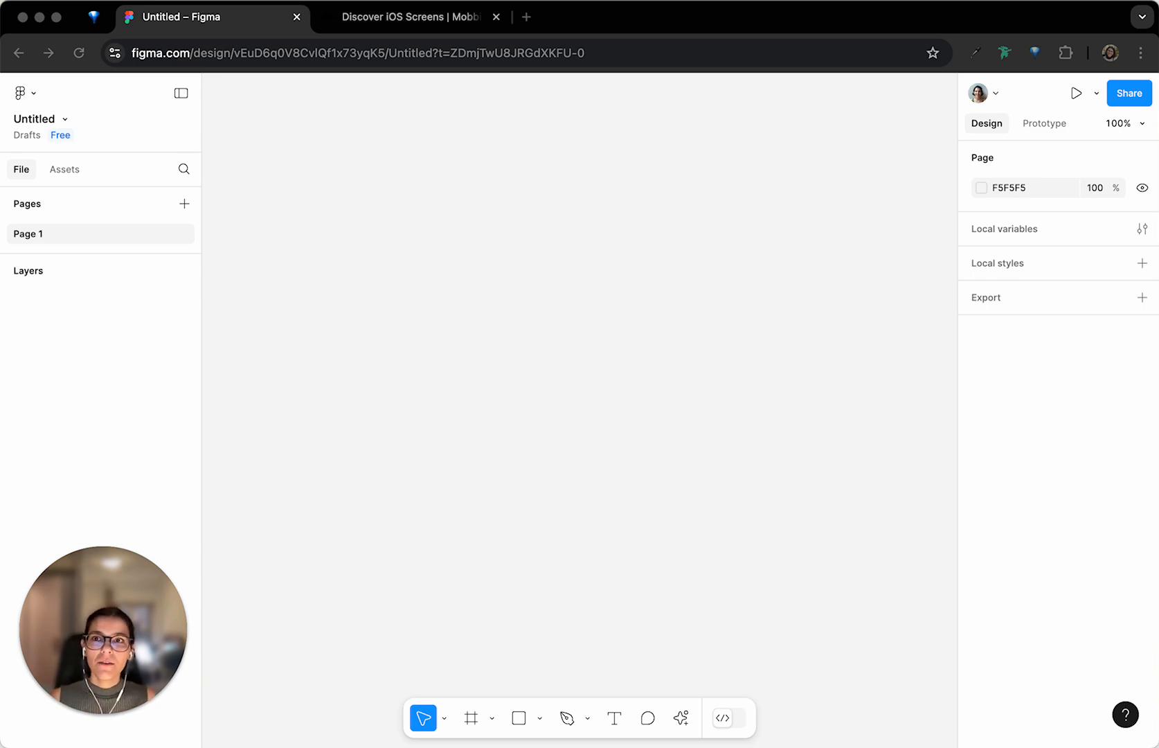
# Switch to Mobbin and look over the screen collections for web, Android and iOS
pyautogui.click(442, 24)
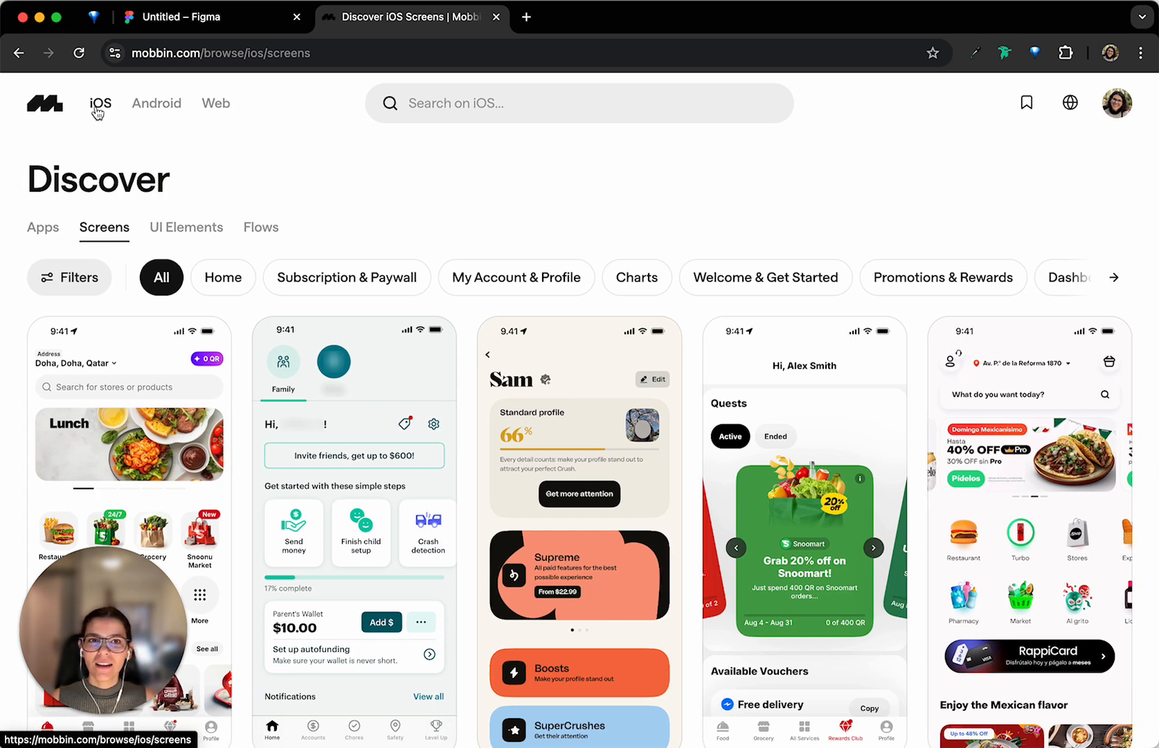
pyautogui.click(208, 108)
pyautogui.click(149, 109)
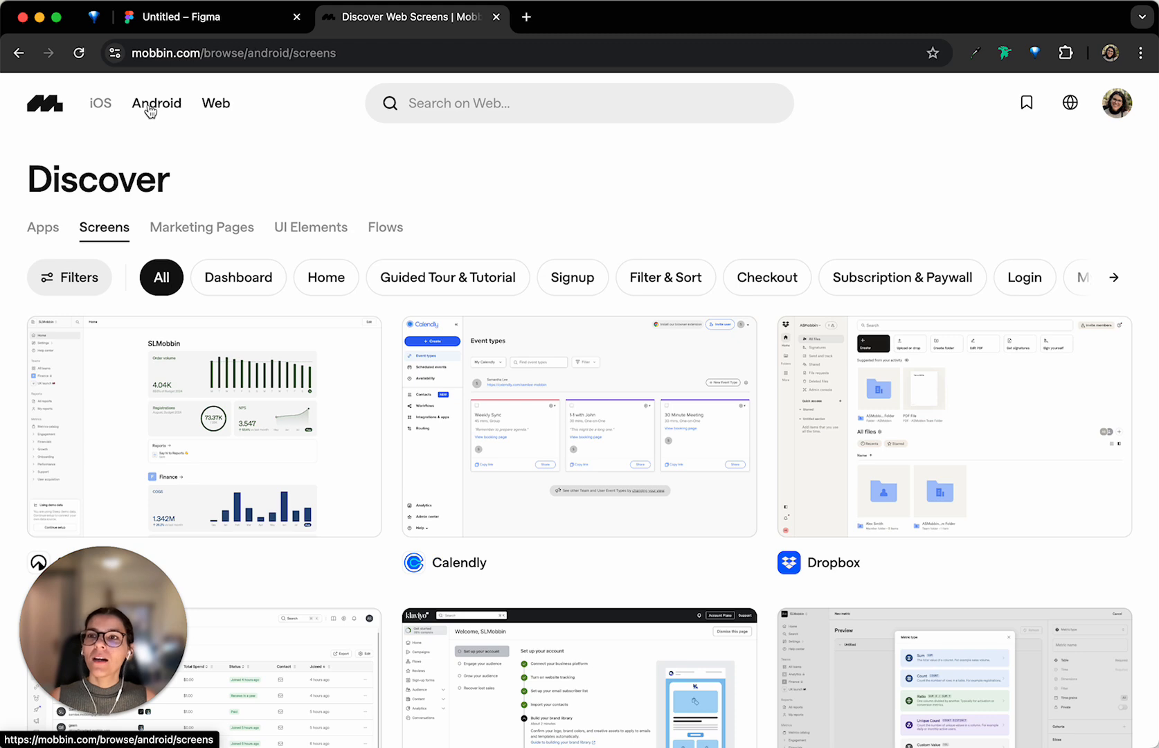
pyautogui.click(99, 105)
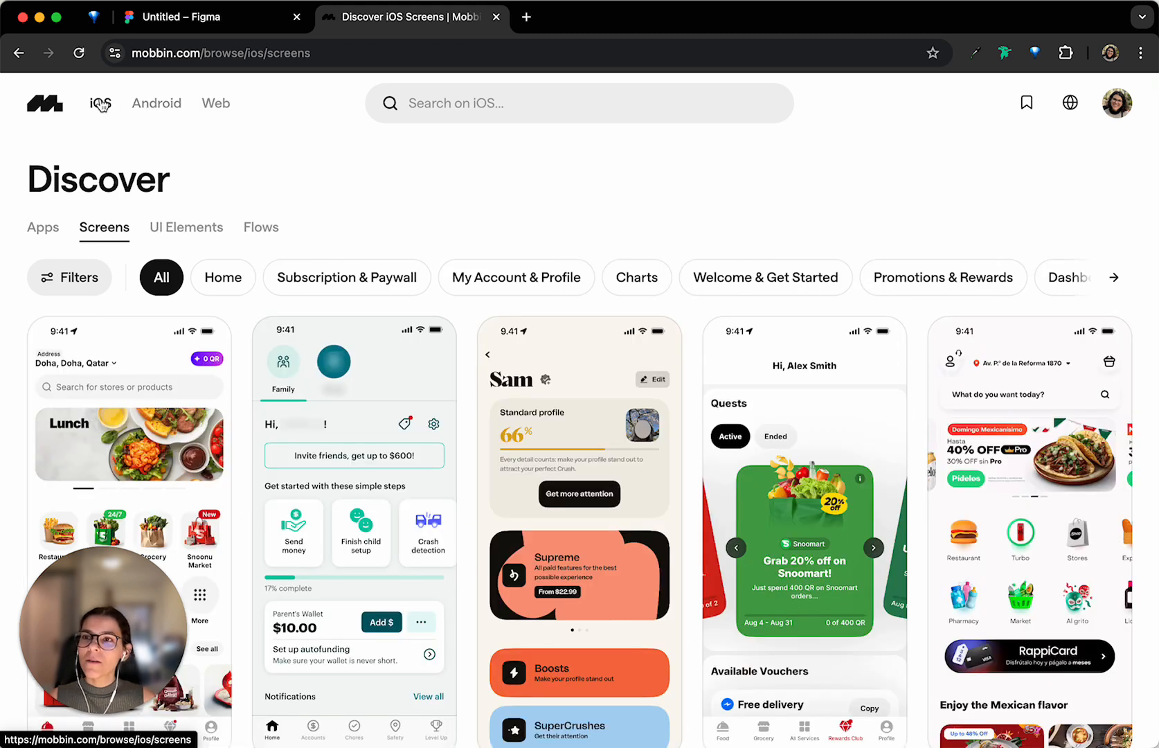
# Look through the iOS app categories, such as Food & Drink and Education
pyautogui.click(46, 232)
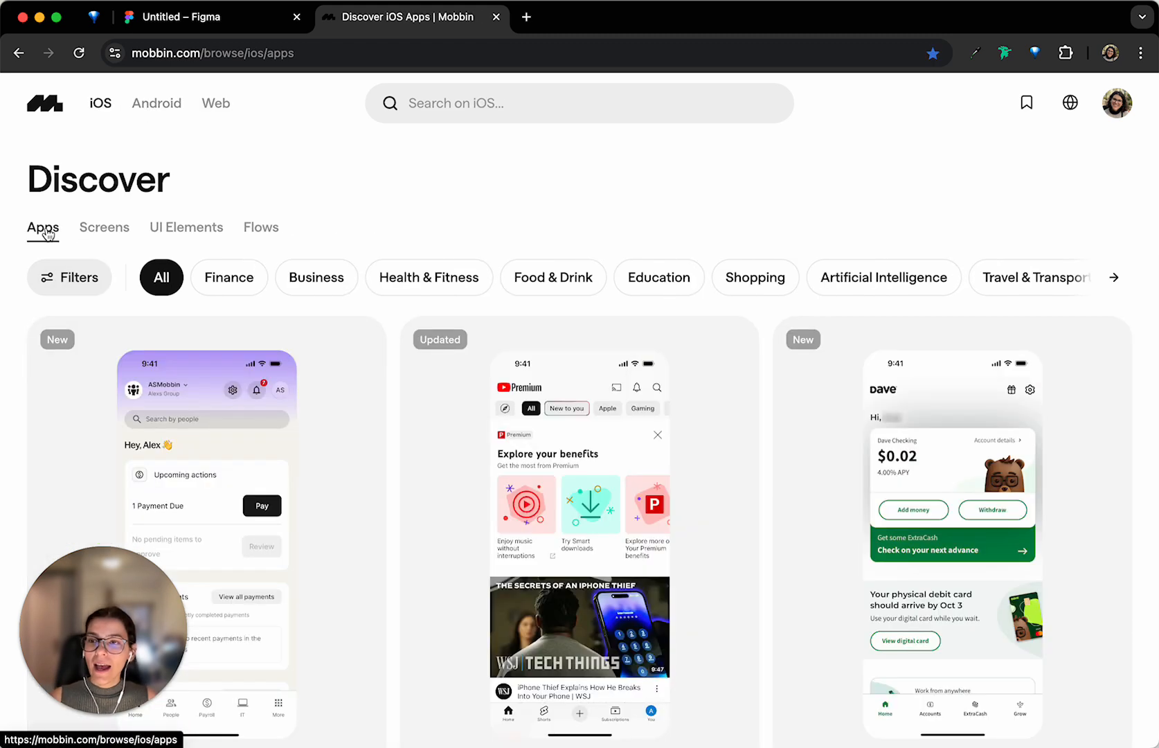
pyautogui.hscroll(5, 416, 281)
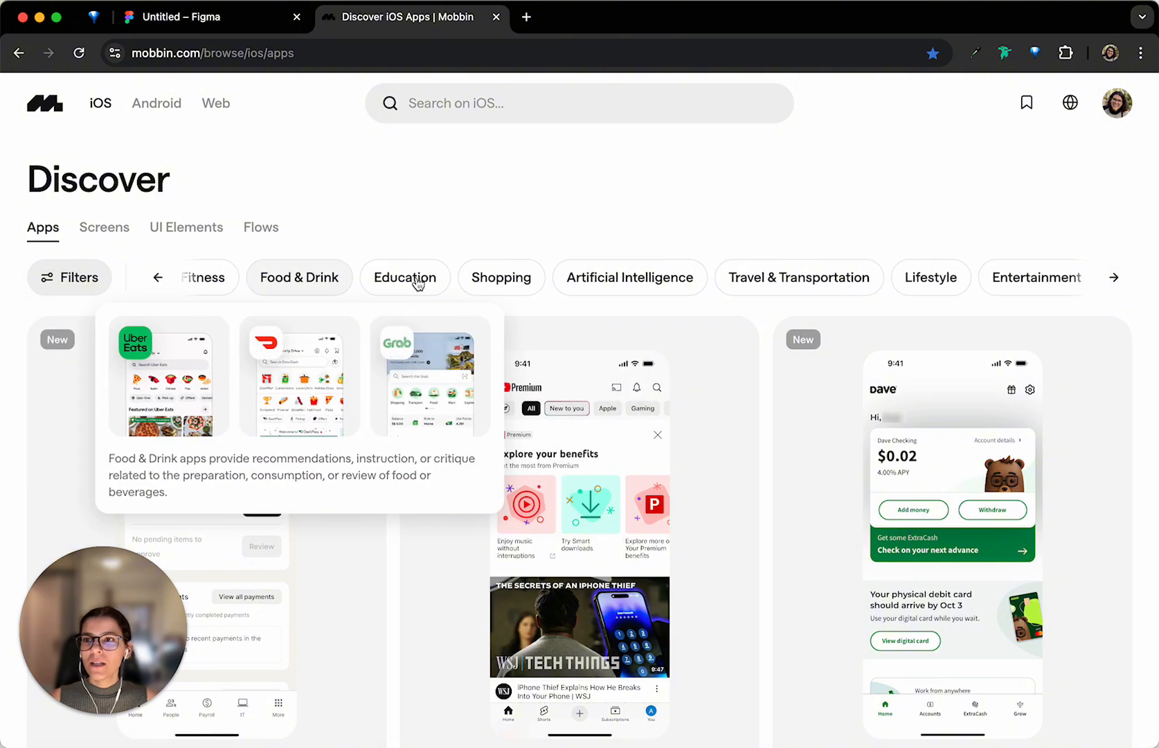
pyautogui.hscroll(-5, 388, 281)
# Examine the iOS screen categories and their previews, from Home and Subscription & Paywall through to Login
pyautogui.click(102, 228)
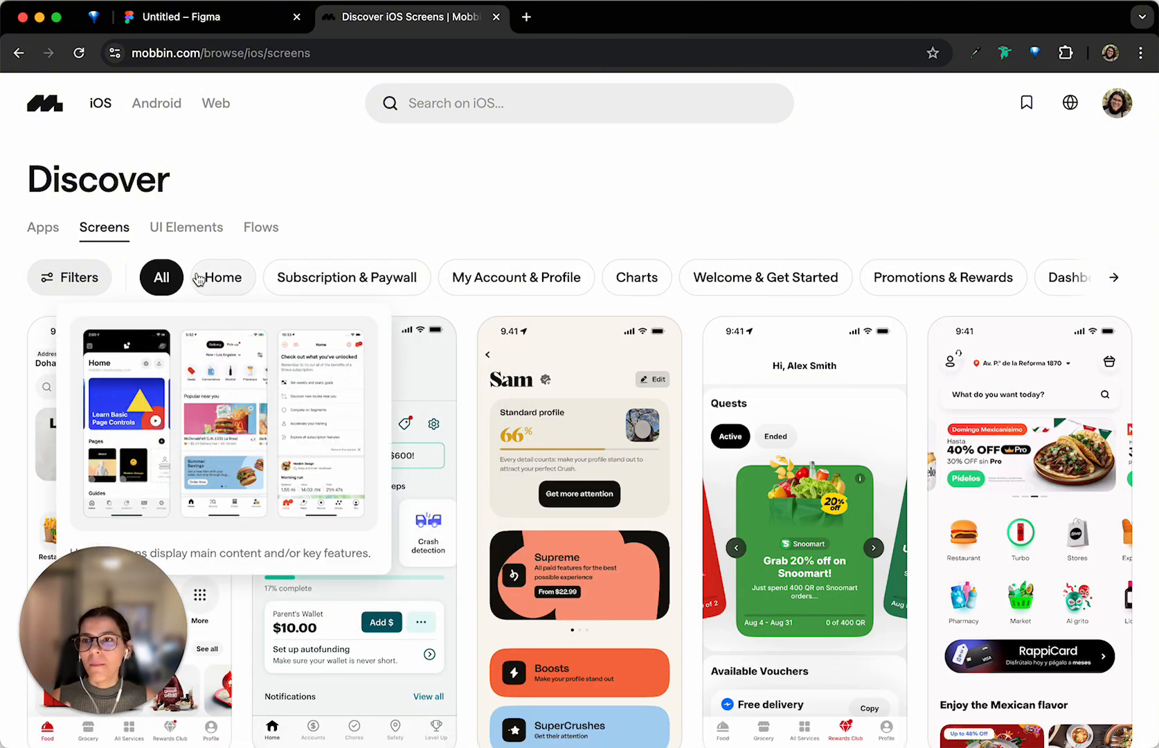
pyautogui.moveTo(499, 291)
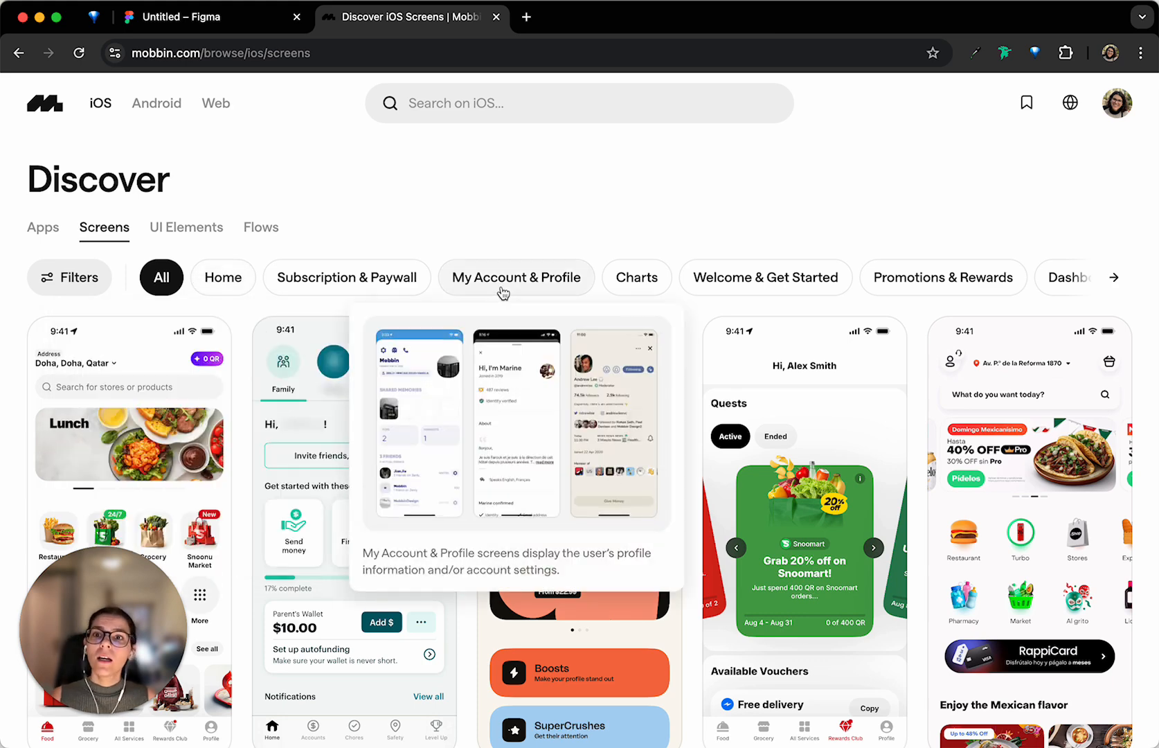
pyautogui.moveTo(379, 280)
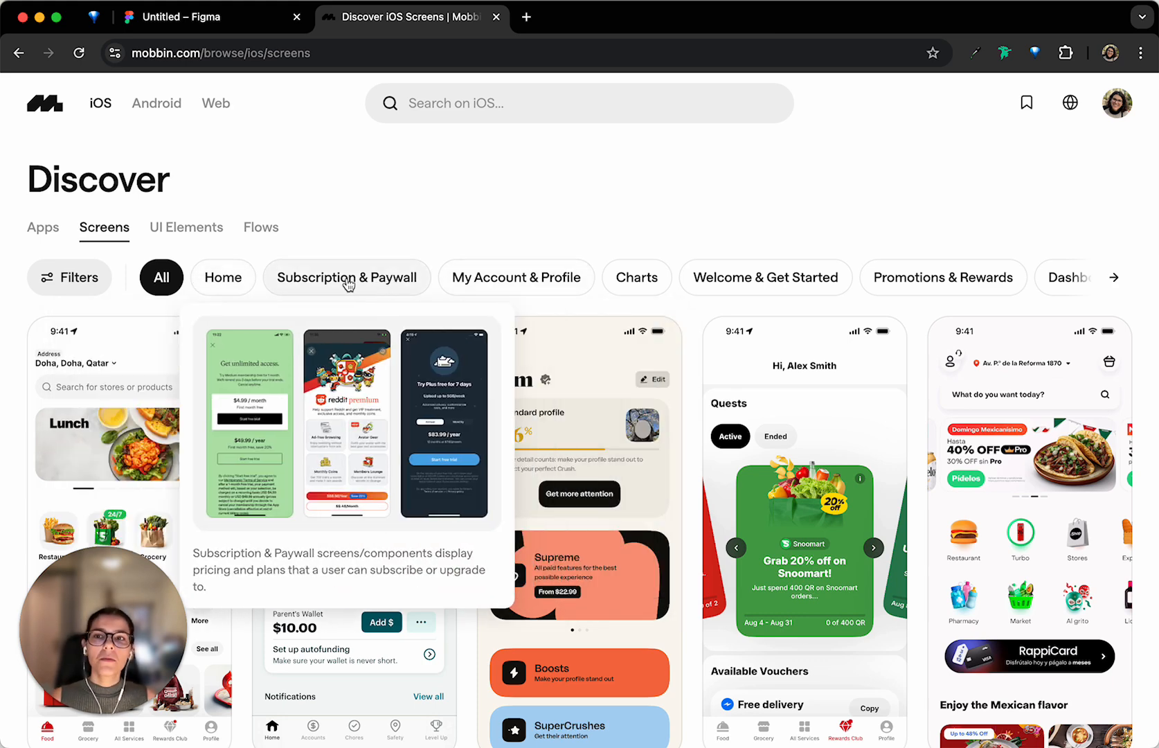
pyautogui.hscroll(3, 350, 280)
pyautogui.moveTo(642, 278)
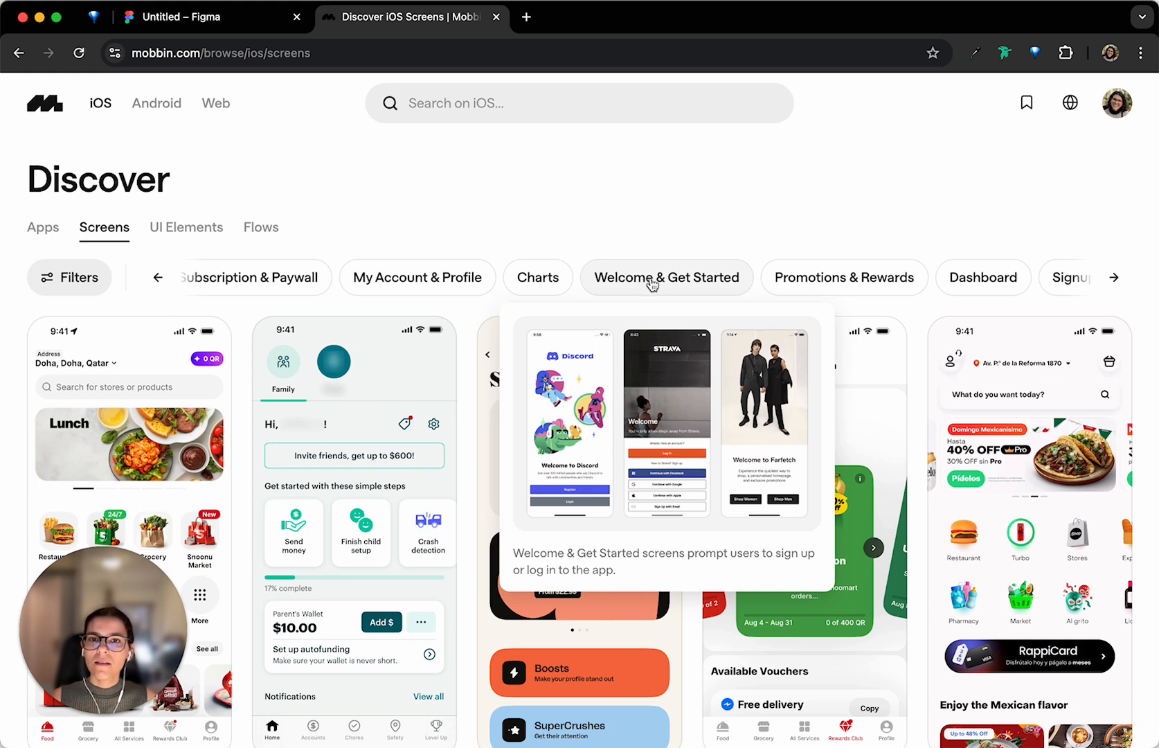
pyautogui.hscroll(3, 655, 280)
pyautogui.hscroll(3, 748, 291)
pyautogui.moveTo(831, 288)
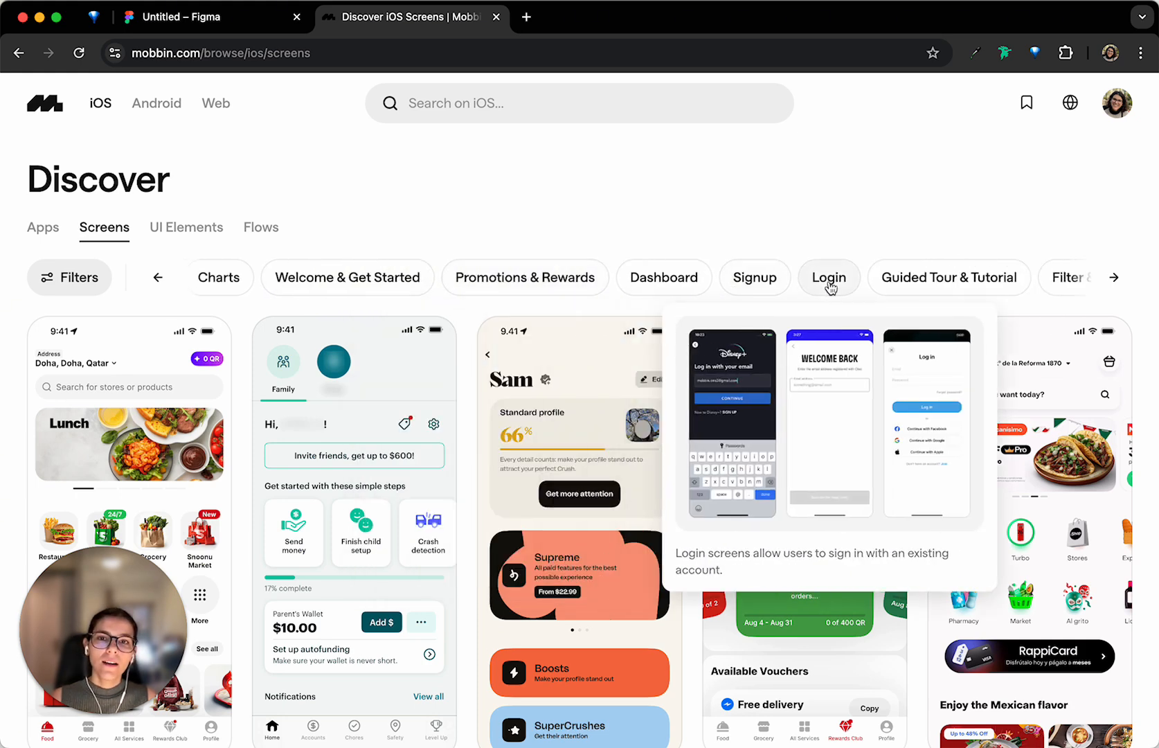
pyautogui.hscroll(-6, 812, 291)
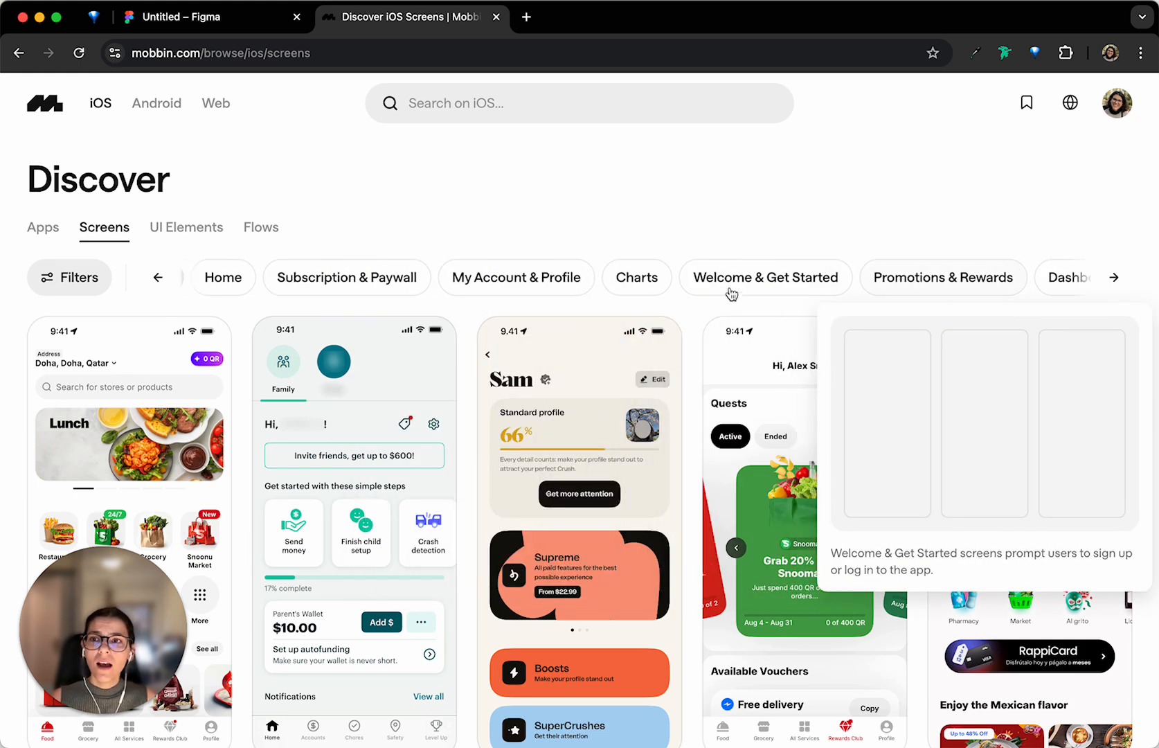
# Review the iOS onboarding flows of Mindvalley, Rappi and happn, and look over the UI element categories
pyautogui.click(274, 238)
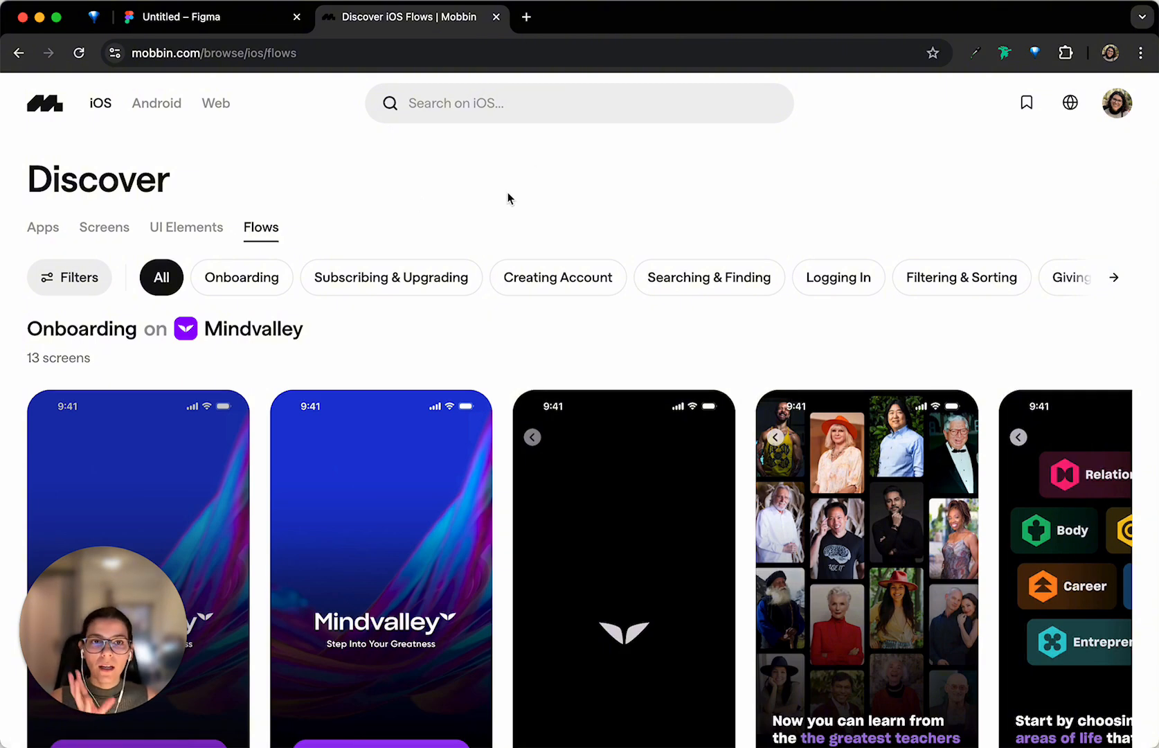
pyautogui.scroll(-3, 378, 305)
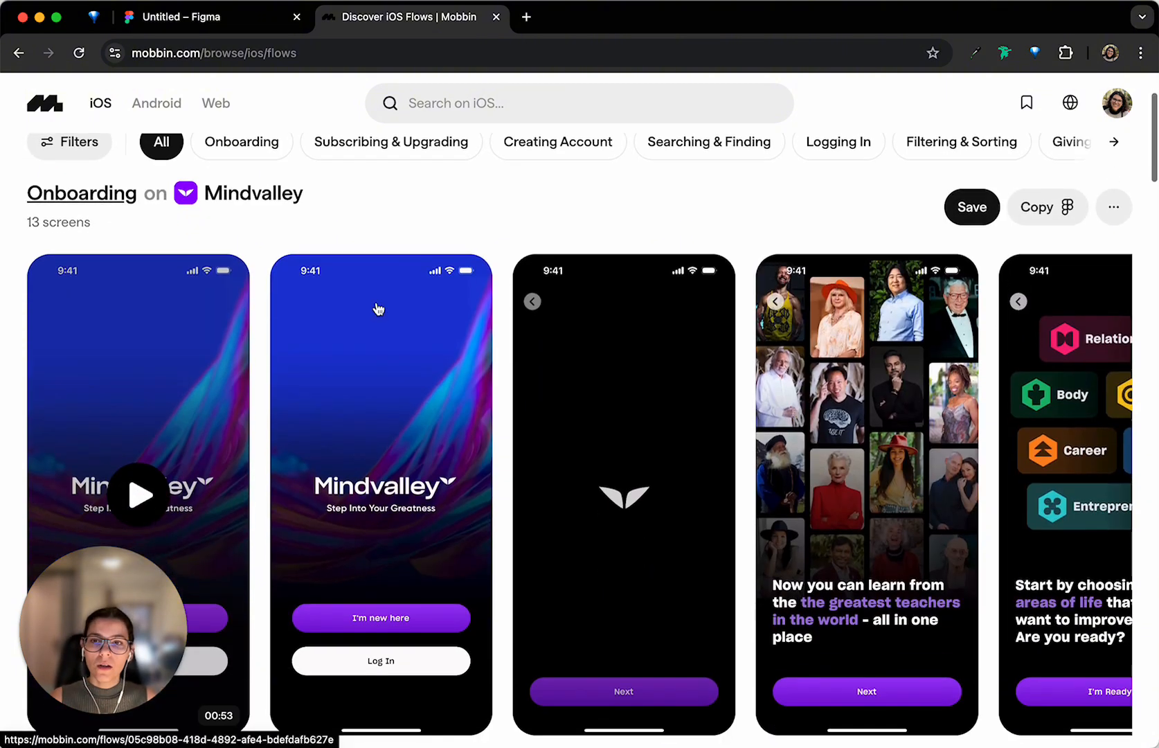
pyautogui.scroll(3, 378, 309)
pyautogui.scroll(-10, 378, 309)
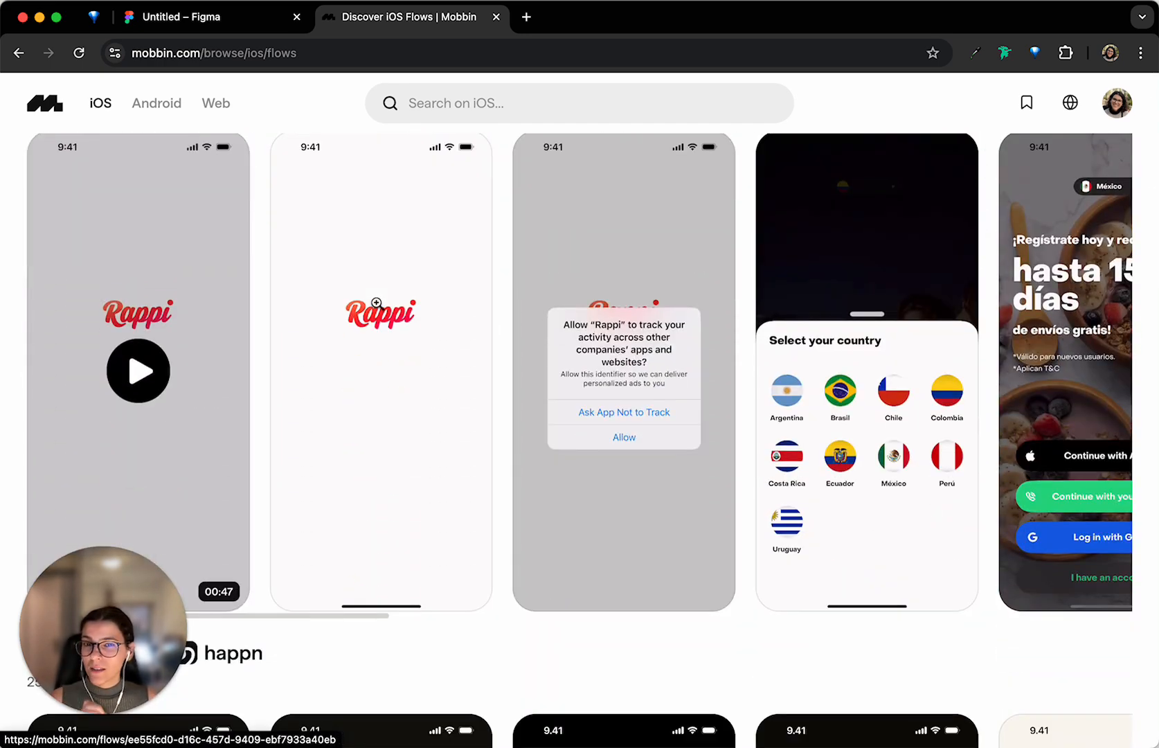
pyautogui.scroll(1, 377, 303)
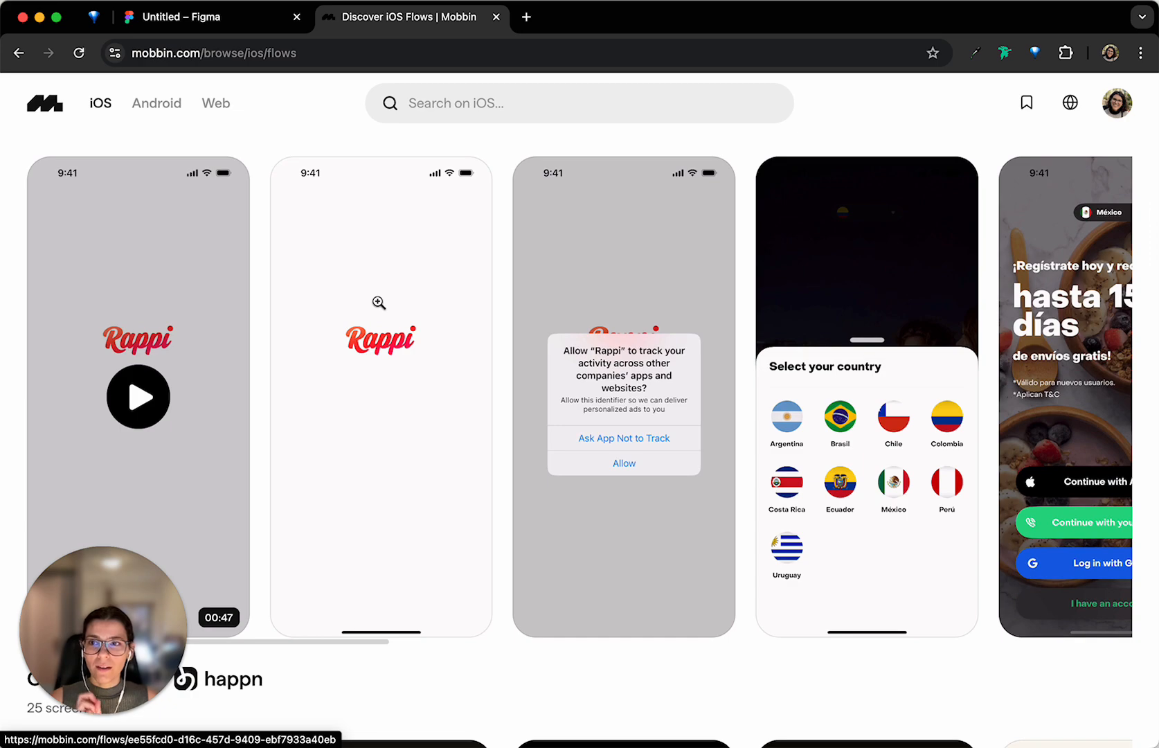
pyautogui.scroll(-7, 379, 303)
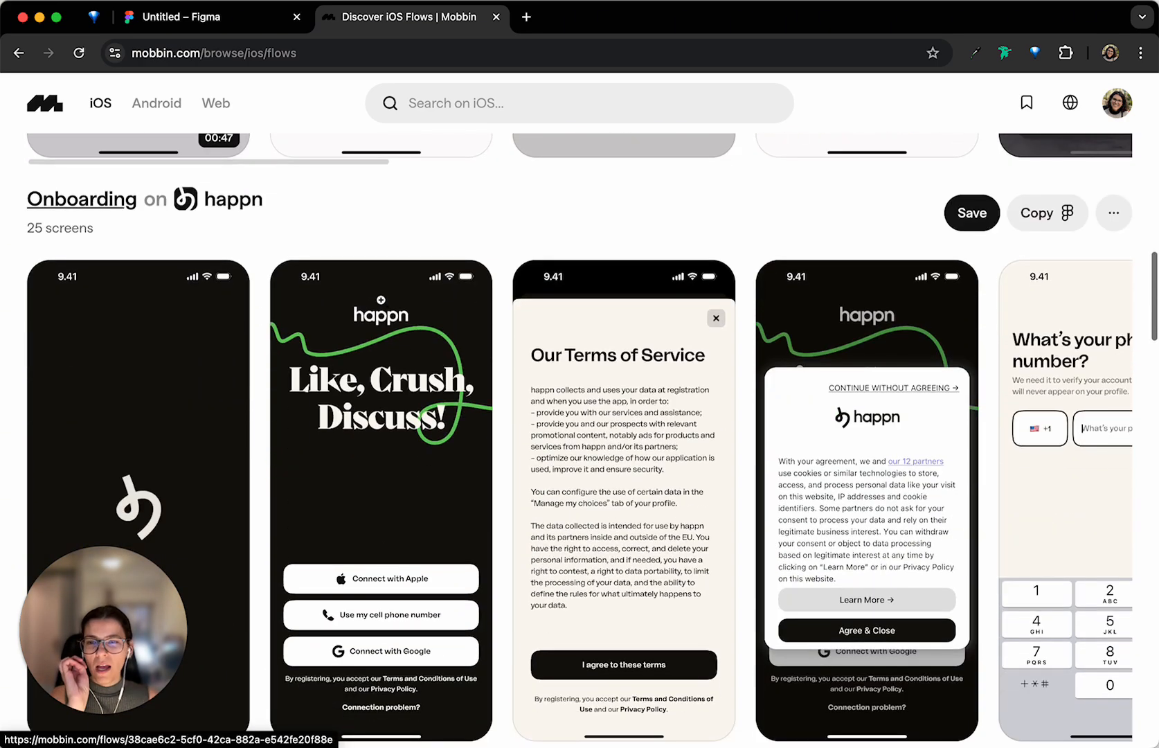
pyautogui.scroll(-2, 381, 300)
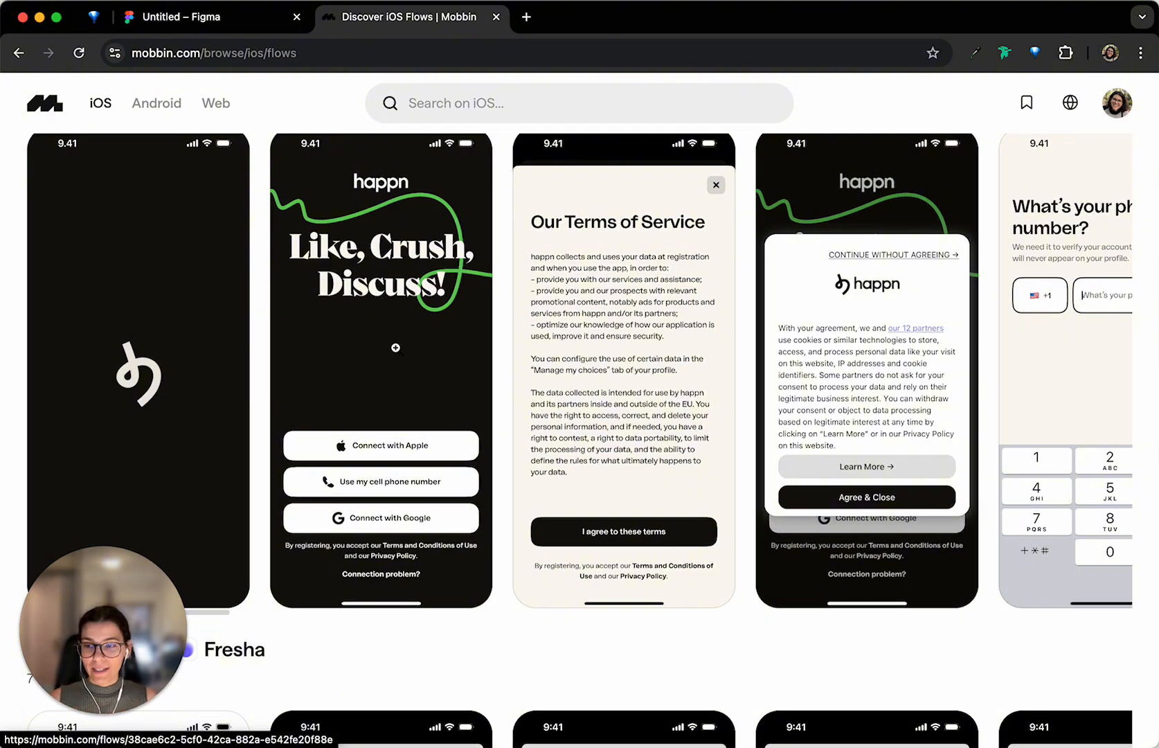
pyautogui.scroll(10, 397, 348)
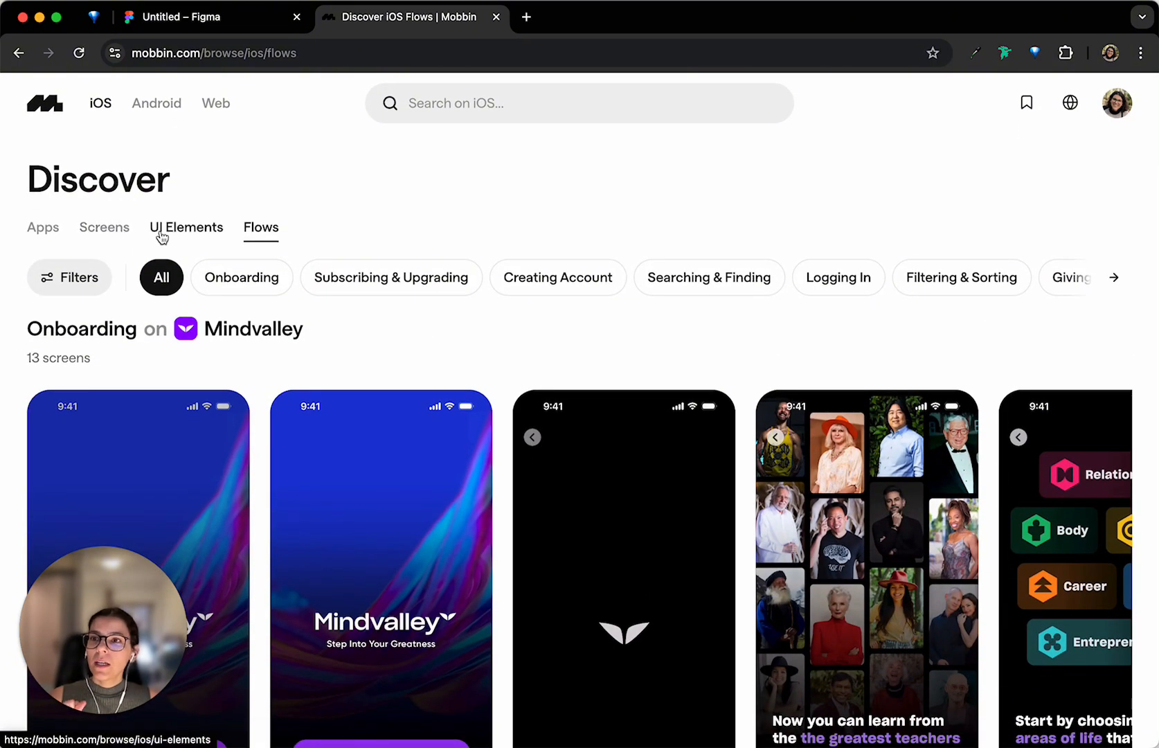
pyautogui.click(190, 228)
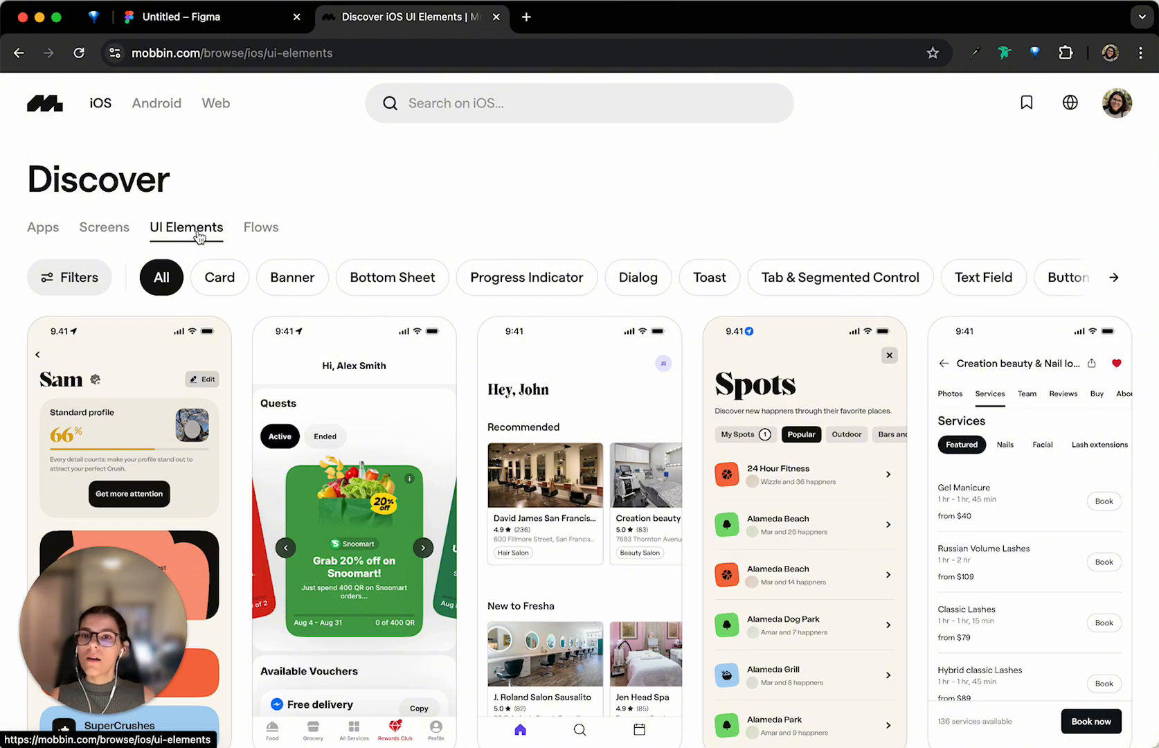
pyautogui.moveTo(423, 284)
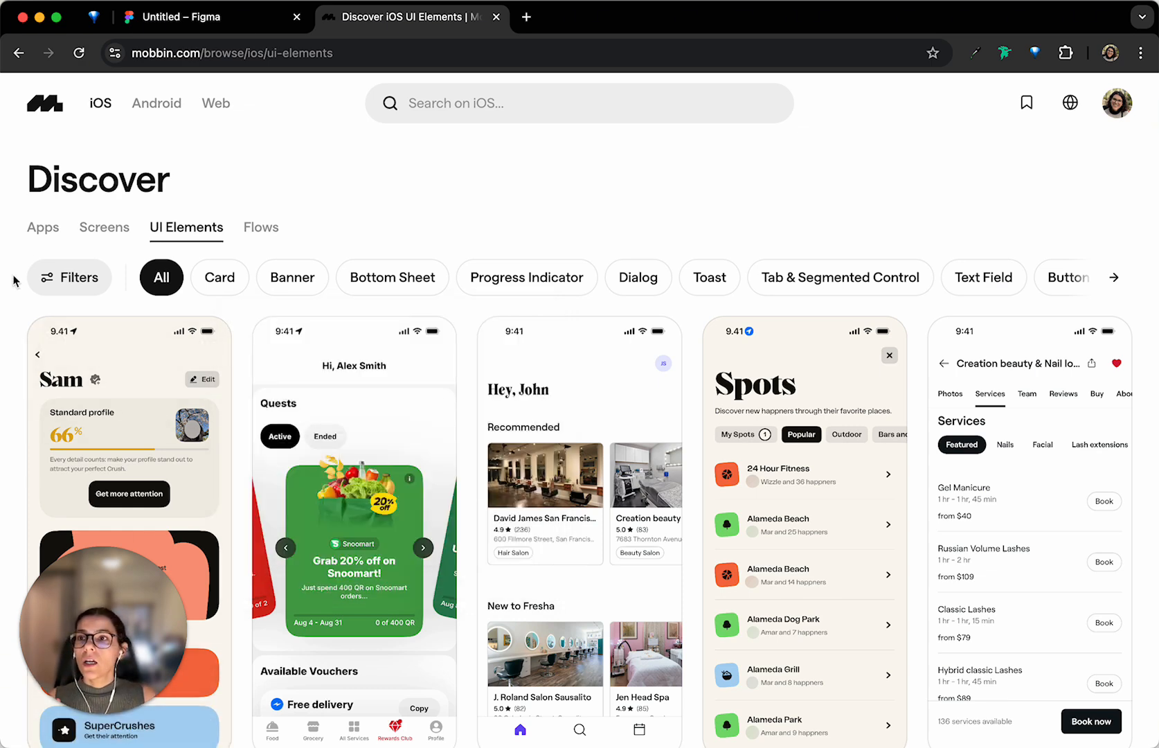
# Find the orange ChatGPT login screen among the iOS screens and open its detail view
pyautogui.click(86, 231)
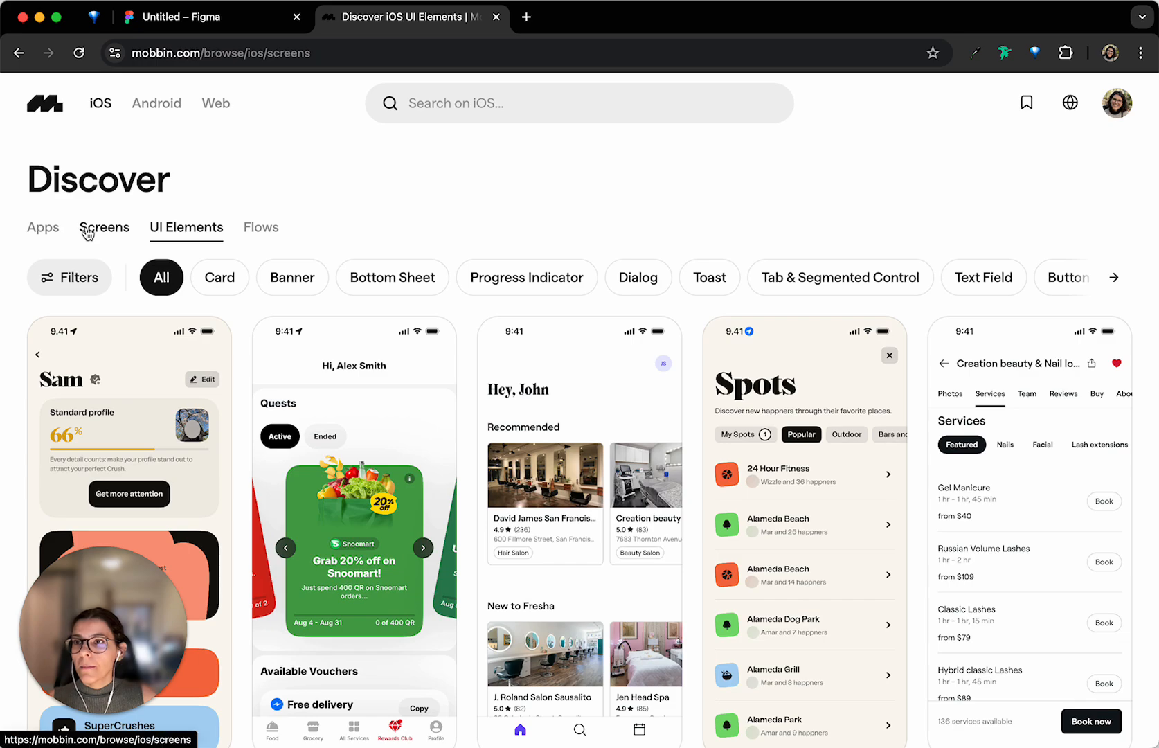
pyautogui.scroll(-2, 393, 277)
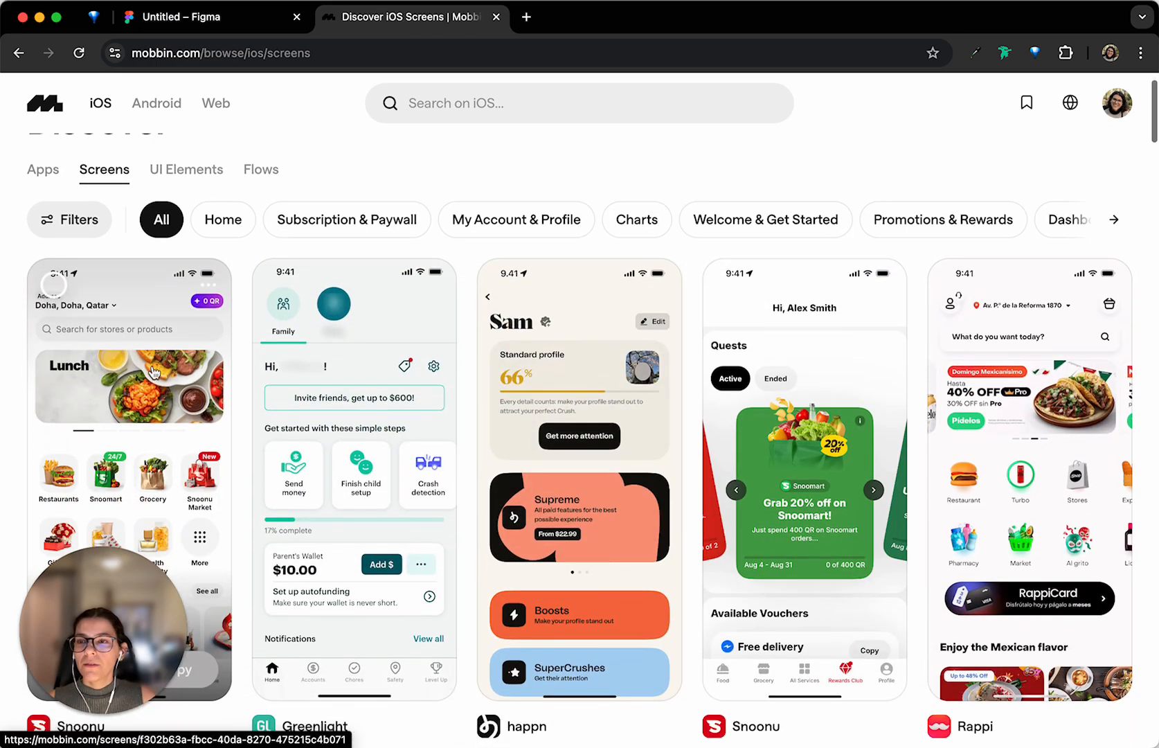
pyautogui.scroll(-15, 335, 497)
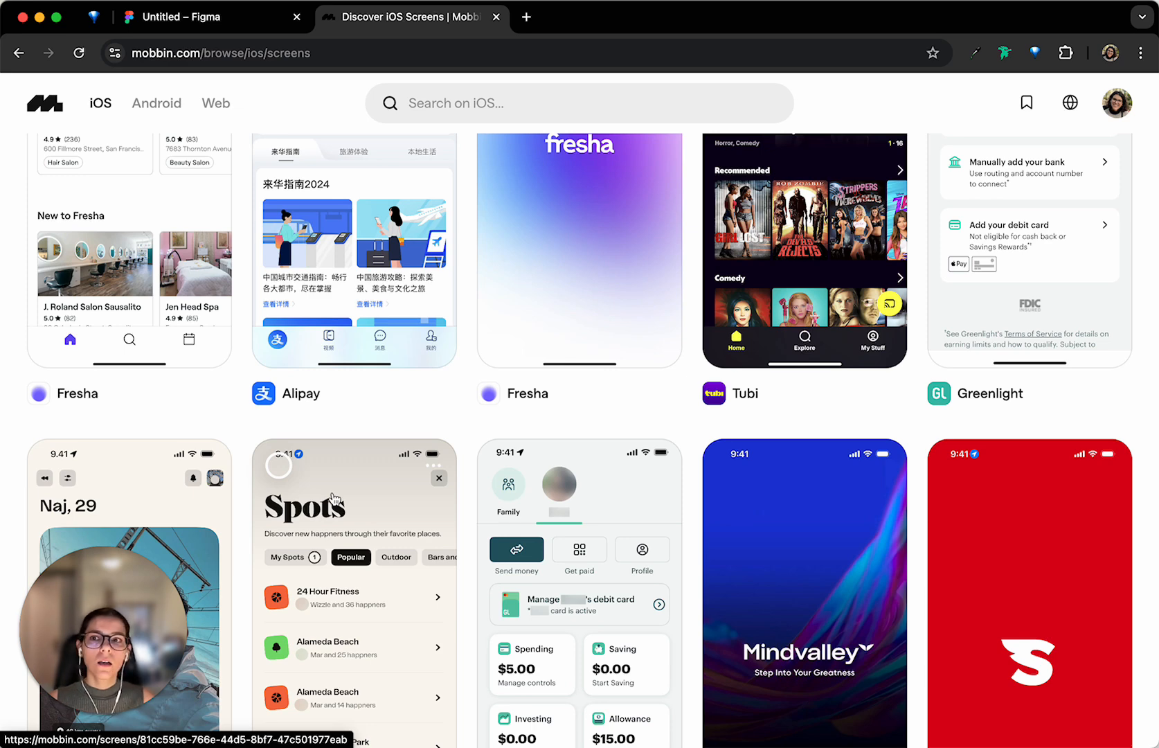
pyautogui.click(1117, 102)
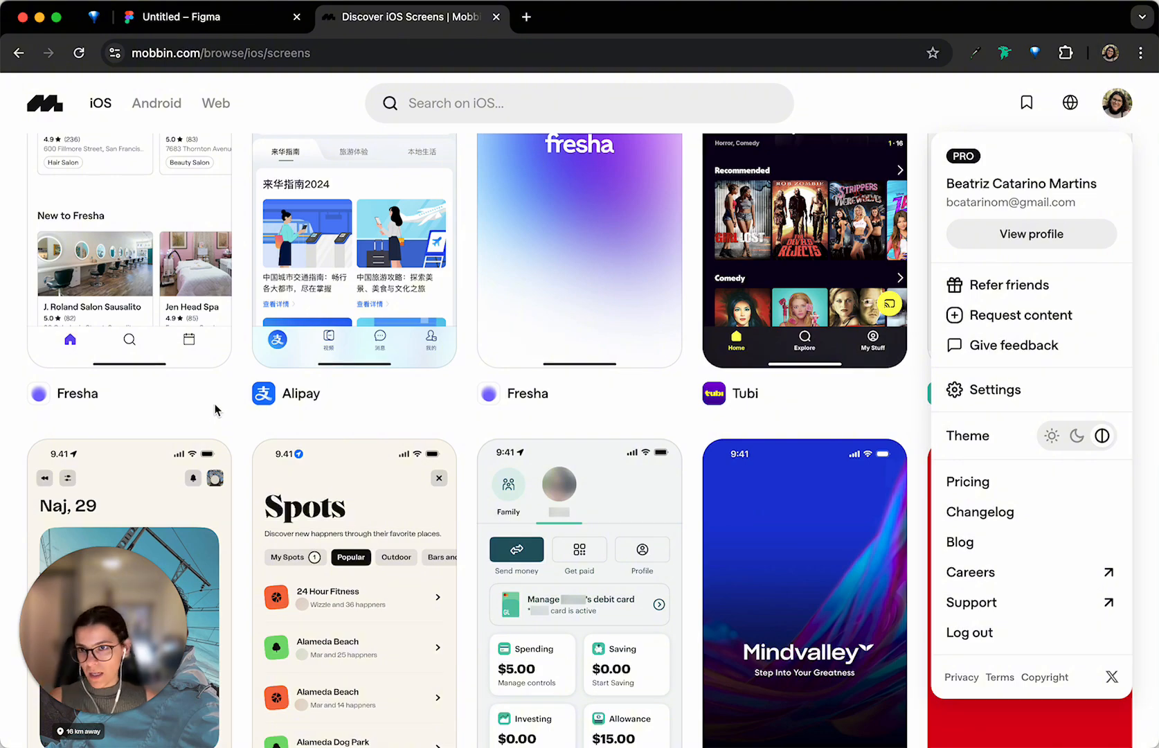
pyautogui.click(291, 433)
pyautogui.scroll(-10, 476, 456)
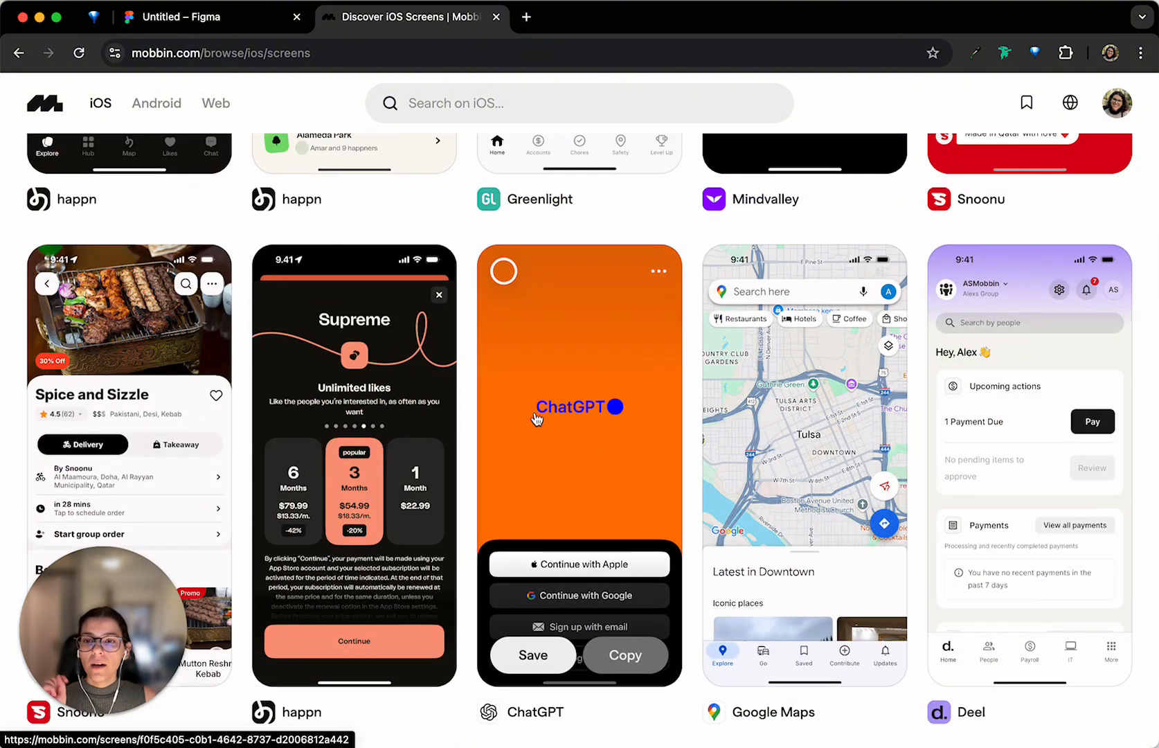
pyautogui.click(537, 417)
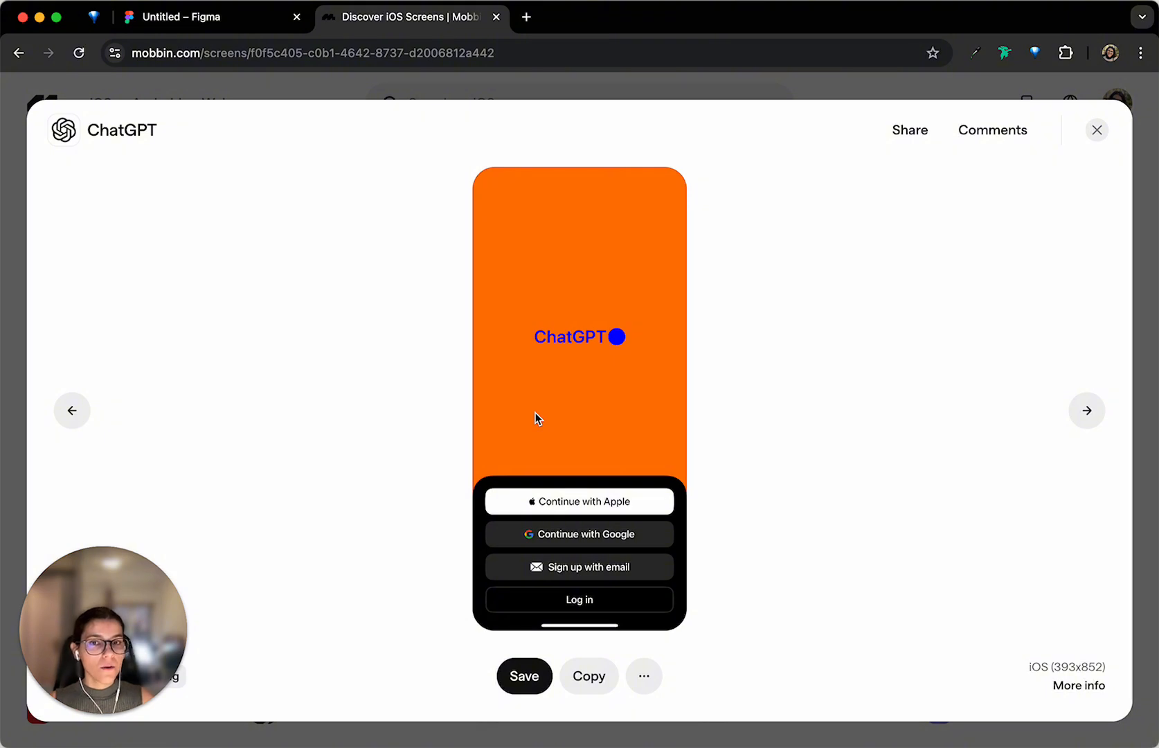
# Copy the ChatGPT login screen to the clipboard as an image
pyautogui.rightClick(594, 318)
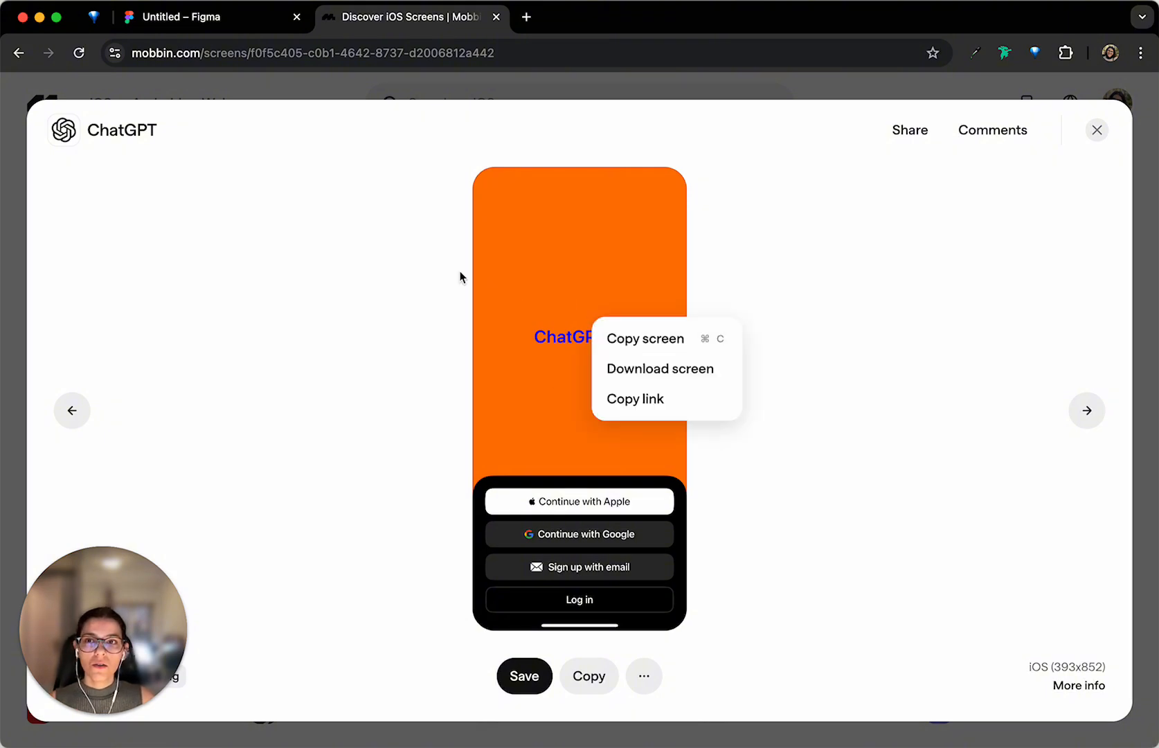
pyautogui.click(434, 264)
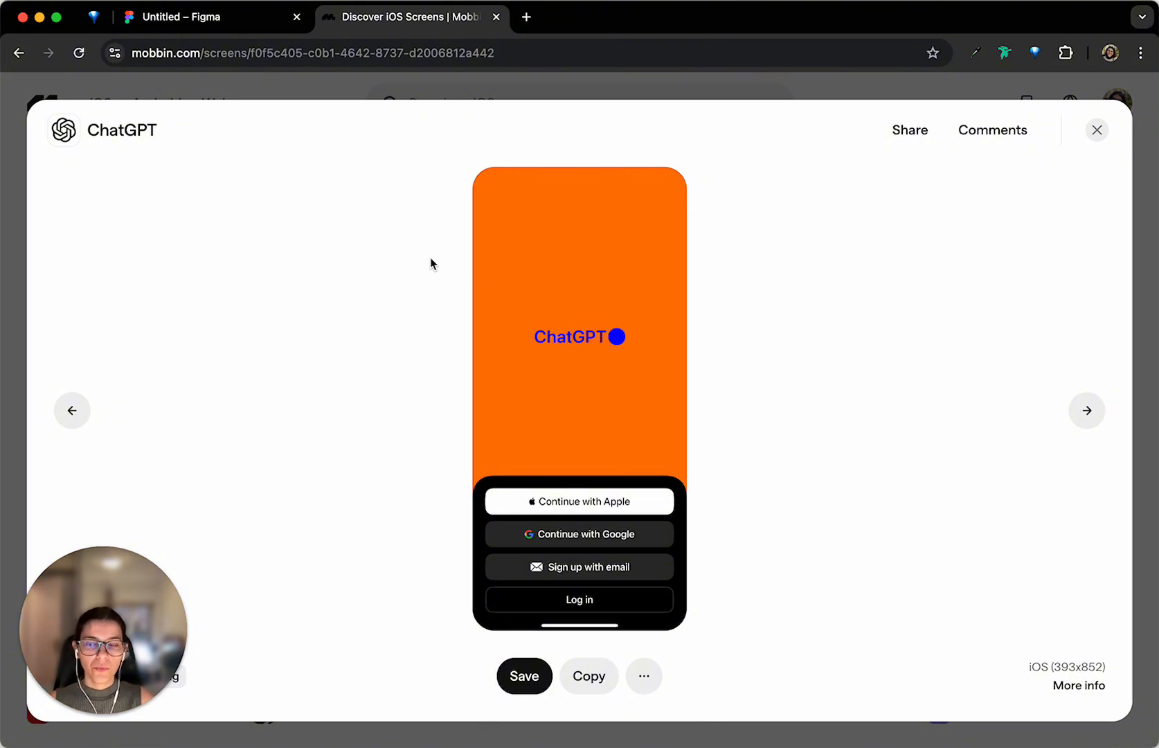
pyautogui.rightClick(486, 285)
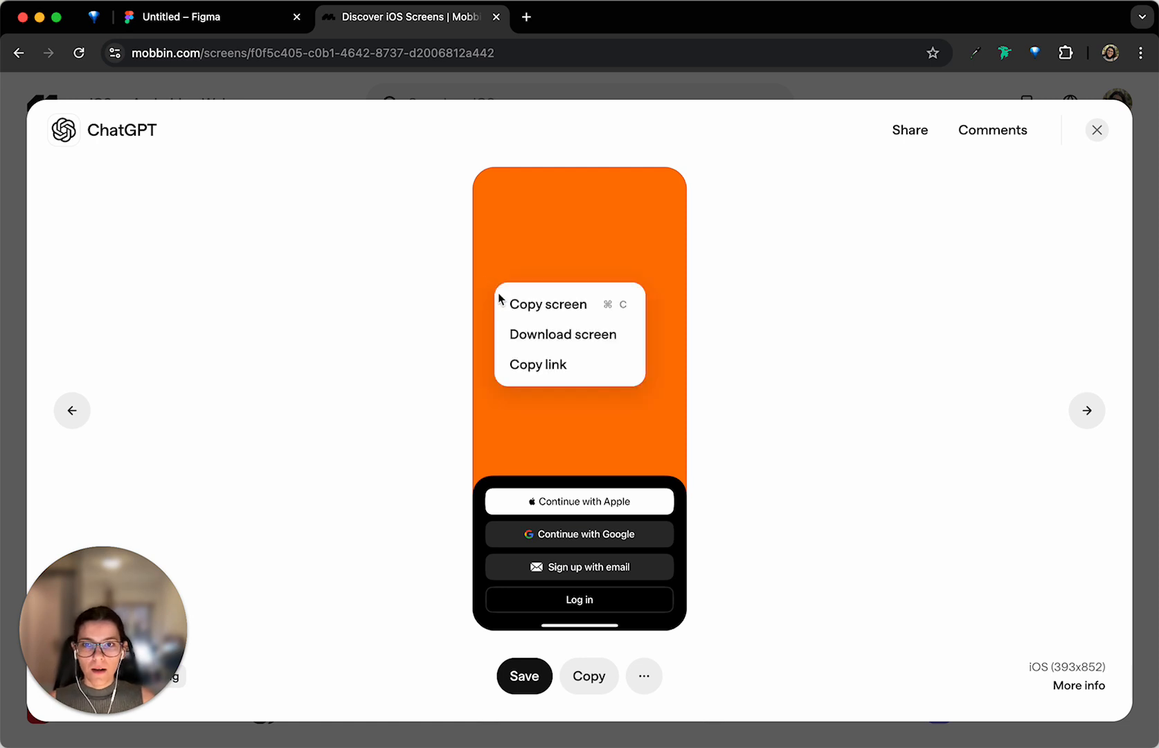
pyautogui.click(569, 308)
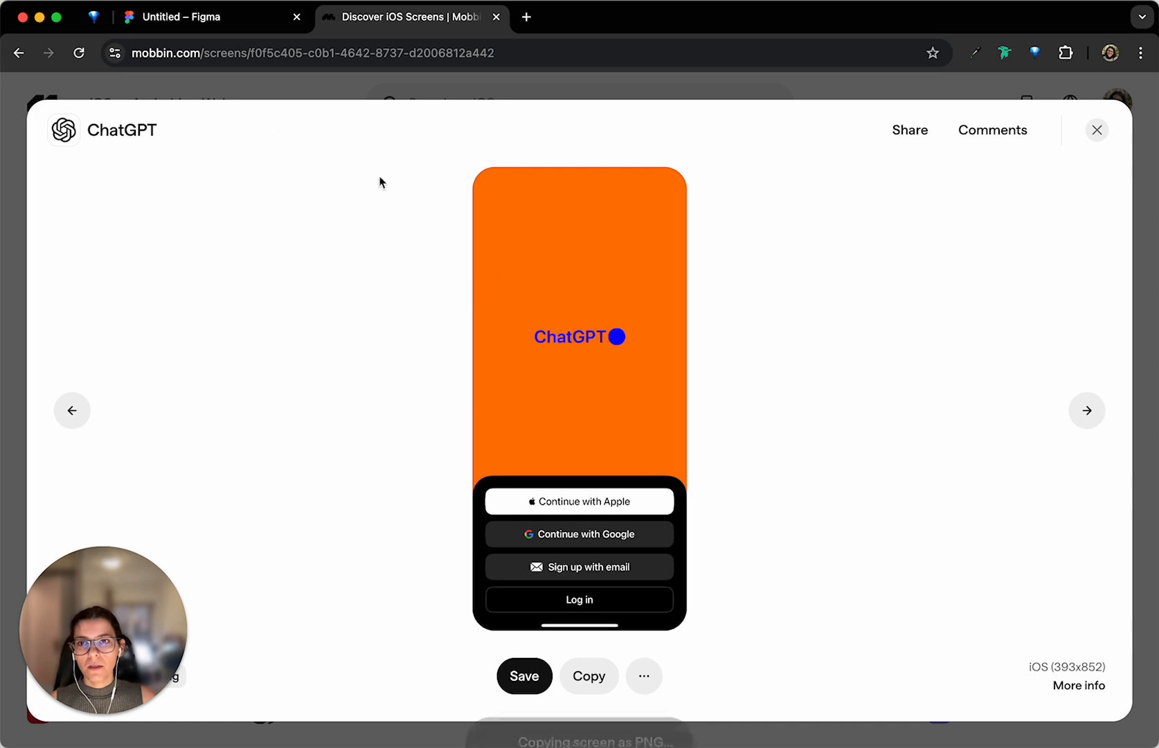
# Switch to the untitled Figma file and paste the copied ChatGPT screen onto the empty canvas
pyautogui.click(205, 23)
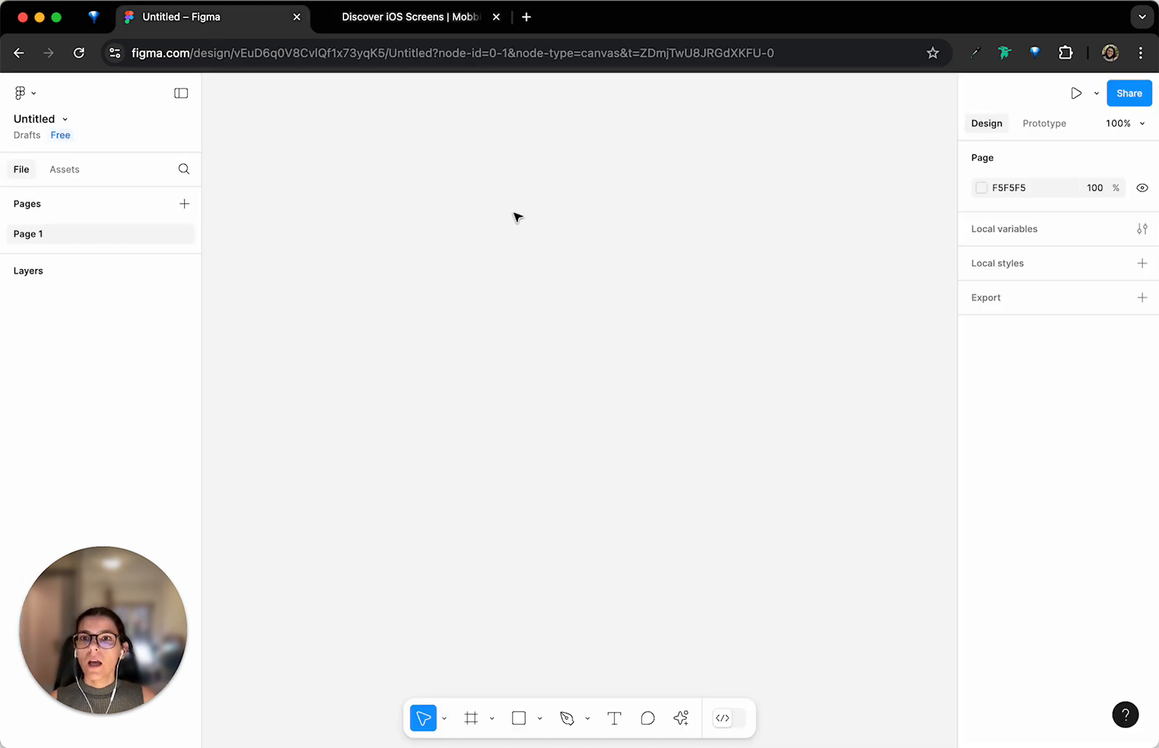
pyautogui.rightClick(530, 277)
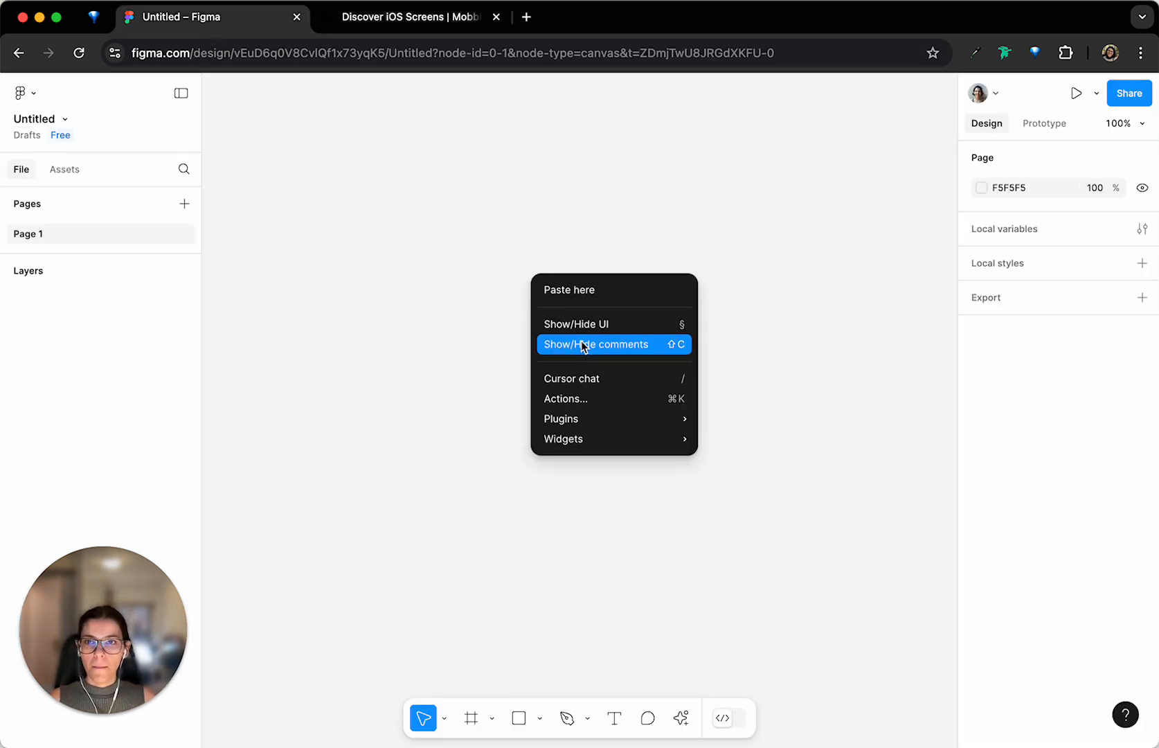
pyautogui.click(471, 284)
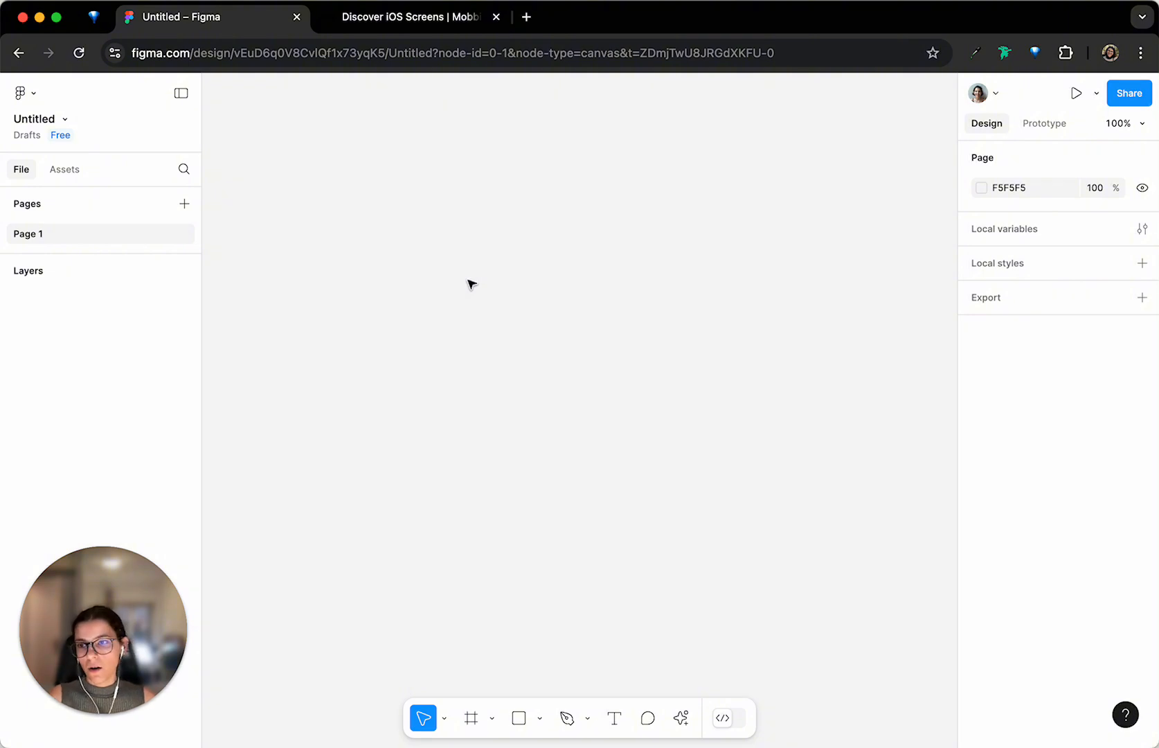
pyautogui.press('super+v')
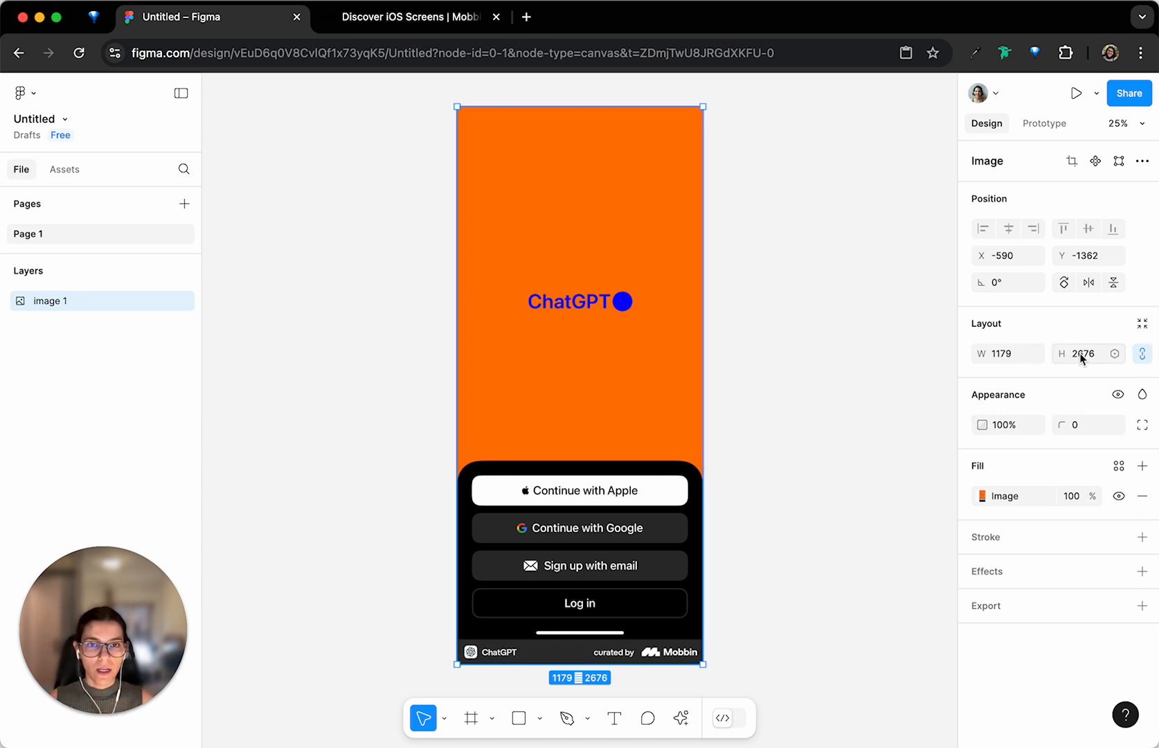
# Add an iPhone 13 mini frame (375 × 812) to the canvas beside the ChatGPT image
pyautogui.click(998, 355)
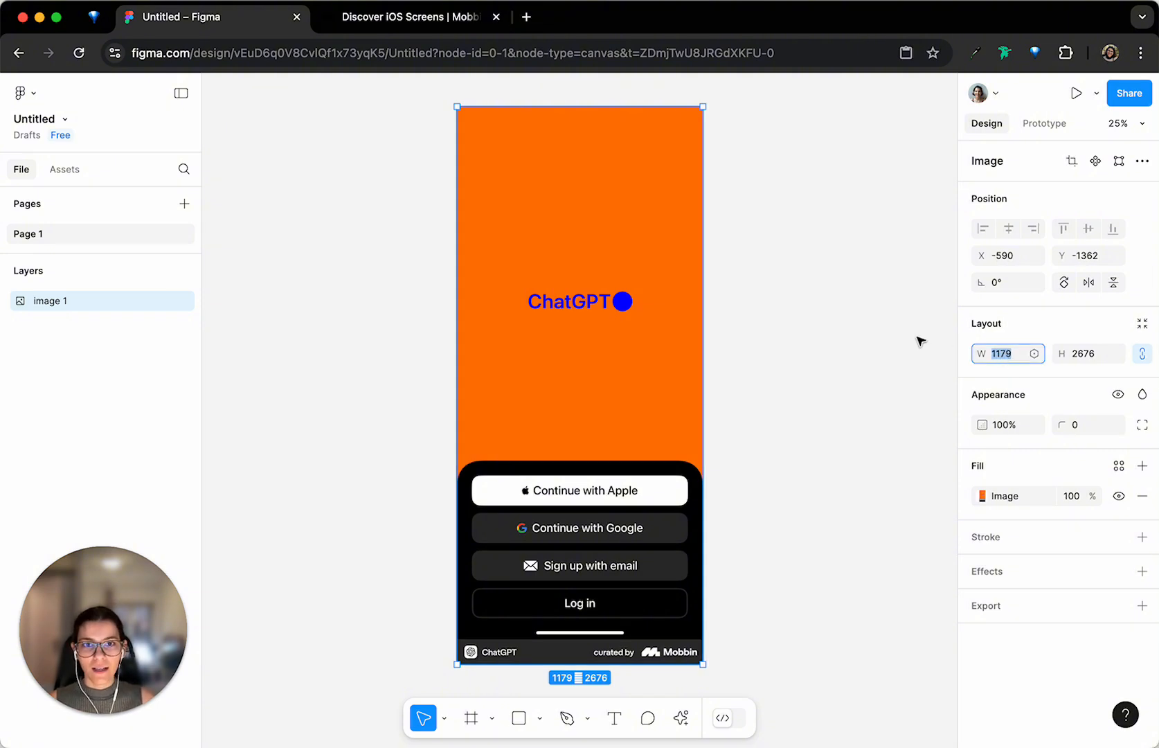
pyautogui.click(826, 293)
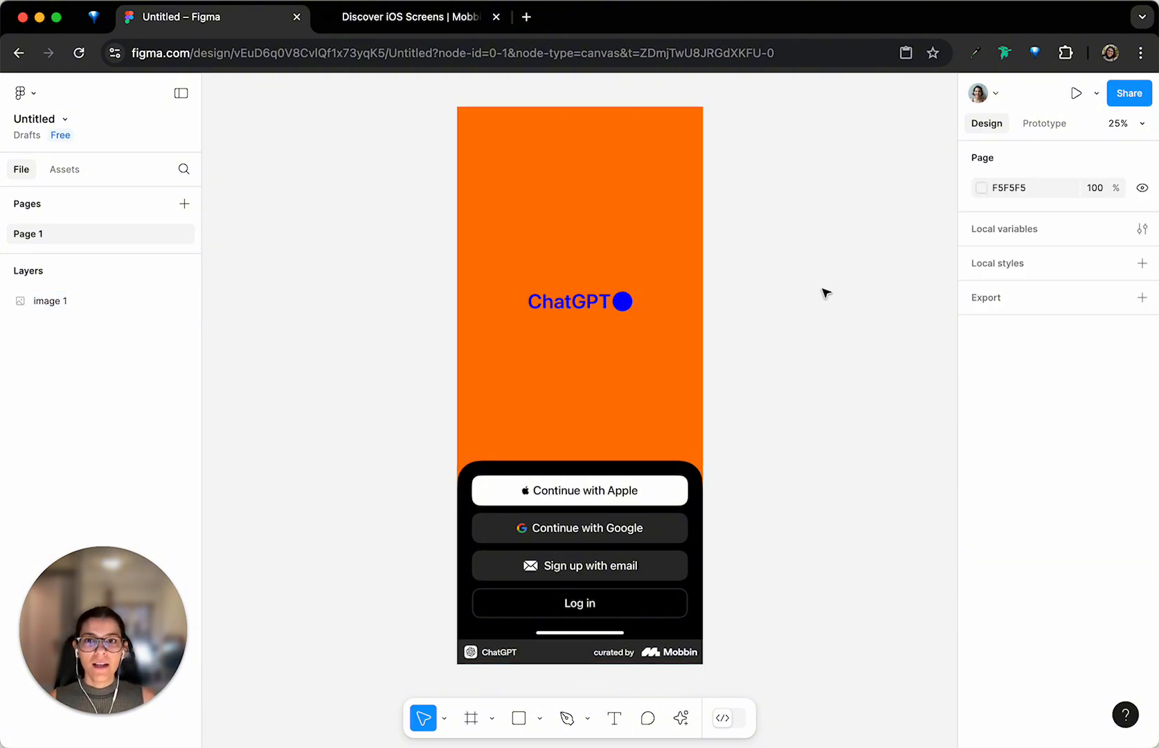
pyautogui.click(471, 721)
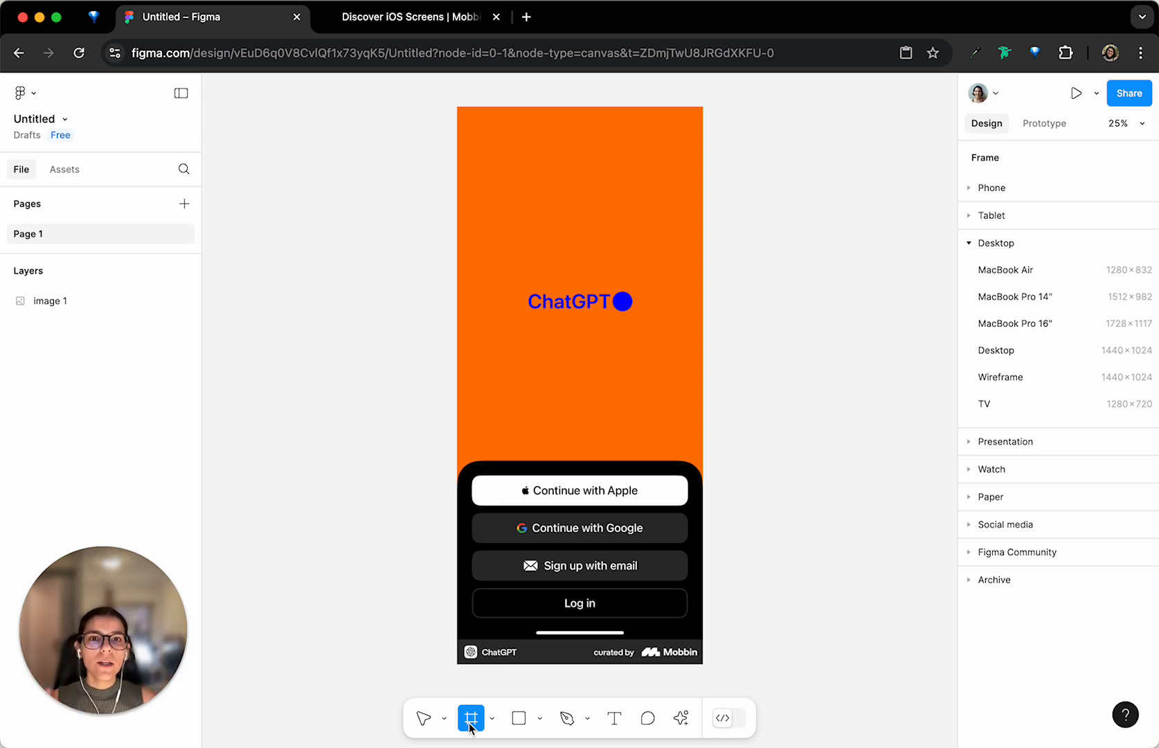
pyautogui.click(977, 191)
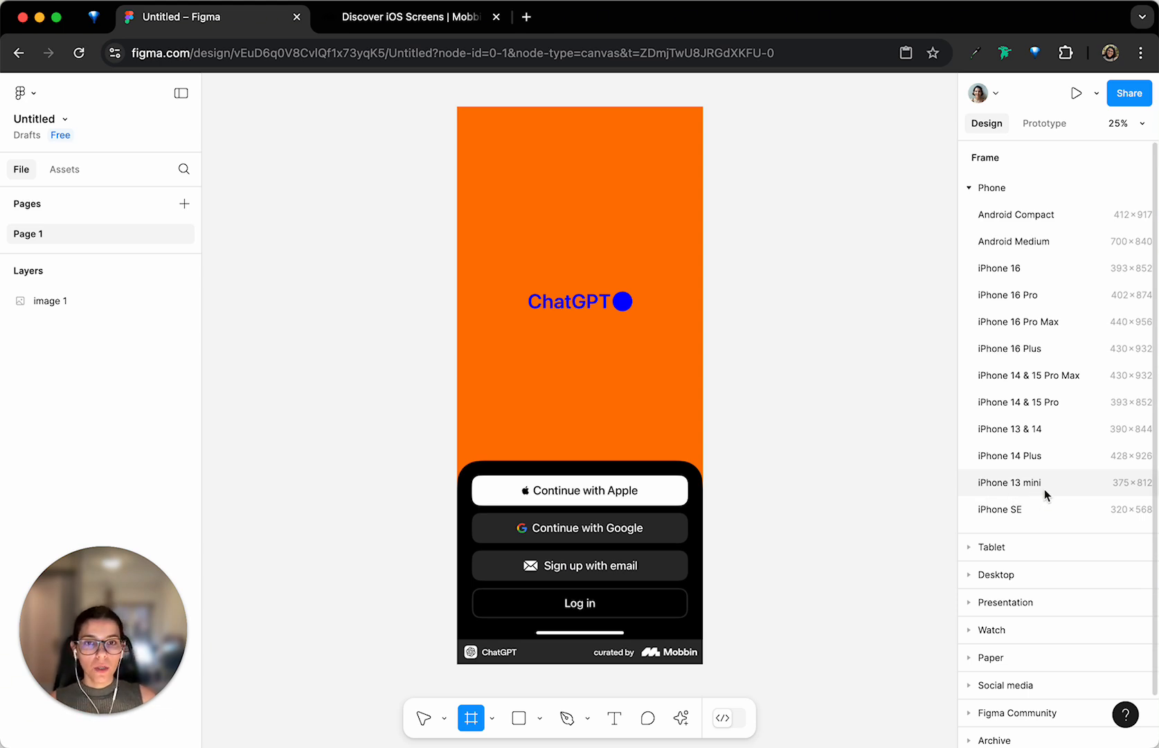
pyautogui.click(1067, 481)
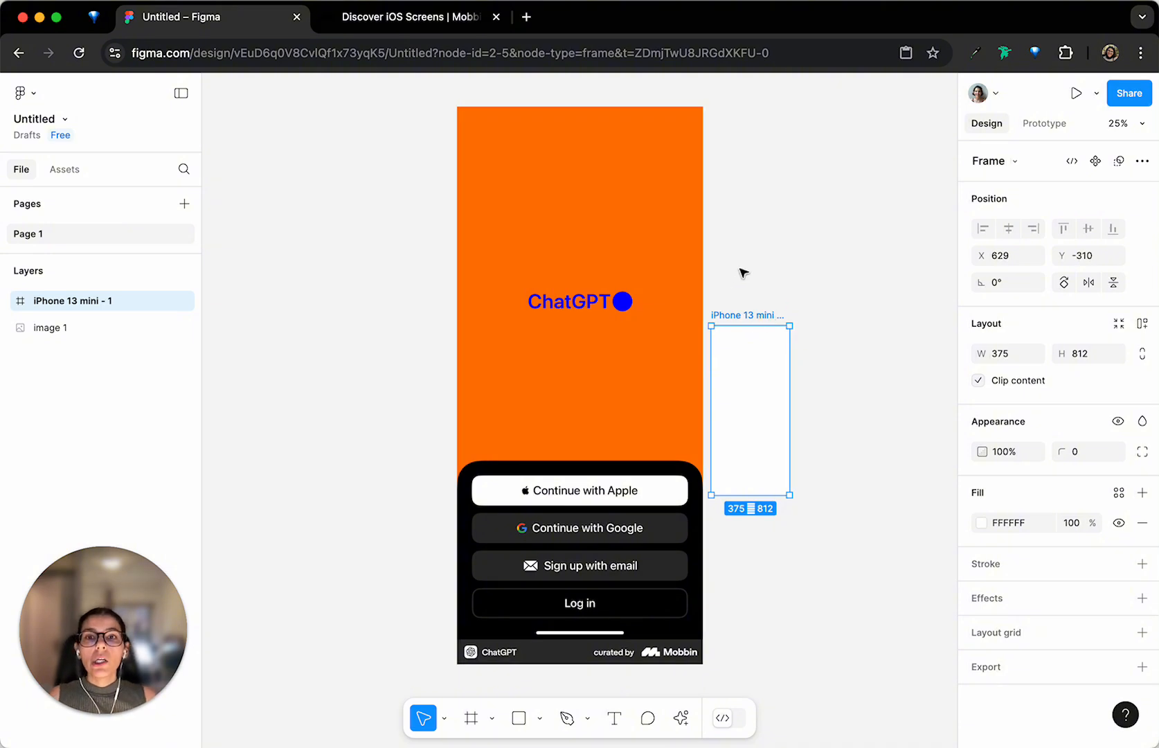
pyautogui.hscroll(3, 693, 312)
pyautogui.scroll(3, 606, 394)
pyautogui.scroll(-3, 717, 386)
pyautogui.scroll(2, 914, 388)
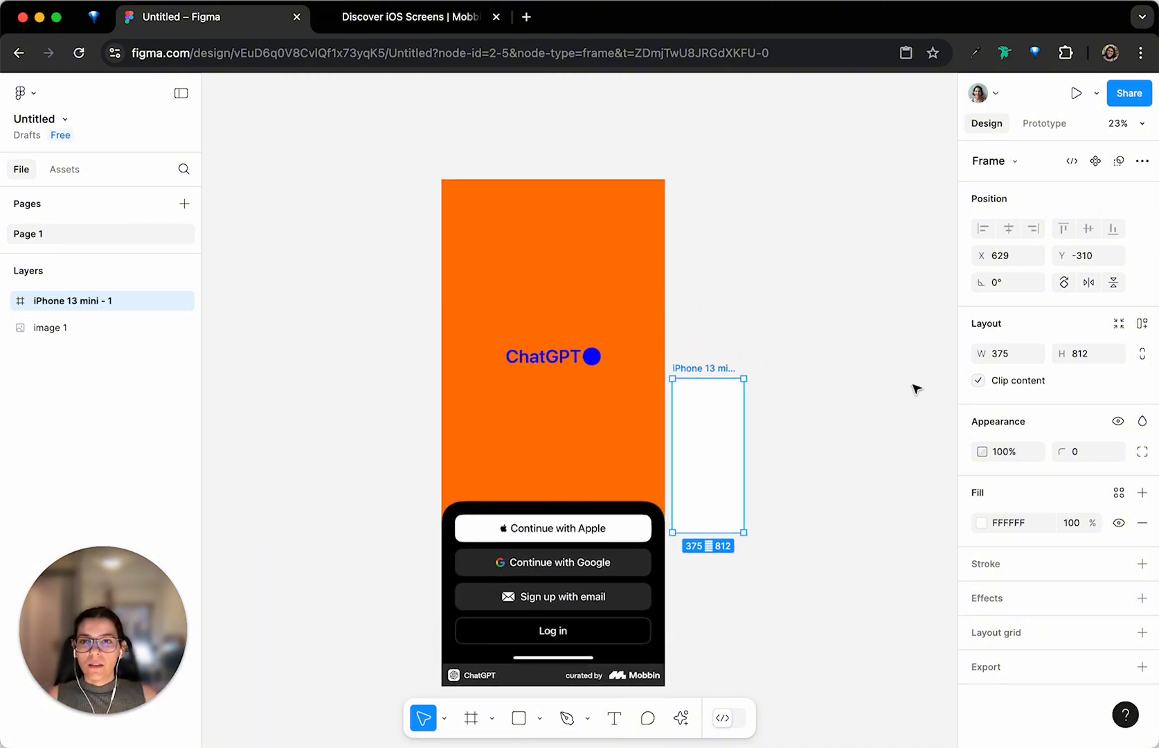
pyautogui.scroll(-2, 735, 401)
pyautogui.scroll(3, 736, 401)
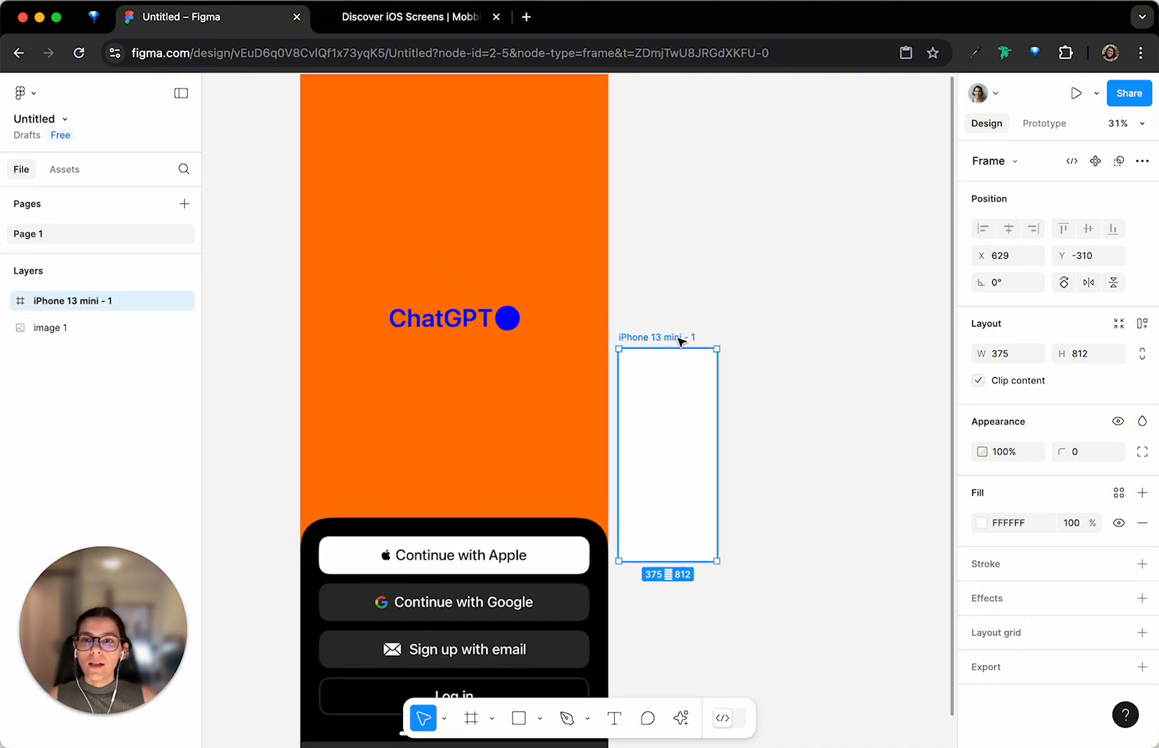
pyautogui.scroll(2, 712, 459)
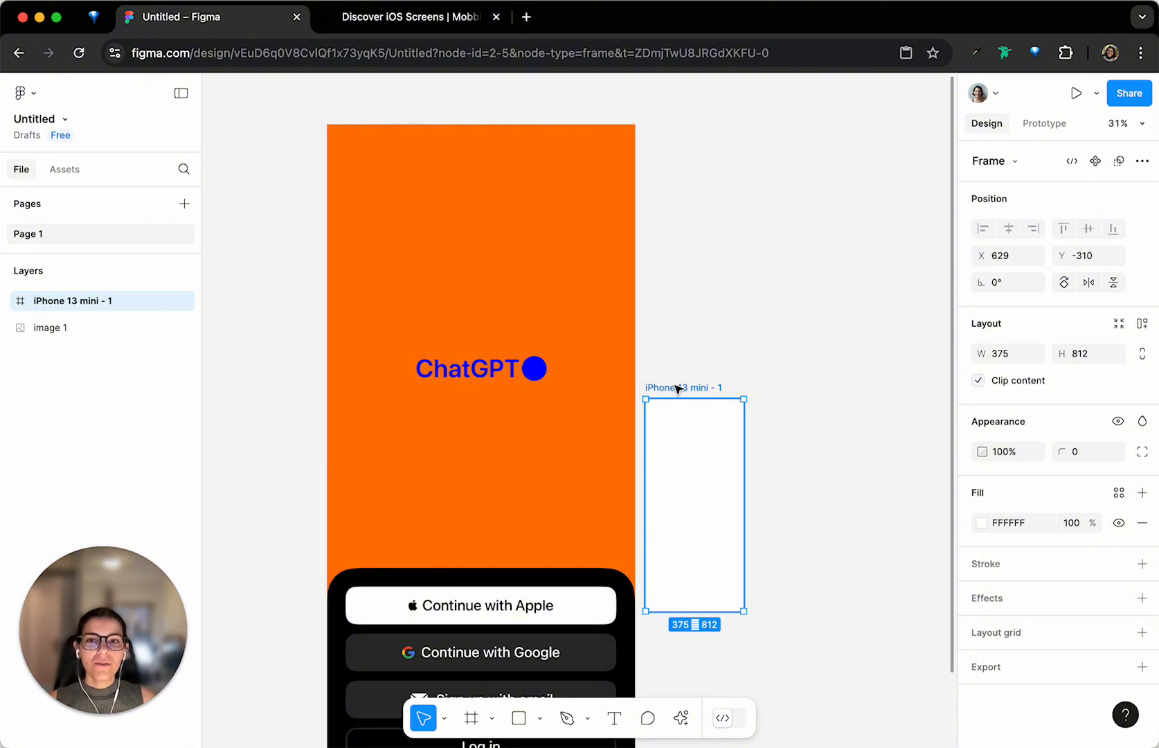
# Add a default 100 × 100 frame and an Android Medium frame (700 × 840) beside the iPhone 13 mini frame
pyautogui.click(471, 718)
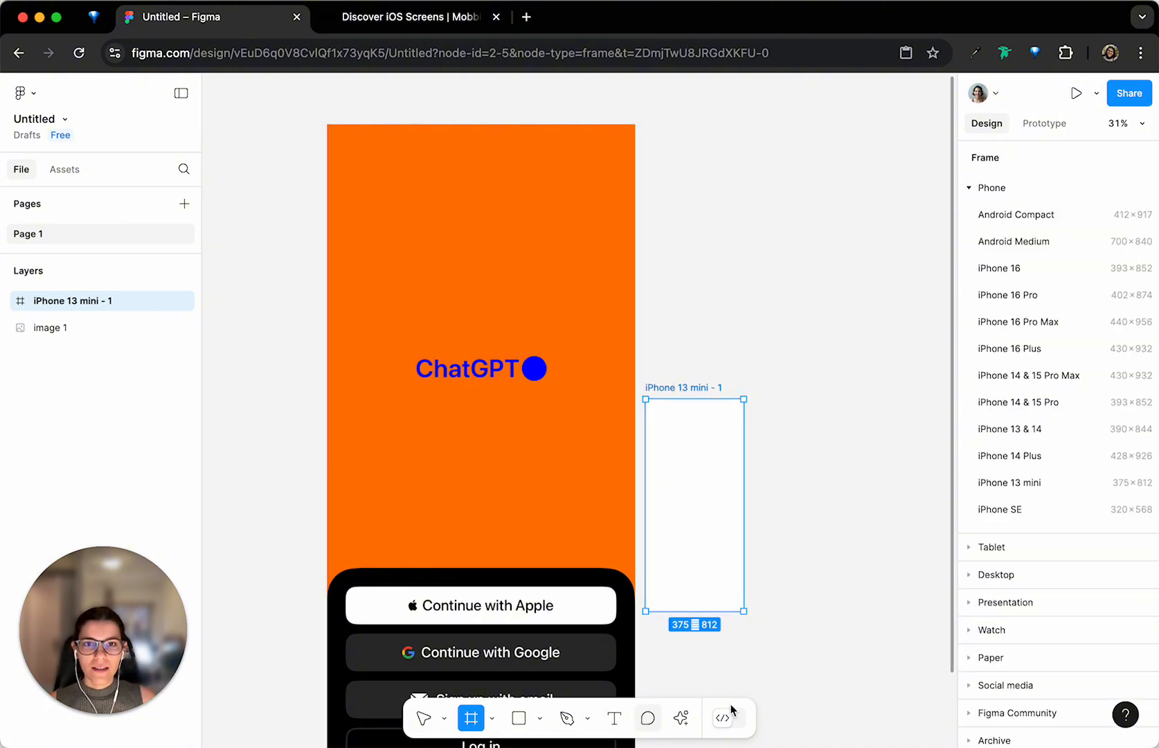
pyautogui.click(846, 251)
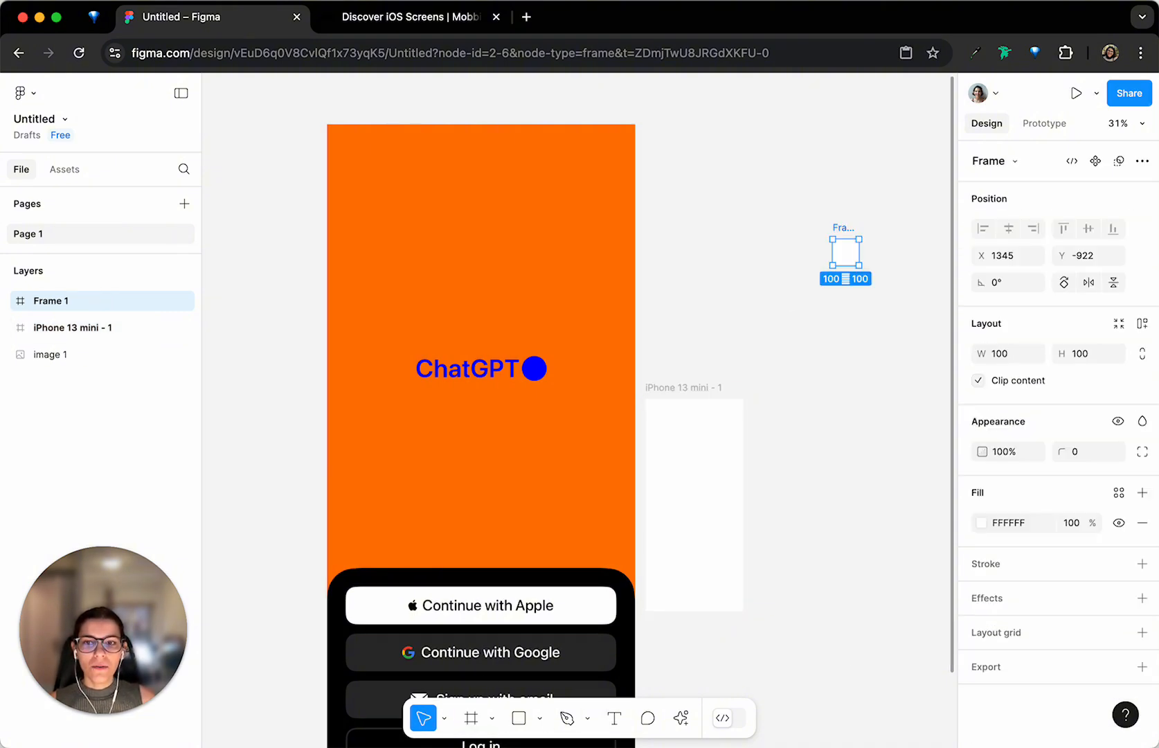
pyautogui.click(468, 721)
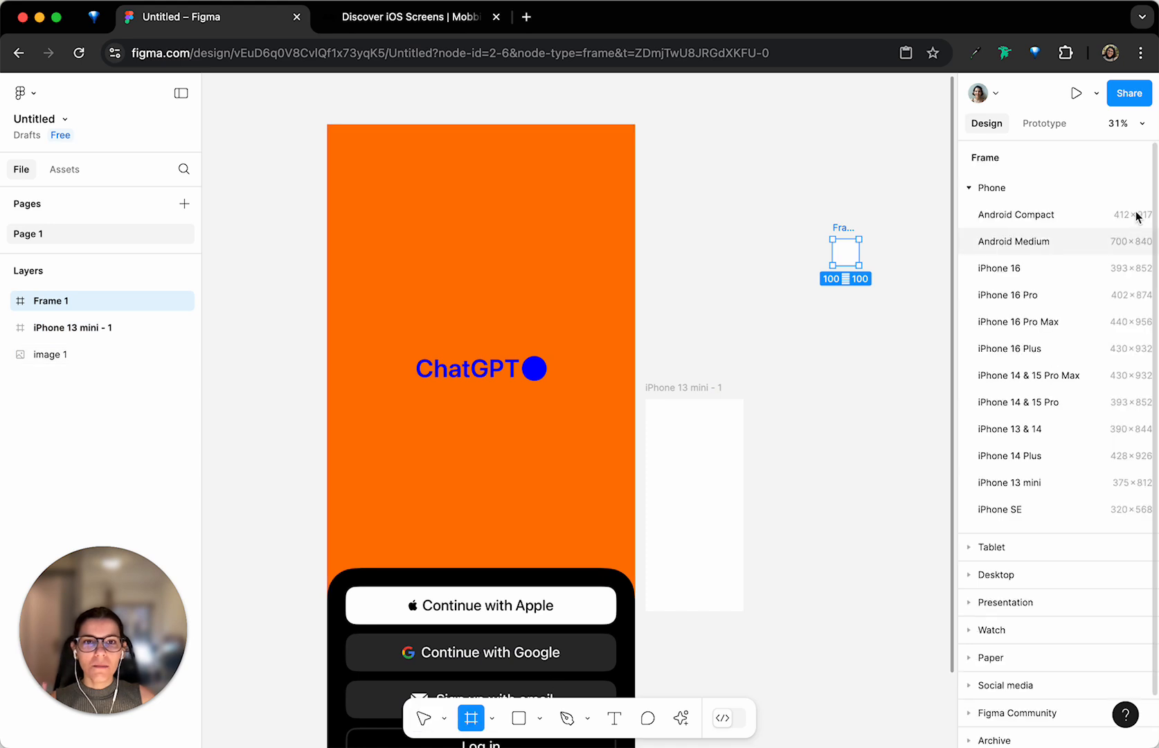
pyautogui.click(1086, 246)
pyautogui.moveTo(816, 292); pyautogui.dragTo(818, 385)
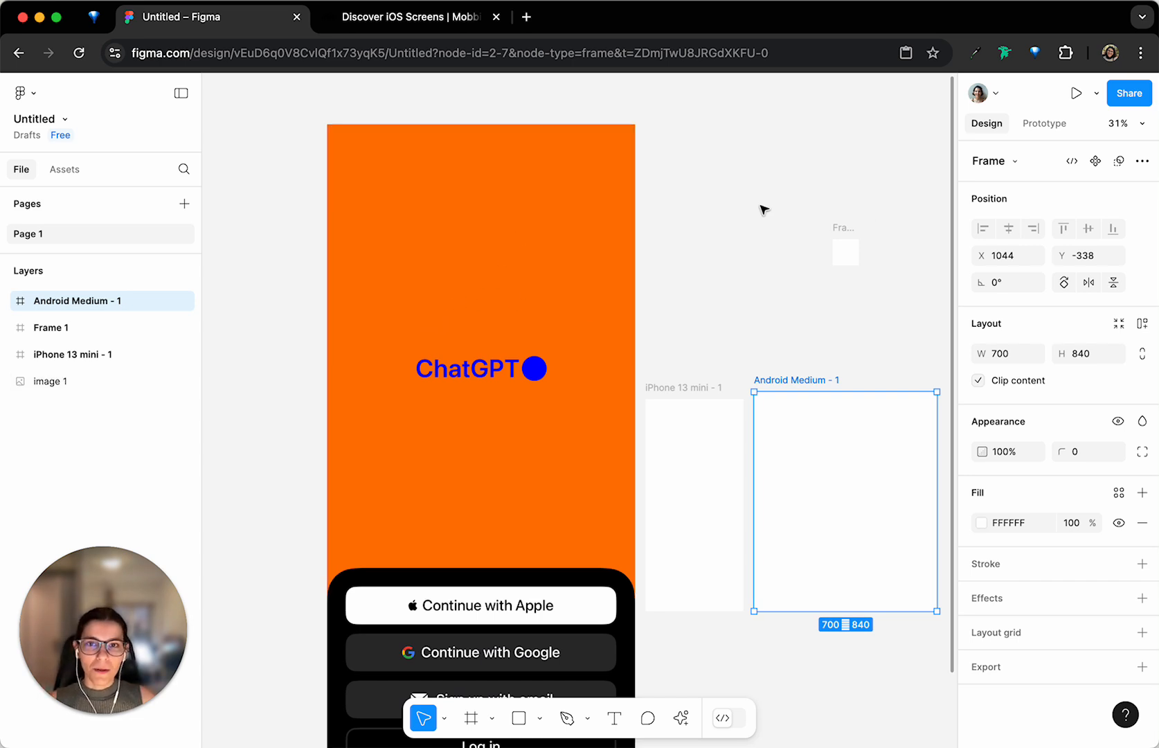
# Delete the small 100 × 100 frame and the Android Medium frame
pyautogui.click(844, 225)
pyautogui.press('Delete')
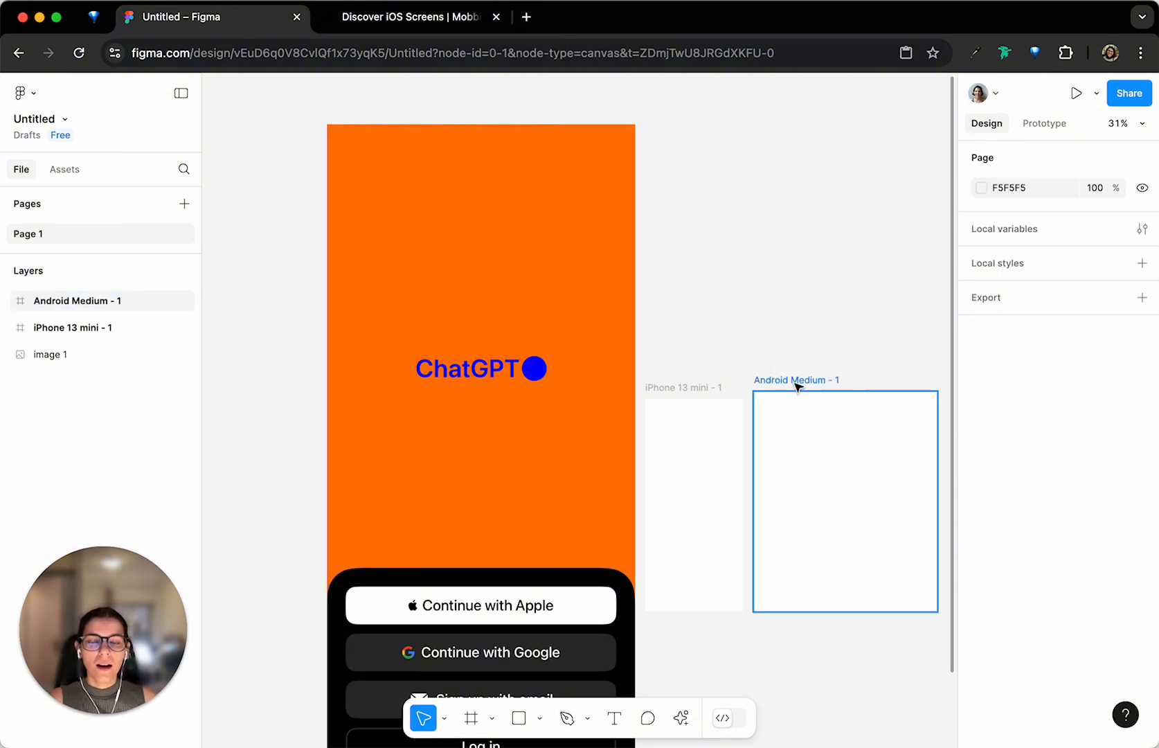
pyautogui.click(798, 386)
pyautogui.press('Delete')
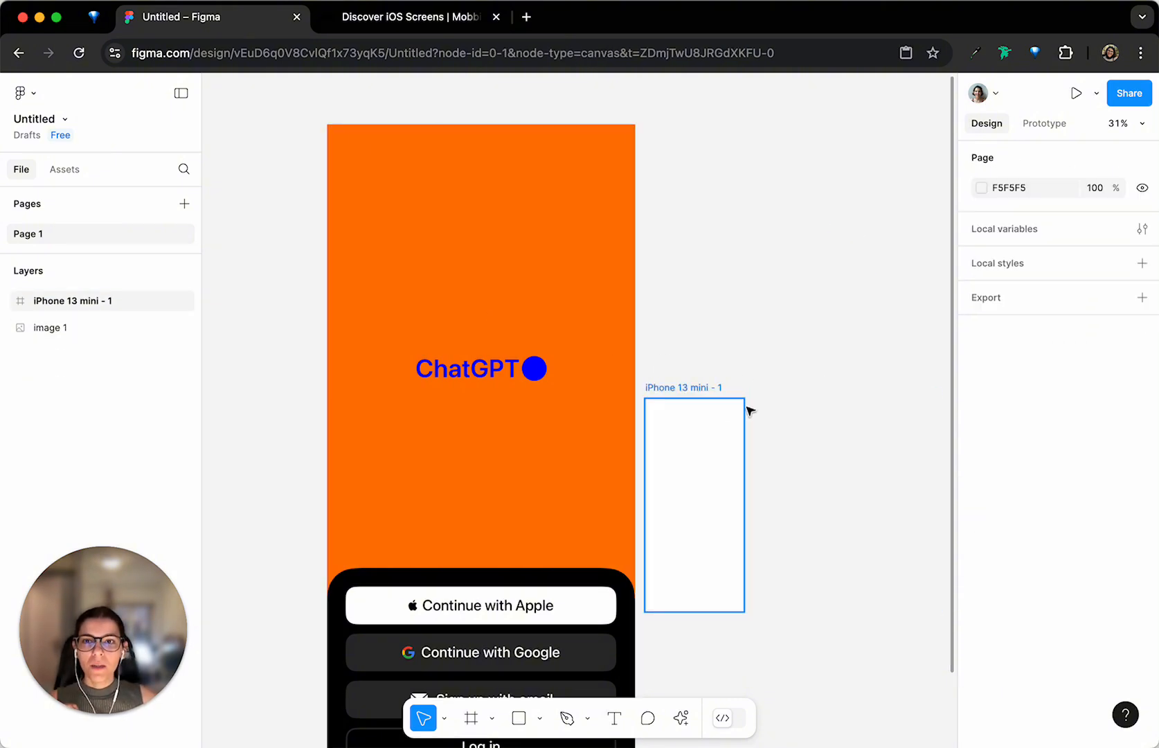
# Check the iPhone 13 mini frame's width and set the ChatGPT image's width to 375 with its proportions locked
pyautogui.click(705, 389)
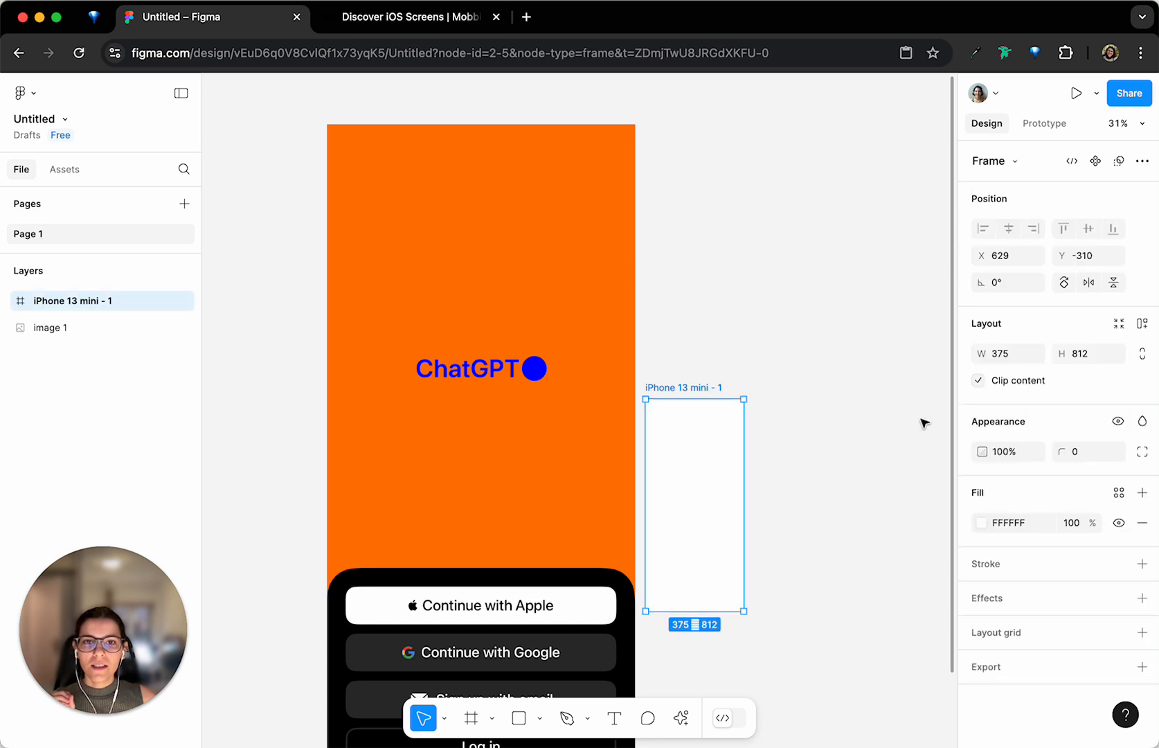
pyautogui.click(999, 361)
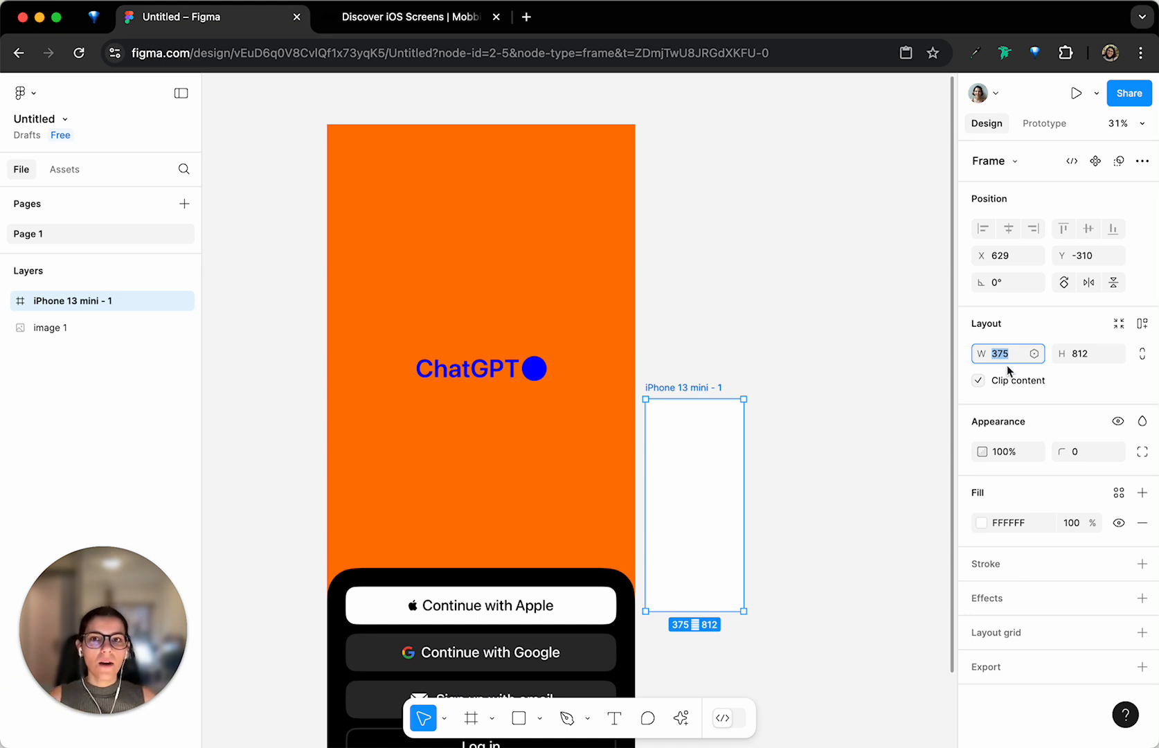
pyautogui.click(561, 285)
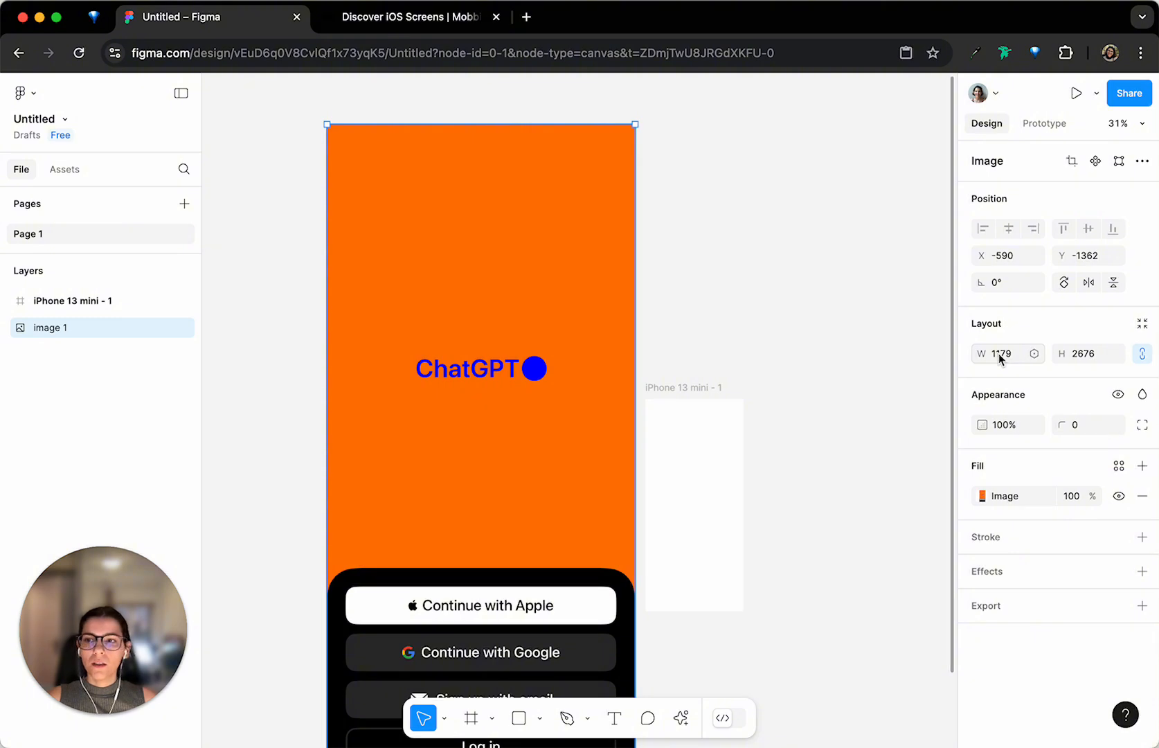
pyautogui.hscroll(-2, 518, 324)
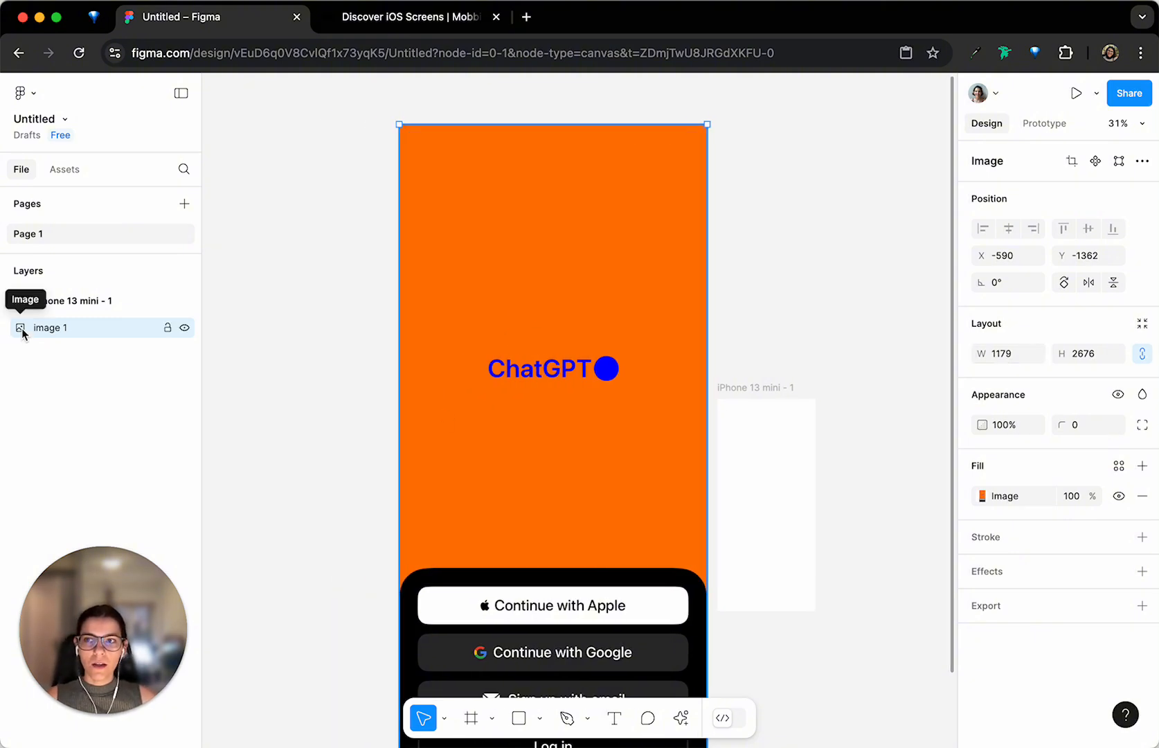
pyautogui.click(1012, 354)
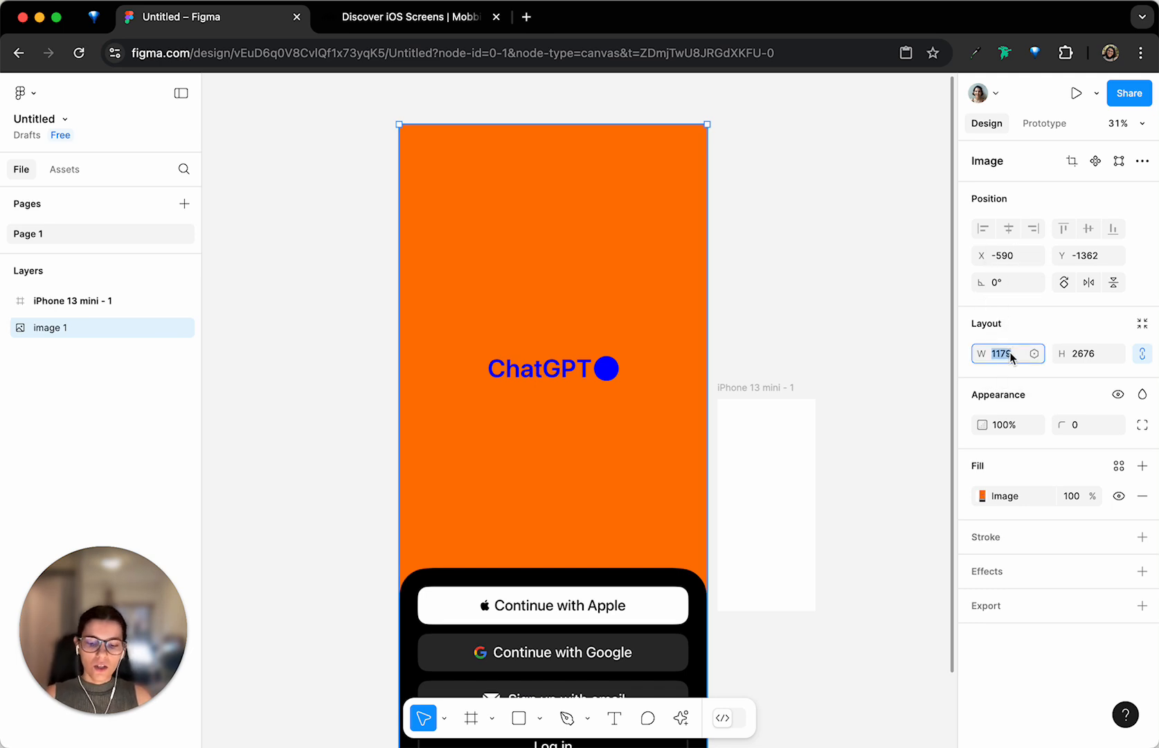
pyautogui.write('375')
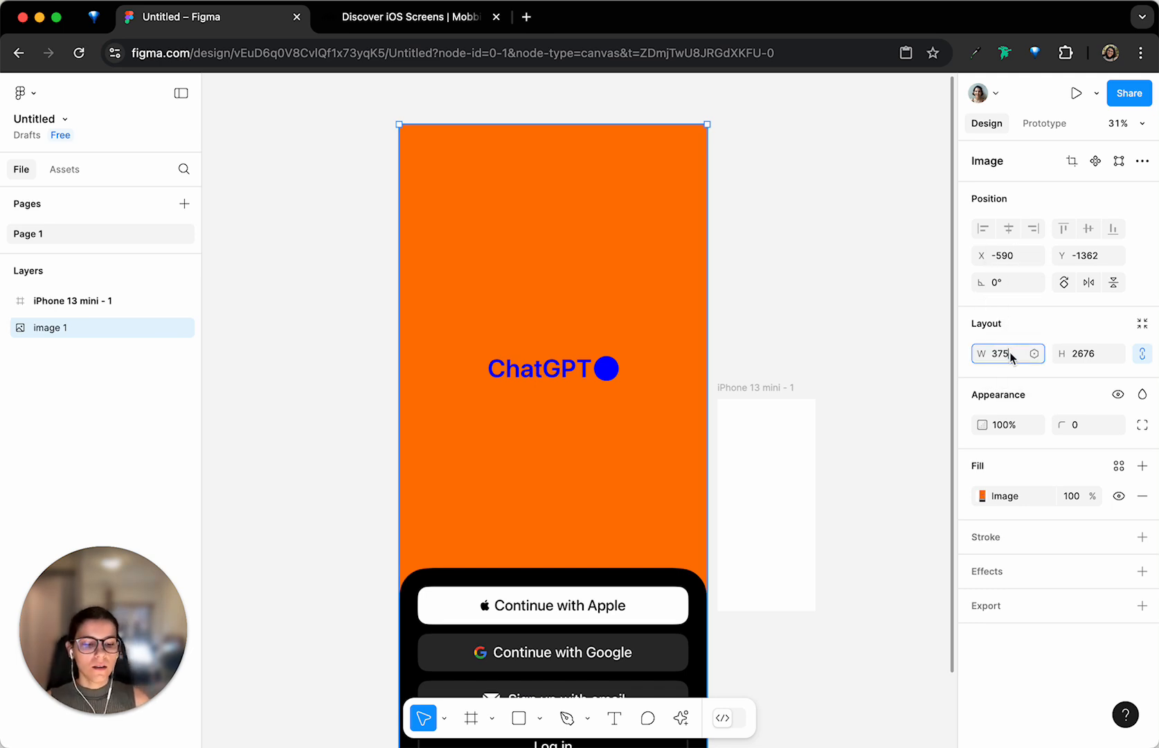
pyautogui.press('Return')
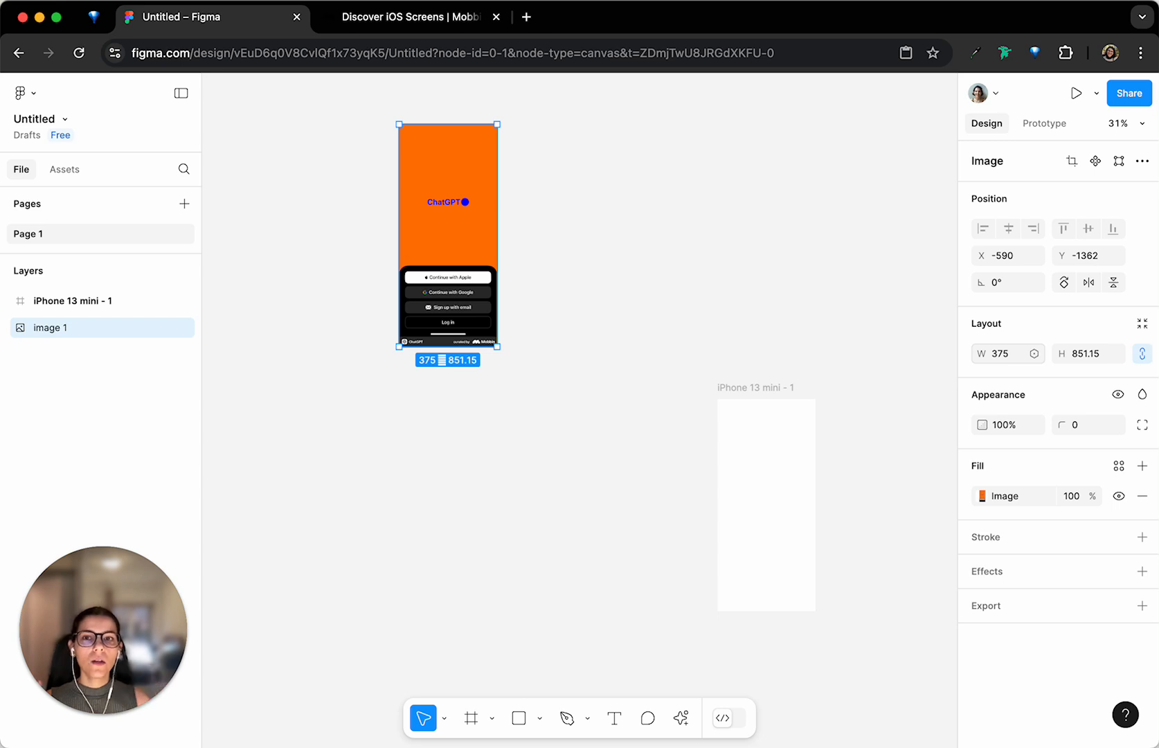
# Move the ChatGPT image to the right of the iPhone 13 mini frame, with their top edges aligned at Y -310
pyautogui.moveTo(470, 202); pyautogui.dragTo(919, 476)
pyautogui.hscroll(5, 919, 477)
pyautogui.scroll(2, 550, 400)
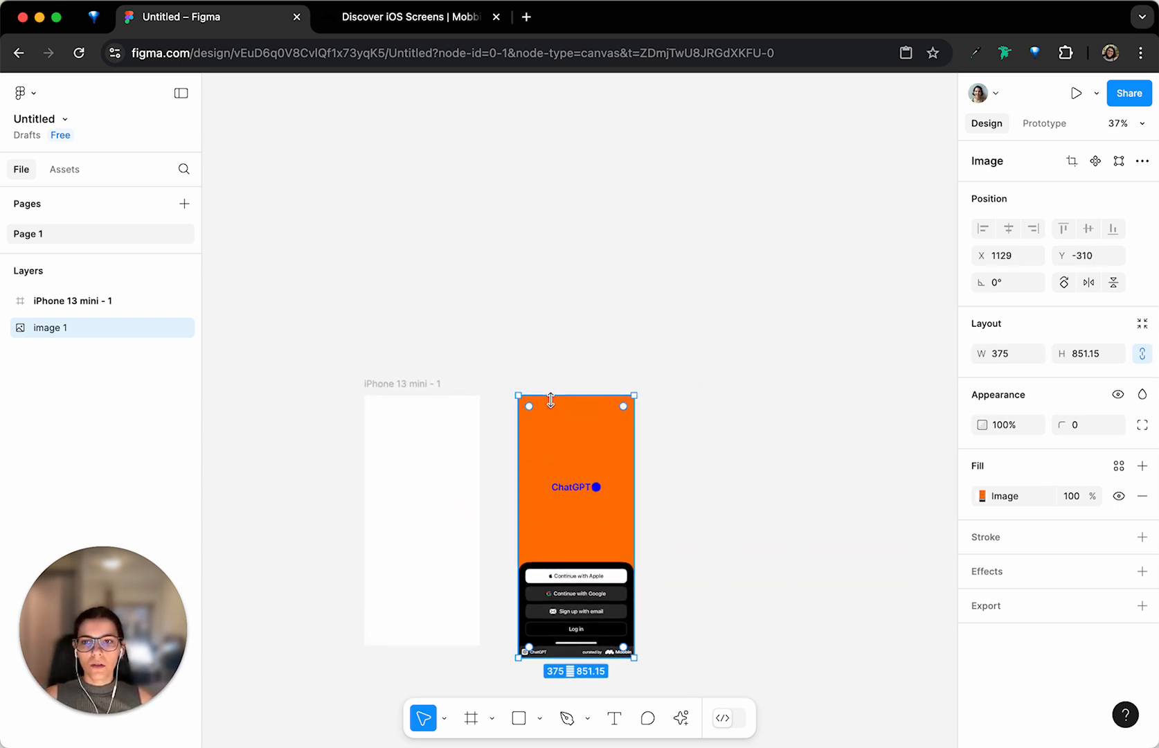
pyautogui.hscroll(-5, 649, 308)
pyautogui.scroll(-3, 649, 308)
pyautogui.scroll(5, 650, 309)
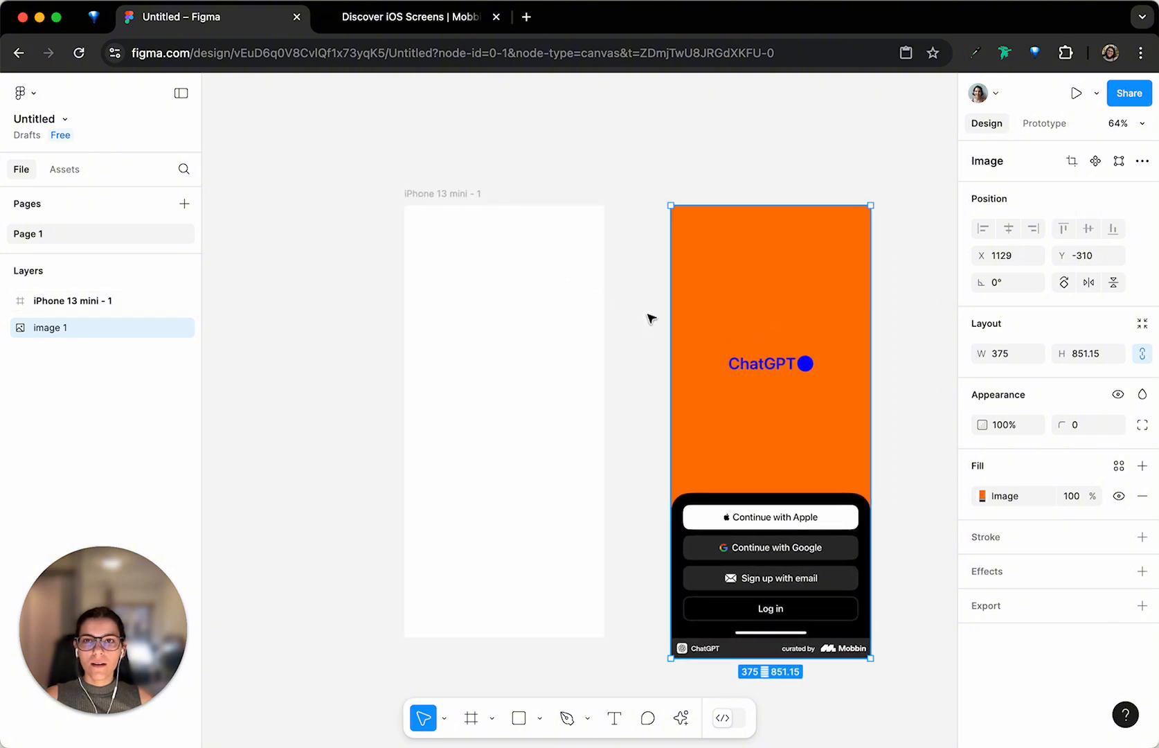
pyautogui.click(655, 291)
pyautogui.scroll(-2, 656, 290)
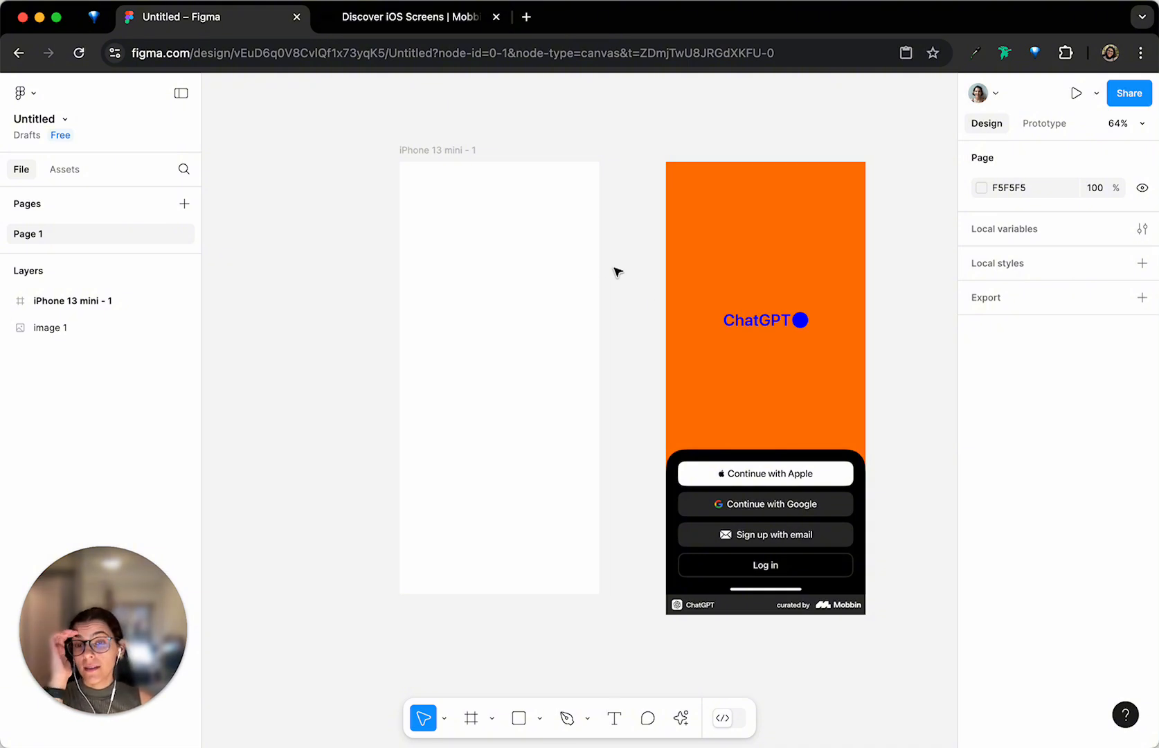
pyautogui.scroll(3, 616, 273)
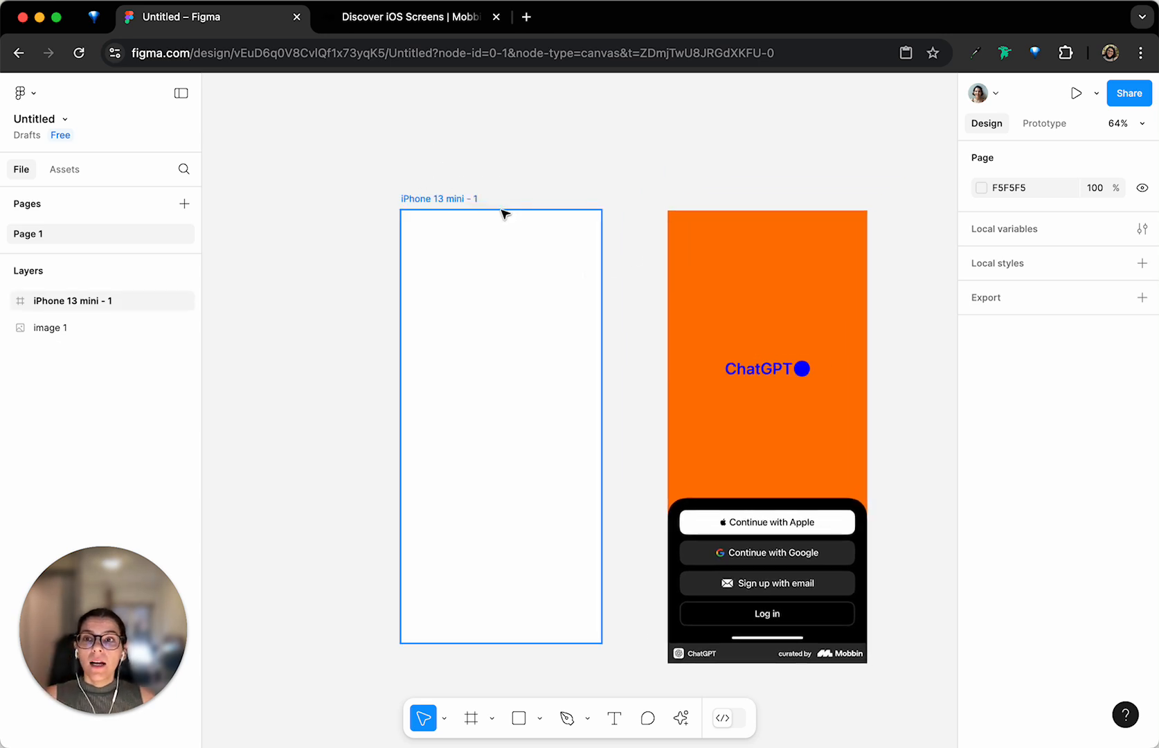
pyautogui.scroll(-2, 634, 244)
pyautogui.click(665, 208)
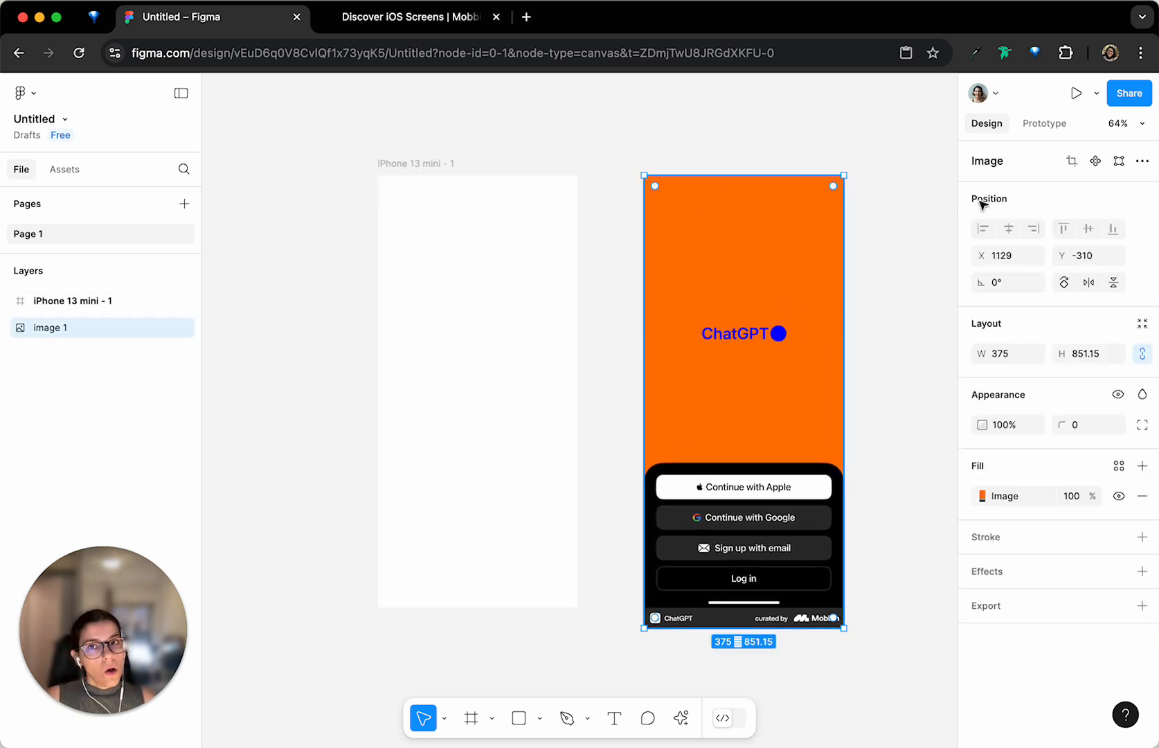
pyautogui.hscroll(-2, 671, 208)
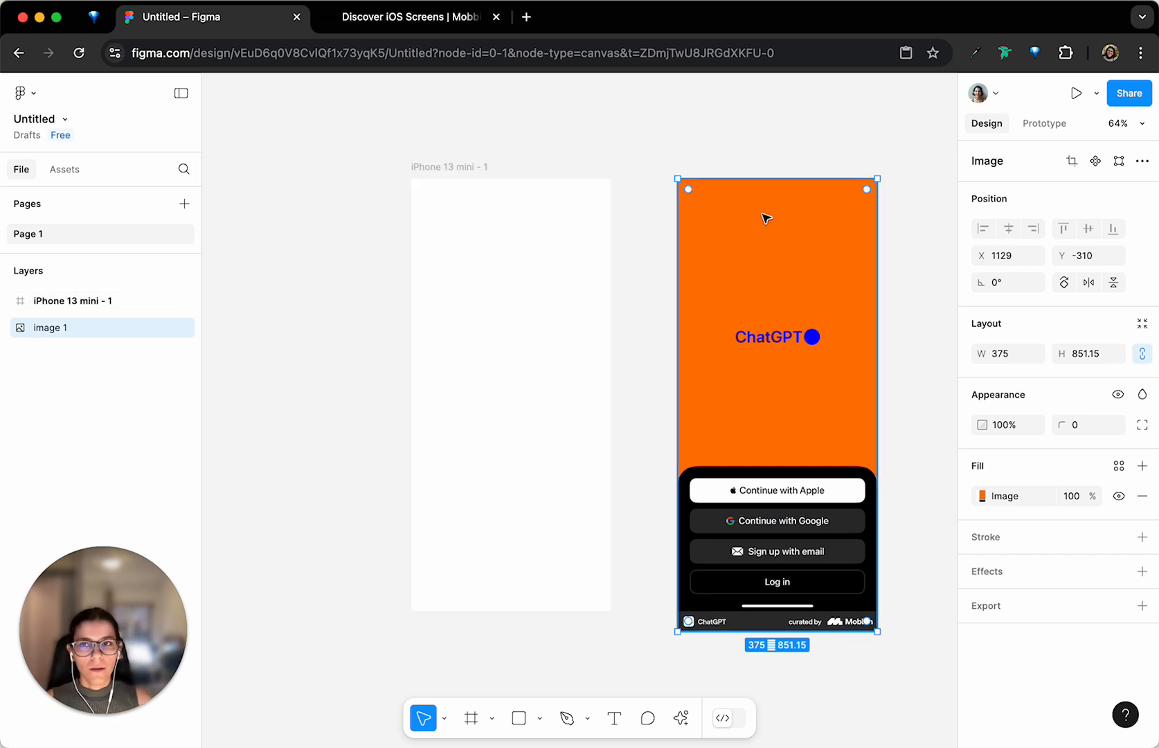
pyautogui.click(430, 132)
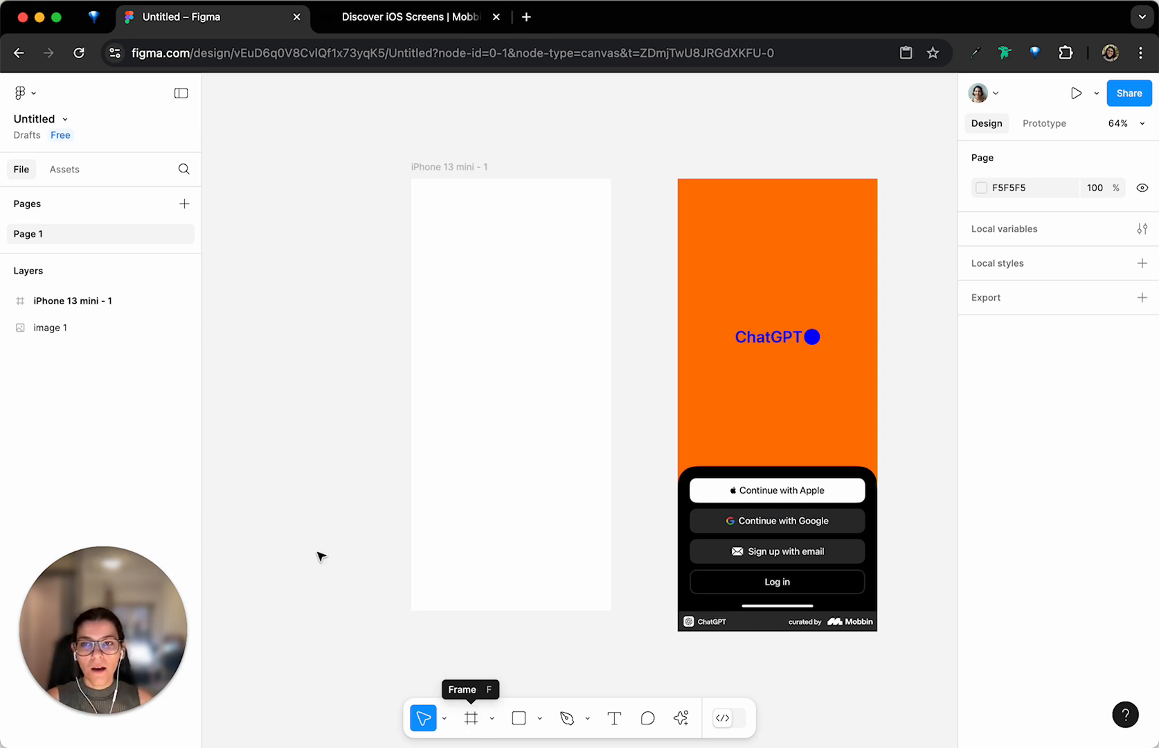
pyautogui.press('f')
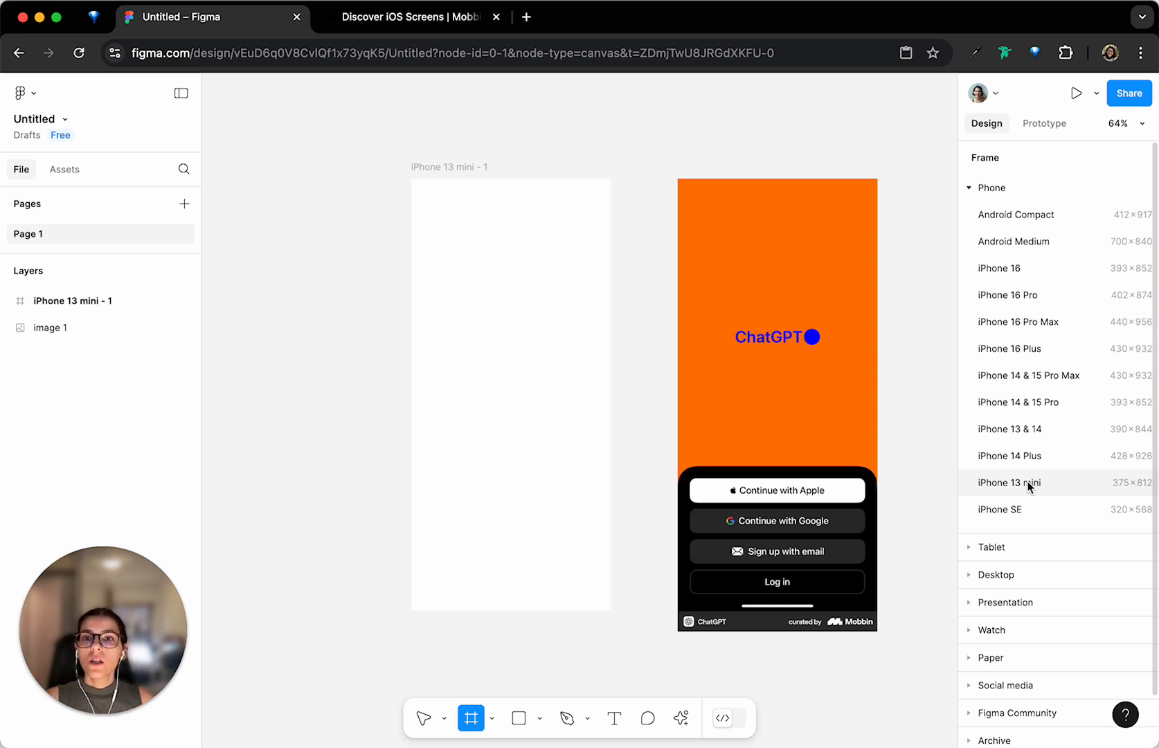
pyautogui.press('v')
pyautogui.scroll(1, 508, 211)
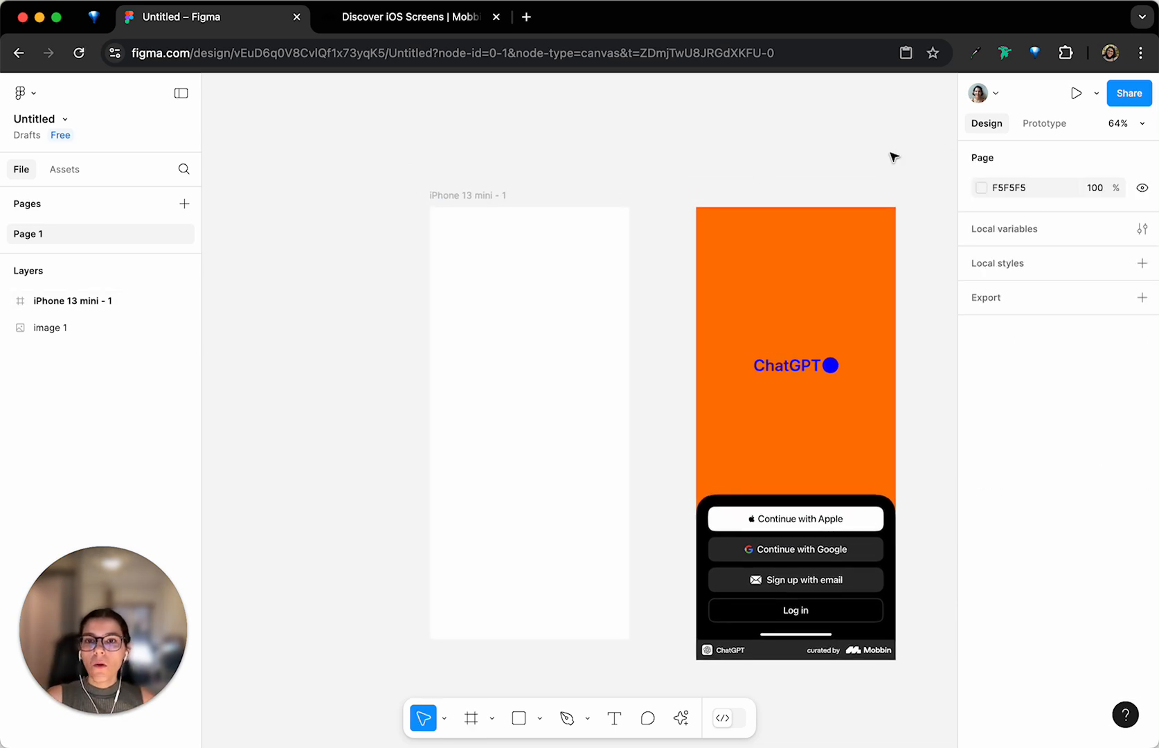
pyautogui.scroll(-1, 872, 177)
pyautogui.hscroll(2, 818, 310)
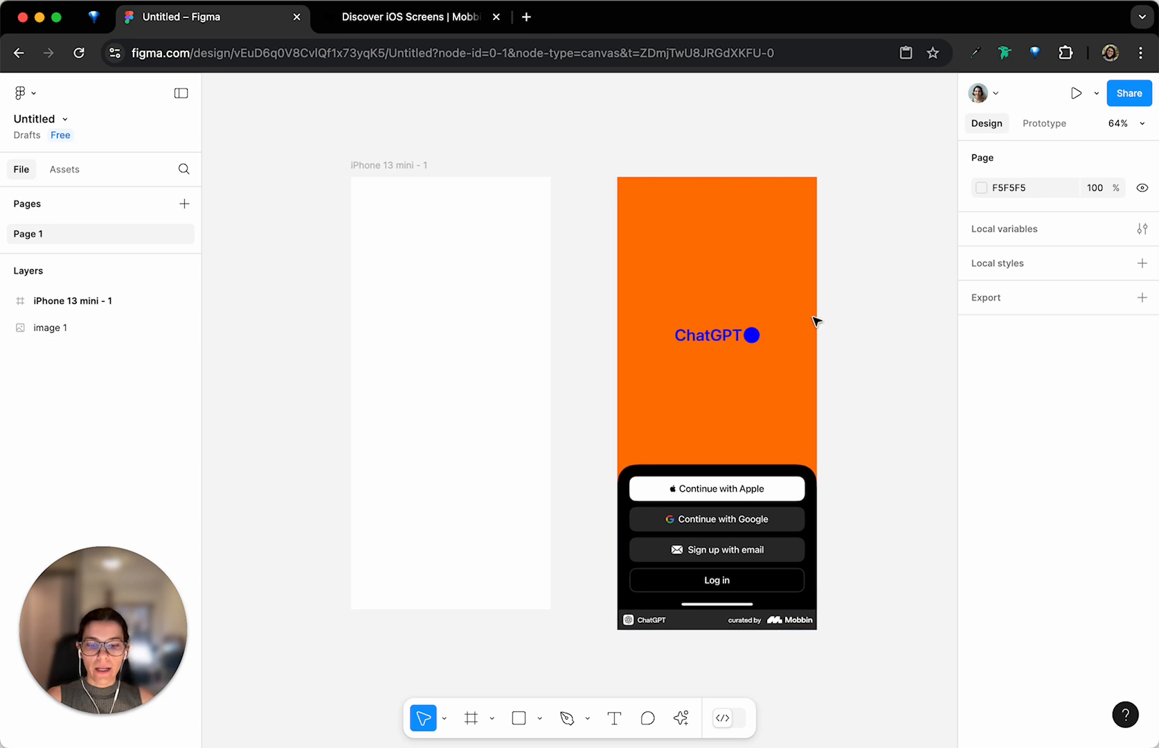
pyautogui.hscroll(3, 740, 543)
pyautogui.hscroll(-8, 743, 544)
pyautogui.scroll(1, 742, 544)
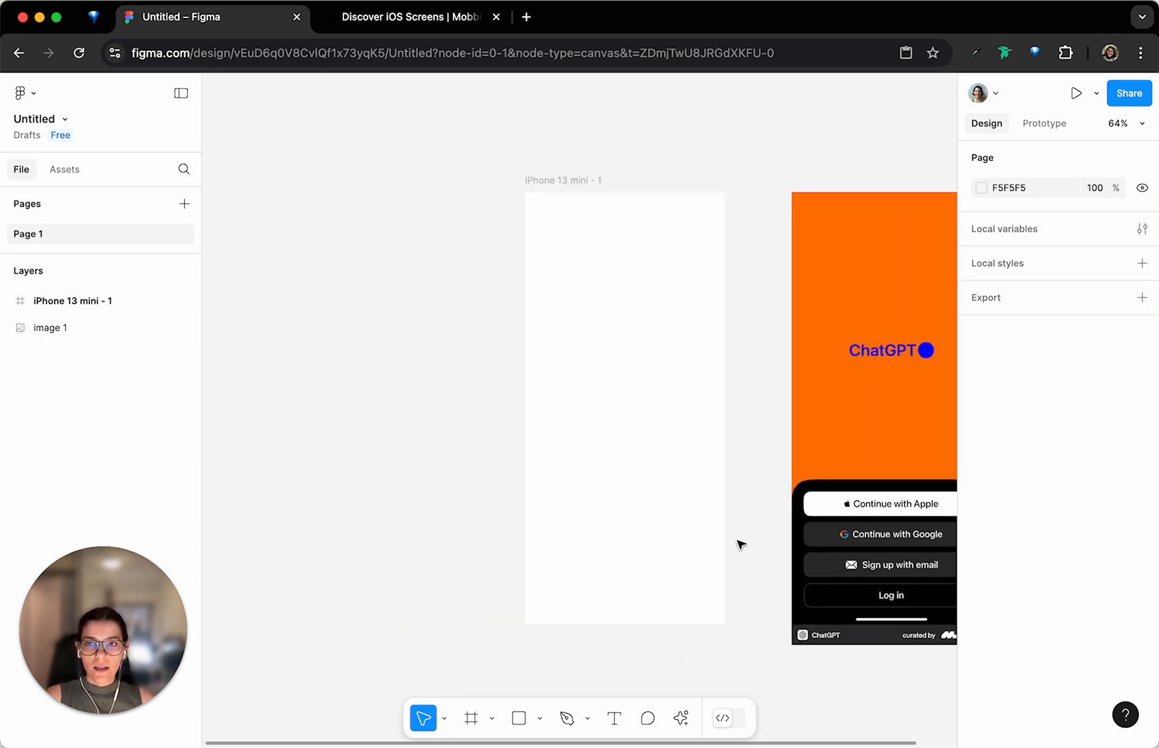
# Draw a square of about 115 × 115 left of the iPhone 13 mini frame, level with its top edge
pyautogui.hscroll(1, 740, 543)
pyautogui.press('r')
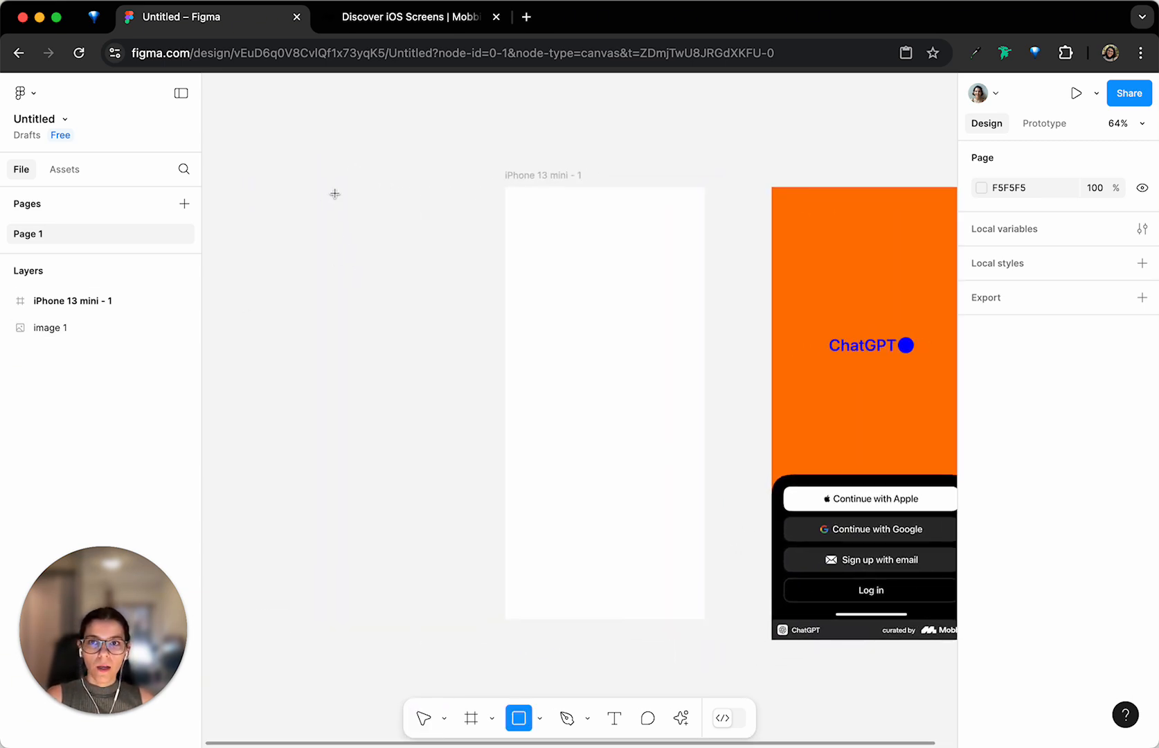
pyautogui.hscroll(2, 336, 191)
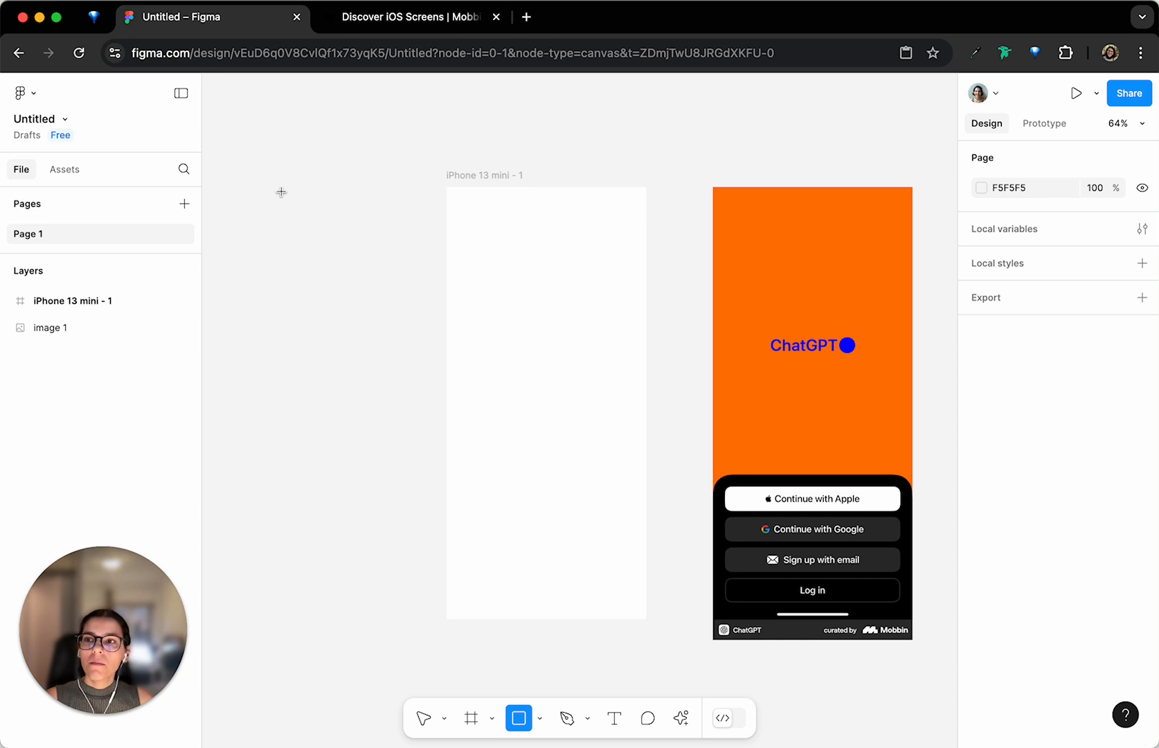
pyautogui.moveTo(278, 187)
pyautogui.mouseDown()
pyautogui.moveTo(347, 254)
pyautogui.moveTo(349, 239)
pyautogui.moveTo(348, 251)
pyautogui.moveTo(334, 247)
pyautogui.mouseUp()
# Fill the square with the reference image's orange FE7600 and place a copy below it filled with the reference's black 000000
pyautogui.press('i')
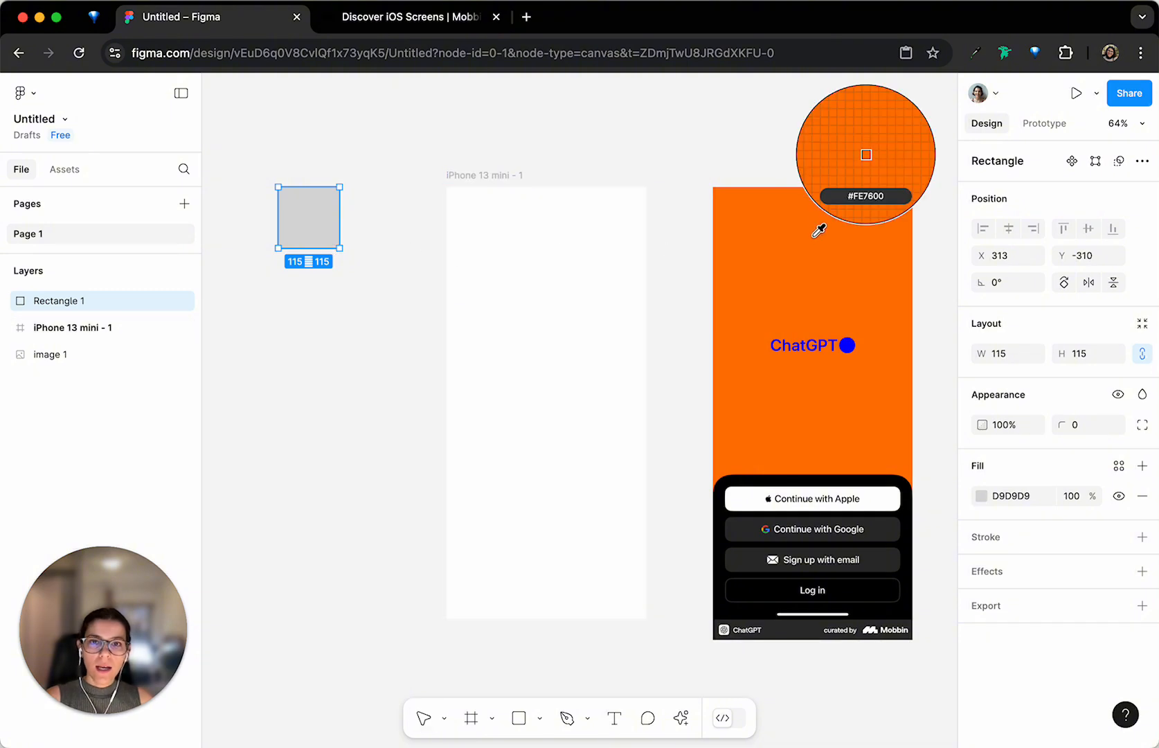
pyautogui.click(778, 266)
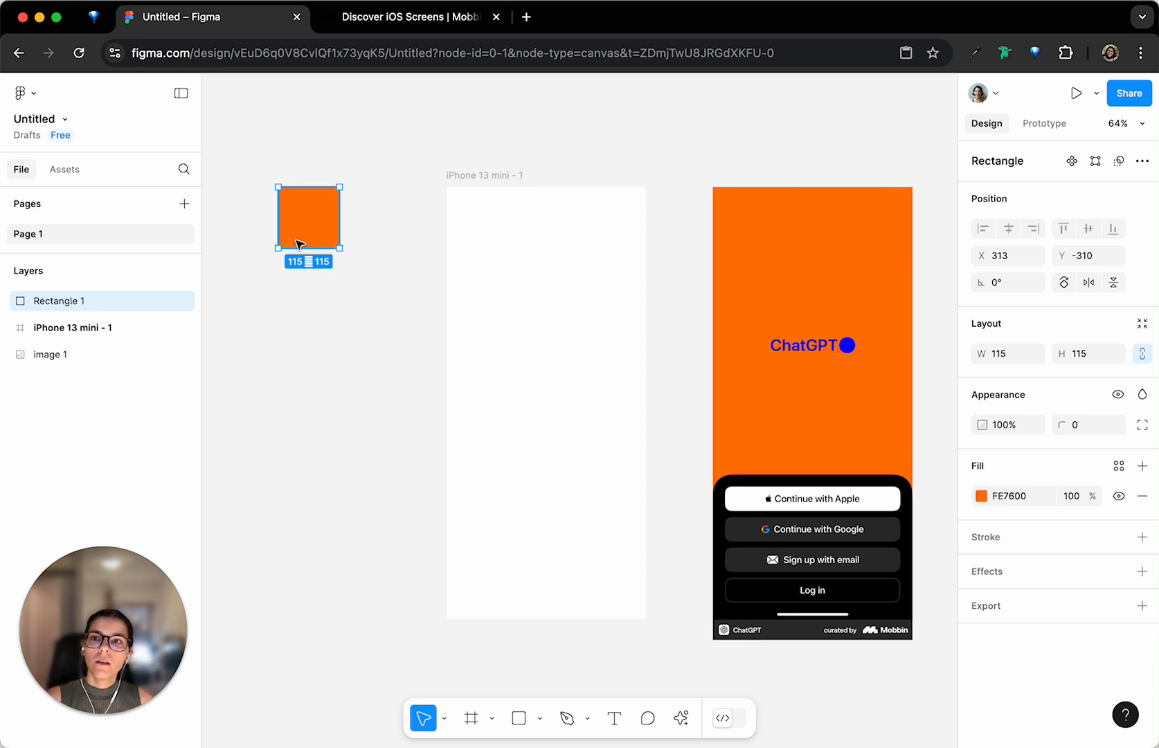
pyautogui.moveTo(316, 233); pyautogui.dragTo(316, 293)
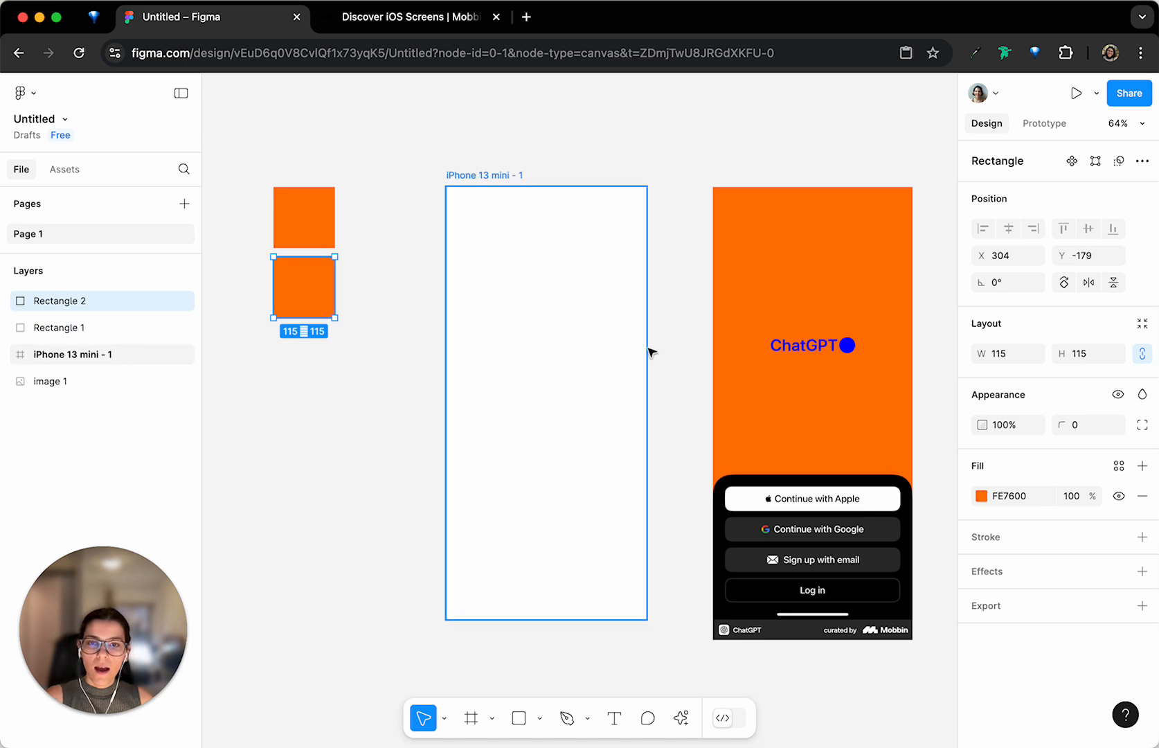
pyautogui.press('i')
pyautogui.click(725, 524)
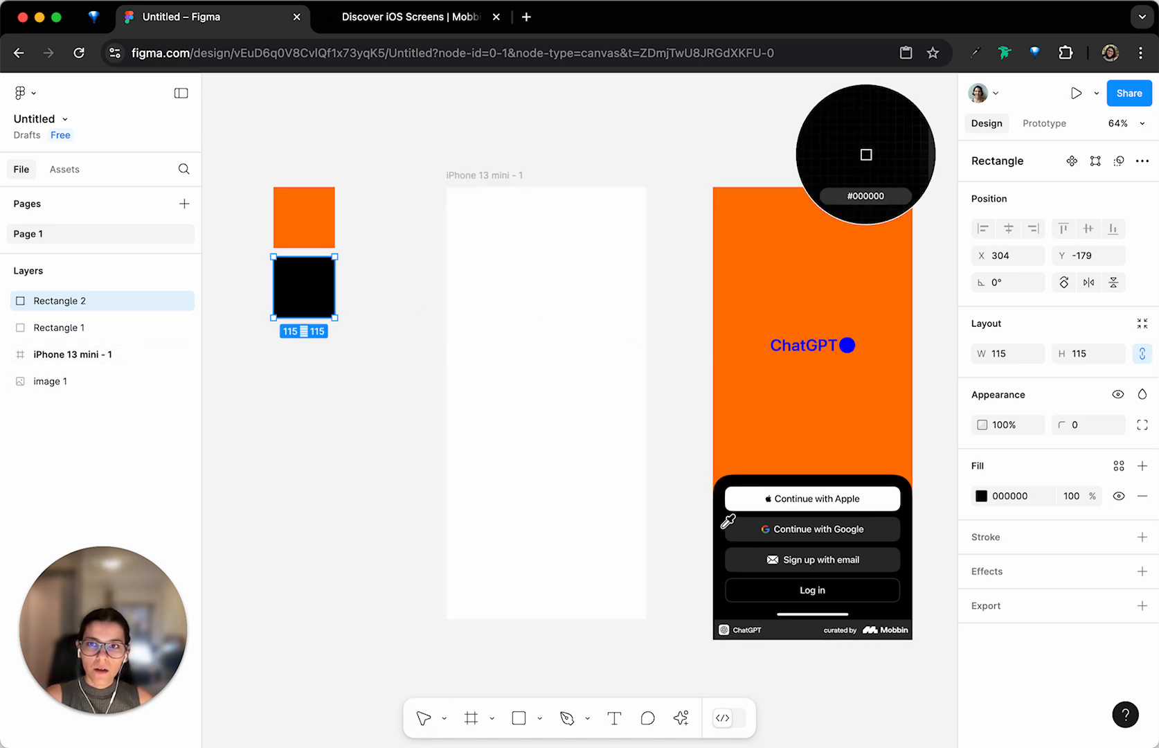
pyautogui.click(327, 469)
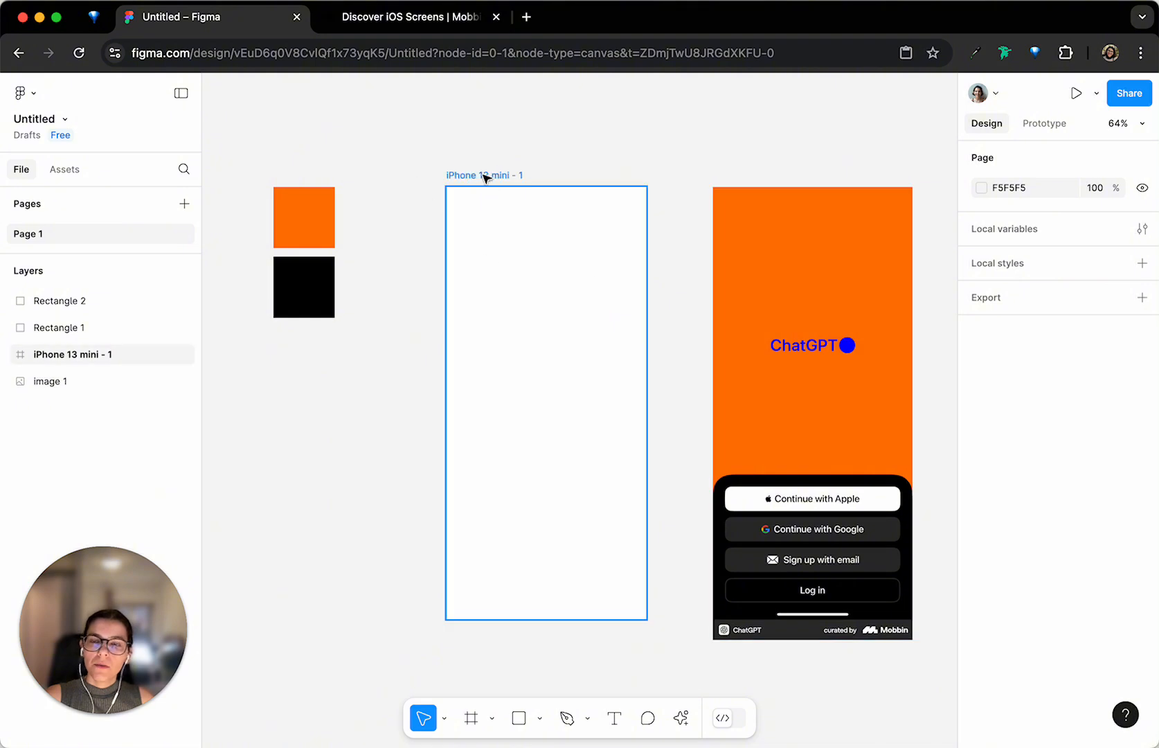
# Shift the orange and black swatches together slightly closer to the iPhone 13 mini frame, keeping their top edge level with it
pyautogui.click(485, 178)
pyautogui.click(296, 208)
pyautogui.keyDown('shift'); pyautogui.click(302, 281); pyautogui.keyUp('shift')
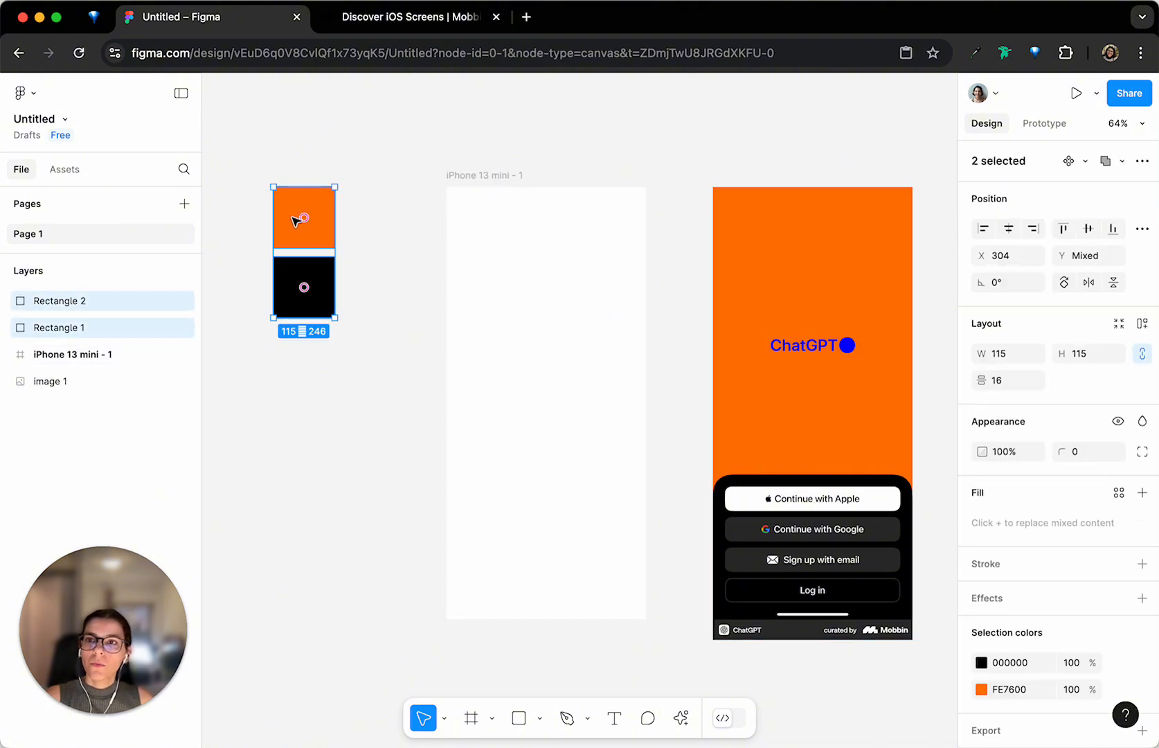
pyautogui.moveTo(292, 217); pyautogui.dragTo(300, 221)
# Try filling the iPhone 13 mini frame with the reference's orange FE7600 through the fill's colour picker, and undo it
pyautogui.click(488, 179)
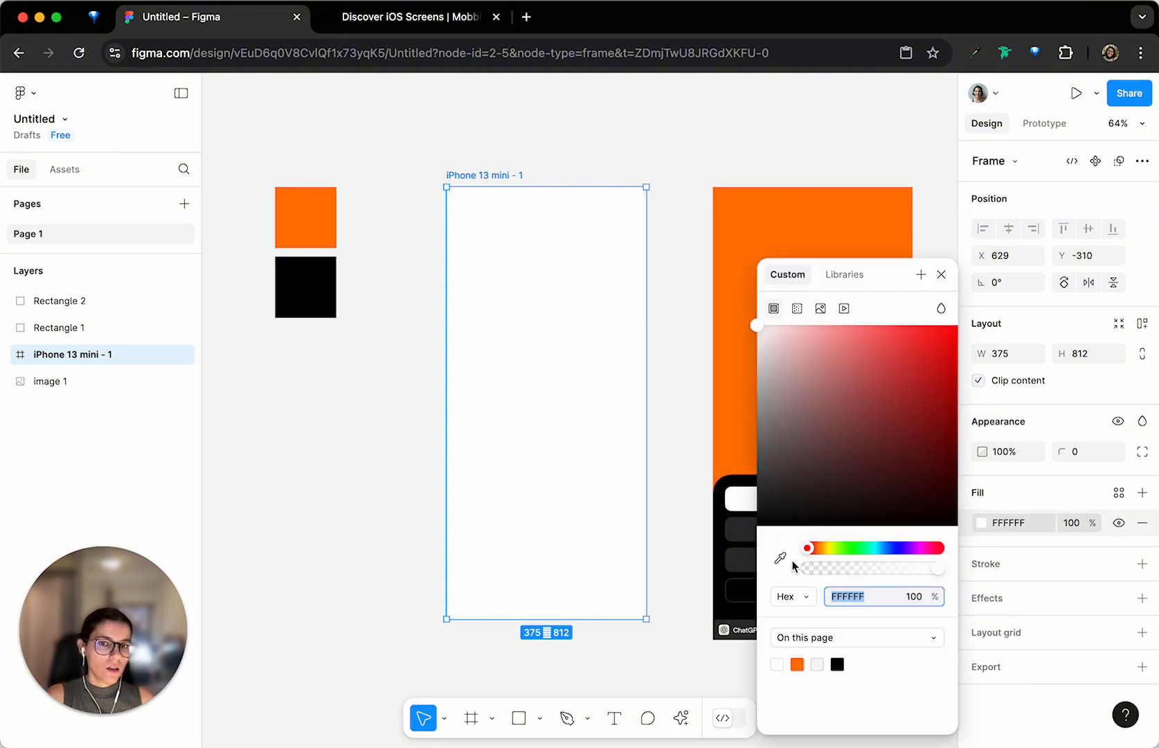
pyautogui.click(781, 559)
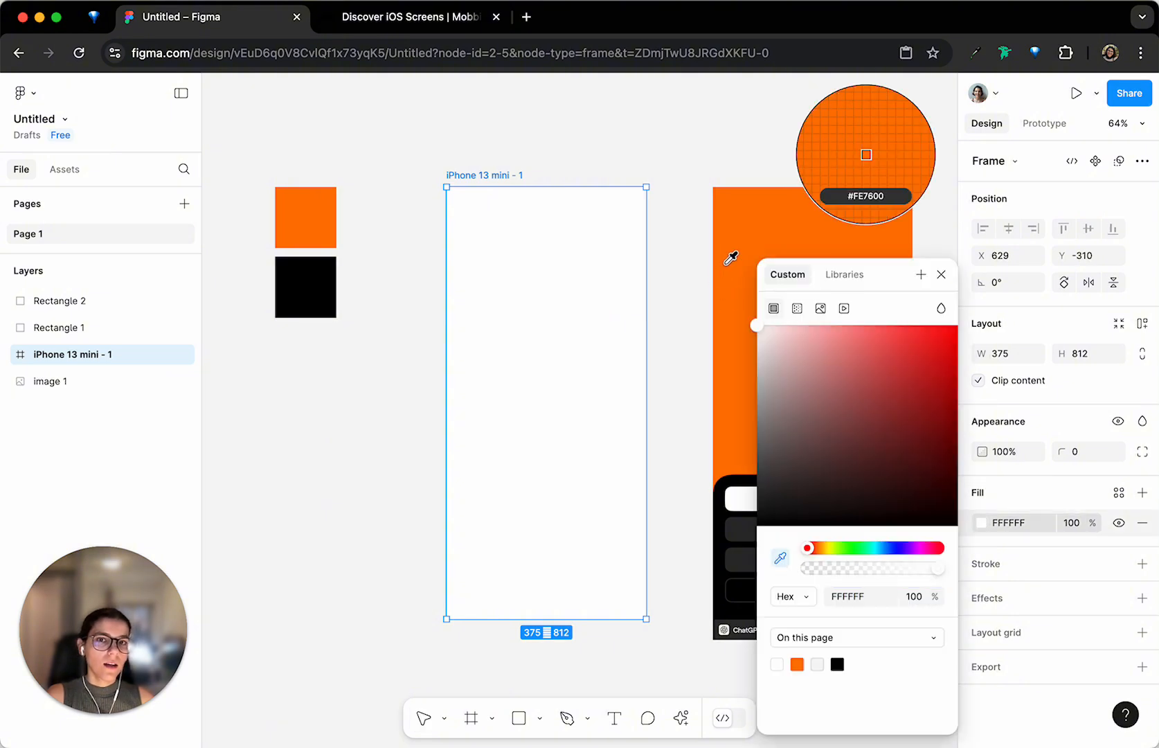
pyautogui.click(730, 263)
pyautogui.click(684, 179)
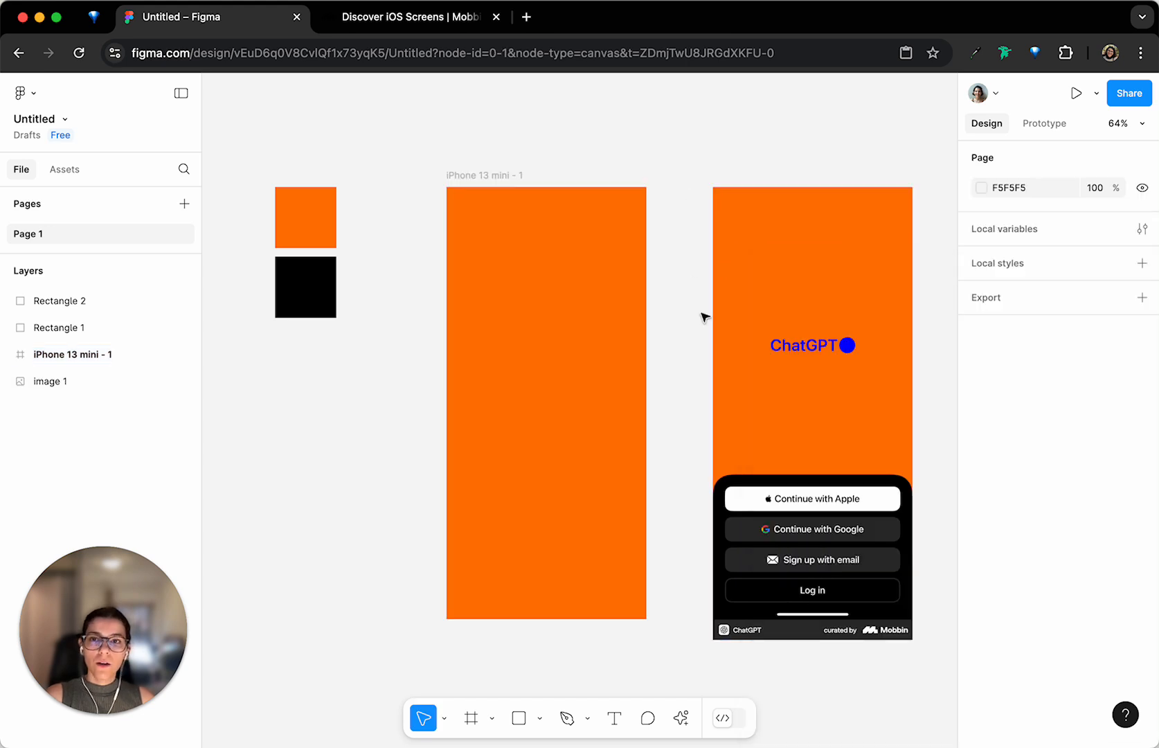
pyautogui.press('super+z')
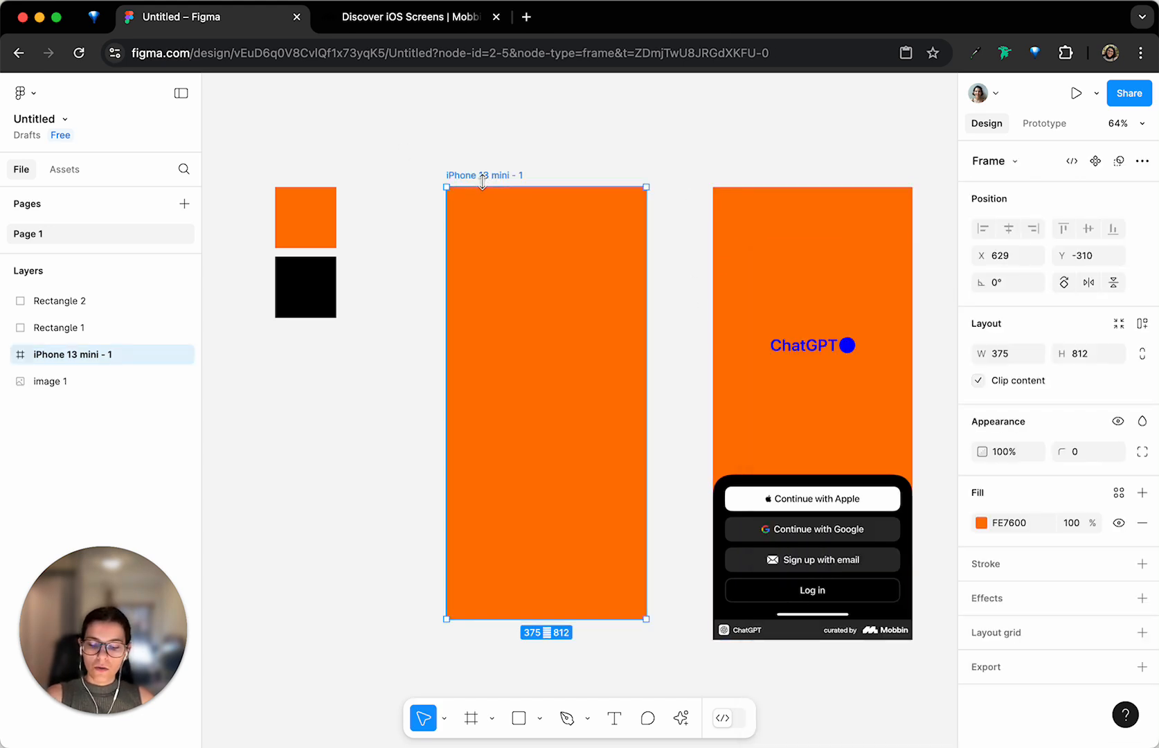
pyautogui.press('super+z')
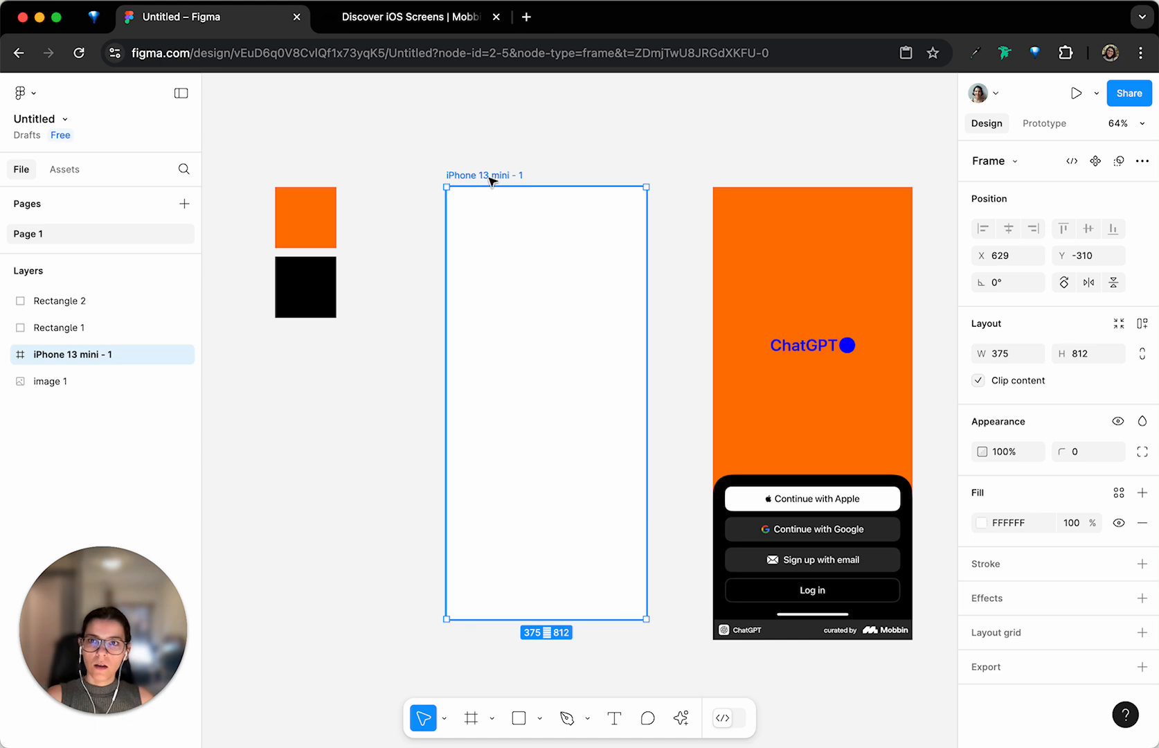
# Fill the iPhone 13 mini frame with orange FE7600 sampled directly from the ChatGPT image's background
pyautogui.click(694, 207)
pyautogui.click(488, 178)
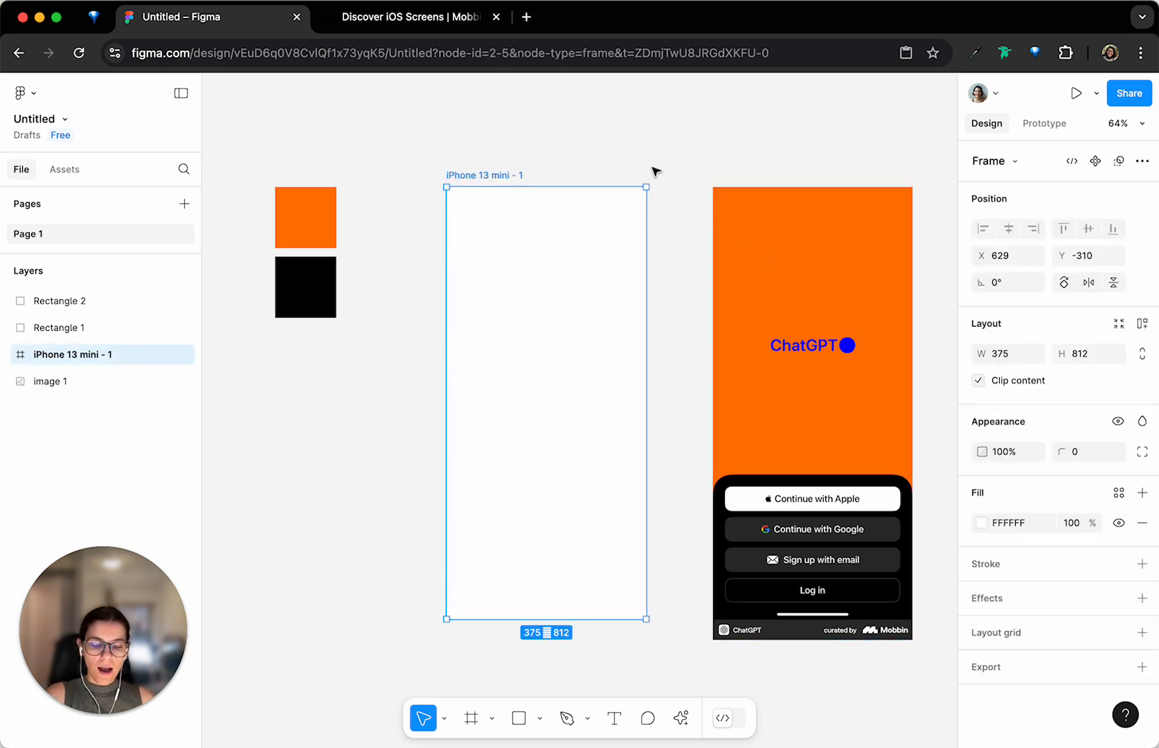
pyautogui.press('i')
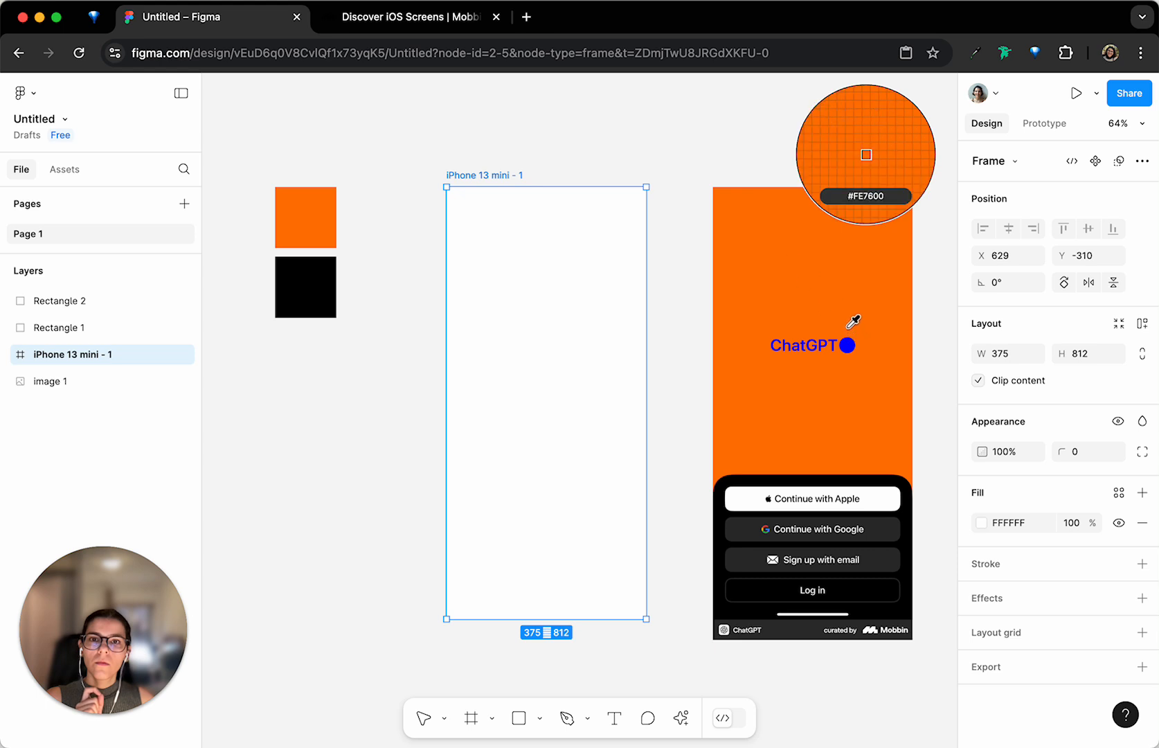
pyautogui.click(796, 286)
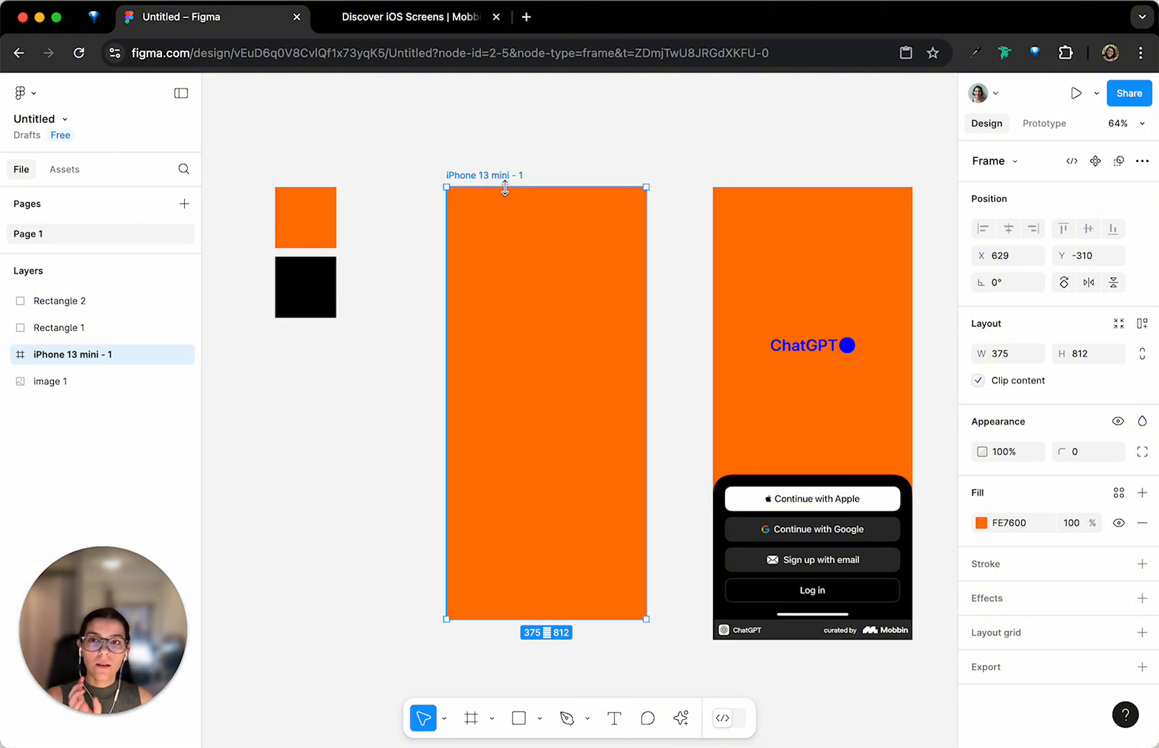
pyautogui.click(510, 144)
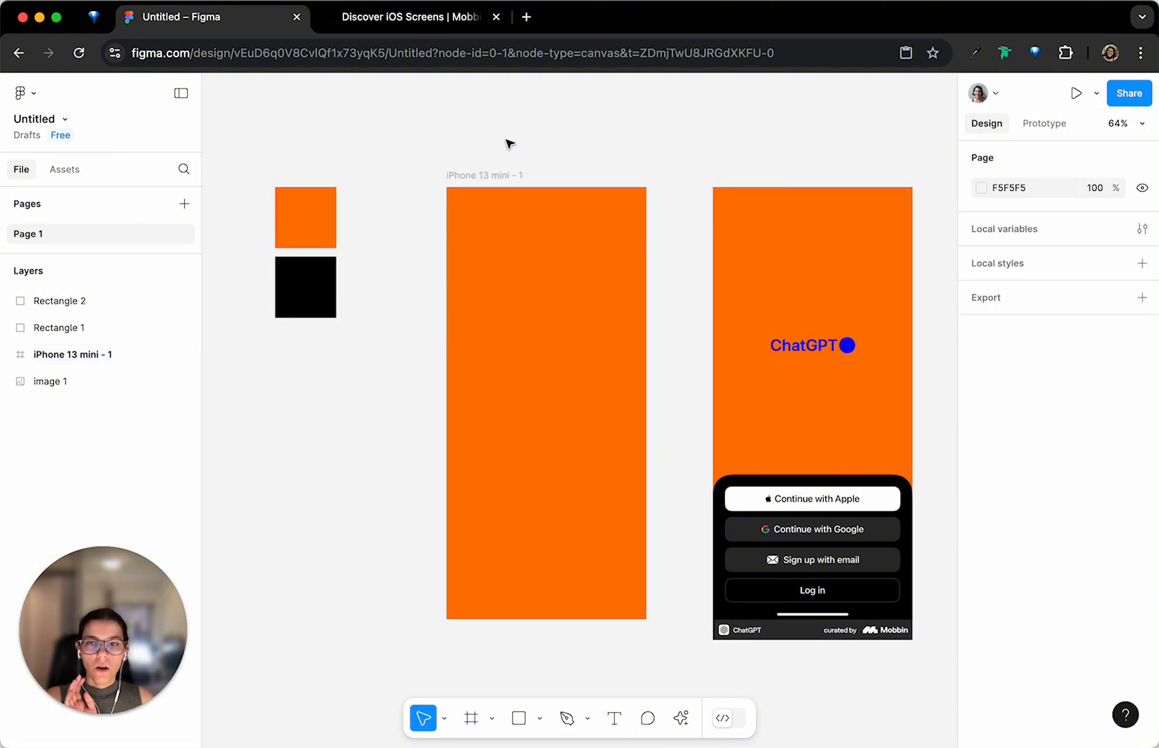
# Switch to Mobbin, close the ChatGPT screen and show iOS UI elements filtered by Bottom Sheet
pyautogui.click(824, 556)
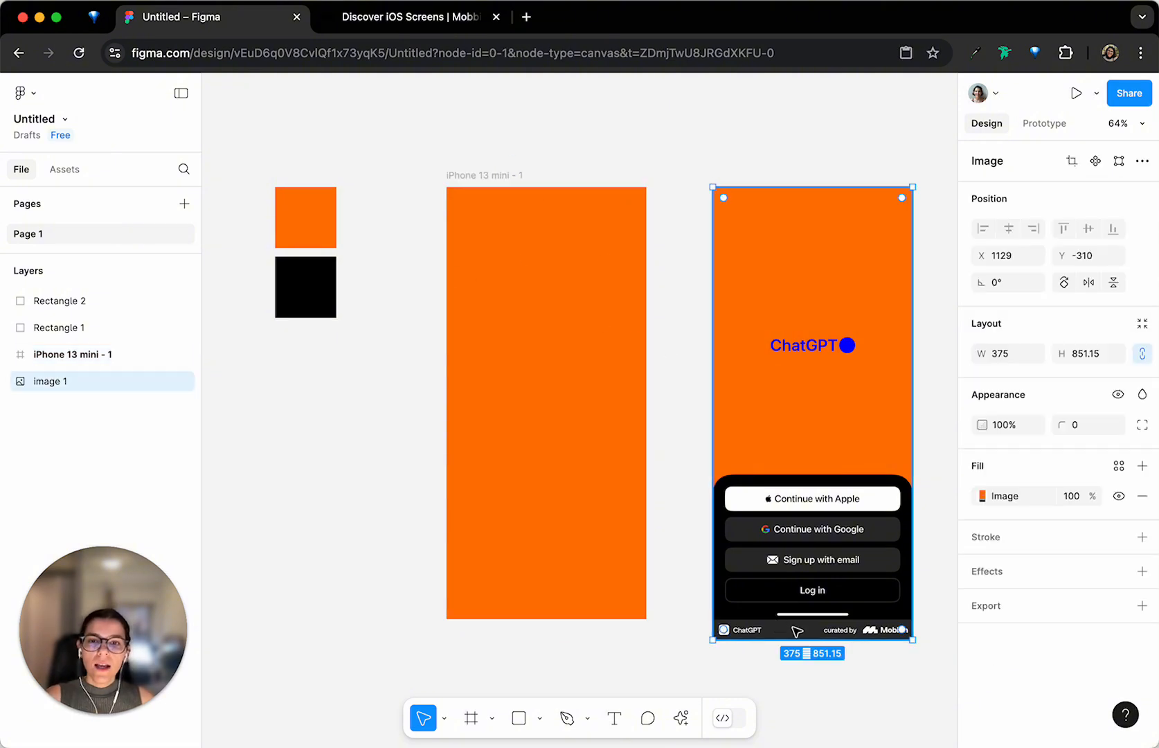
pyautogui.click(698, 502)
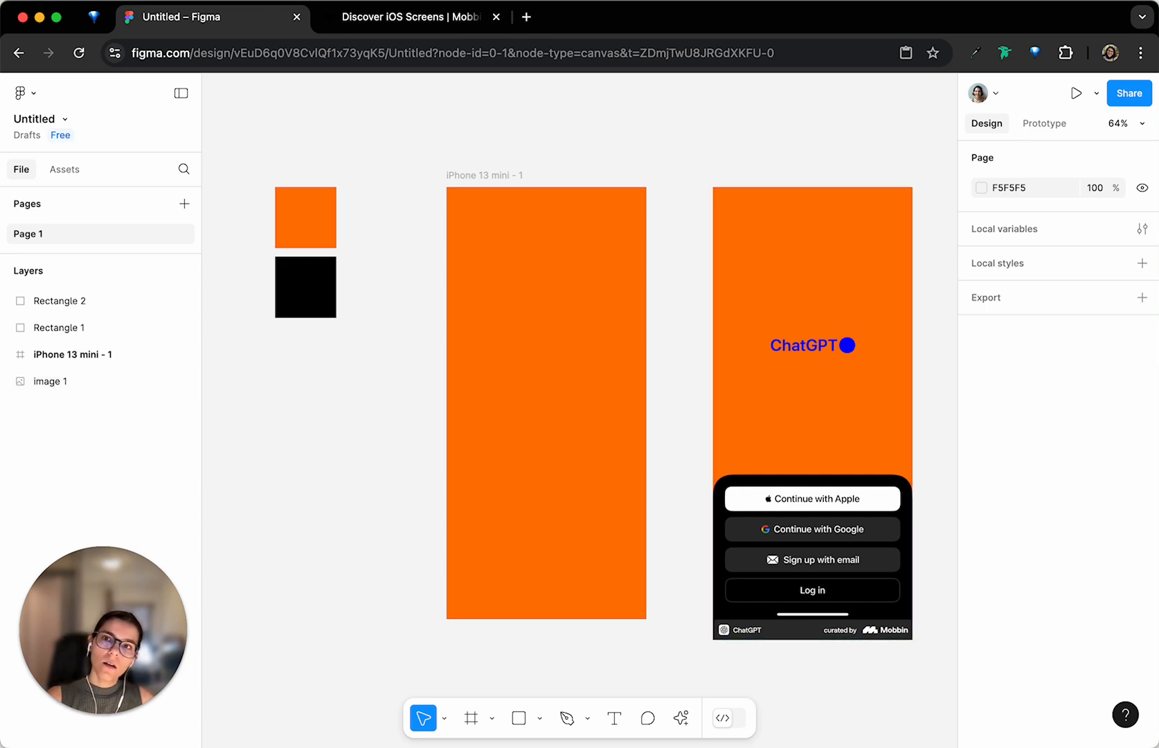
pyautogui.click(390, 28)
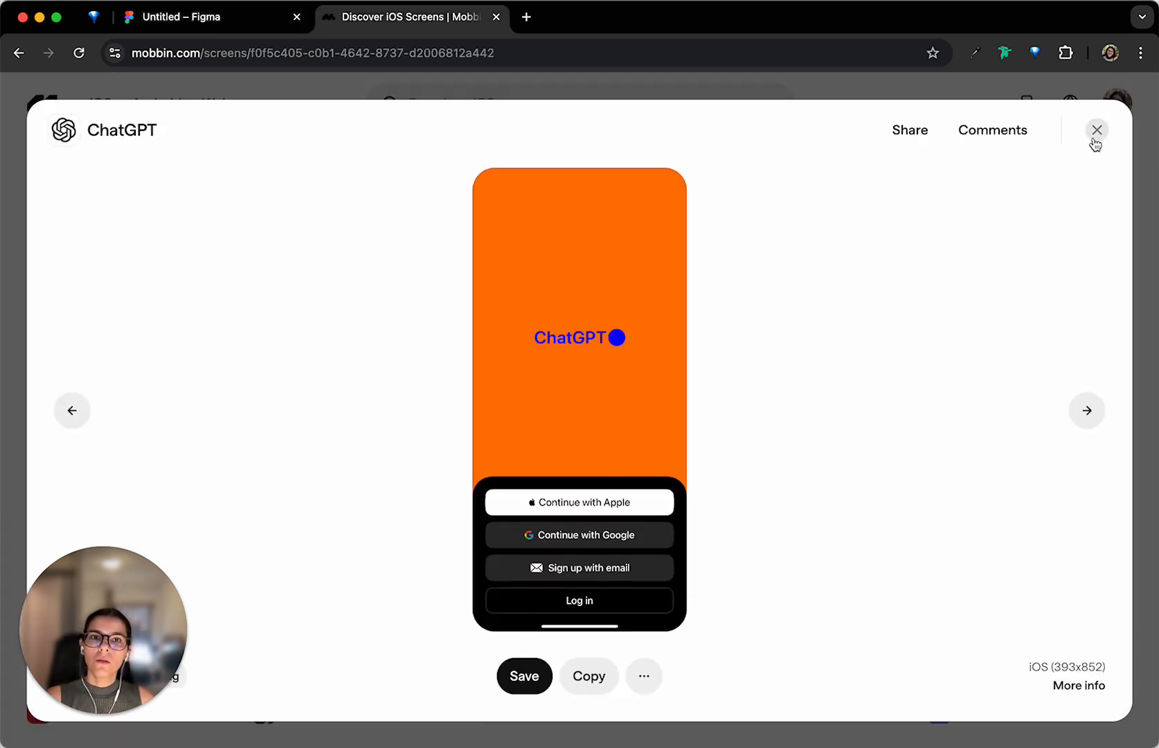
pyautogui.click(1097, 136)
pyautogui.scroll(15, 982, 546)
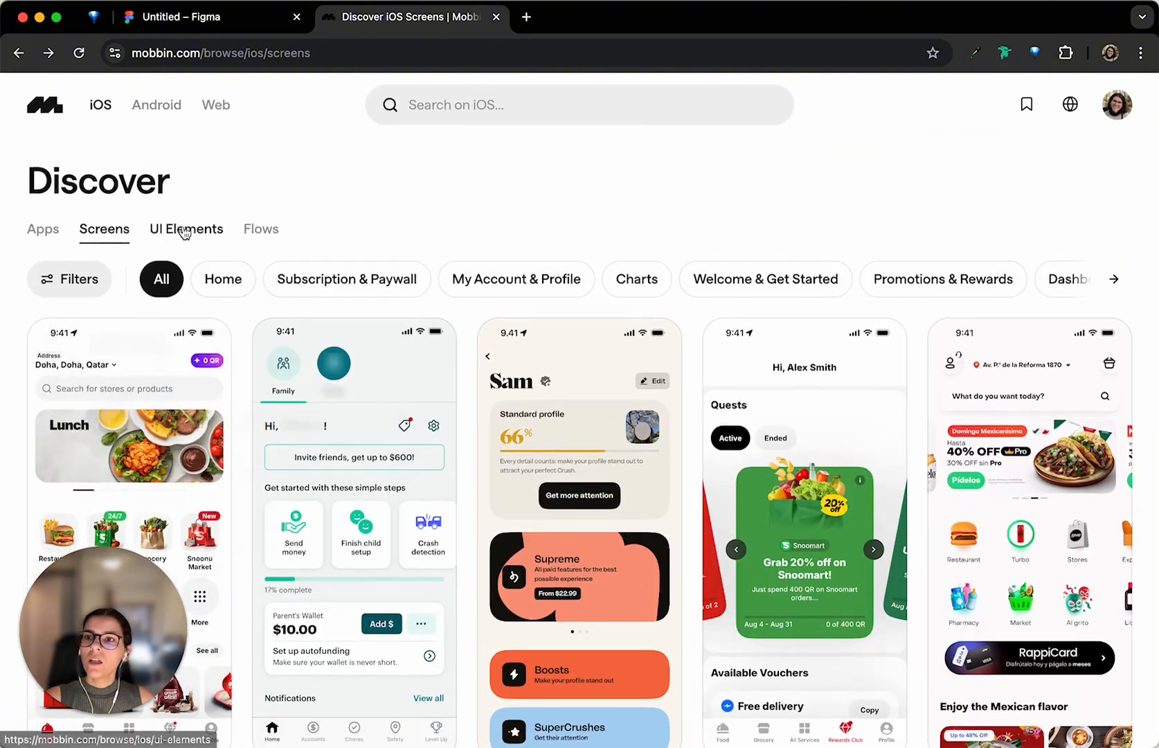
pyautogui.click(188, 234)
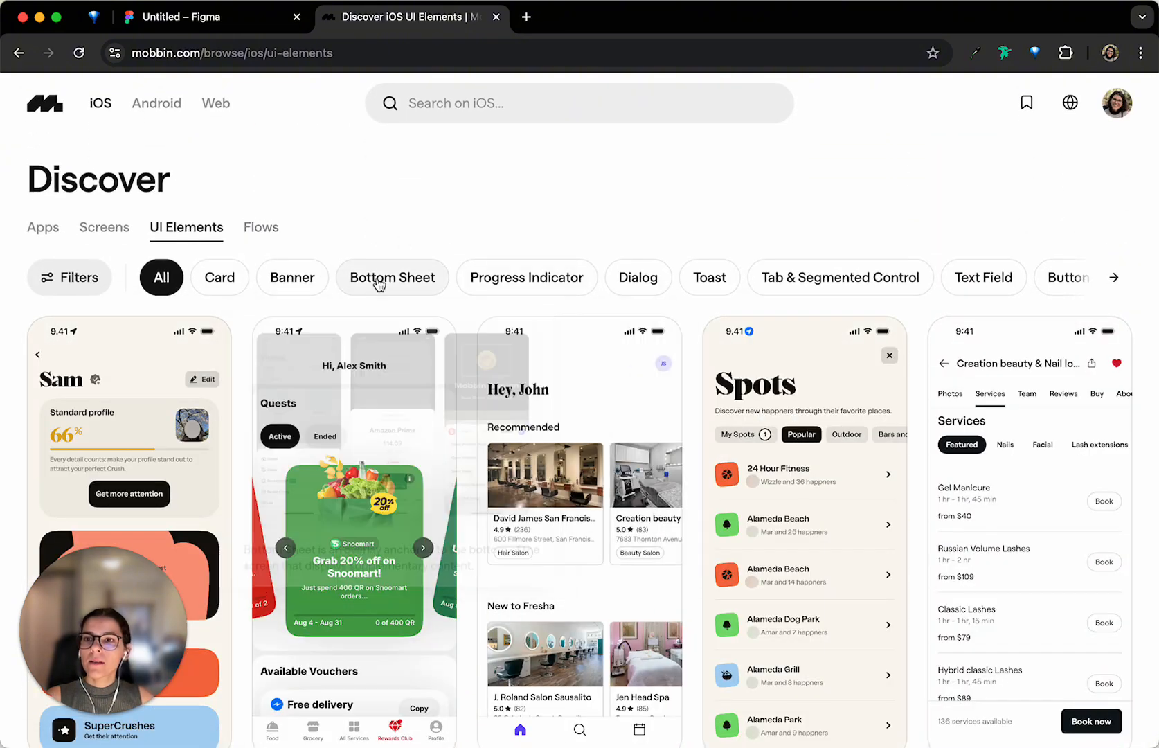
pyautogui.click(383, 277)
pyautogui.scroll(-3, 762, 416)
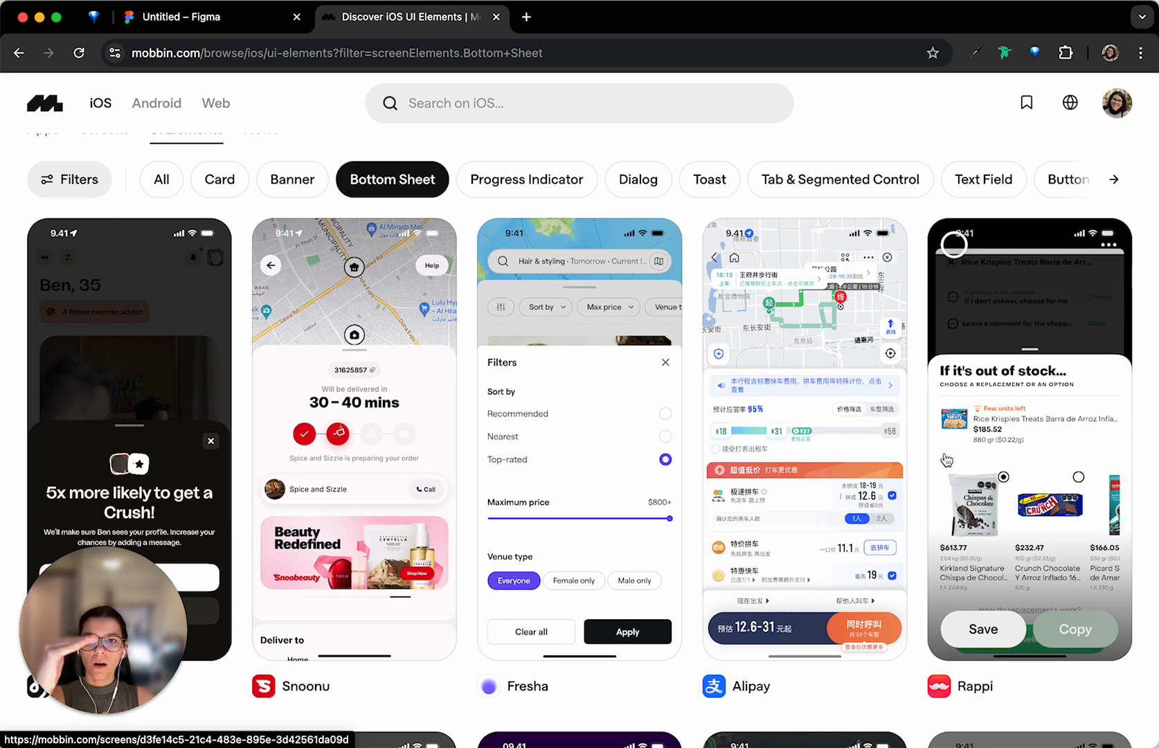
pyautogui.moveTo(406, 179)
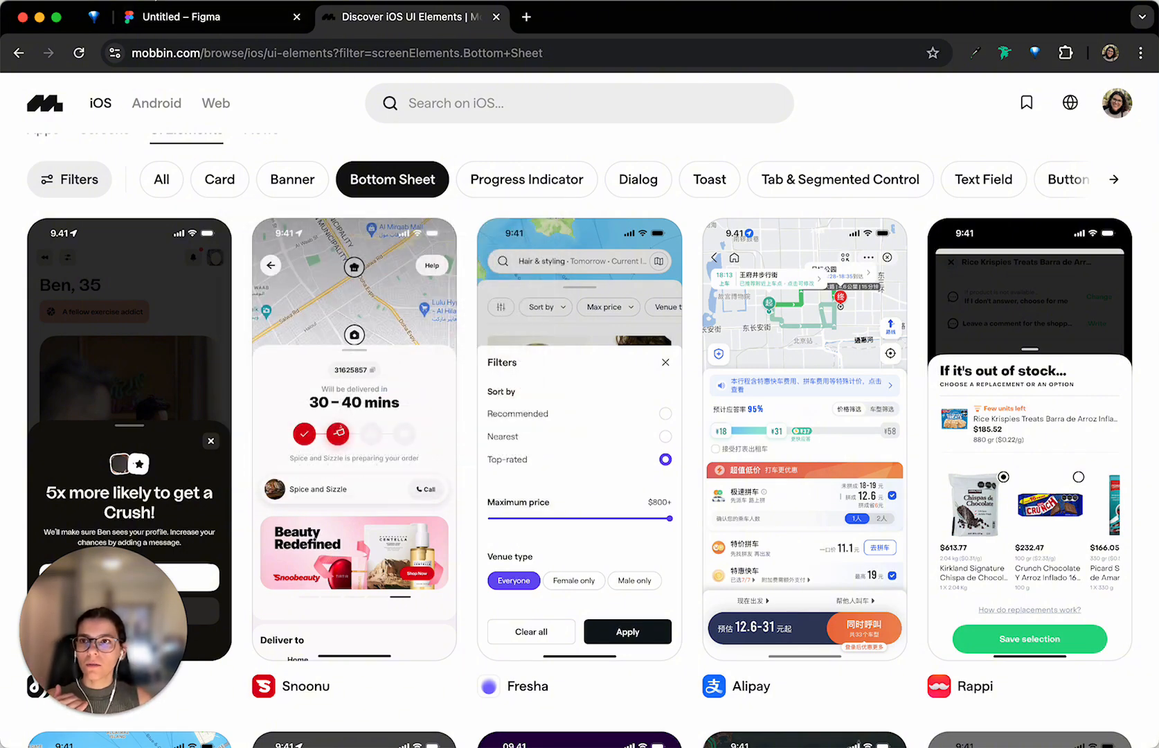
# Check the design in Figma, return to Mobbin and look through the Bottom Sheet examples
pyautogui.click(168, 16)
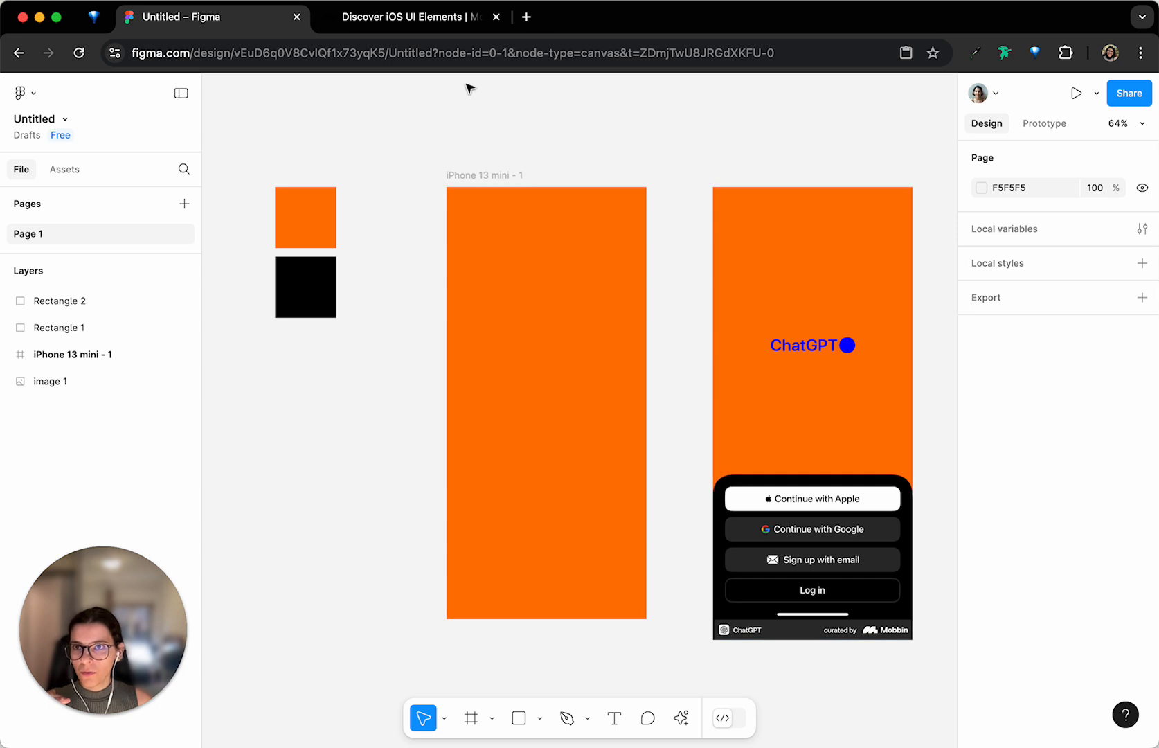
pyautogui.click(409, 18)
pyautogui.scroll(-10, 662, 492)
pyautogui.scroll(20, 662, 492)
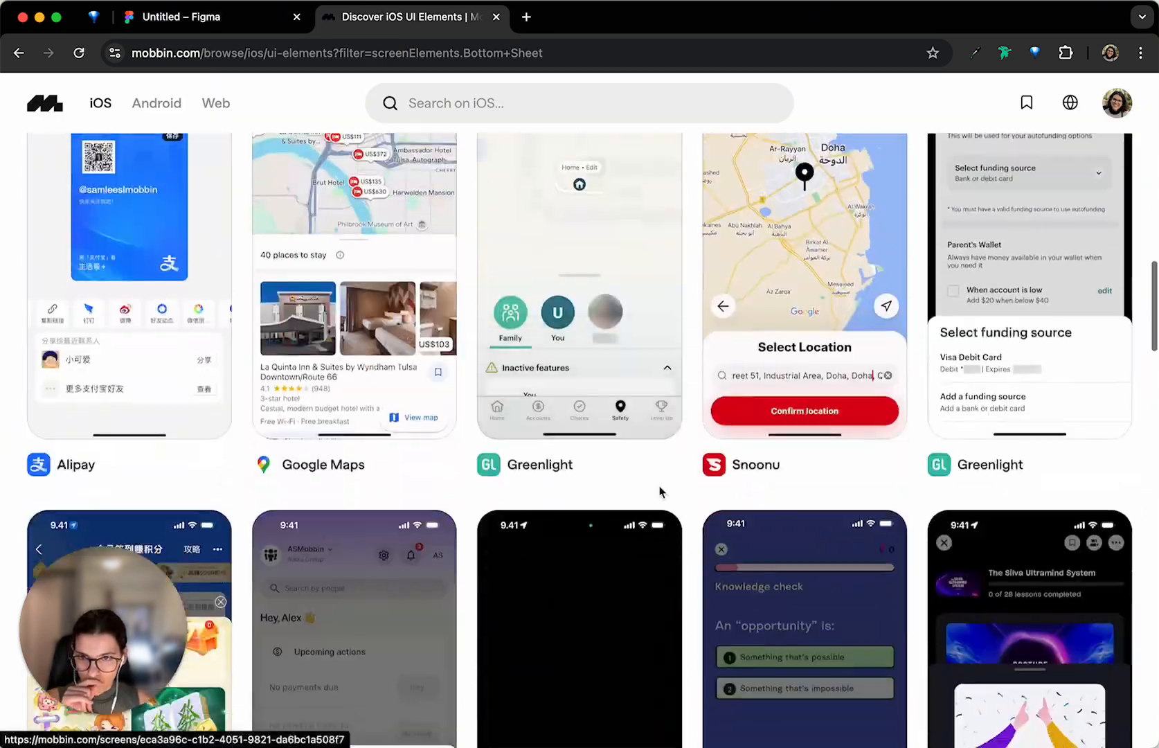
pyautogui.scroll(5, 579, 451)
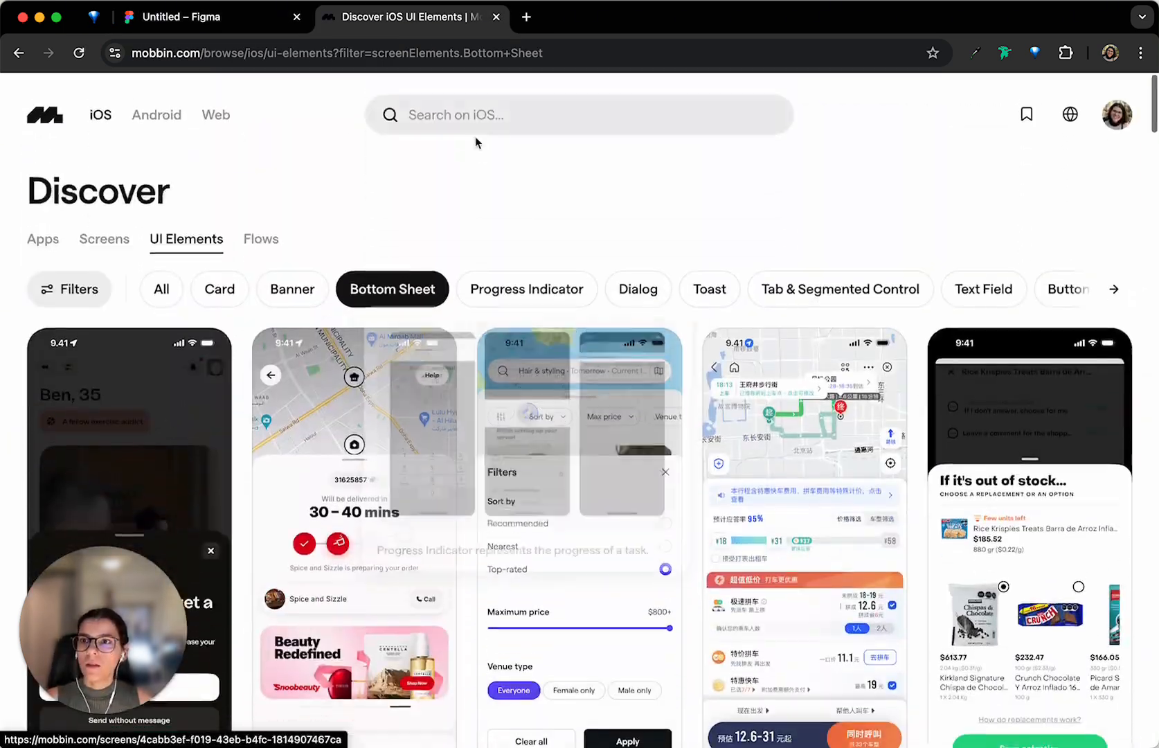
# Search Mobbin for "chat", open the ChatGPT iOS app and look over its UI elements
pyautogui.click(537, 113)
pyautogui.write('chat')
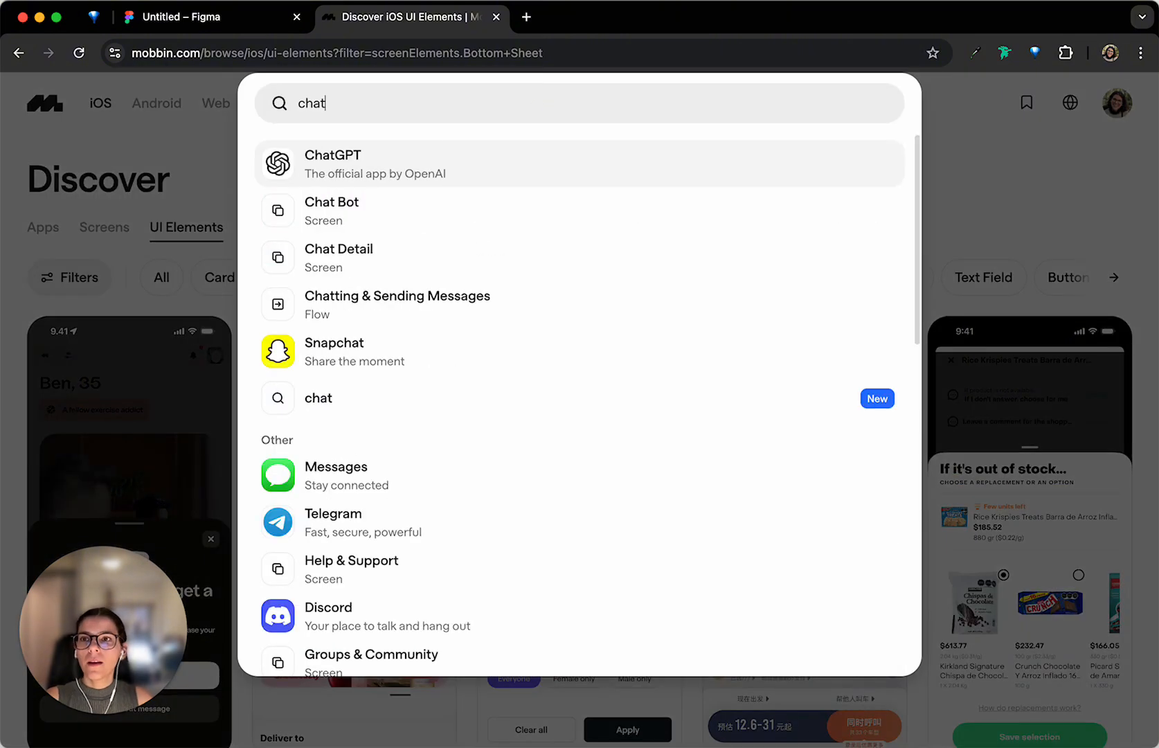
pyautogui.press('Escape')
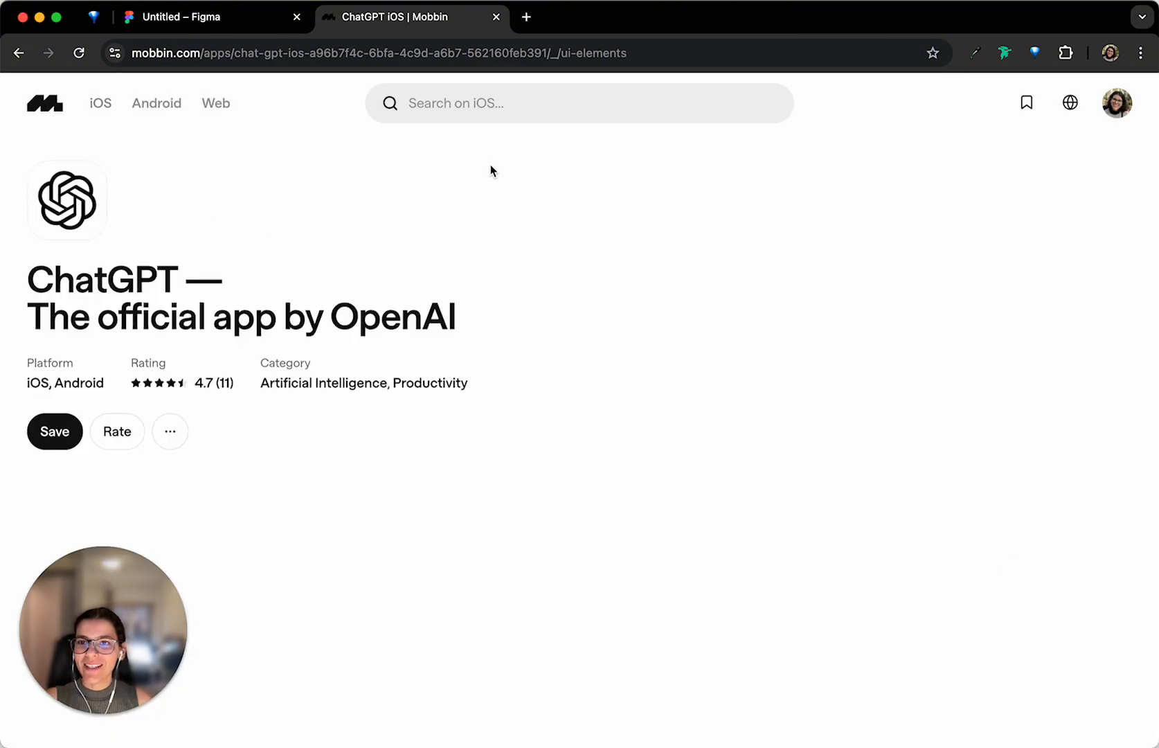
pyautogui.scroll(-3, 207, 280)
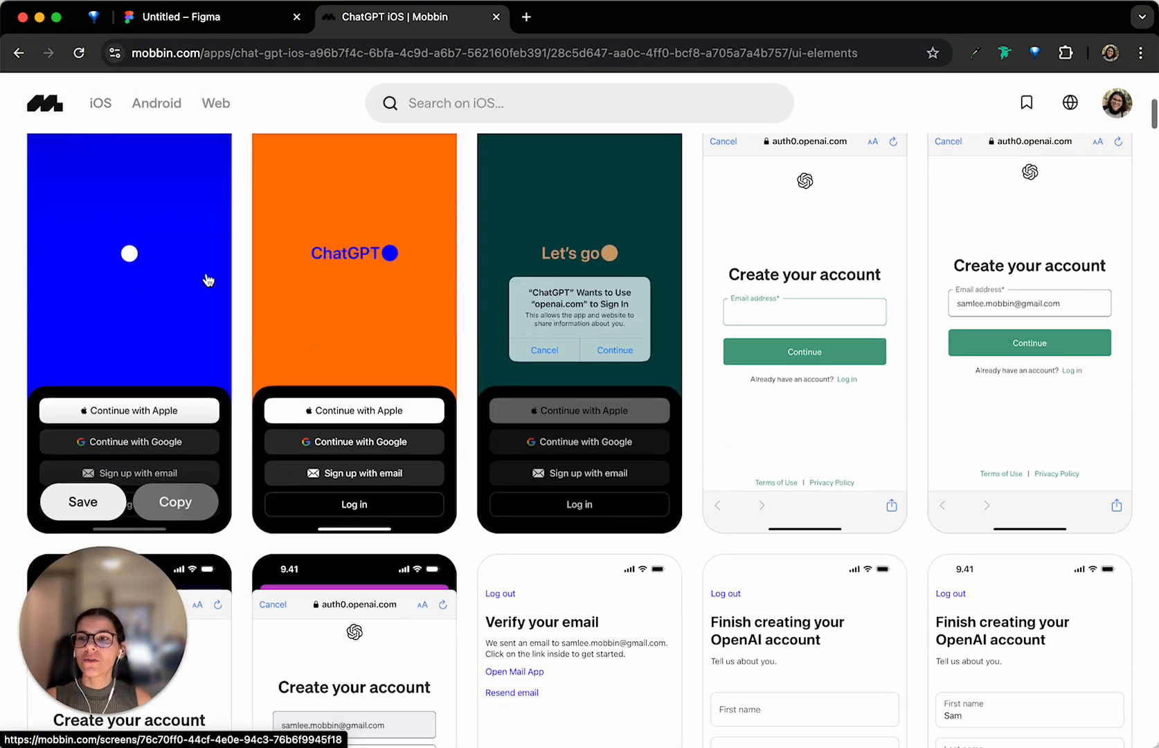
pyautogui.scroll(5, 207, 285)
# Show the ChatGPT app's flows and look through the screens of its Onboarding flow
pyautogui.click(204, 302)
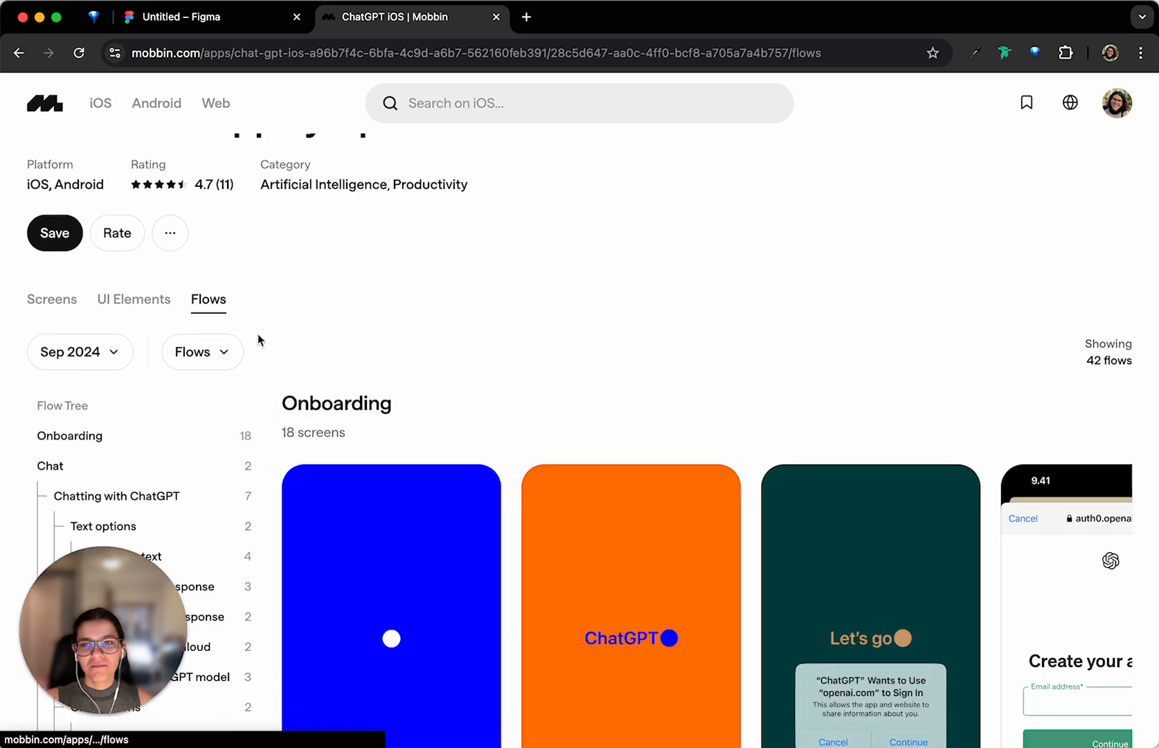
pyautogui.scroll(-4, 291, 345)
pyautogui.scroll(1, 324, 308)
pyautogui.scroll(1, 324, 308)
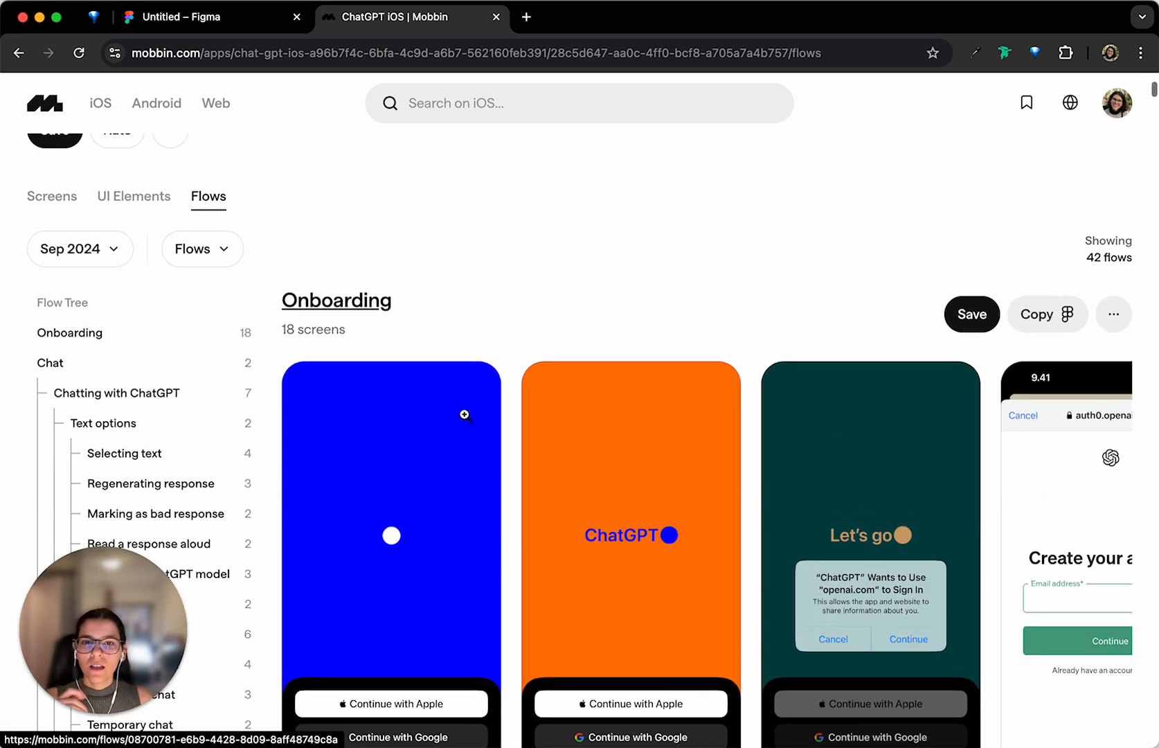
pyautogui.click(337, 495)
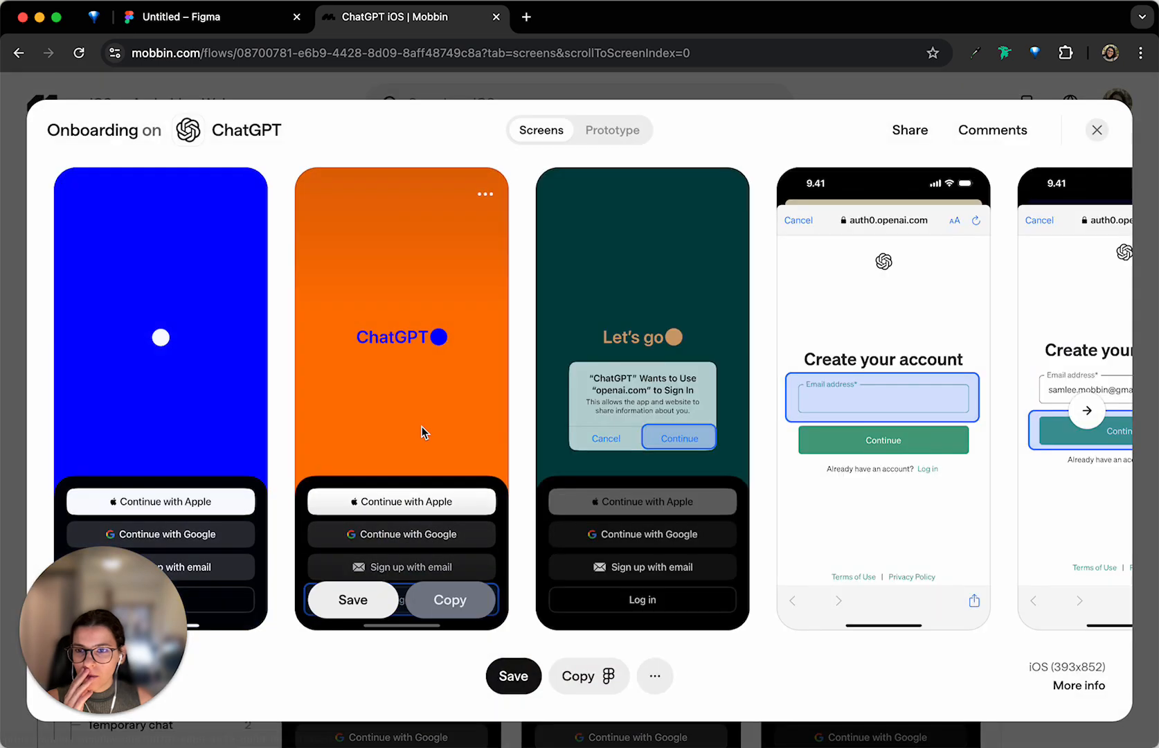
pyautogui.hscroll(2, 467, 406)
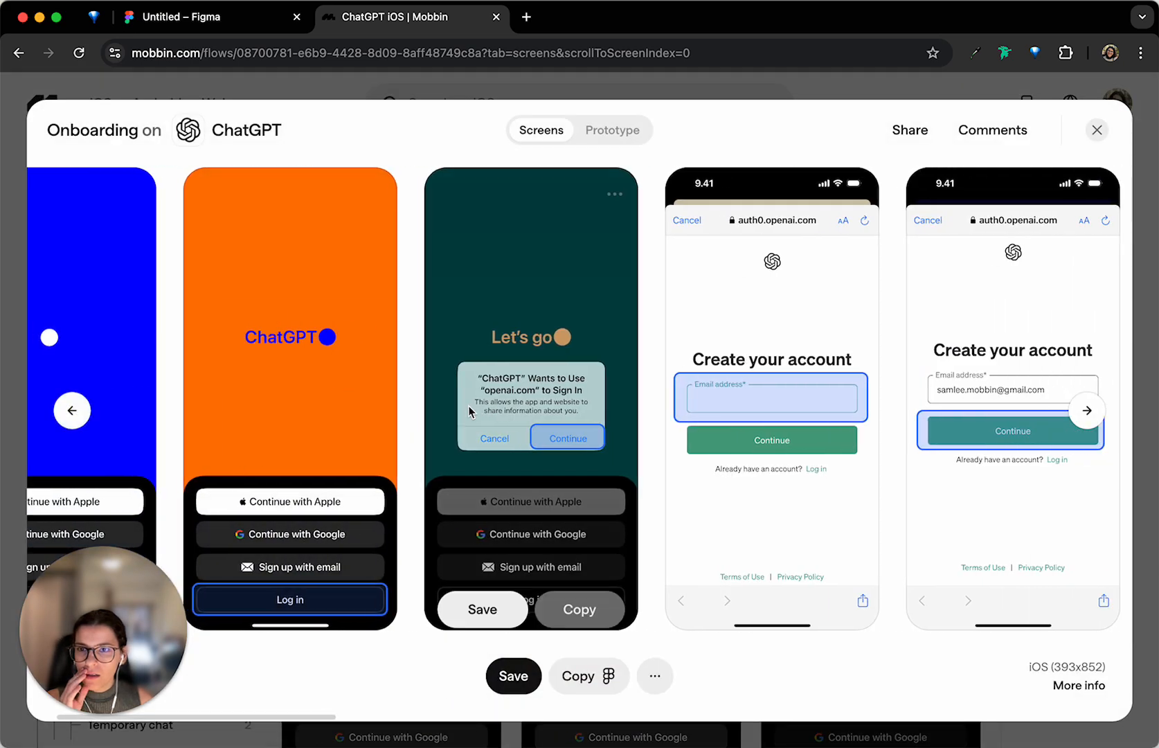
pyautogui.hscroll(-2, 470, 409)
pyautogui.click(1100, 132)
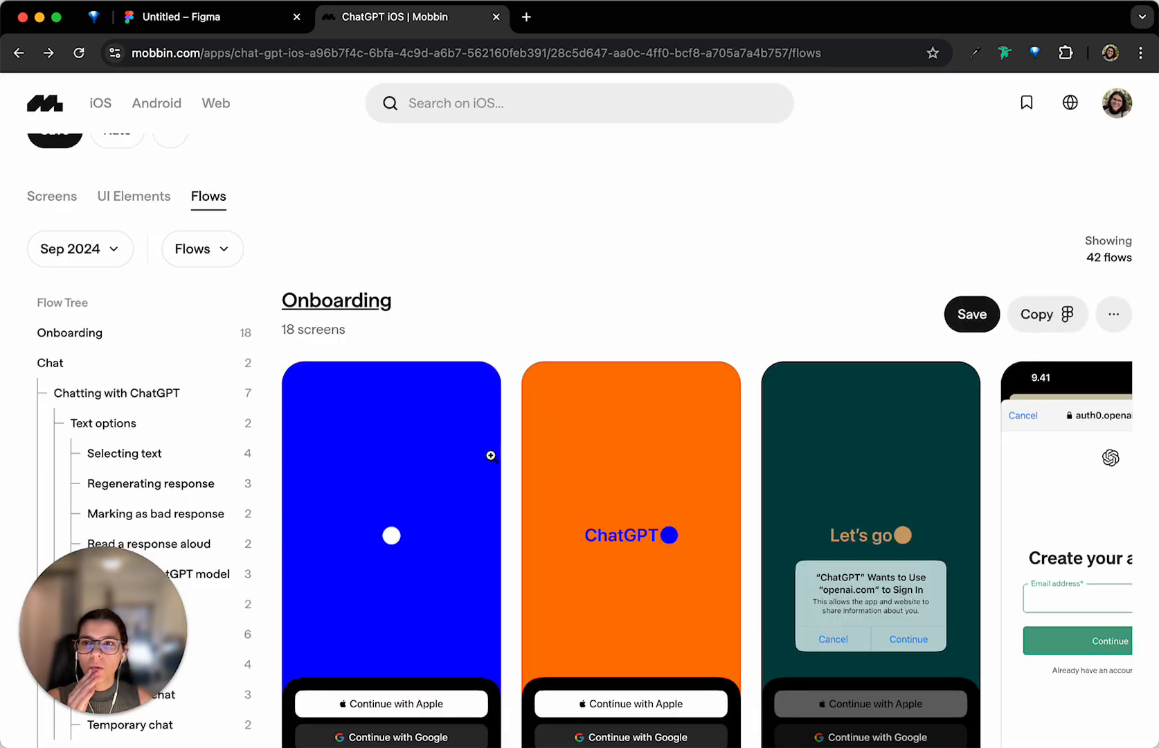
# Open the Onboarding flow as a prototype and advance to the orange ChatGPT login screen
pyautogui.click(492, 457)
pyautogui.click(601, 139)
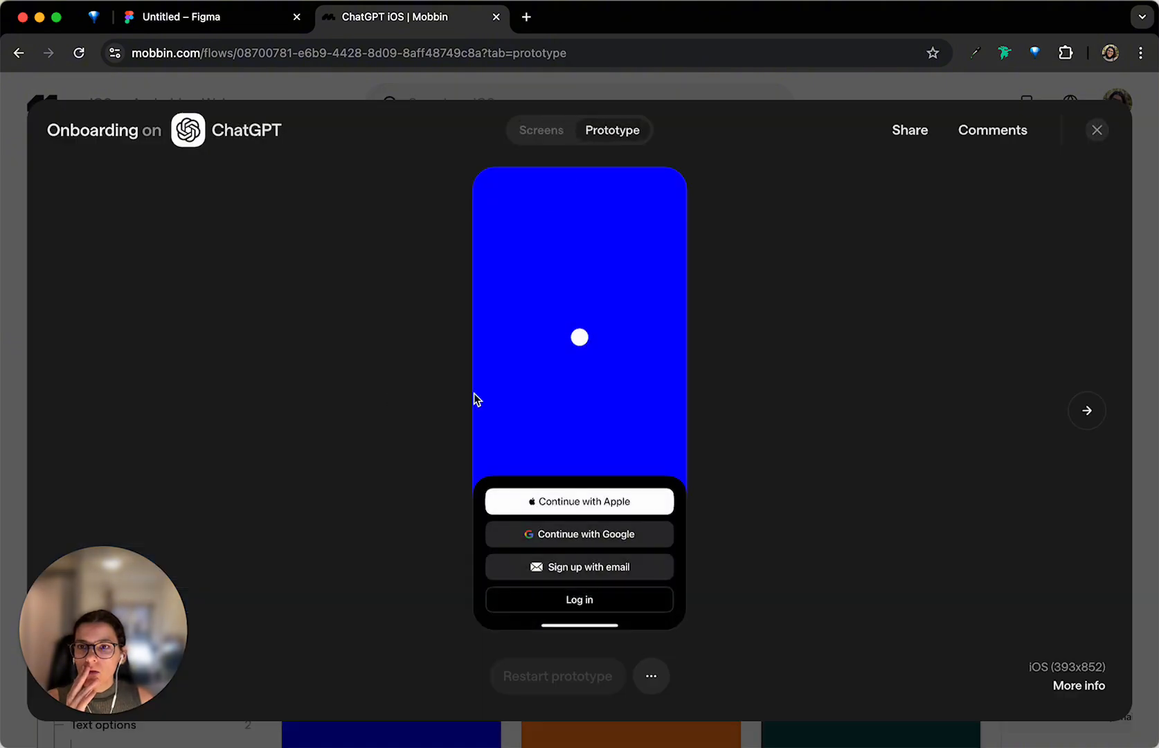
pyautogui.click(554, 380)
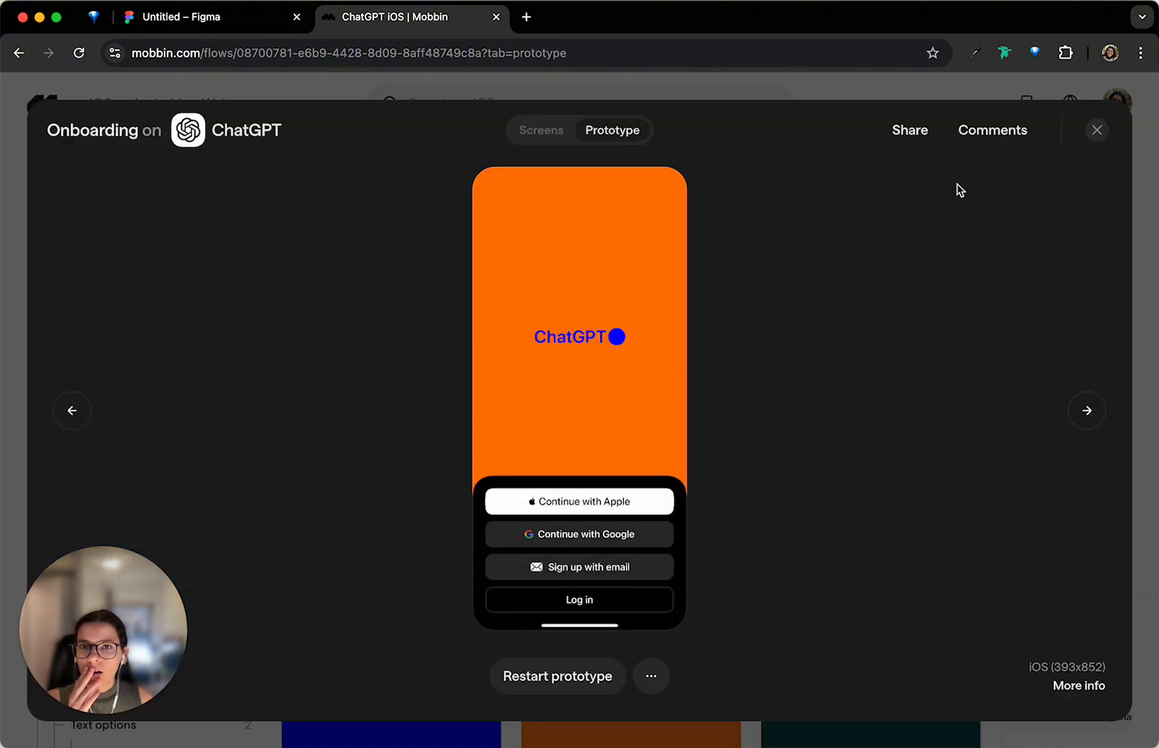
# Close the Onboarding prototype, look over the ChatGPT flows page on Mobbin and switch back to the Figma design
pyautogui.click(1101, 135)
pyautogui.scroll(-5, 623, 380)
pyautogui.scroll(10, 624, 379)
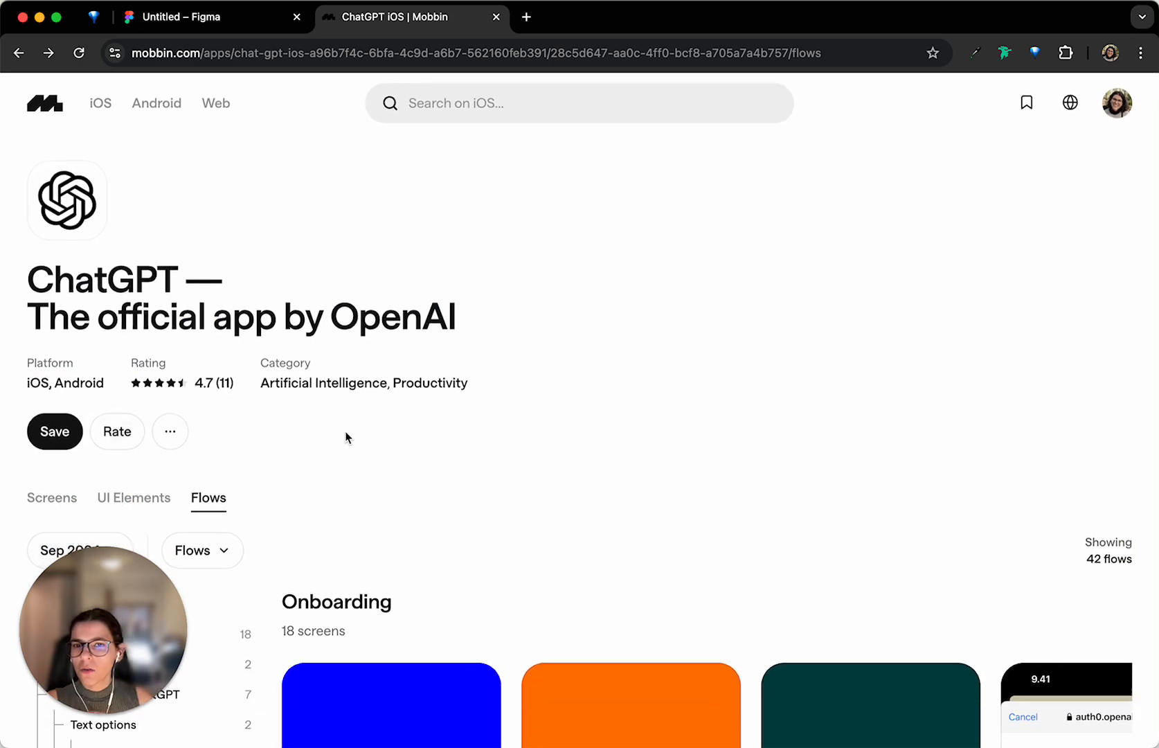
pyautogui.scroll(-3, 346, 436)
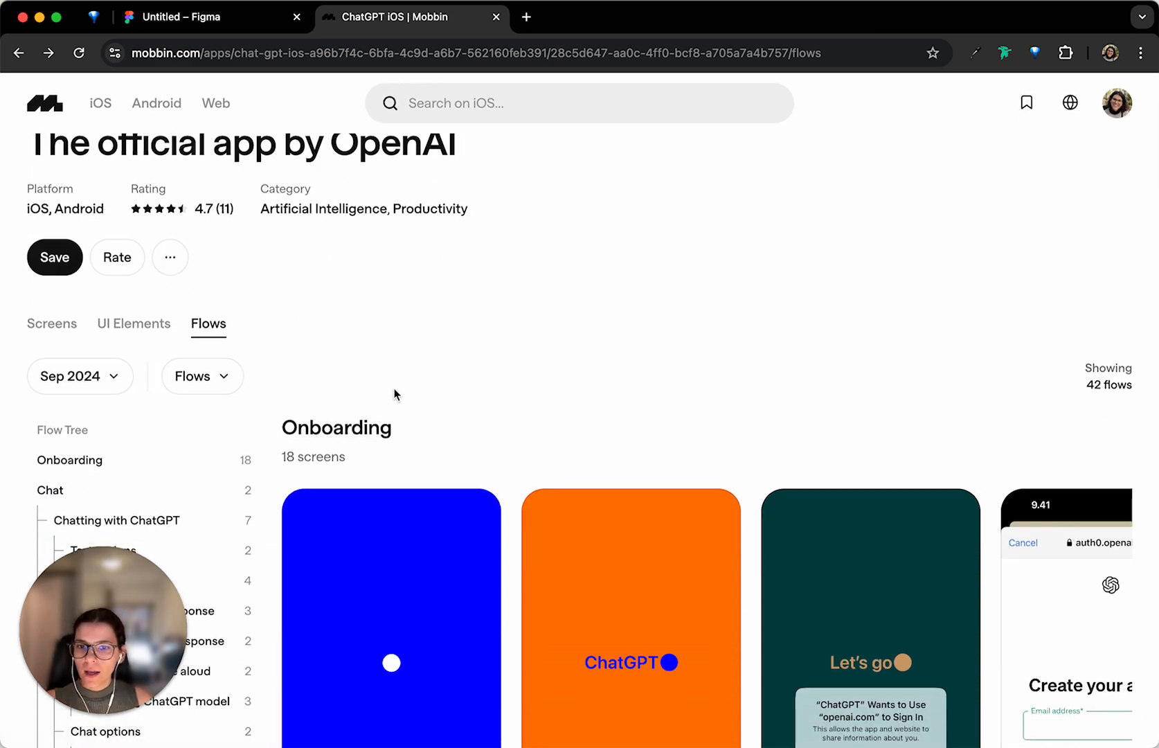
pyautogui.scroll(-2, 416, 416)
pyautogui.scroll(5, 427, 453)
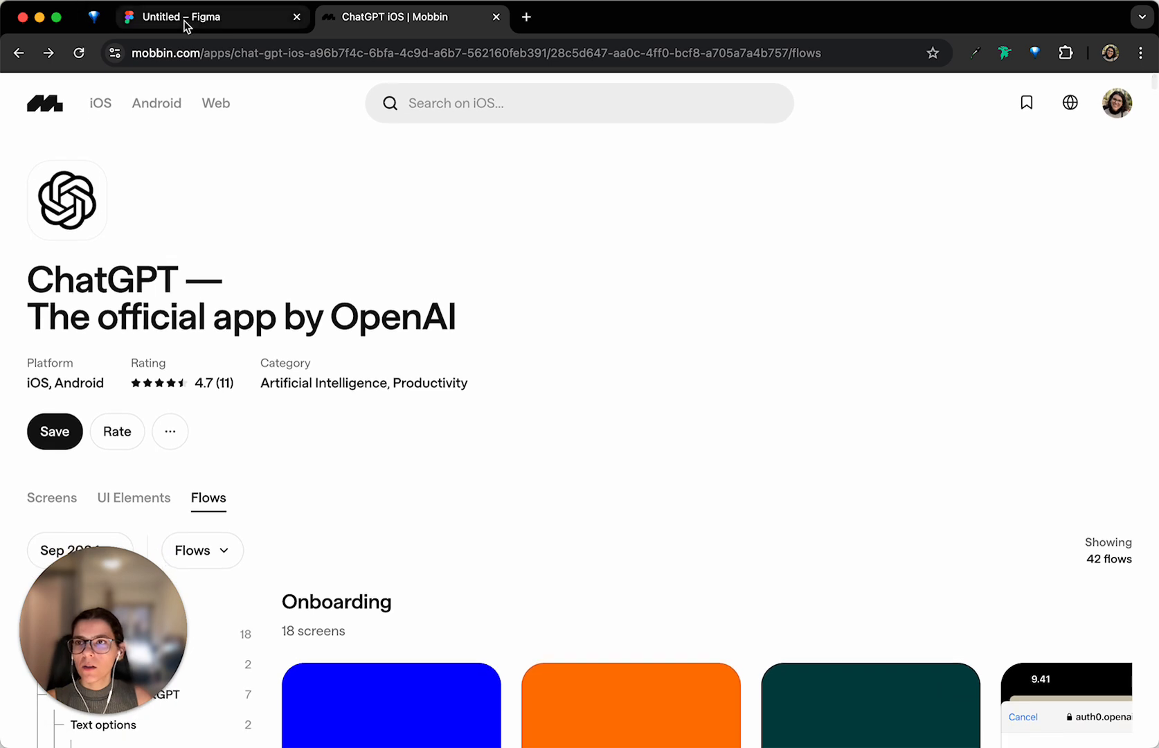
pyautogui.click(186, 21)
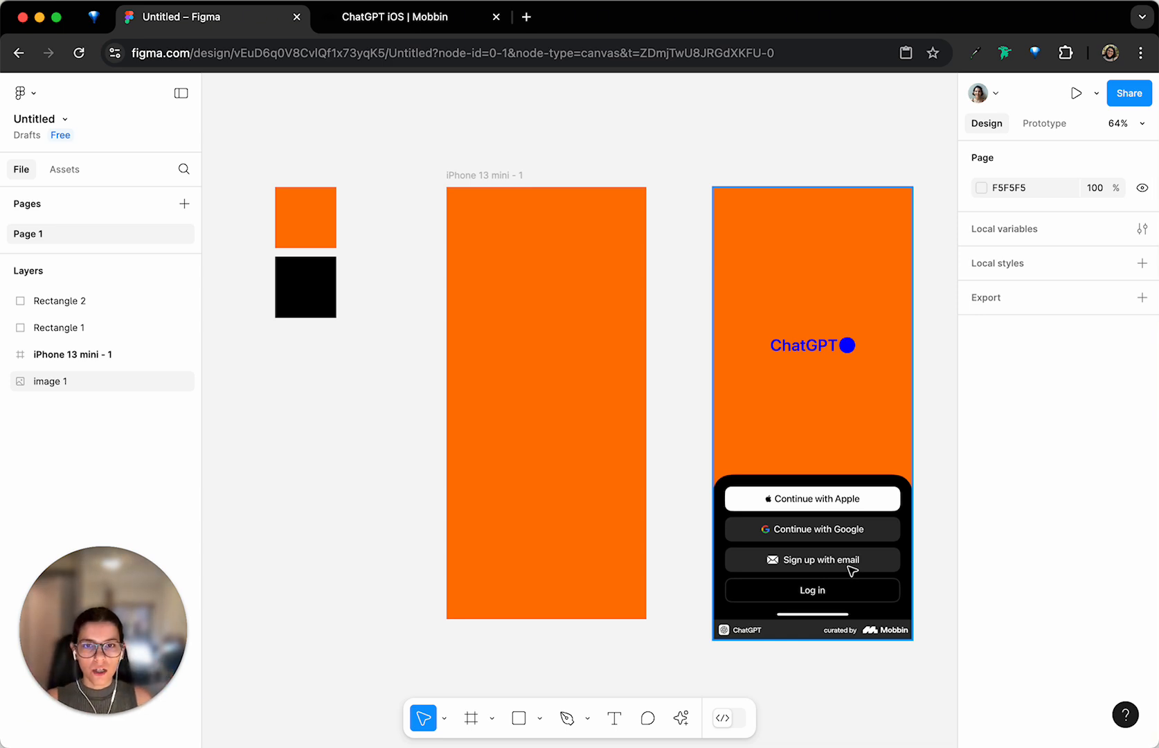
# Draw a rectangle about 372 × 258 over the lower phone area and nest its layer inside the iPhone 13 mini frame
pyautogui.hscroll(3, 852, 569)
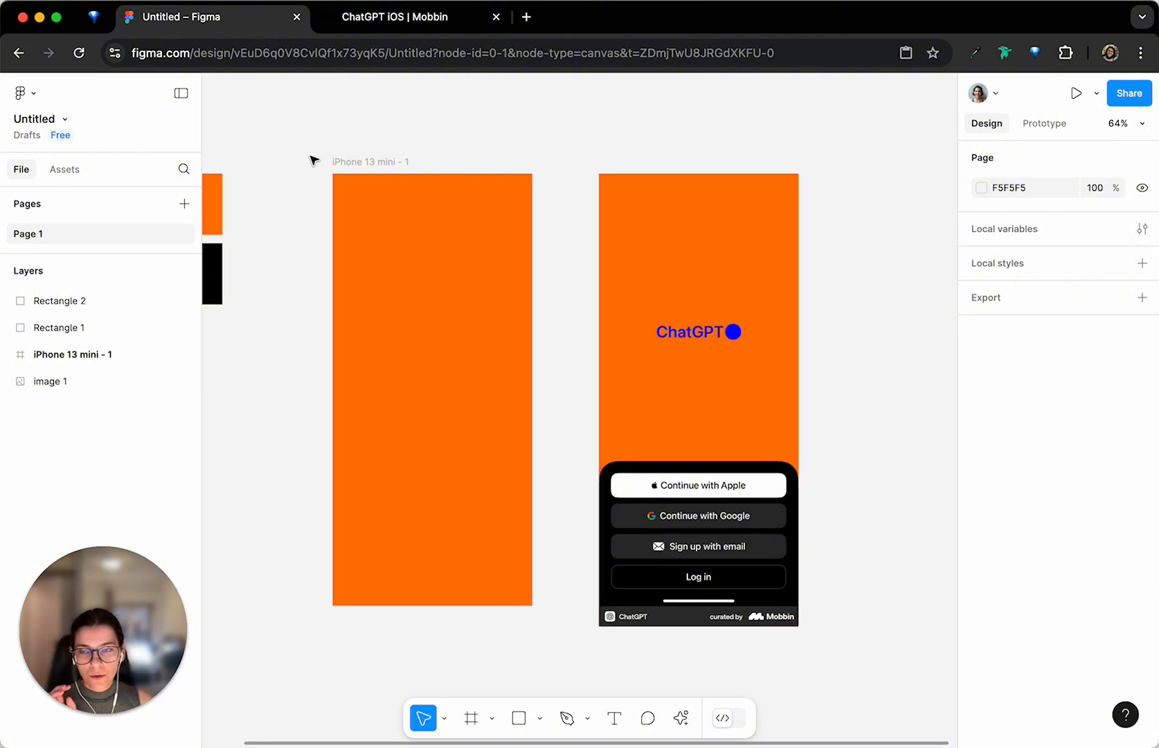
pyautogui.click(337, 163)
pyautogui.press('r')
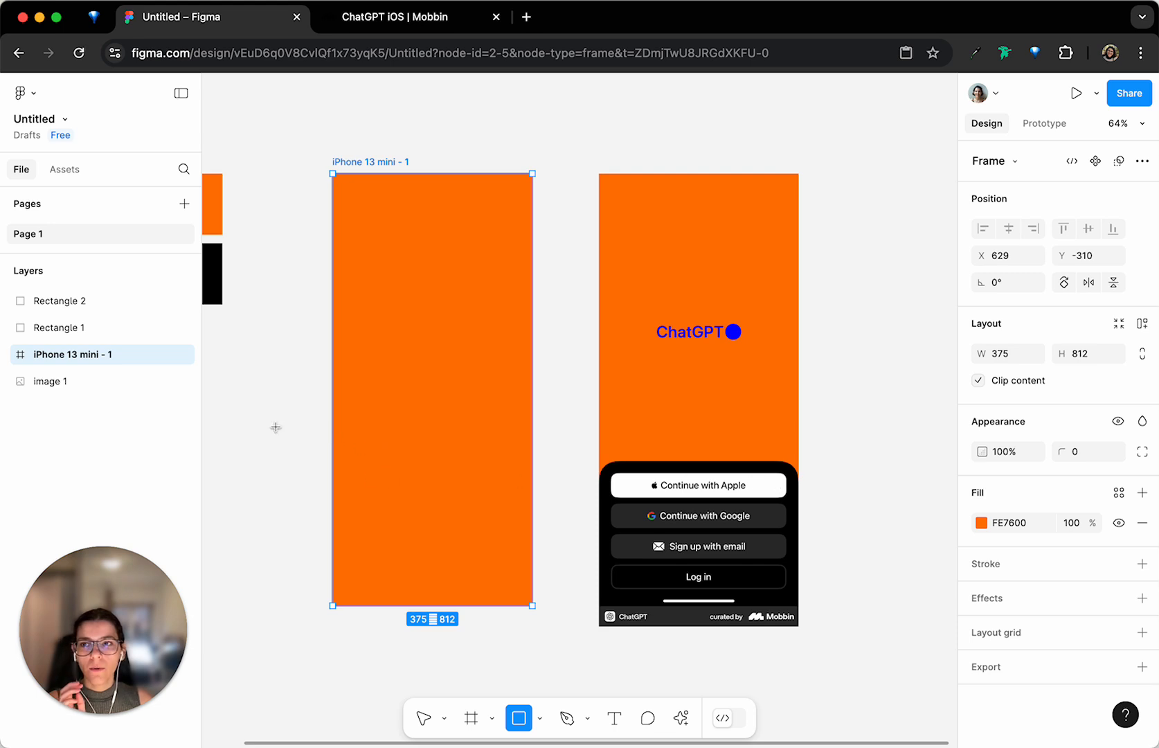
pyautogui.moveTo(234, 420)
pyautogui.mouseDown()
pyautogui.moveTo(403, 513)
pyautogui.moveTo(440, 549)
pyautogui.moveTo(433, 557)
pyautogui.mouseUp()
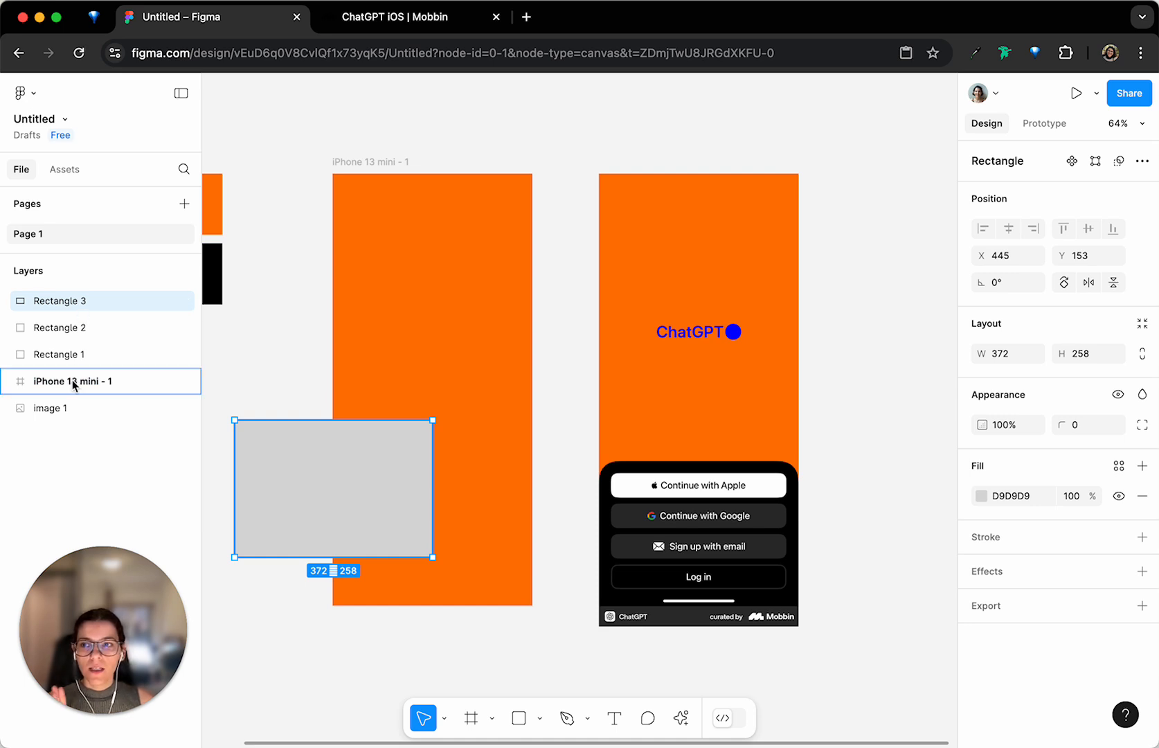
pyautogui.moveTo(73, 301); pyautogui.dragTo(73, 381)
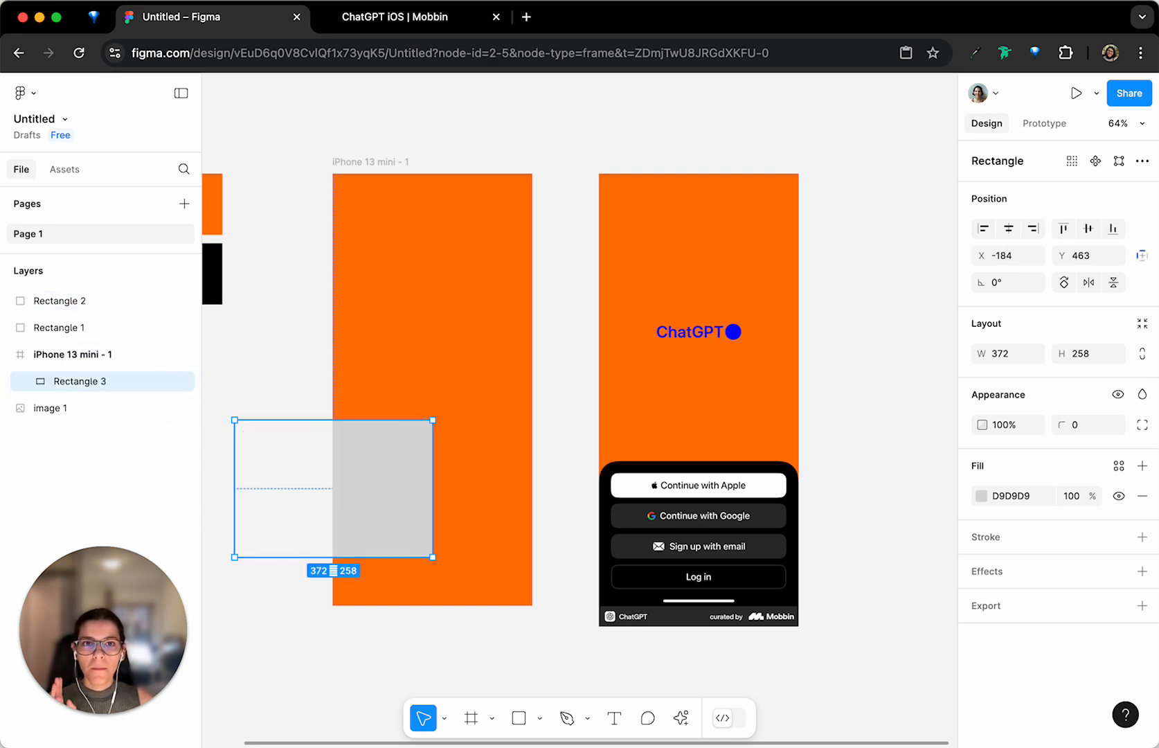
# Align the rectangle to the frame's bottom, centre it horizontally and stretch it to about 374 × 266 from the frame's left edge
pyautogui.click(1113, 230)
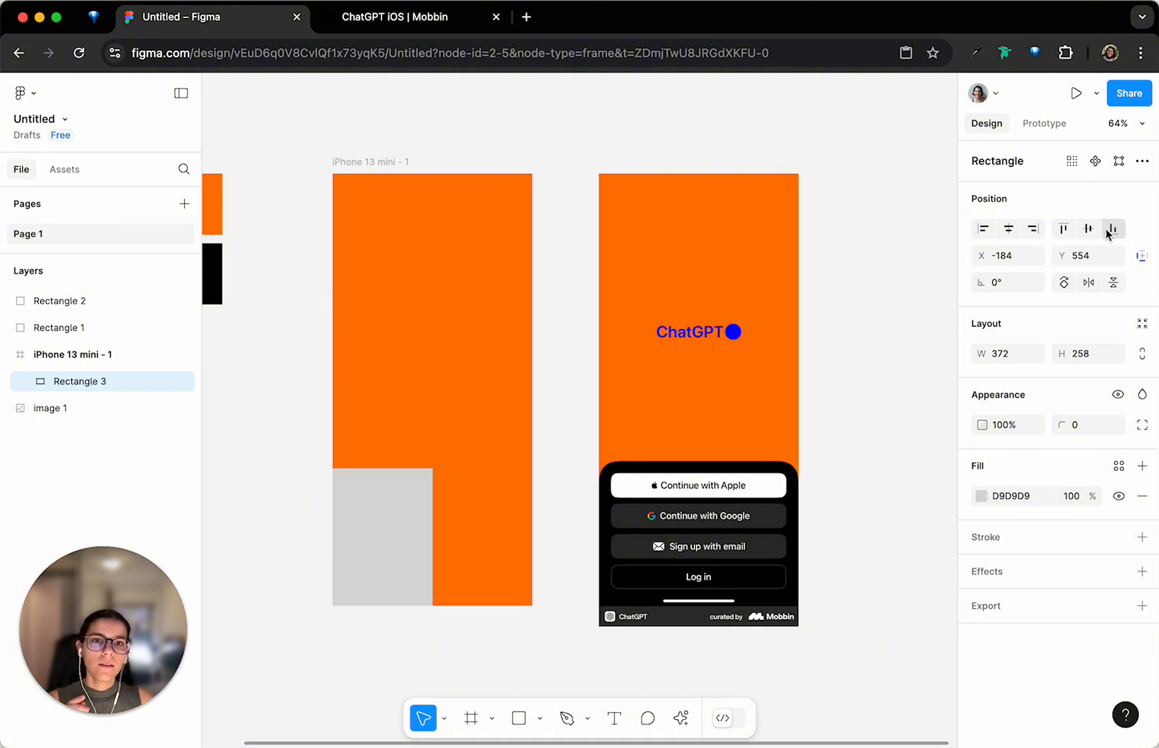
pyautogui.click(1010, 230)
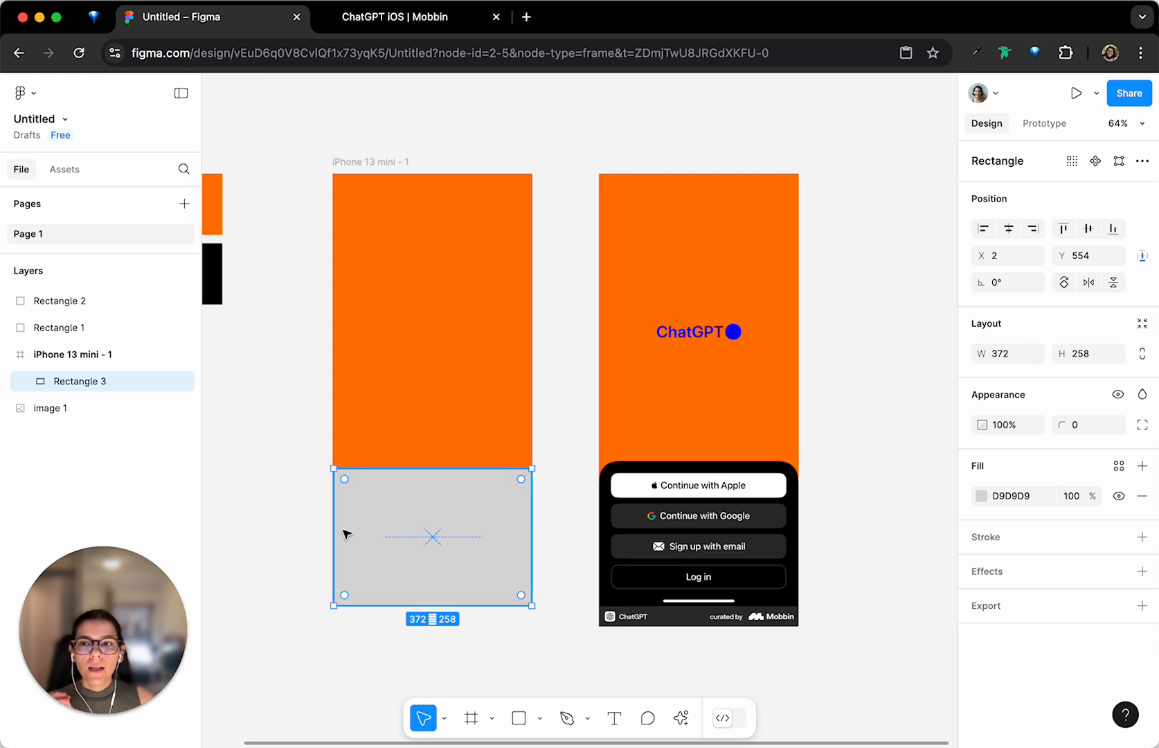
pyautogui.moveTo(333, 513); pyautogui.dragTo(332, 518)
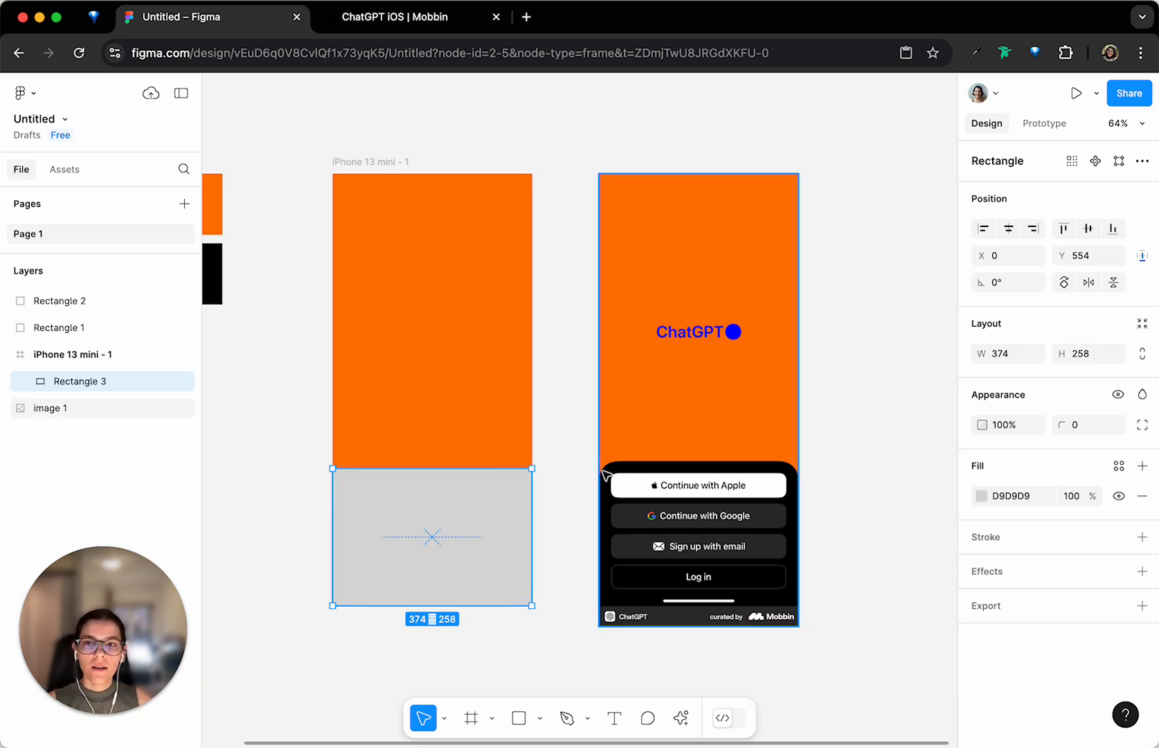
pyautogui.moveTo(498, 471); pyautogui.dragTo(497, 465)
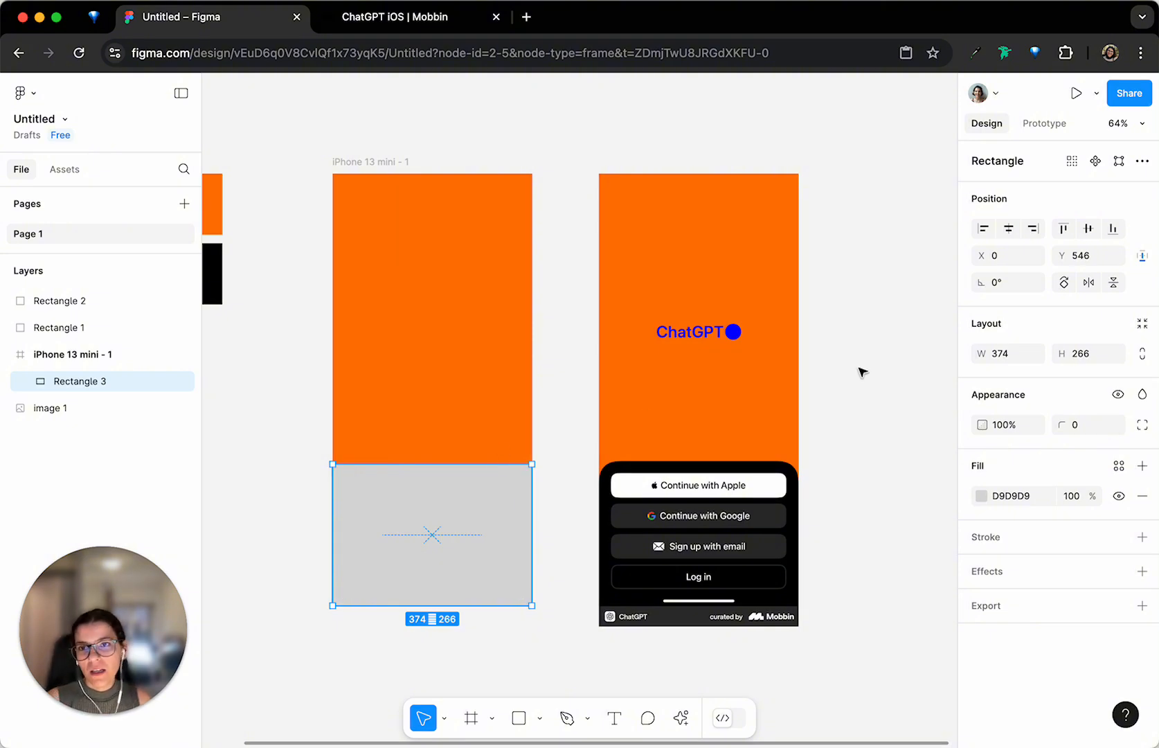
# Move the ChatGPT reference screenshot farther from the phone frame and widen the grey rectangle to 375
pyautogui.moveTo(766, 407)
pyautogui.mouseDown()
pyautogui.moveTo(916, 407)
pyautogui.moveTo(775, 407)
pyautogui.mouseUp()
pyautogui.hscroll(-5, 552, 511)
pyautogui.click(552, 510)
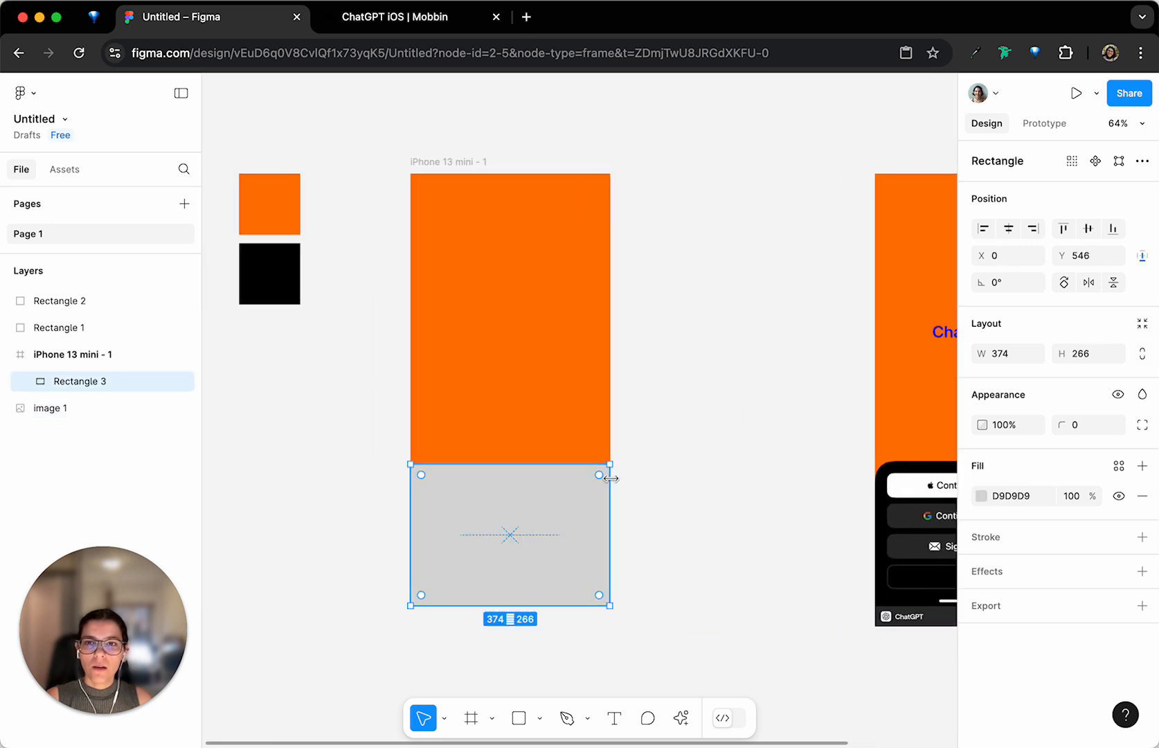
pyautogui.moveTo(605, 476); pyautogui.dragTo(614, 478)
# Fill the rectangle with black sampled from the reference bottom sheet and set its corner radius to 32
pyautogui.hscroll(4, 612, 482)
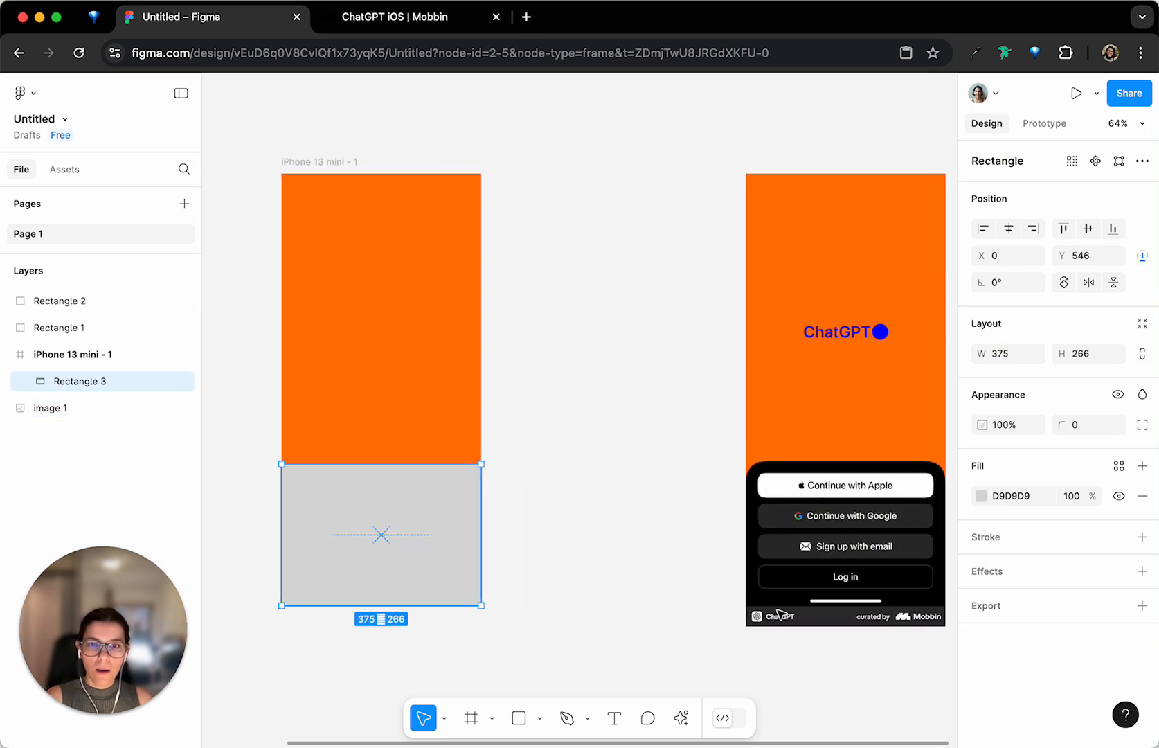
pyautogui.press('i')
pyautogui.click(754, 498)
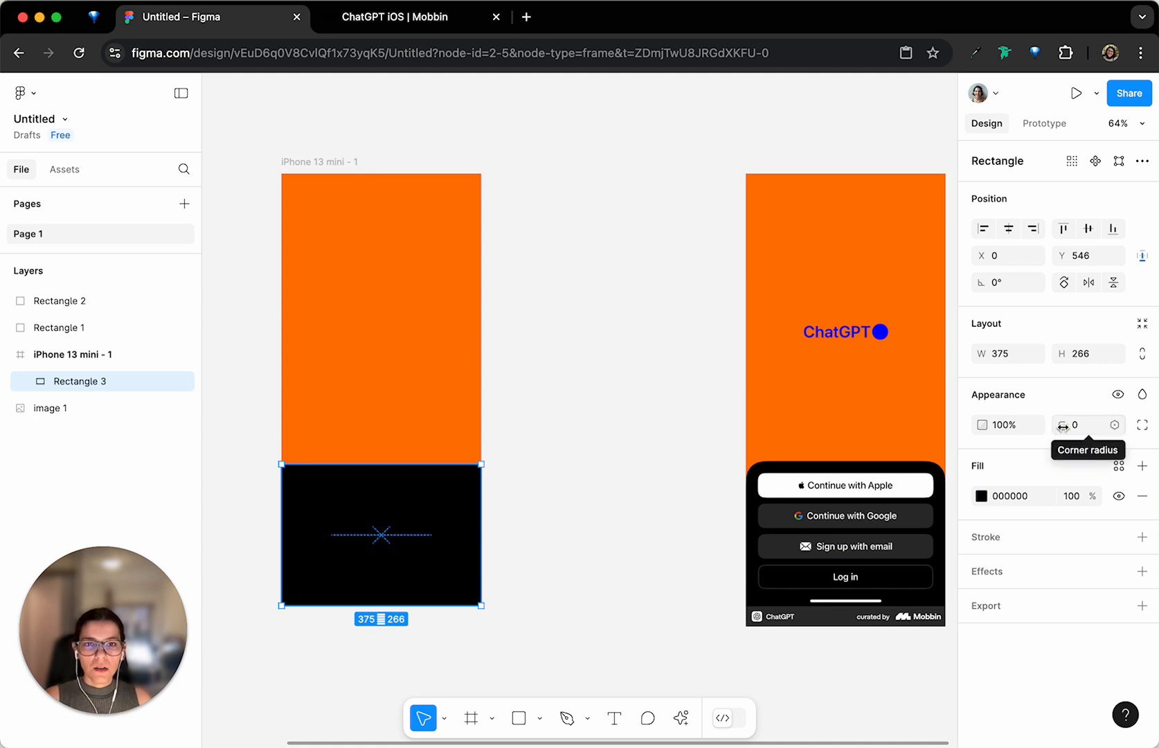
pyautogui.moveTo(1063, 427); pyautogui.dragTo(1073, 428)
pyautogui.moveTo(23, 433); pyautogui.dragTo(470, 499)
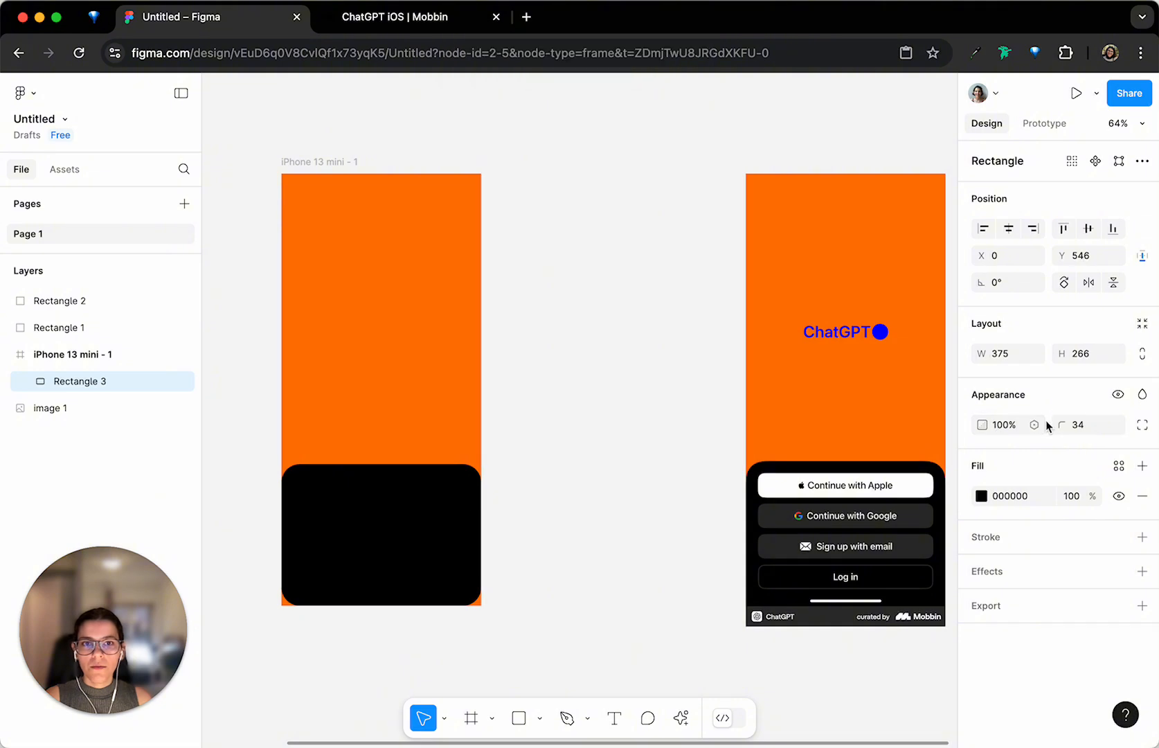
pyautogui.click(1092, 426)
pyautogui.write('32')
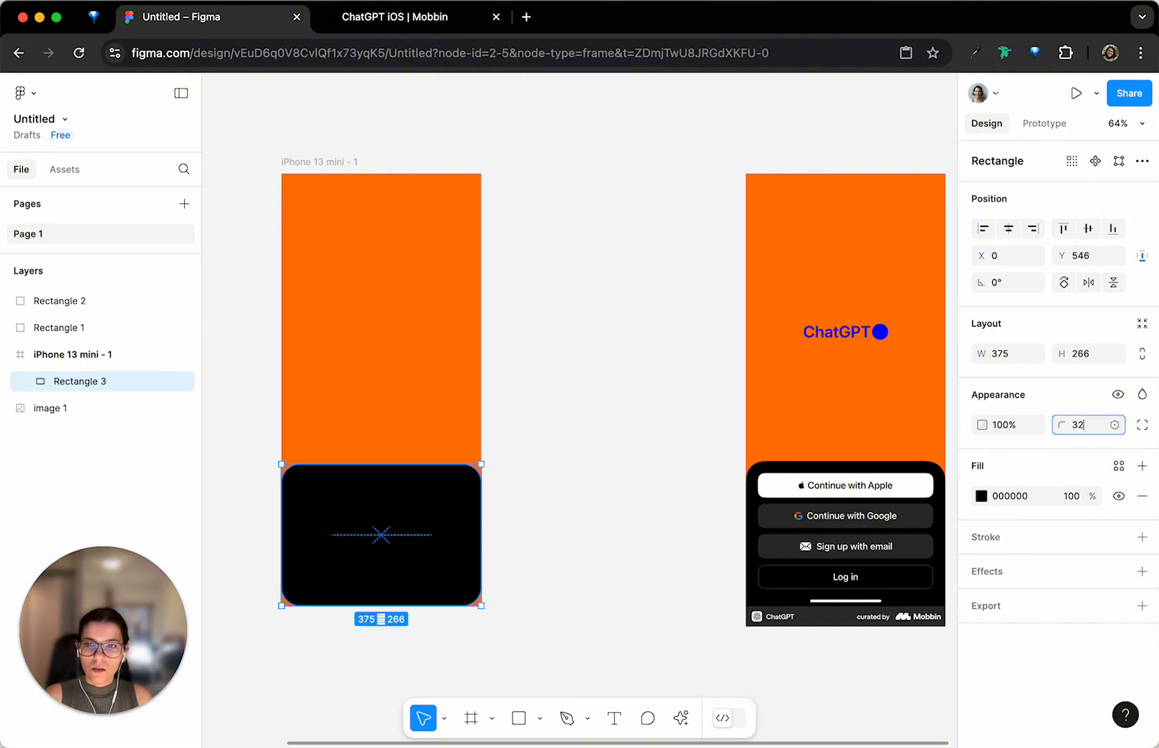
pyautogui.press('Return')
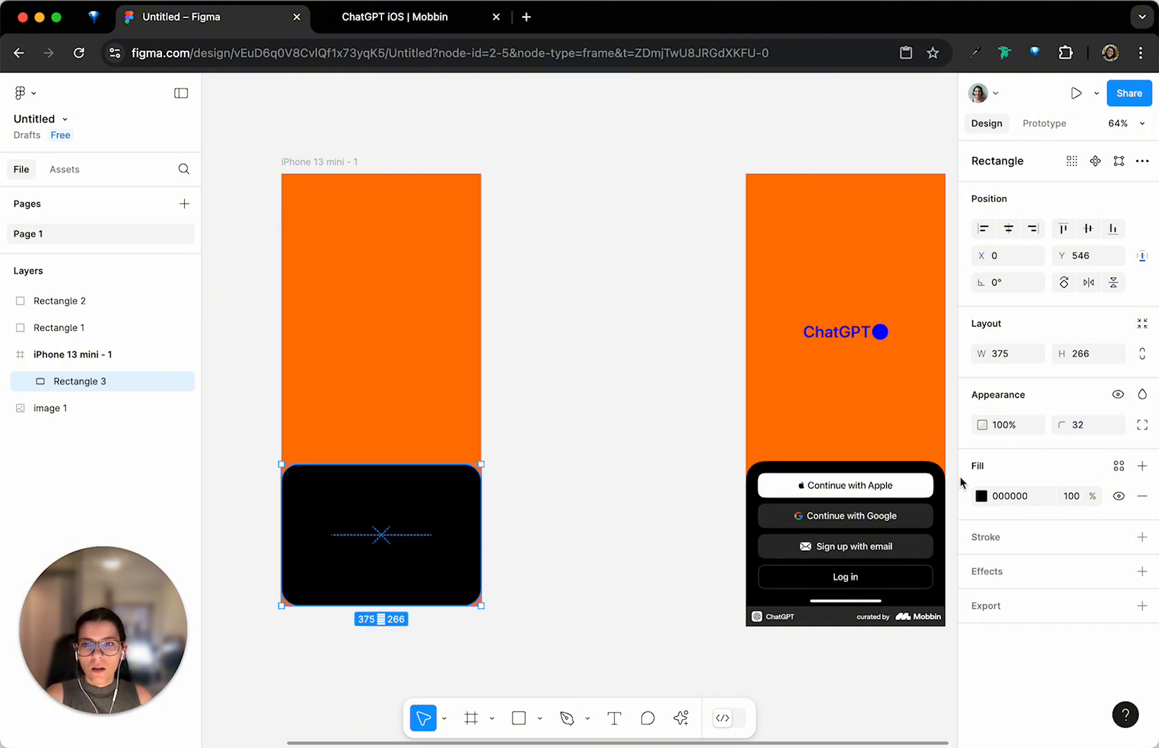
# Set both bottom corner radii of the black rectangle to 0 and deselect it
pyautogui.moveTo(478, 602)
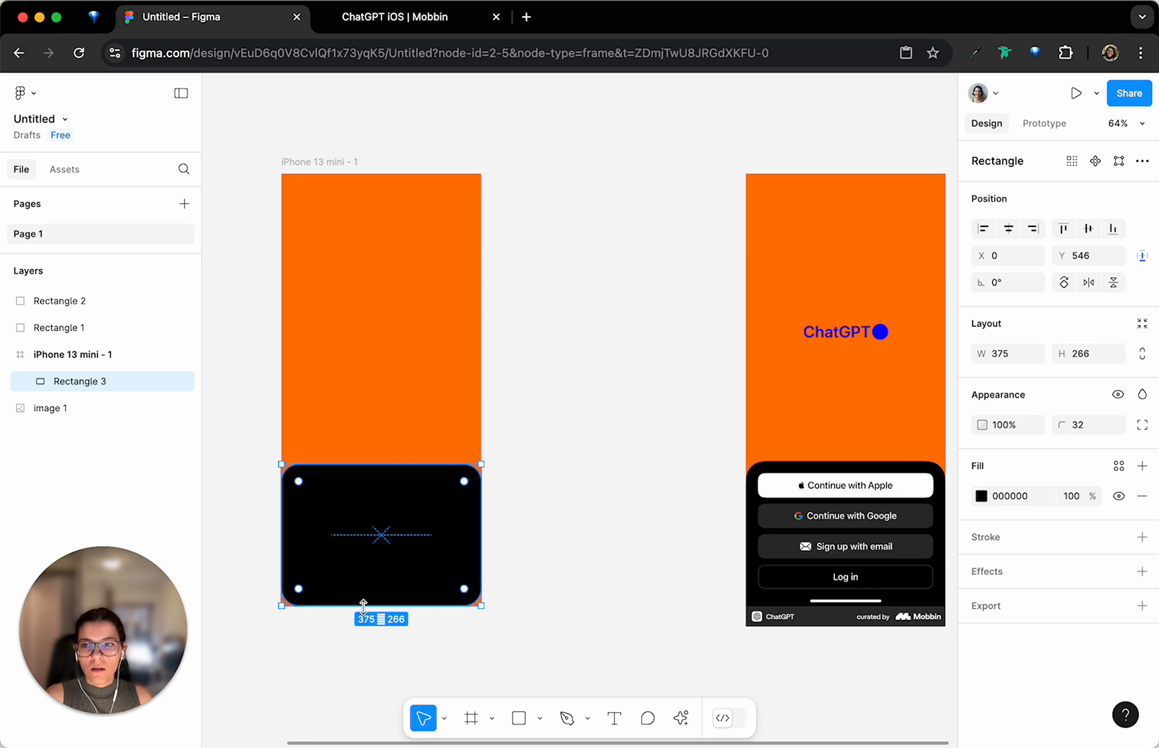
pyautogui.click(1143, 425)
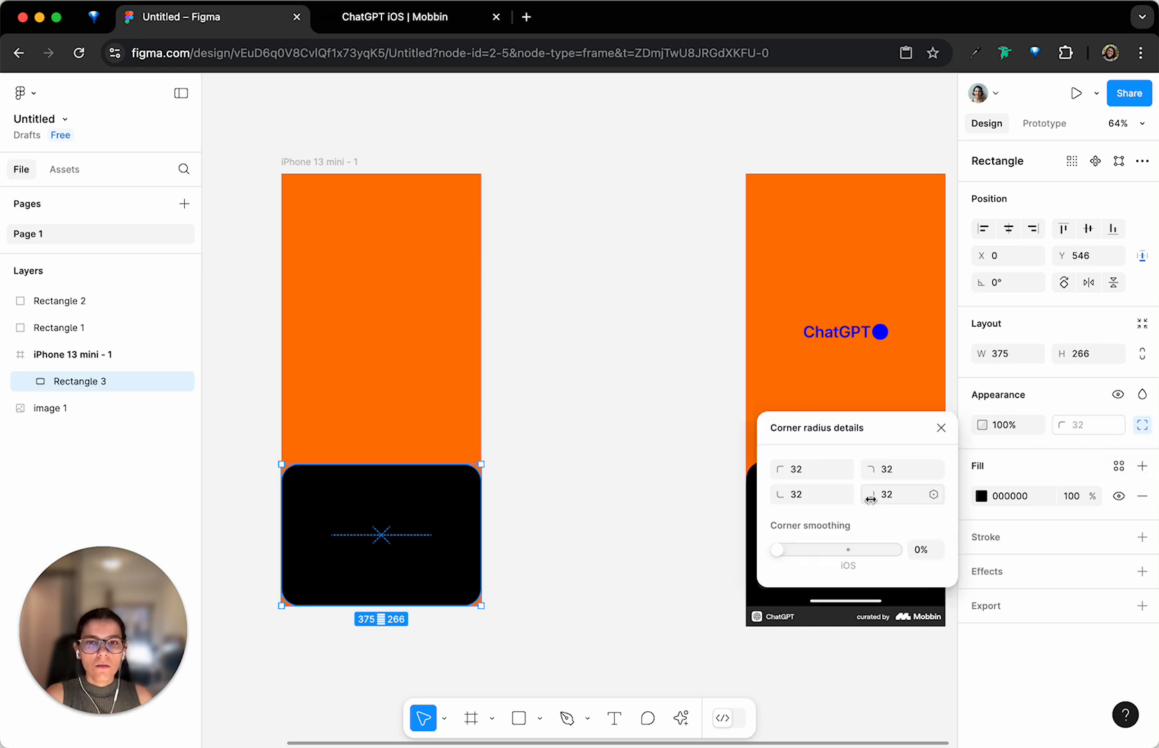
pyautogui.click(811, 496)
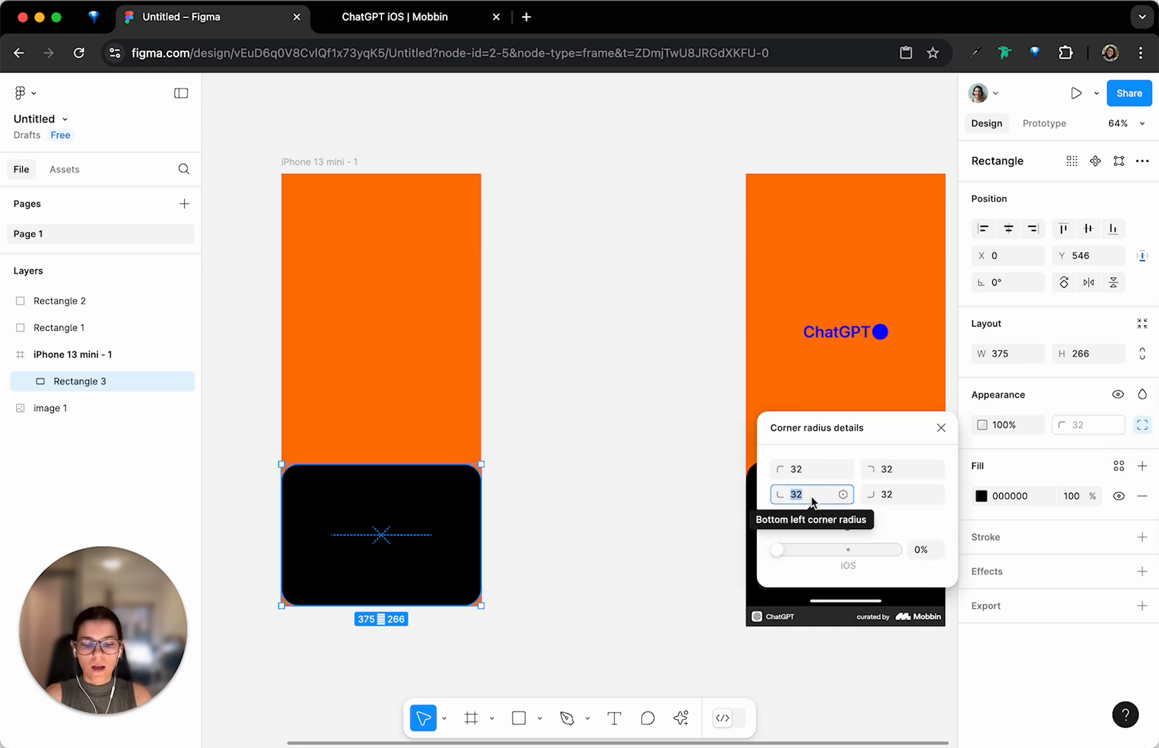
pyautogui.write('0')
pyautogui.press('Tab')
pyautogui.write('0')
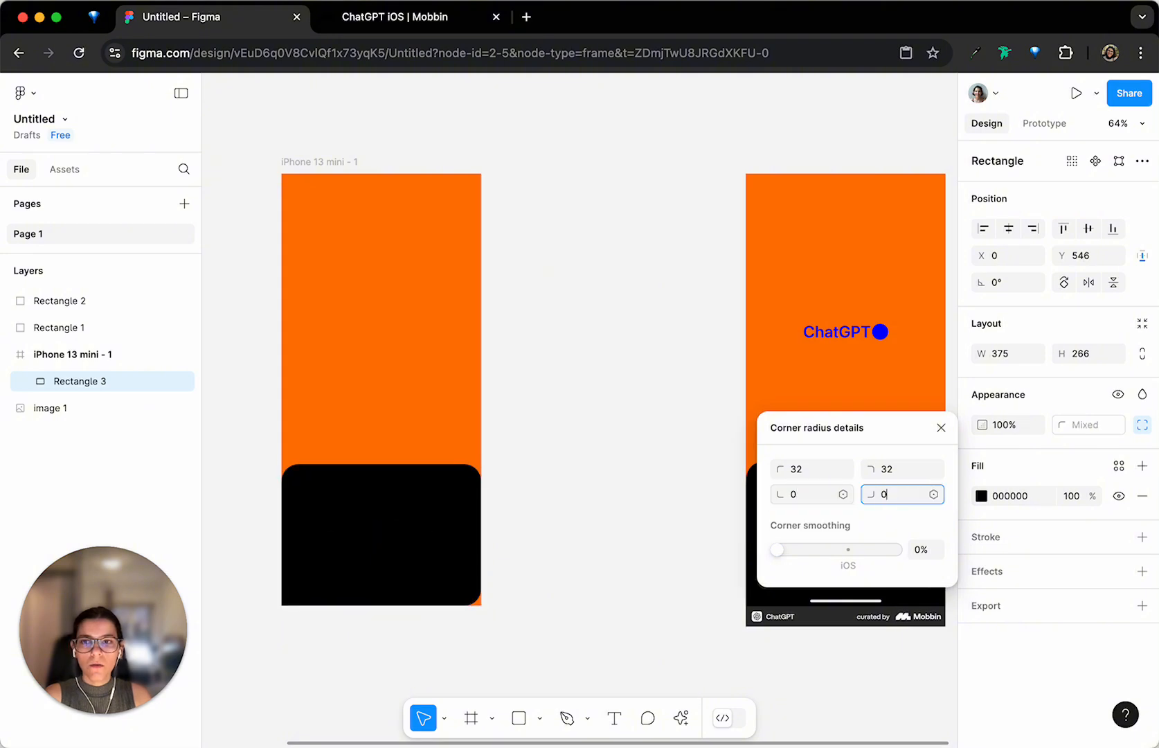
pyautogui.press('Return')
pyautogui.click(580, 471)
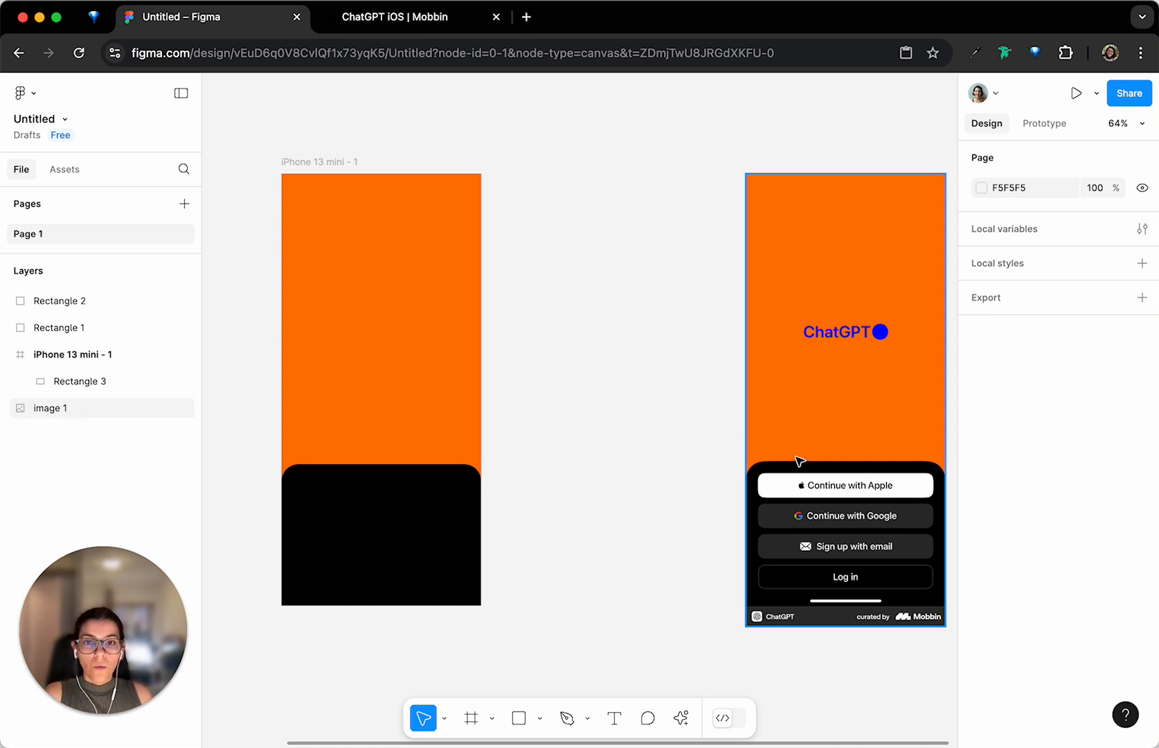
# Measure the reference bottom sheet's height with an overlaid rectangle about 20 × 273, fitted to the sheet's top and bottom edges
pyautogui.hscroll(3, 797, 457)
pyautogui.press('r')
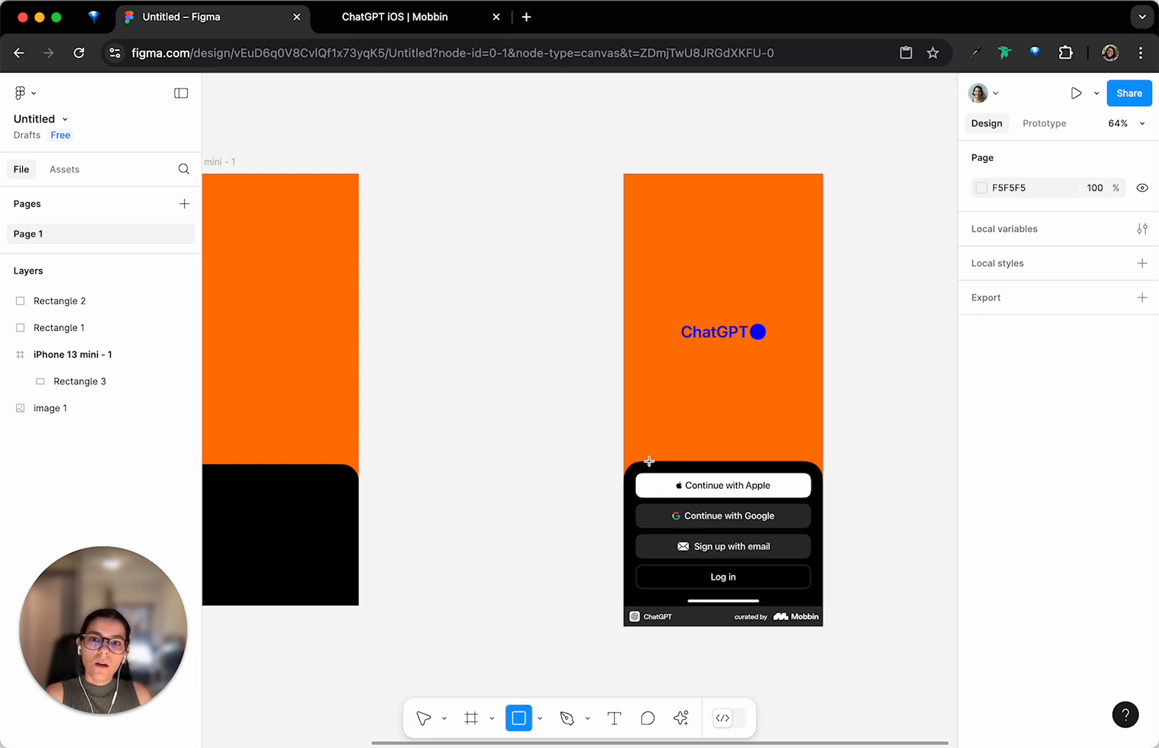
pyautogui.moveTo(649, 462)
pyautogui.mouseDown()
pyautogui.moveTo(647, 622)
pyautogui.moveTo(659, 605)
pyautogui.mouseUp()
pyautogui.scroll(10, 665, 602)
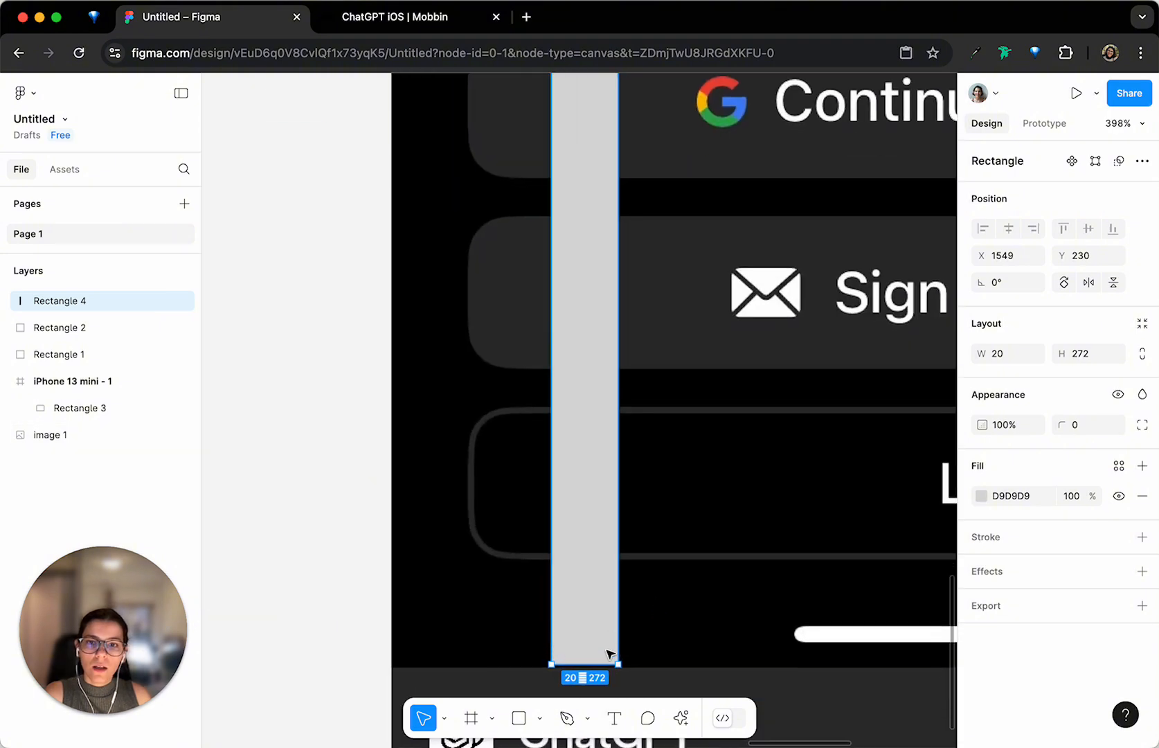
pyautogui.moveTo(595, 665); pyautogui.dragTo(595, 669)
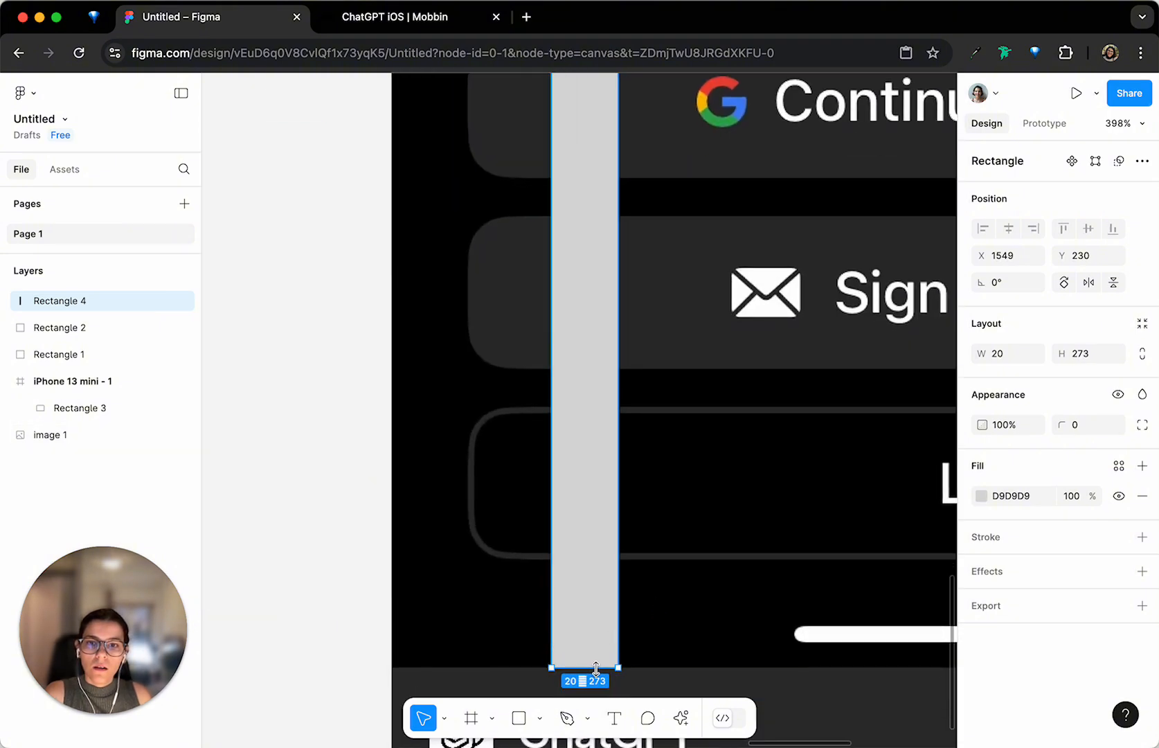
pyautogui.scroll(8, 596, 668)
pyautogui.scroll(5, 574, 403)
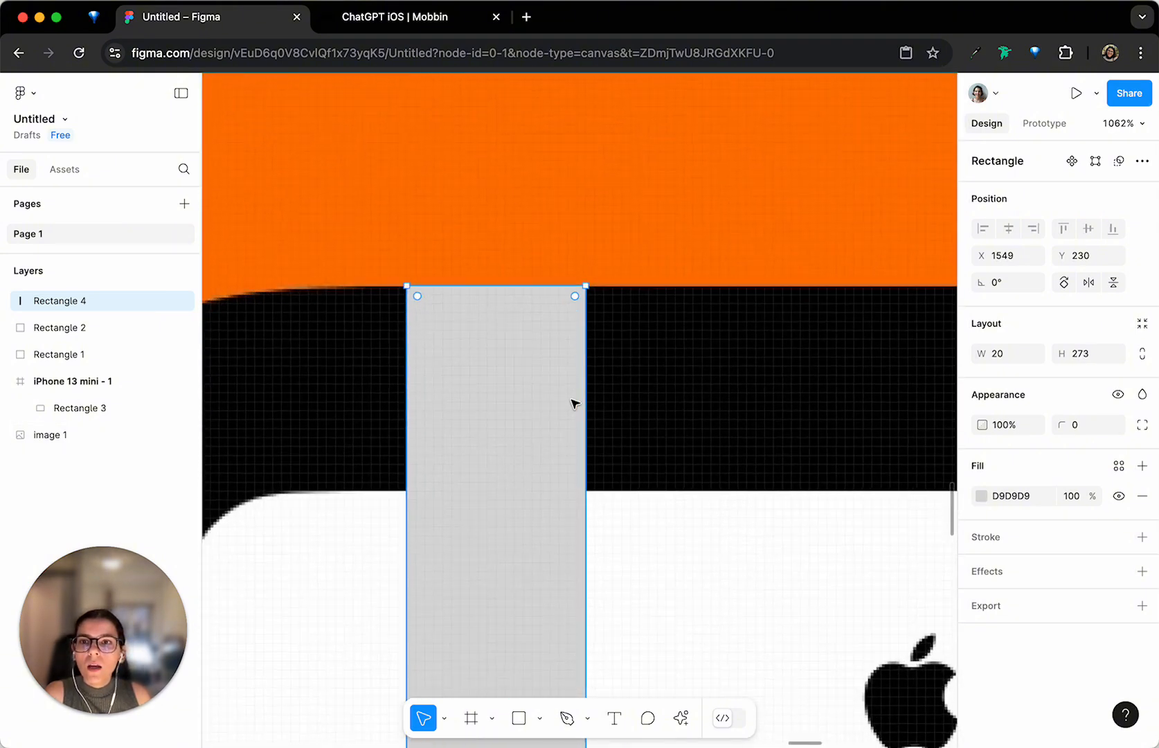
pyautogui.scroll(1, 575, 404)
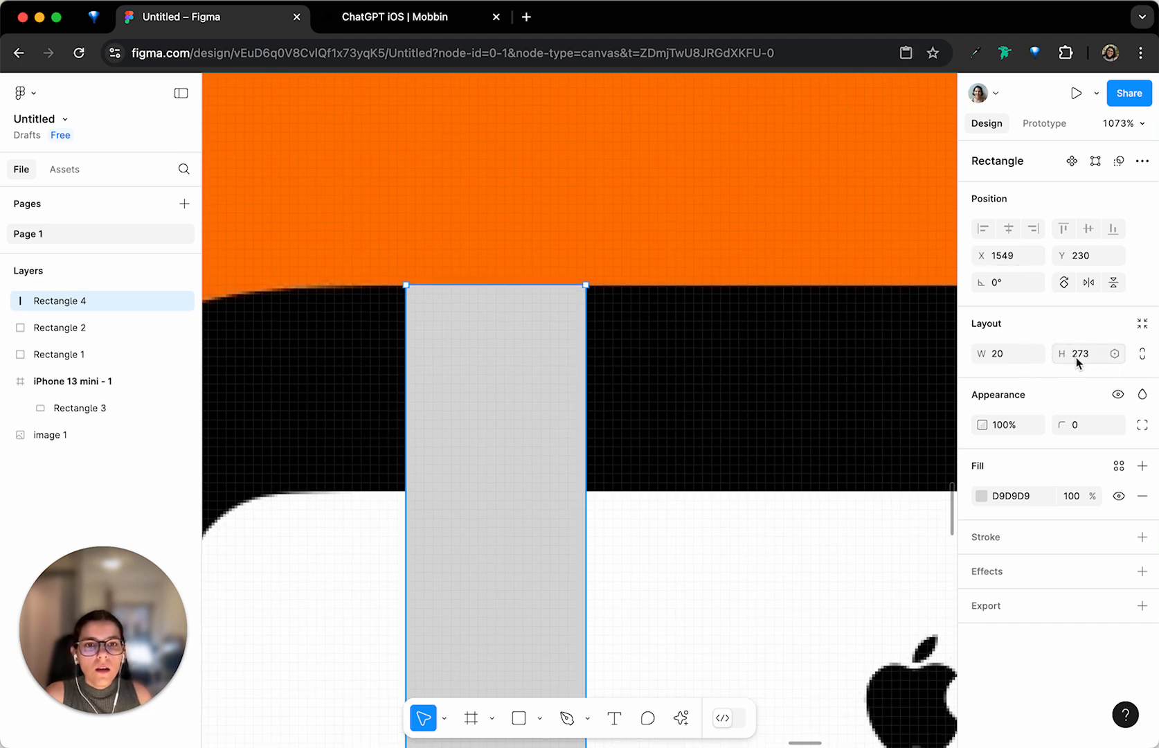
pyautogui.scroll(-10, 828, 383)
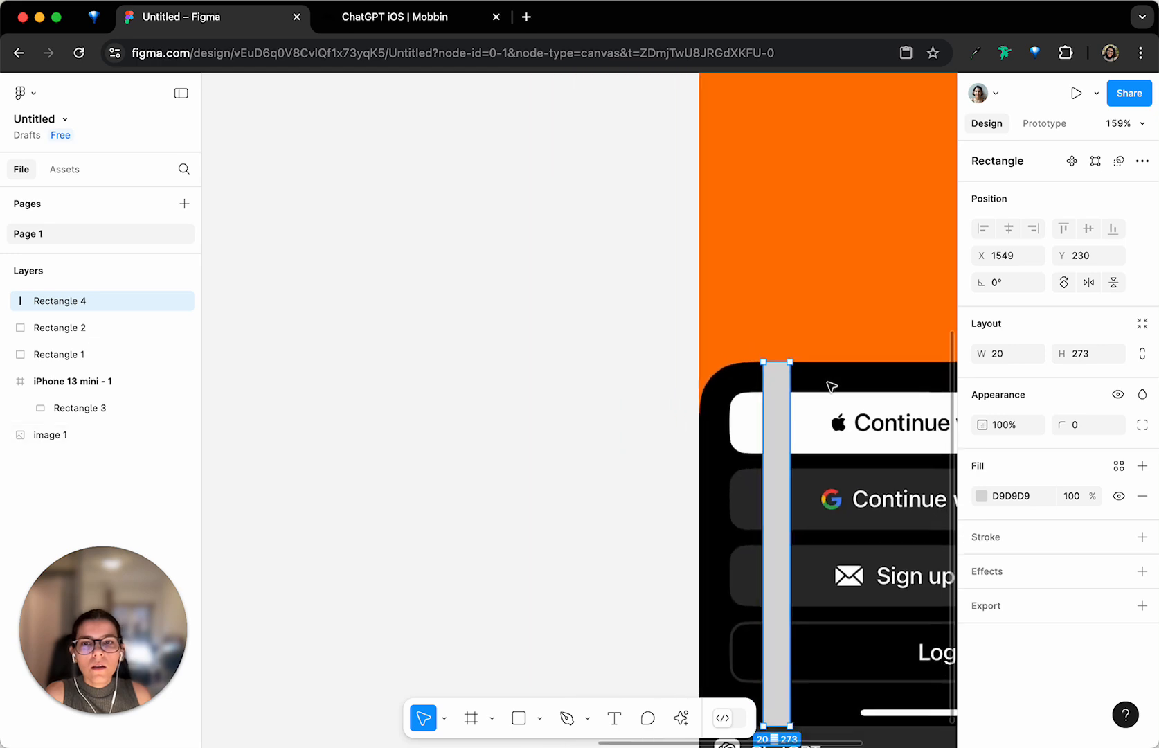
pyautogui.scroll(10, 751, 269)
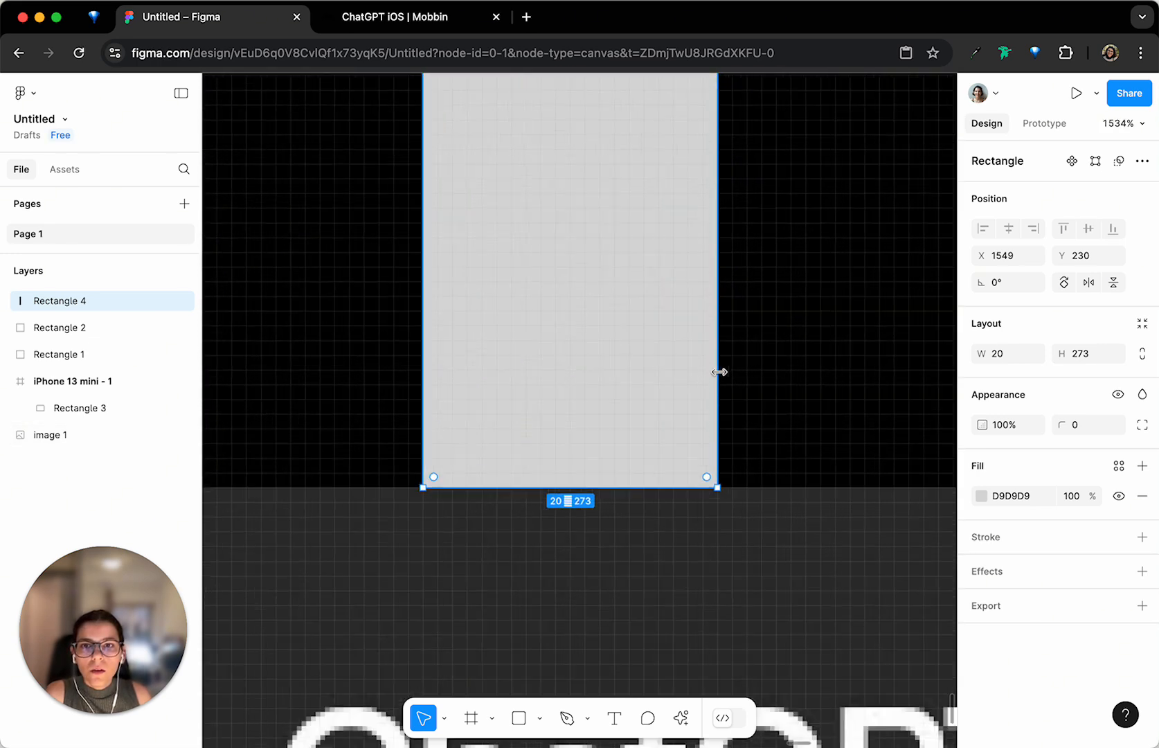
pyautogui.scroll(-10, 720, 371)
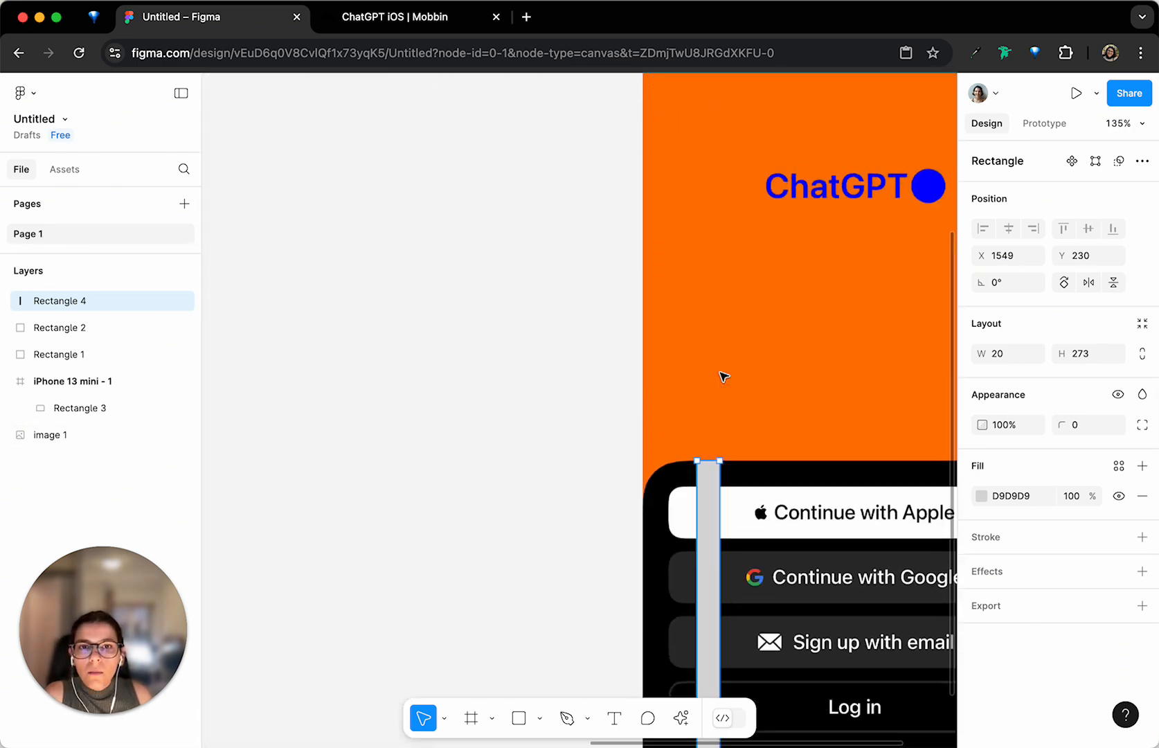
# Set the black sheet rectangle's height to 273 and align it to the phone frame's bottom edge
pyautogui.click(1089, 355)
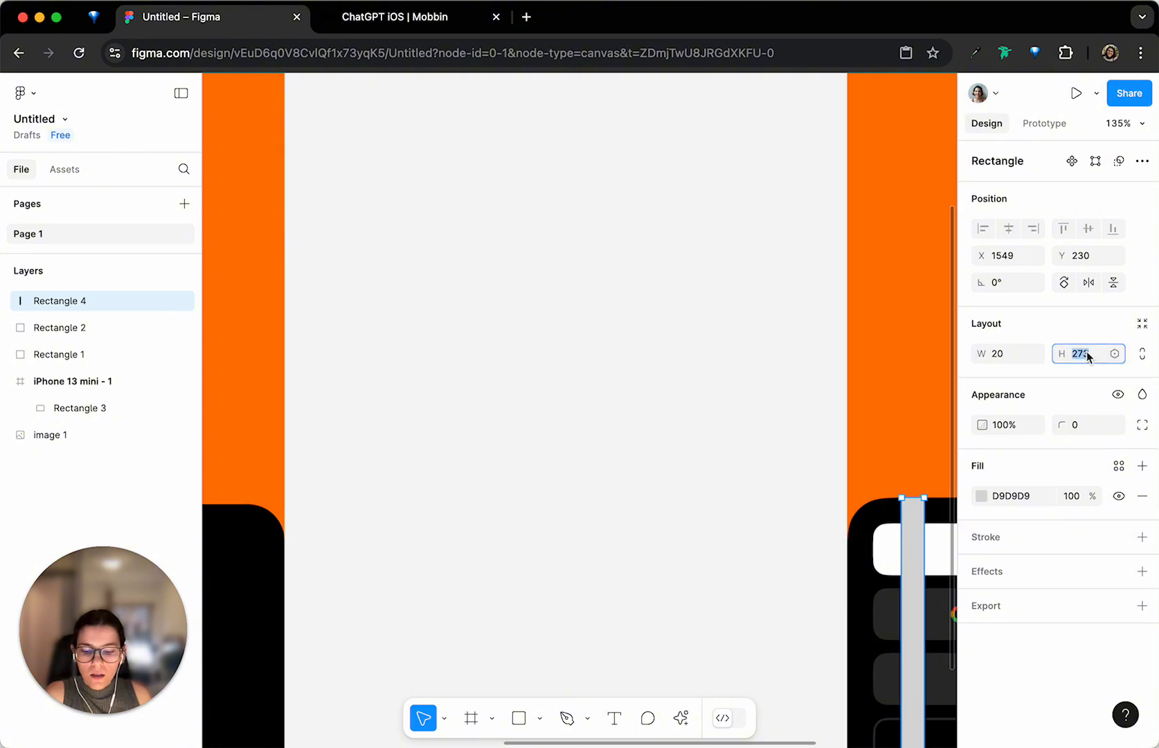
pyautogui.scroll(-5, 699, 404)
pyautogui.click(634, 466)
pyautogui.click(613, 478)
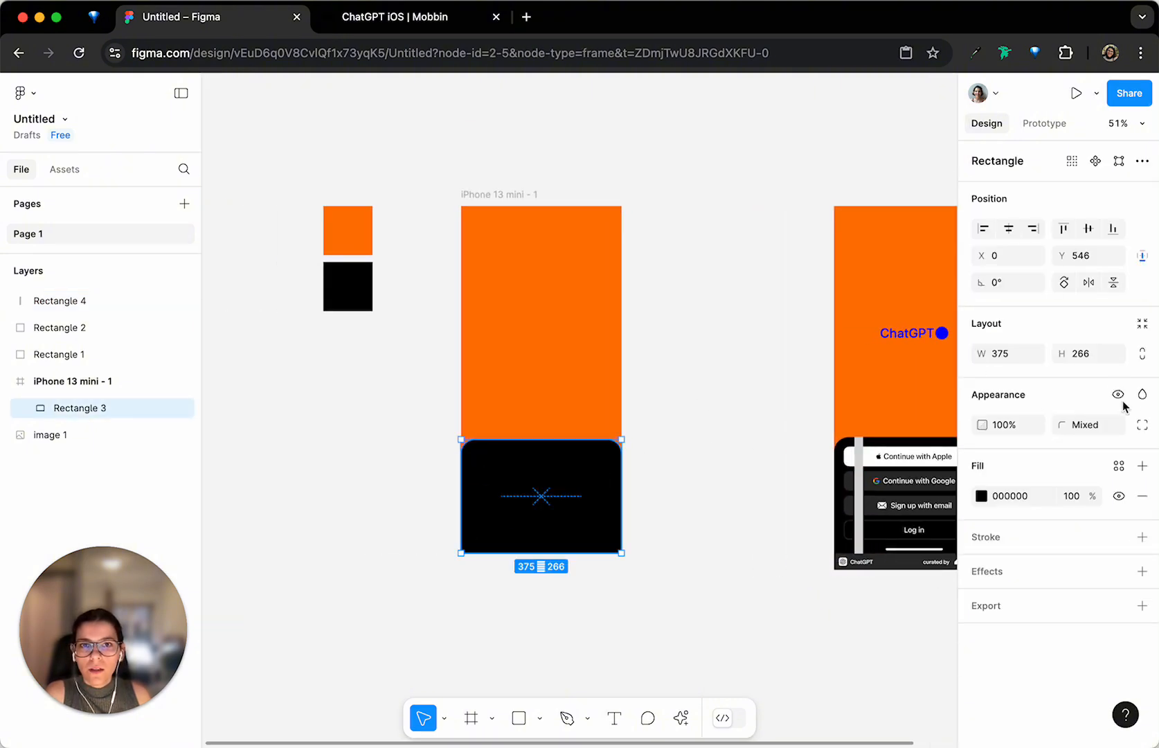
pyautogui.write('273')
pyautogui.press('Return')
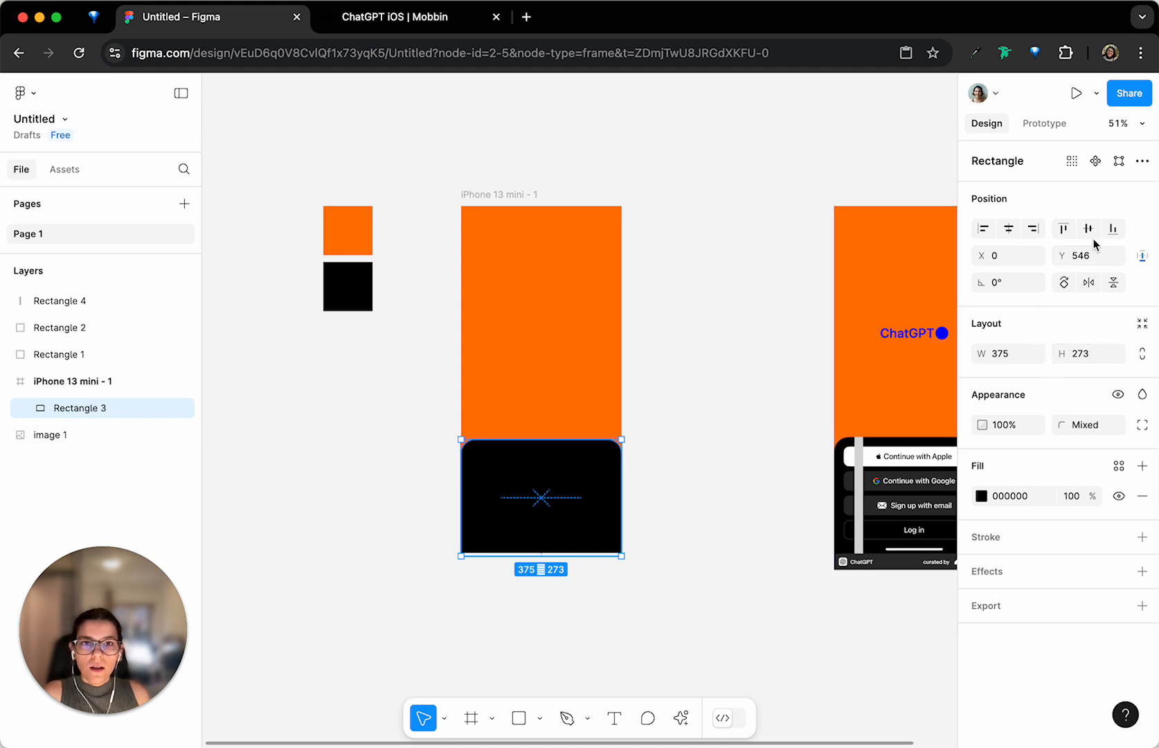
pyautogui.click(732, 407)
# Delete the measuring rectangle that overlays the reference screenshot's bottom sheet
pyautogui.hscroll(2, 738, 407)
pyautogui.click(790, 485)
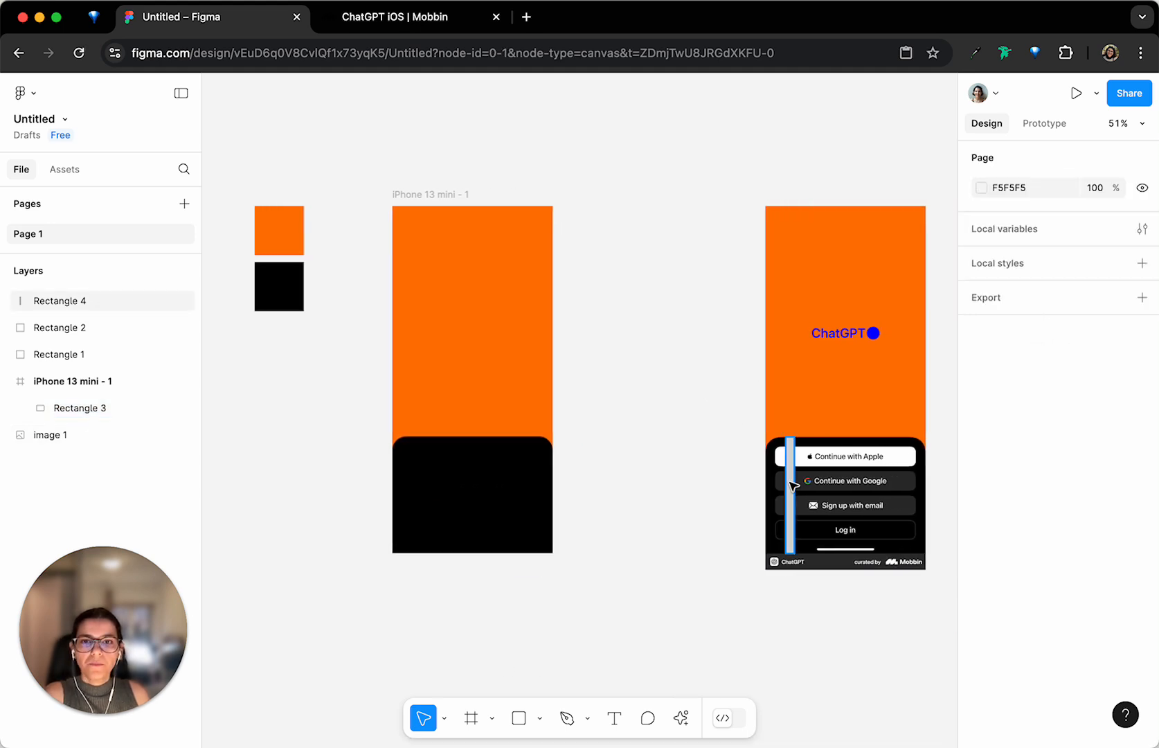
pyautogui.press('Delete')
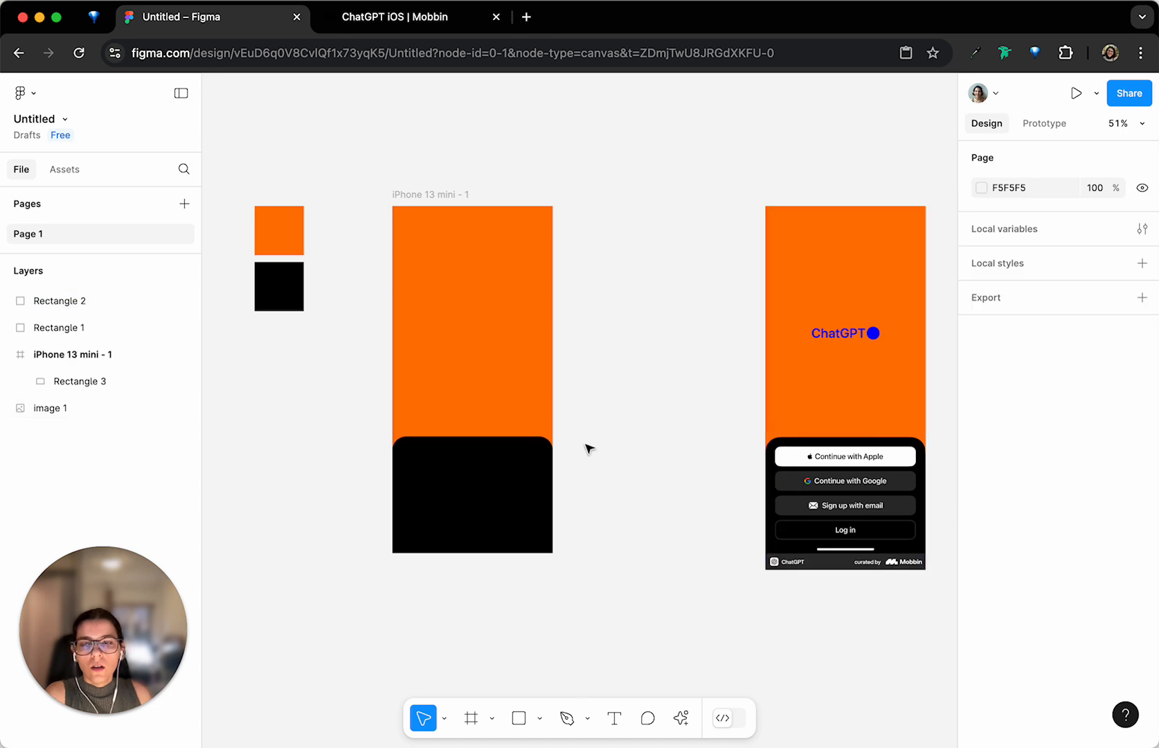
# Add a text box about 251 × 71 between the phone frame and the reference, reading "Continue with Apple"
pyautogui.hscroll(1, 499, 482)
pyautogui.scroll(2, 732, 377)
pyautogui.hscroll(1, 732, 377)
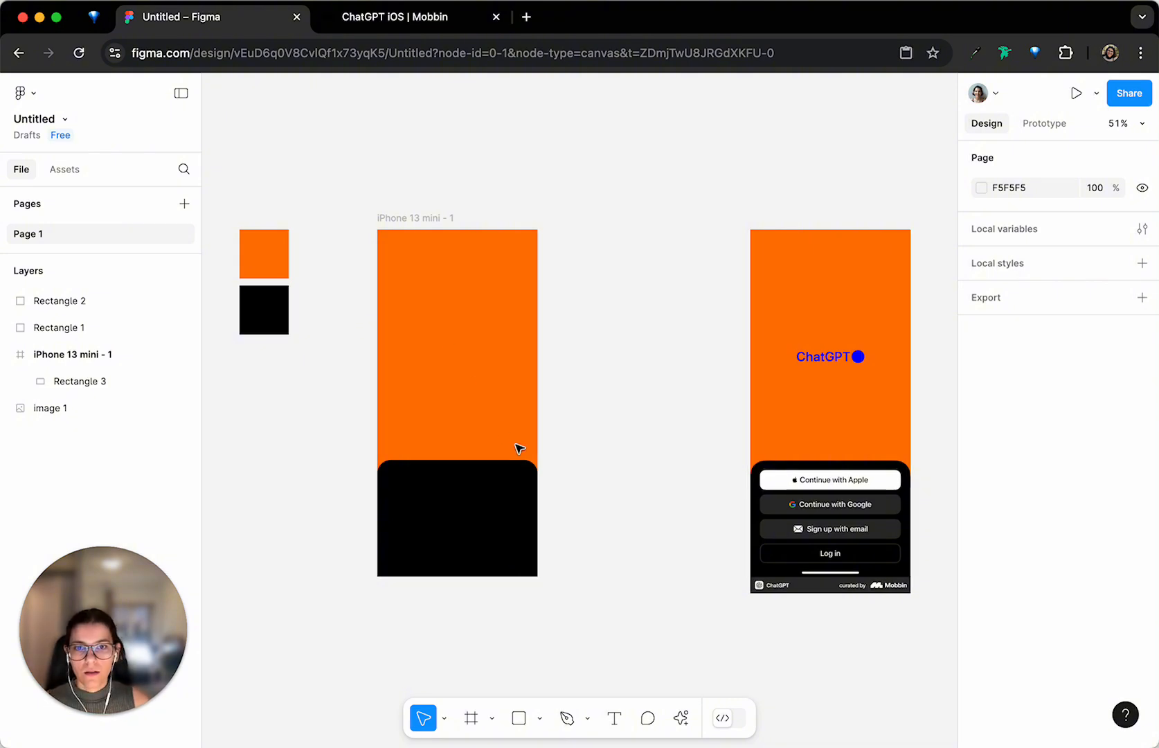
pyautogui.click(612, 720)
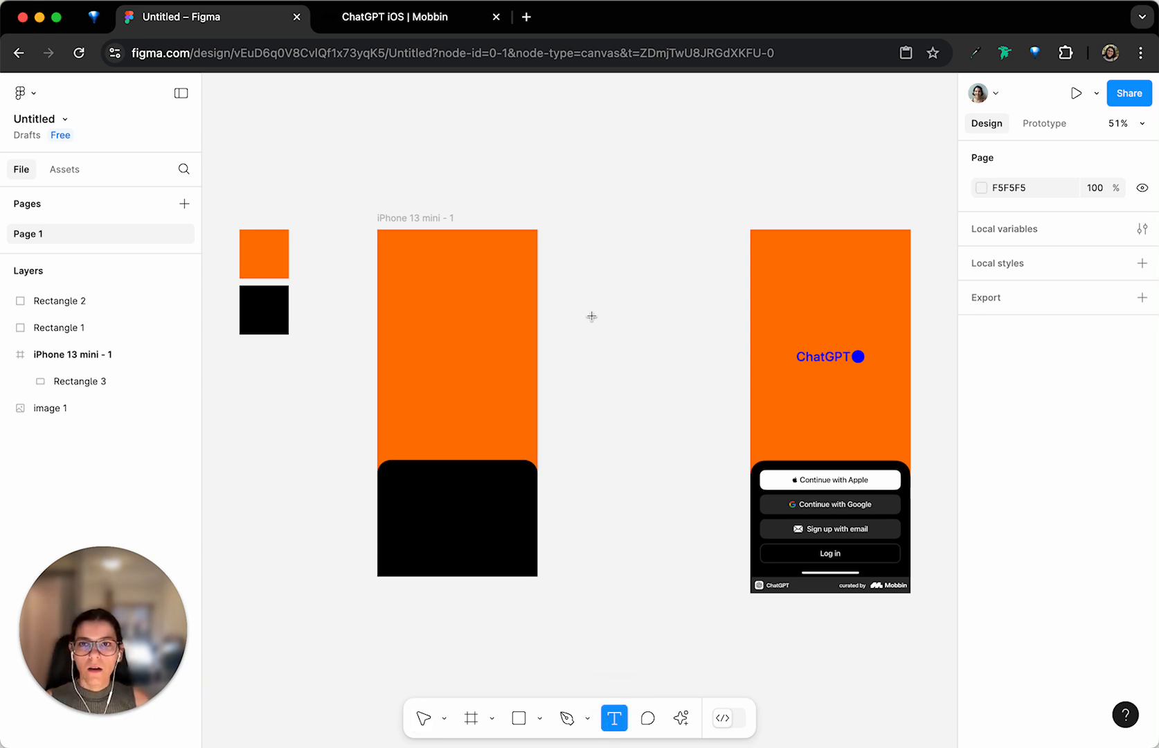
pyautogui.moveTo(583, 321); pyautogui.dragTo(691, 352)
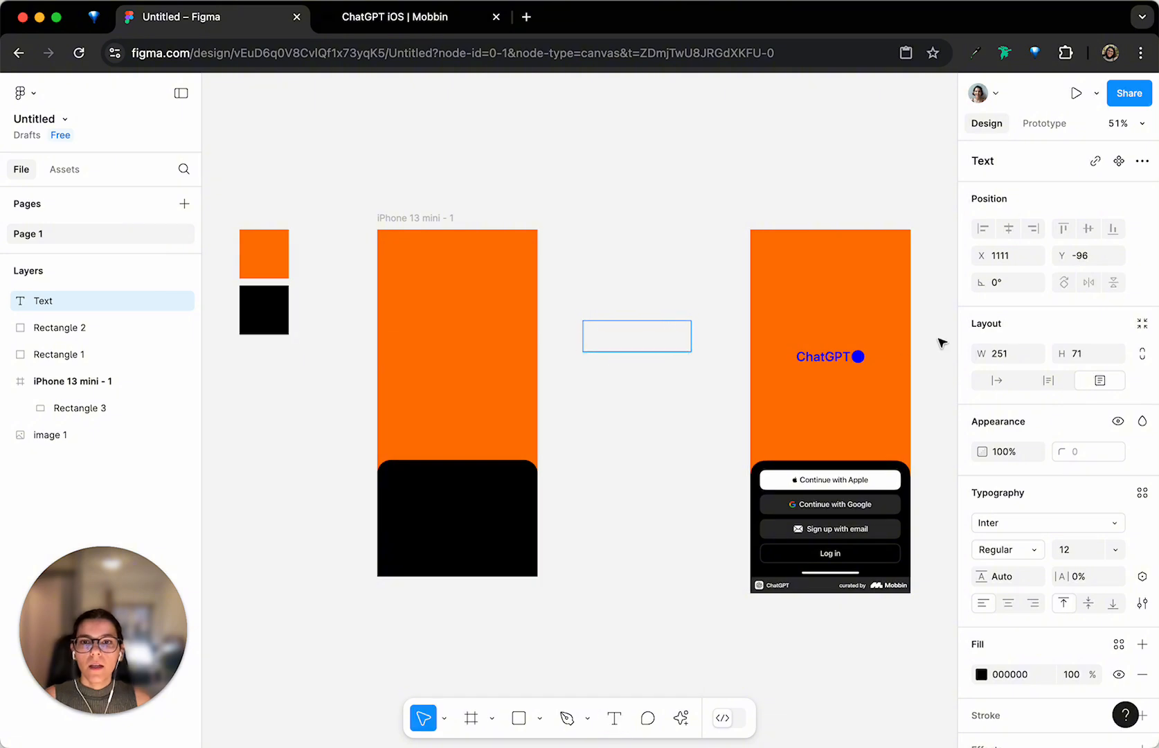
pyautogui.write('Continue with')
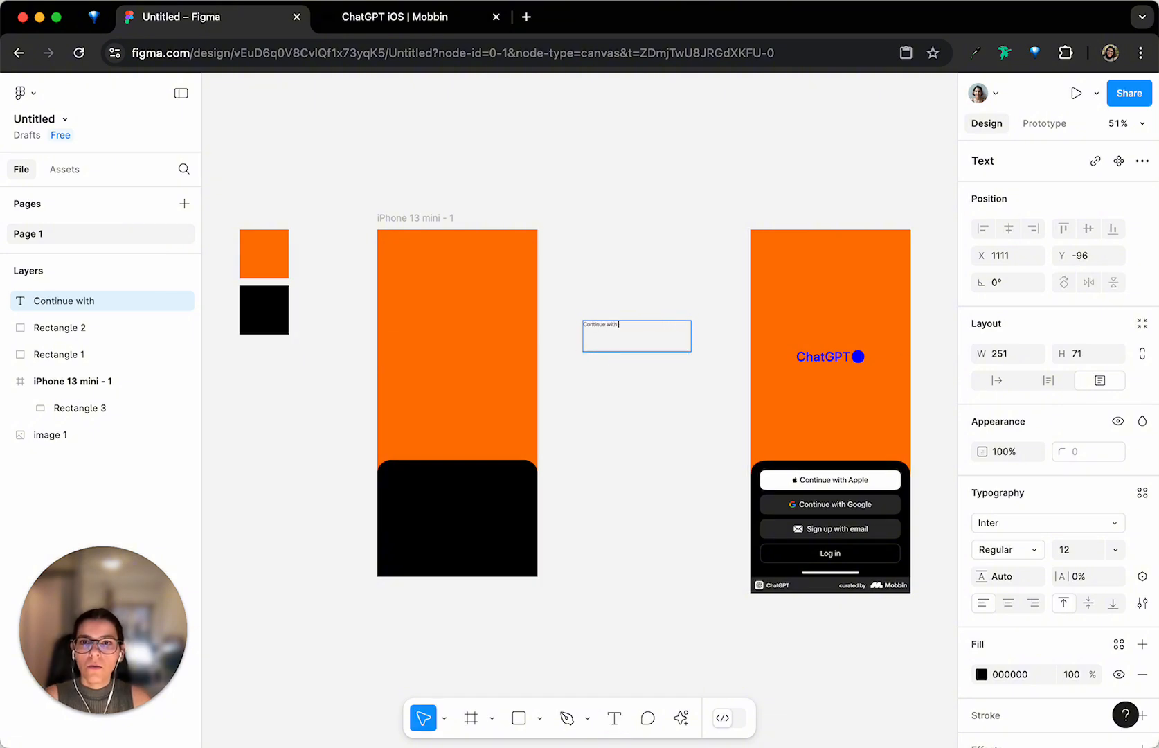
pyautogui.write(' Apple')
pyautogui.press('Escape')
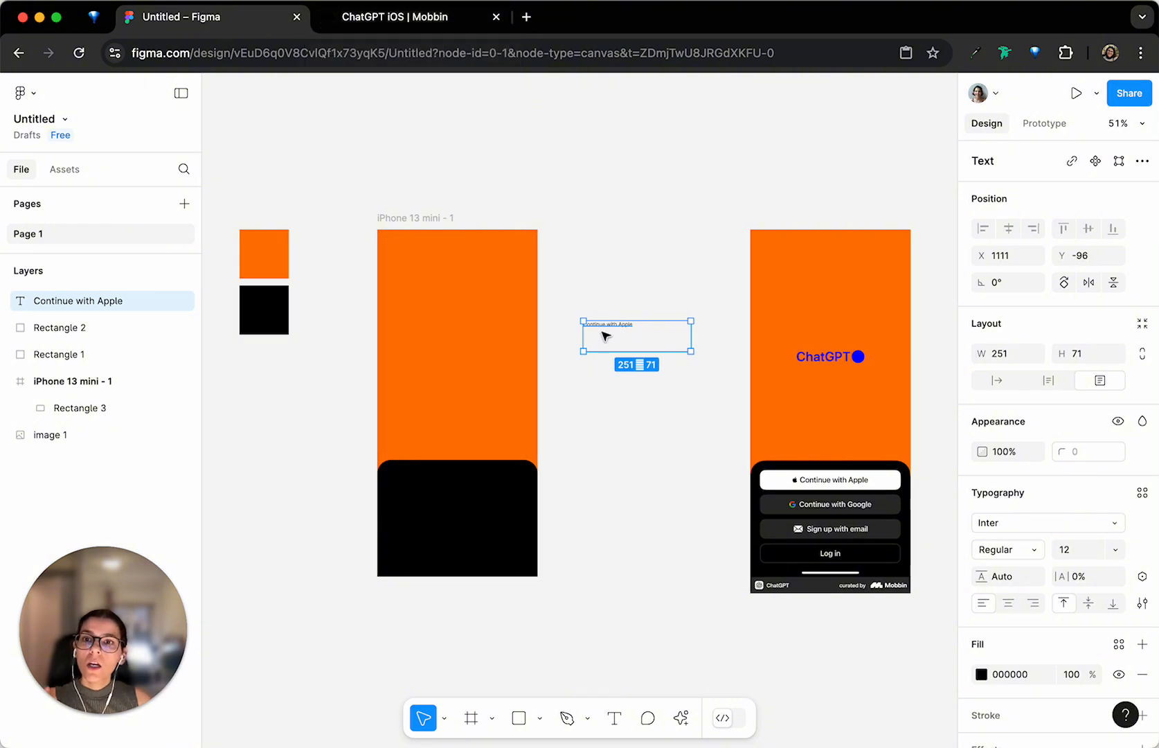
# Move the "Continue with Apple" text beside the reference's Apple button and set its resizing to auto width
pyautogui.hscroll(-1, 665, 381)
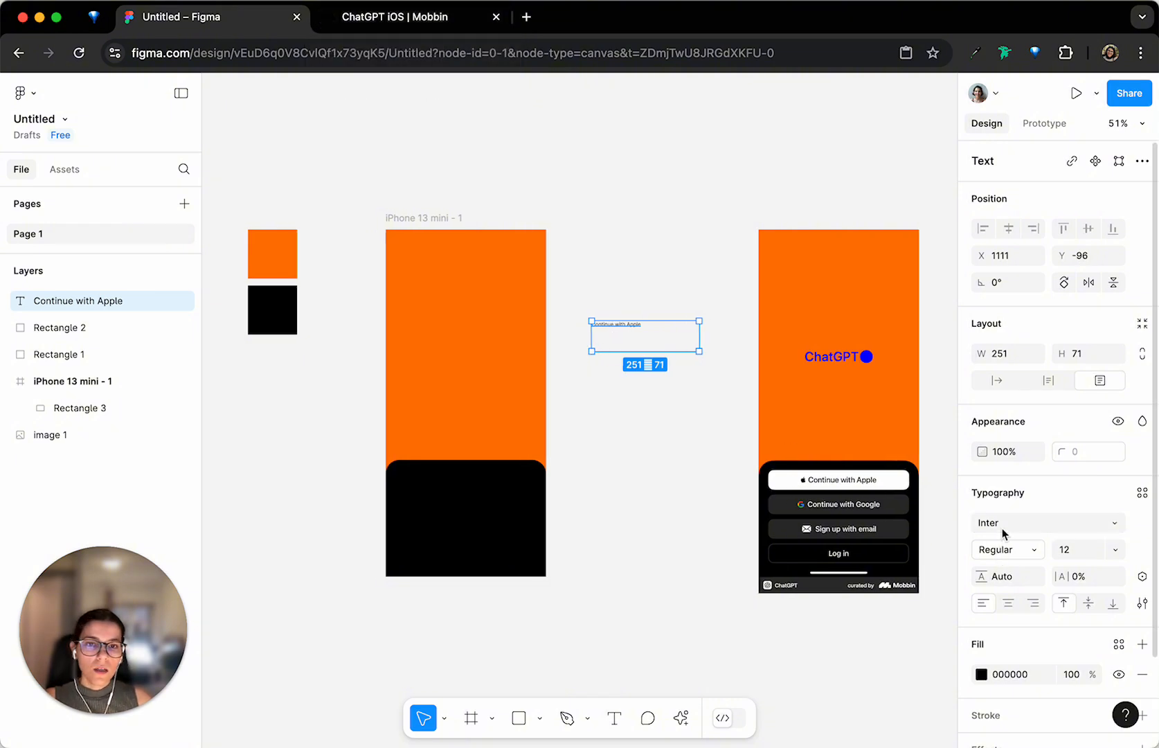
pyautogui.scroll(-1, 1012, 527)
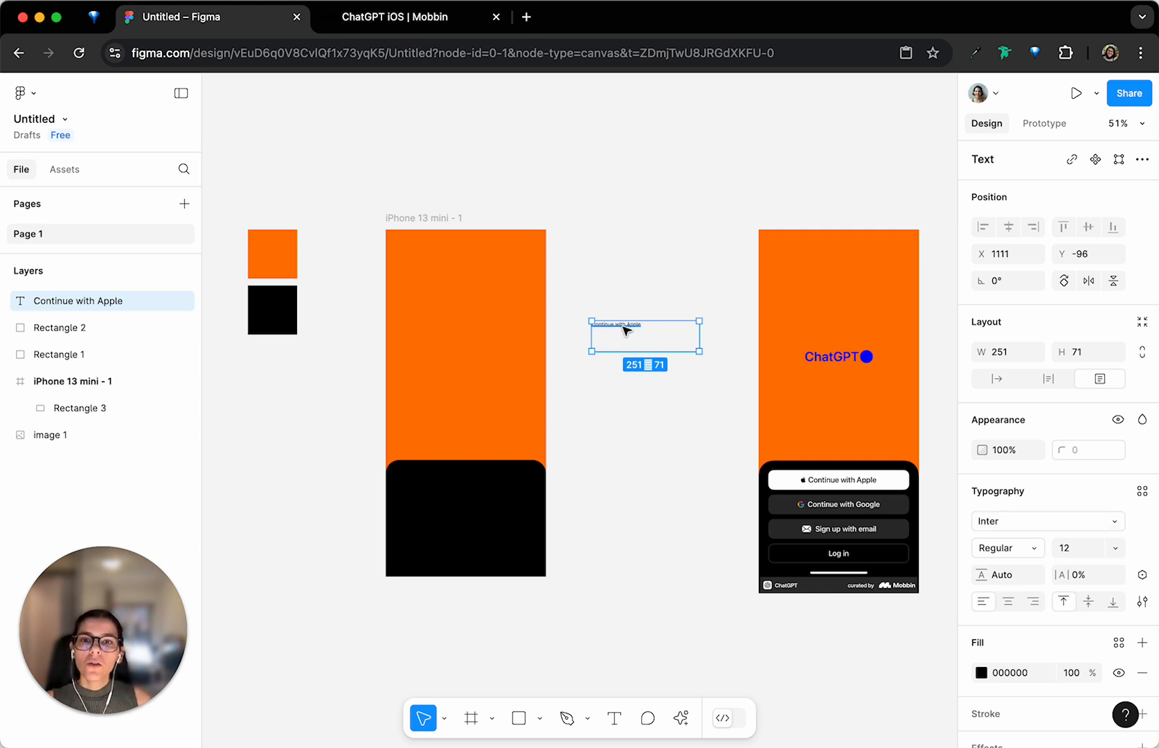
pyautogui.moveTo(624, 331); pyautogui.dragTo(753, 495)
pyautogui.scroll(5, 699, 482)
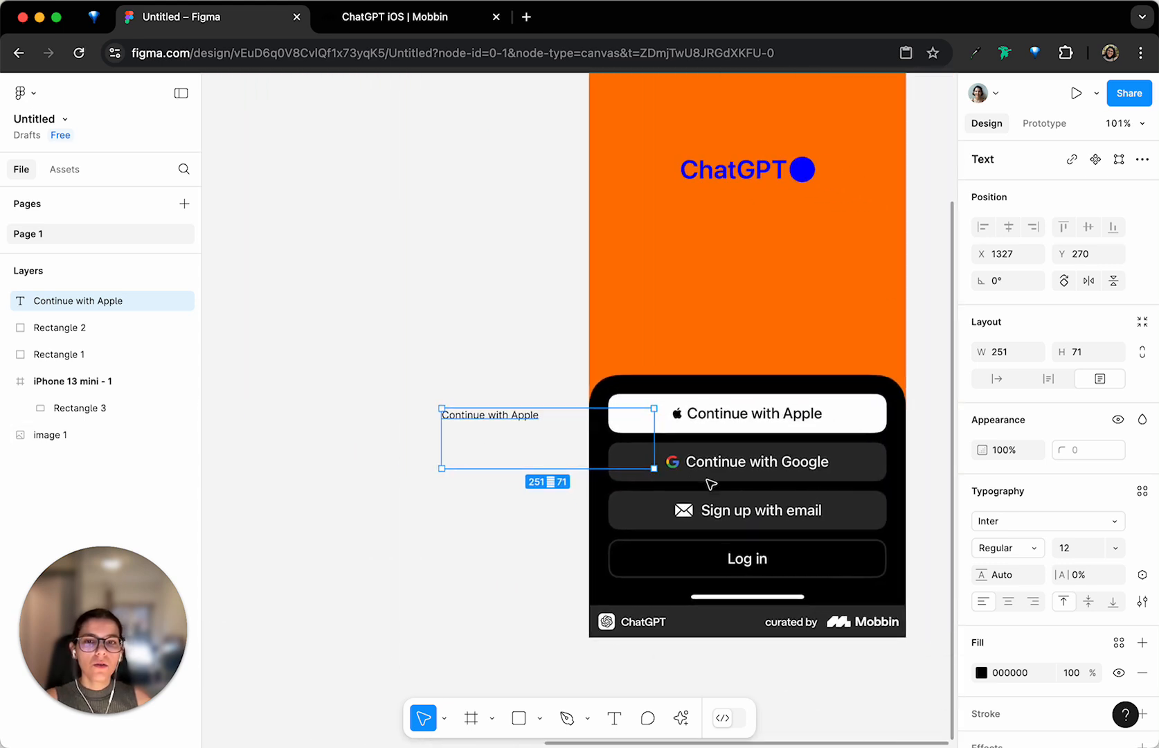
pyautogui.scroll(3, 551, 411)
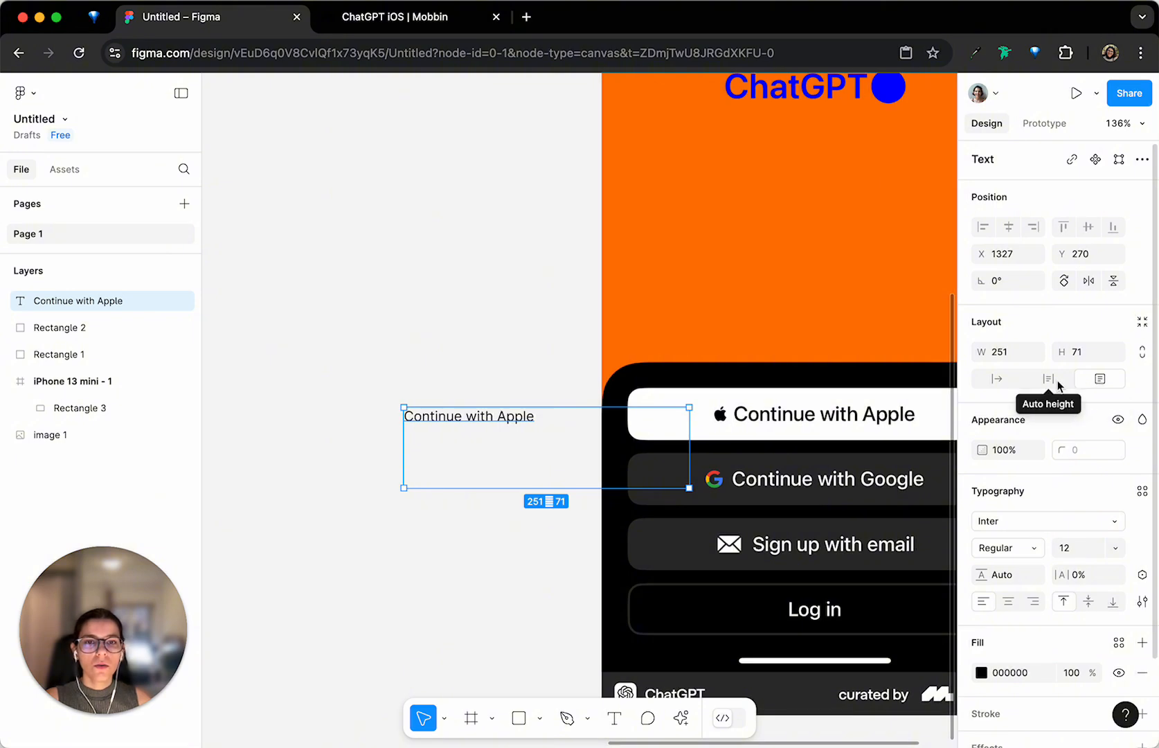
pyautogui.click(998, 381)
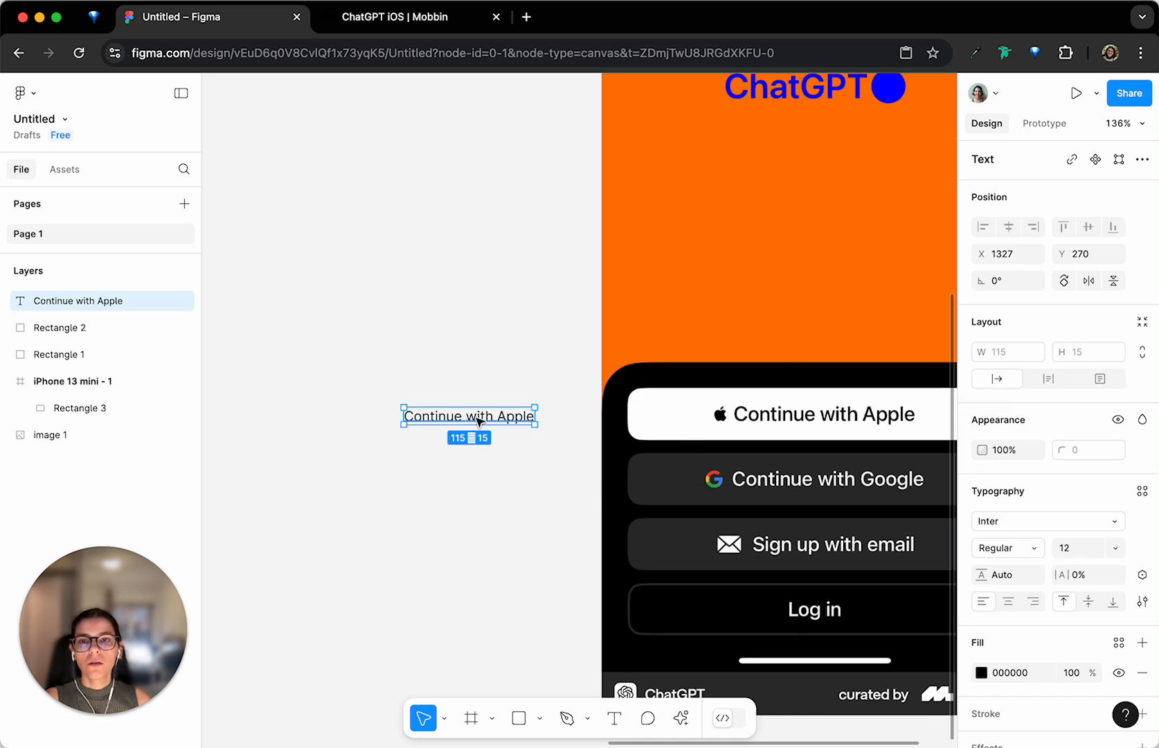
pyautogui.moveTo(478, 420); pyautogui.dragTo(508, 419)
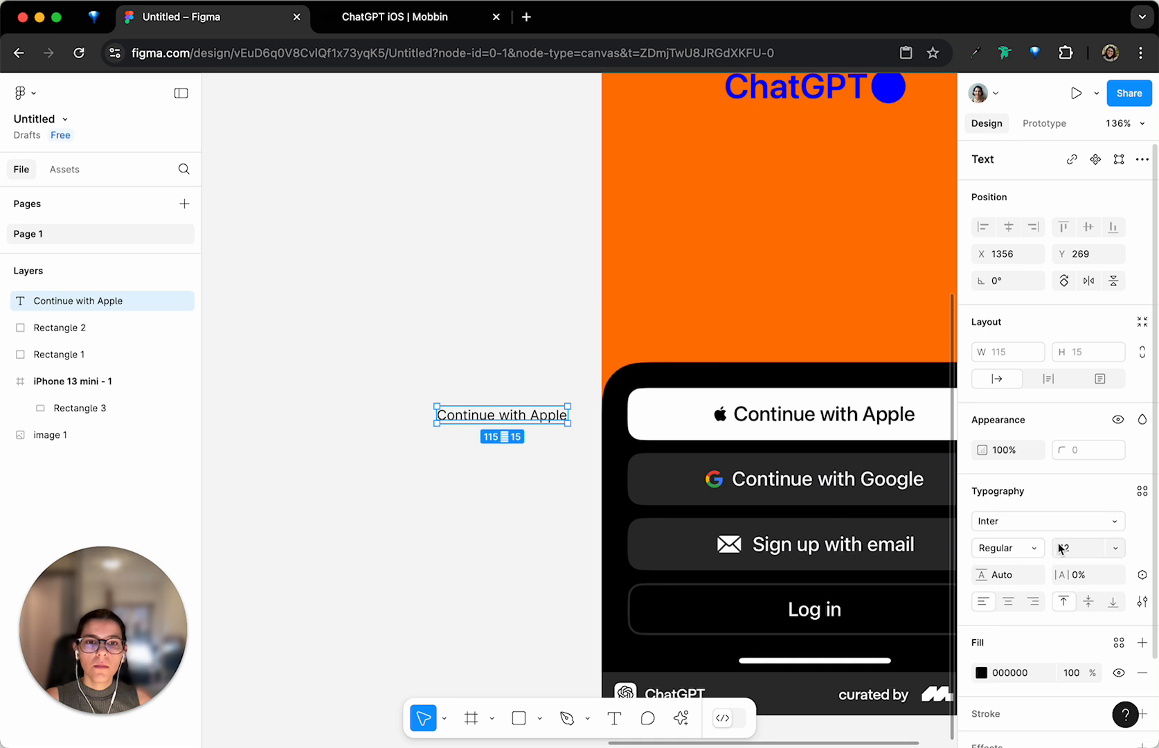
# Try font size 16 and then 20 on the text and place it over the reference's Apple button label
pyautogui.click(1115, 548)
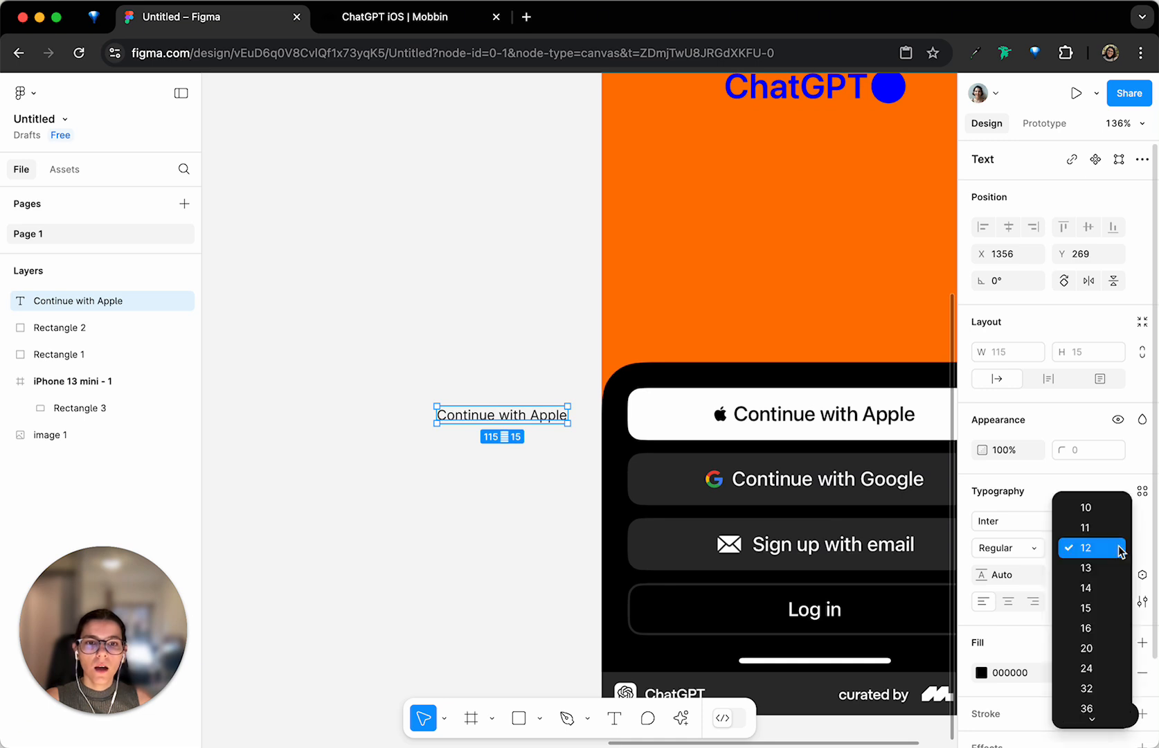
pyautogui.click(1096, 627)
pyautogui.moveTo(532, 424); pyautogui.dragTo(507, 424)
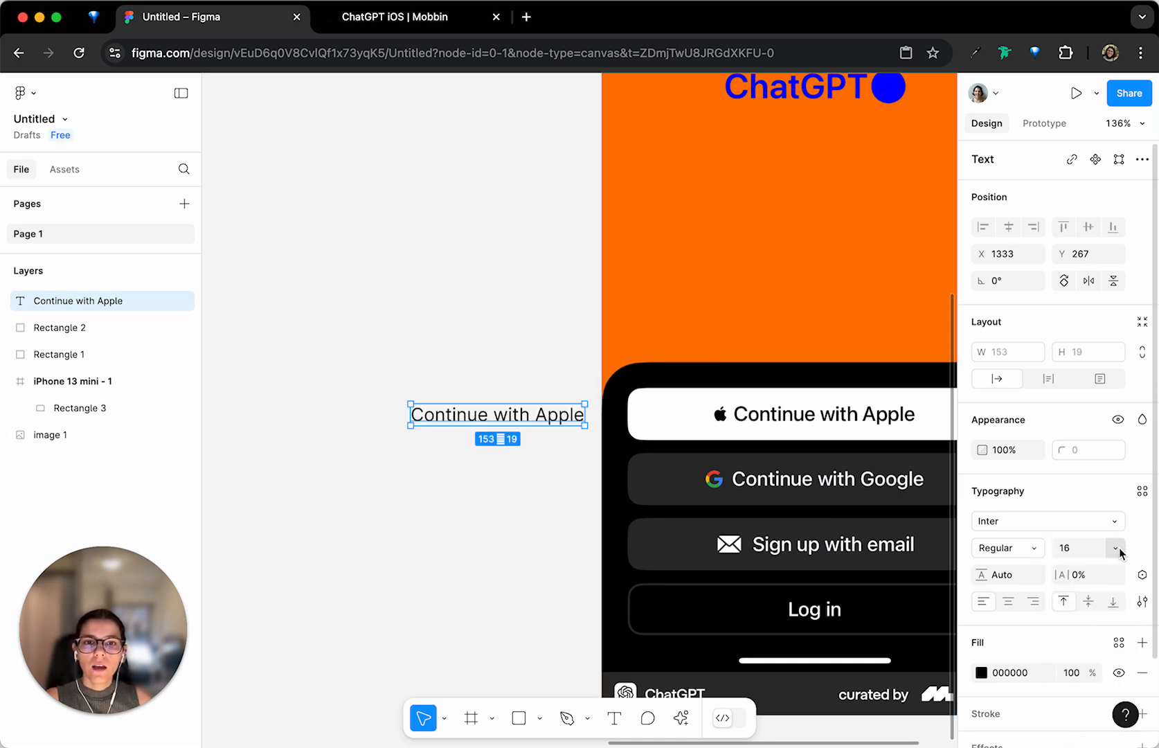
pyautogui.click(1080, 548)
pyautogui.write('20')
pyautogui.press('Return')
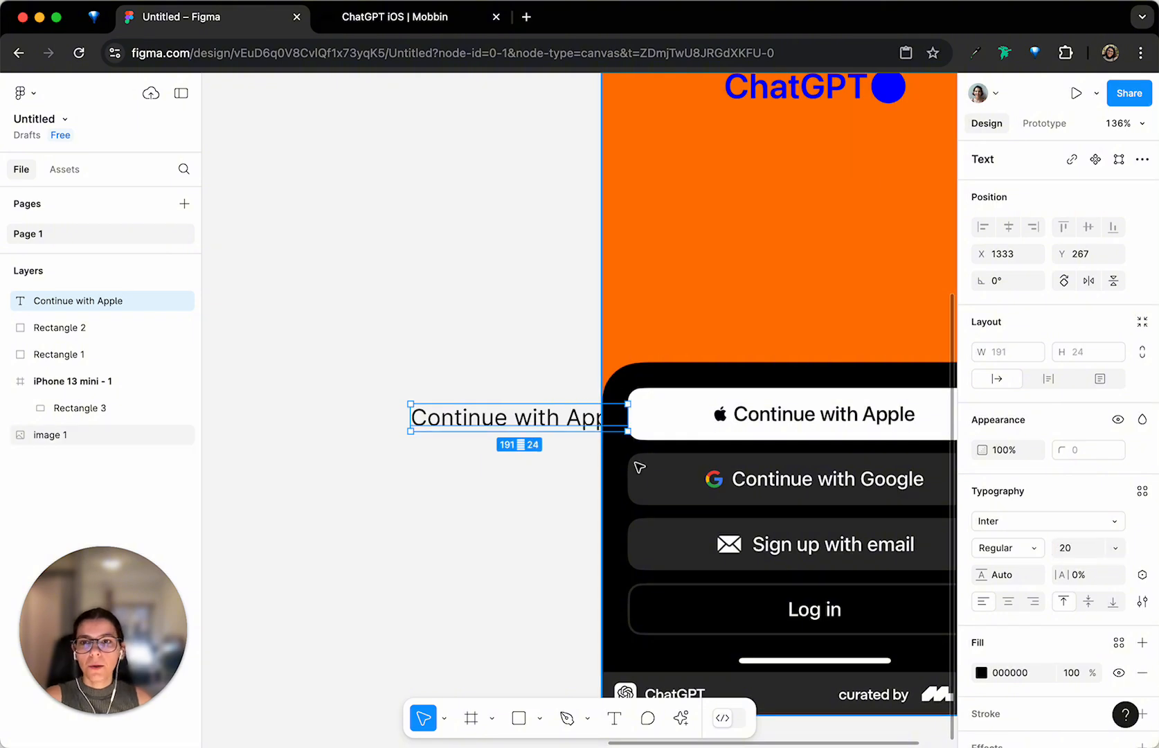
pyautogui.moveTo(565, 416); pyautogui.dragTo(883, 421)
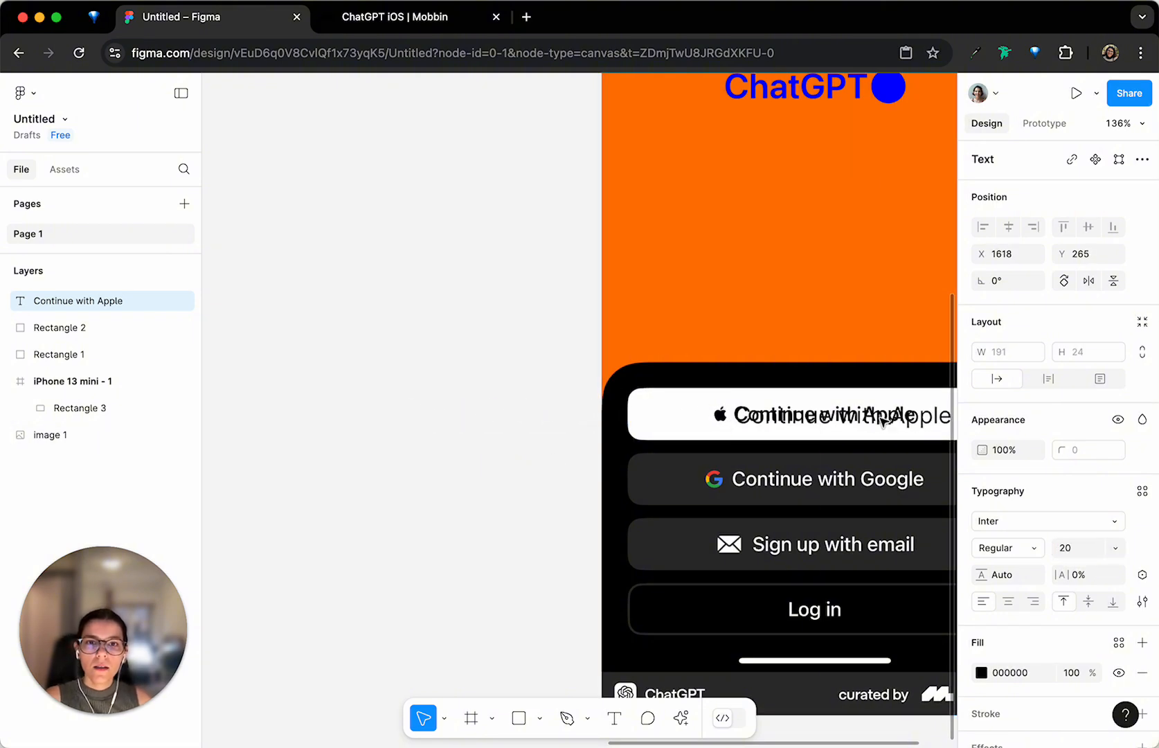
# Duplicate the reference screenshot beside the original with a gap of about 38 and set the copy's opacity to 20%
pyautogui.click(1076, 548)
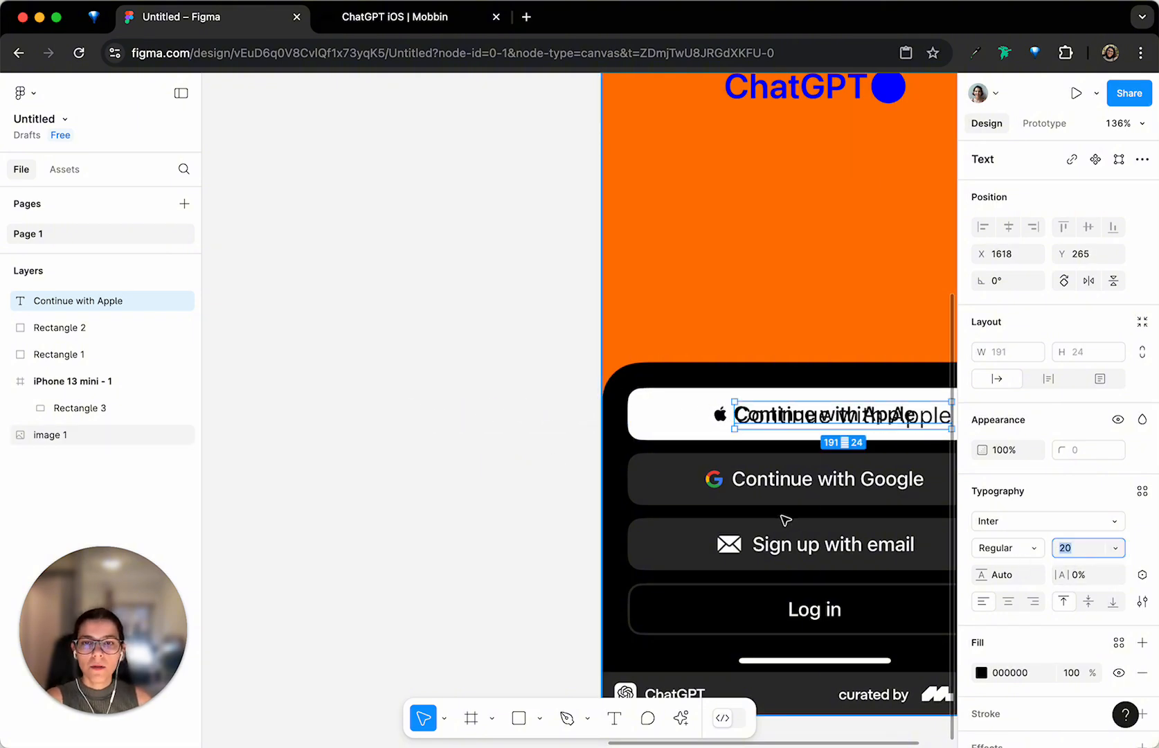
pyautogui.hscroll(3, 785, 520)
pyautogui.scroll(2, 785, 519)
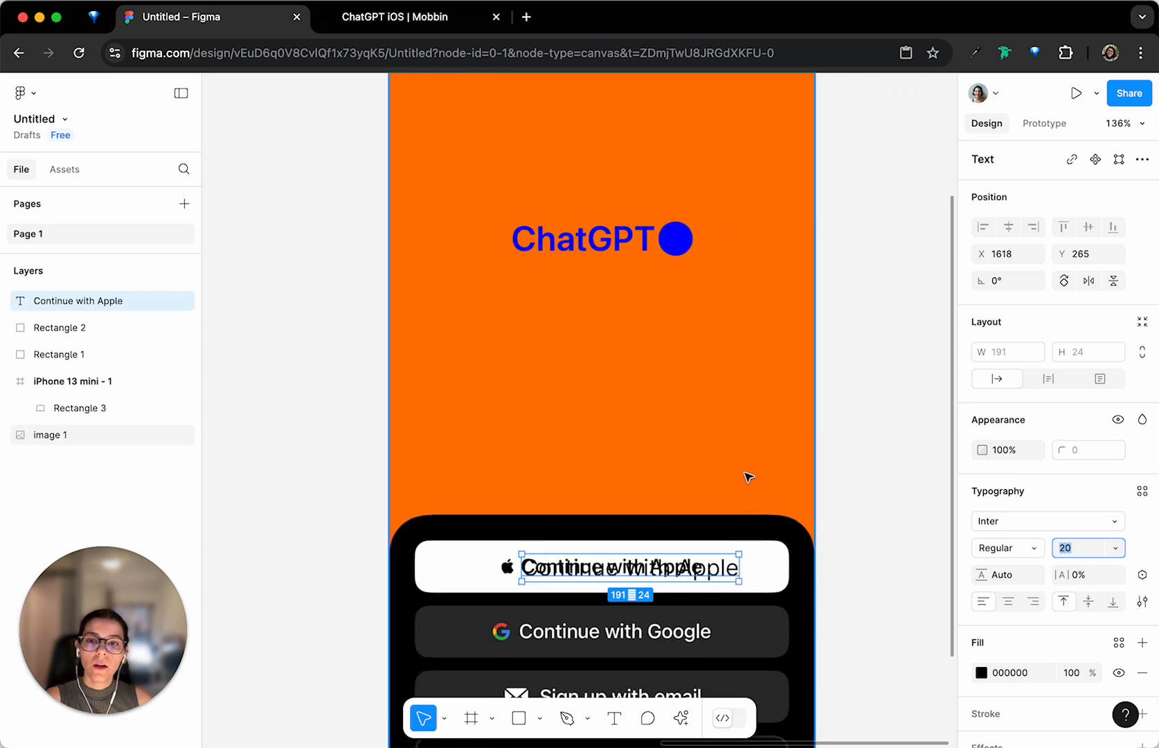
pyautogui.click(607, 423)
pyautogui.hotkey('shift', '2')
pyautogui.moveTo(554, 383); pyautogui.dragTo(809, 346)
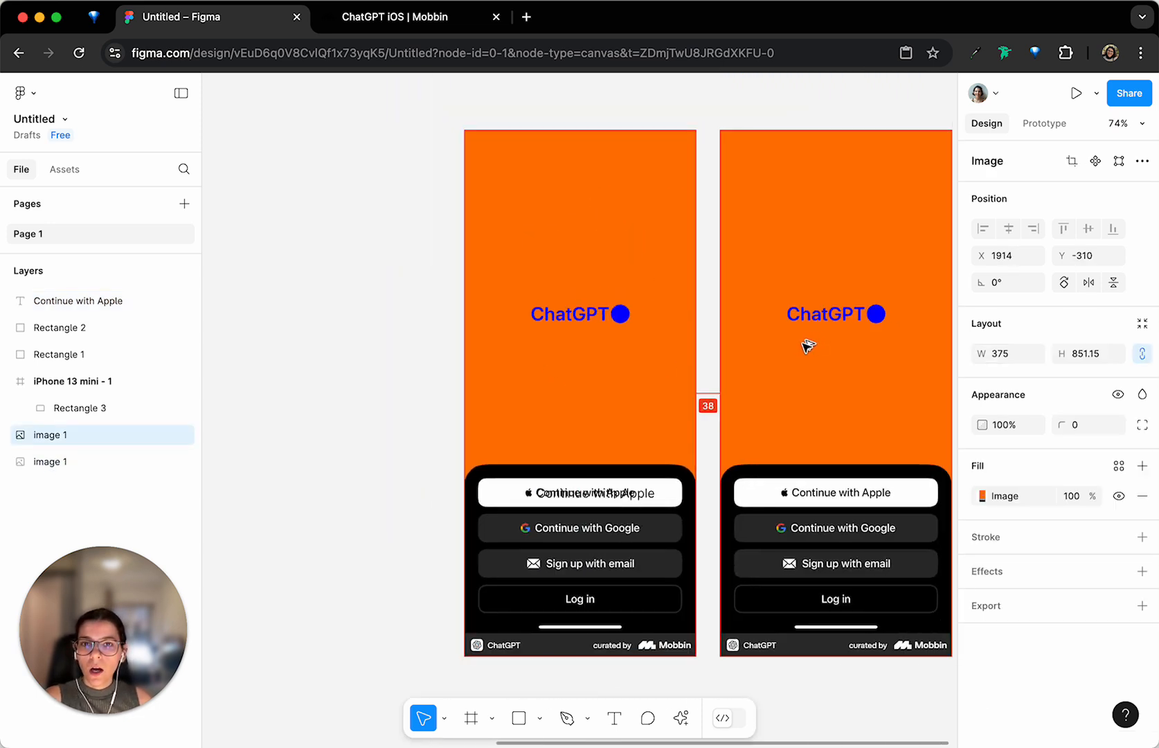
pyautogui.moveTo(982, 425); pyautogui.dragTo(811, 422)
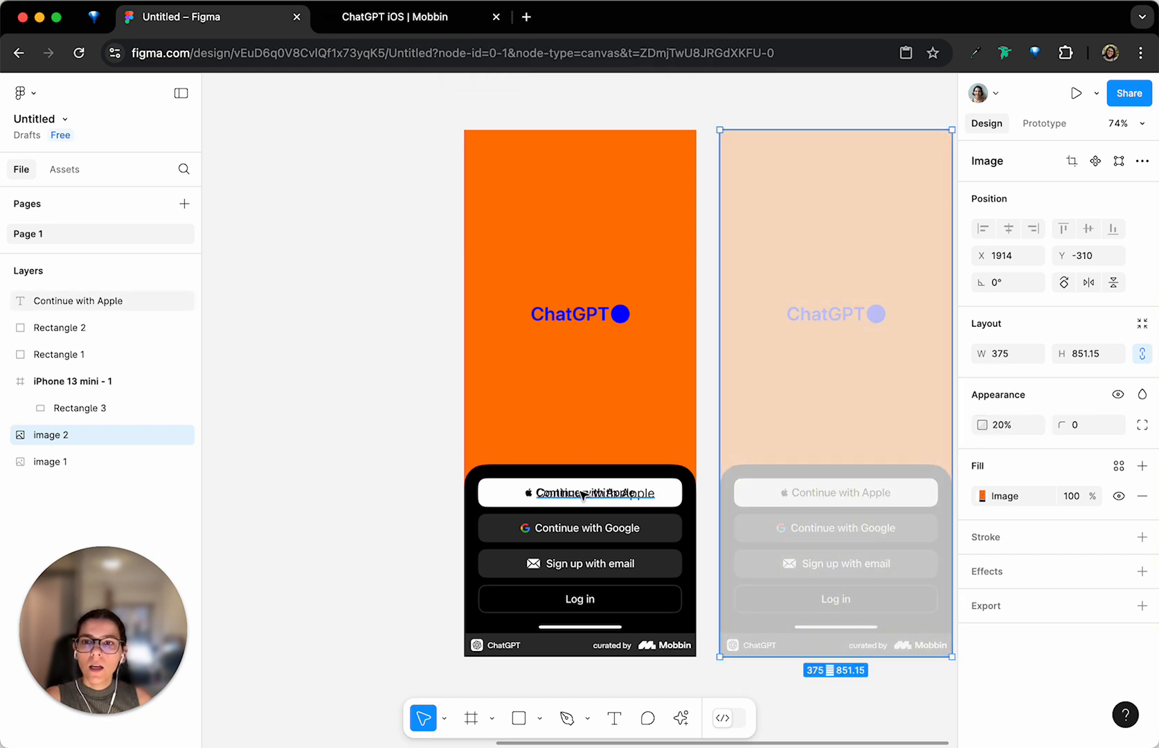
# Move the "Continue with Apple" text onto the Apple button label of the faded reference copy
pyautogui.moveTo(584, 495); pyautogui.dragTo(826, 494)
pyautogui.scroll(5, 826, 494)
pyautogui.hscroll(3, 824, 494)
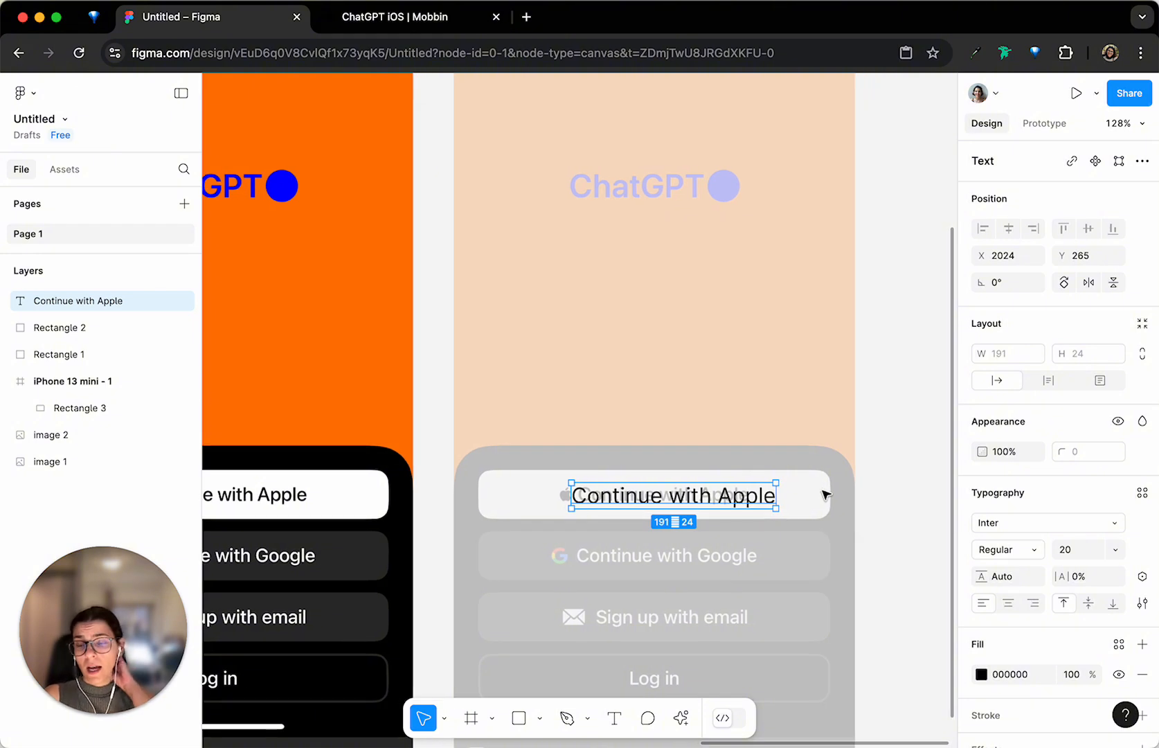
# Move the iPhone 13 mini frame closer to the original reference screenshot, to about X 1109, Y -310
pyautogui.scroll(-5, 826, 494)
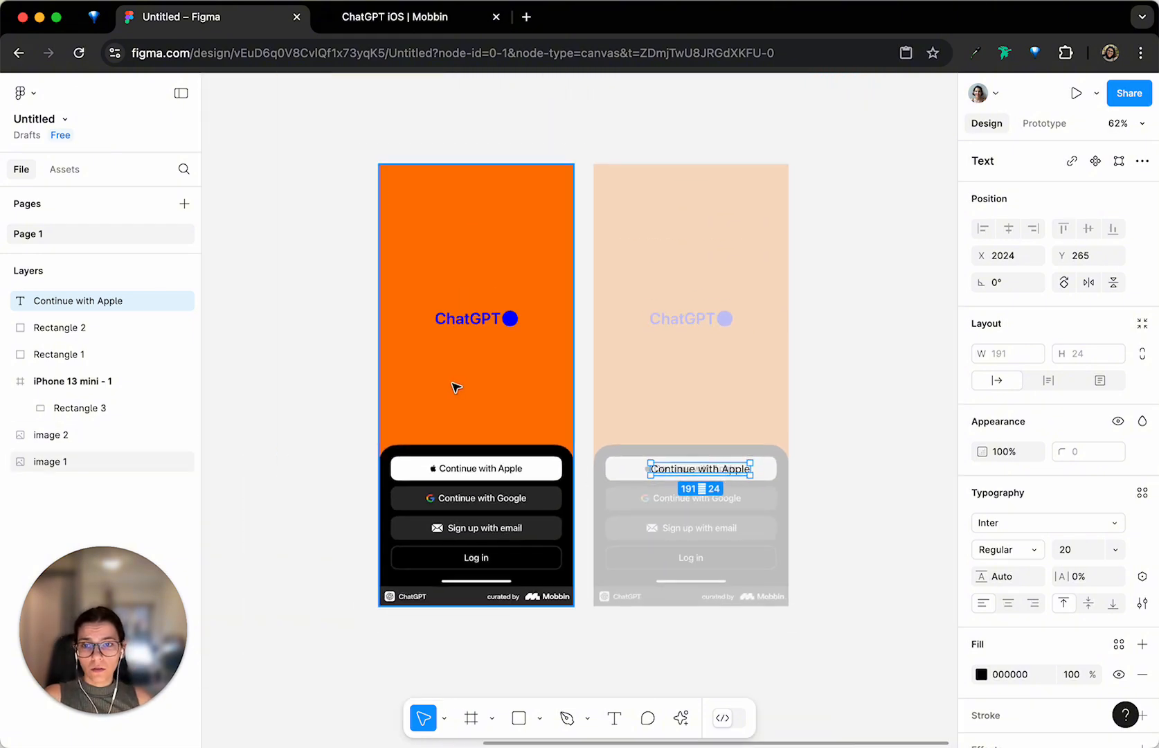
pyautogui.hscroll(-6, 453, 386)
pyautogui.moveTo(370, 181); pyautogui.dragTo(619, 182)
pyautogui.hscroll(5, 620, 183)
pyautogui.scroll(3, 823, 487)
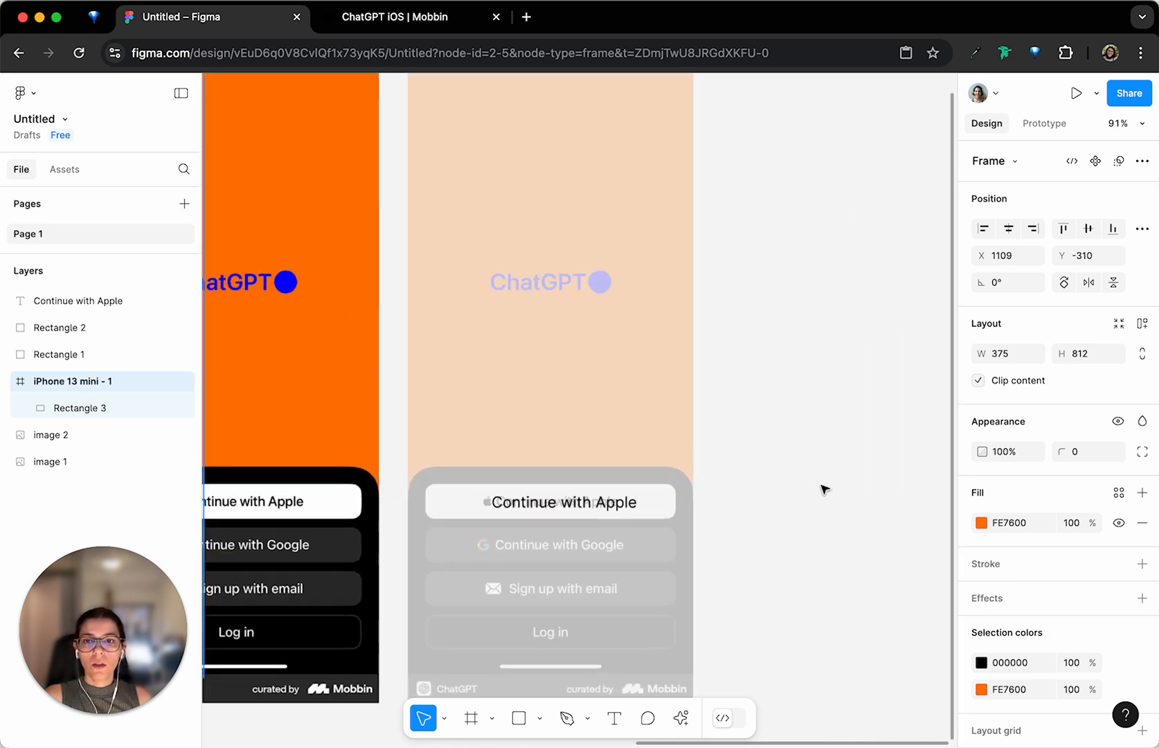
# Reduce the "Continue with Apple" text to font size 16 and align it over the faded Apple button label
pyautogui.hscroll(-3, 823, 487)
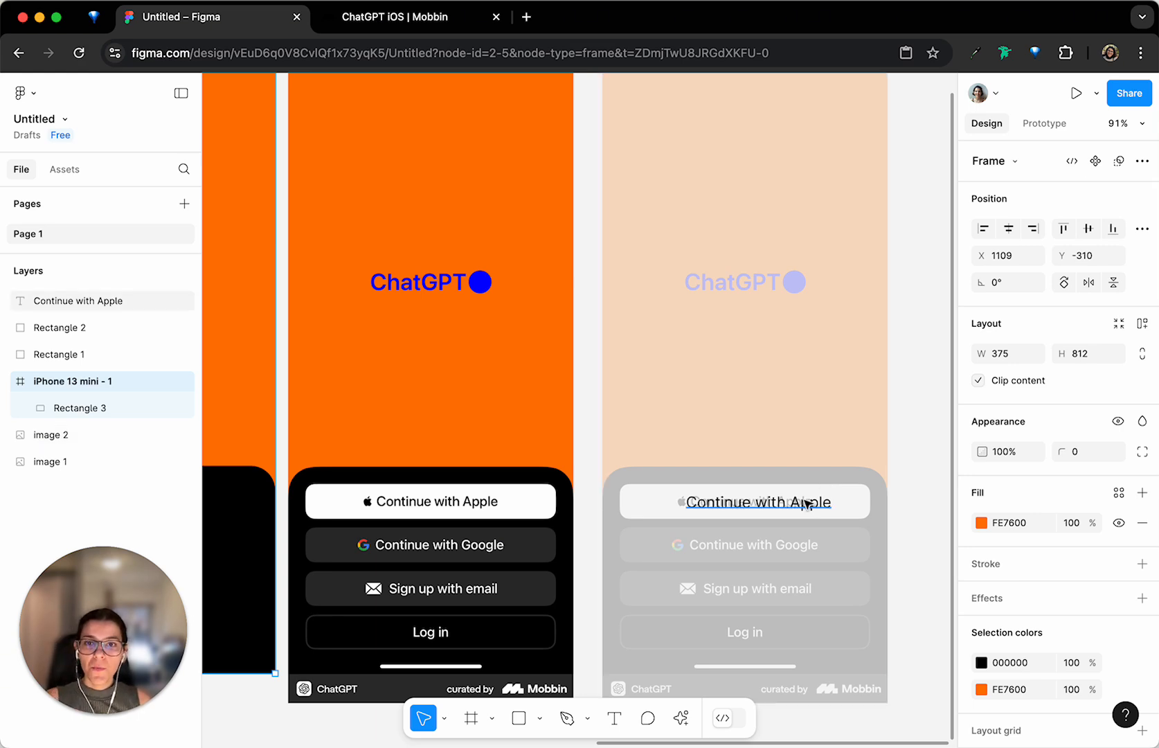
pyautogui.click(801, 504)
pyautogui.scroll(10, 773, 507)
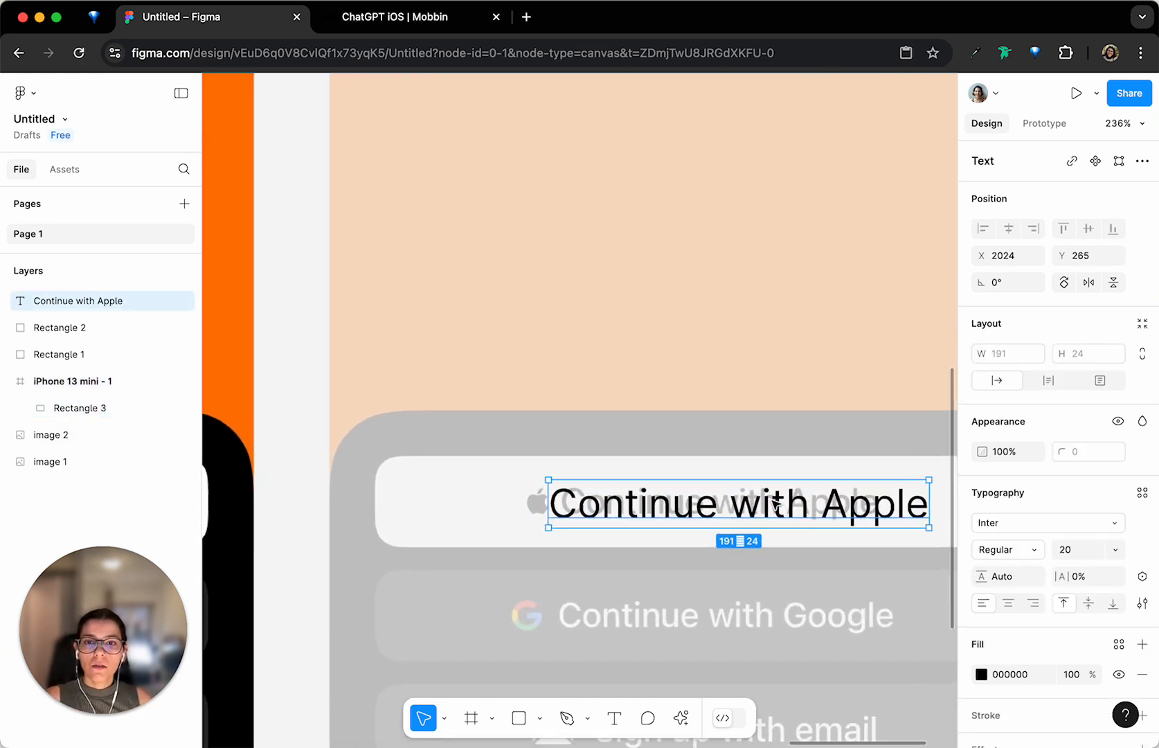
pyautogui.hscroll(2, 746, 478)
pyautogui.moveTo(635, 500)
pyautogui.mouseDown()
pyautogui.moveTo(660, 493)
pyautogui.moveTo(642, 496)
pyautogui.mouseUp()
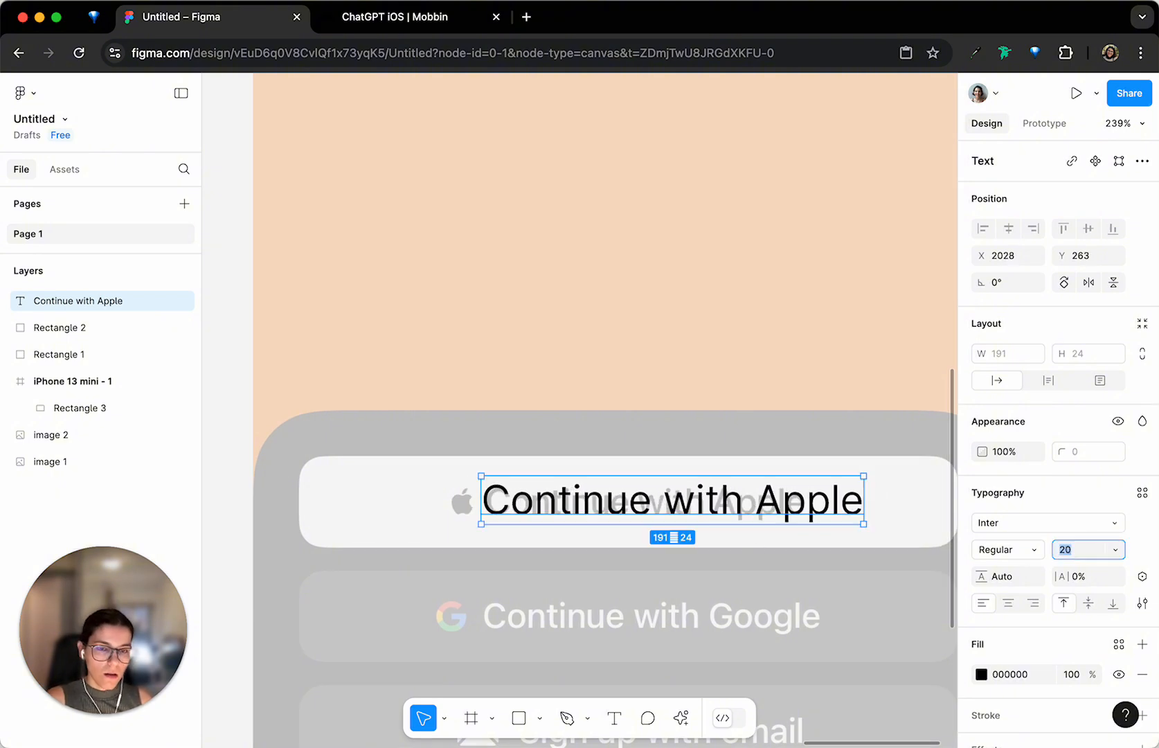
pyautogui.press('Down')
pyautogui.press('Down')
pyautogui.press('Down')
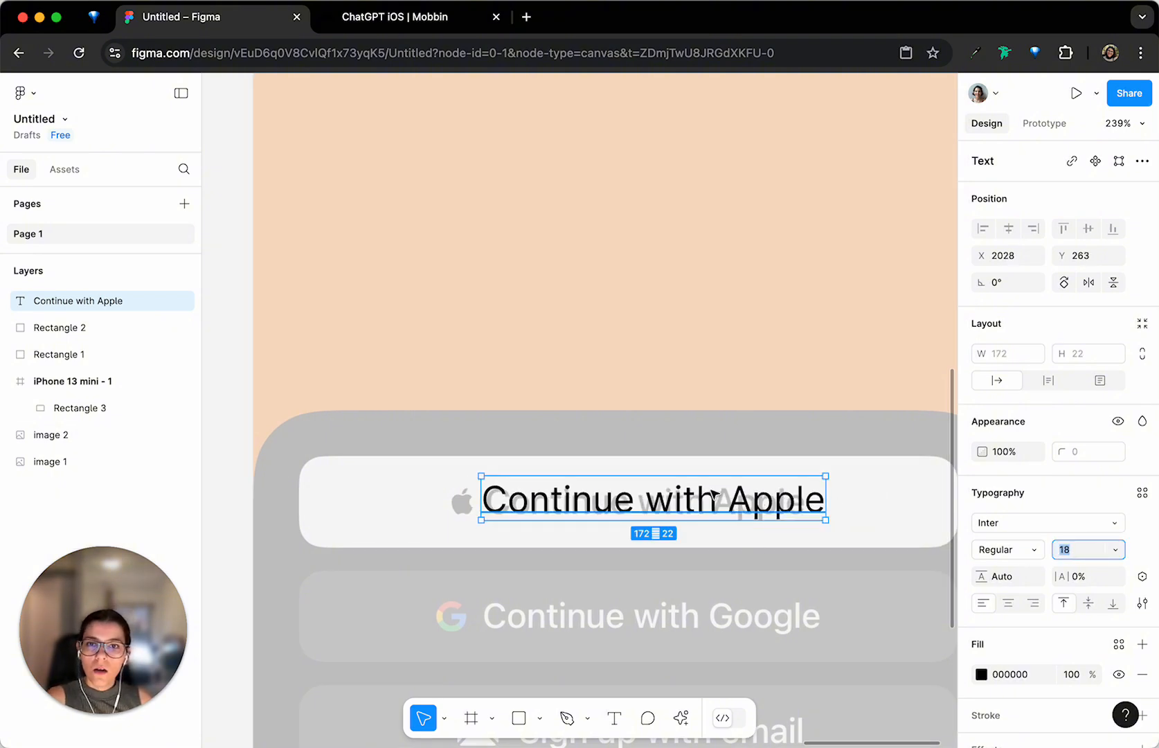
pyautogui.press('Down')
pyautogui.moveTo(699, 500); pyautogui.dragTo(707, 509)
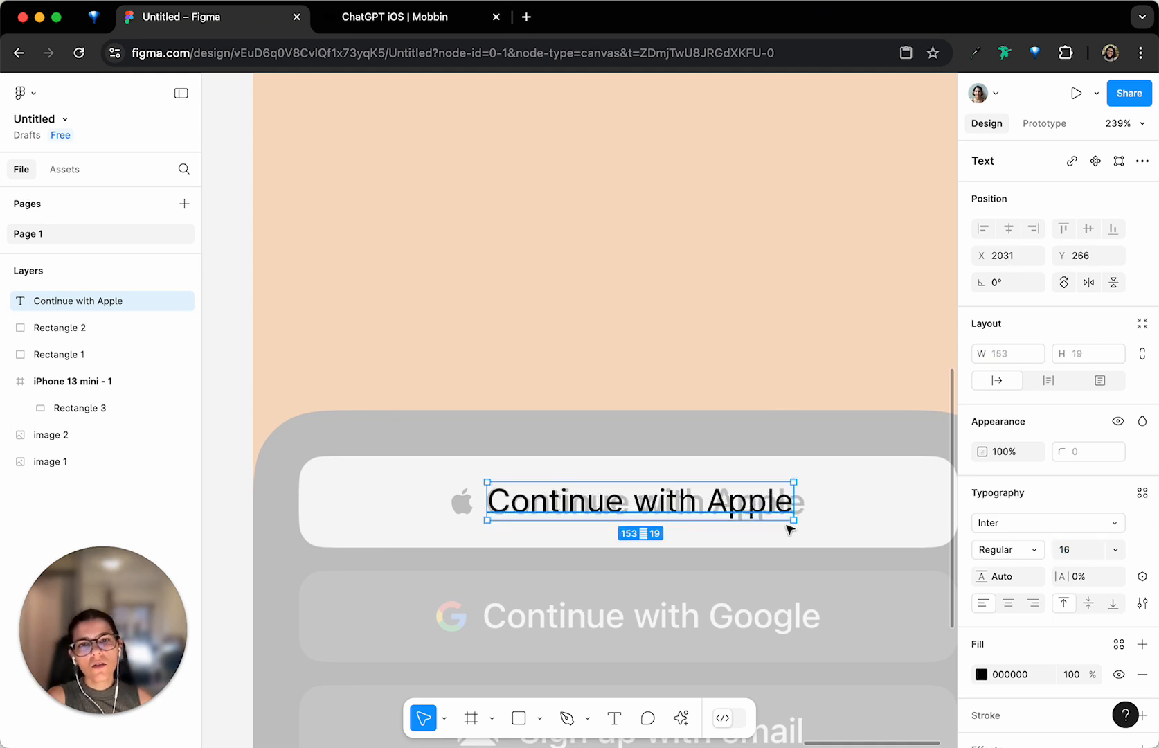
# Try font size 17 on the text and realign it with the faded label
pyautogui.click(1097, 558)
pyautogui.press('Up')
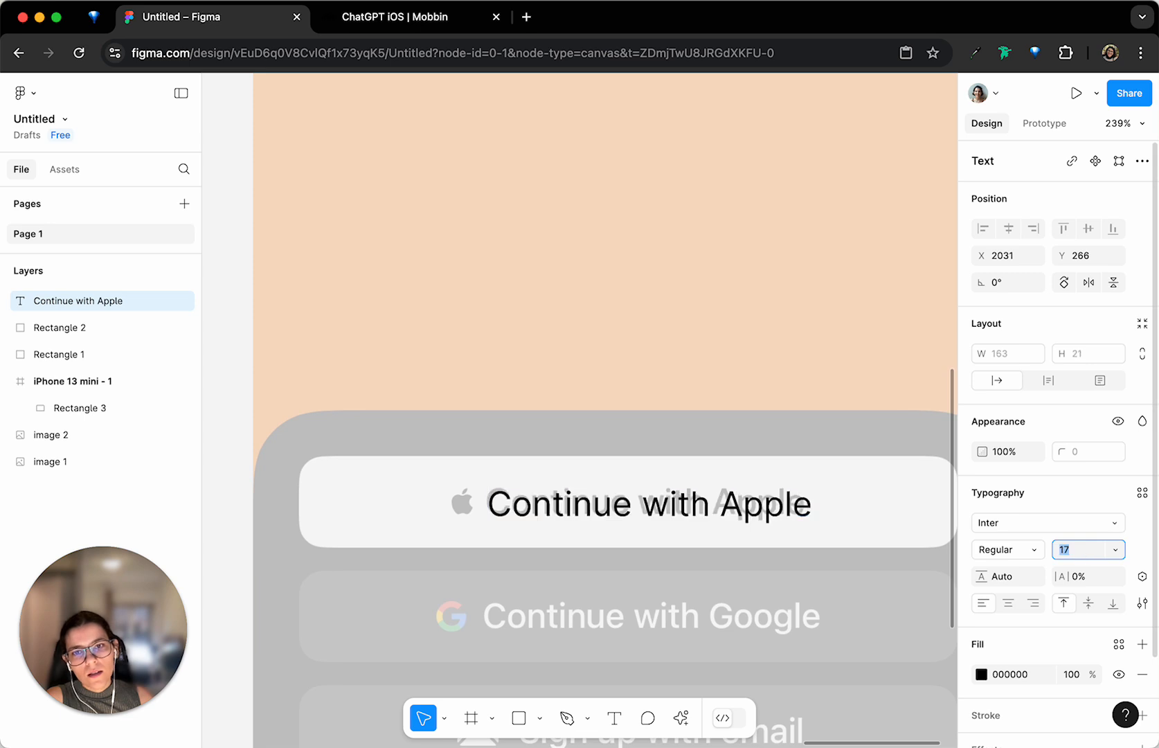
pyautogui.moveTo(724, 511); pyautogui.dragTo(721, 508)
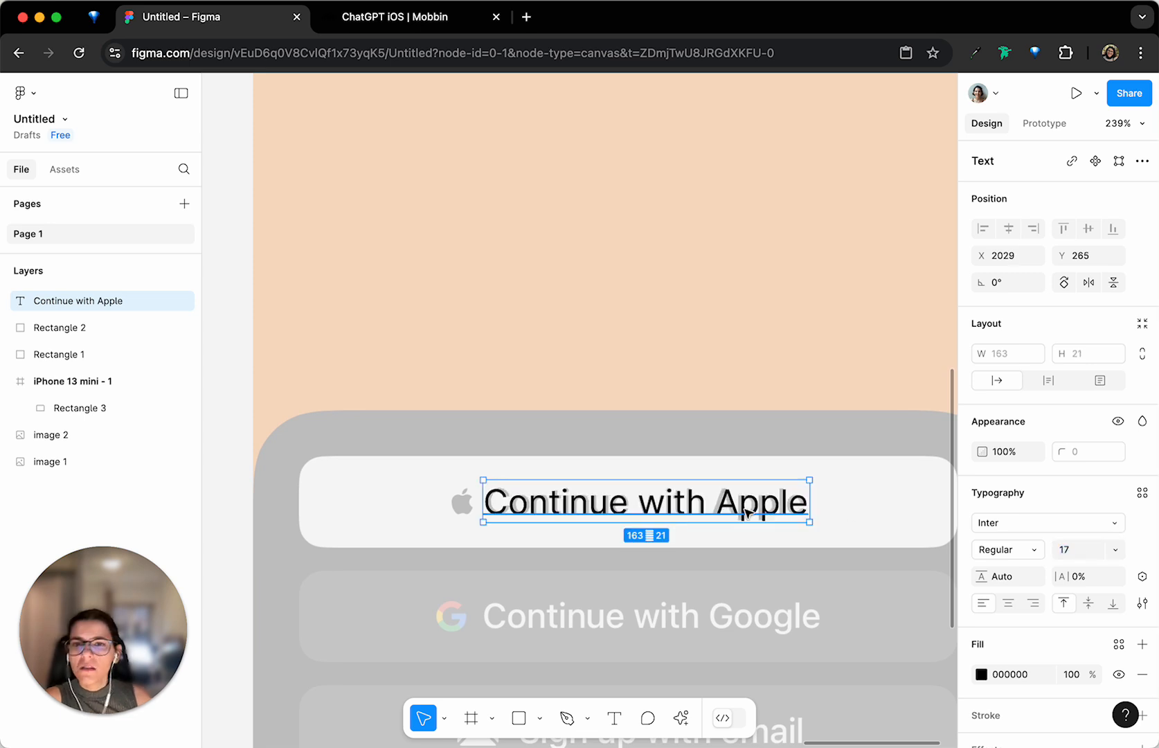
# Set the text's weight to Medium and font size to 16, positioned over the faded label at about X 2033, Y 266
pyautogui.click(1023, 554)
pyautogui.click(1020, 569)
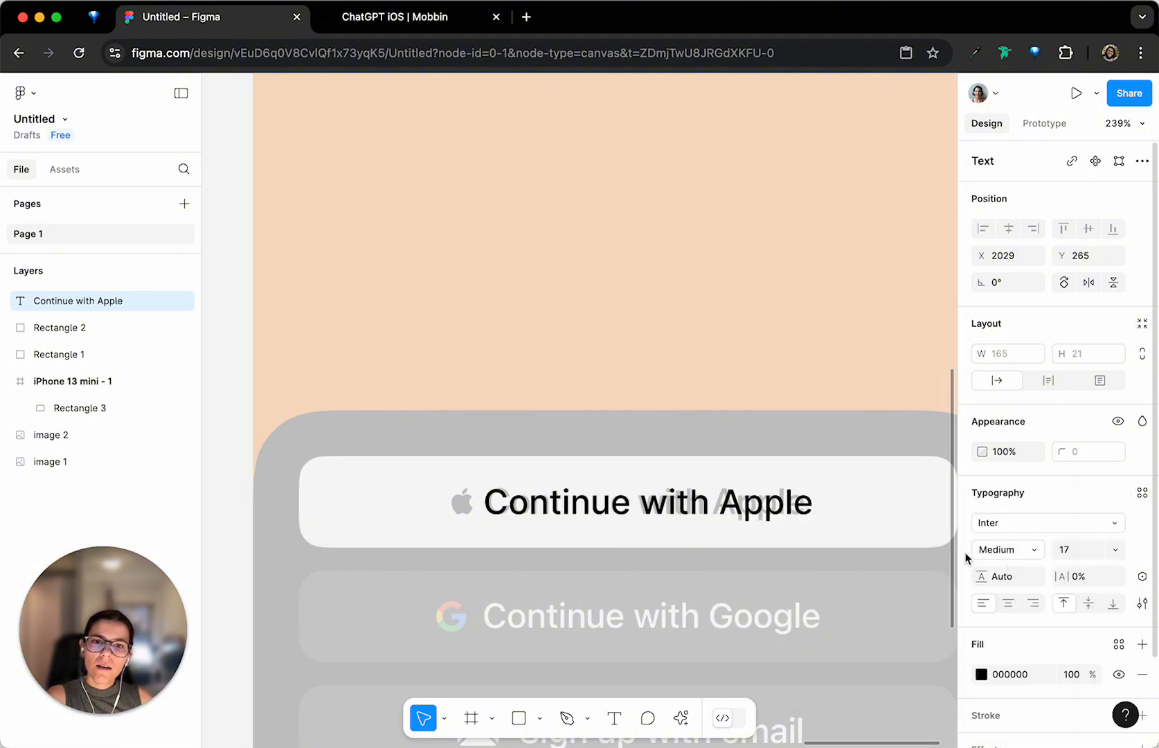
pyautogui.moveTo(713, 509); pyautogui.dragTo(743, 498)
pyautogui.click(1100, 554)
pyautogui.write('16')
pyautogui.press('Right')
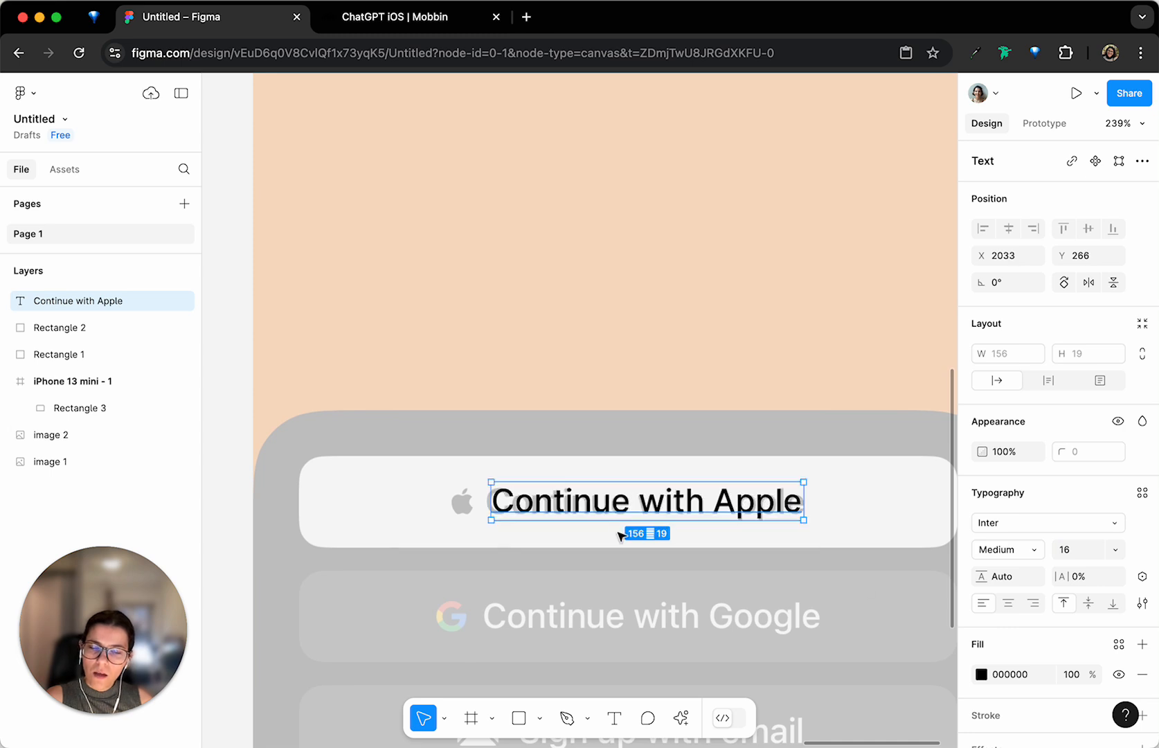
pyautogui.click(990, 552)
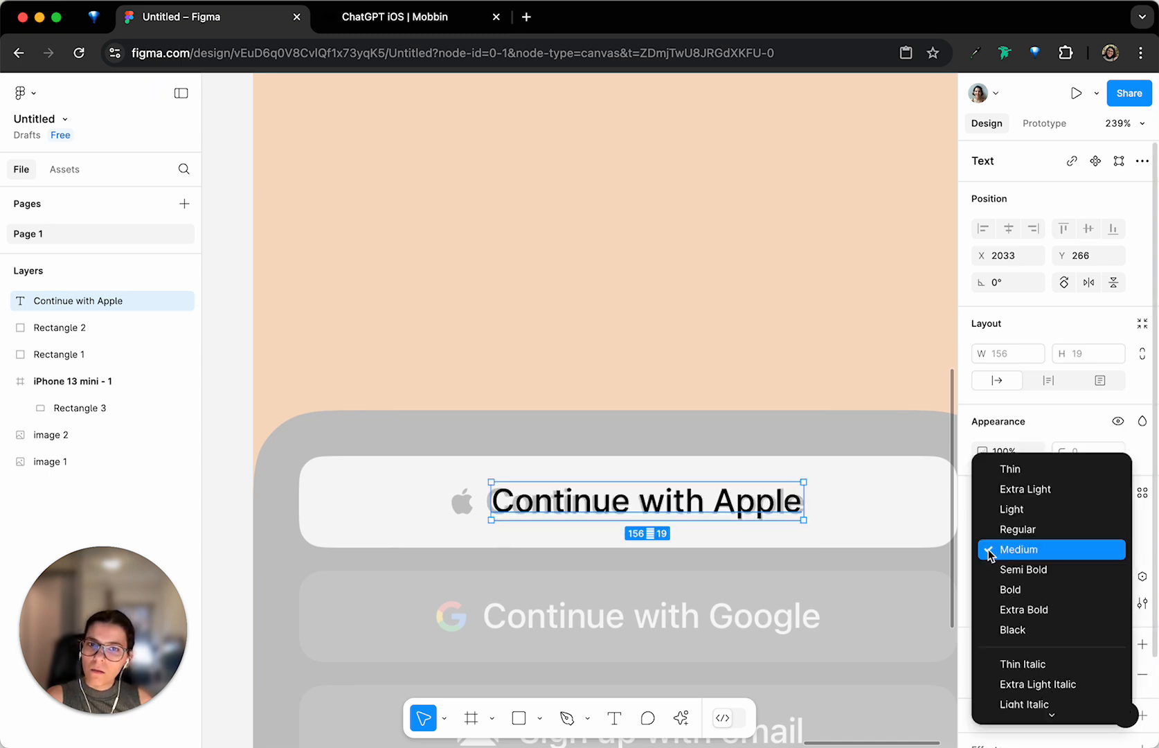
pyautogui.click(990, 552)
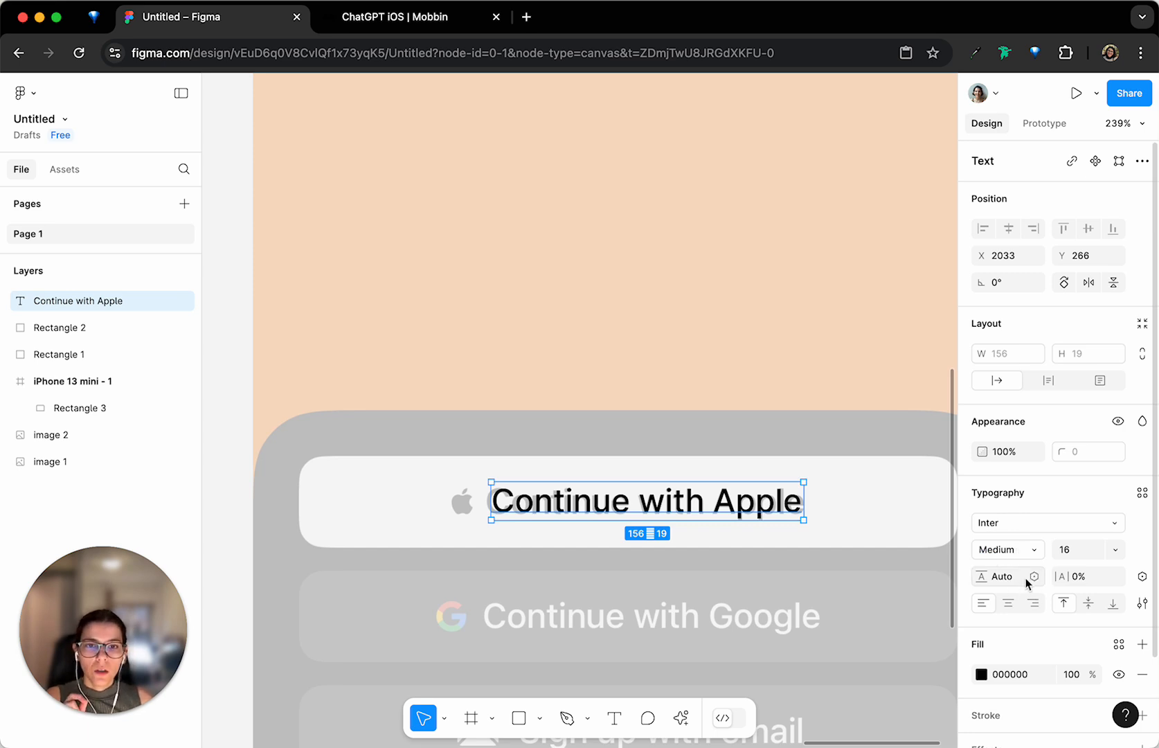
# Set the "Continue with Apple" text's letter spacing to 1% and realign it over the faded label at X 2031
pyautogui.click(1083, 579)
pyautogui.press('Up')
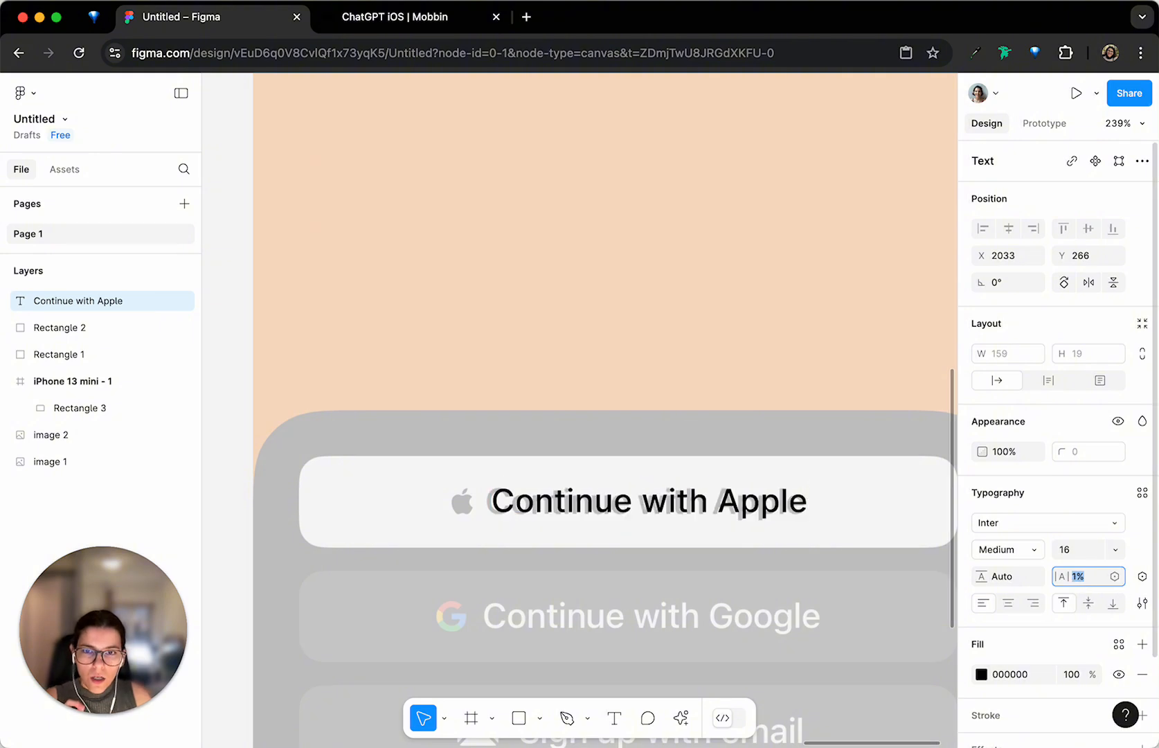
pyautogui.click(787, 507)
pyautogui.press('Left')
pyautogui.press('Left')
pyautogui.press('Left')
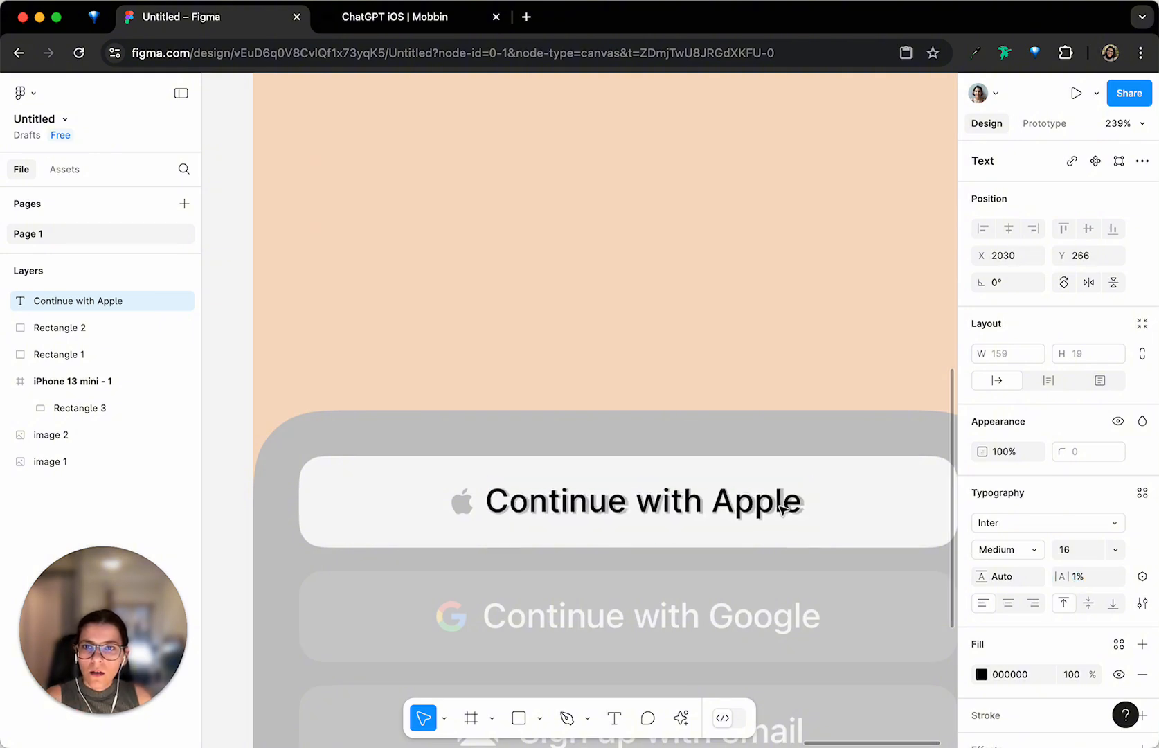
pyautogui.press('Right')
# Move the "Continue with Apple" text straight up, clear of the faded bottom sheet, to Y 160
pyautogui.scroll(-5, 786, 509)
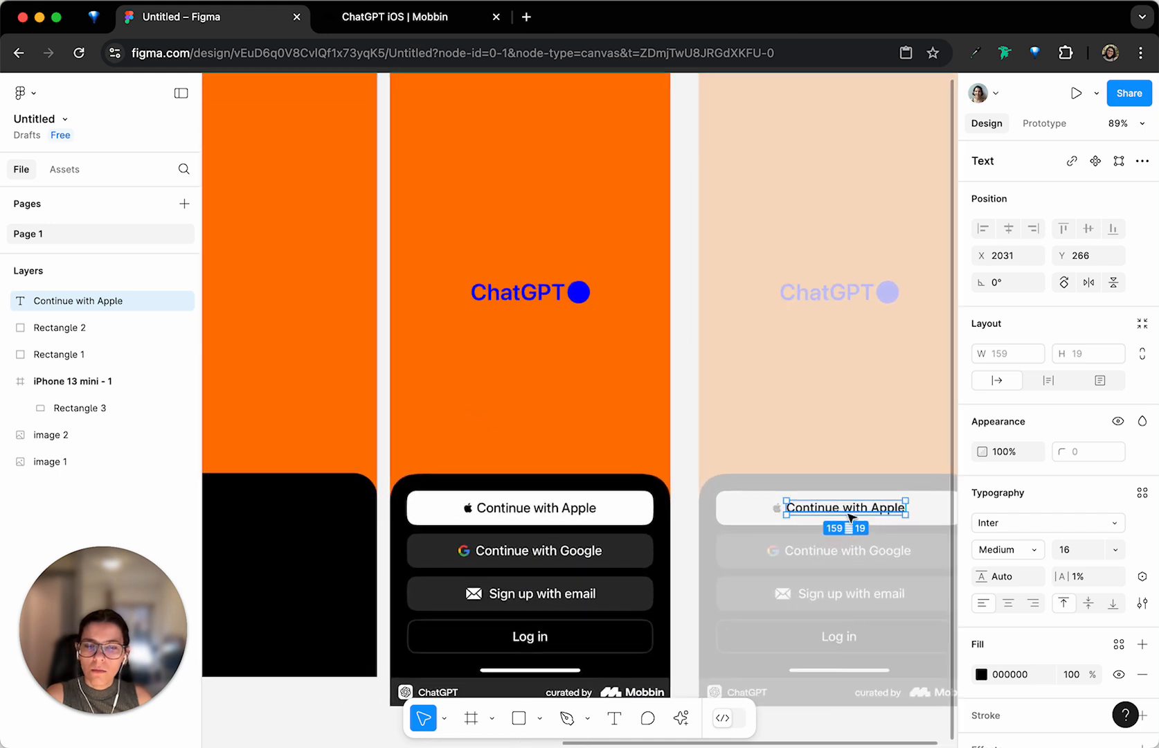
pyautogui.hscroll(3, 831, 516)
pyautogui.scroll(1, 831, 516)
pyautogui.moveTo(733, 507); pyautogui.dragTo(728, 429)
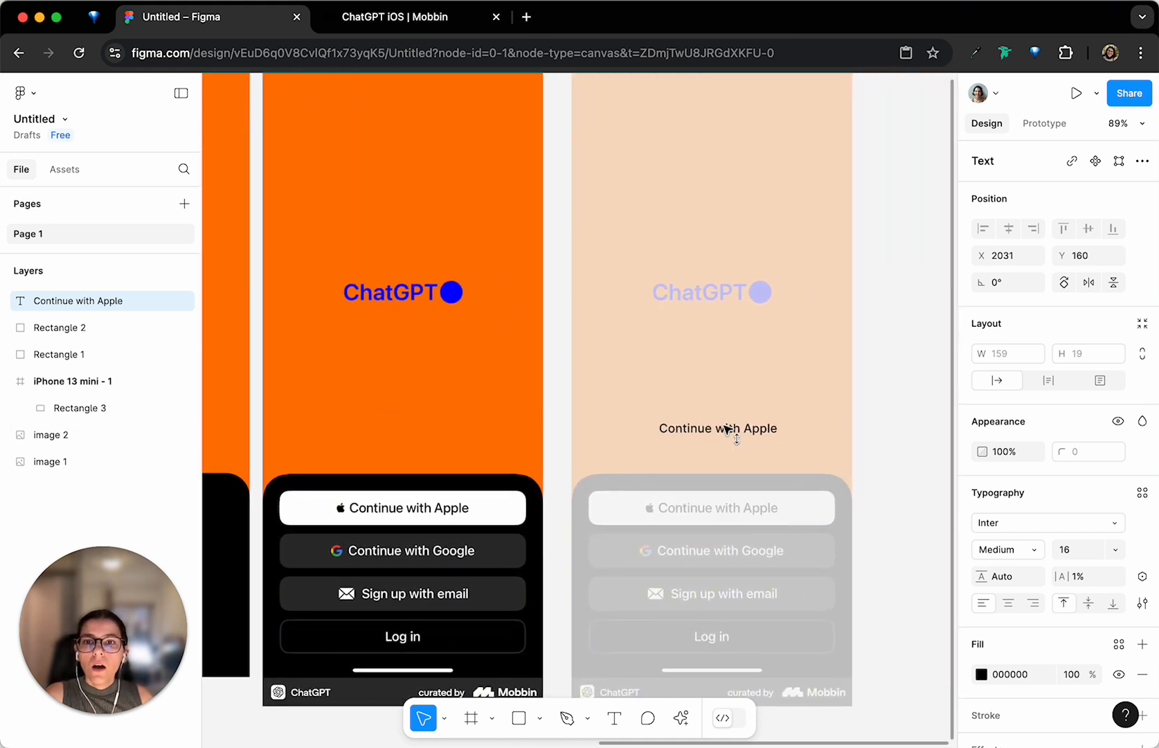
pyautogui.click(883, 455)
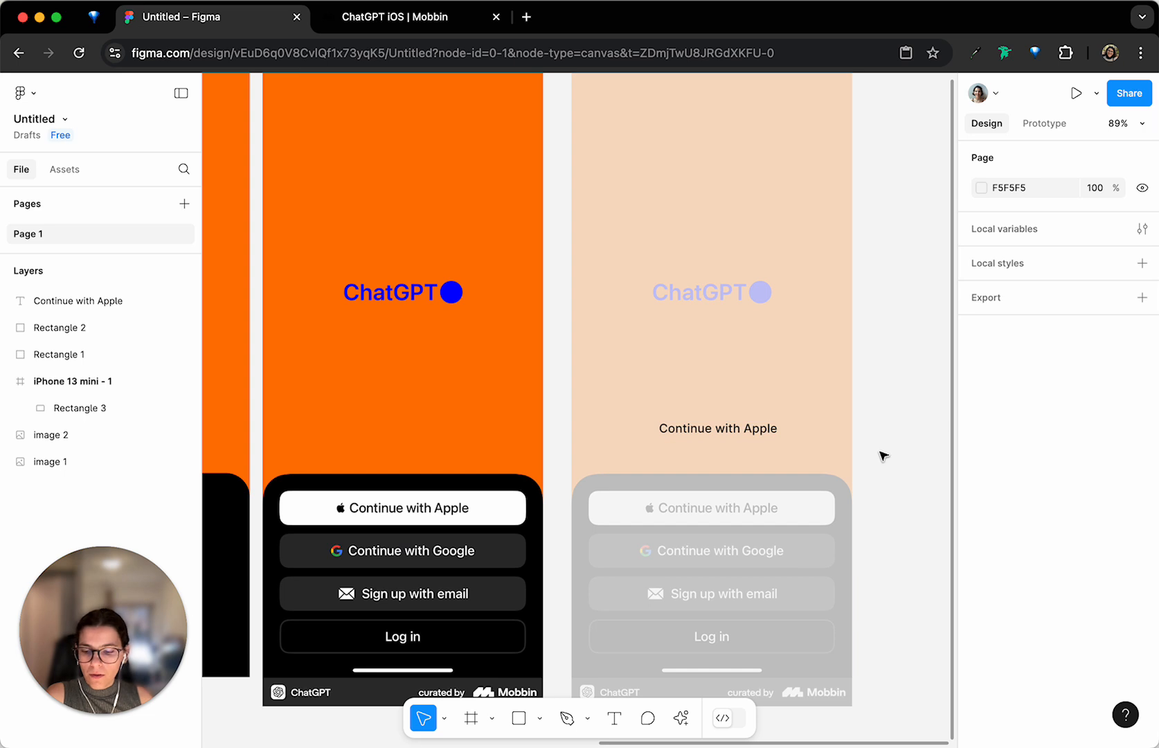
# Draw a rectangle of about 326 × 48 over the faded Apple button and fill it with white sampled from the reference button
pyautogui.press('r')
pyautogui.moveTo(590, 491)
pyautogui.mouseDown()
pyautogui.moveTo(806, 534)
pyautogui.moveTo(835, 527)
pyautogui.mouseUp()
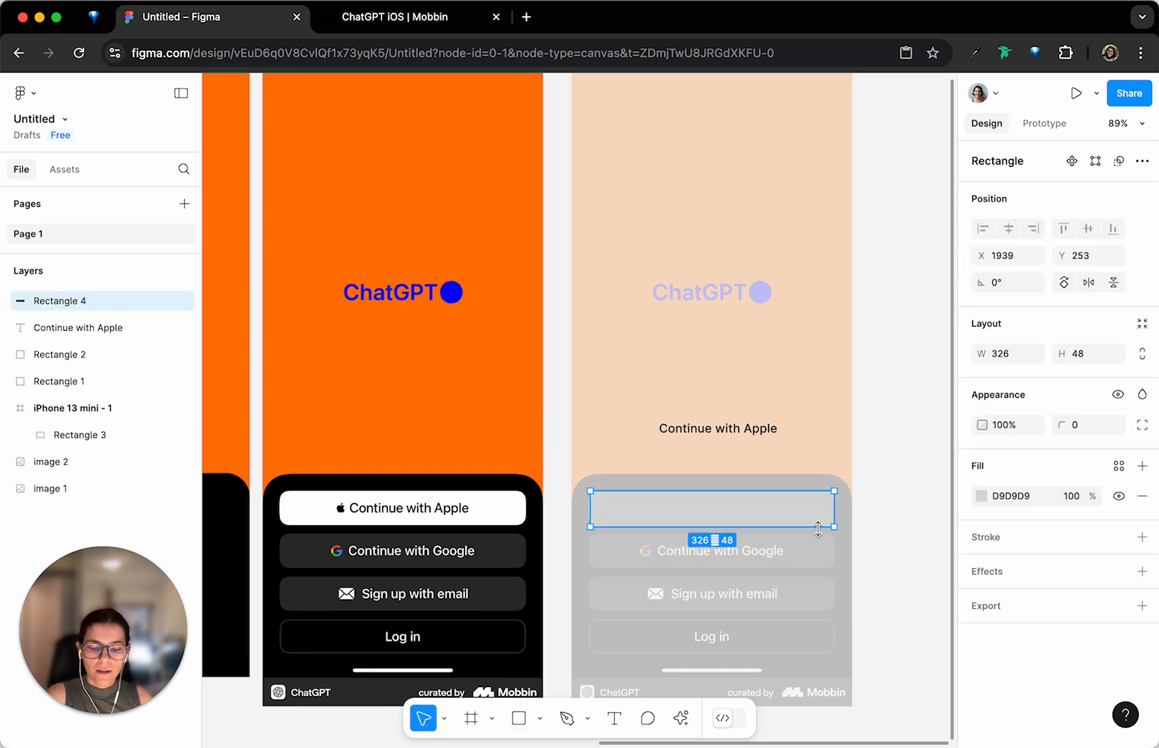
pyautogui.press('i')
pyautogui.click(301, 508)
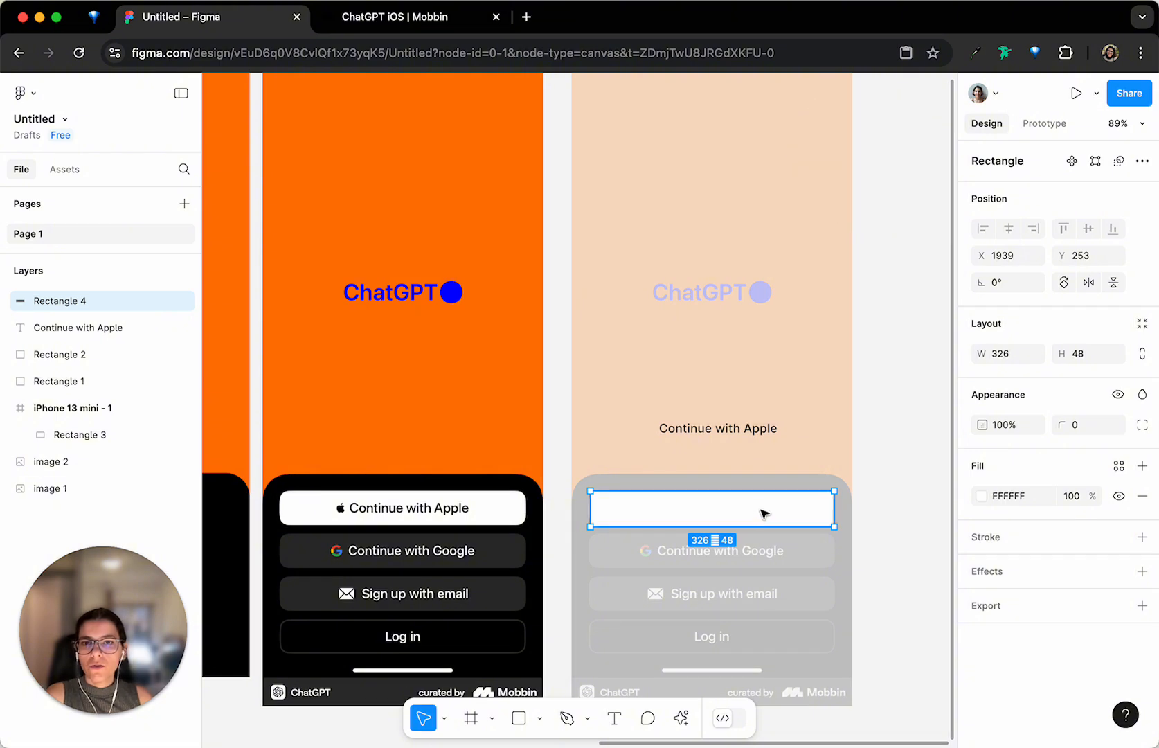
# Move the white rectangle and the "Continue with Apple" text onto the empty canvas beside the faded screen
pyautogui.moveTo(764, 514); pyautogui.dragTo(879, 456)
pyautogui.moveTo(551, 429); pyautogui.dragTo(878, 440)
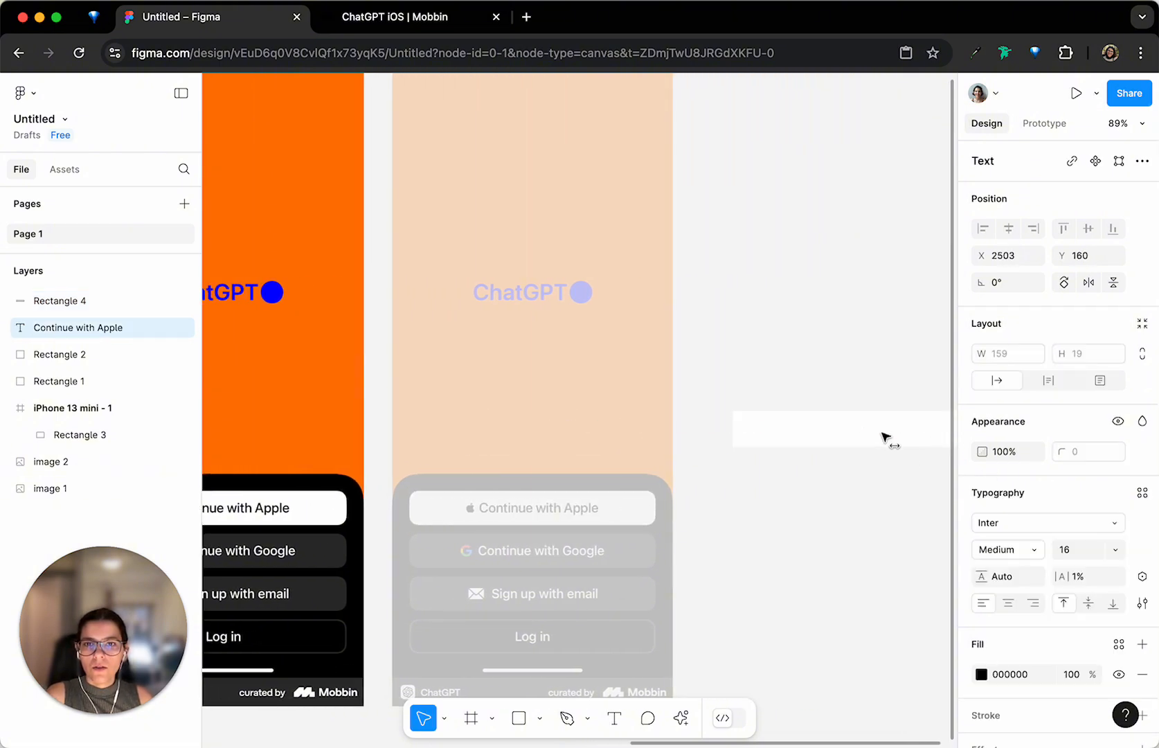
pyautogui.click(937, 249)
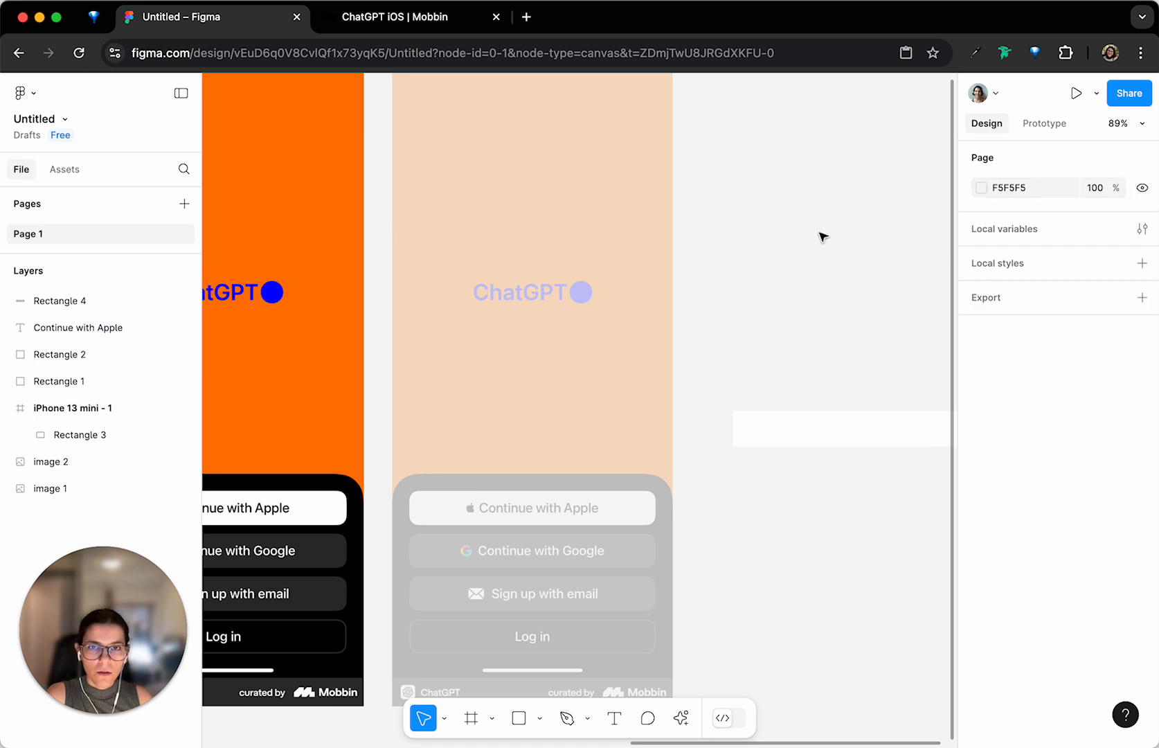
# Set the page background to dark grey 4E4E4E
pyautogui.click(981, 188)
pyautogui.moveTo(794, 279); pyautogui.dragTo(746, 353)
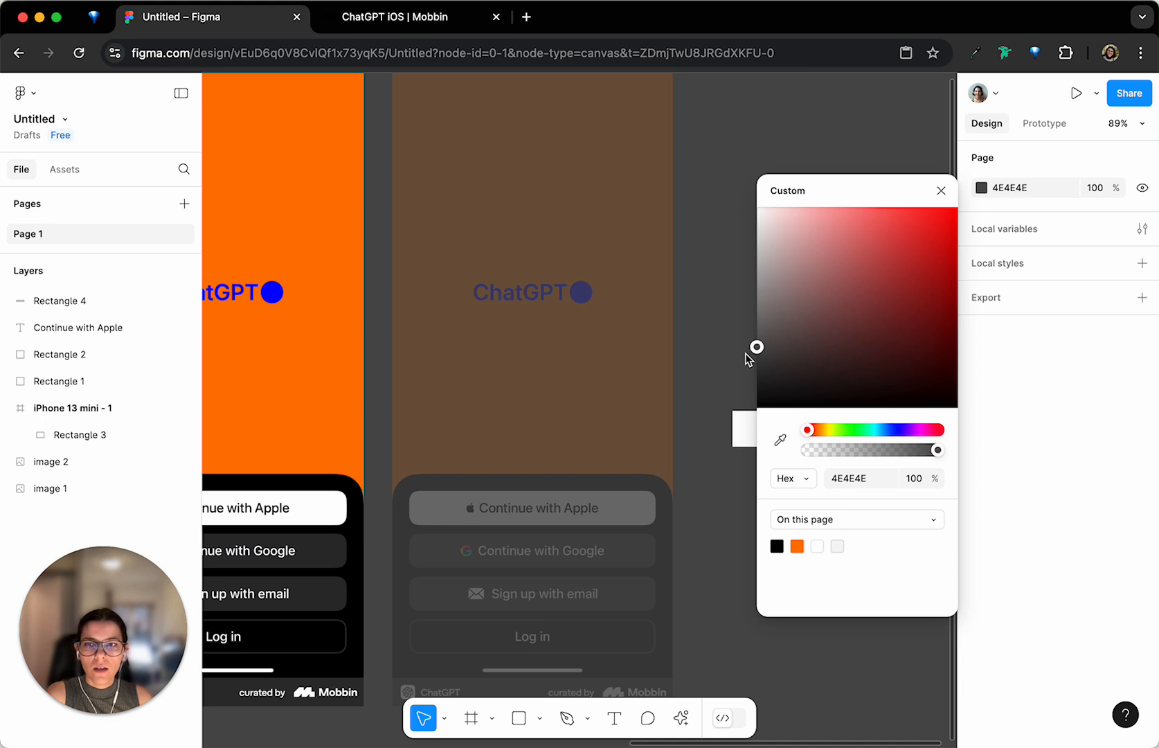
pyautogui.click(730, 370)
# Send the white rectangle to the back and centre the "Continue with Apple" text on it at X 2452, Y 160
pyautogui.hscroll(5, 748, 402)
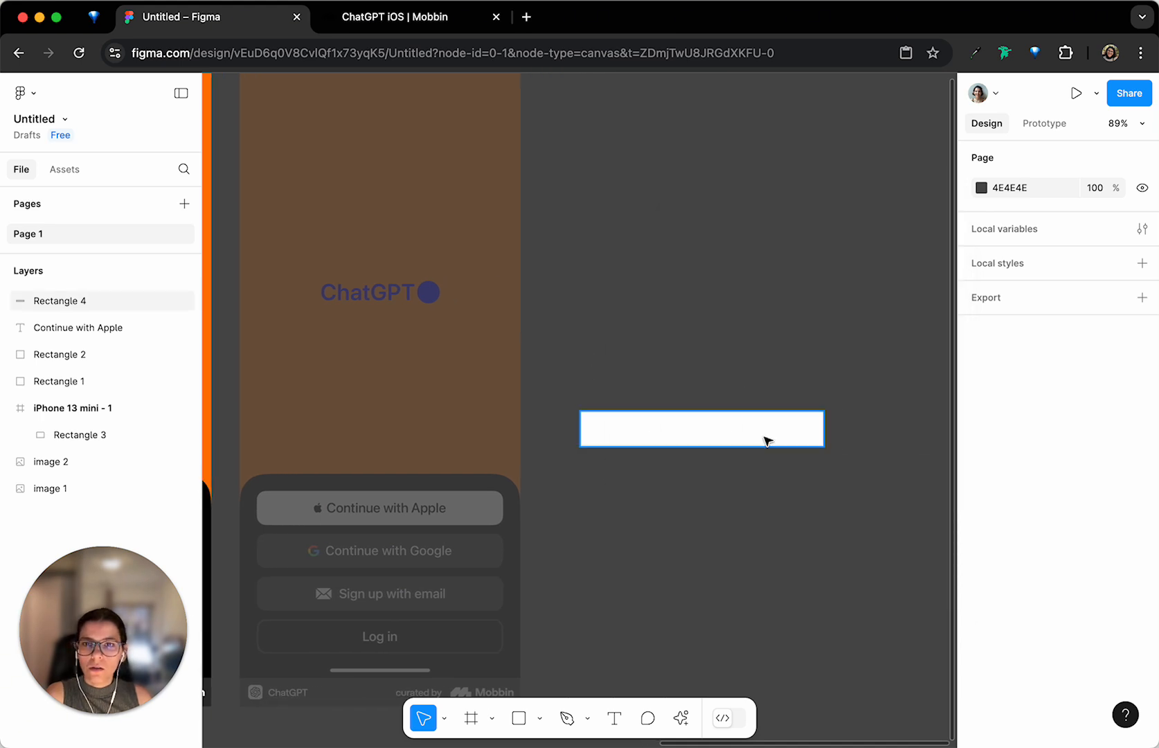
pyautogui.click(792, 420)
pyautogui.rightClick(792, 422)
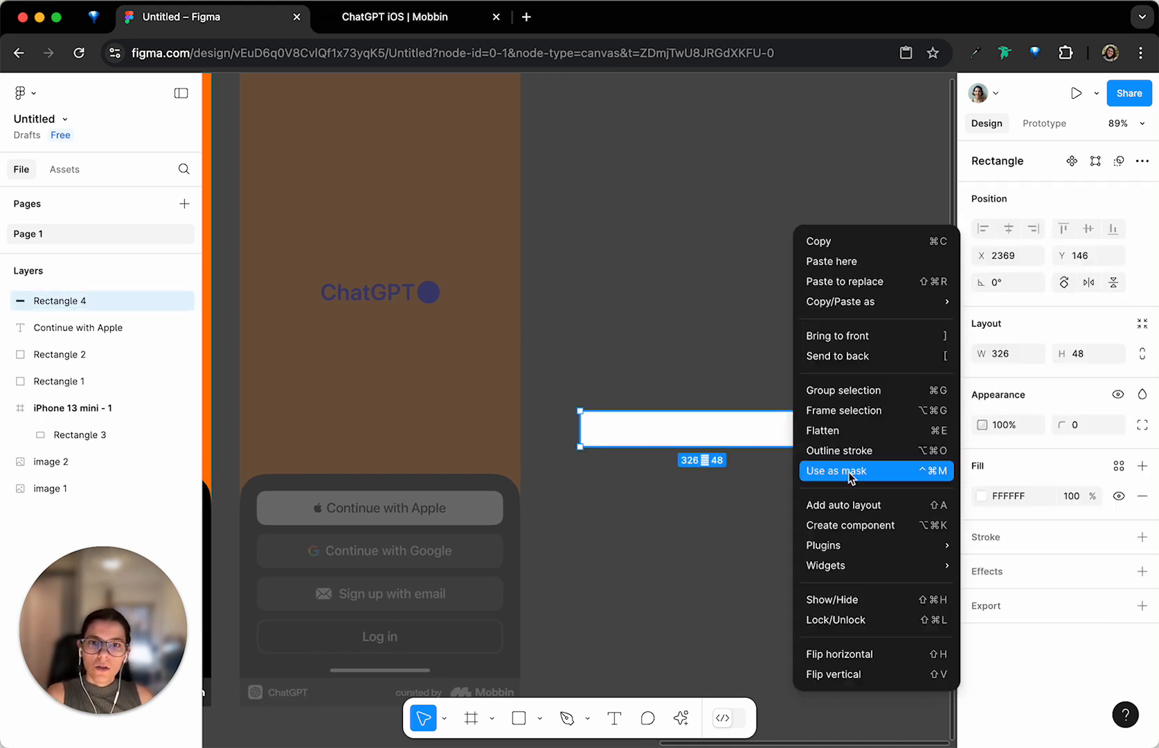
pyautogui.click(899, 355)
pyautogui.click(716, 431)
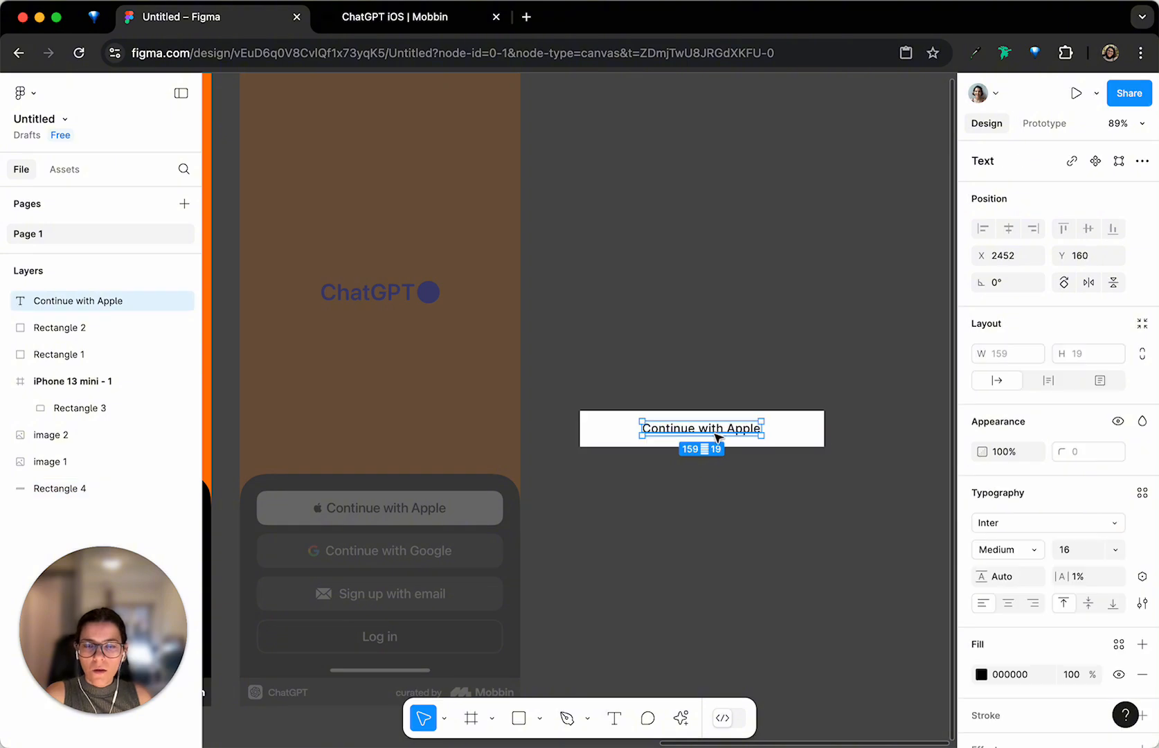
pyautogui.moveTo(717, 437); pyautogui.dragTo(714, 435)
pyautogui.click(878, 476)
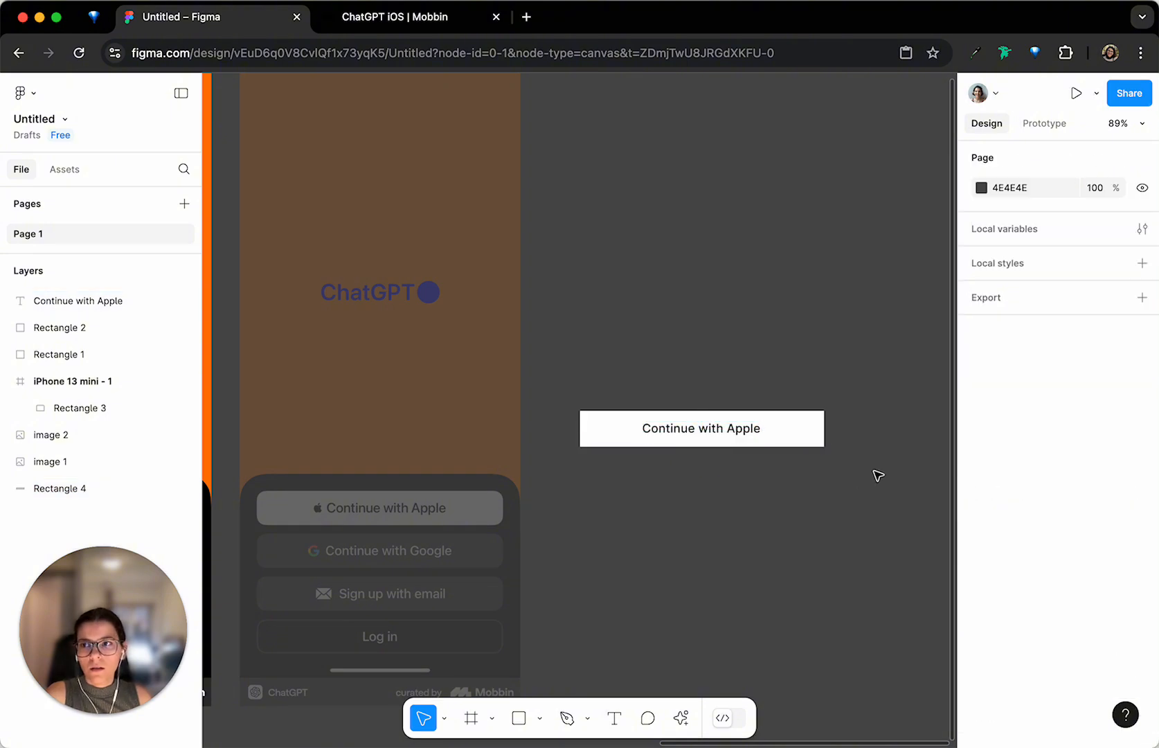
# Combine the white rectangle and the "Continue with Apple" text into an auto layout frame and expand its layer
pyautogui.moveTo(875, 470); pyautogui.dragTo(889, 494)
pyautogui.click(567, 351)
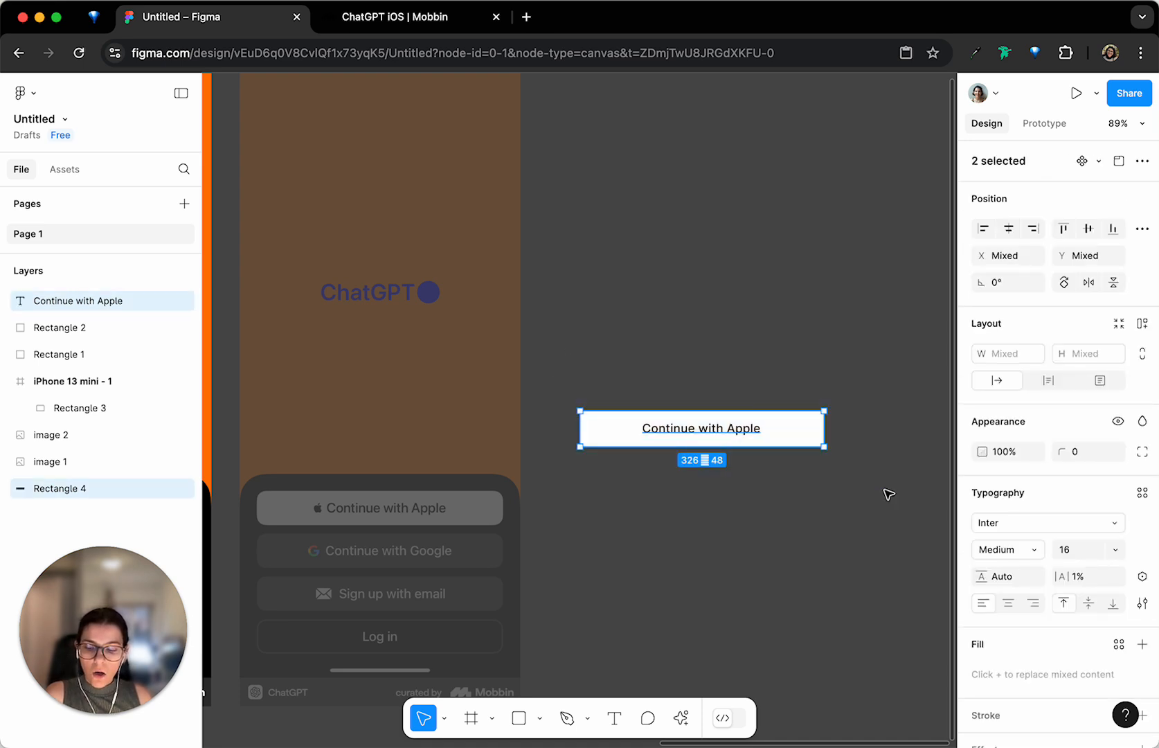
pyautogui.hotkey('shift', 'a')
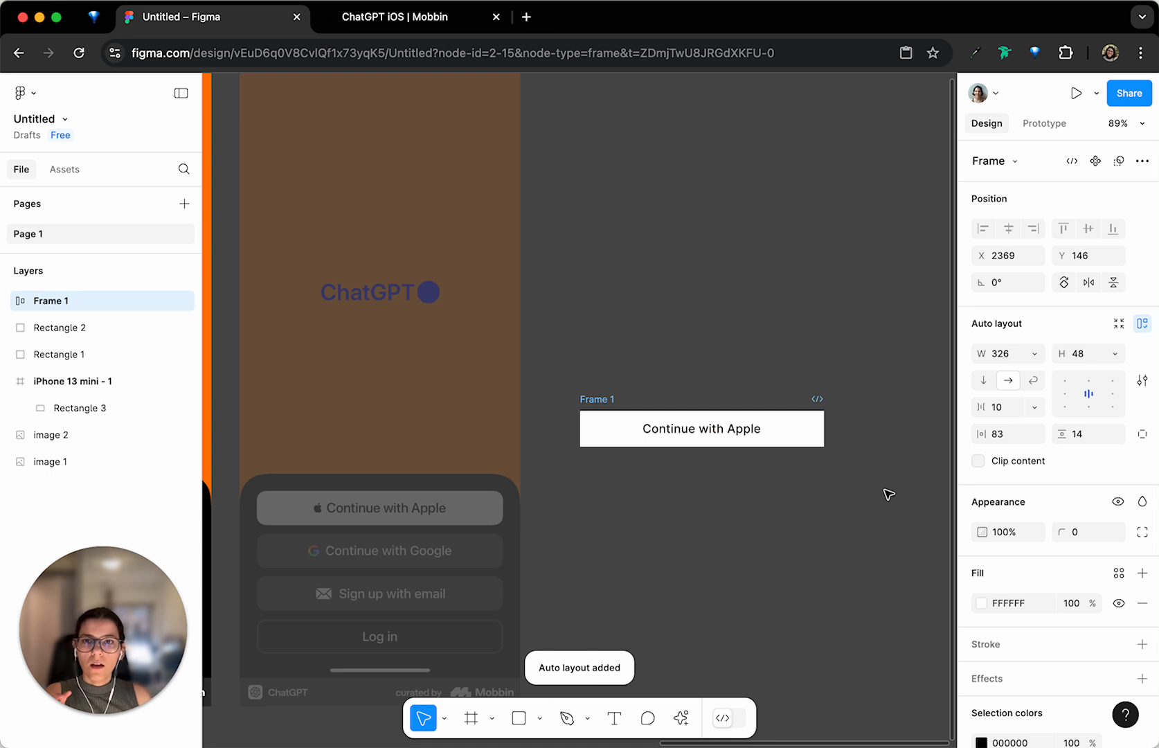
pyautogui.hscroll(1, 889, 495)
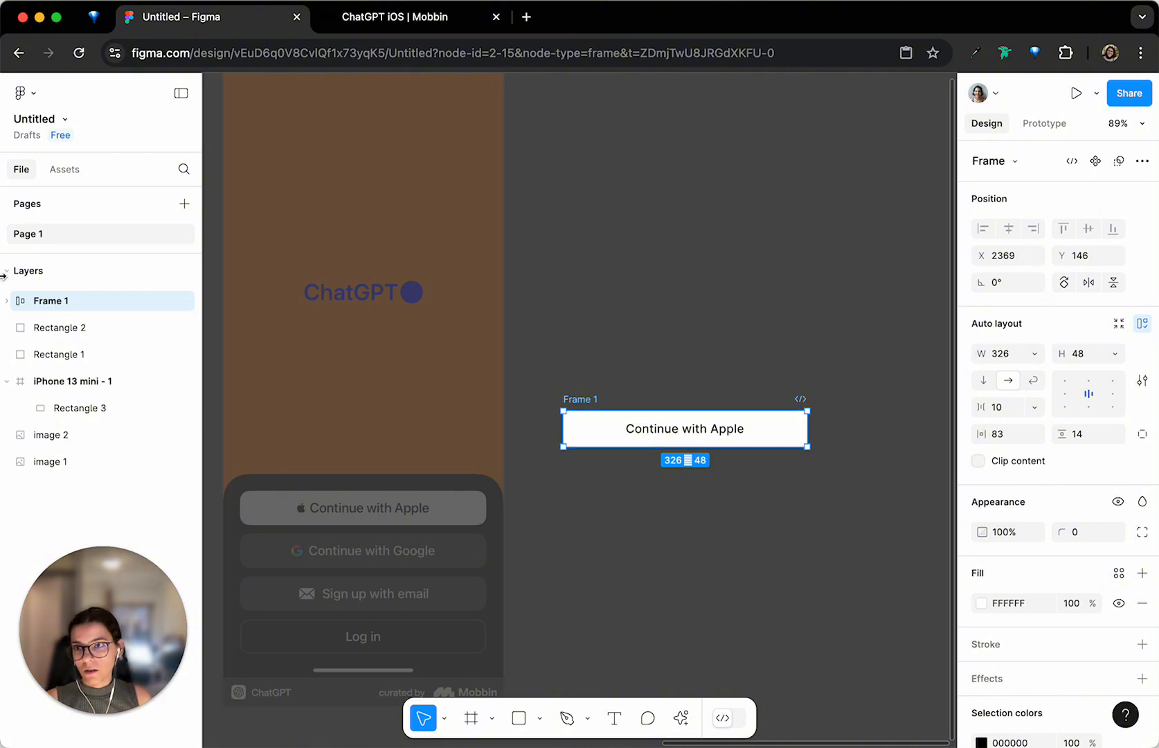
pyautogui.click(7, 301)
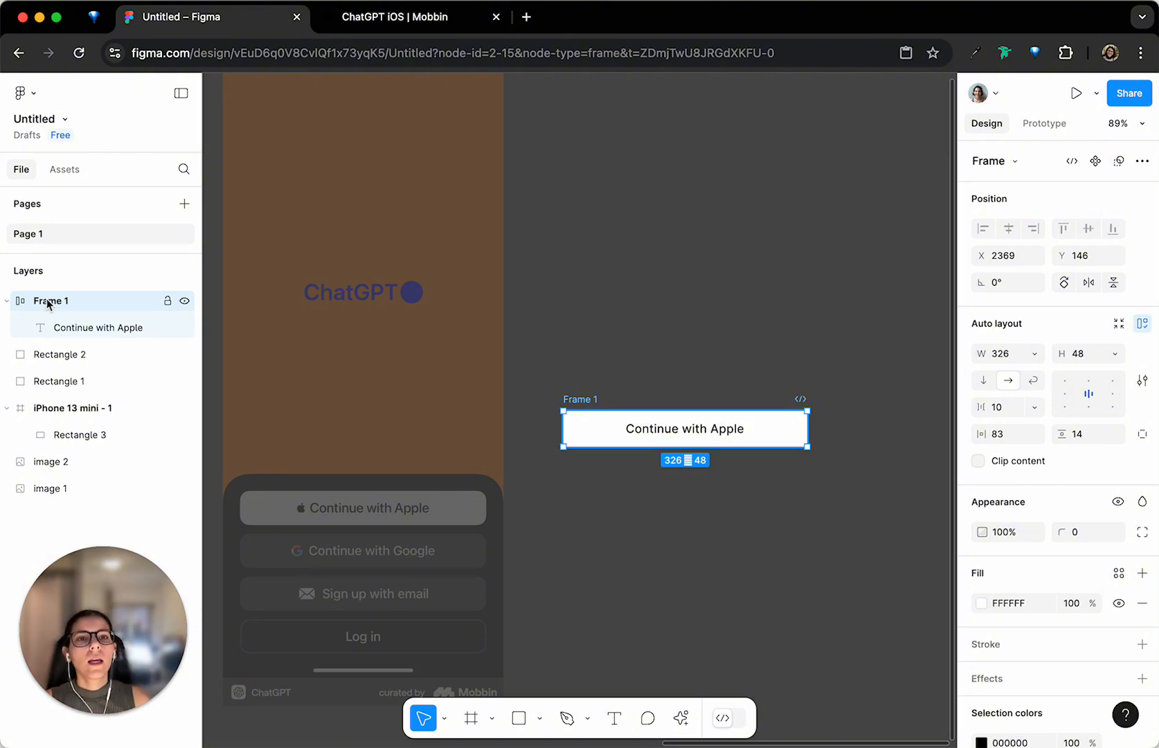
pyautogui.click(559, 258)
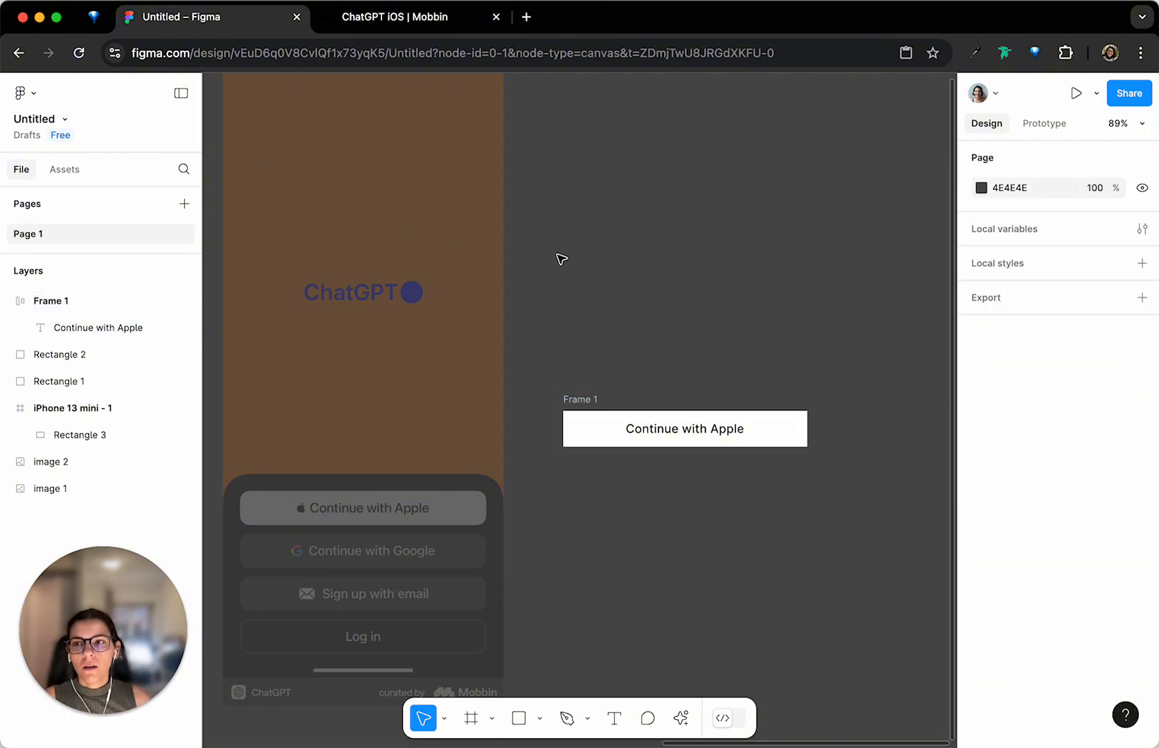
# Undo the auto layout so that the text and the white rectangle are separate layers
pyautogui.press('super+z')
pyautogui.press('super+shift+g')
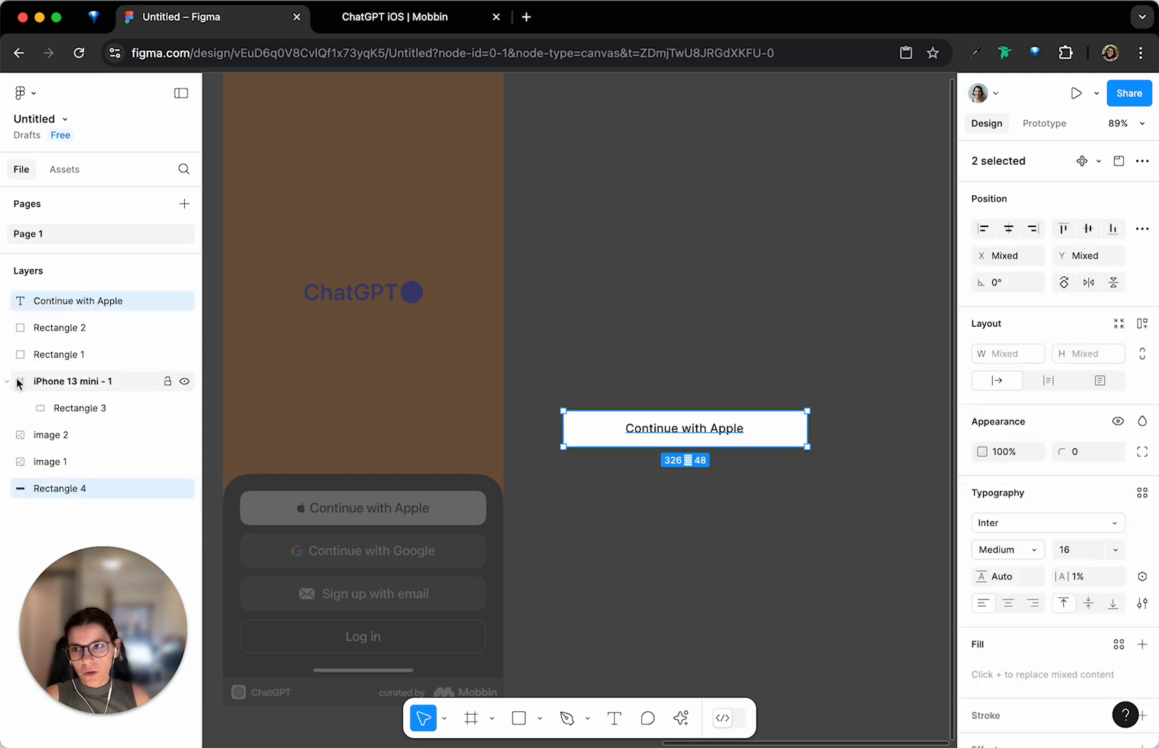
pyautogui.press('Escape')
# Examine the white rectangle's height and how the rectangle and text are listed as separate layers
pyautogui.click(591, 432)
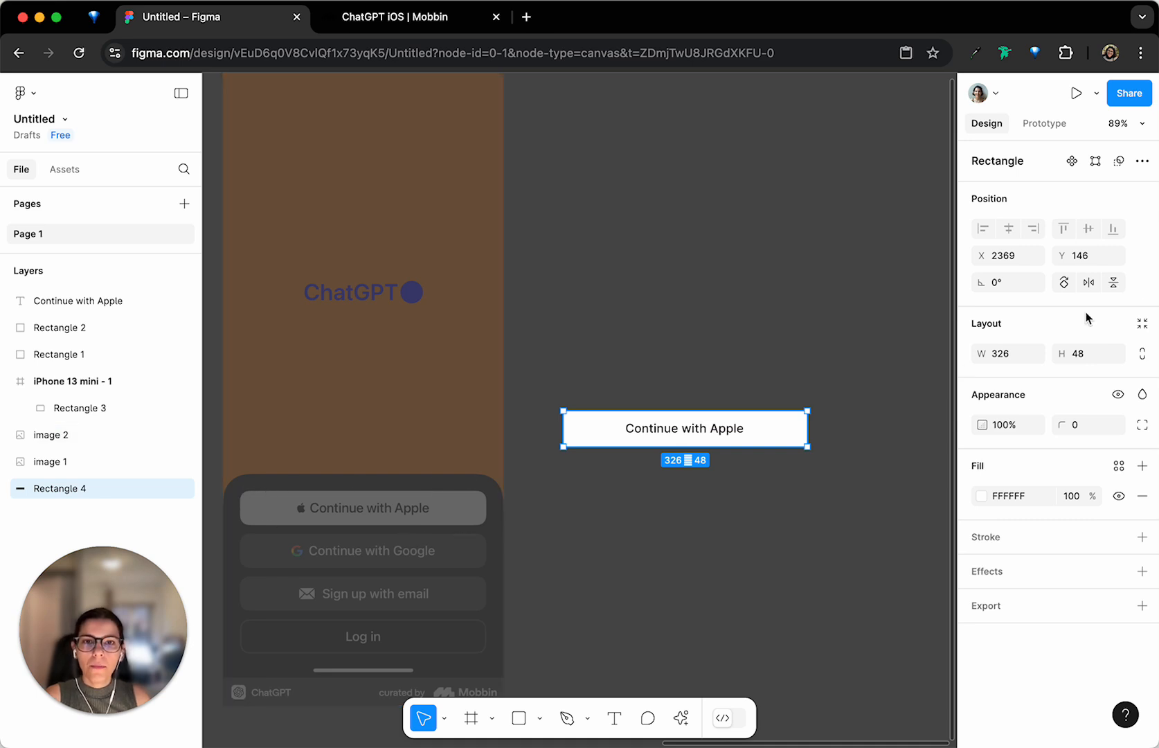
pyautogui.click(1075, 355)
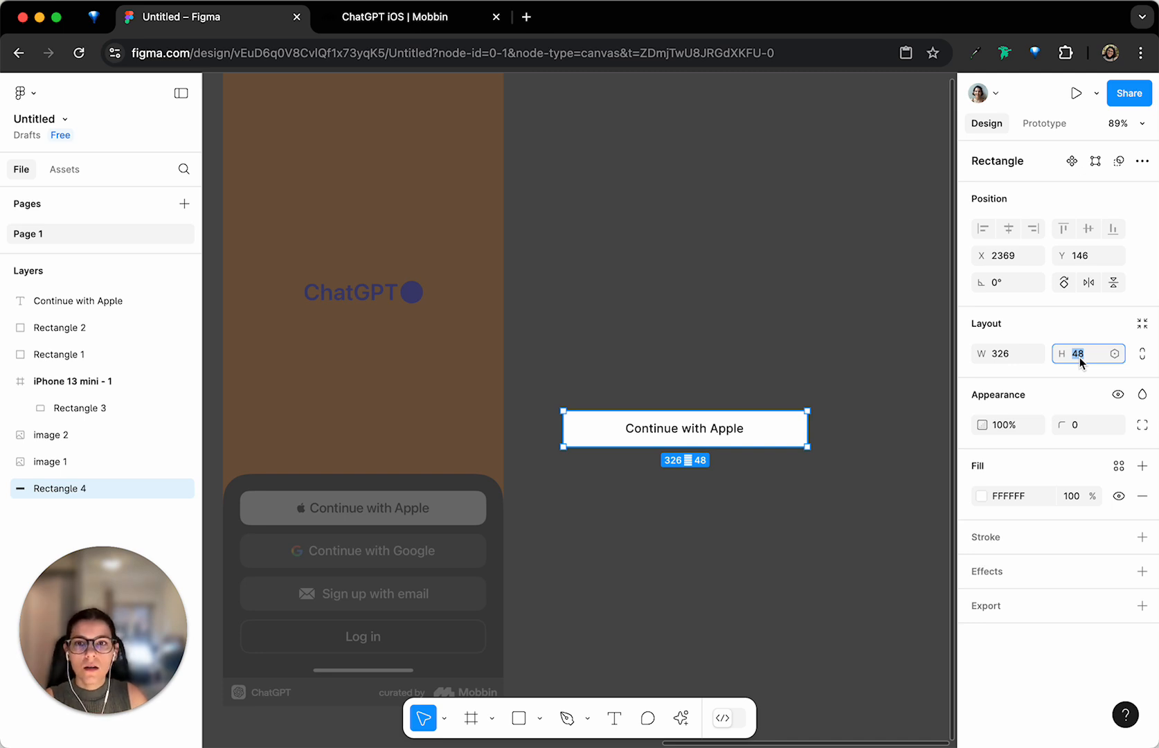
pyautogui.click(714, 354)
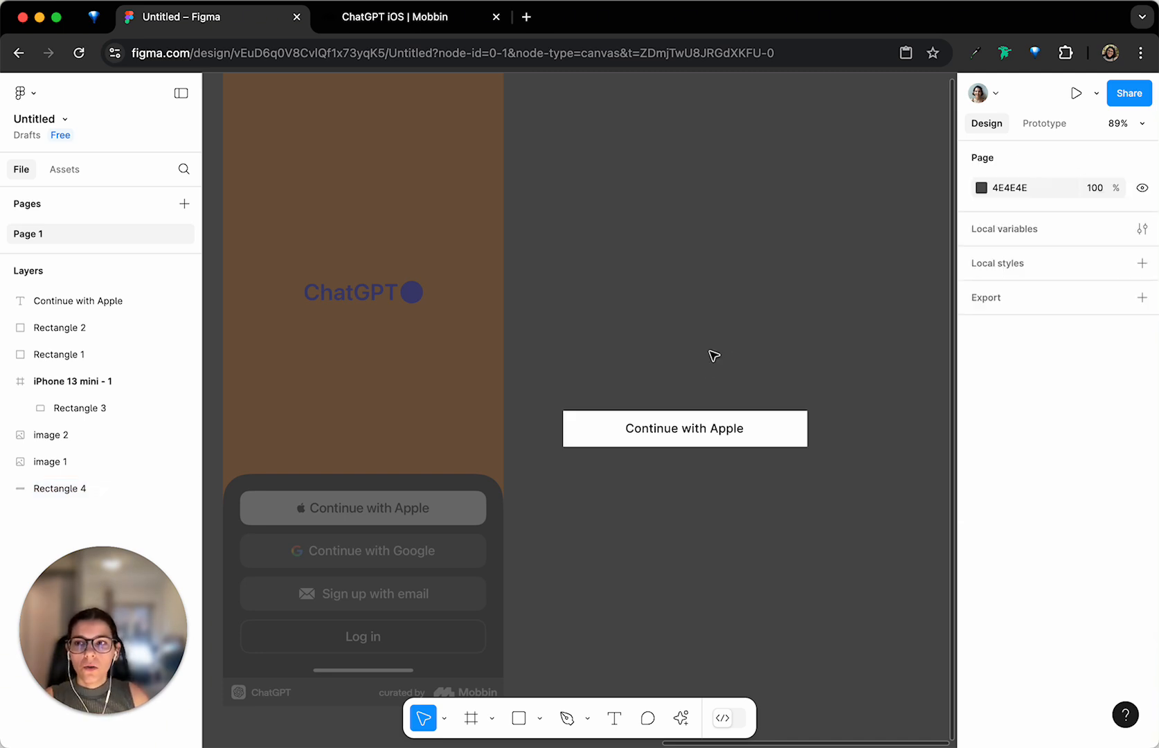
pyautogui.click(54, 494)
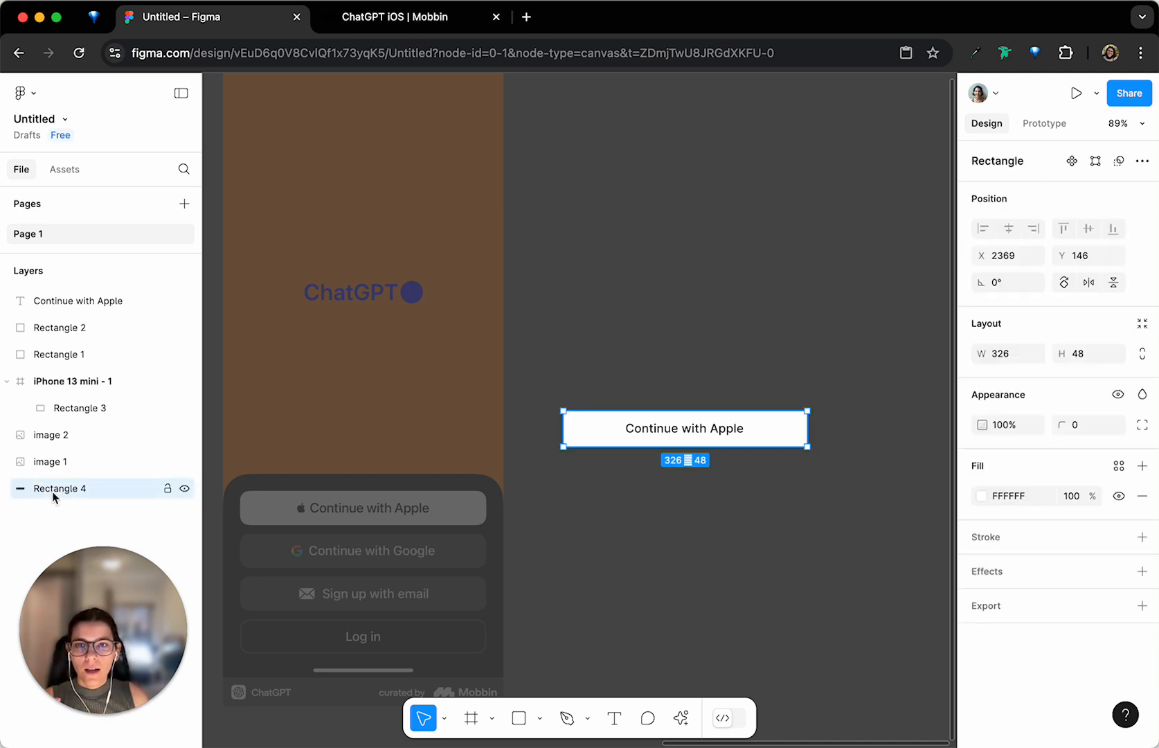
pyautogui.keyDown('shift'); pyautogui.click(49, 305); pyautogui.keyUp('shift')
pyautogui.click(647, 290)
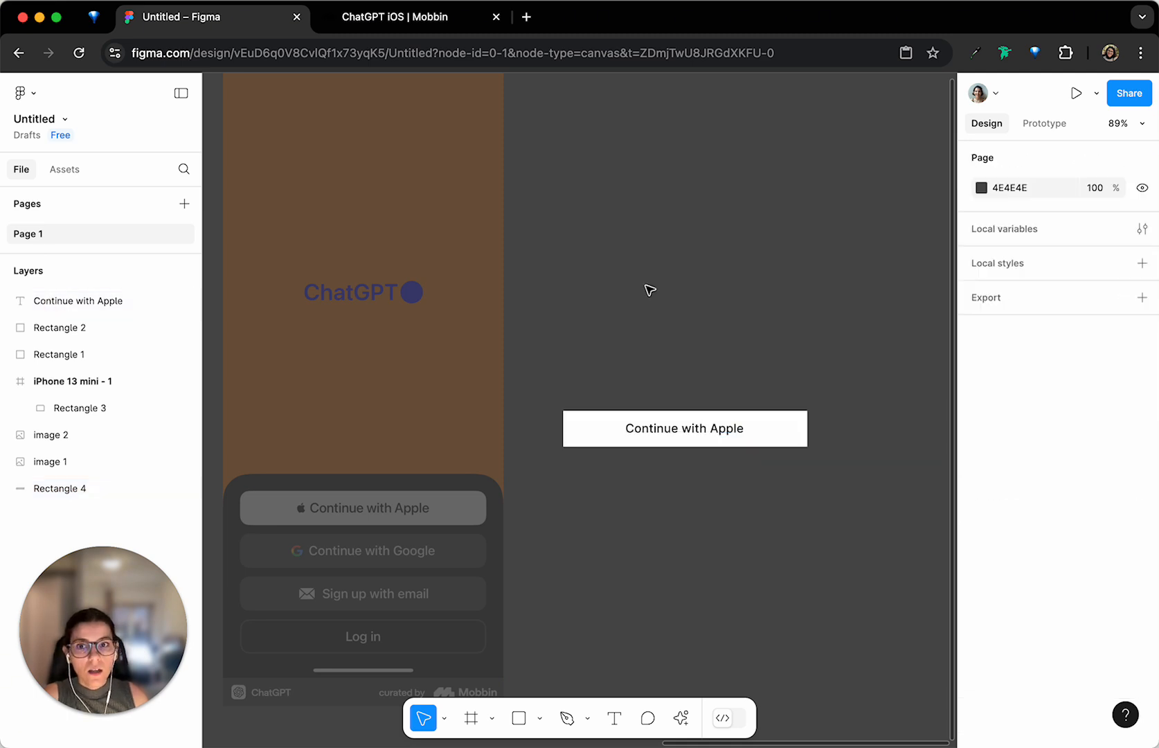
pyautogui.moveTo(880, 311); pyautogui.dragTo(554, 568)
pyautogui.click(674, 292)
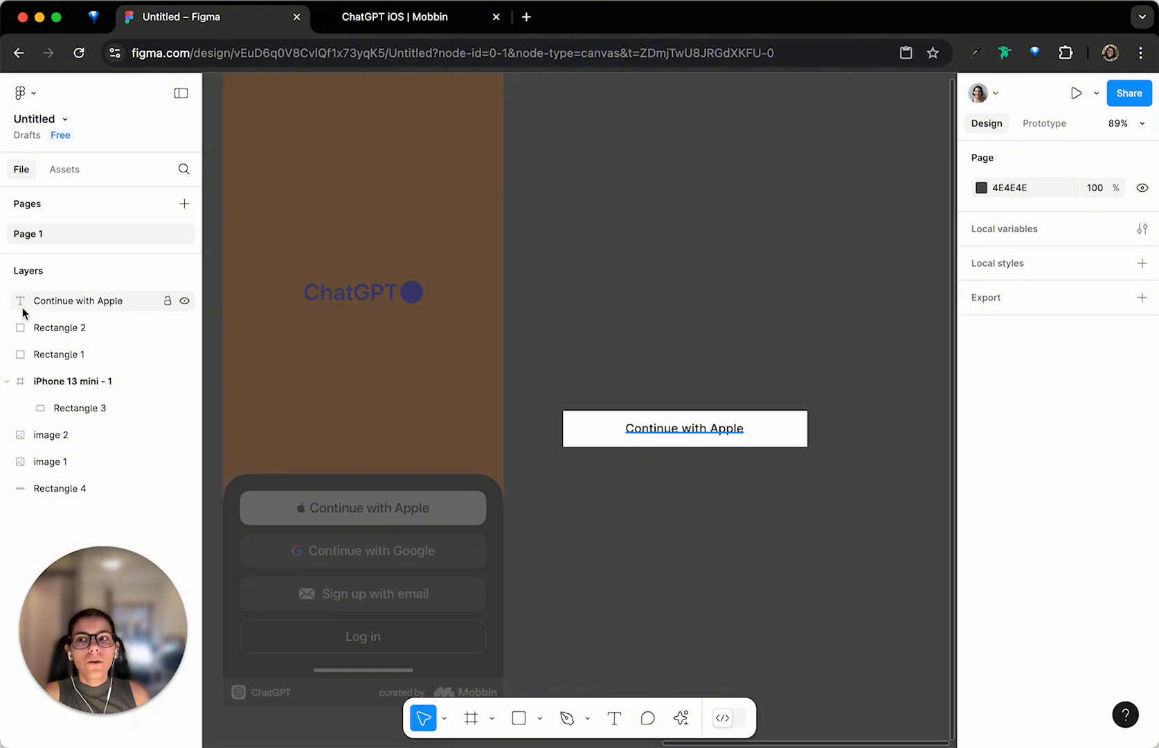
pyautogui.click(58, 308)
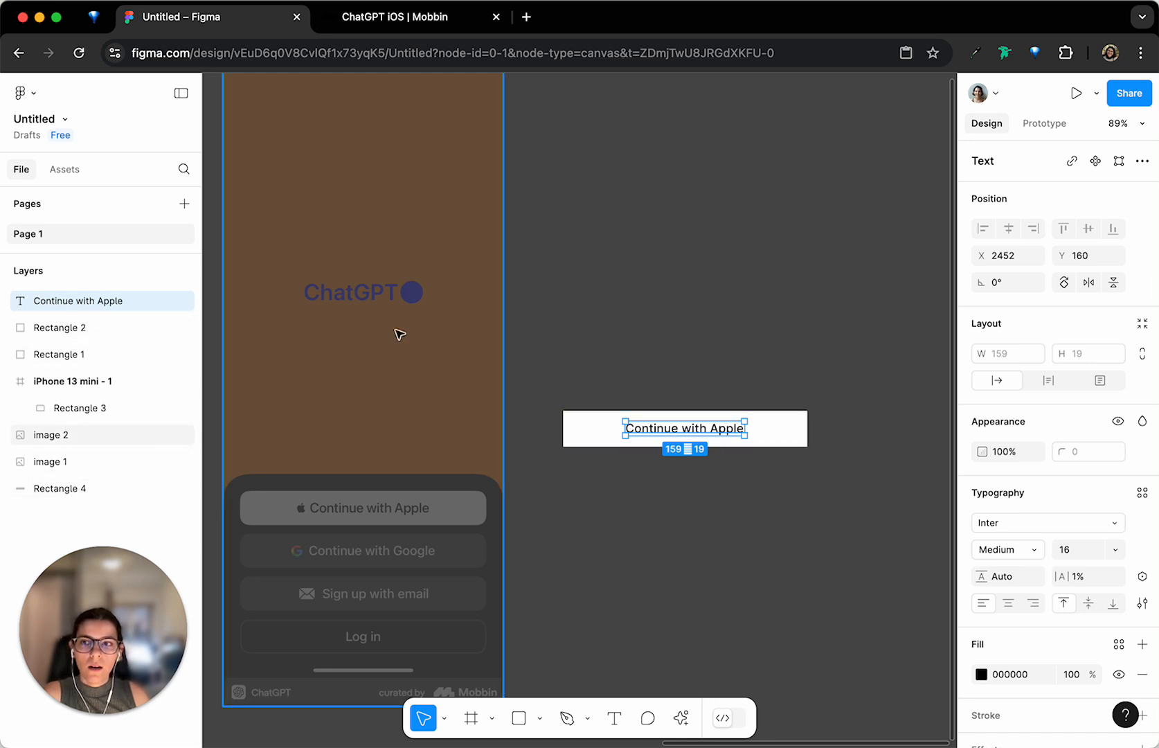
pyautogui.click(618, 255)
pyautogui.press('ctrl+super+space')
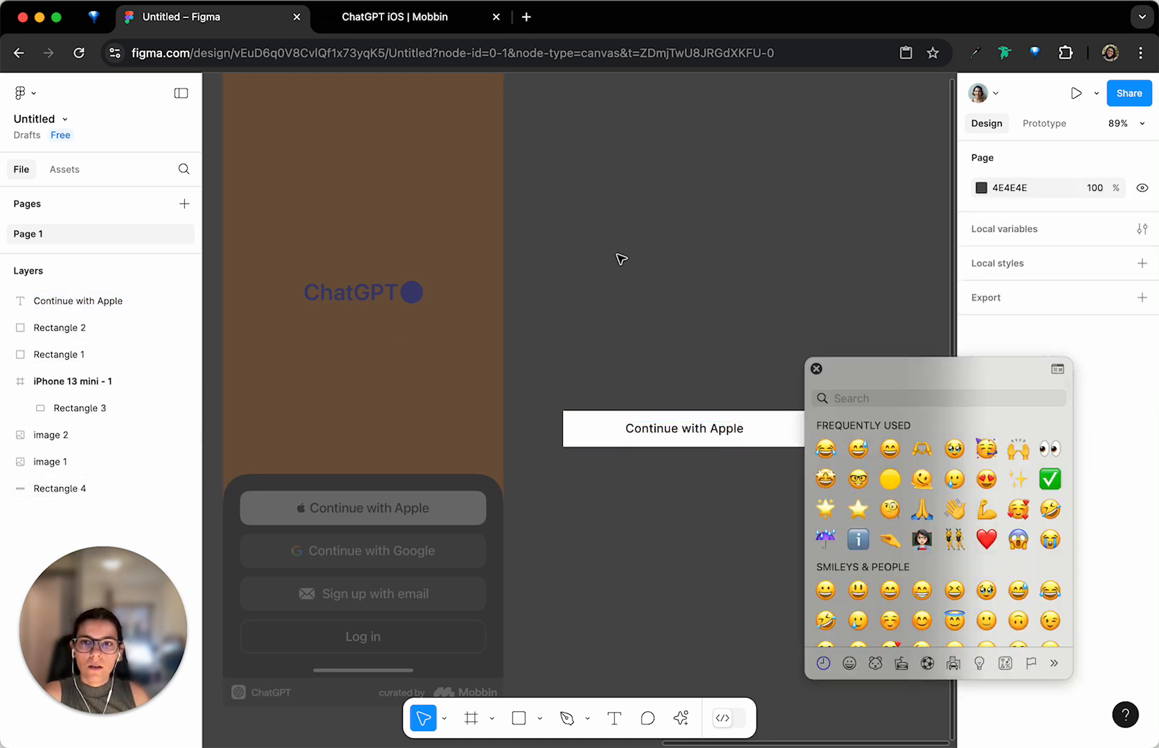
pyautogui.click(817, 369)
# Select the "Continue with Apple" text and the white rectangle together and apply auto layout to them
pyautogui.click(76, 301)
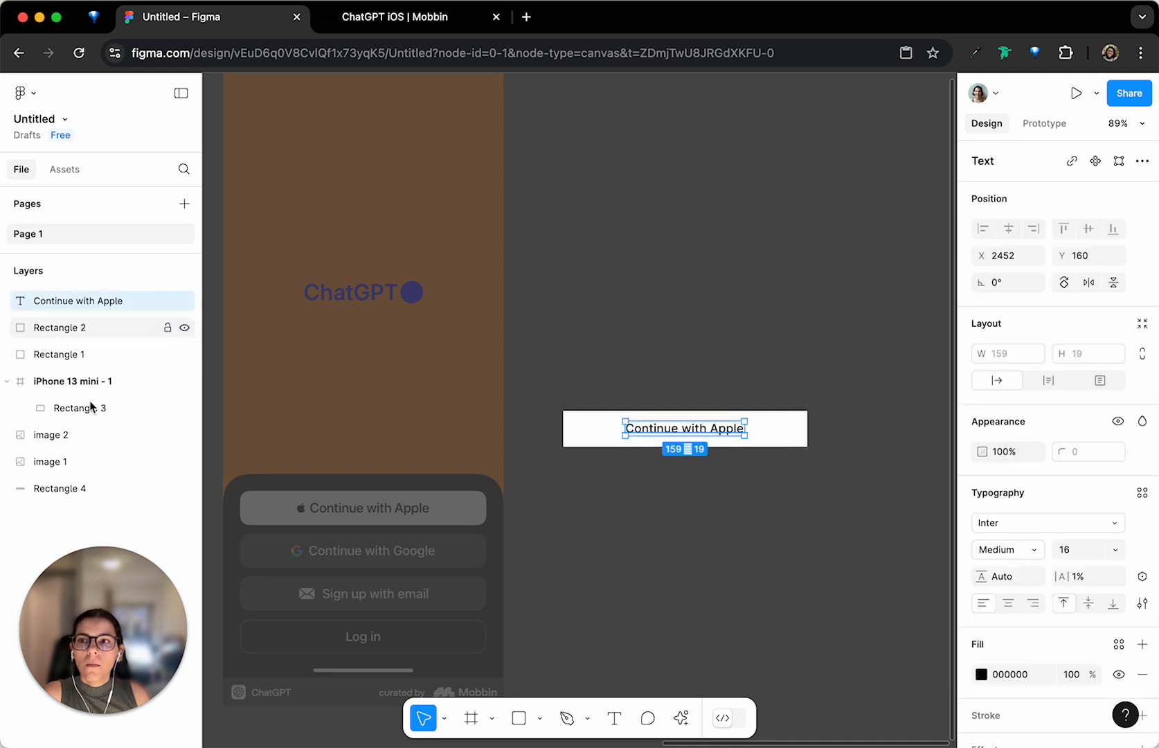
pyautogui.keyDown('shift'); pyautogui.click(67, 494); pyautogui.keyUp('shift')
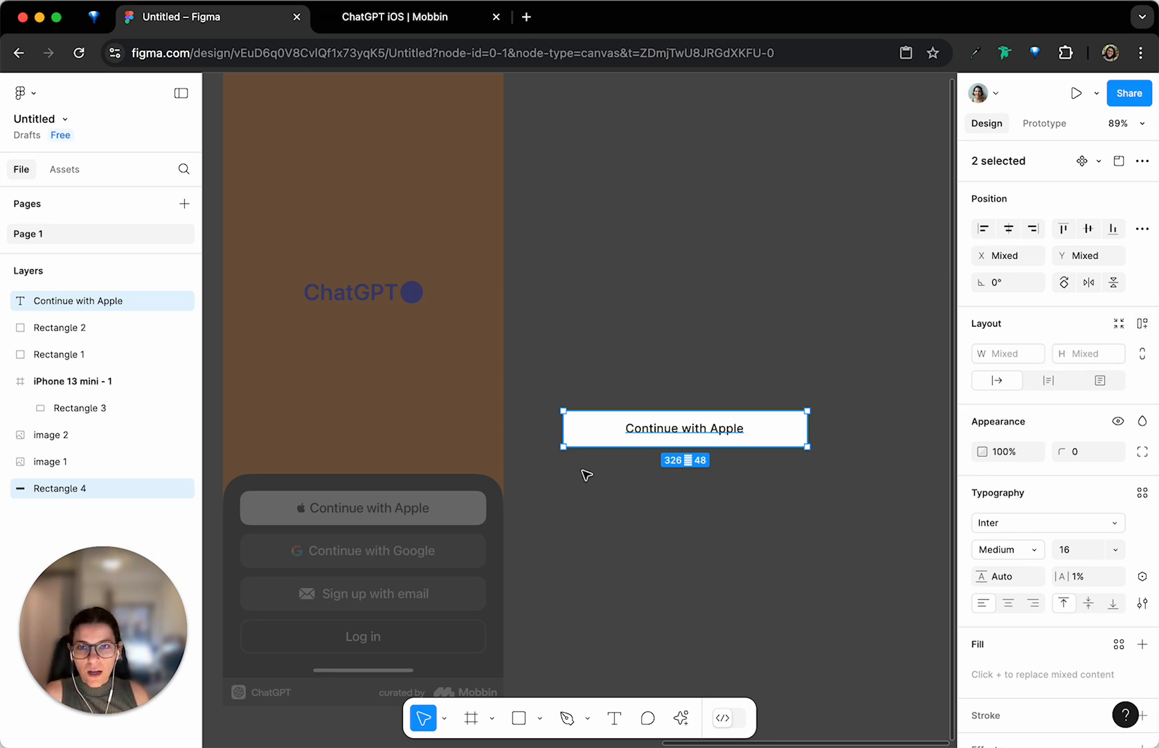
pyautogui.hotkey('shift', 'a')
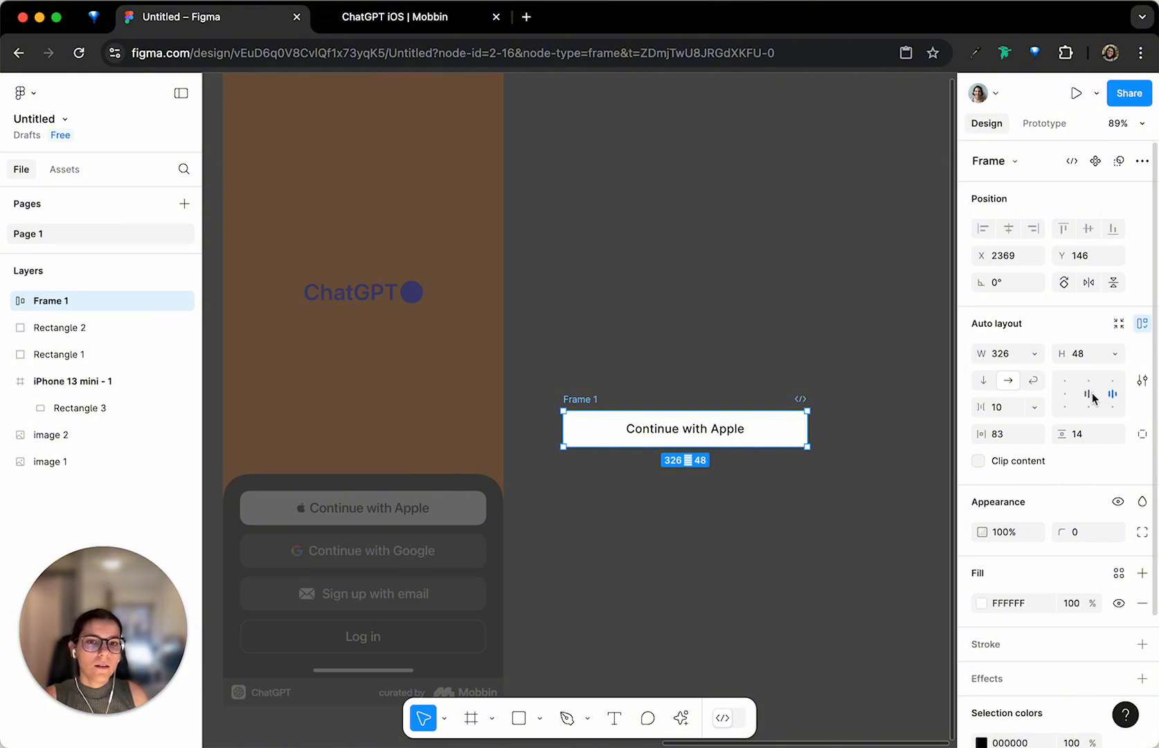
# Inspect the text layer inside the new button frame and the frame's auto layout settings
pyautogui.click(694, 431)
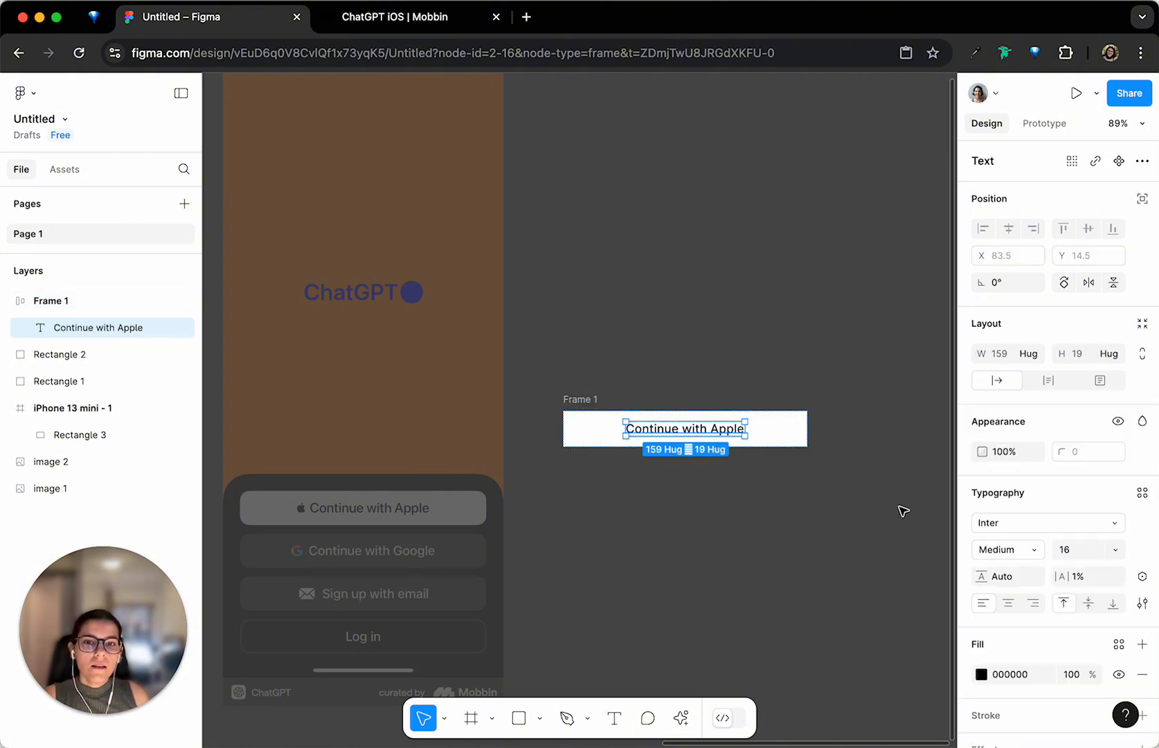
pyautogui.click(586, 429)
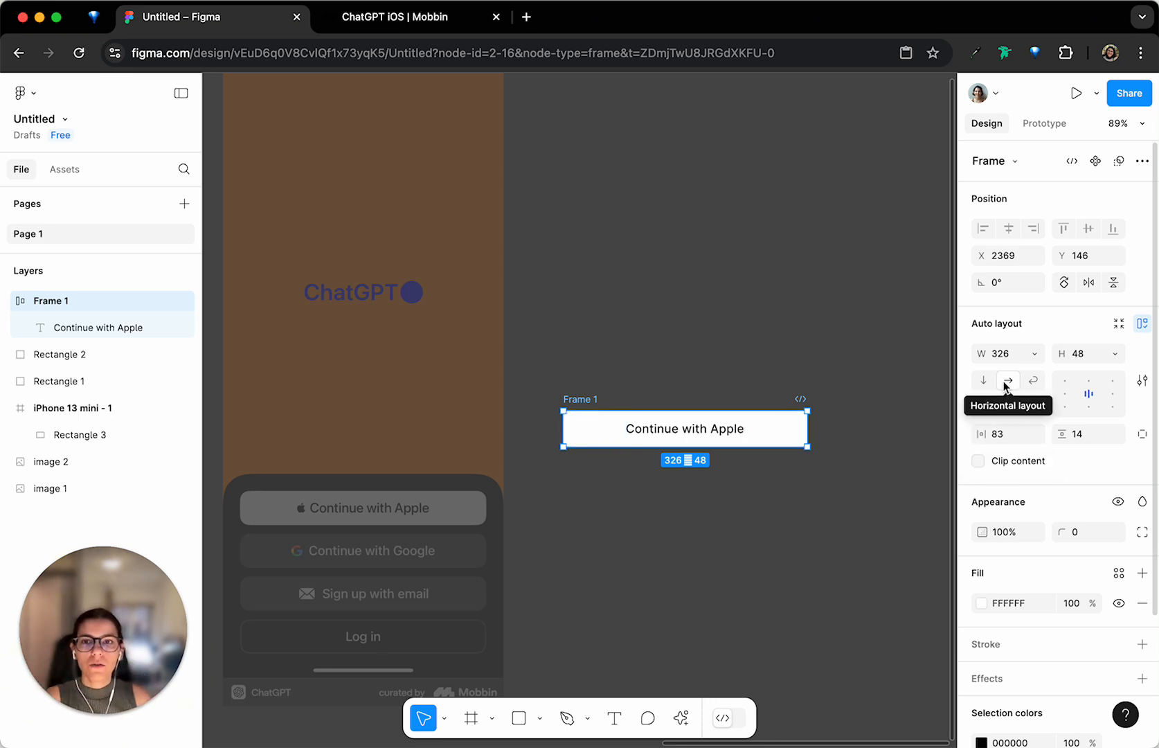
pyautogui.scroll(-5, 743, 388)
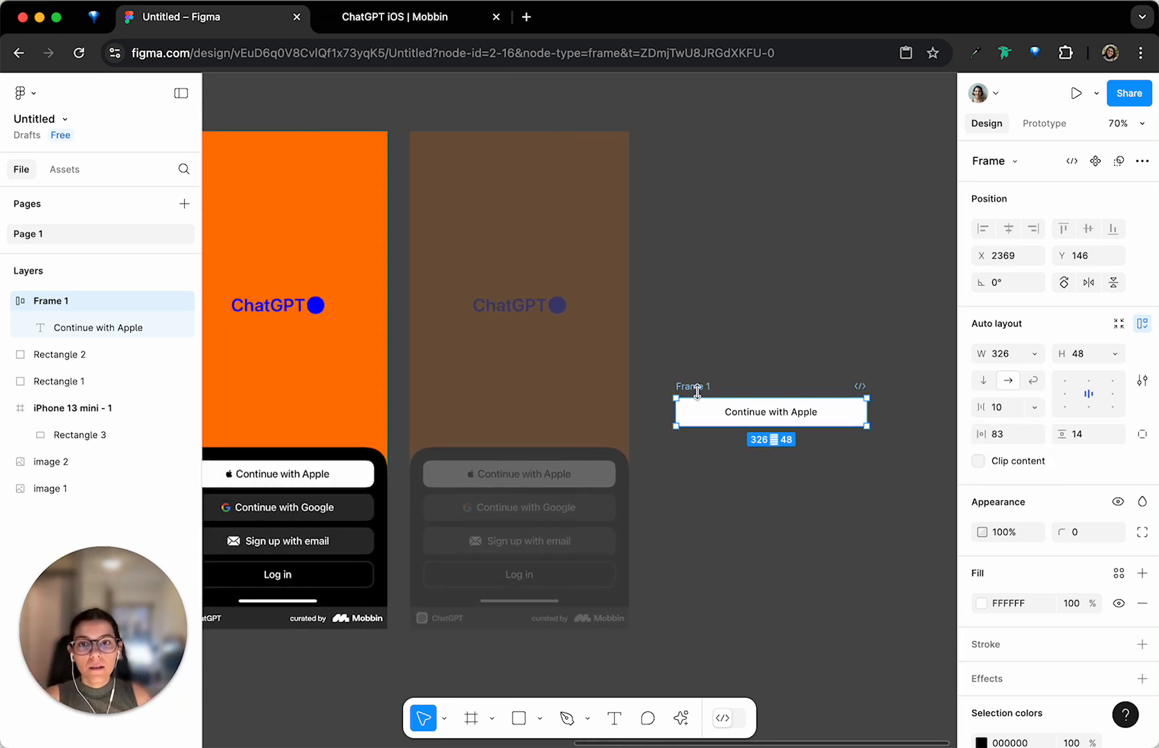
pyautogui.hscroll(-5, 699, 391)
pyautogui.hscroll(3, 701, 393)
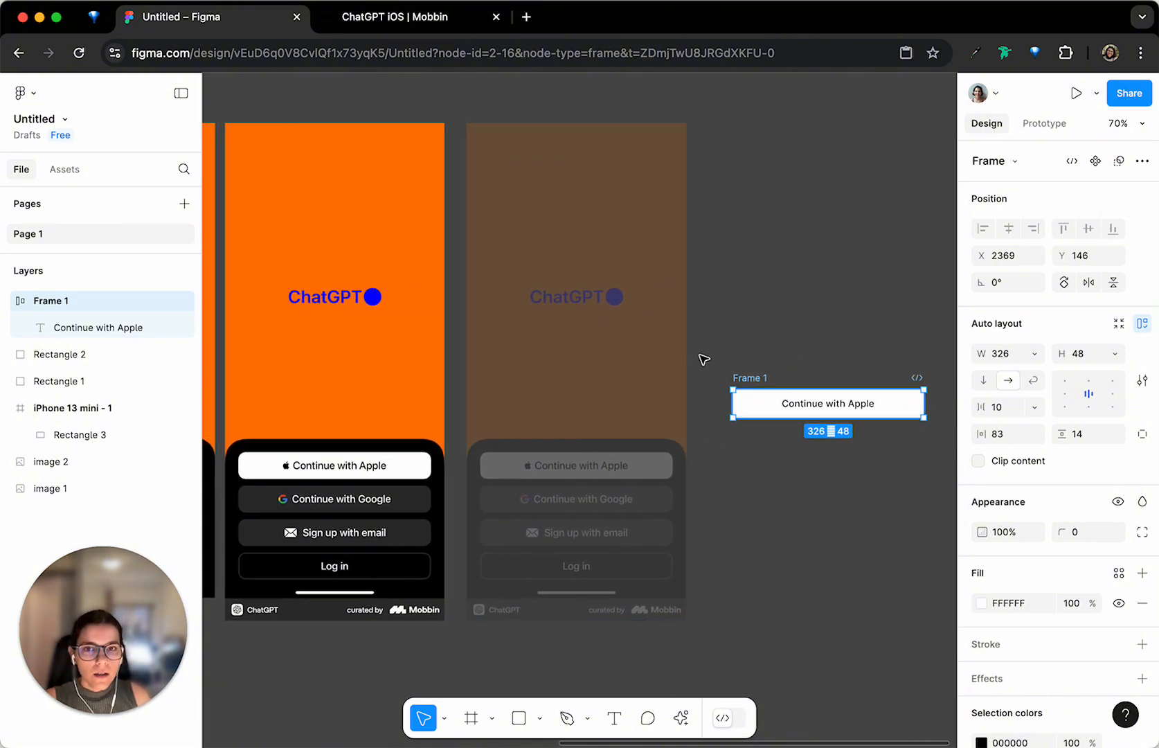
# Move the "Continue with Apple" button frame over the matching button in the faded reference screen
pyautogui.moveTo(748, 381); pyautogui.dragTo(496, 476)
pyautogui.scroll(1, 496, 477)
pyautogui.scroll(5, 496, 476)
pyautogui.moveTo(471, 541); pyautogui.dragTo(461, 465)
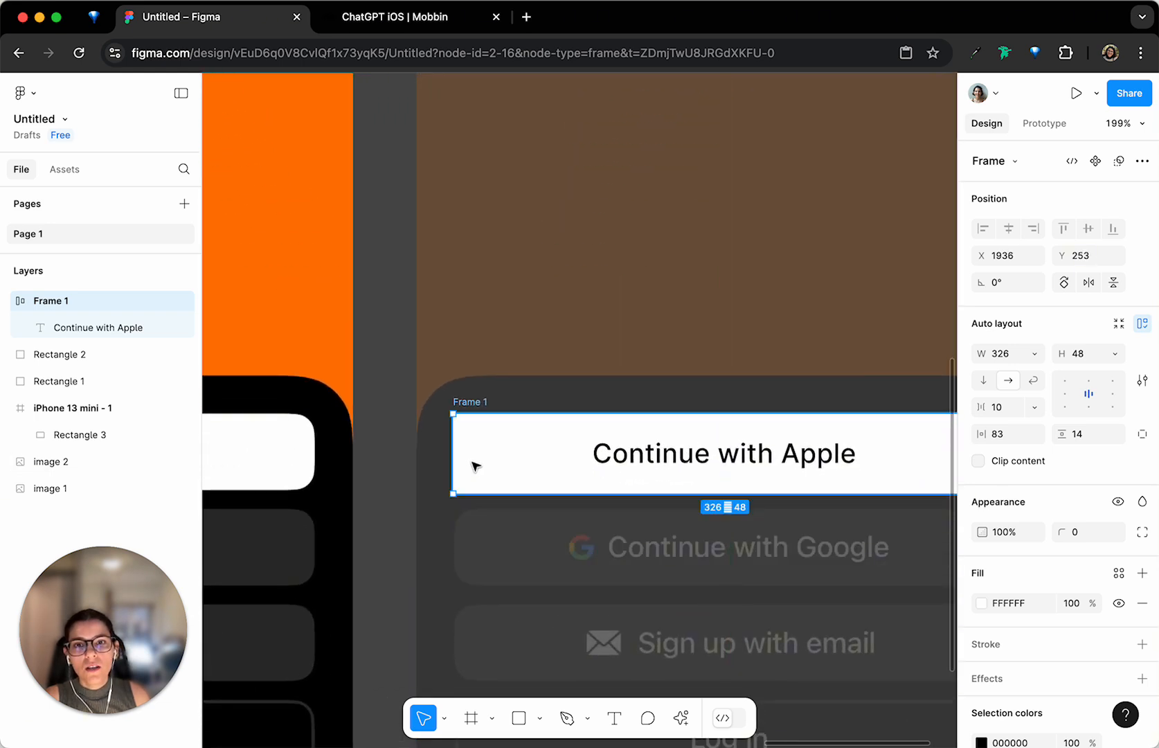
pyautogui.hscroll(3, 663, 447)
pyautogui.moveTo(664, 447); pyautogui.dragTo(675, 453)
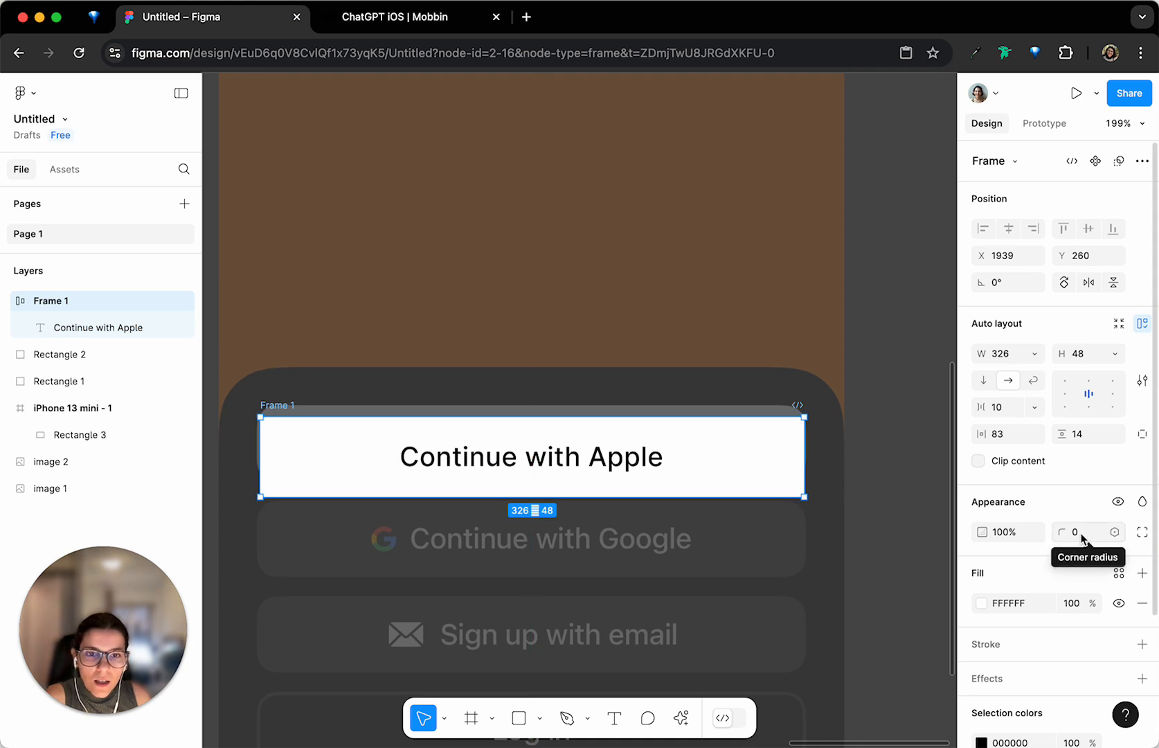
# Set the button frame's corner radius to 12 and reposition the frame over the faded reference button to compare their corners
pyautogui.click(1084, 538)
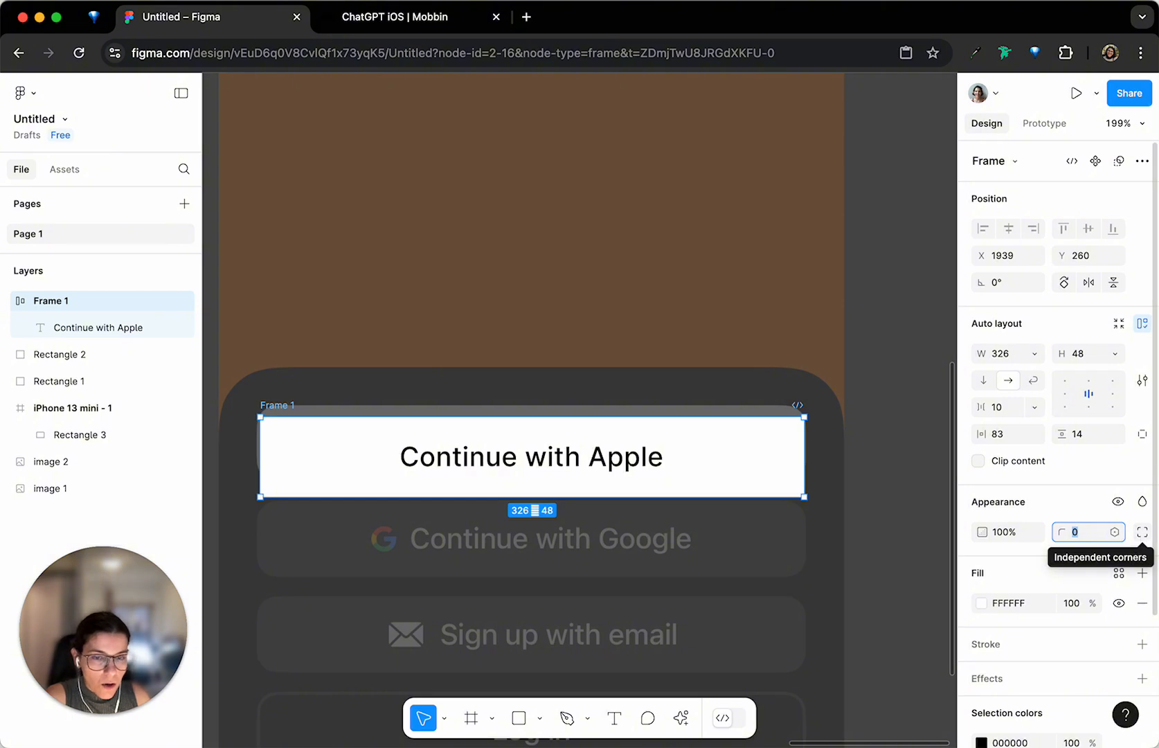
pyautogui.write('4')
pyautogui.press('Return')
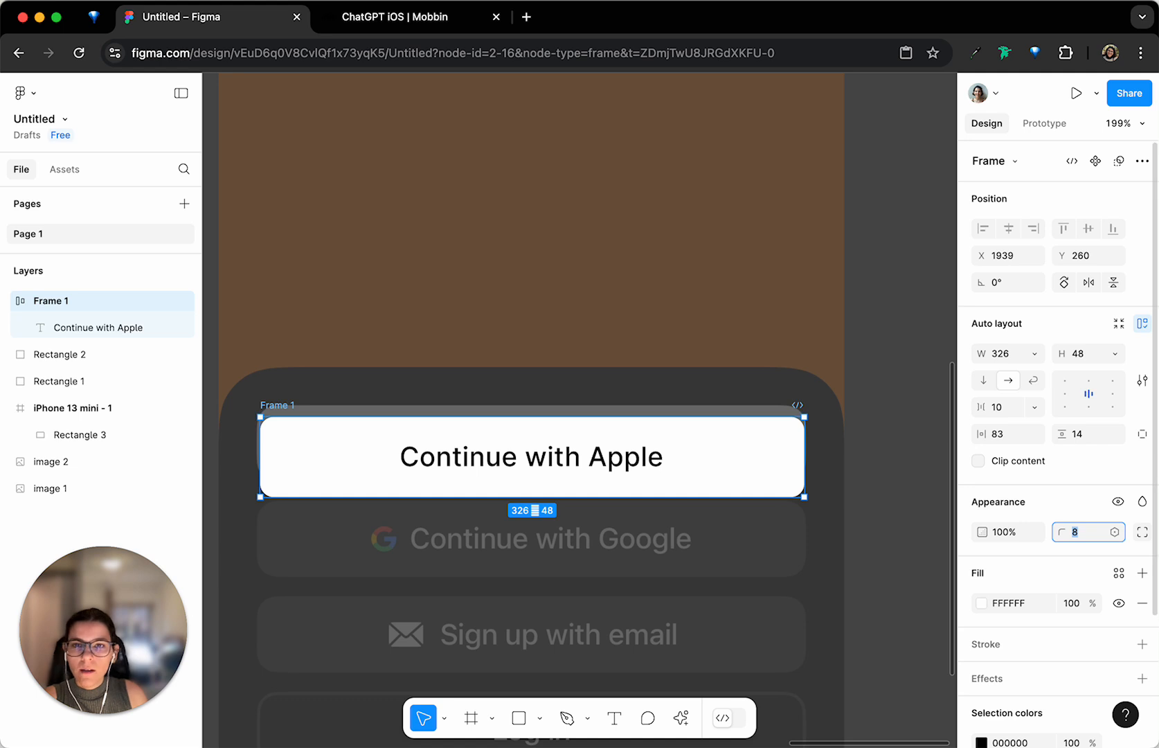
pyautogui.press('Up')
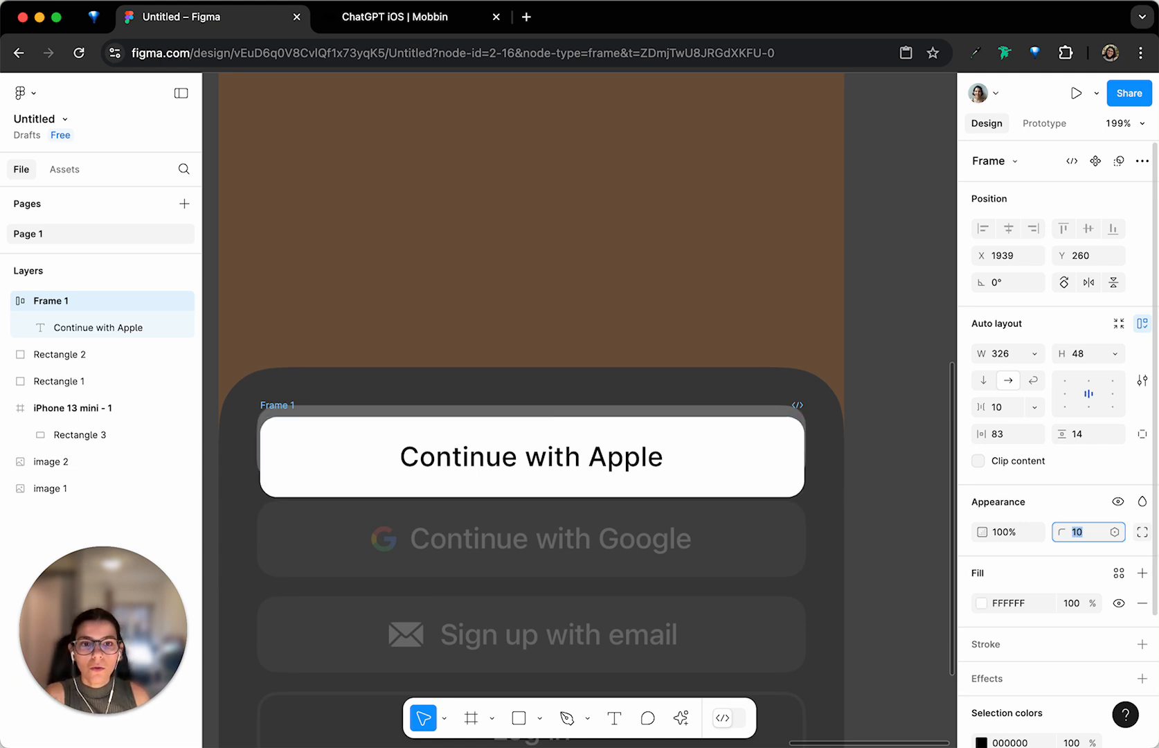
pyautogui.press('Down')
pyautogui.moveTo(730, 466); pyautogui.dragTo(769, 422)
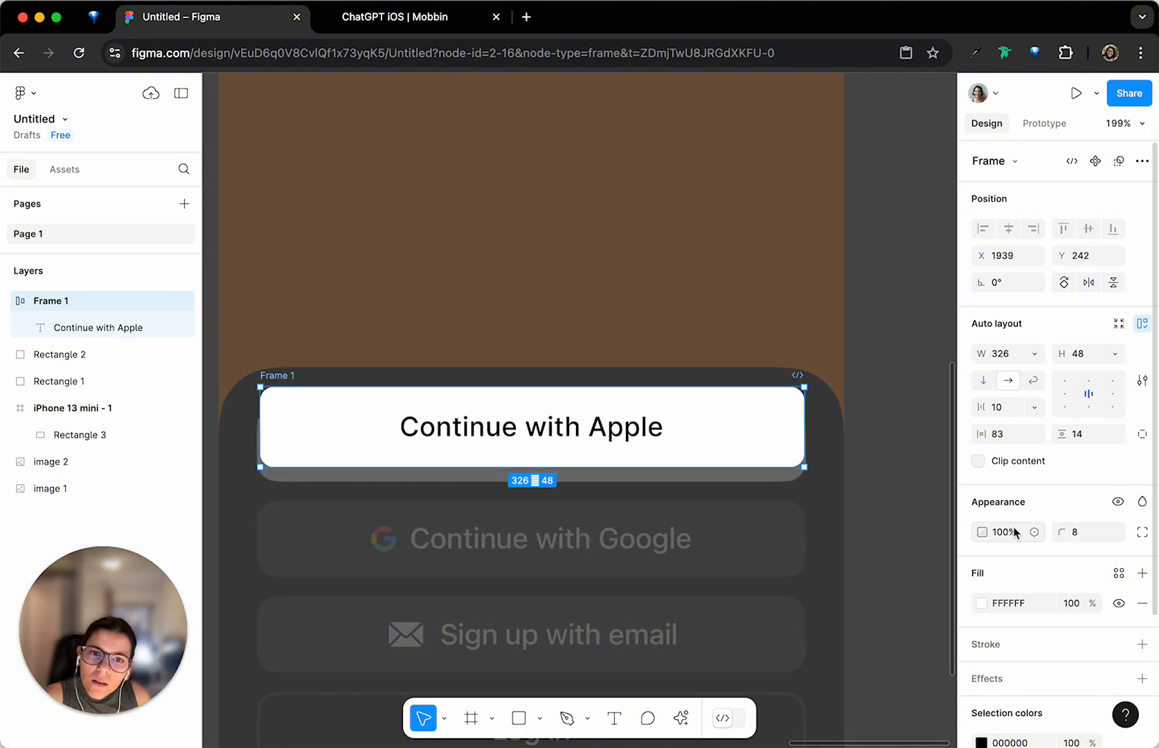
pyautogui.click(1078, 532)
pyautogui.press('Up')
pyautogui.press('Up')
pyautogui.press('Up')
pyautogui.press('Up')
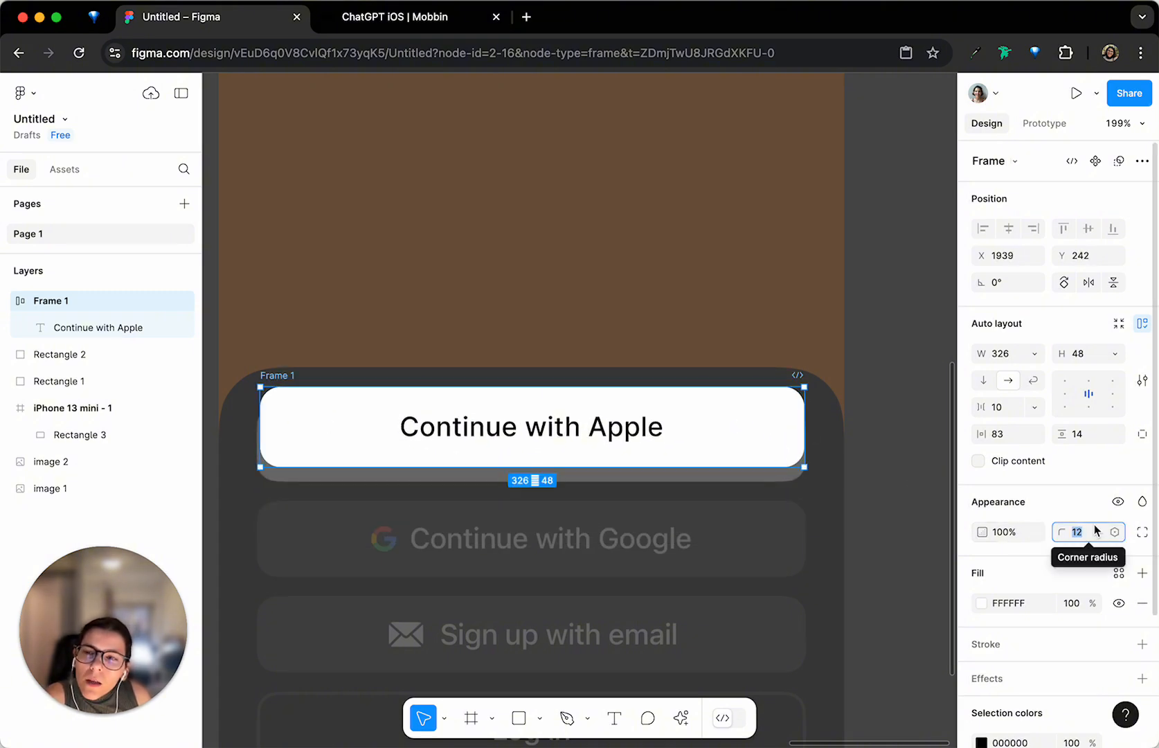
pyautogui.moveTo(771, 440)
pyautogui.mouseDown()
pyautogui.moveTo(771, 461)
pyautogui.moveTo(780, 453)
pyautogui.mouseUp()
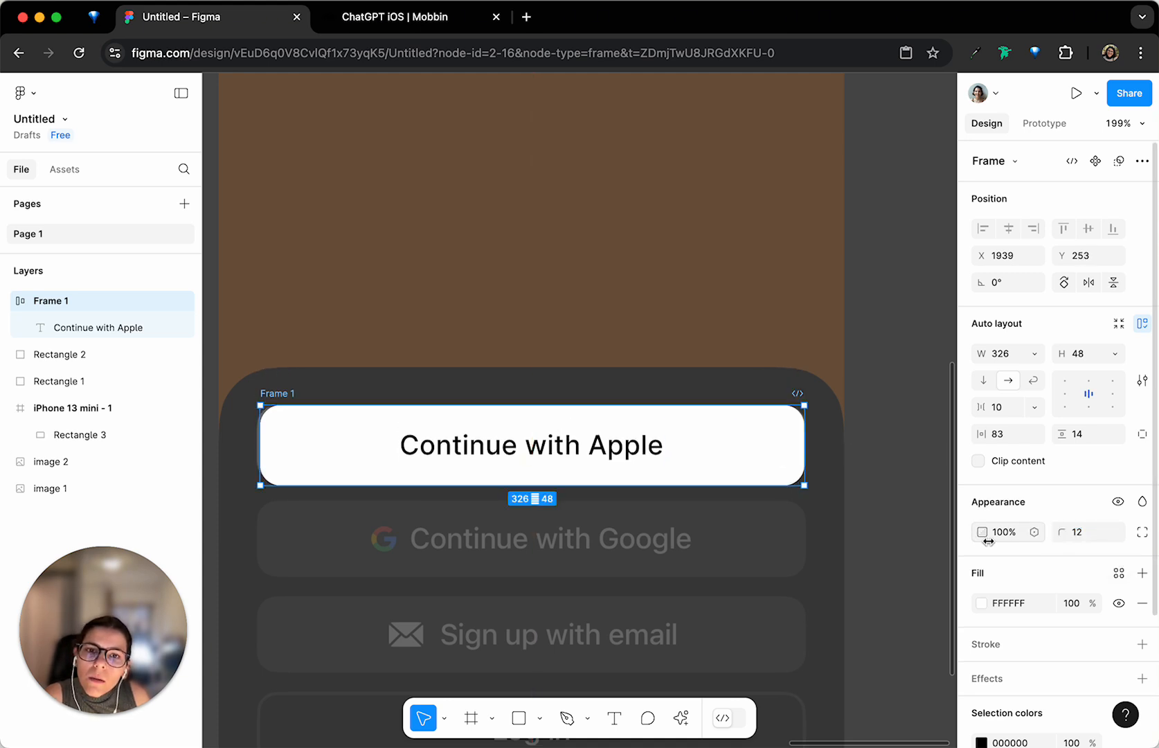
# Lower the button frame's opacity to 18% and resize it to 329 × 46 to match the reference button underneath
pyautogui.moveTo(987, 538); pyautogui.dragTo(815, 507)
pyautogui.scroll(5, 567, 422)
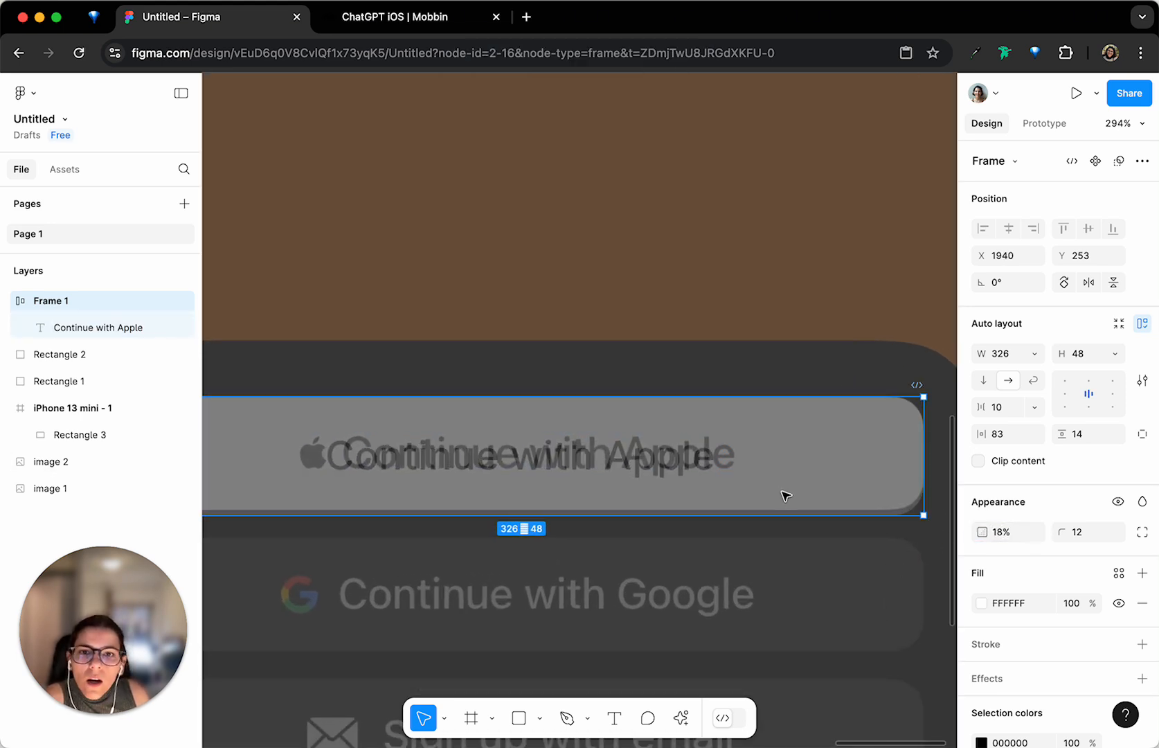
pyautogui.hscroll(-5, 692, 478)
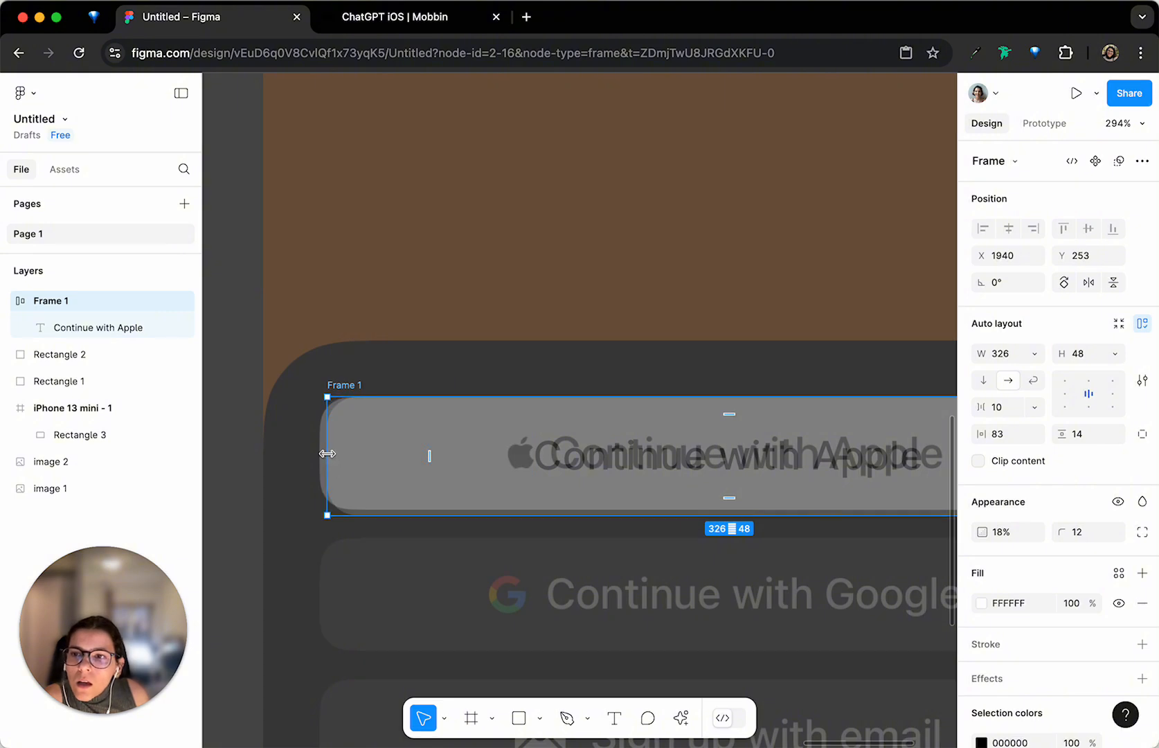
pyautogui.moveTo(328, 451); pyautogui.dragTo(319, 450)
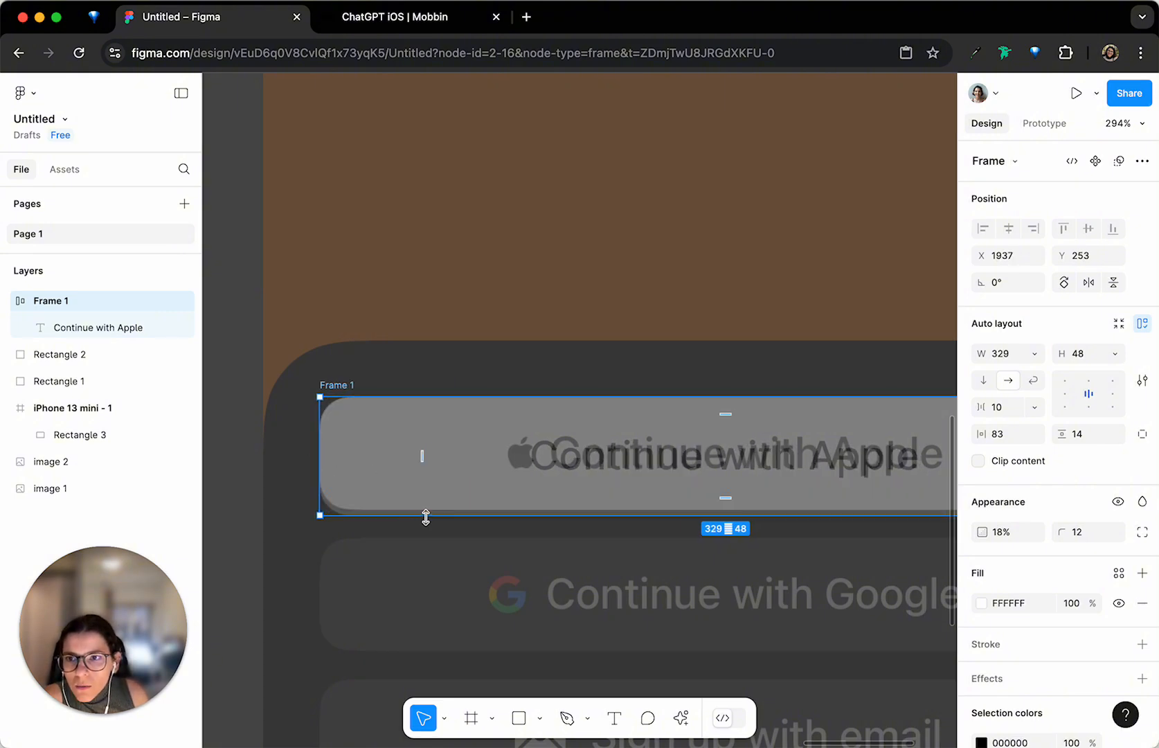
pyautogui.moveTo(426, 518); pyautogui.dragTo(430, 511)
pyautogui.hscroll(5, 430, 510)
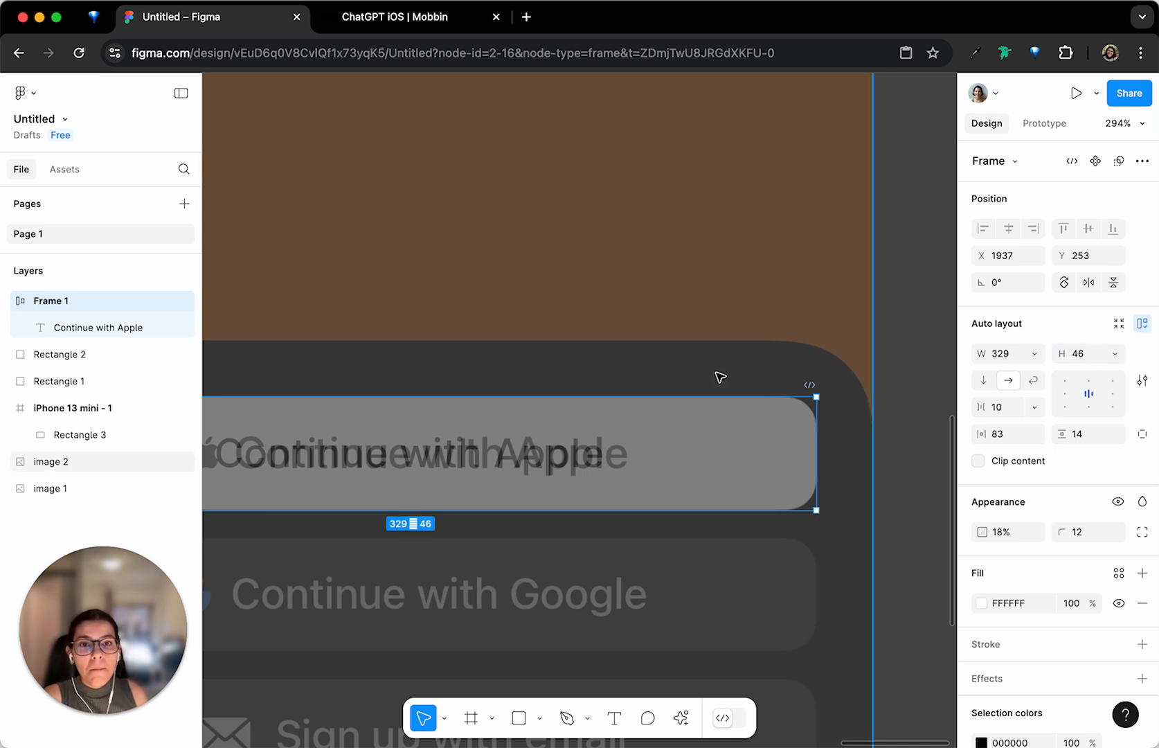
pyautogui.hscroll(-4, 768, 398)
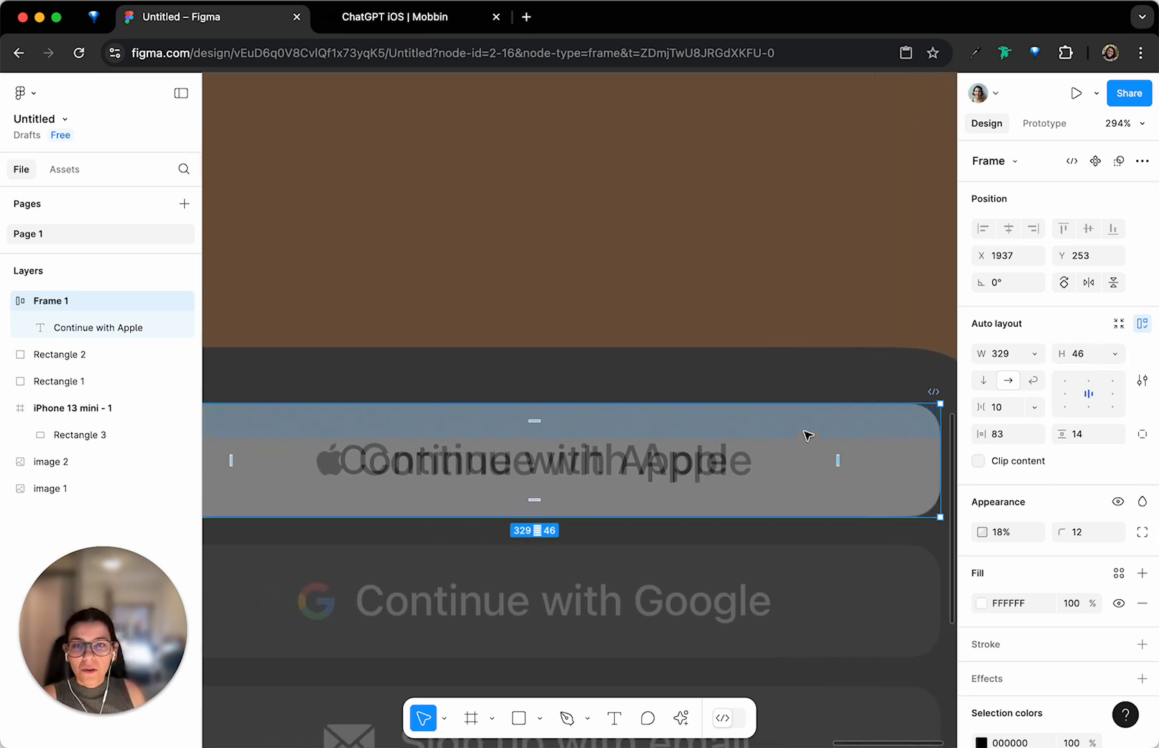
pyautogui.hscroll(1, 810, 433)
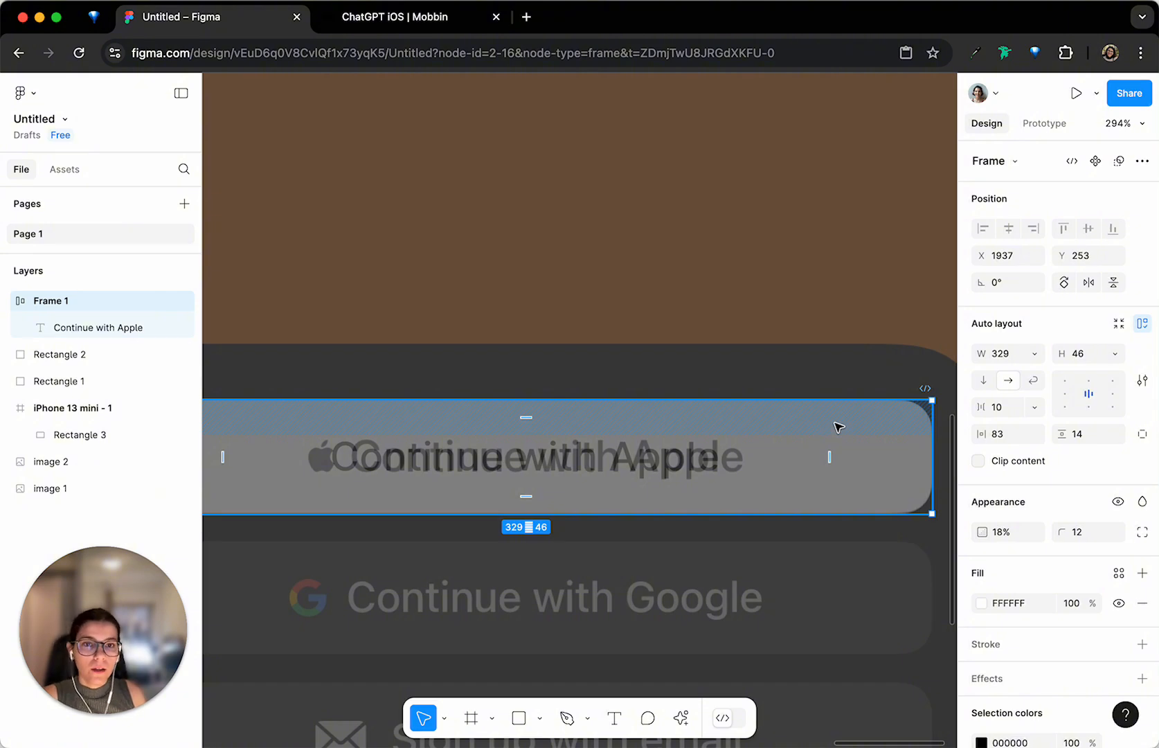
pyautogui.hscroll(3, 839, 429)
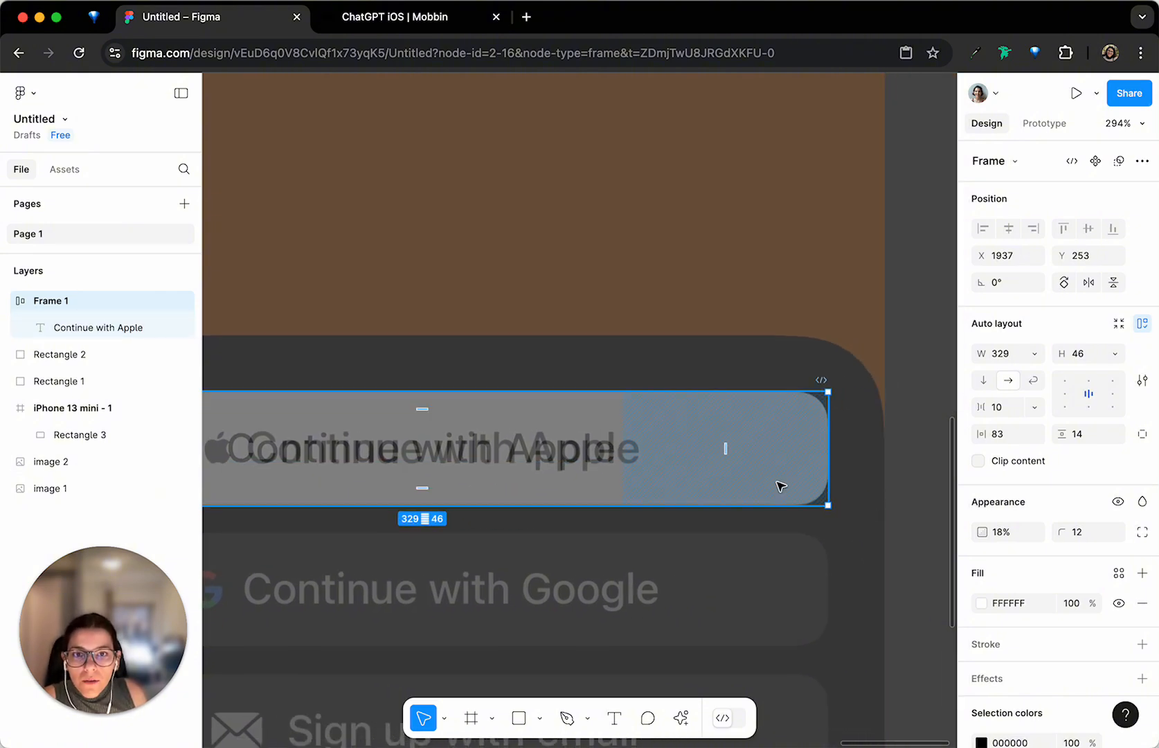
pyautogui.moveTo(779, 484)
pyautogui.mouseDown()
pyautogui.moveTo(784, 471)
pyautogui.moveTo(779, 486)
pyautogui.mouseUp()
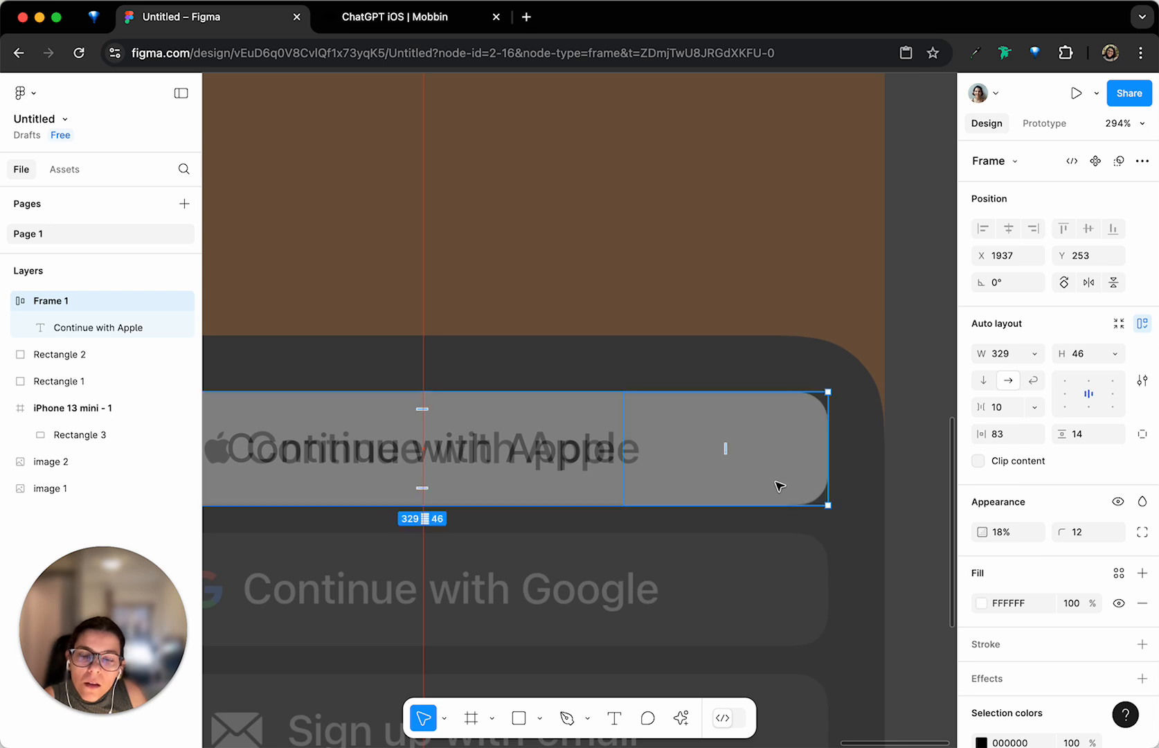
# Set the button frame's opacity back to 100%
pyautogui.scroll(-10, 779, 486)
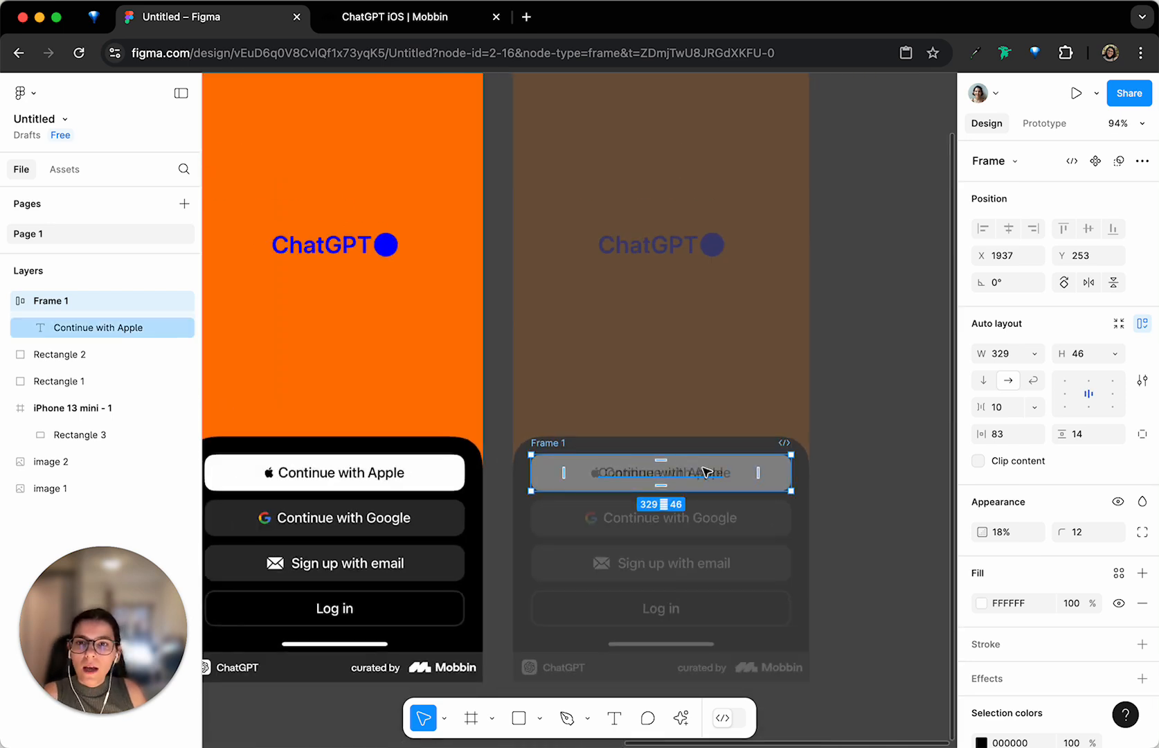
pyautogui.click(1007, 541)
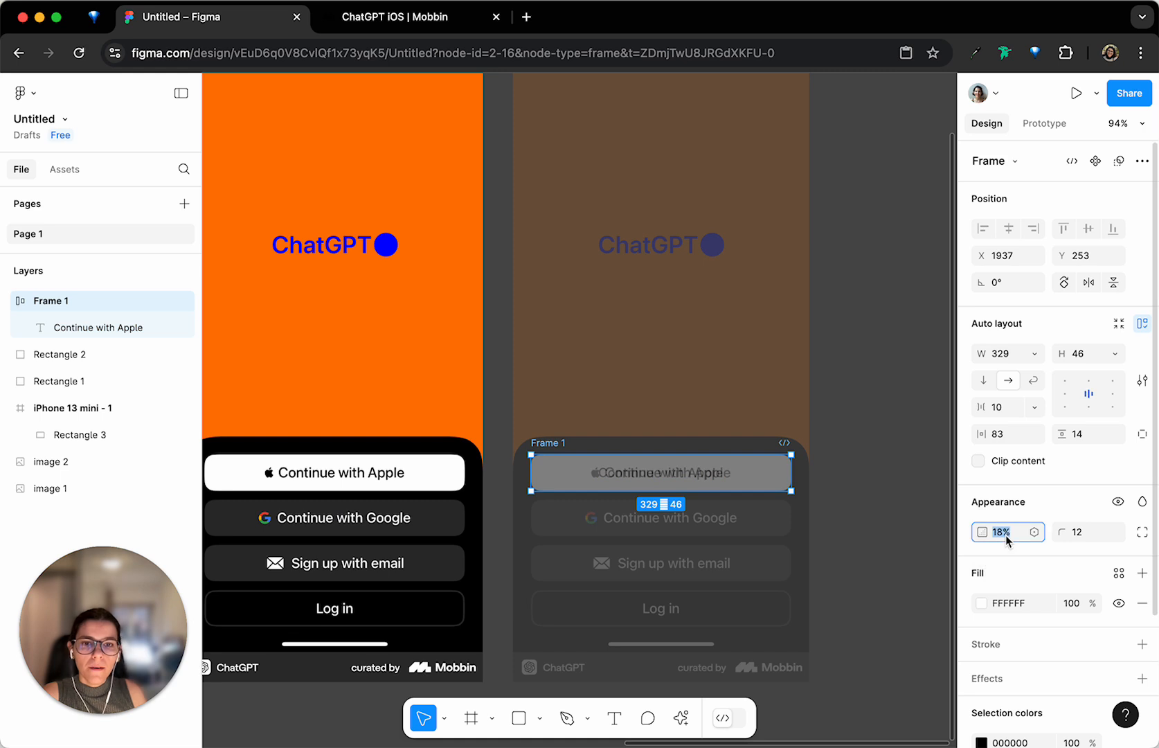
pyautogui.write('1')
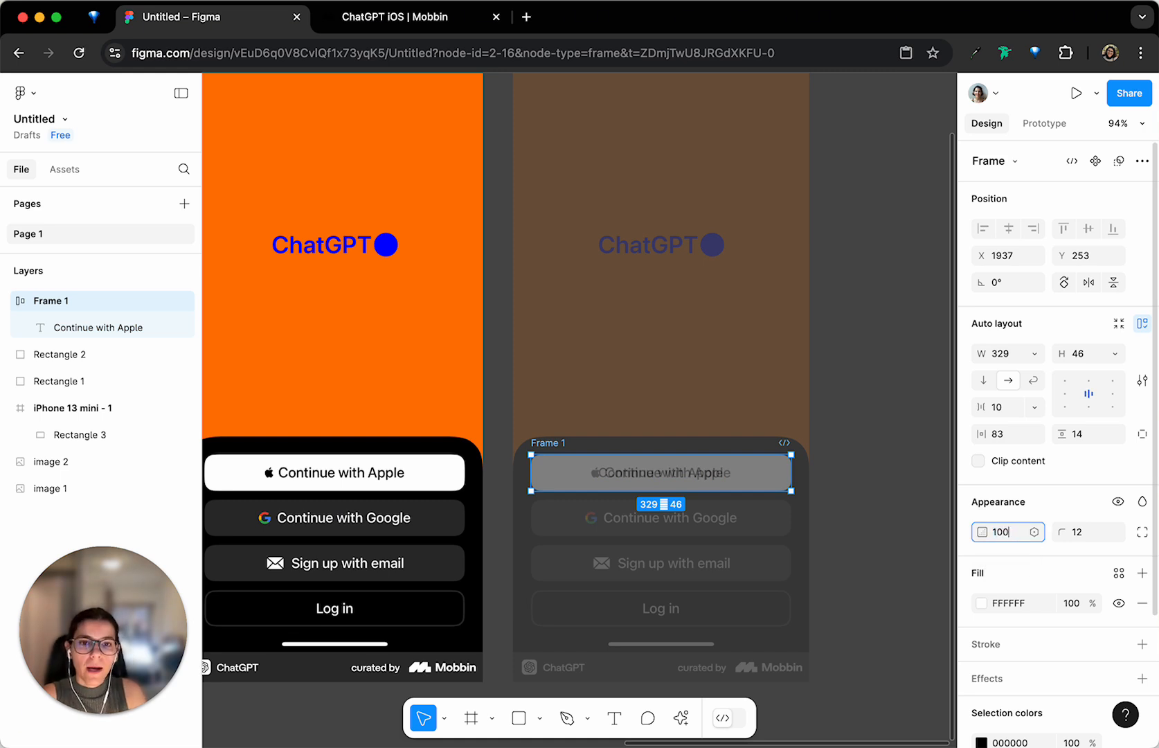
pyautogui.write('00')
pyautogui.press('Return')
# Move the button frame into the iPhone 13 mini - 1 frame, centred near the black panel's upper edge at X 23, Y 563
pyautogui.scroll(-5, 394, 303)
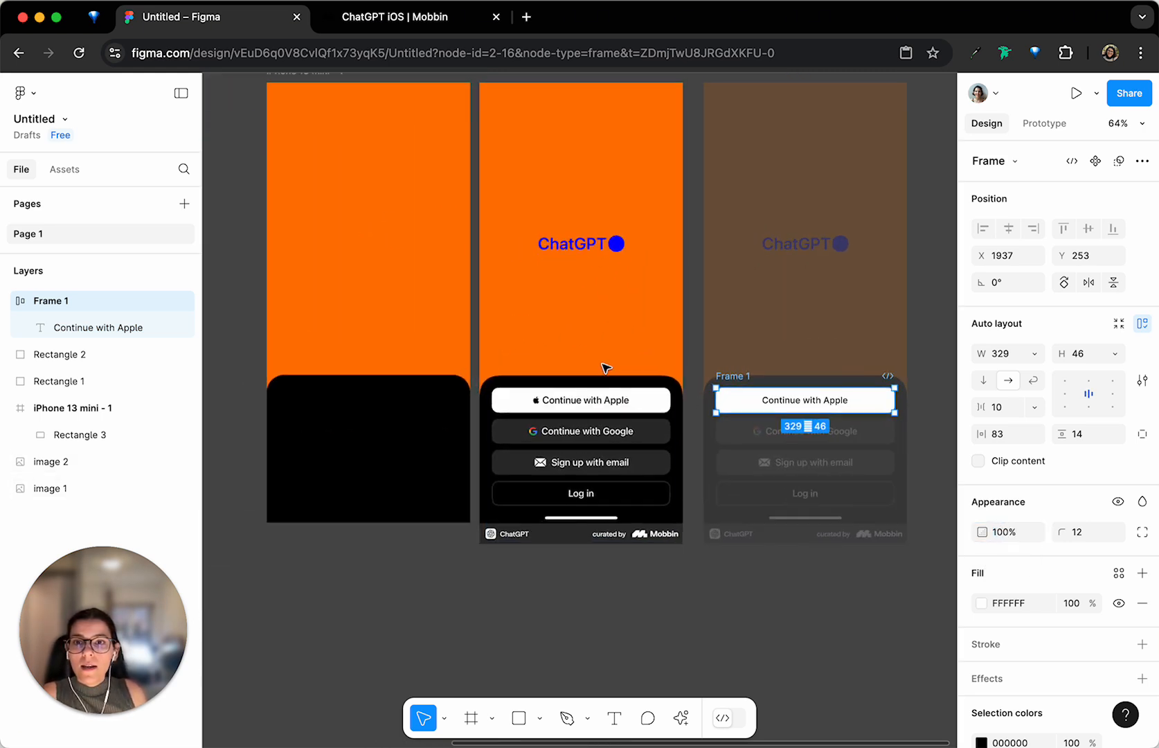
pyautogui.moveTo(730, 401); pyautogui.dragTo(295, 403)
pyautogui.scroll(2, 302, 402)
pyautogui.hscroll(-2, 302, 402)
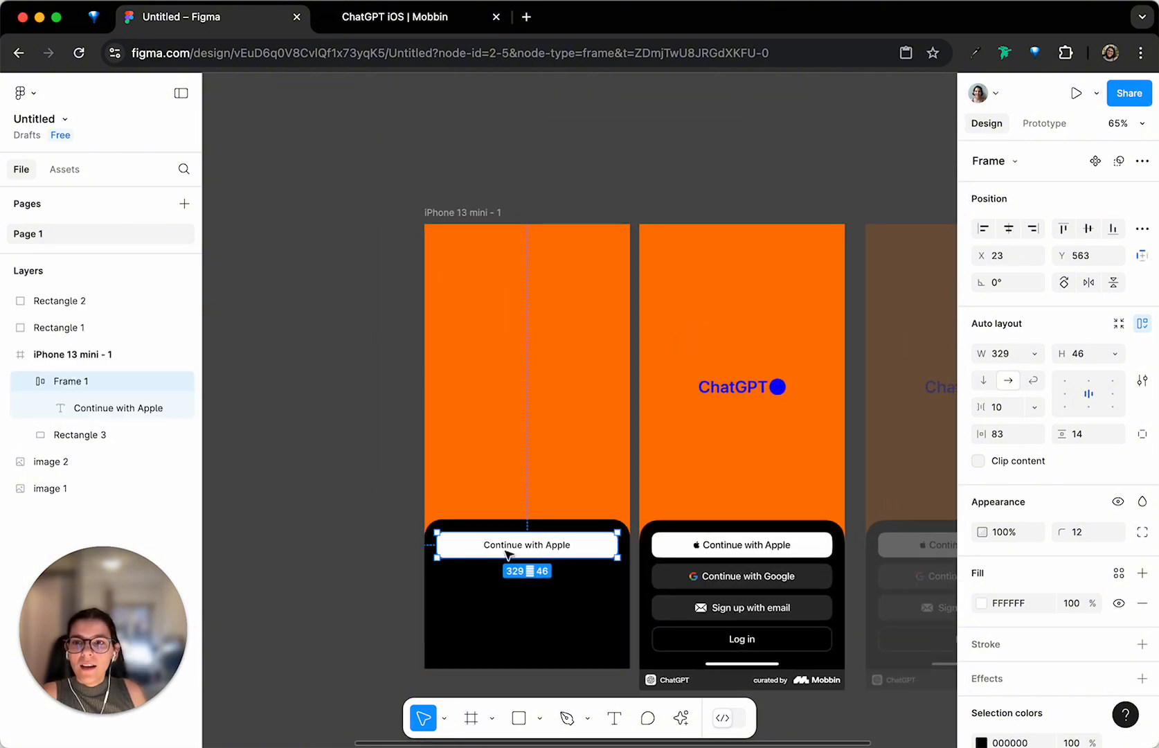
pyautogui.press('super+z')
pyautogui.hscroll(3, 768, 489)
pyautogui.moveTo(696, 535); pyautogui.dragTo(232, 525)
pyautogui.hscroll(-5, 232, 525)
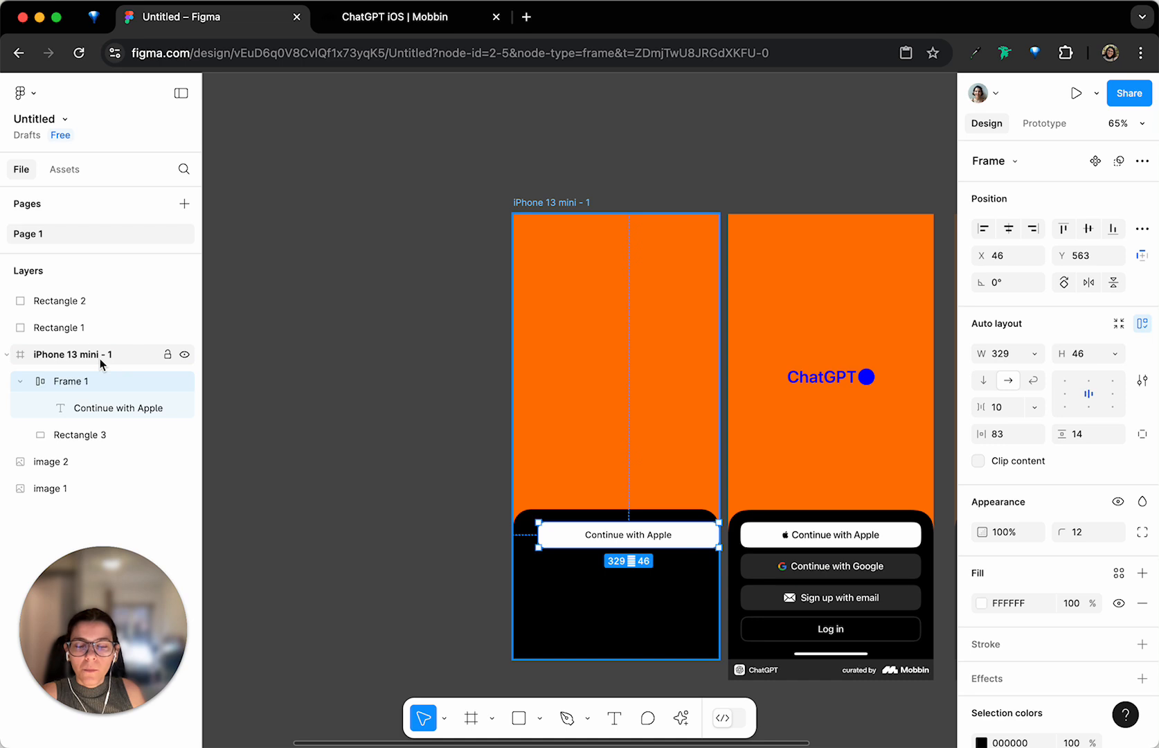
pyautogui.moveTo(658, 536); pyautogui.dragTo(648, 536)
# Rename the button frame's layer as "Button"
pyautogui.doubleClick(84, 382)
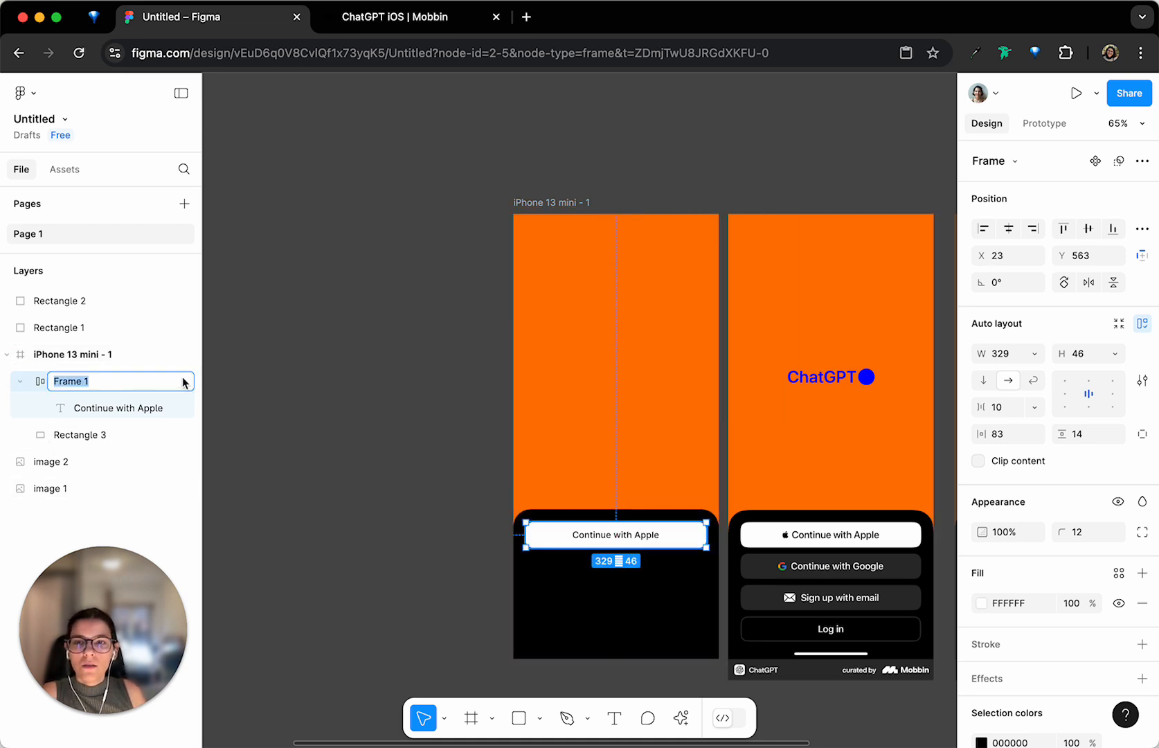
pyautogui.write('Bu')
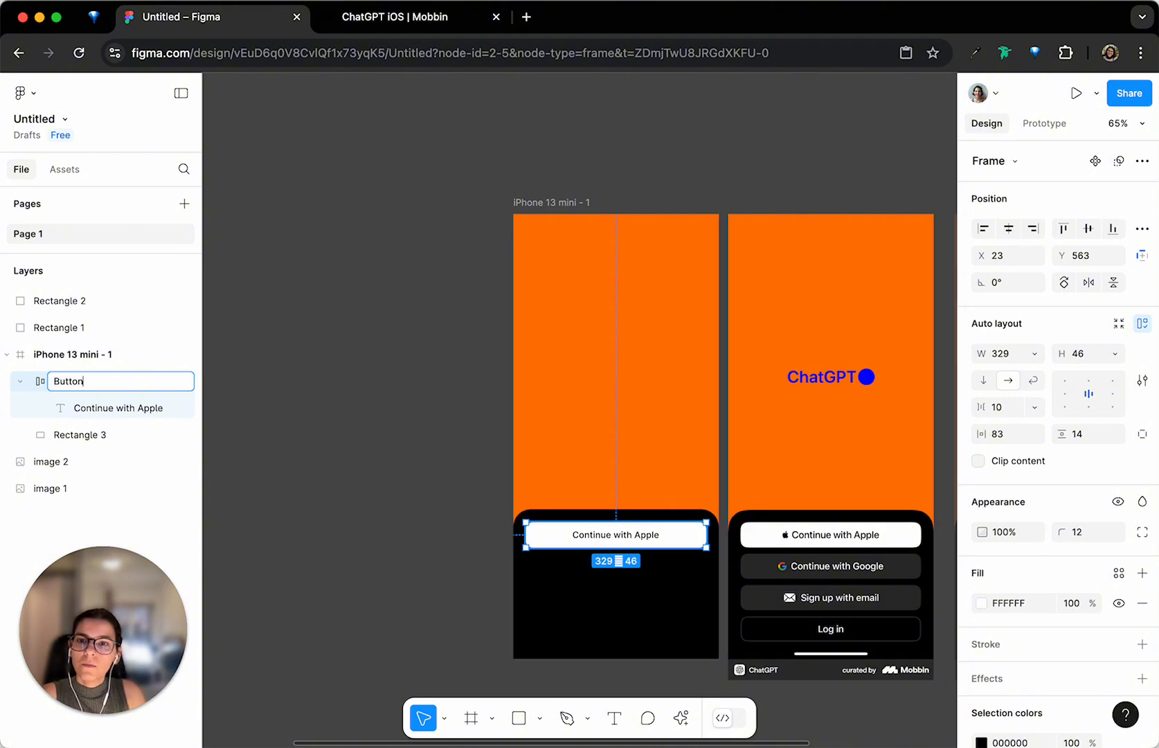
pyautogui.write('tton')
pyautogui.press('Return')
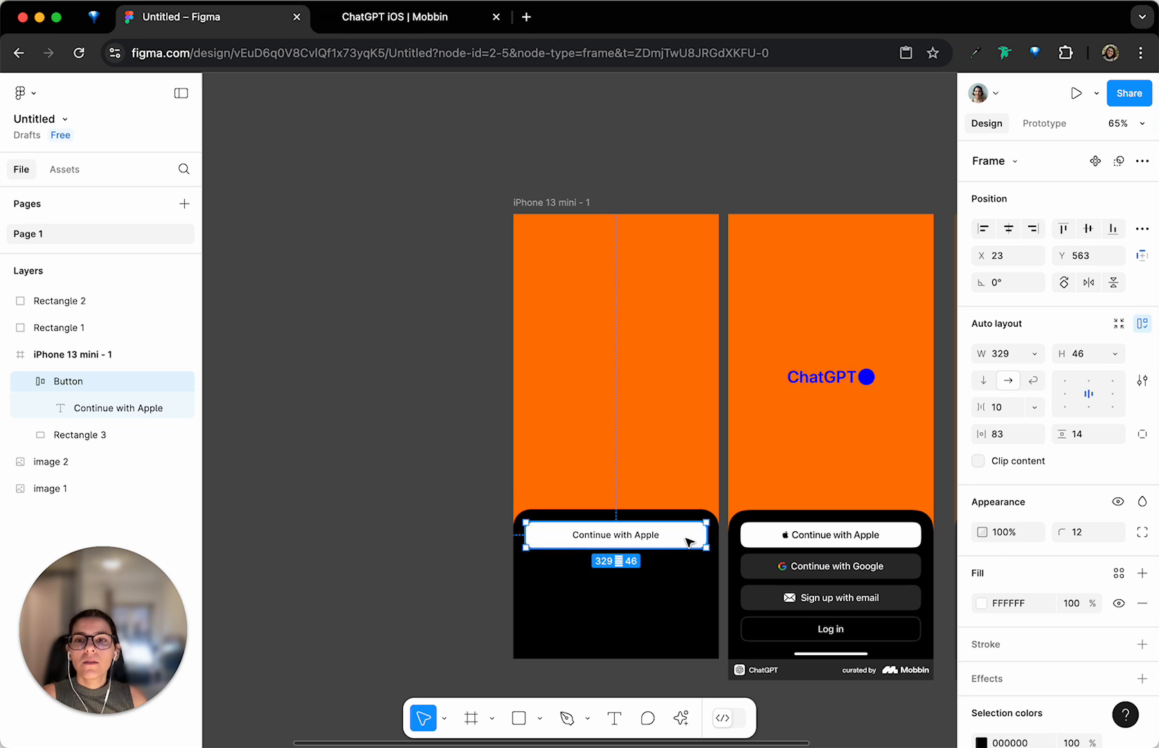
# Move the Button frame out of the phone frame onto the empty canvas beside it, at X 724, Y -310
pyautogui.moveTo(689, 541); pyautogui.dragTo(472, 229)
pyautogui.press('super+z')
pyautogui.moveTo(691, 540); pyautogui.dragTo(469, 224)
pyautogui.scroll(3, 473, 235)
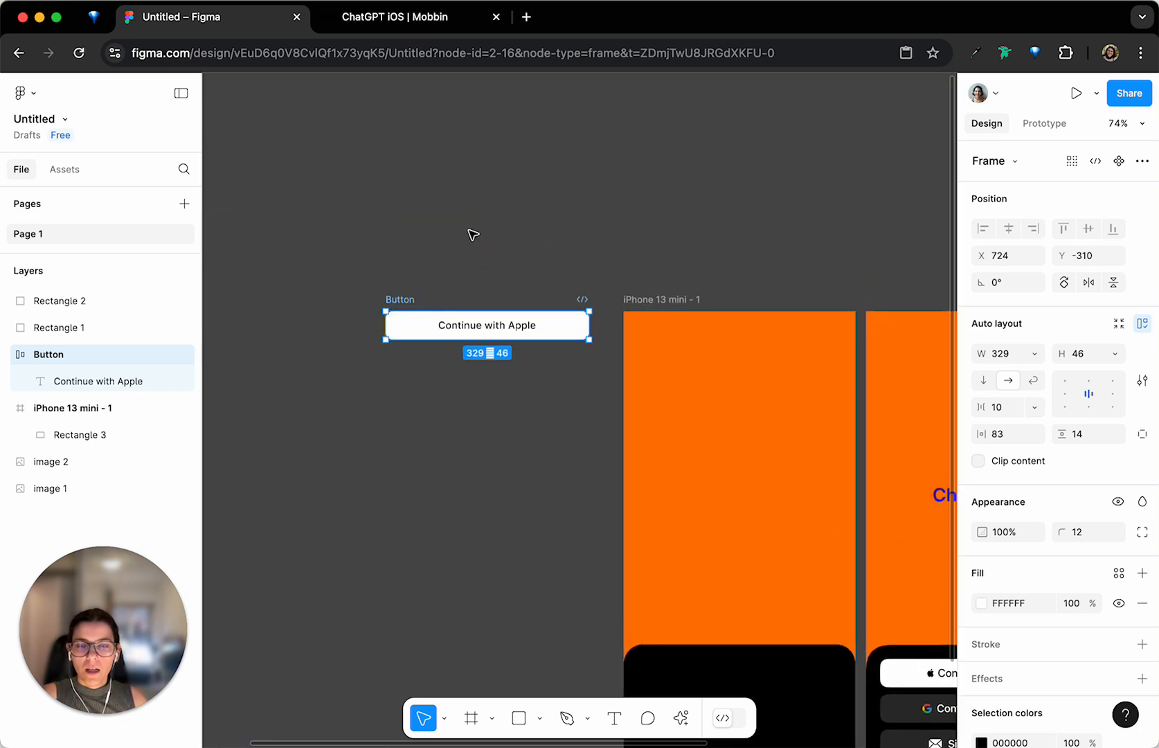
pyautogui.hscroll(2, 474, 234)
pyautogui.scroll(-1, 473, 235)
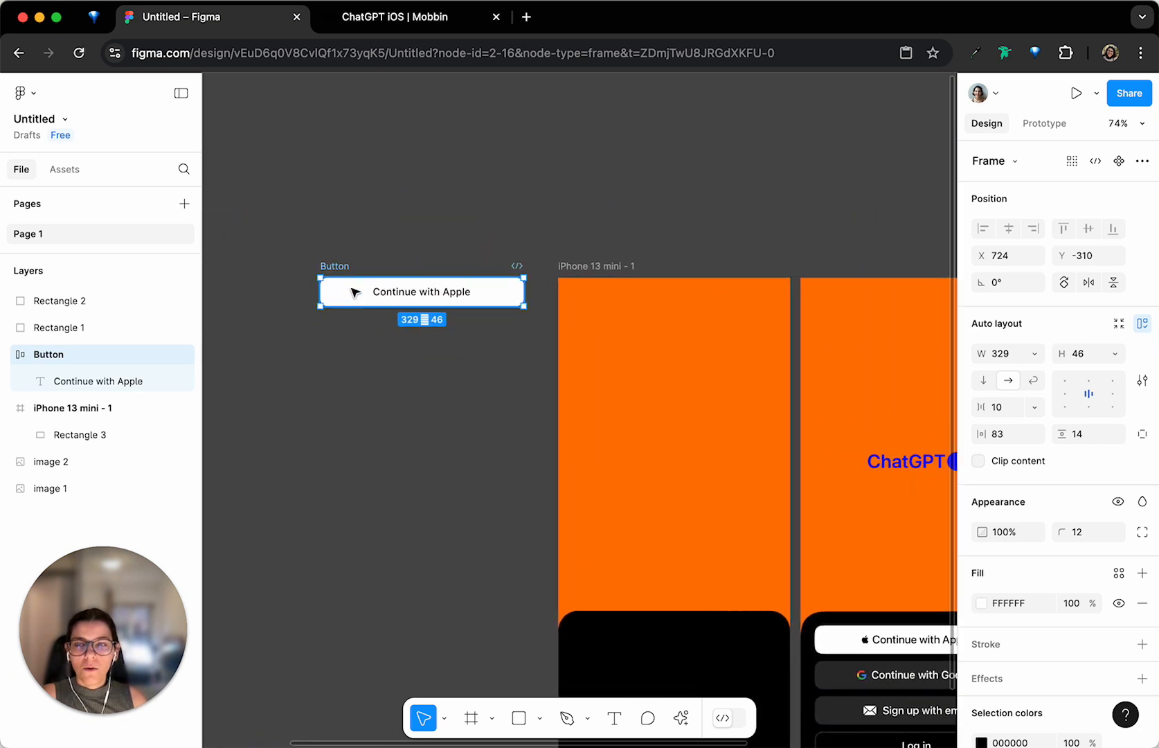
# Move the Button frame beside the colour swatches at X 519 and place a copy of its text below the black swatch
pyautogui.hscroll(-5, 355, 293)
pyautogui.scroll(-2, 553, 277)
pyautogui.moveTo(632, 271); pyautogui.dragTo(339, 433)
pyautogui.hscroll(3, 483, 312)
pyautogui.doubleClick(489, 292)
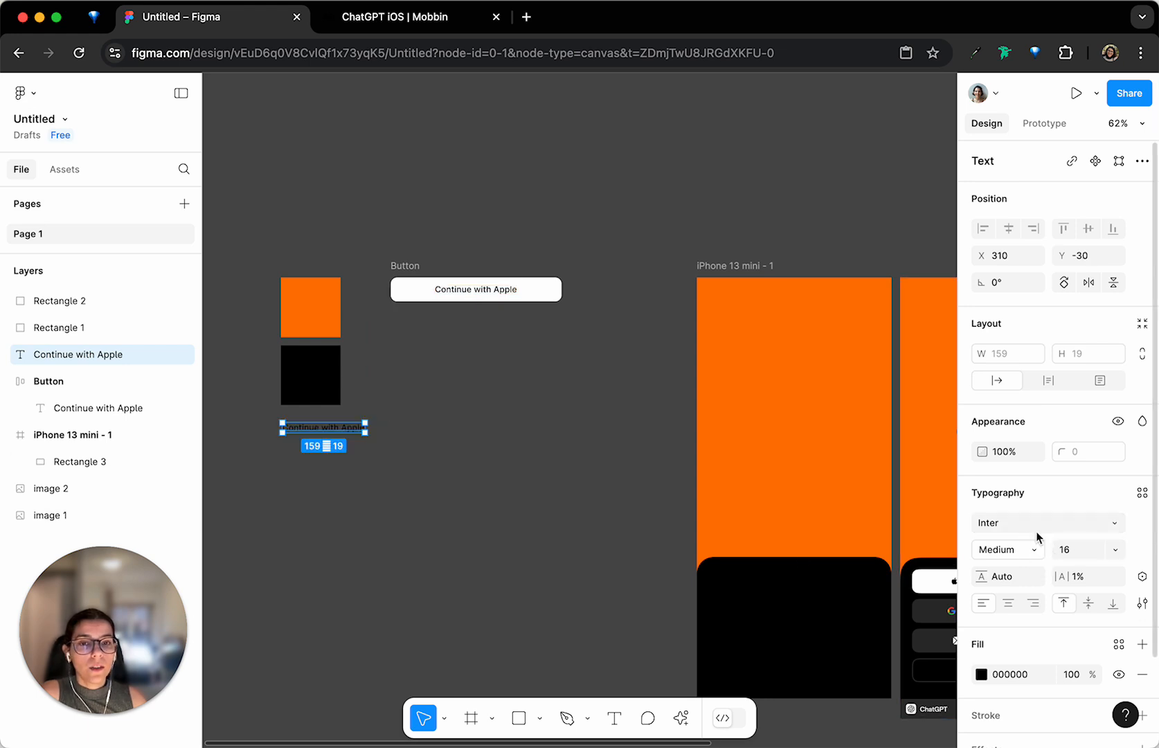
# Compare the copied text with the reference buttons, nudge it slightly below the black swatch and clear the selection
pyautogui.hscroll(3, 799, 496)
pyautogui.hscroll(-1, 804, 595)
pyautogui.scroll(-1, 804, 596)
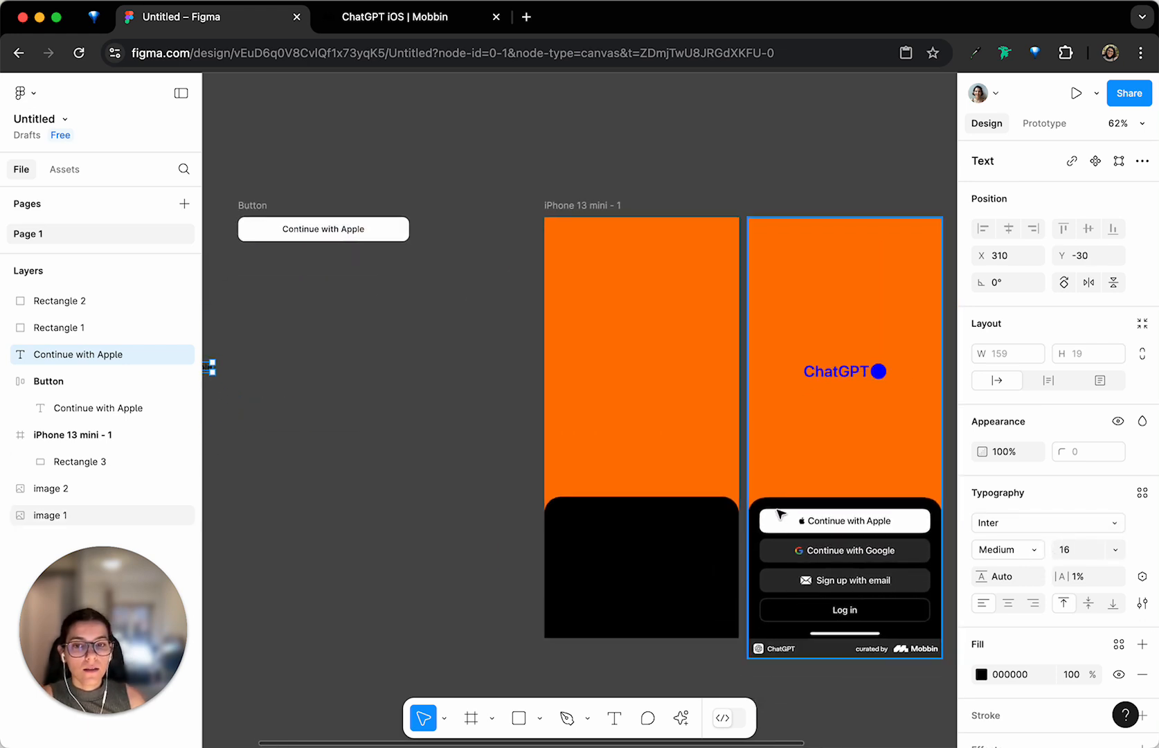
pyautogui.hscroll(-2, 782, 511)
pyautogui.hscroll(-3, 569, 168)
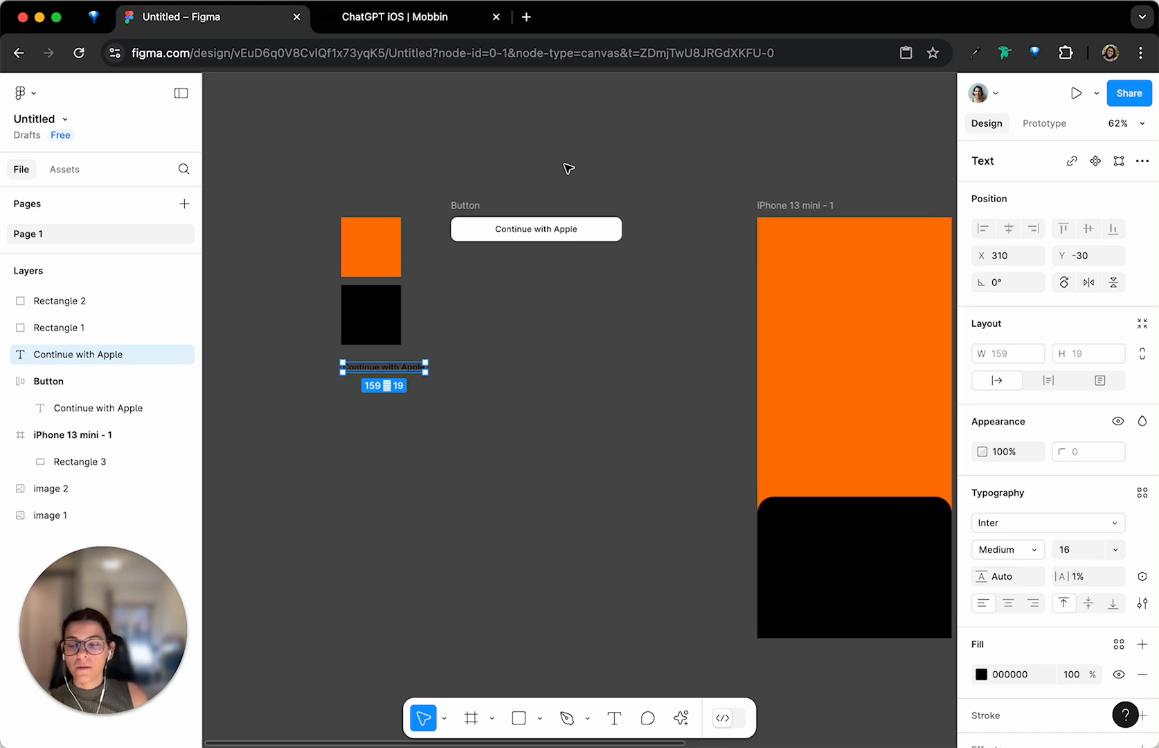
pyautogui.scroll(2, 623, 422)
pyautogui.hscroll(-2, 624, 423)
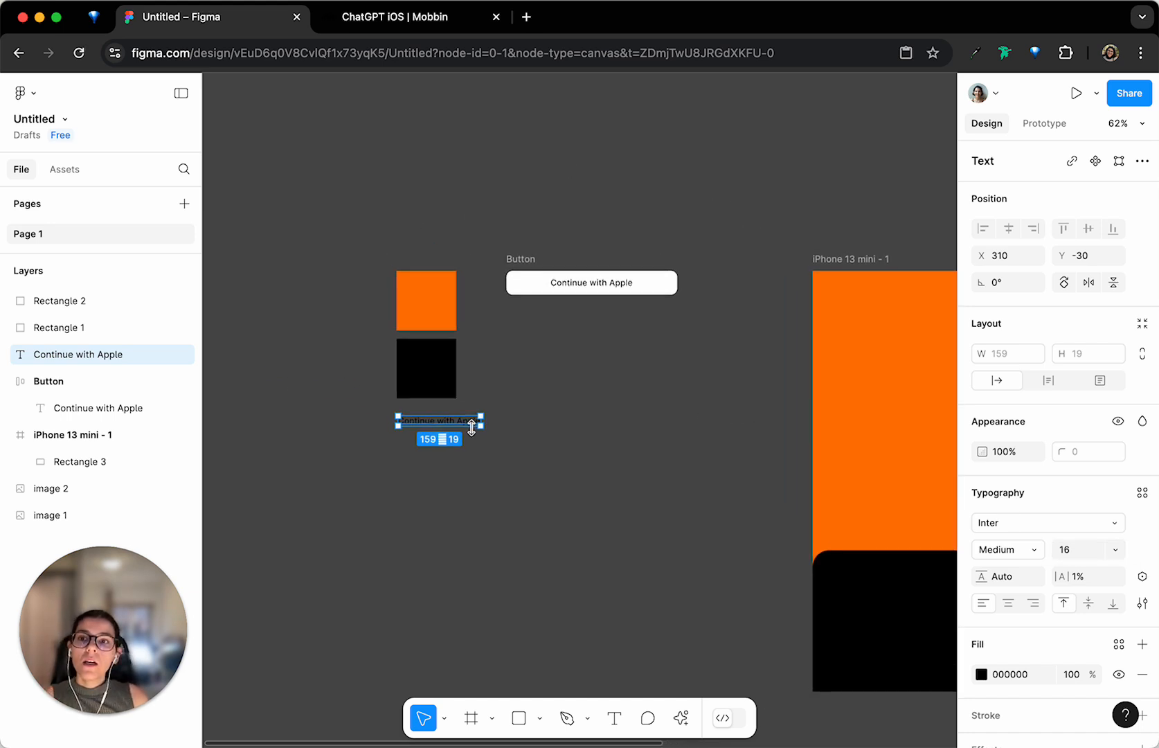
pyautogui.moveTo(471, 424); pyautogui.dragTo(468, 429)
pyautogui.click(730, 520)
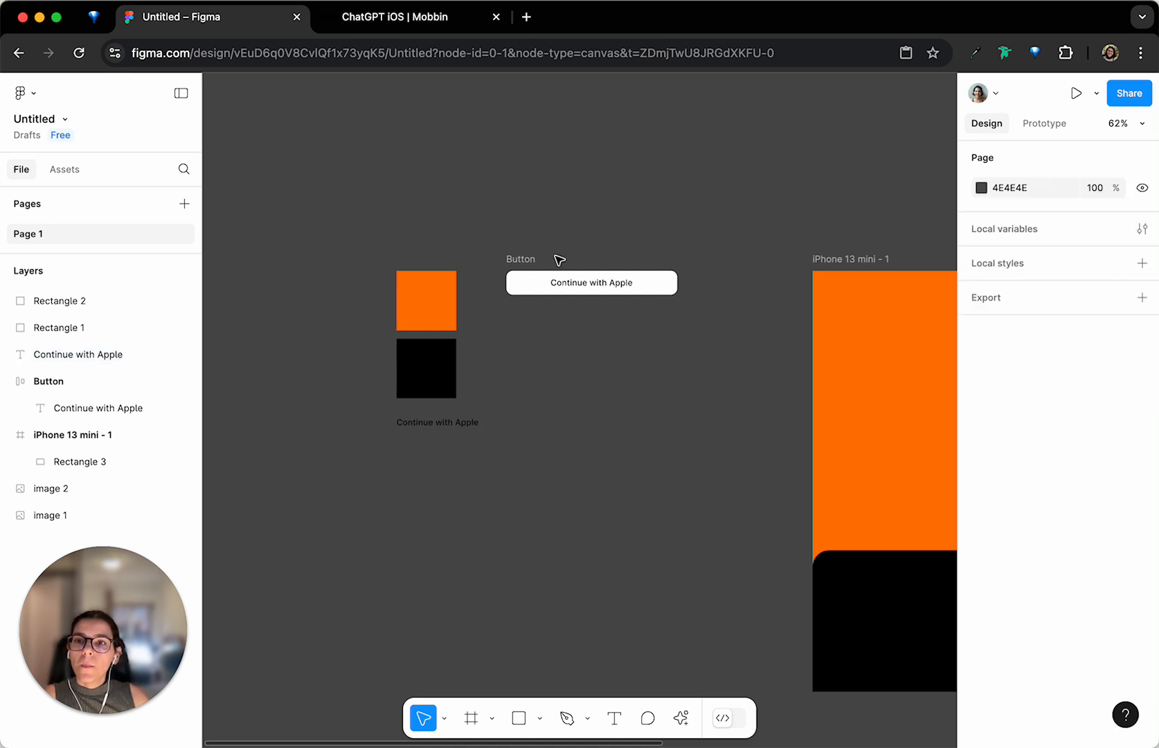
# Select the Button frame and compare it with the buttons in the reference screens
pyautogui.click(519, 259)
pyautogui.hscroll(4, 537, 265)
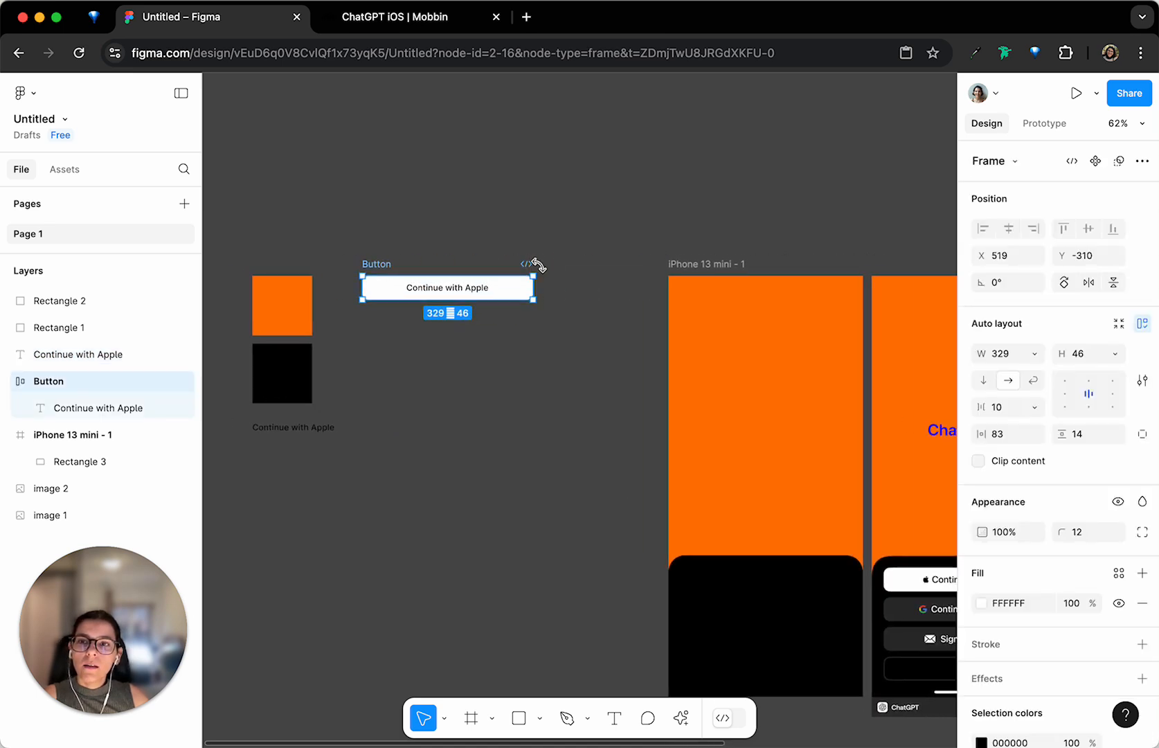
pyautogui.hscroll(-4, 537, 265)
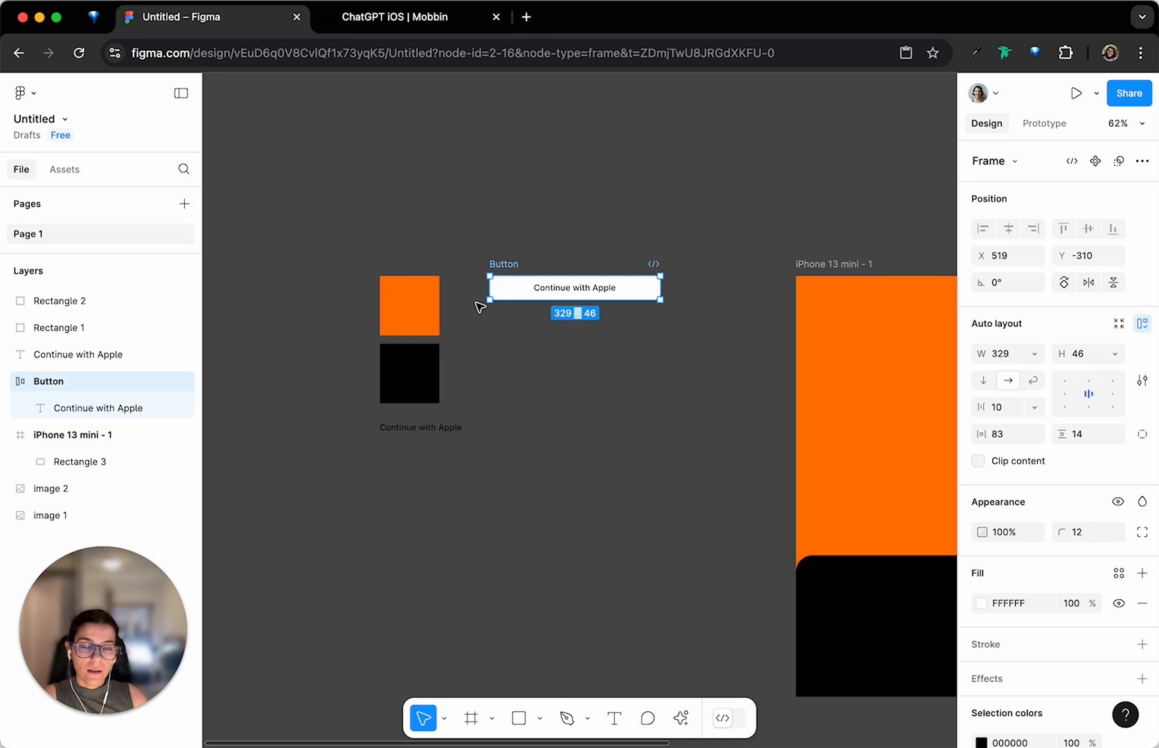
pyautogui.hscroll(12, 485, 306)
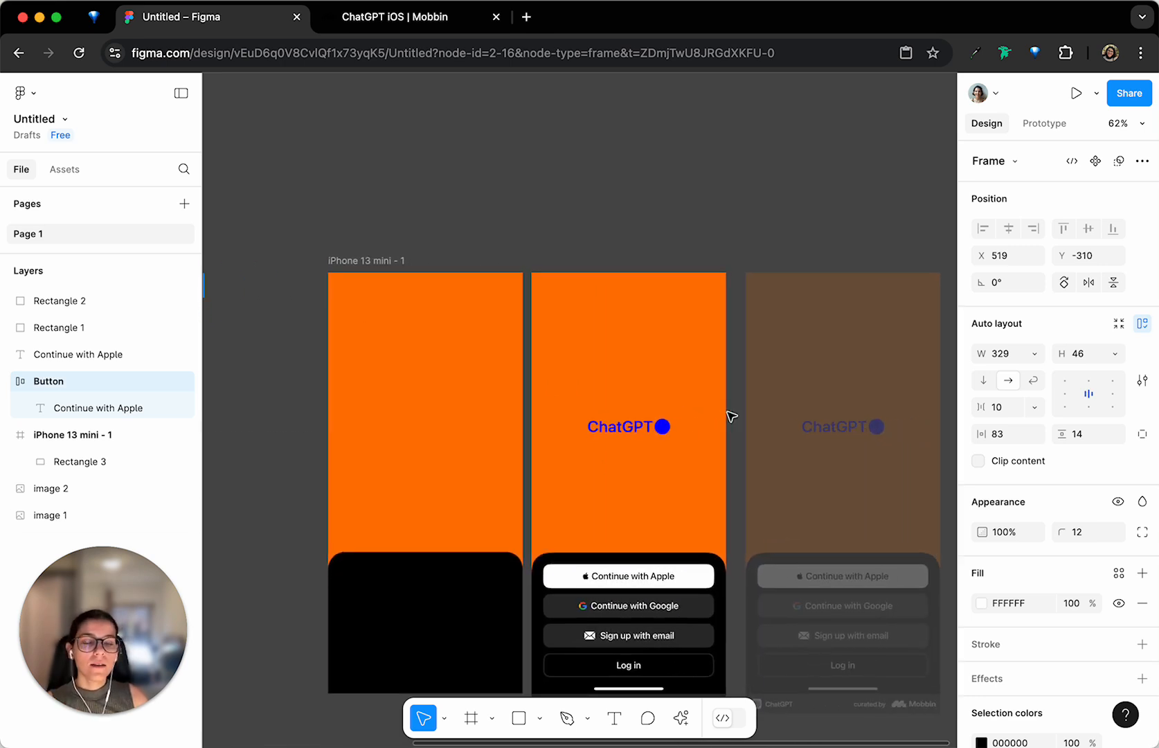
# Open the fill styles and libraries of the black swatch beside the Button frame and switch to the custom colour settings
pyautogui.hscroll(-11, 499, 481)
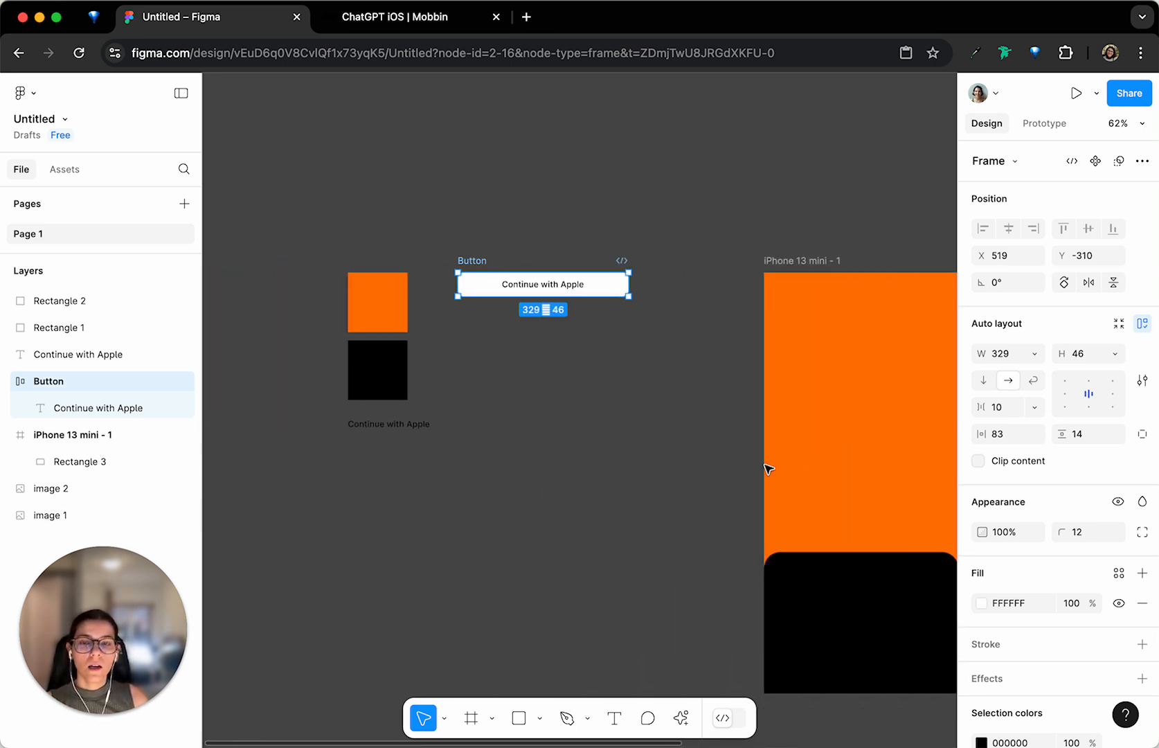
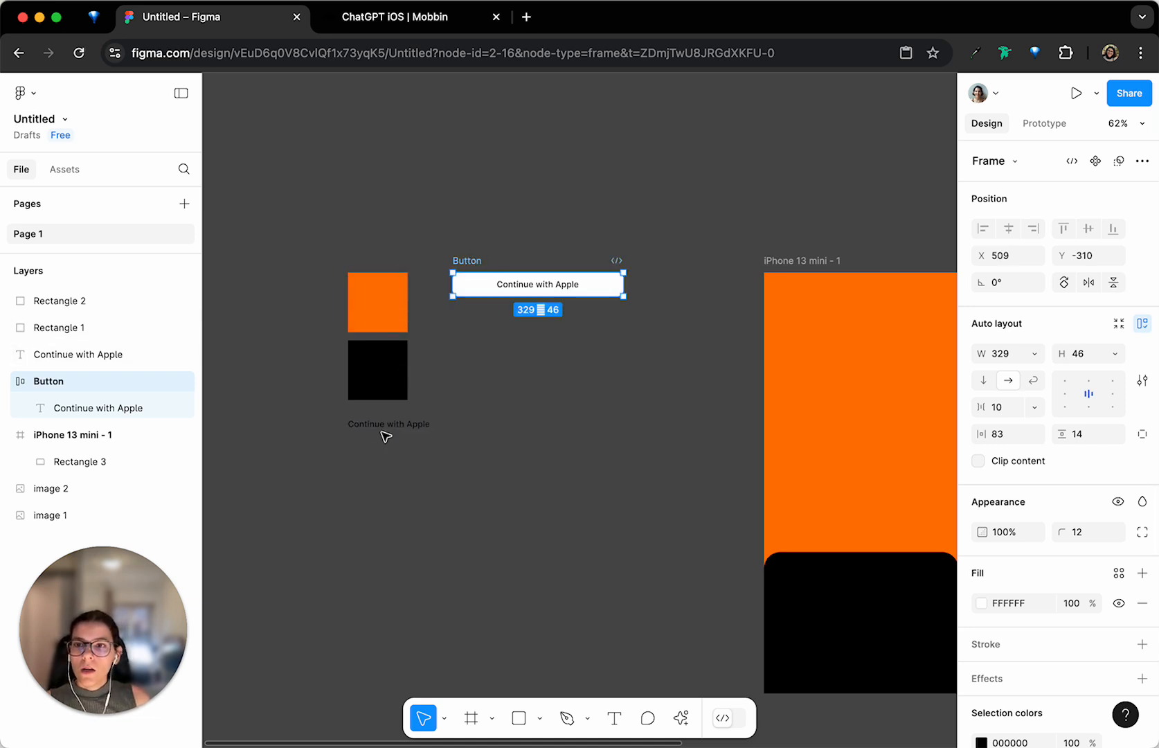
pyautogui.click(357, 428)
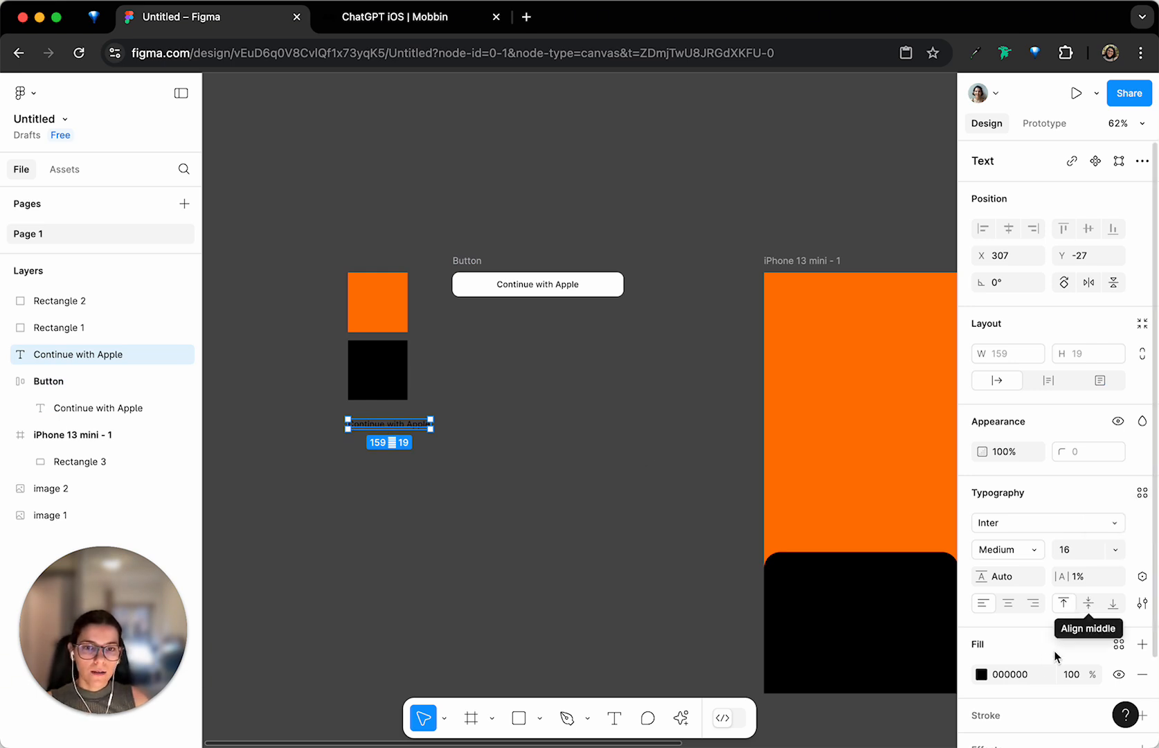
pyautogui.click(365, 368)
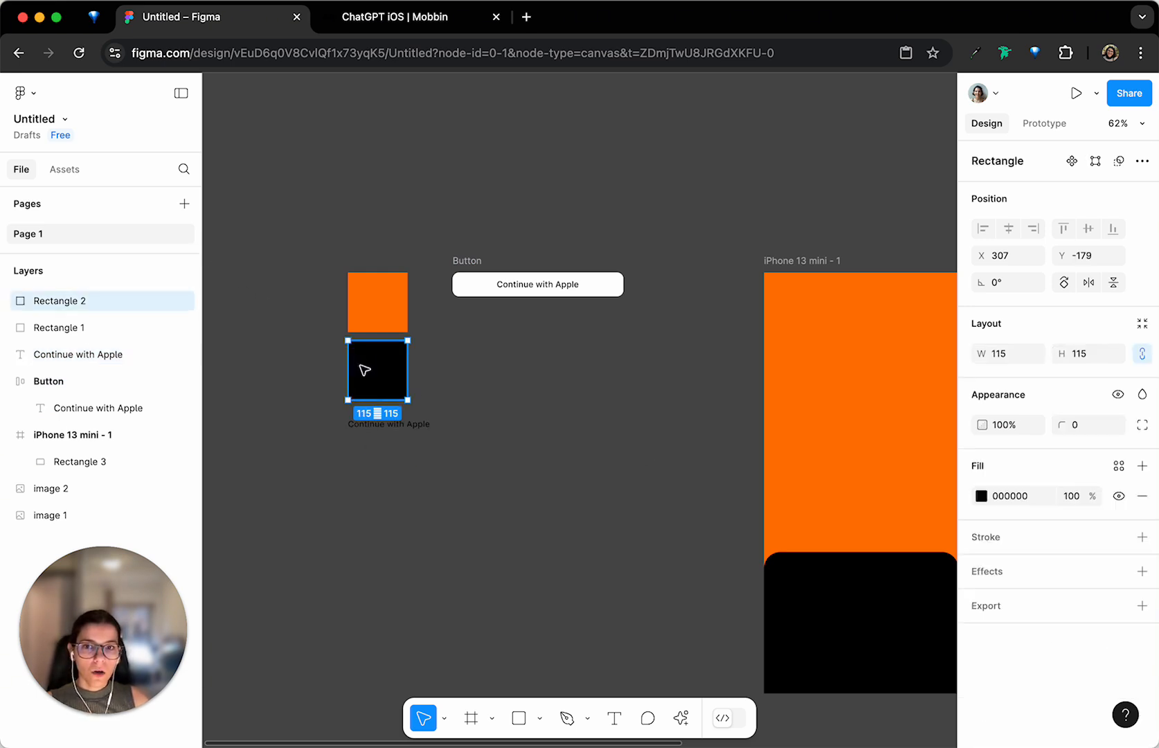
pyautogui.click(1123, 468)
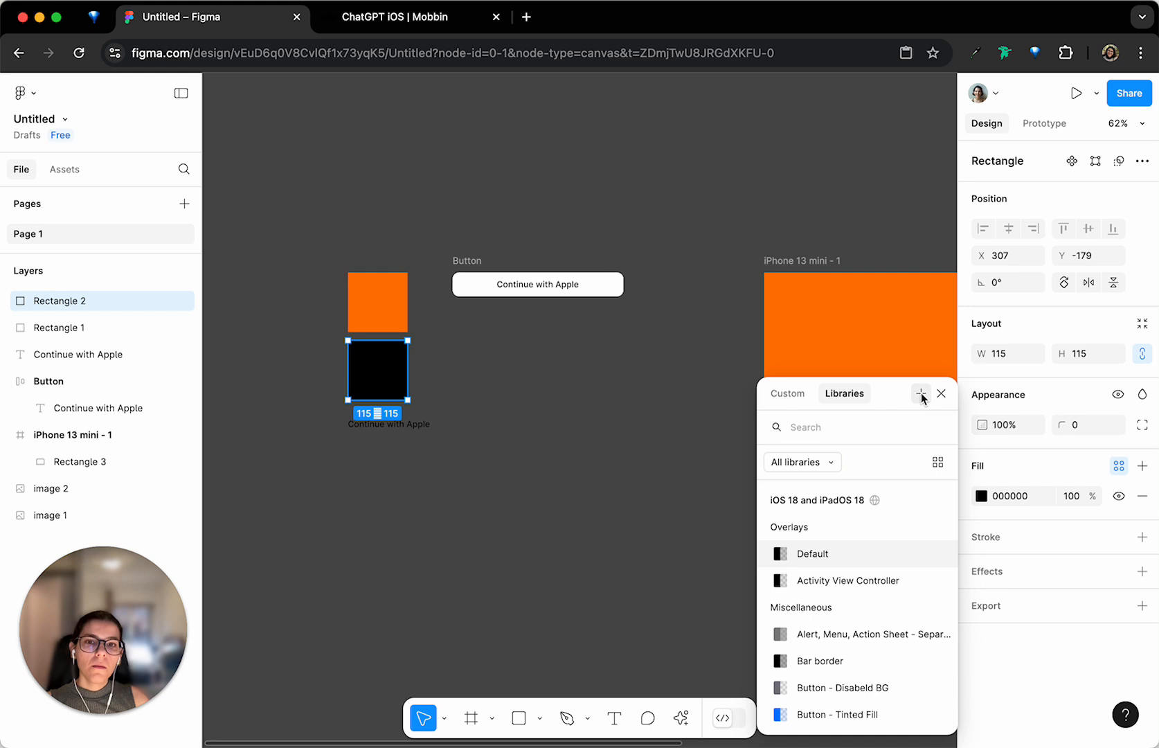
pyautogui.click(787, 394)
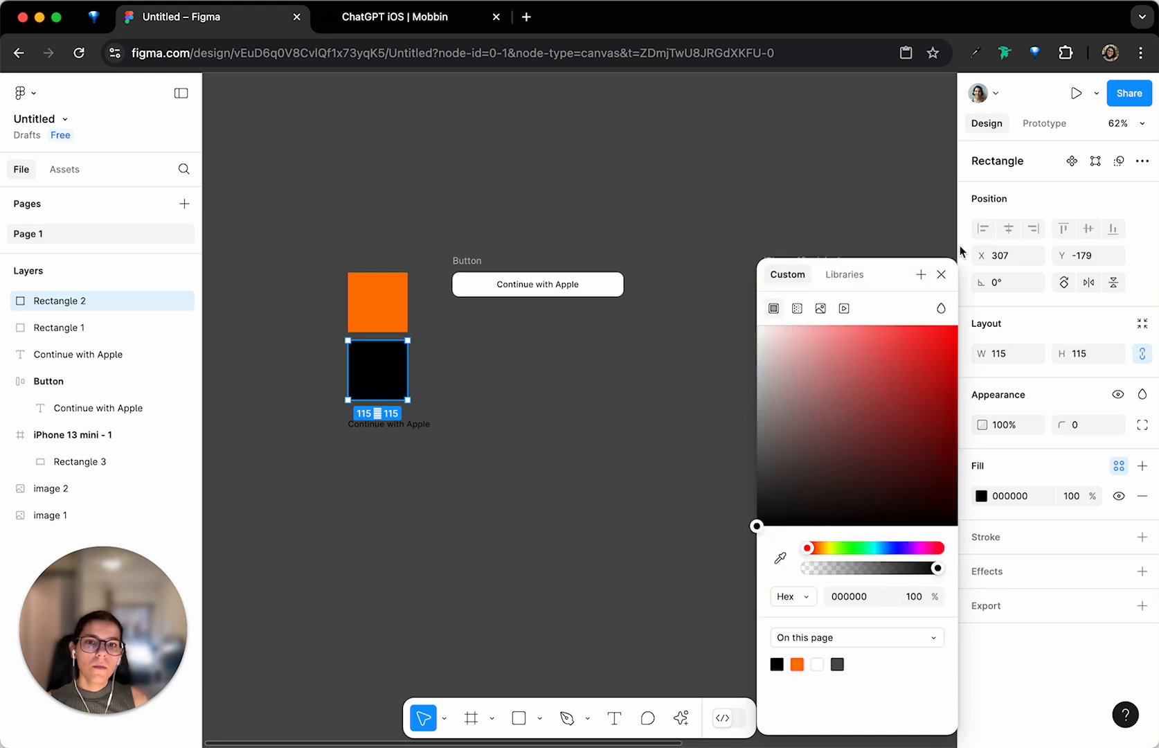
# Create a color style named Black from the black square's 000000 fill
pyautogui.click(844, 274)
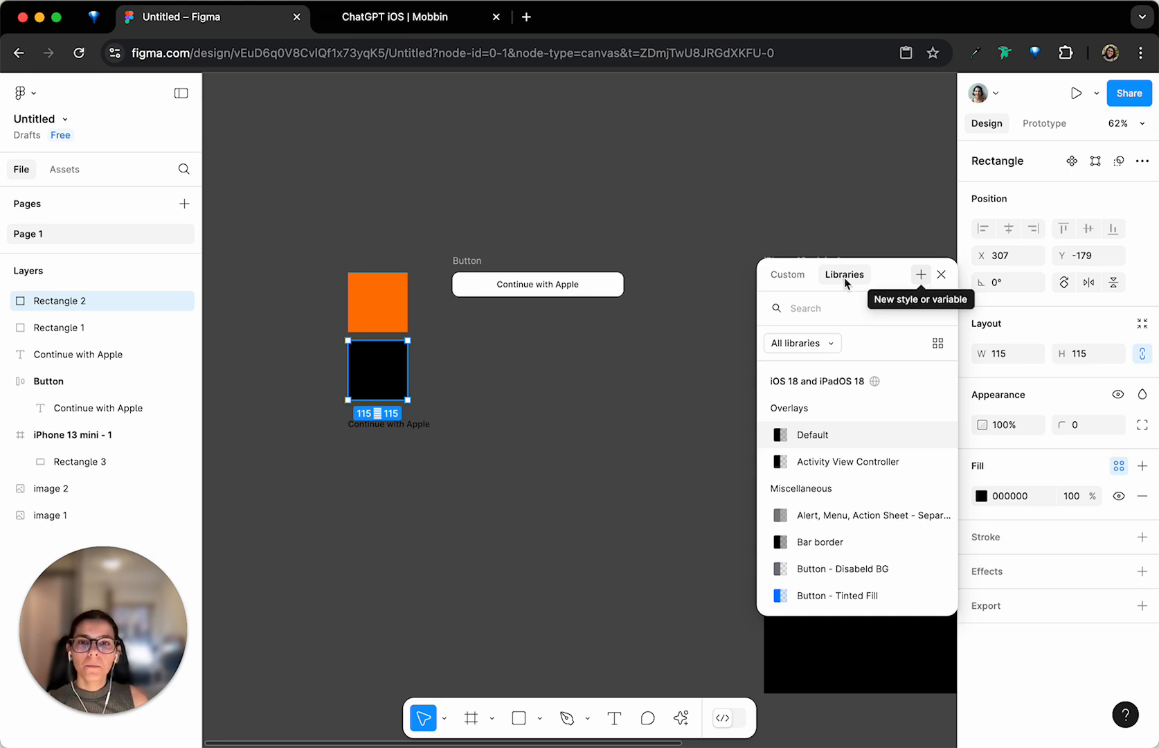
pyautogui.click(922, 275)
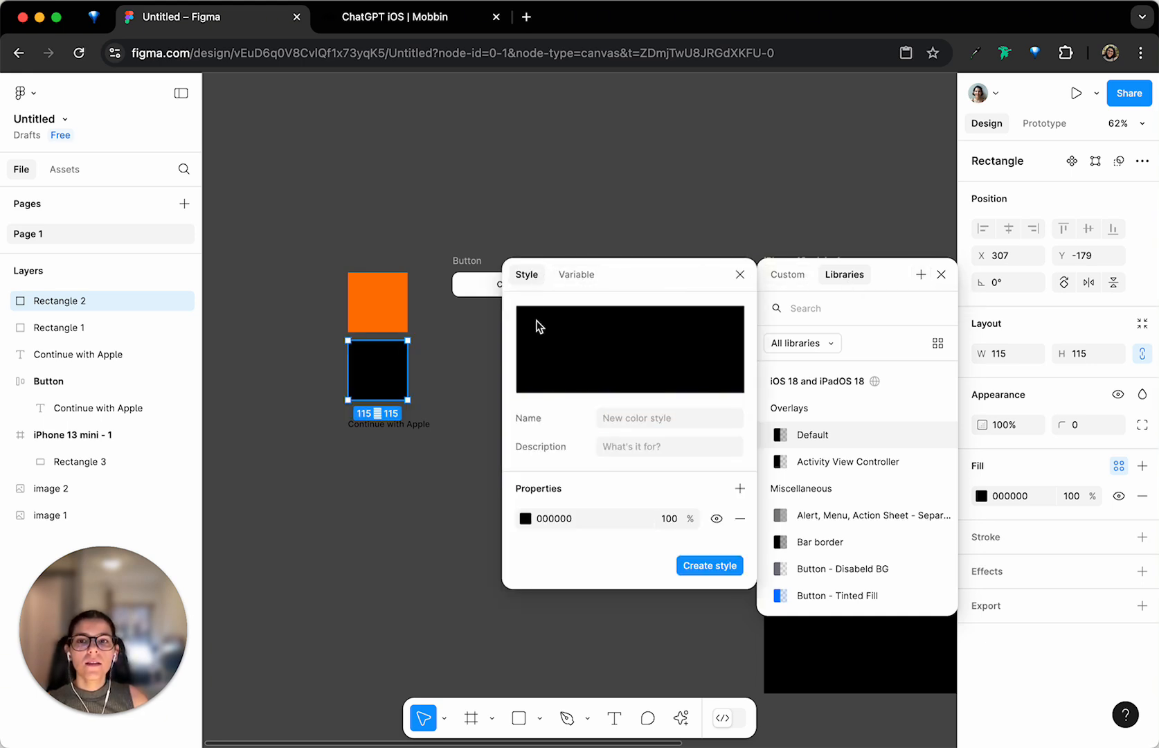
pyautogui.click(630, 420)
pyautogui.write('Bl')
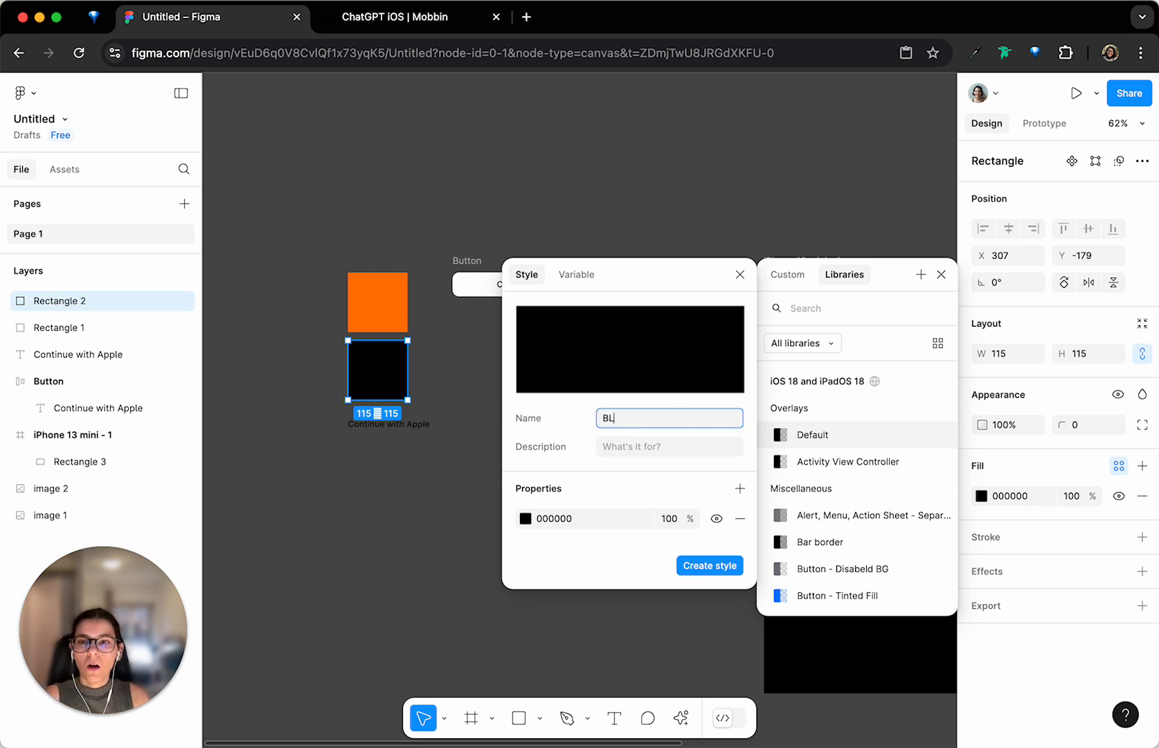
pyautogui.write('a')
pyautogui.press('BackSpace')
pyautogui.press('BackSpace')
pyautogui.press('BackSpace')
pyautogui.write('Black')
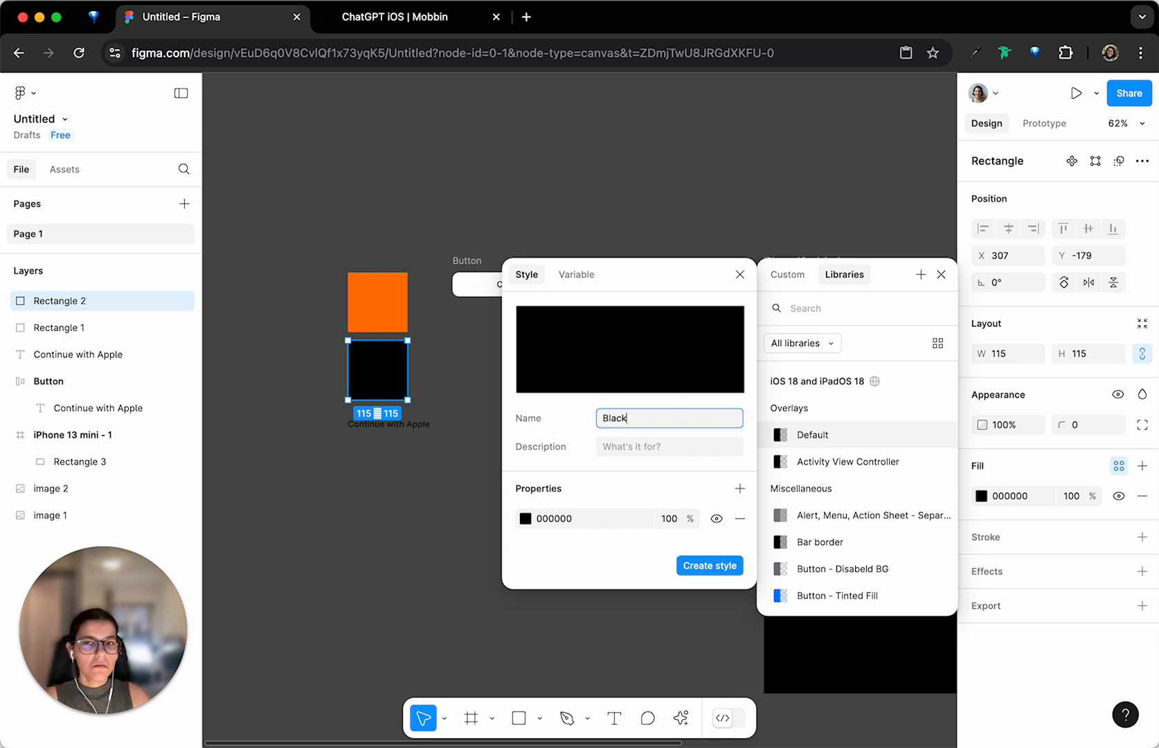
pyautogui.press('Return')
# Create a color style named Orange from the orange square's FE7600 fill
pyautogui.click(377, 299)
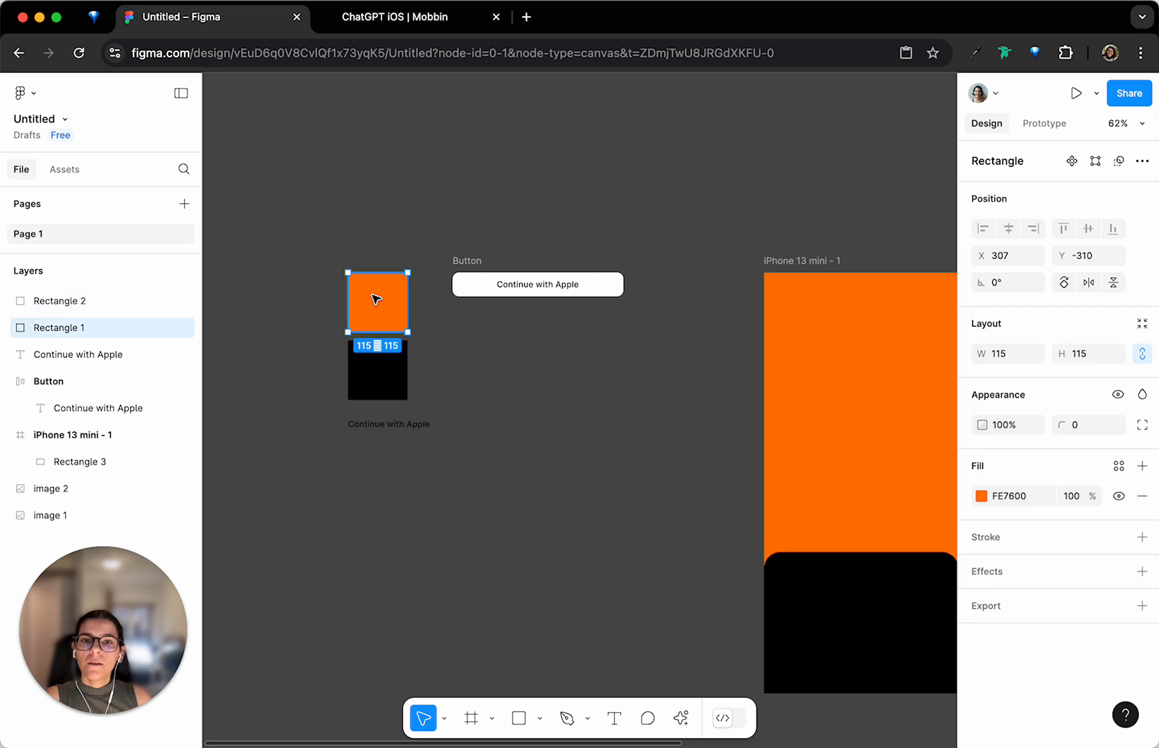
pyautogui.click(1121, 467)
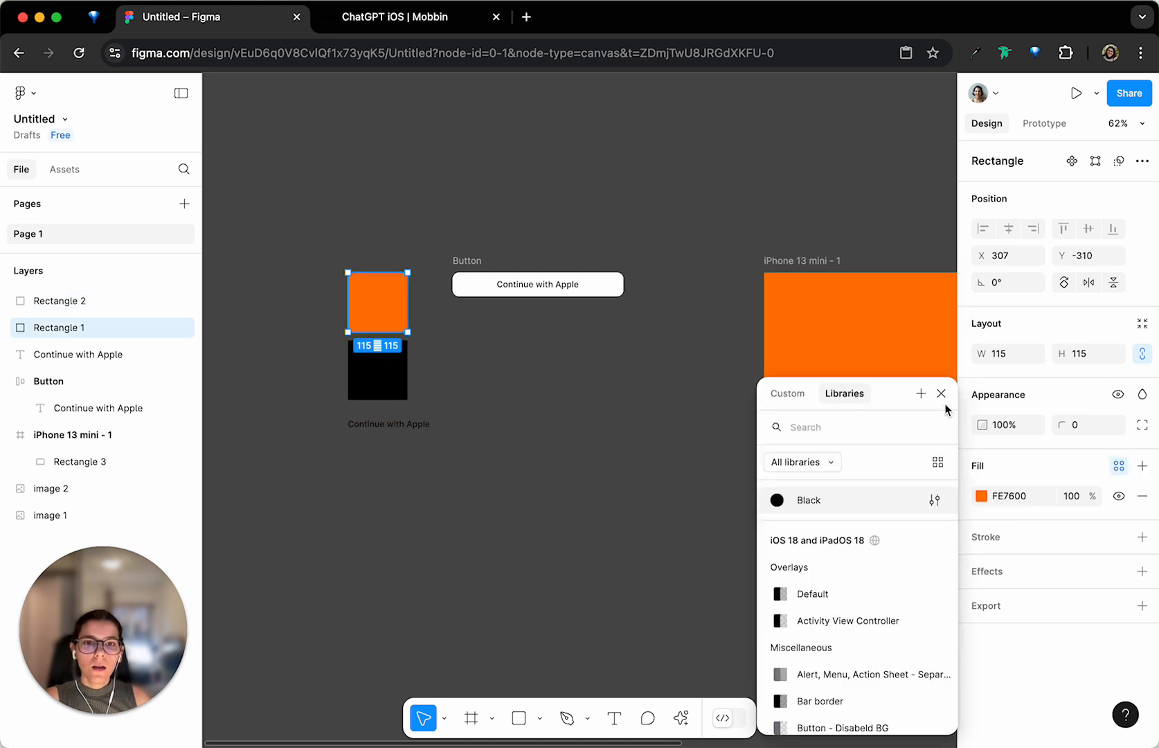
pyautogui.click(923, 395)
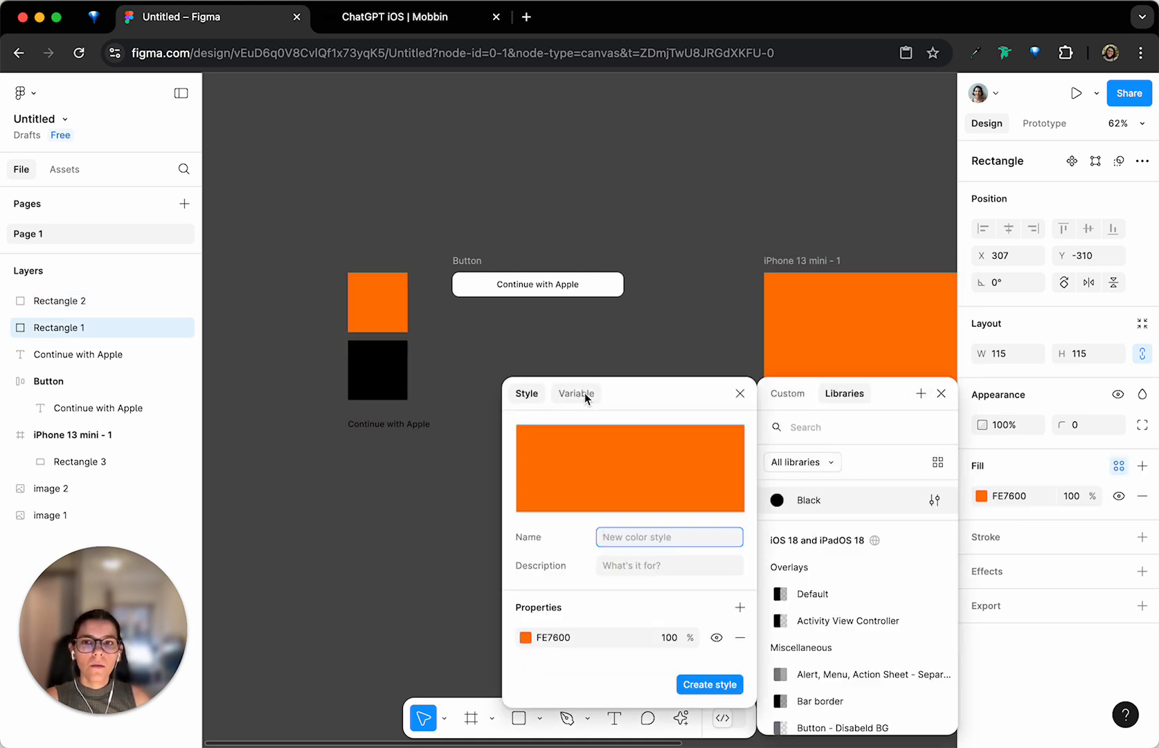
pyautogui.write('Orange')
pyautogui.press('Return')
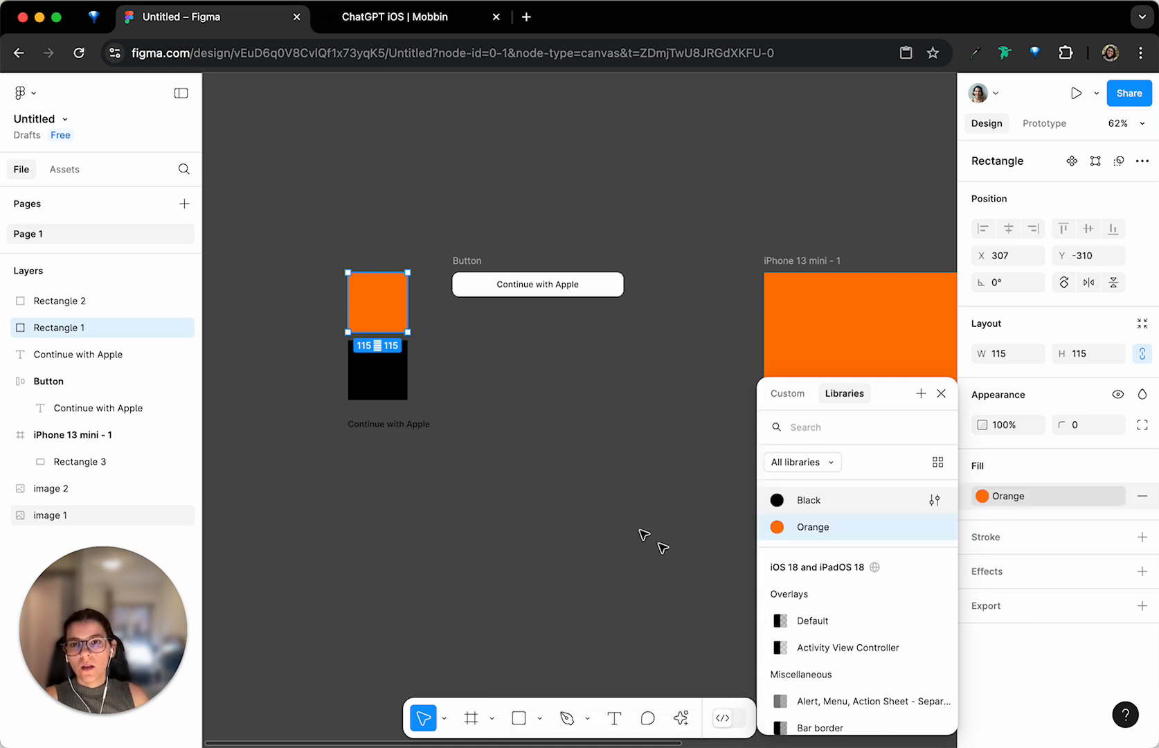
# Create a text style named CTA from the standalone "Continue with Apple" text below the color squares
pyautogui.click(349, 424)
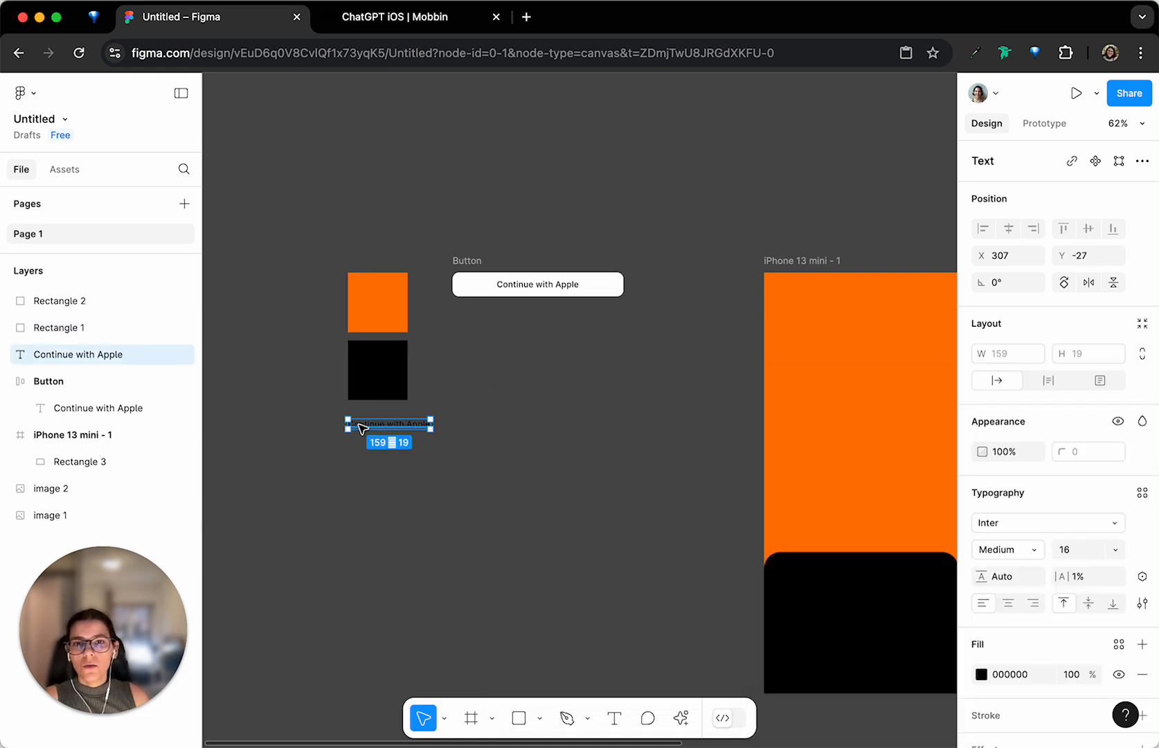
pyautogui.click(1141, 495)
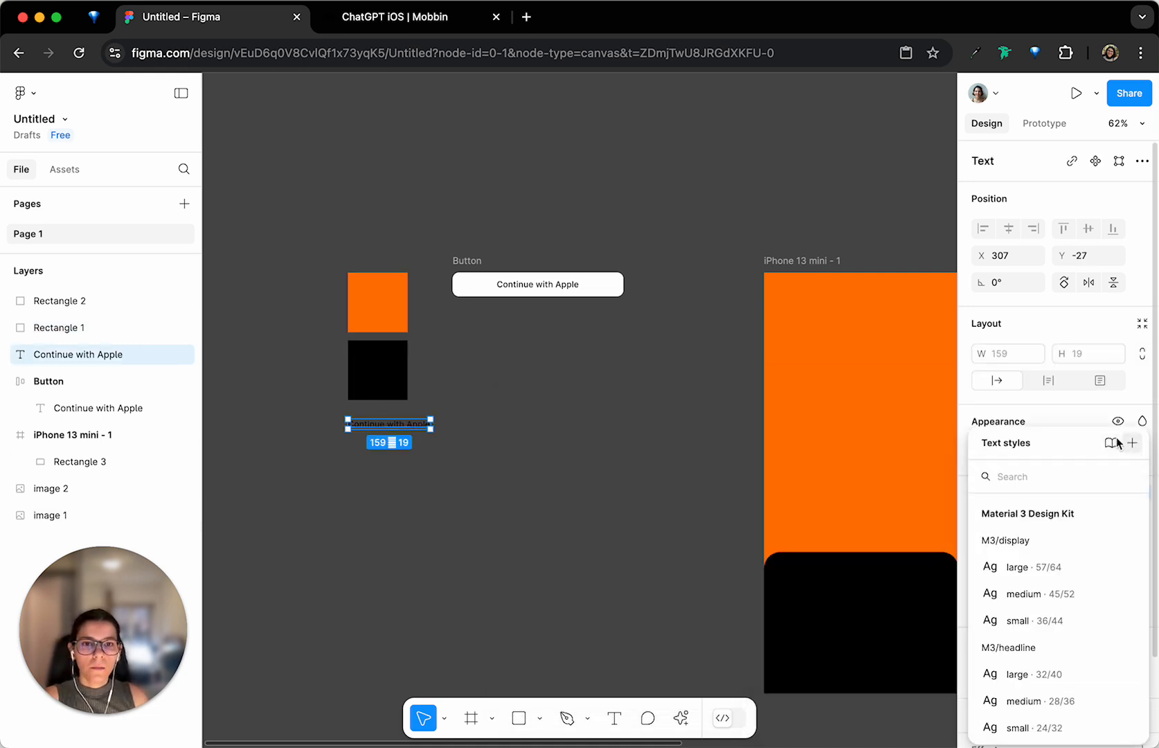
pyautogui.click(1073, 420)
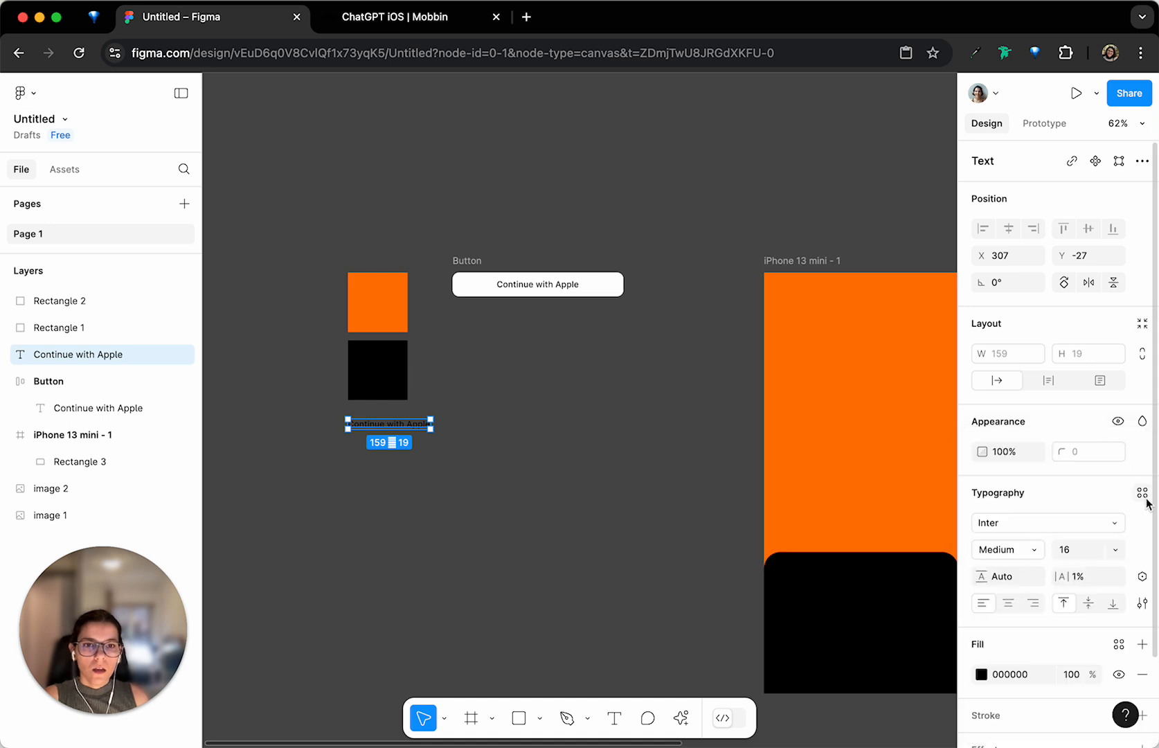
pyautogui.click(1144, 494)
pyautogui.click(1133, 444)
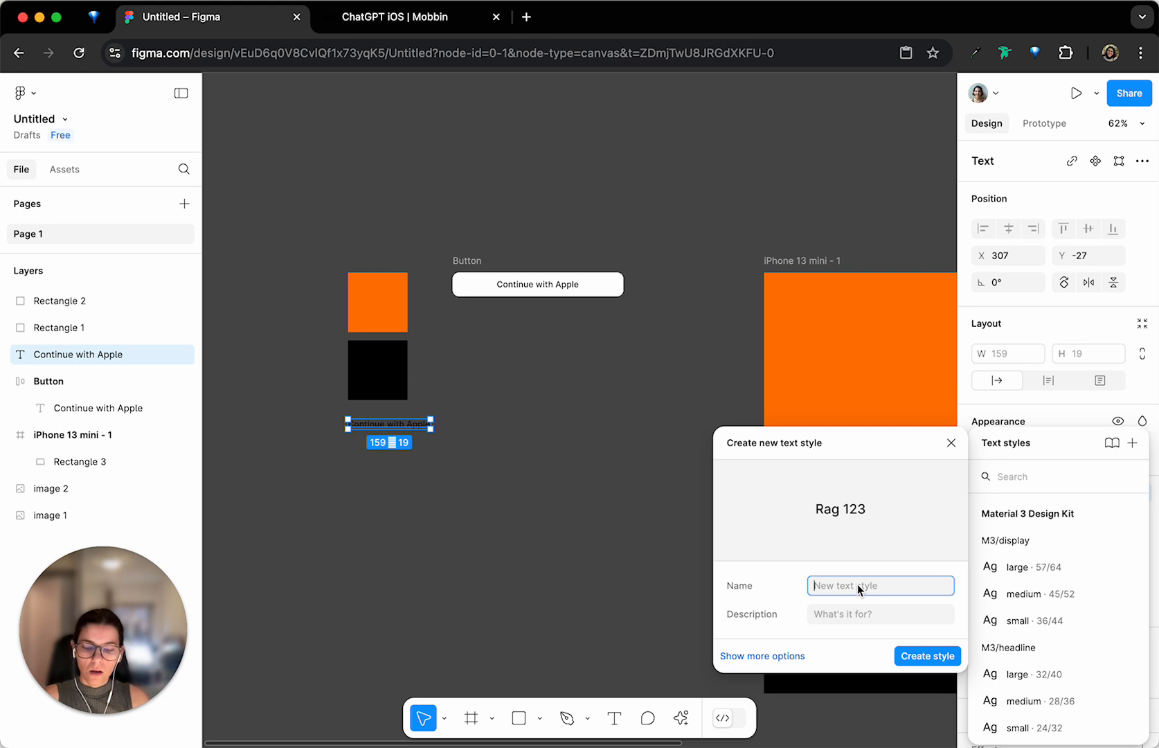
pyautogui.write('CTA')
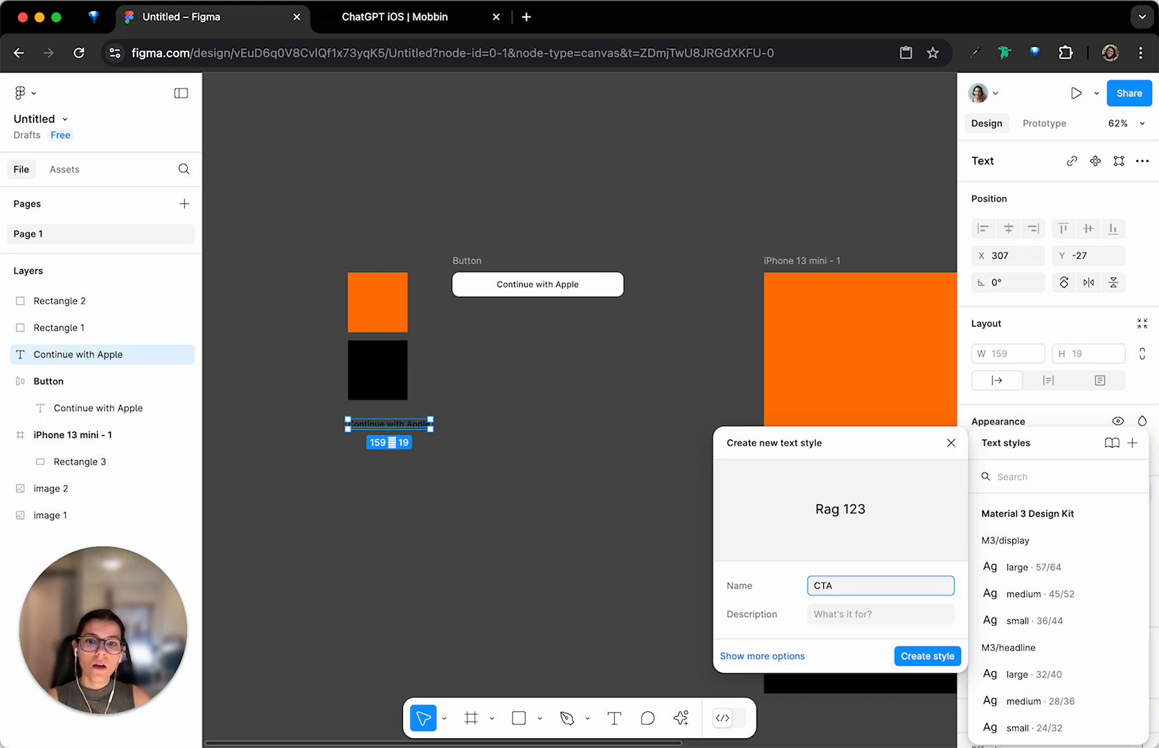
pyautogui.click(919, 661)
pyautogui.click(562, 482)
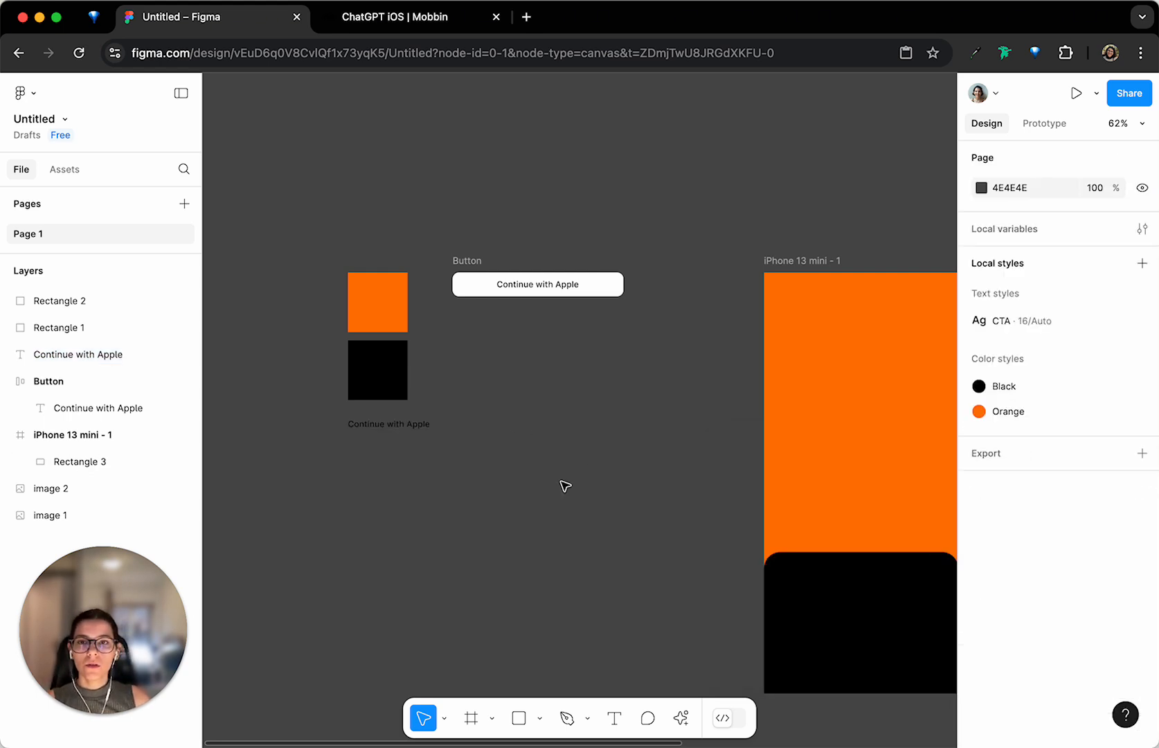
# Apply the CTA text style to the "Continue with Apple" label inside the Button frame
pyautogui.hscroll(3, 566, 328)
pyautogui.click(394, 286)
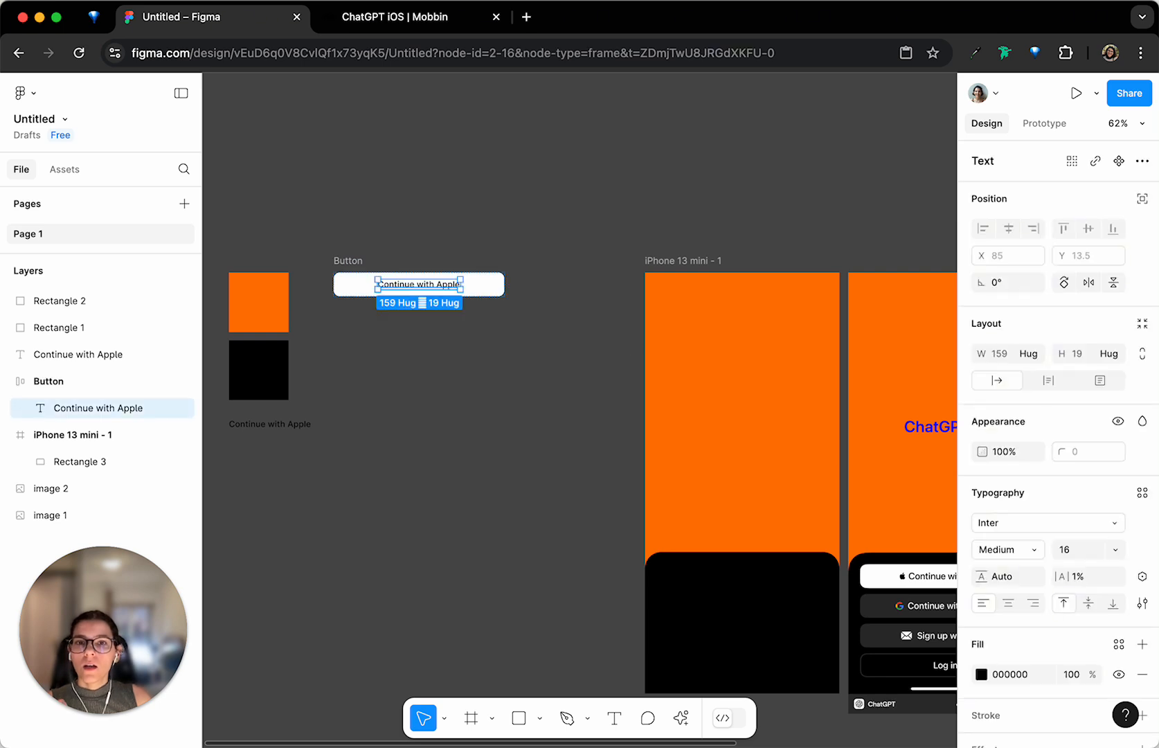
pyautogui.click(1143, 493)
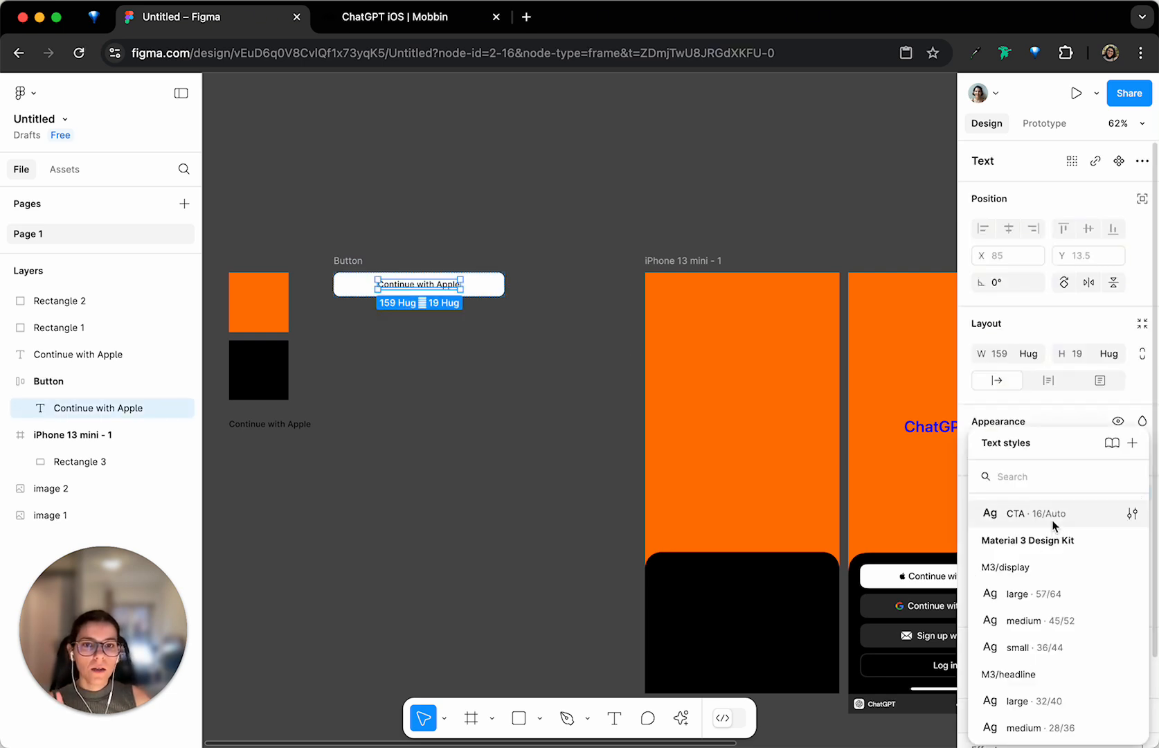
pyautogui.scroll(-10, 1059, 575)
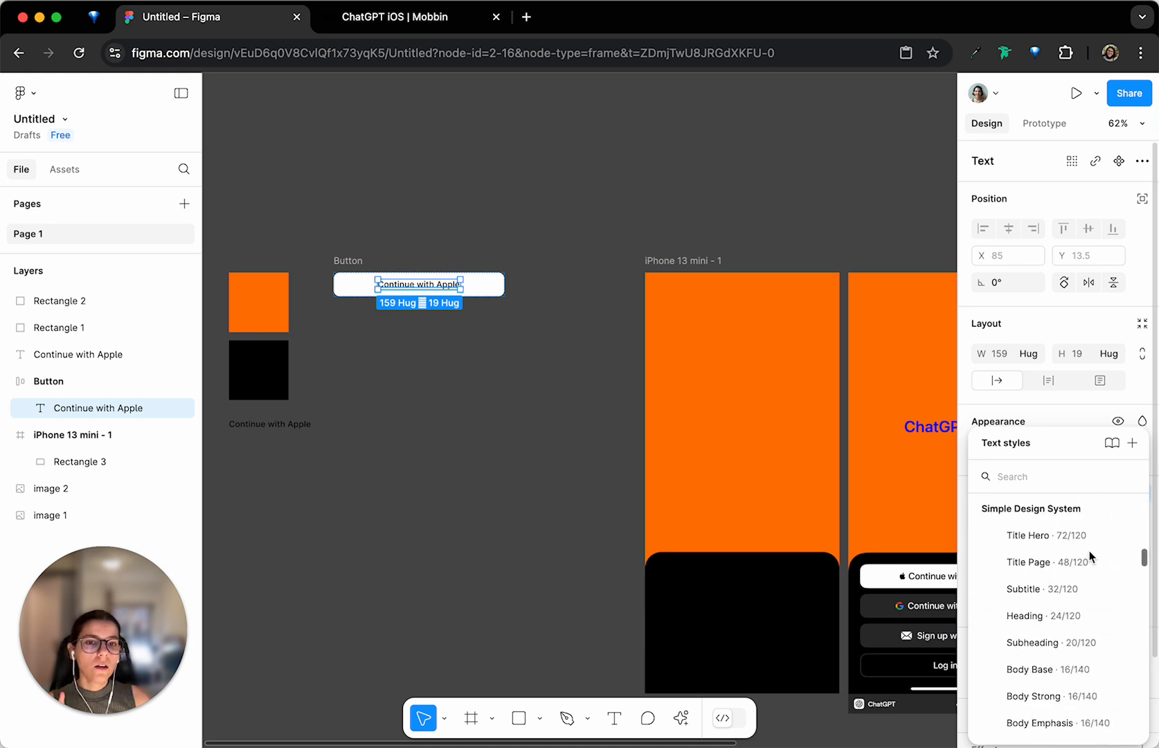
pyautogui.scroll(-15, 1091, 554)
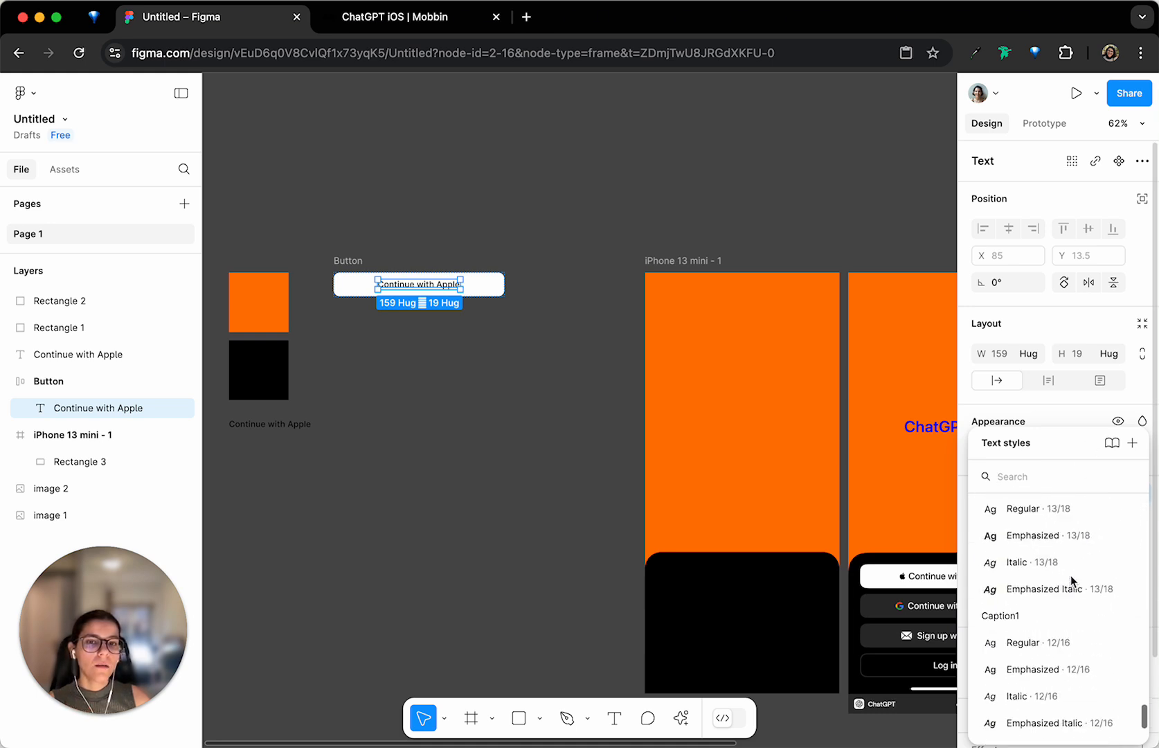
pyautogui.scroll(20, 1073, 579)
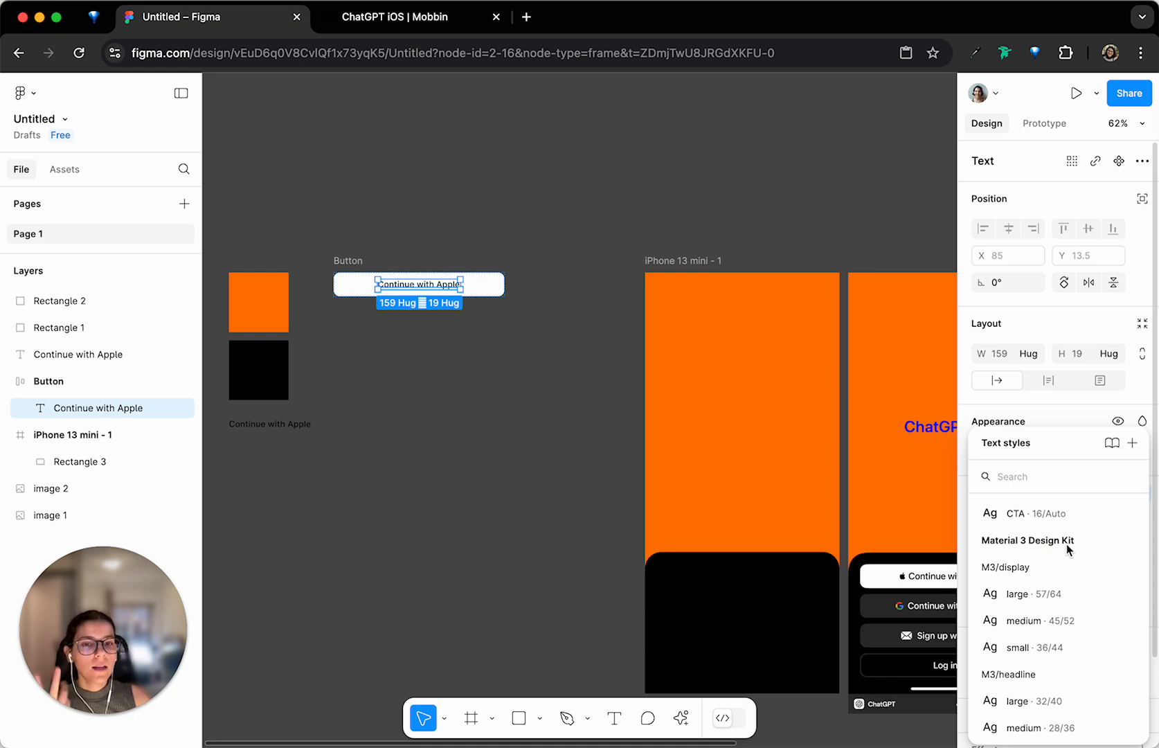
pyautogui.scroll(-10, 1032, 592)
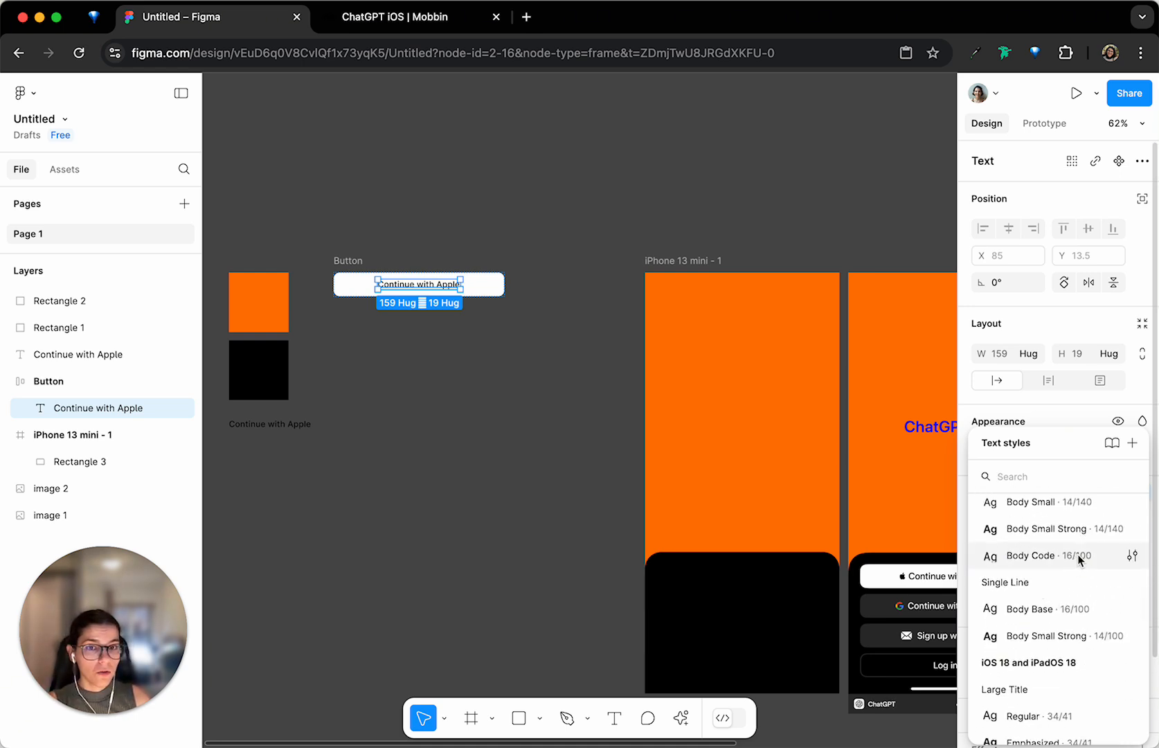
pyautogui.scroll(-3, 1078, 555)
pyautogui.scroll(10, 1104, 576)
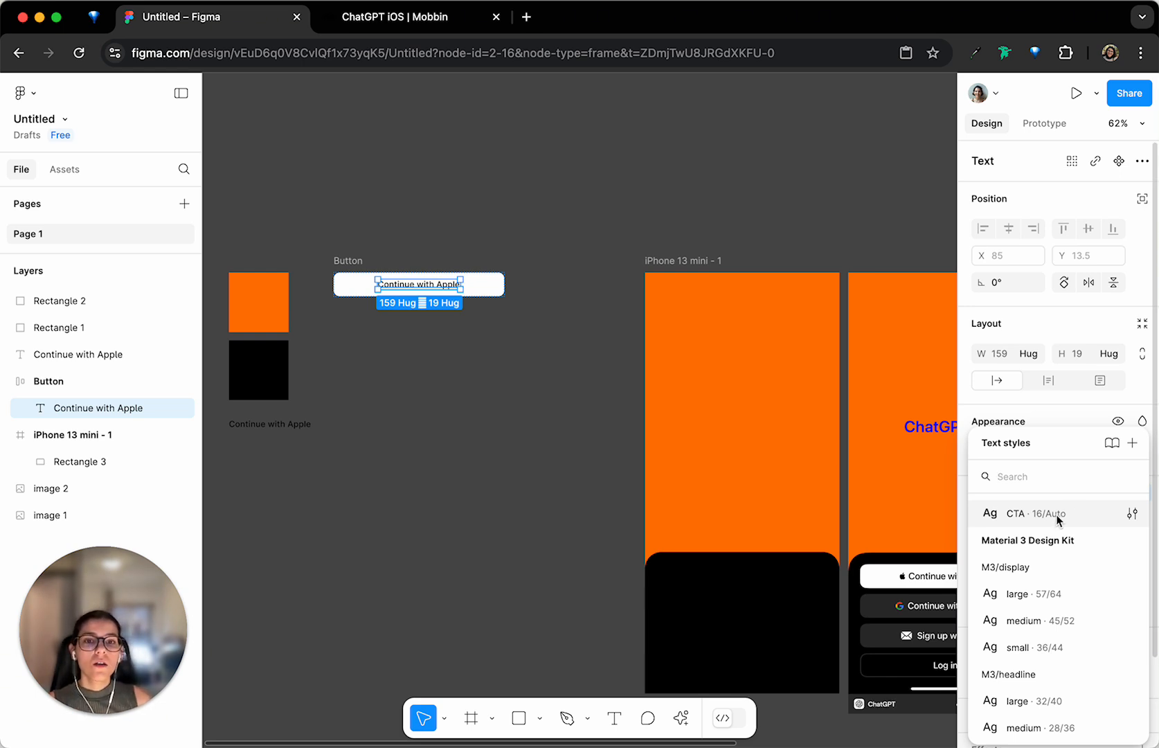
pyautogui.click(1048, 514)
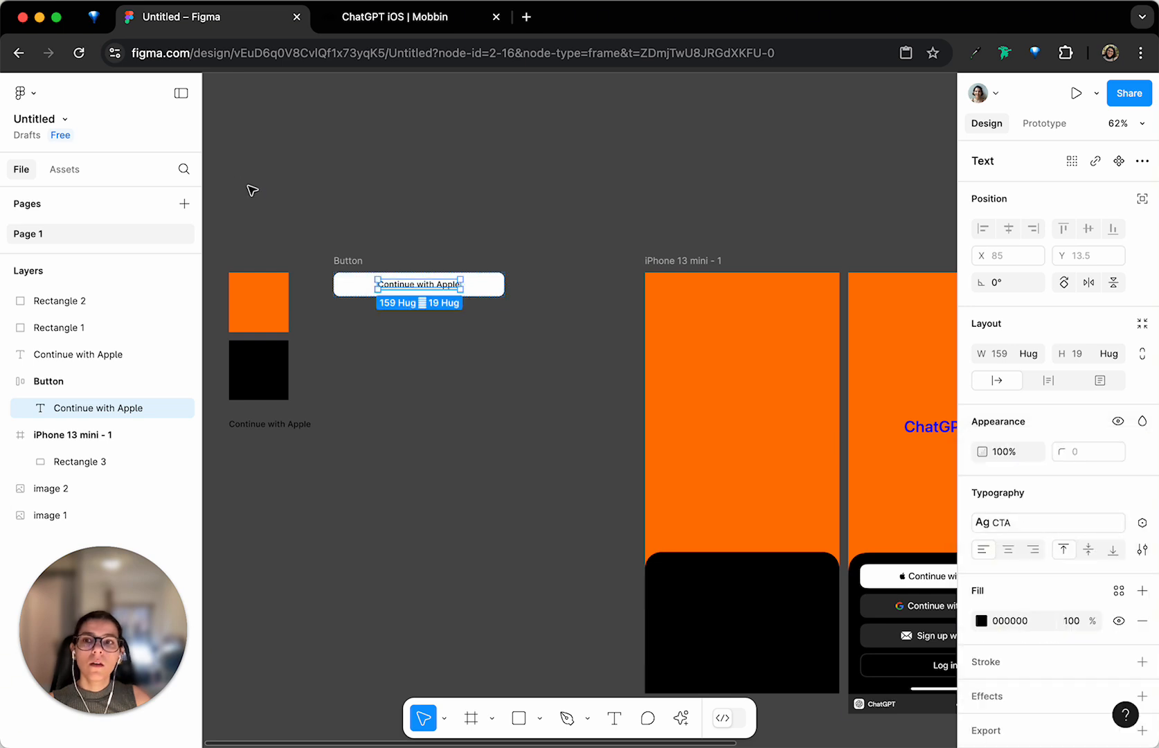
# Create a color style named White from the Button frame's FFFFFF fill
pyautogui.click(340, 261)
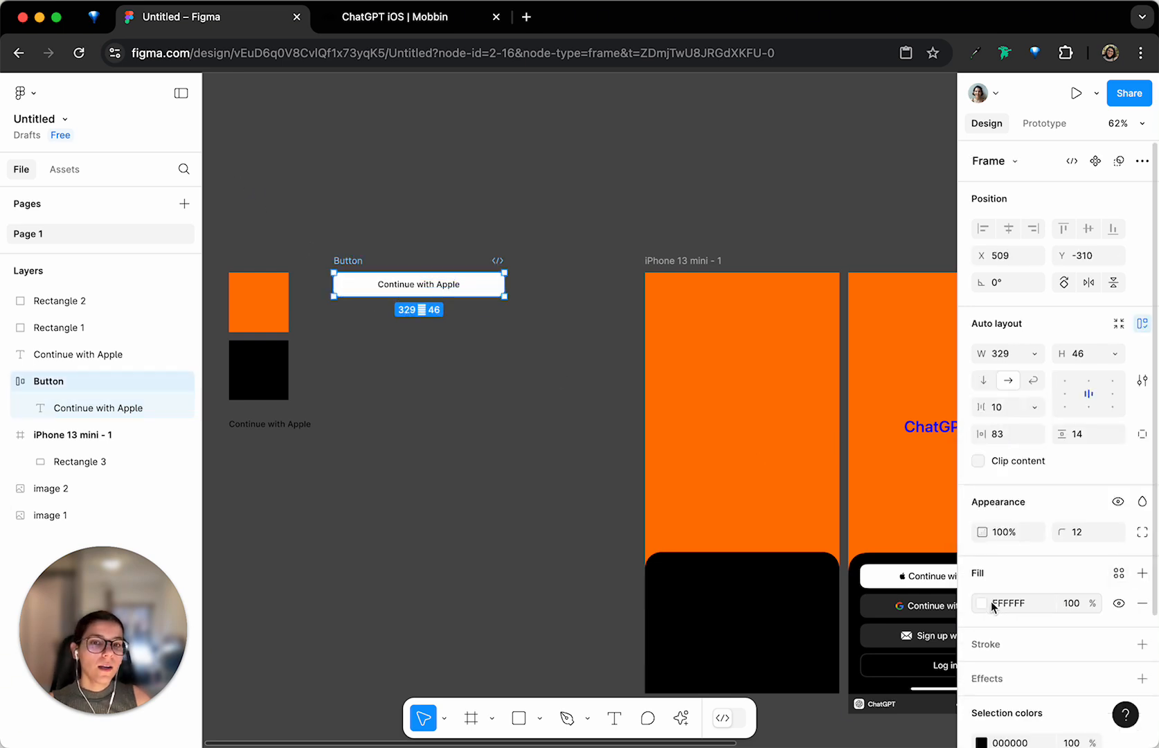
pyautogui.click(1119, 573)
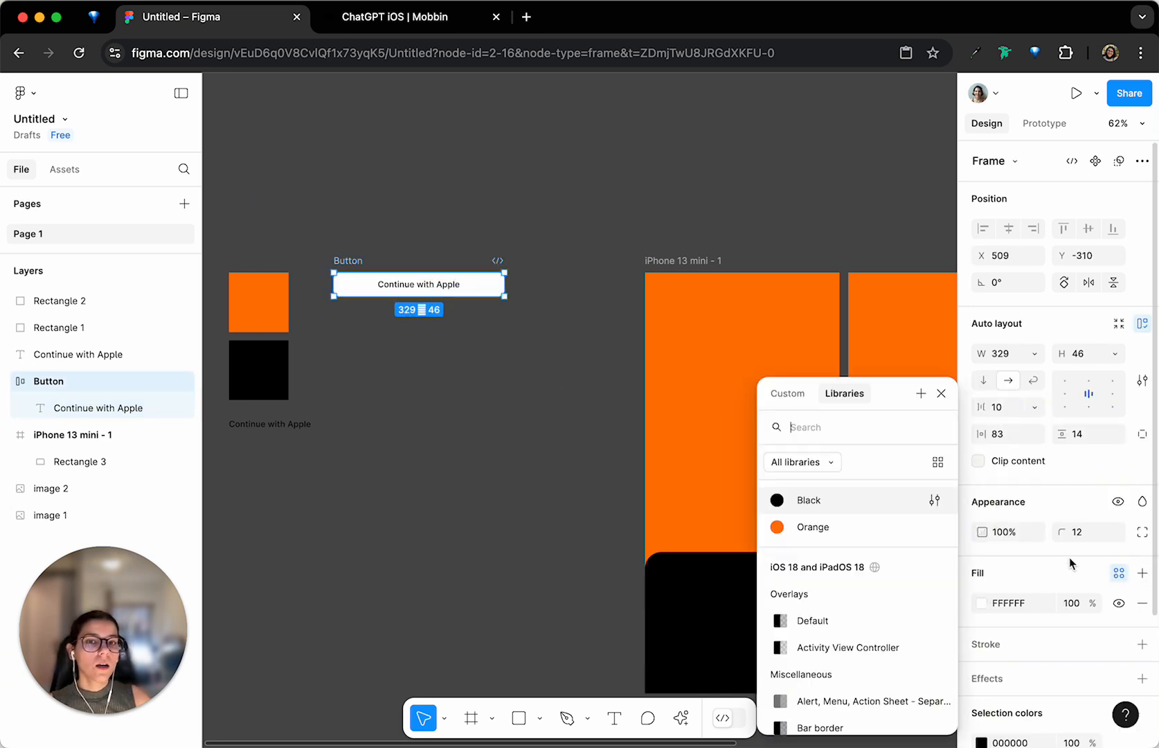
pyautogui.click(921, 393)
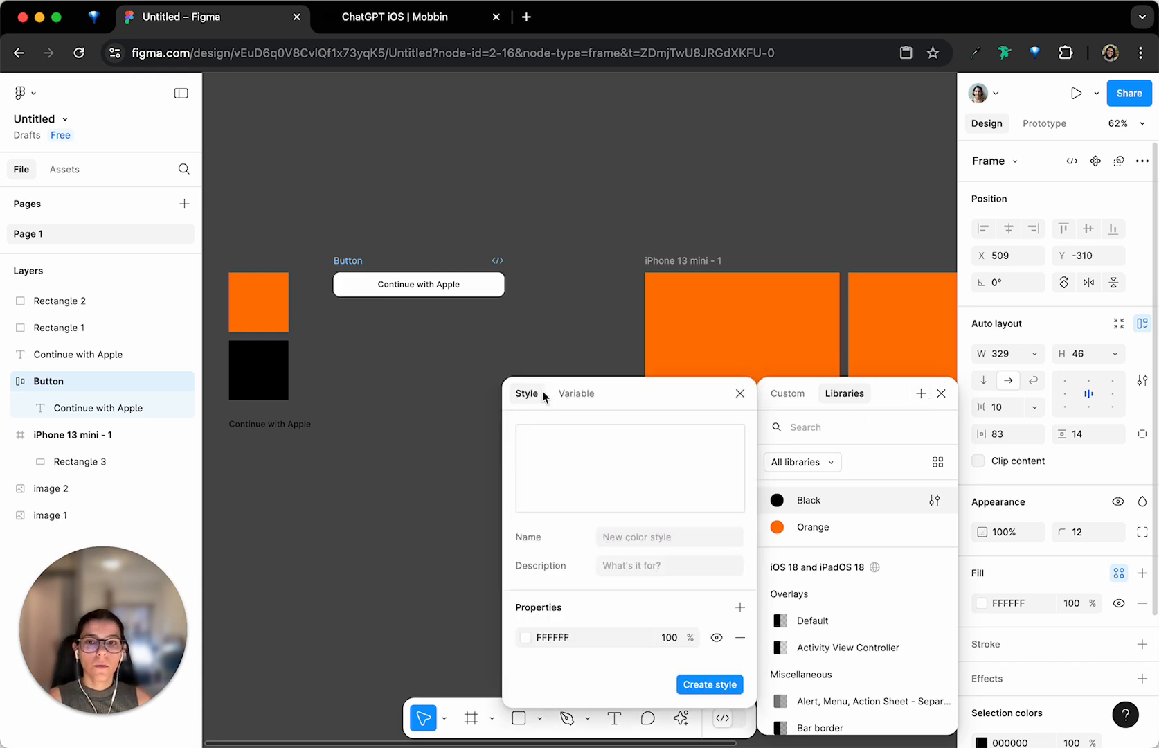
pyautogui.click(621, 537)
pyautogui.write('White')
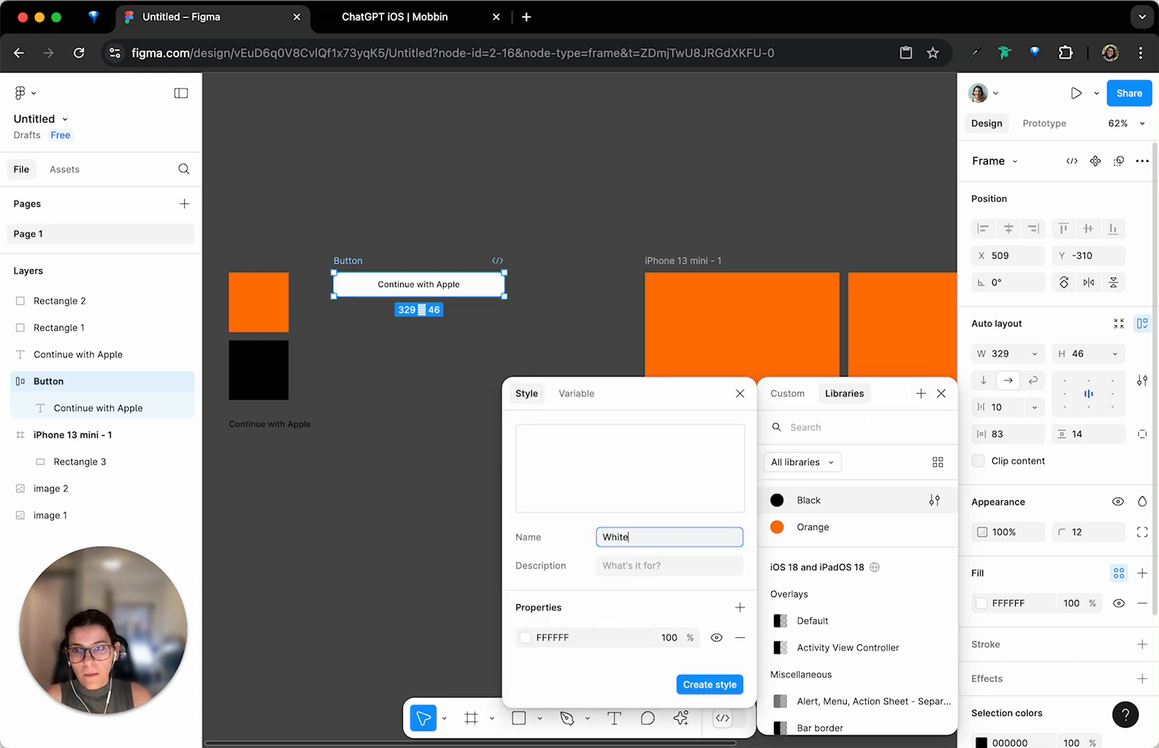
pyautogui.press('Return')
pyautogui.click(440, 393)
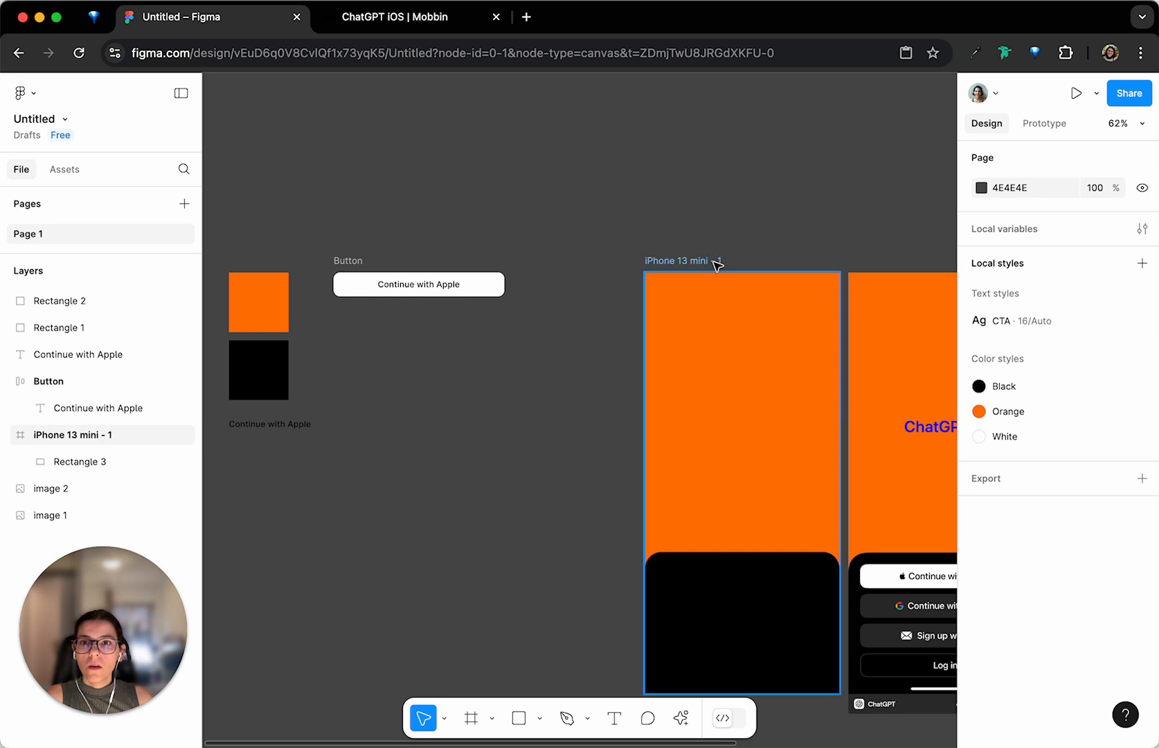
# Apply the Orange color style to the iPhone 13 mini - 1 frame's fill and the Black style to its 000000 selection color
pyautogui.click(696, 261)
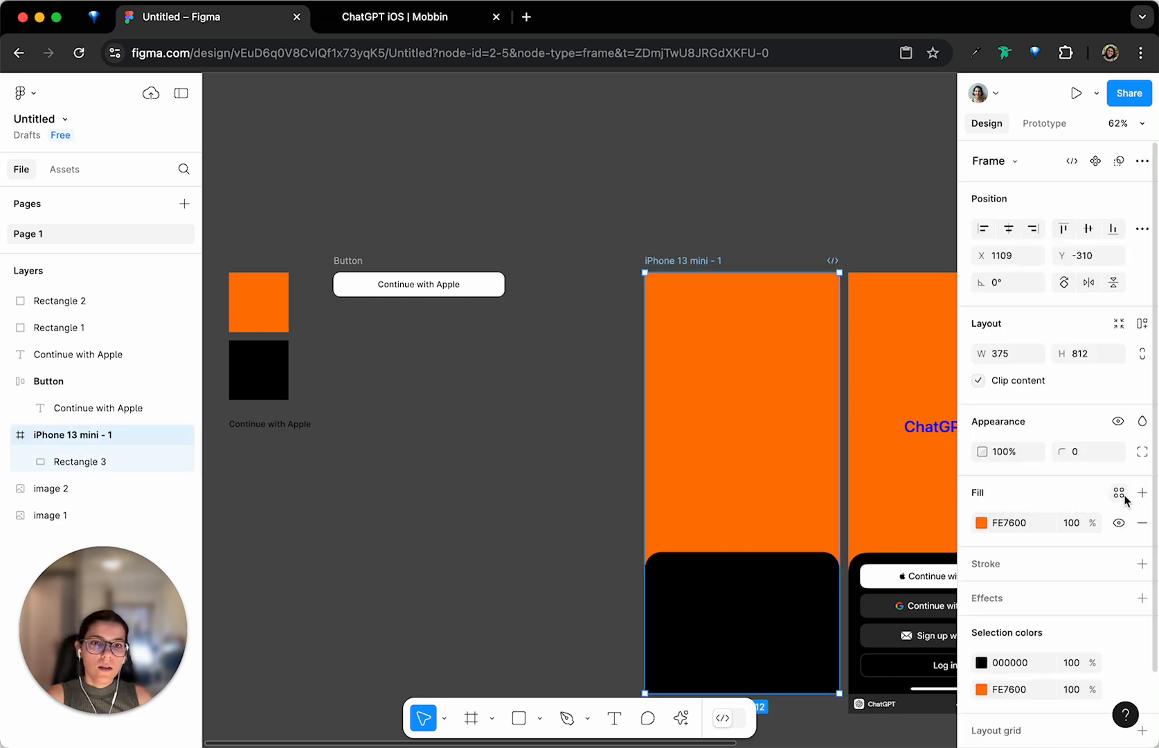
pyautogui.click(1119, 493)
pyautogui.click(795, 530)
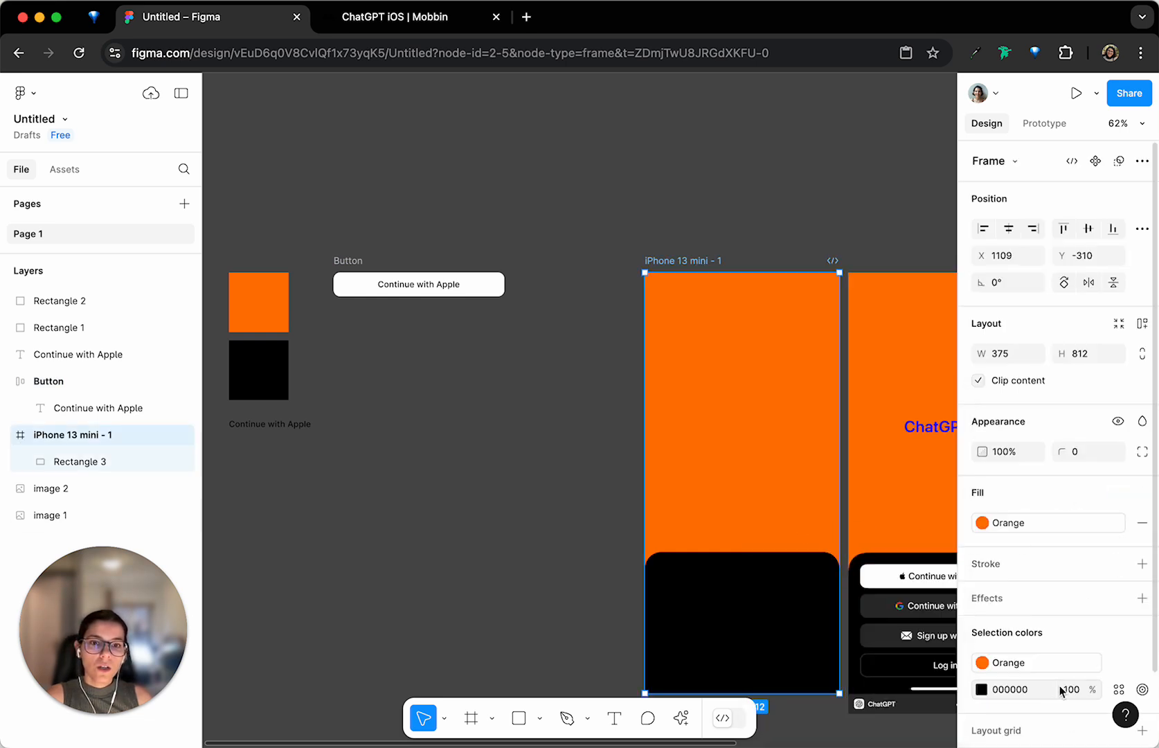
pyautogui.scroll(-2, 1119, 682)
pyautogui.scroll(-1, 1119, 682)
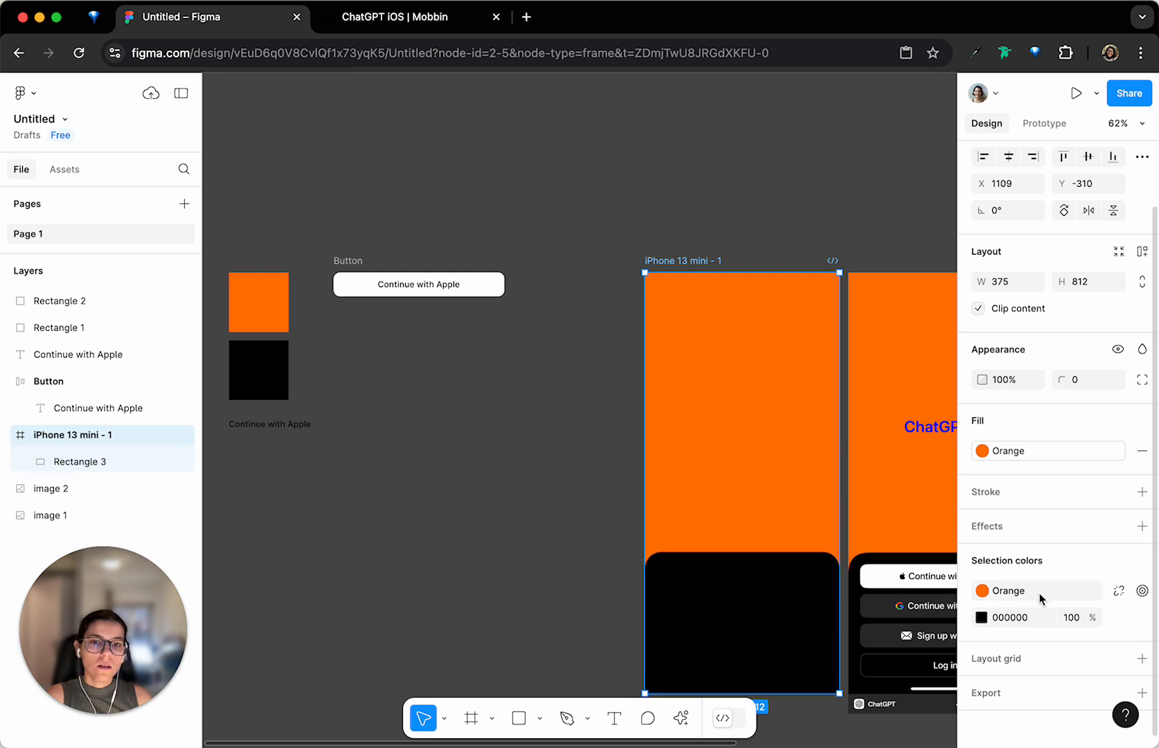
pyautogui.click(1119, 617)
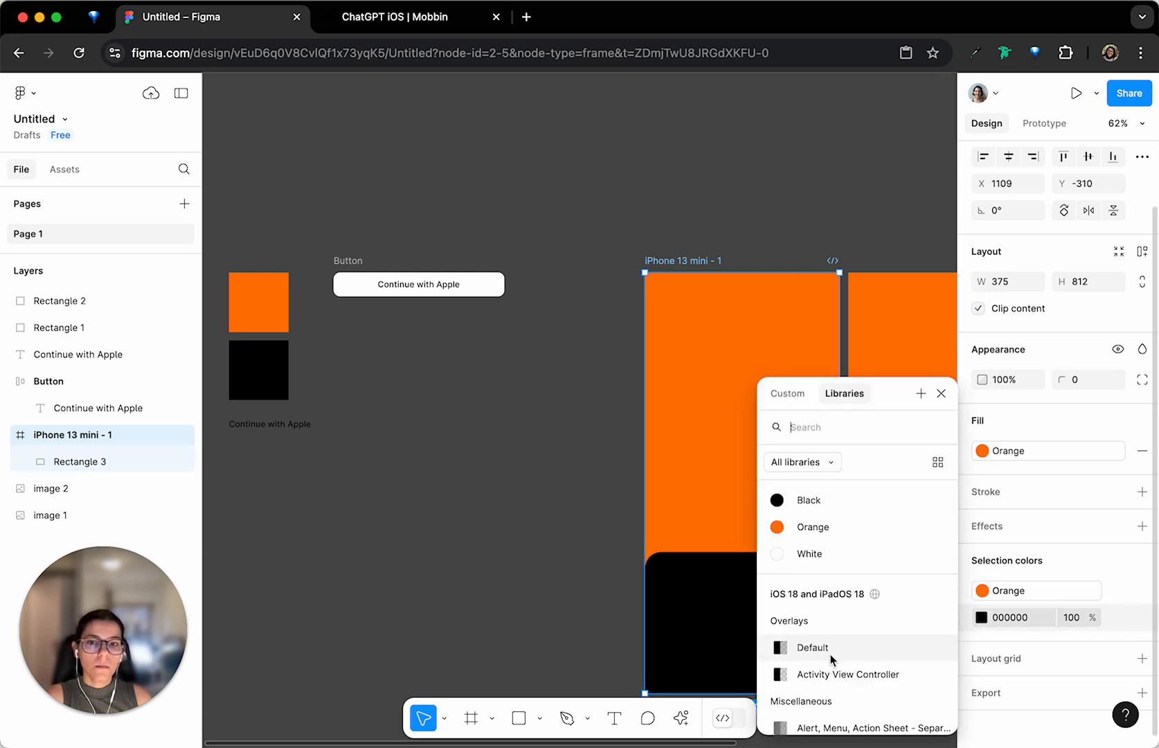
pyautogui.click(818, 525)
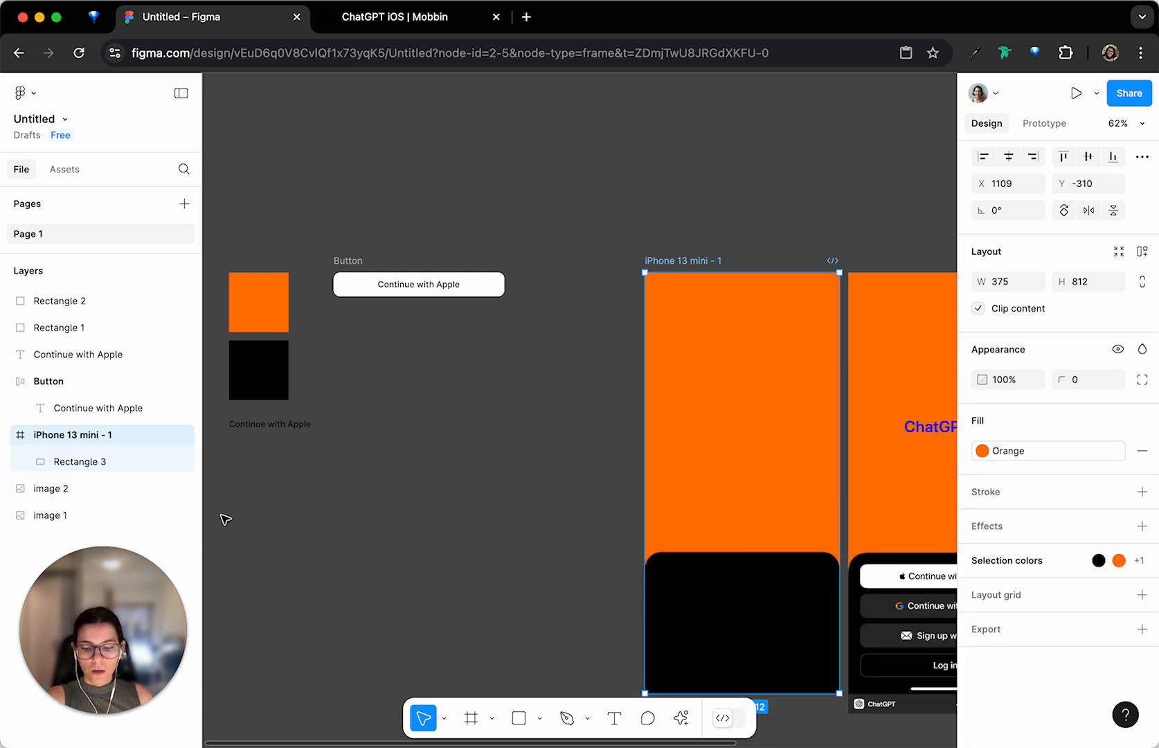
# Examine the Button frame alongside the phone frame and the reference login screen
pyautogui.click(343, 260)
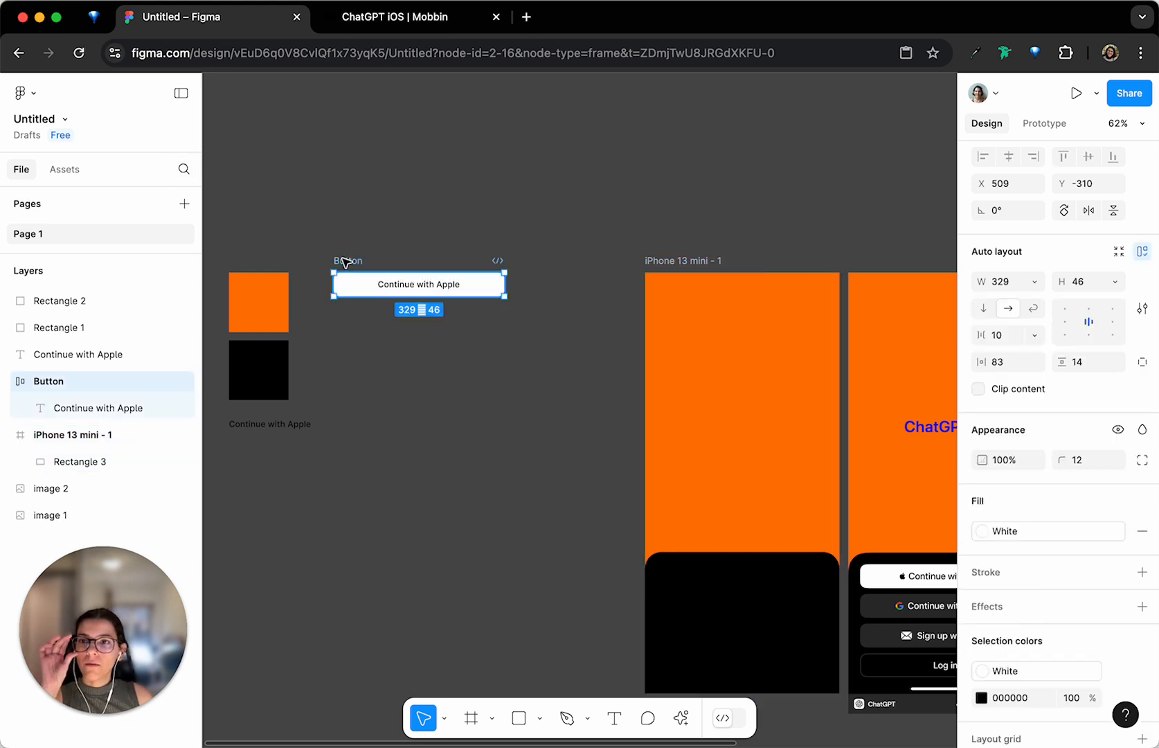
pyautogui.hscroll(-3, 368, 303)
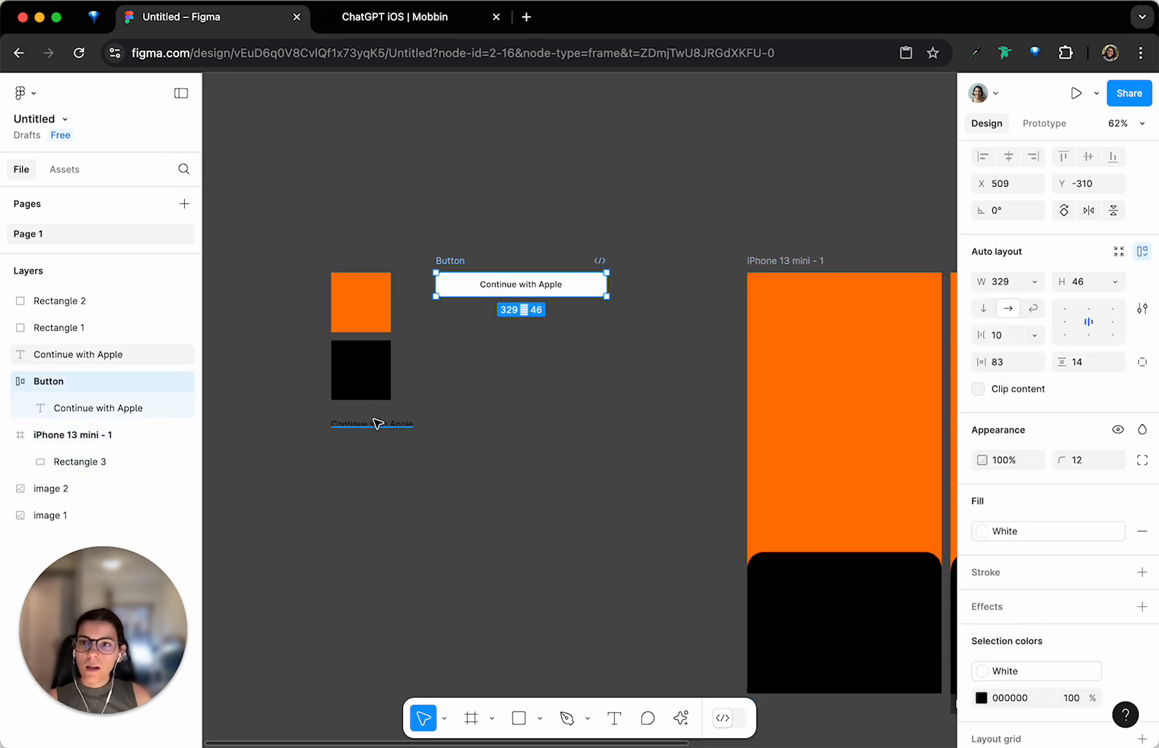
pyautogui.hscroll(7, 505, 355)
pyautogui.hscroll(-3, 753, 365)
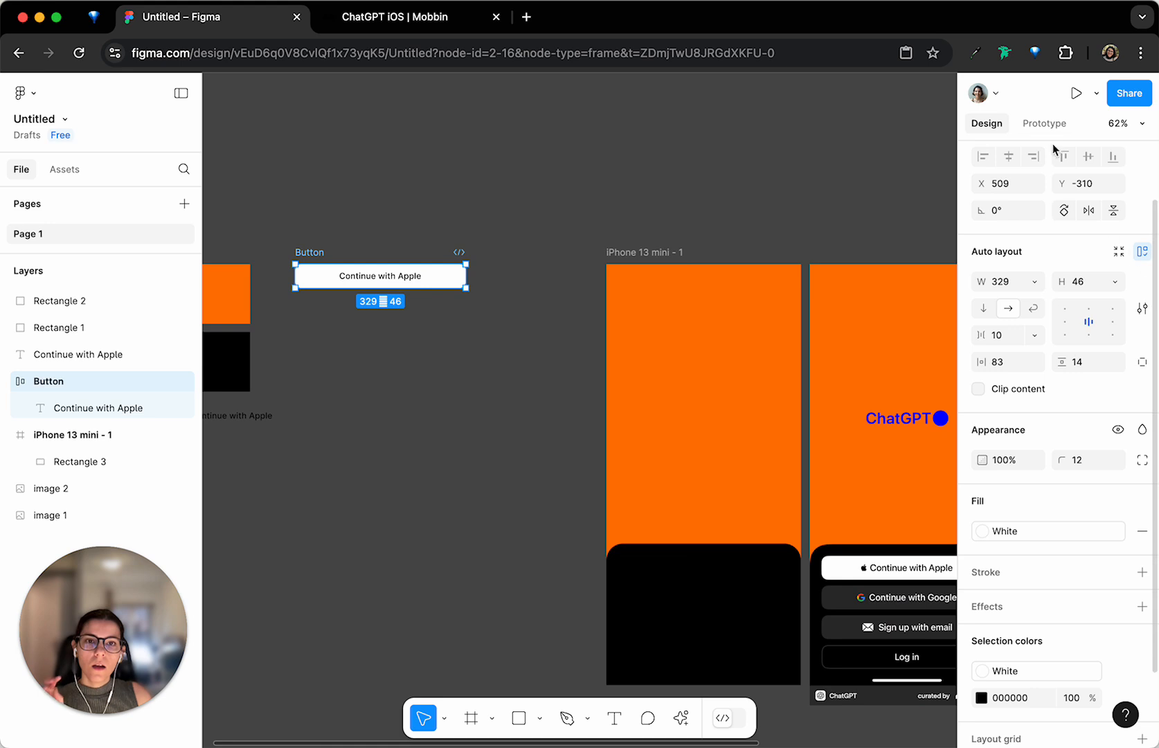
pyautogui.hscroll(-1, 418, 275)
pyautogui.hscroll(2, 419, 275)
pyautogui.scroll(-1, 418, 275)
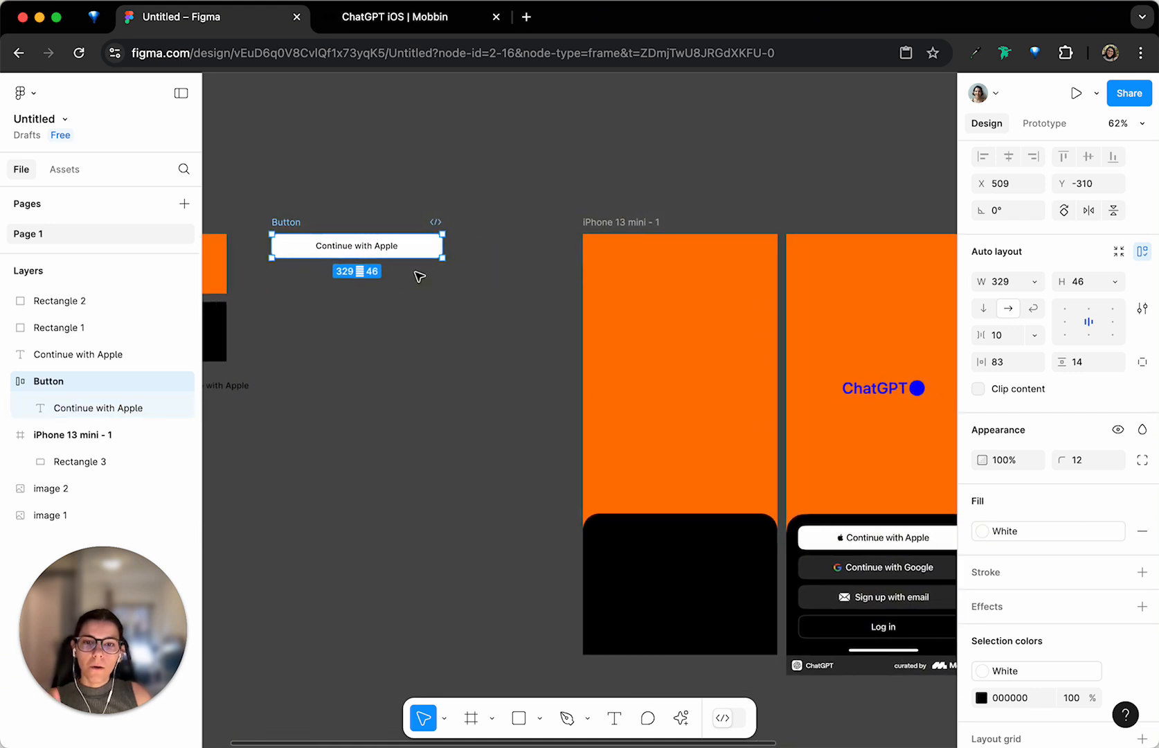
pyautogui.hscroll(-1, 419, 276)
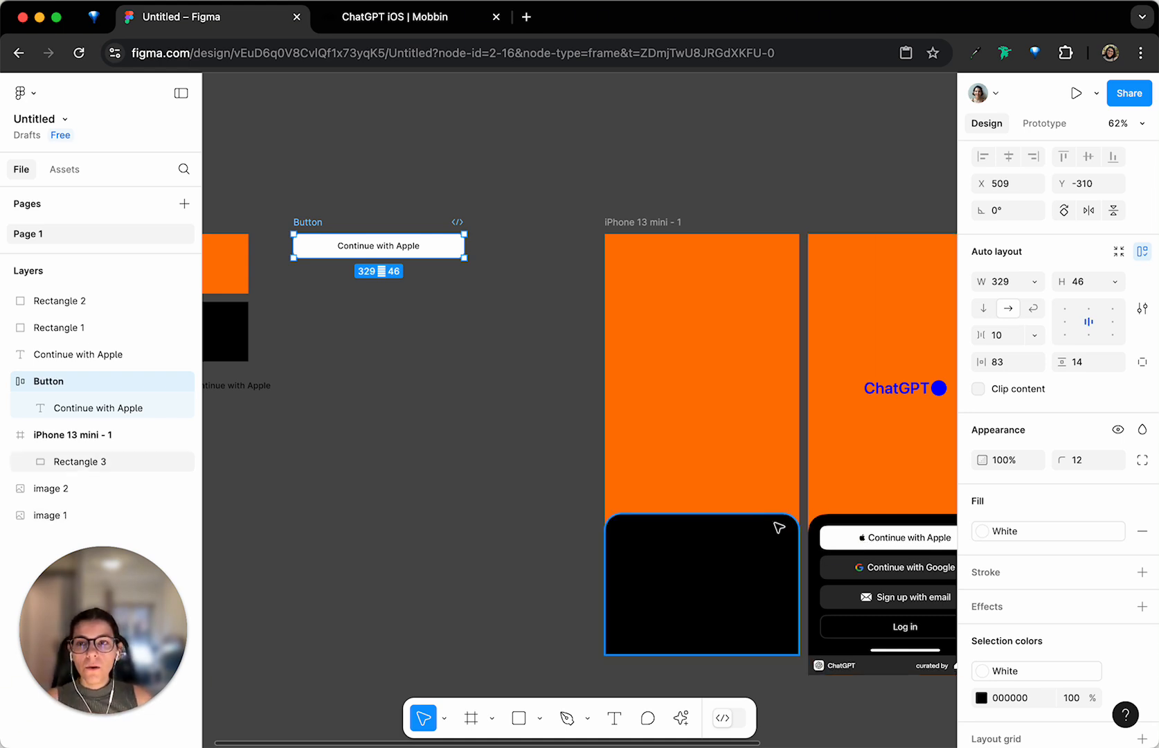
# Draw a small rectangle about 20 × 23 above the Button frame
pyautogui.hscroll(-2, 512, 339)
pyautogui.scroll(1, 513, 339)
pyautogui.scroll(6, 341, 290)
pyautogui.scroll(2, 755, 325)
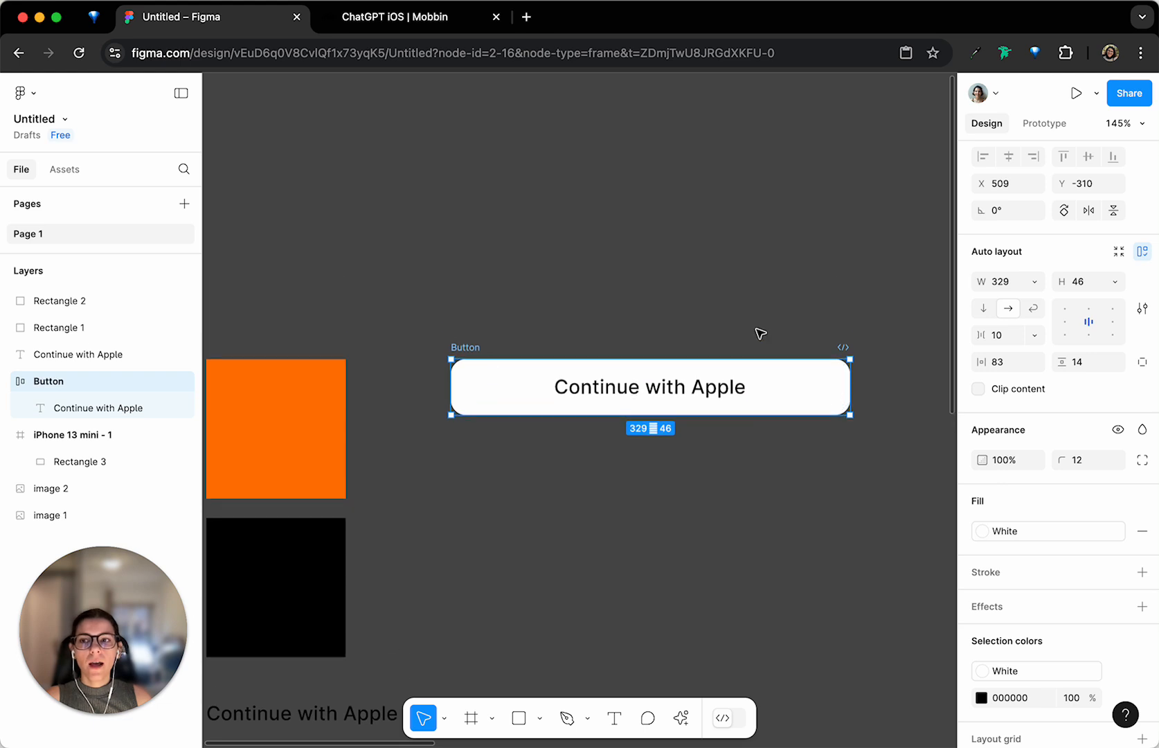
pyautogui.click(539, 720)
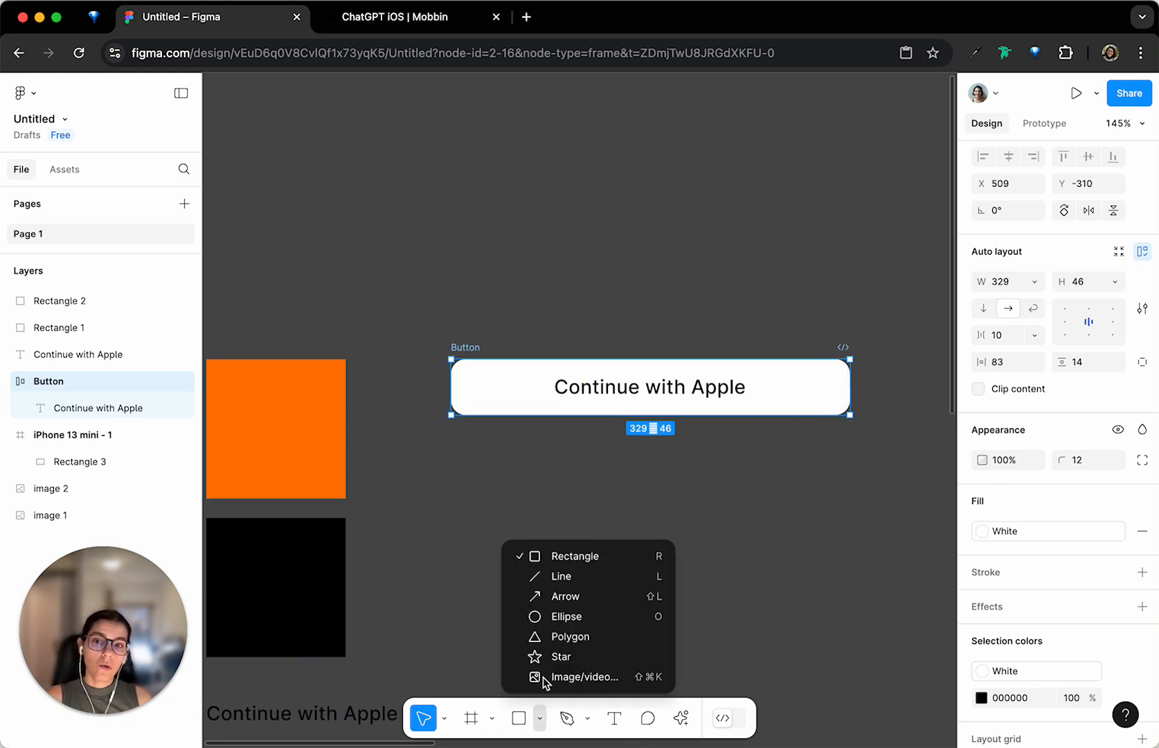
pyautogui.click(539, 719)
pyautogui.click(541, 720)
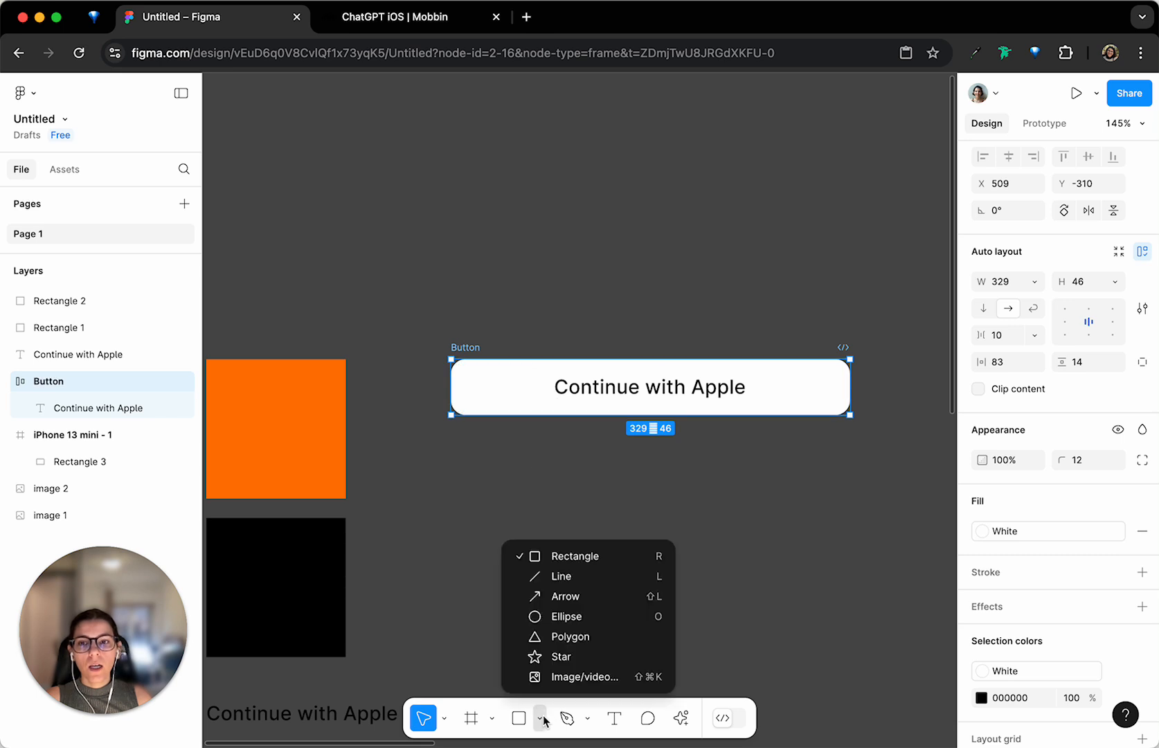
pyautogui.click(541, 720)
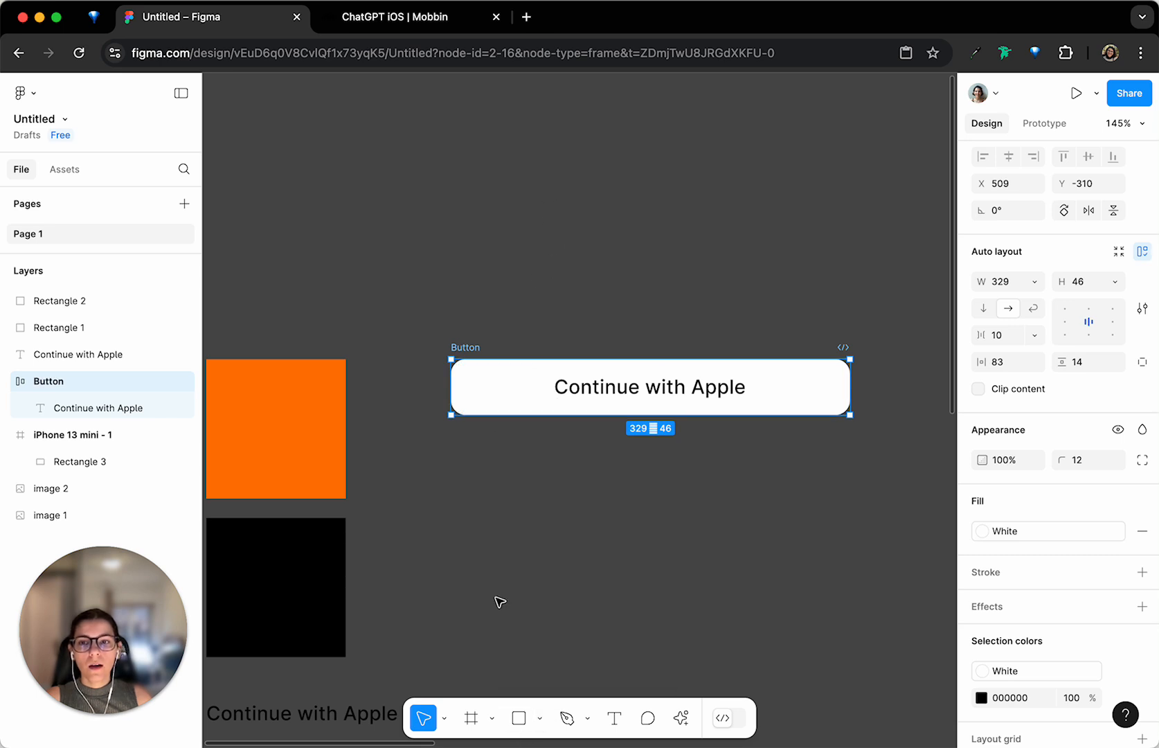
pyautogui.click(519, 719)
pyautogui.moveTo(551, 252); pyautogui.dragTo(575, 281)
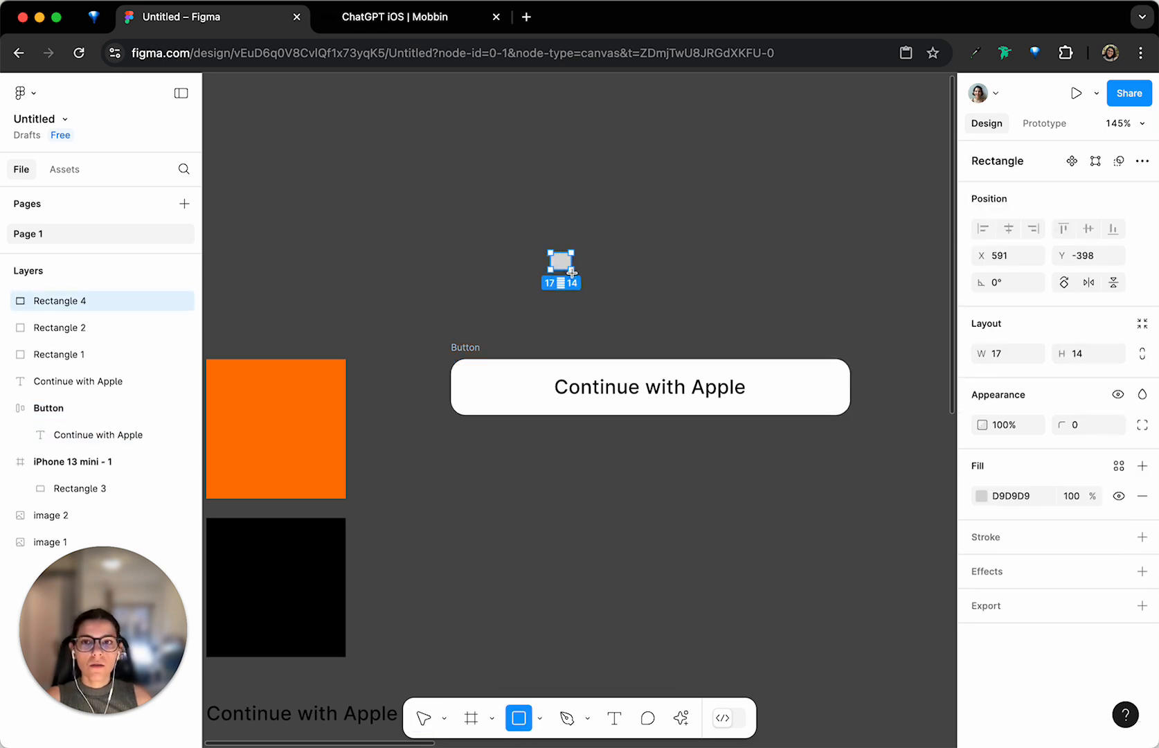
# Set the small rectangle's width to 24 and height to 24
pyautogui.click(1013, 357)
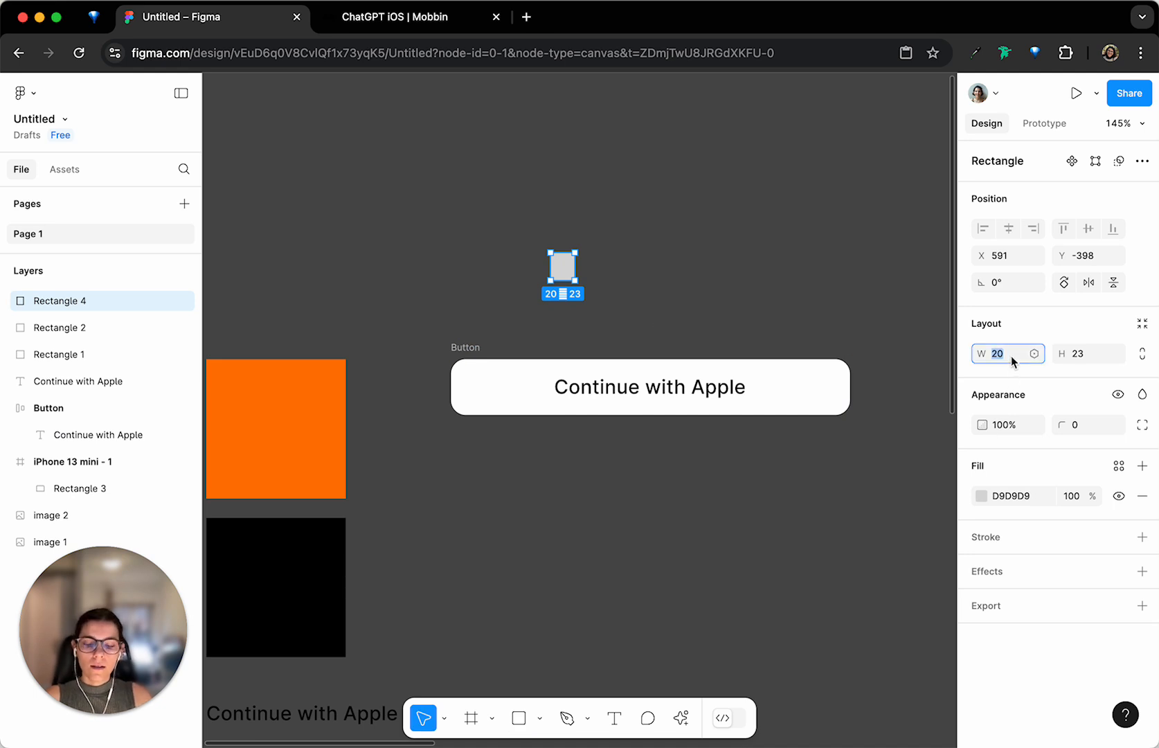
pyautogui.write('24')
pyautogui.press('Tab')
pyautogui.write('20')
pyautogui.press('Return')
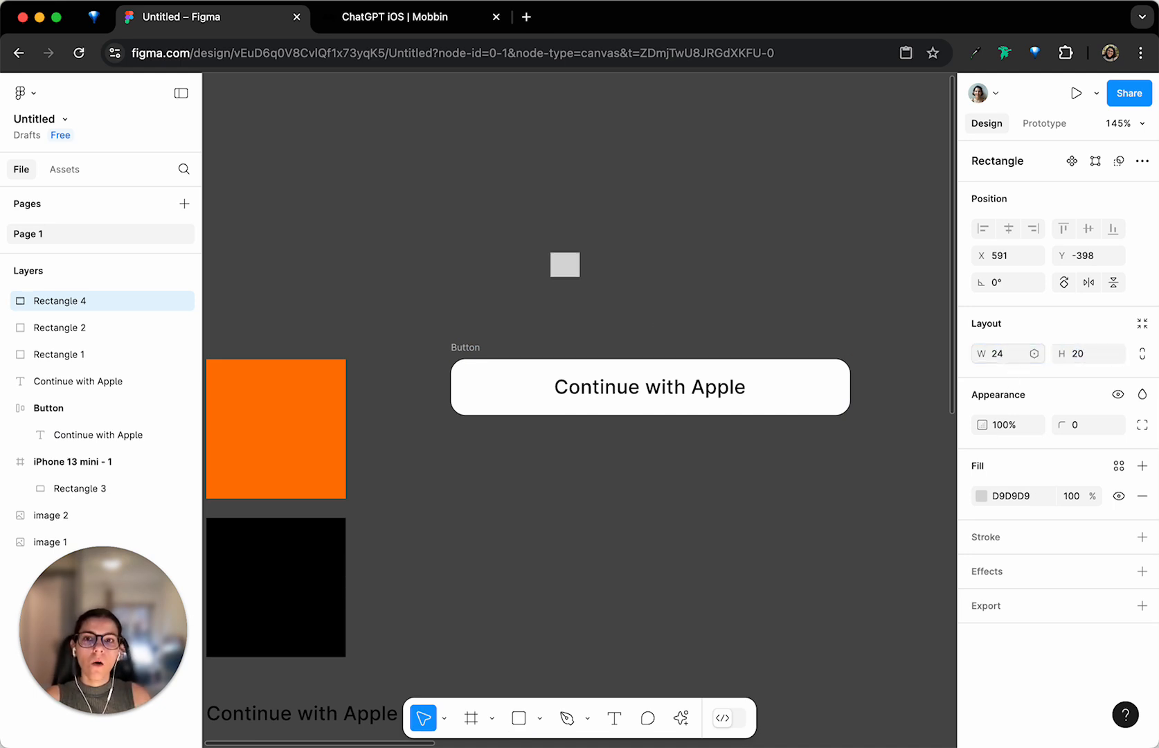
pyautogui.click(1091, 355)
pyautogui.write('2')
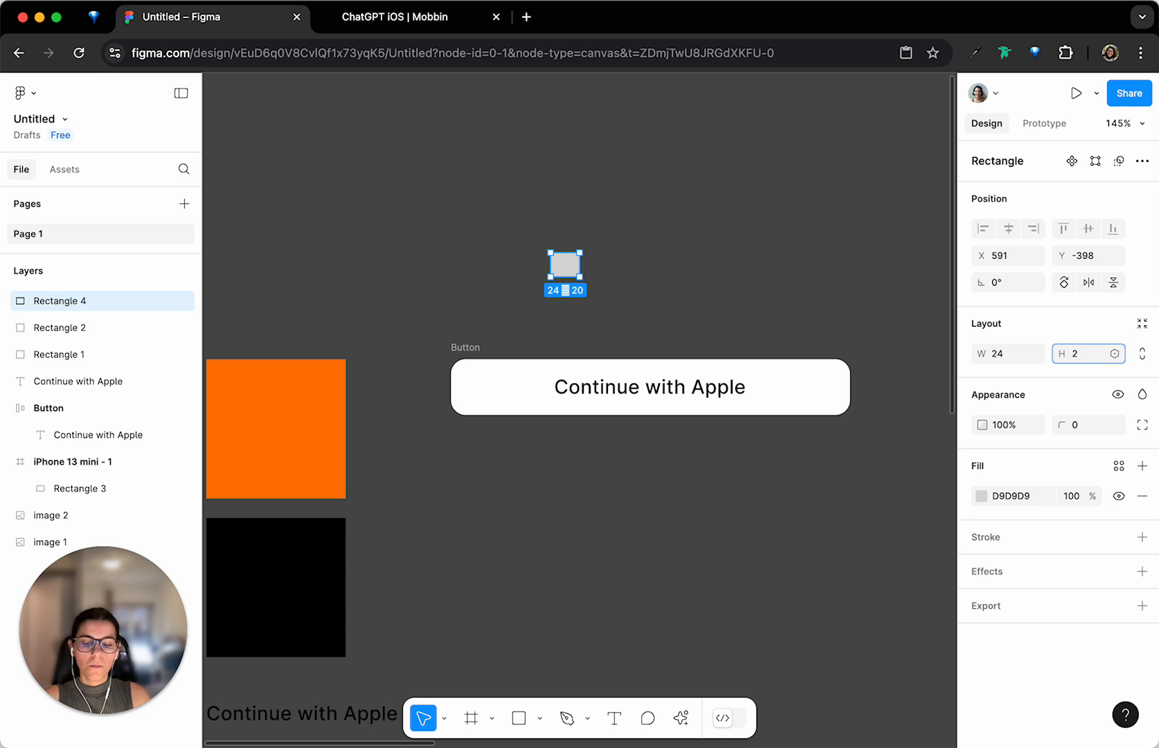
pyautogui.write('4')
pyautogui.press('Return')
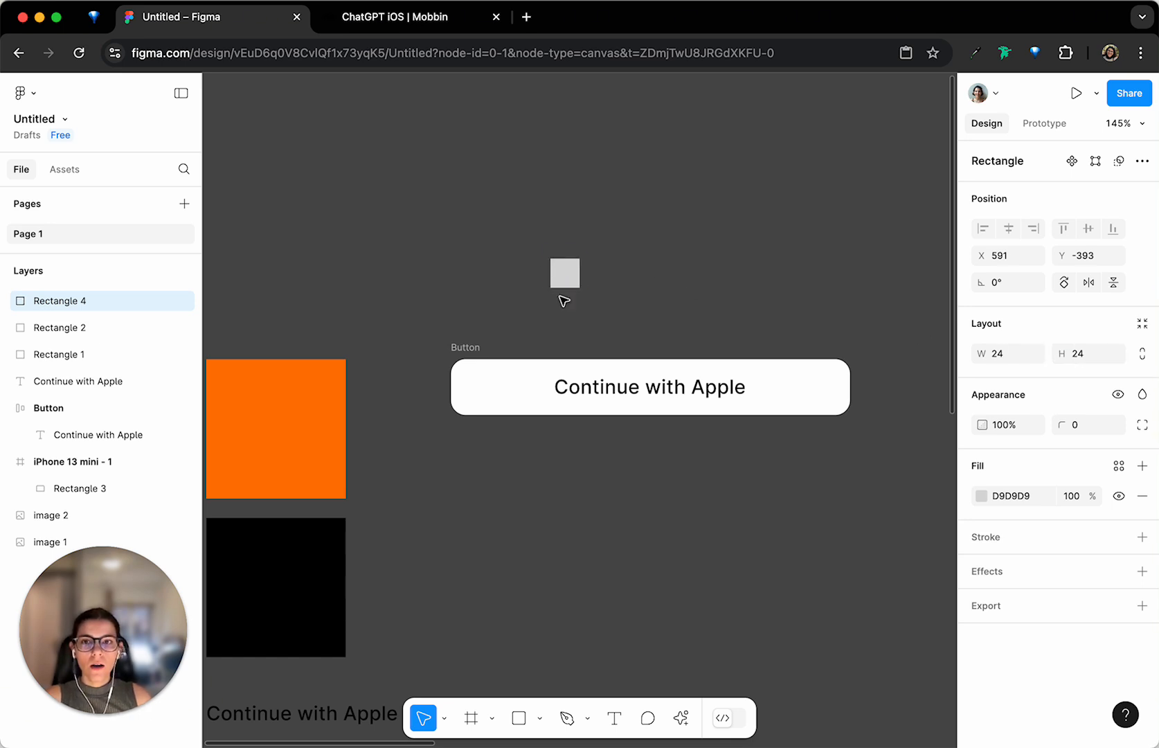
pyautogui.moveTo(565, 277)
pyautogui.mouseDown()
pyautogui.moveTo(547, 385)
pyautogui.moveTo(585, 393)
pyautogui.moveTo(528, 393)
pyautogui.mouseUp()
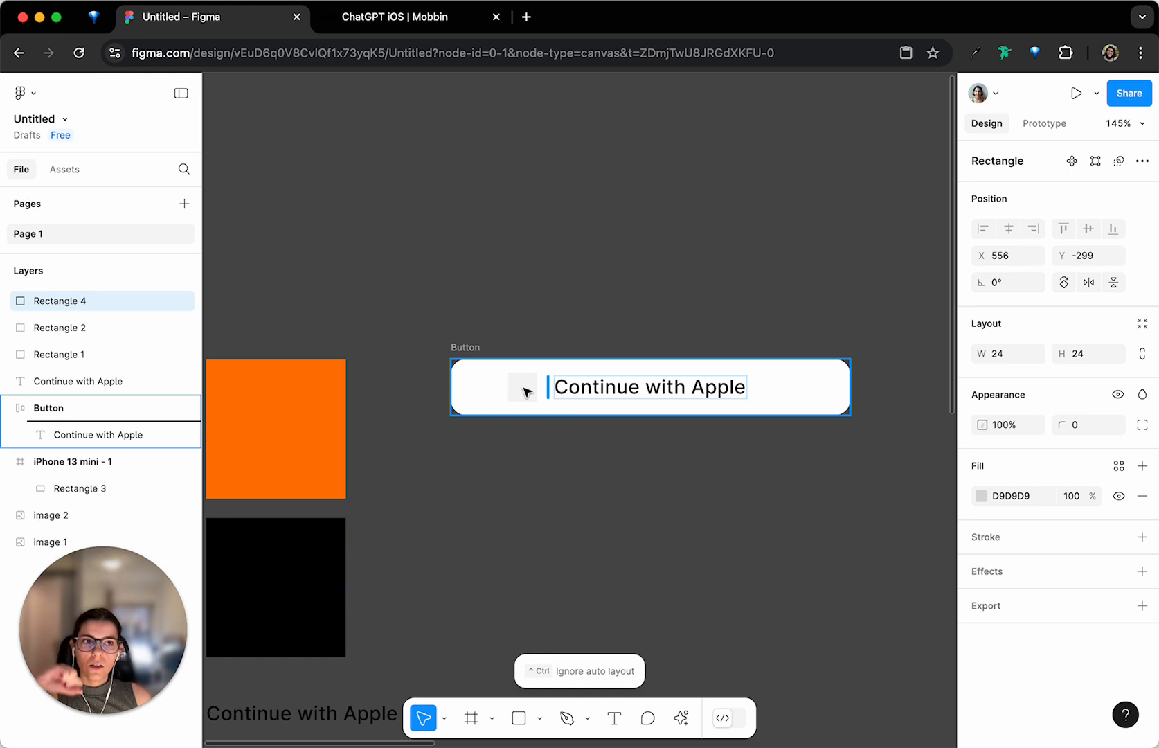
pyautogui.moveTo(526, 392); pyautogui.dragTo(526, 390)
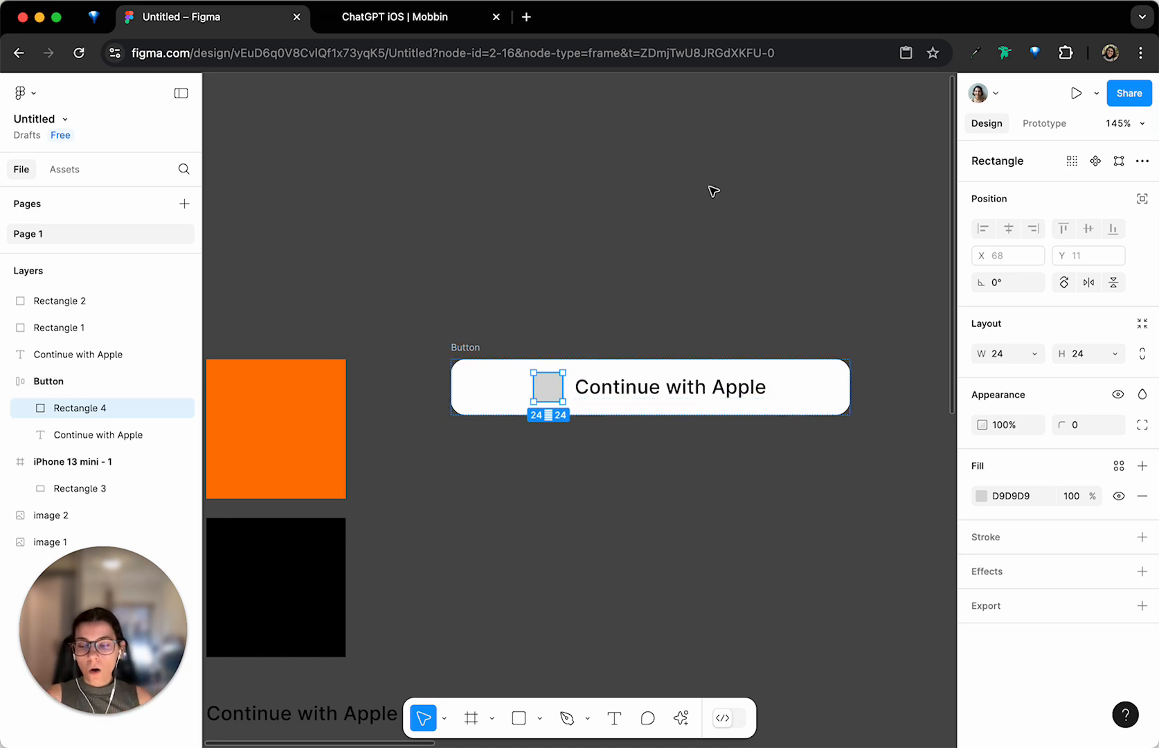
pyautogui.press('super+z')
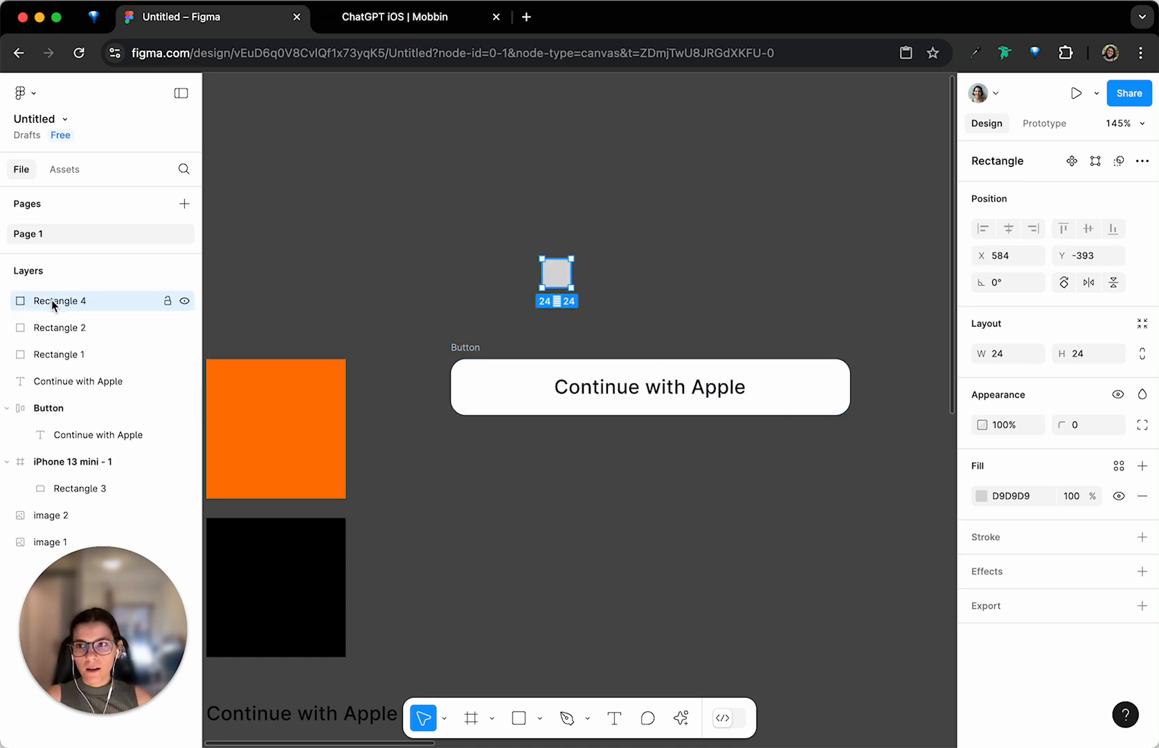
# Nest the 24 × 24 square inside the Button frame, ahead of its "Continue with Apple" label
pyautogui.moveTo(52, 300); pyautogui.dragTo(58, 431)
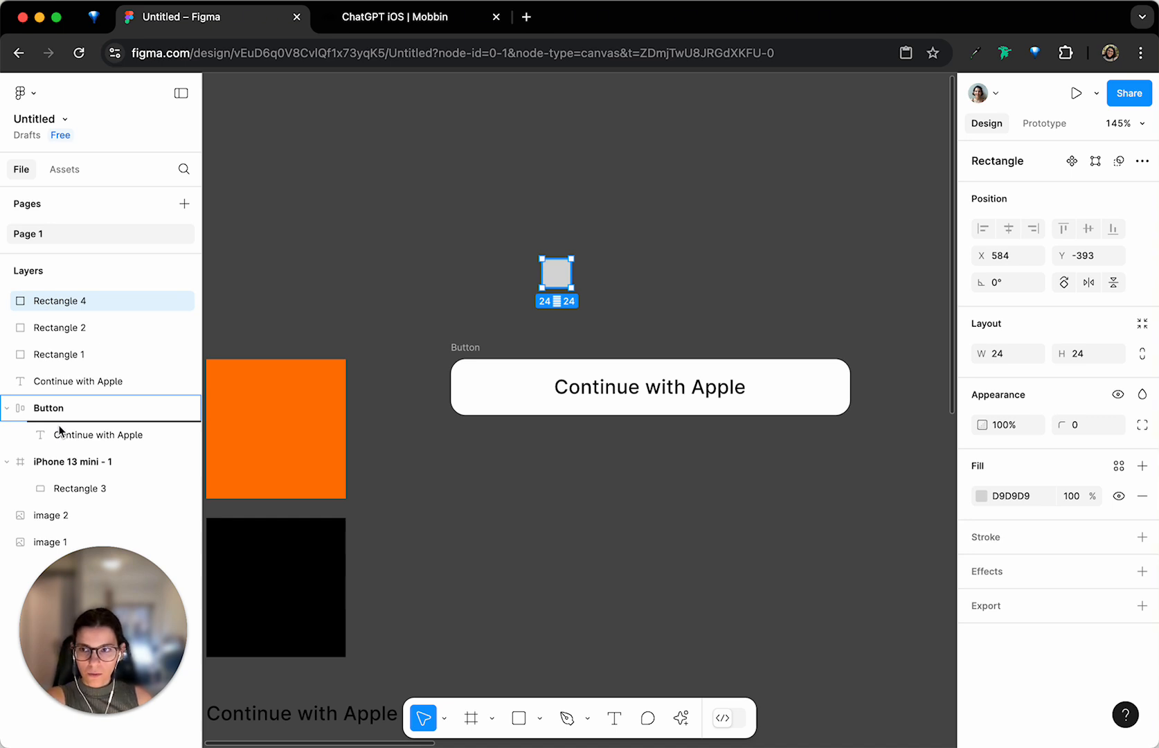
pyautogui.moveTo(59, 431); pyautogui.dragTo(84, 428)
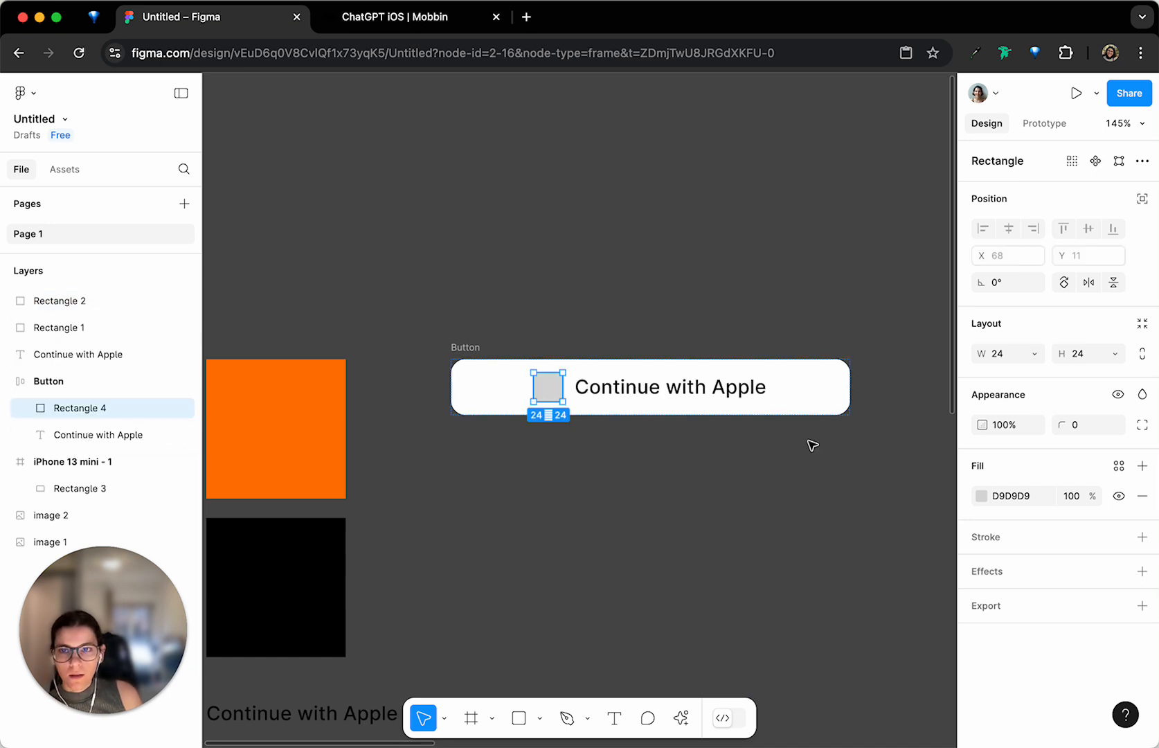
pyautogui.click(556, 281)
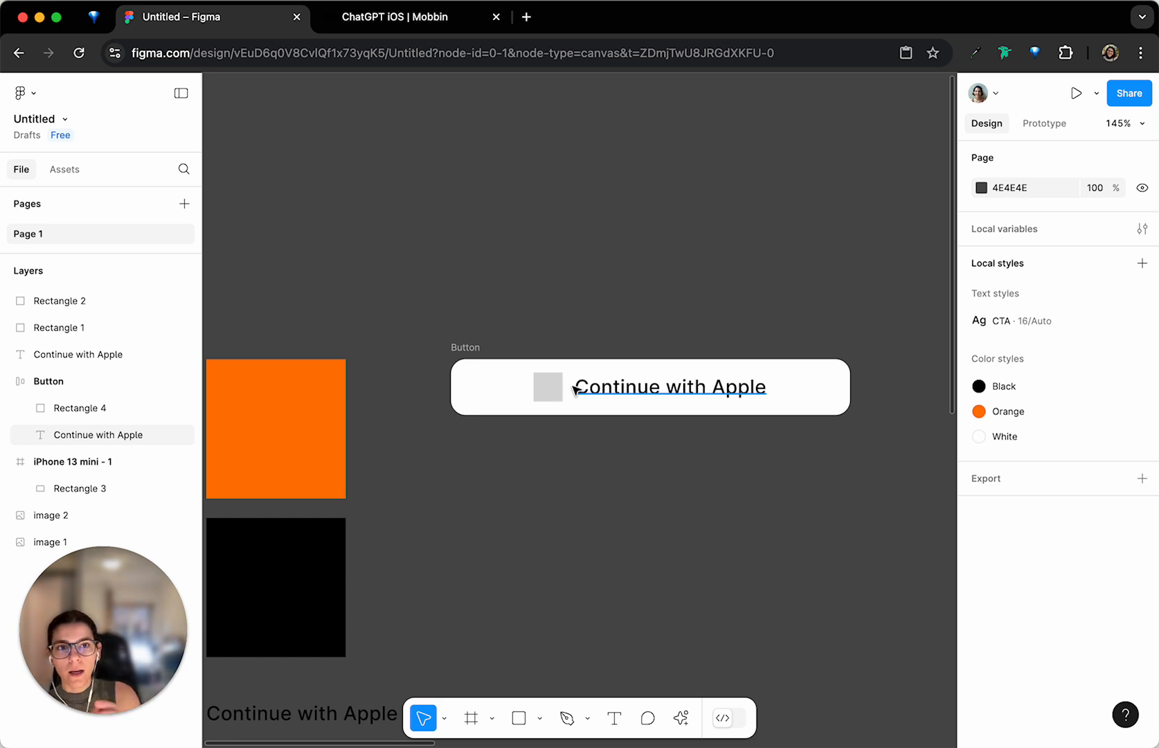
# Compare the button's icon placeholder and label with the login buttons on the reference screen
pyautogui.click(636, 396)
pyautogui.hscroll(5, 636, 396)
pyautogui.hscroll(5, 644, 388)
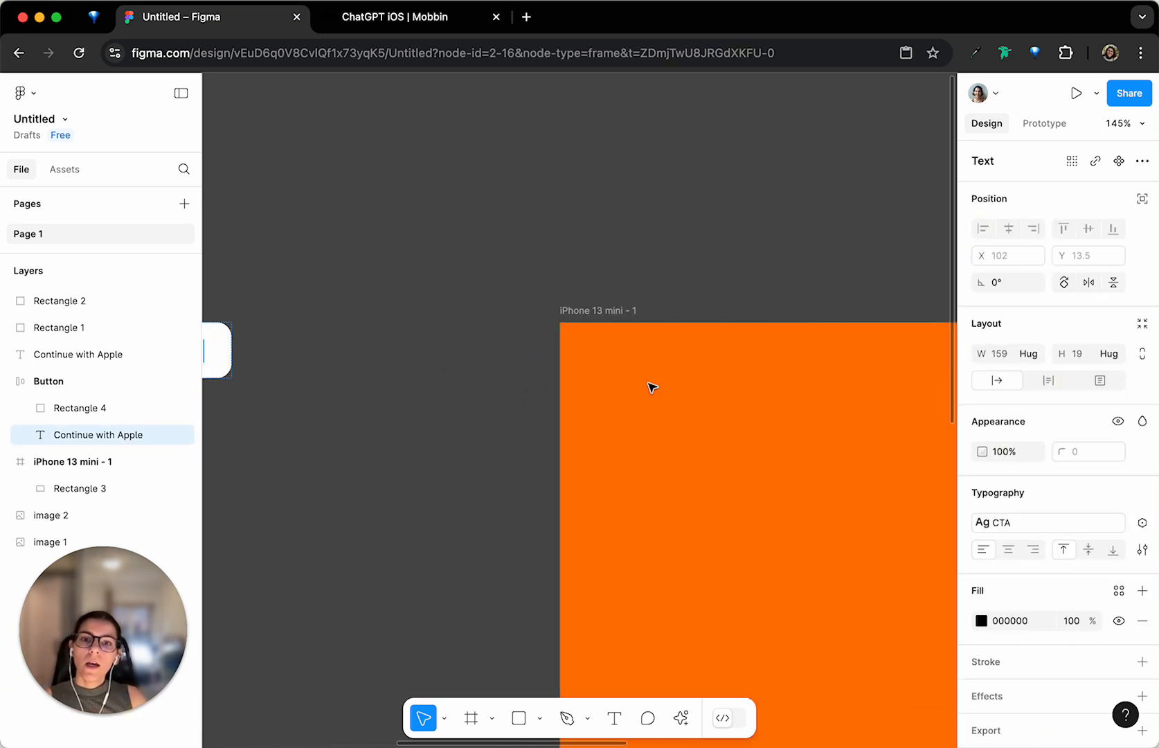
pyautogui.scroll(-5, 652, 385)
pyautogui.hscroll(5, 652, 380)
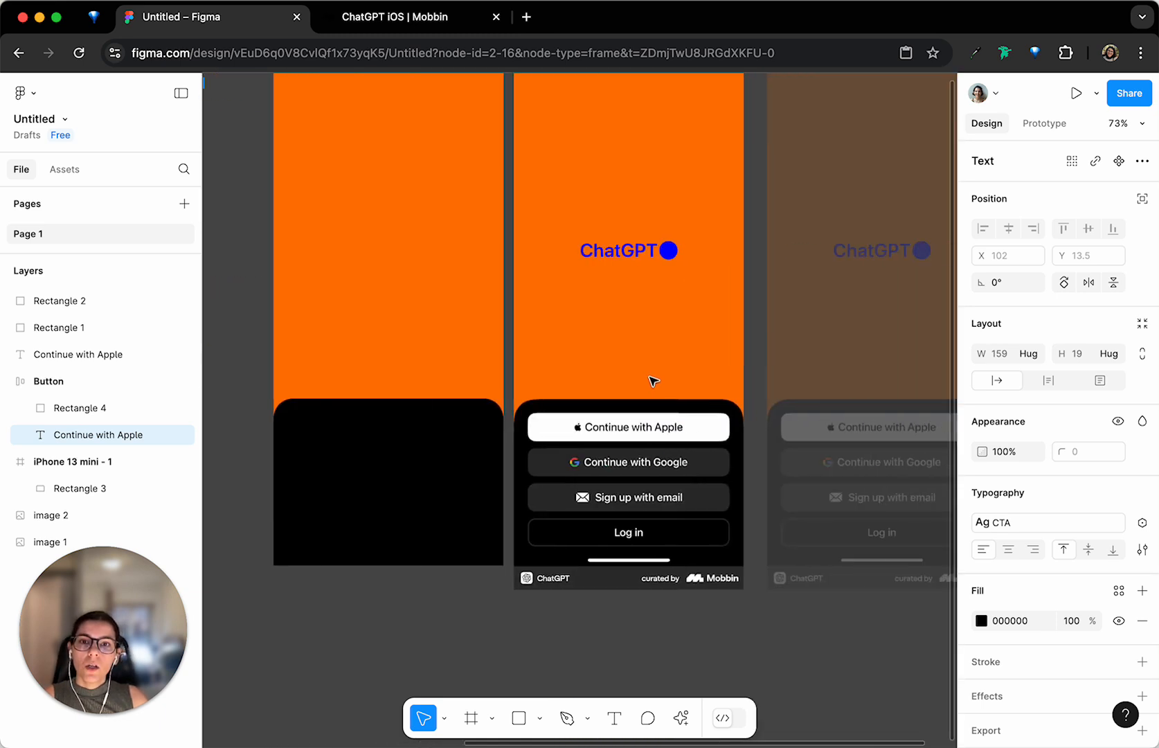
pyautogui.hscroll(-8, 652, 381)
pyautogui.scroll(3, 652, 380)
pyautogui.click(419, 194)
pyautogui.scroll(3, 485, 214)
pyautogui.hscroll(-1, 485, 215)
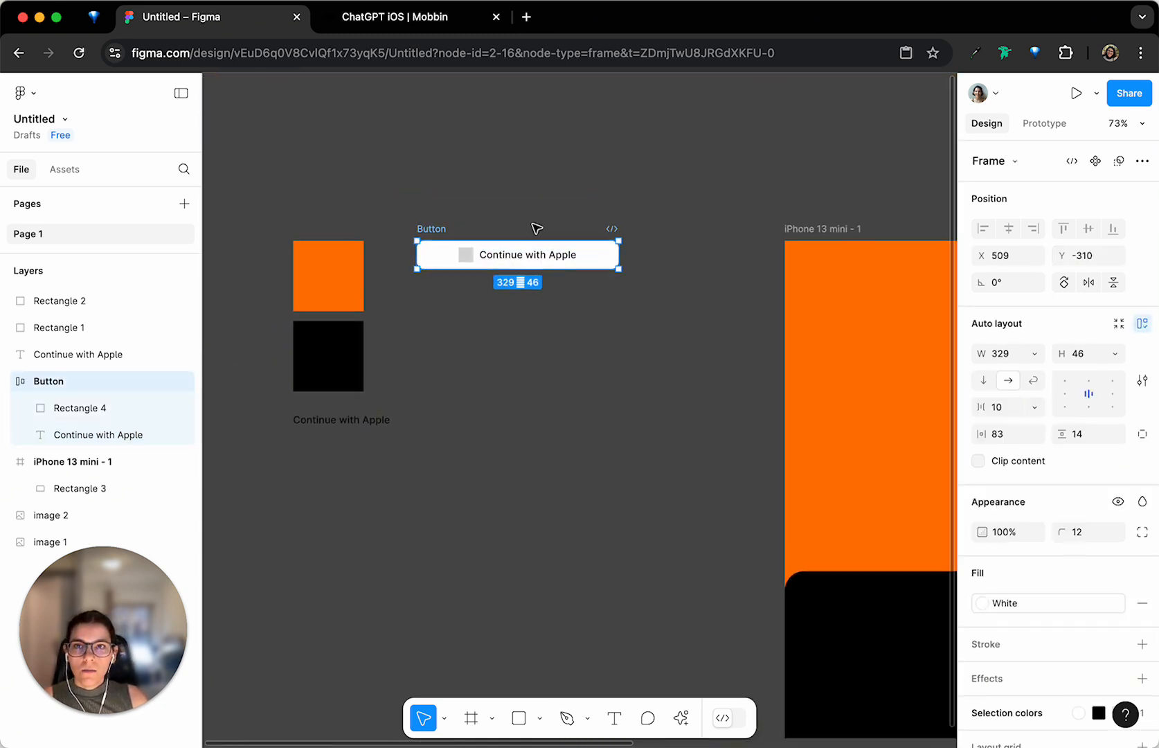
pyautogui.click(995, 166)
pyautogui.click(995, 163)
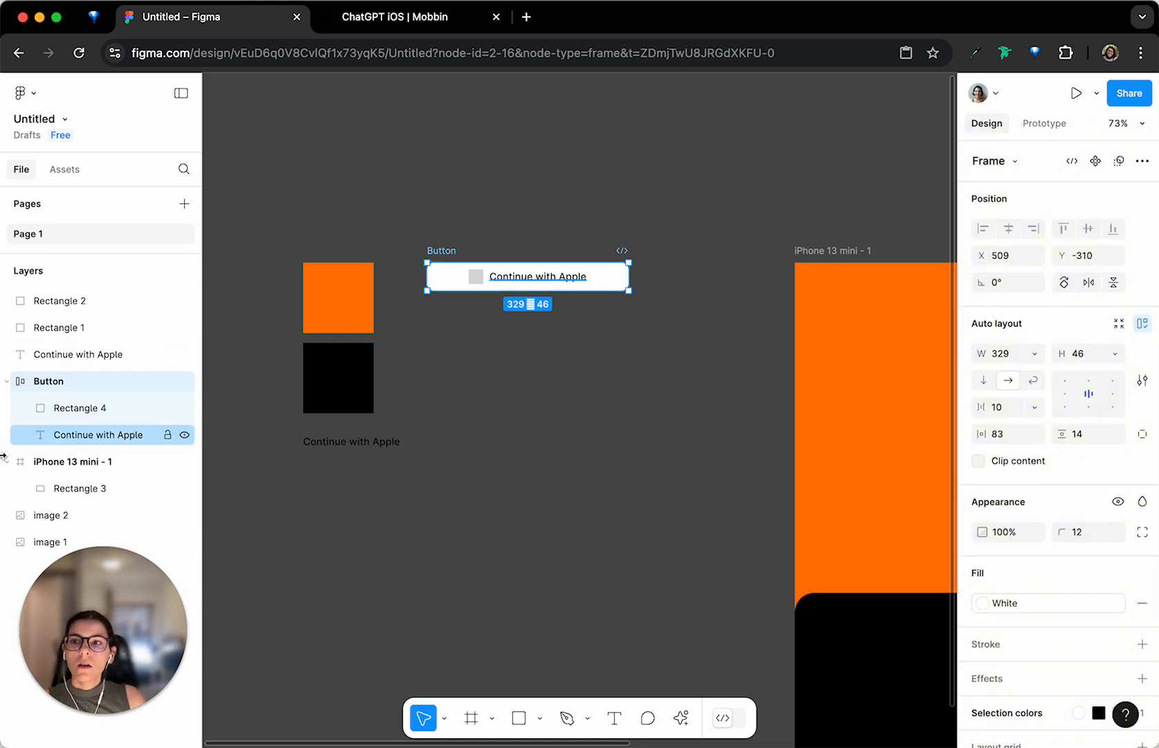
# Rename the button's square layer to Icon and its text layer to CTA
pyautogui.doubleClick(99, 409)
pyautogui.write('Icon')
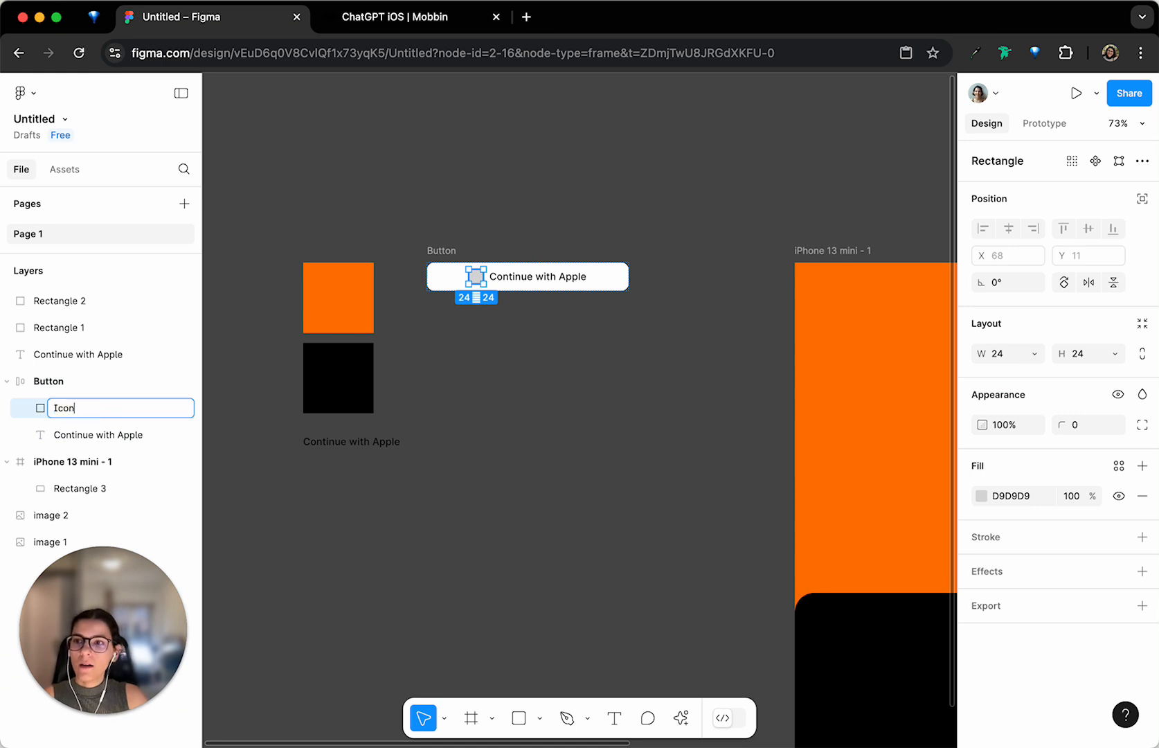
pyautogui.press('Return')
pyautogui.doubleClick(106, 436)
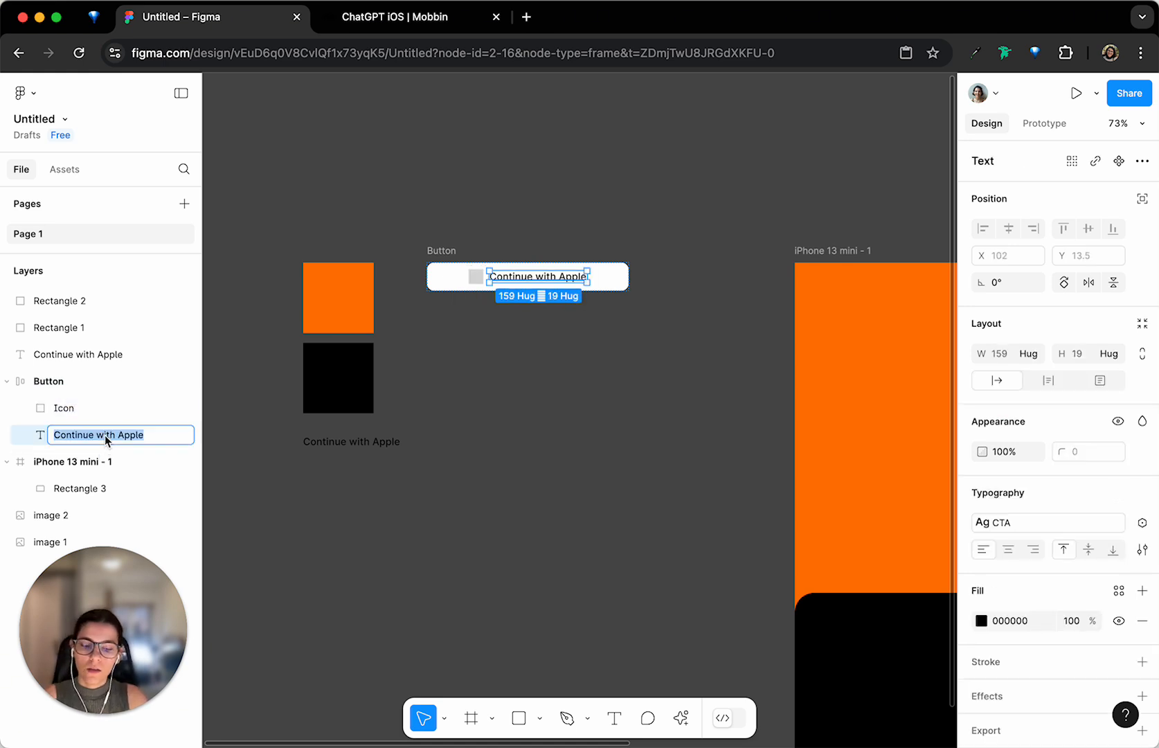
pyautogui.write('CTA')
pyautogui.press('Return')
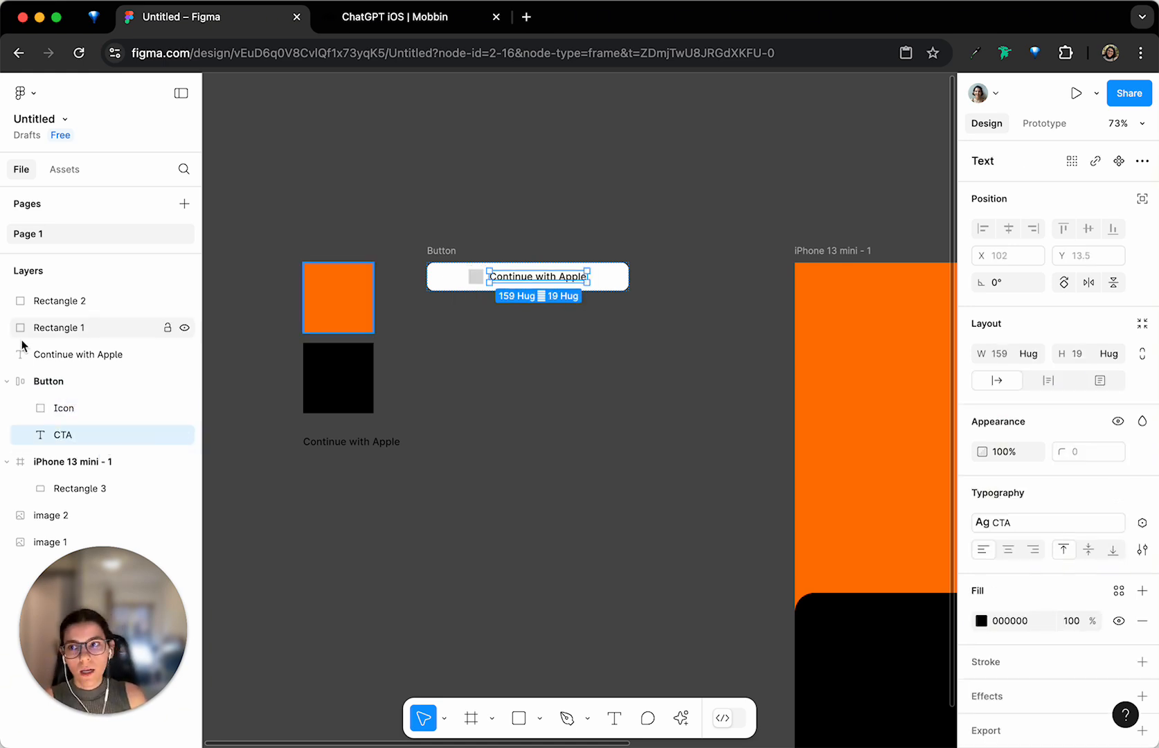
# Turn the Button frame into a component
pyautogui.click(48, 381)
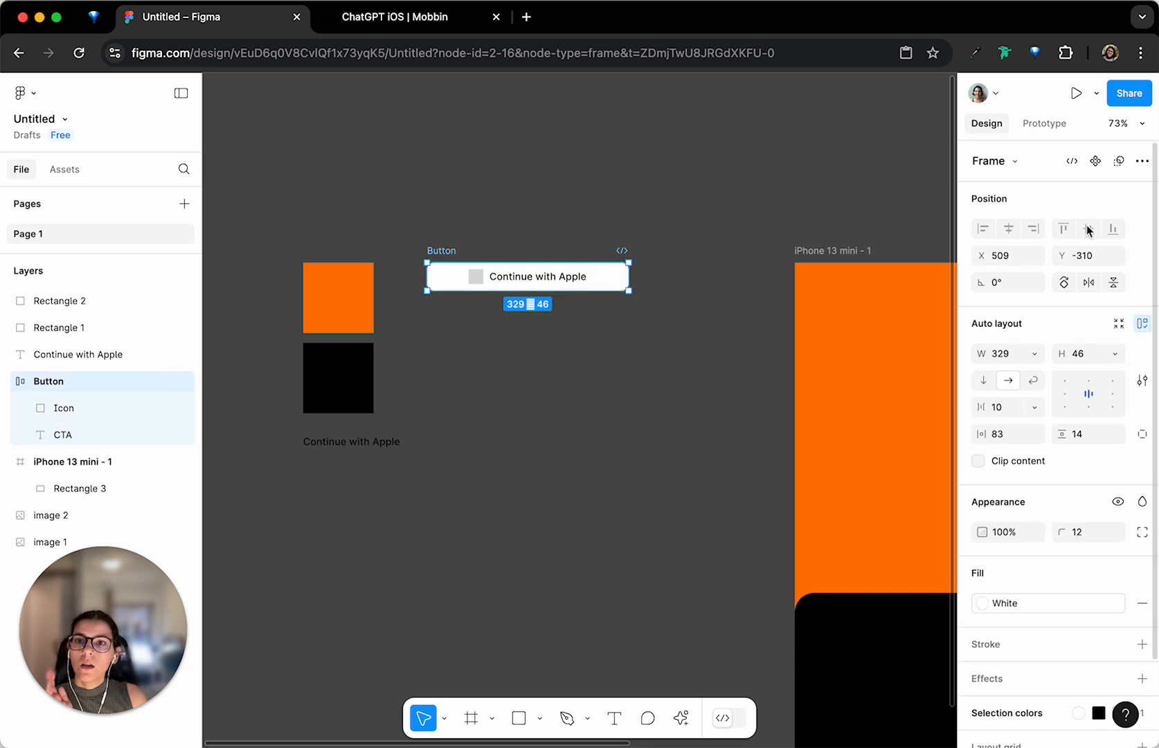
pyautogui.click(1101, 162)
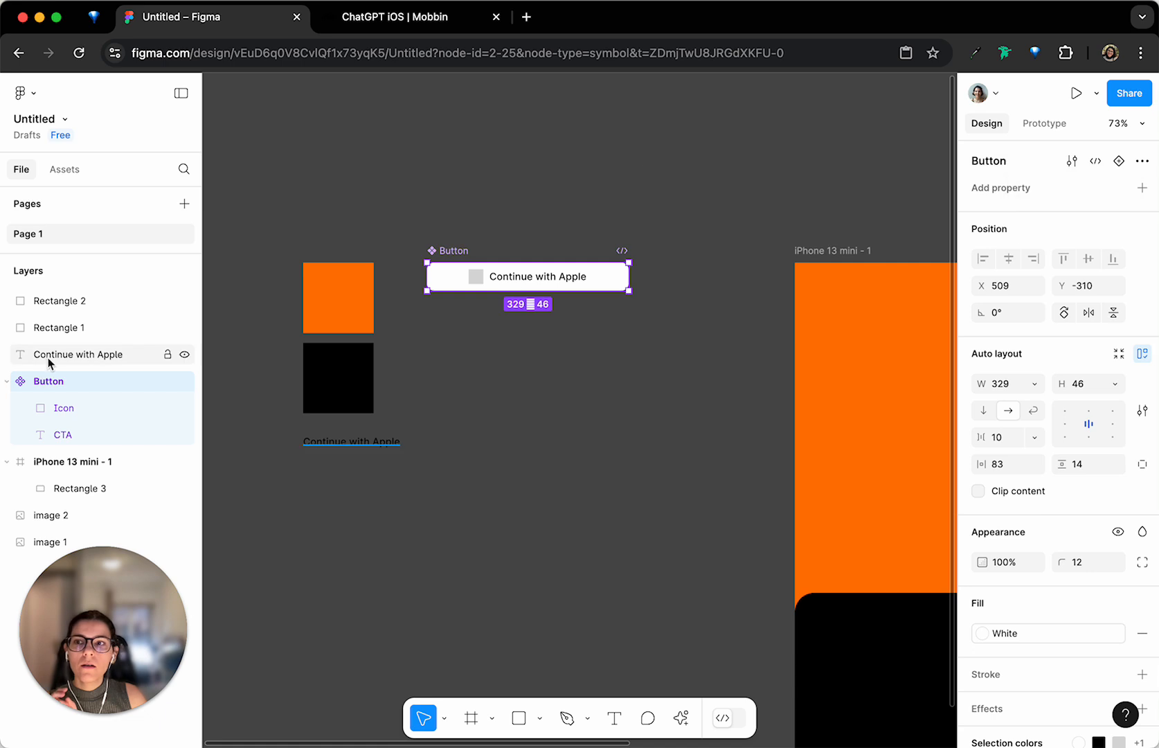
pyautogui.hscroll(1, 774, 232)
pyautogui.hscroll(5, 699, 288)
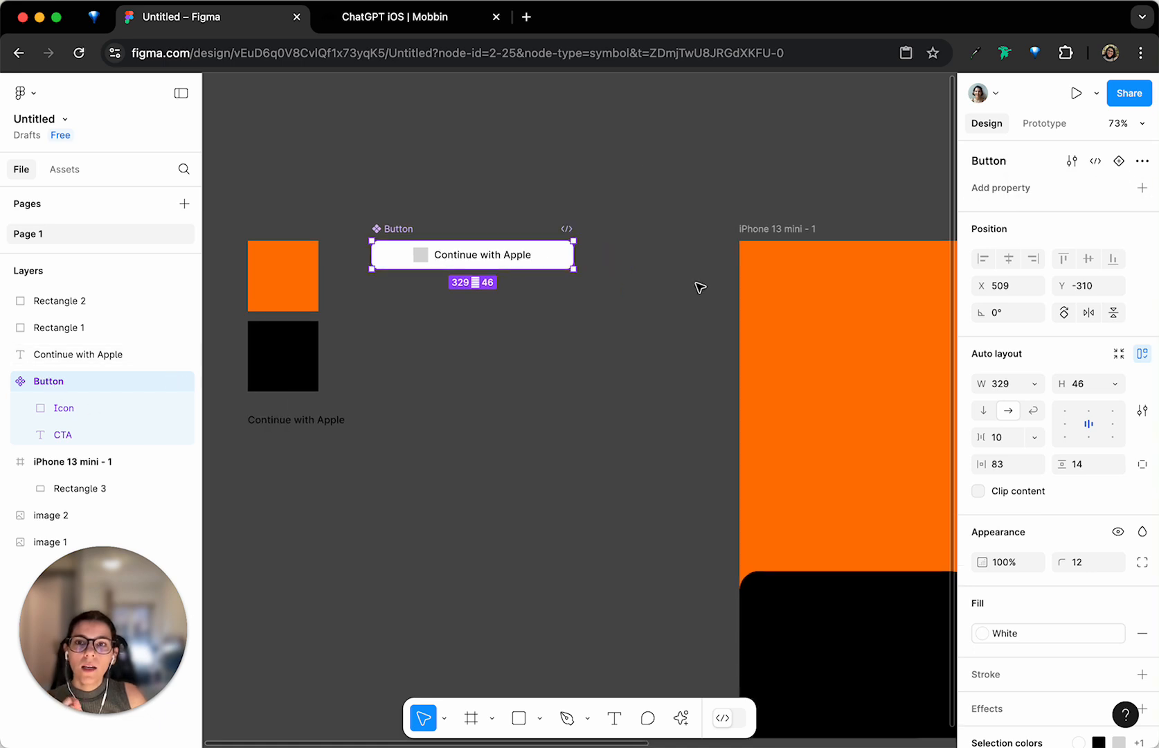
pyautogui.scroll(-2, 622, 299)
pyautogui.scroll(2, 679, 381)
pyautogui.hscroll(1, 679, 381)
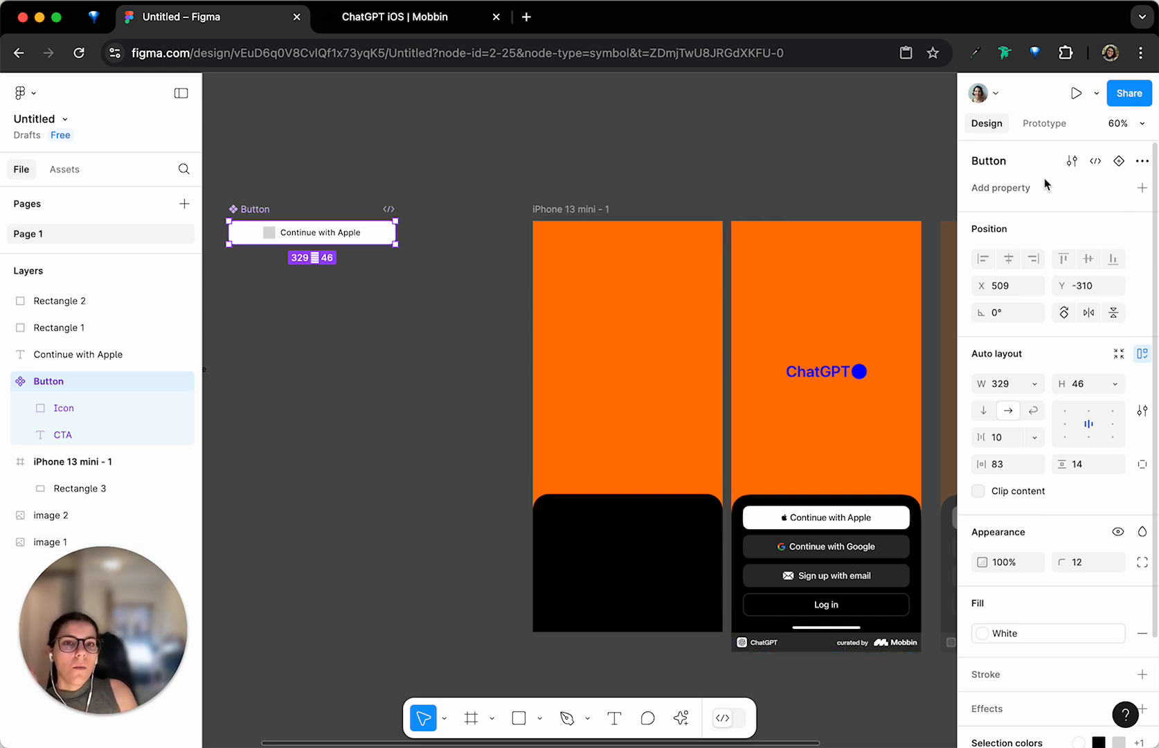
pyautogui.click(1005, 170)
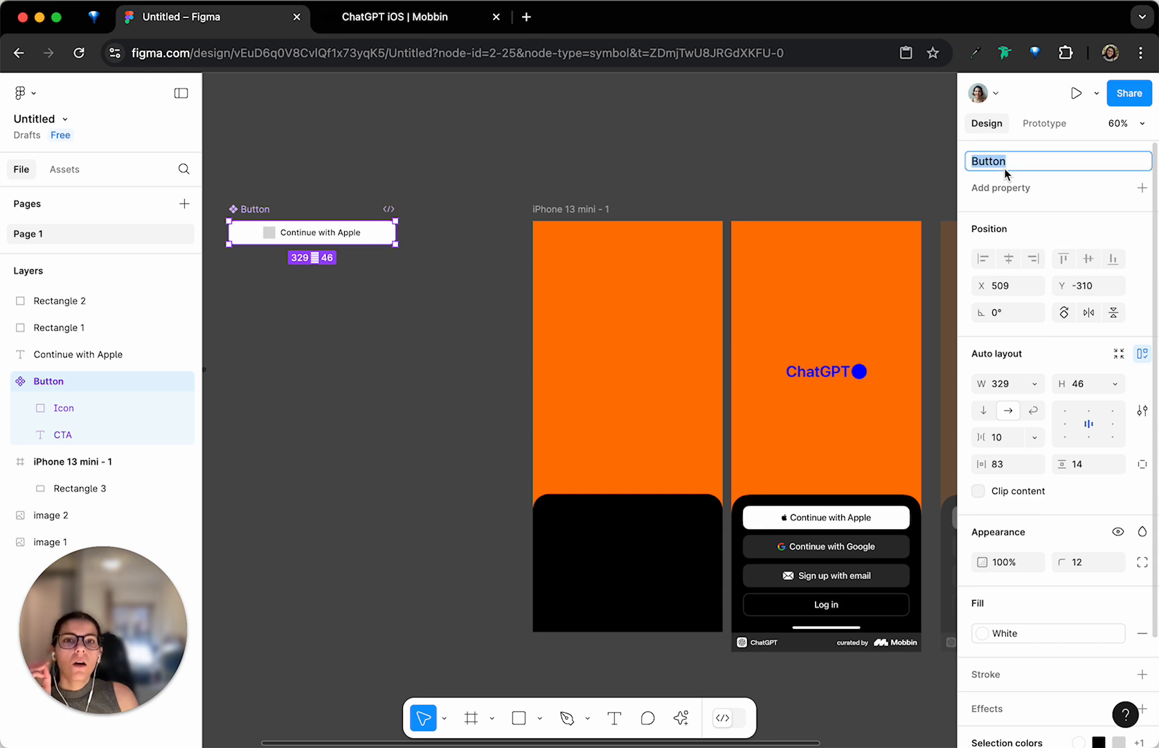
pyautogui.click(1104, 204)
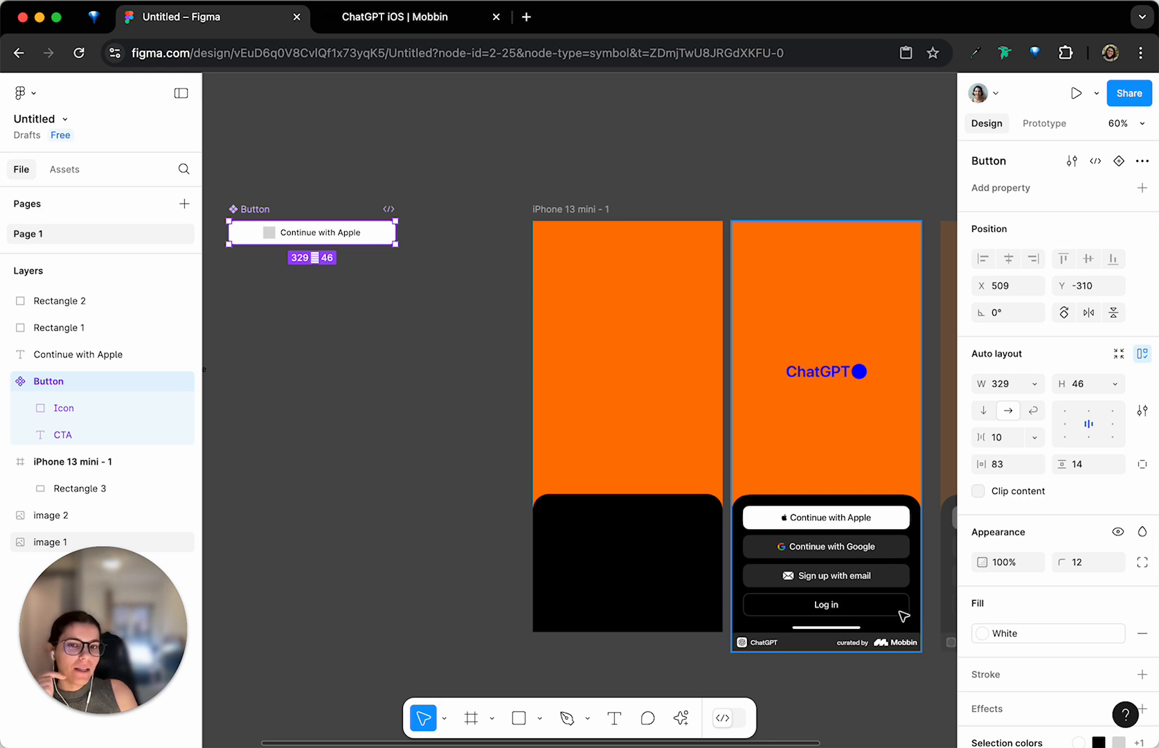
# Add a second variant to the Button component and name it Secondary
pyautogui.click(1120, 163)
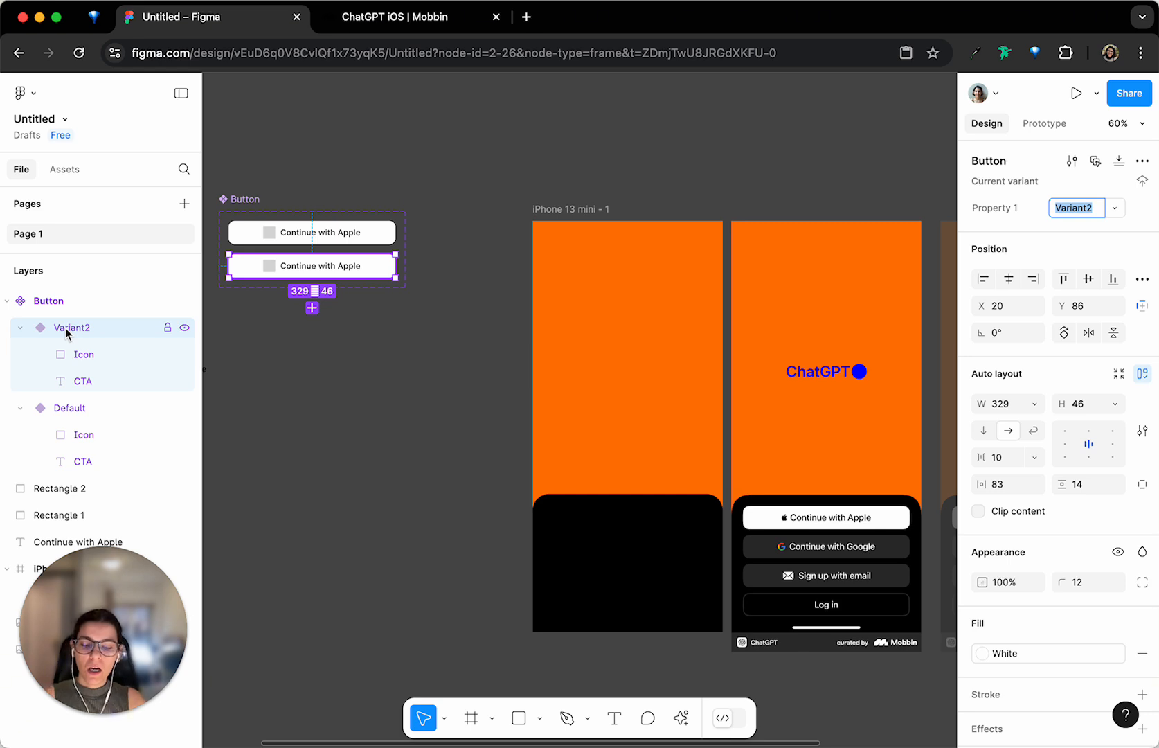
pyautogui.write('Secondary')
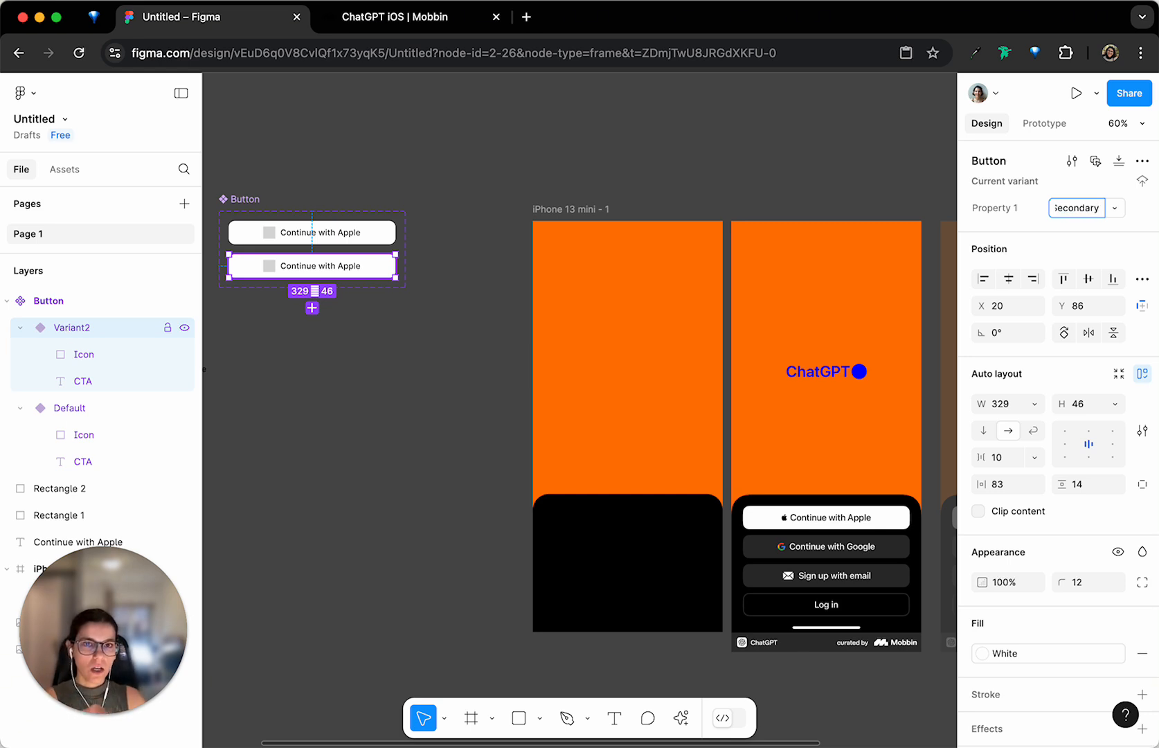
pyautogui.press('Return')
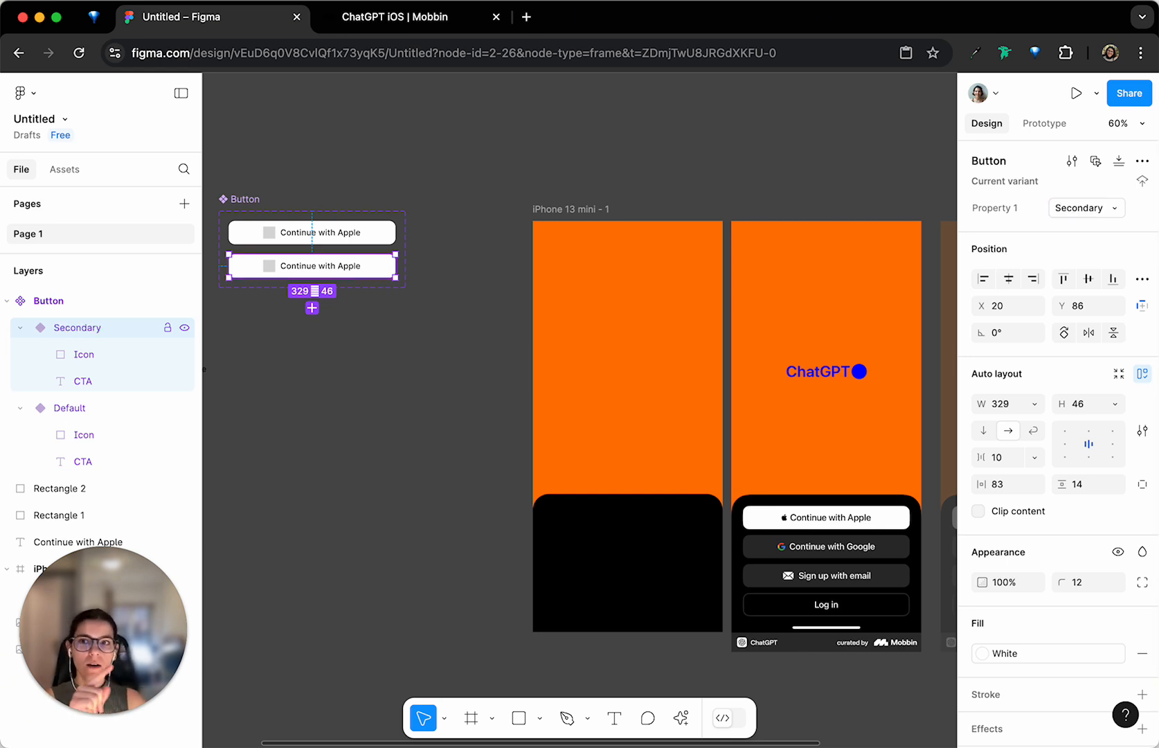
# Rename the Button component's default variant to Primary
pyautogui.click(87, 415)
pyautogui.click(1085, 218)
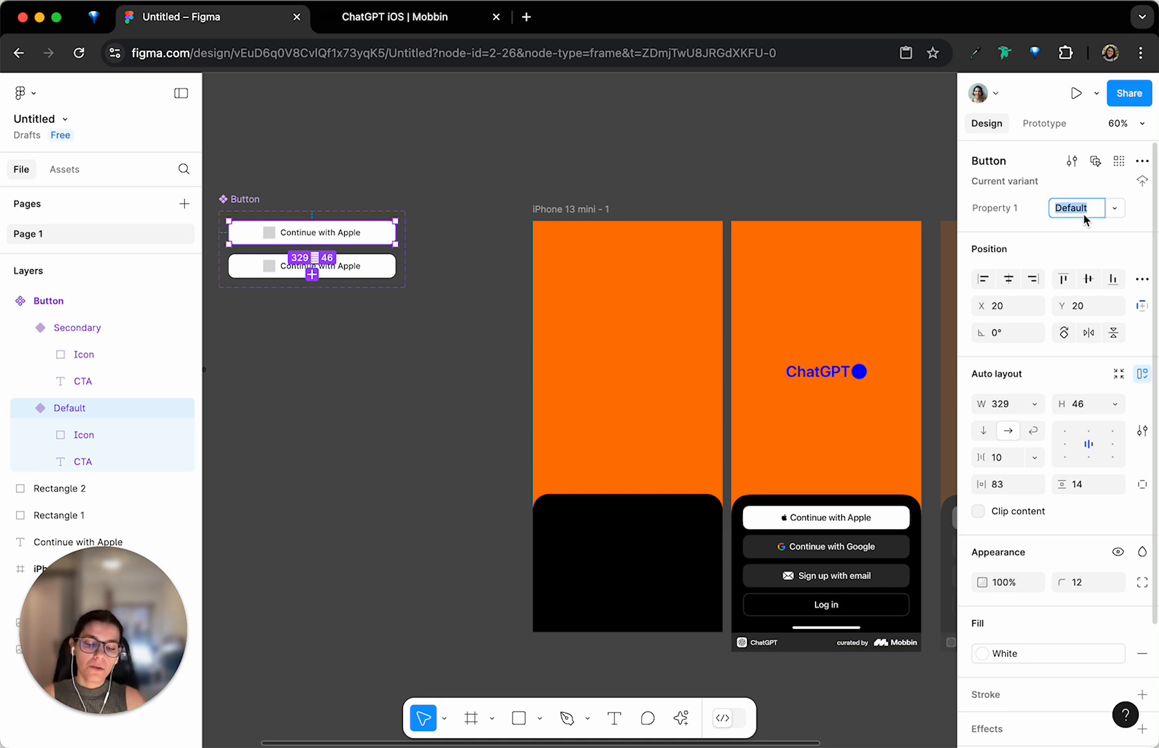
pyautogui.write('Primary')
pyautogui.press('Return')
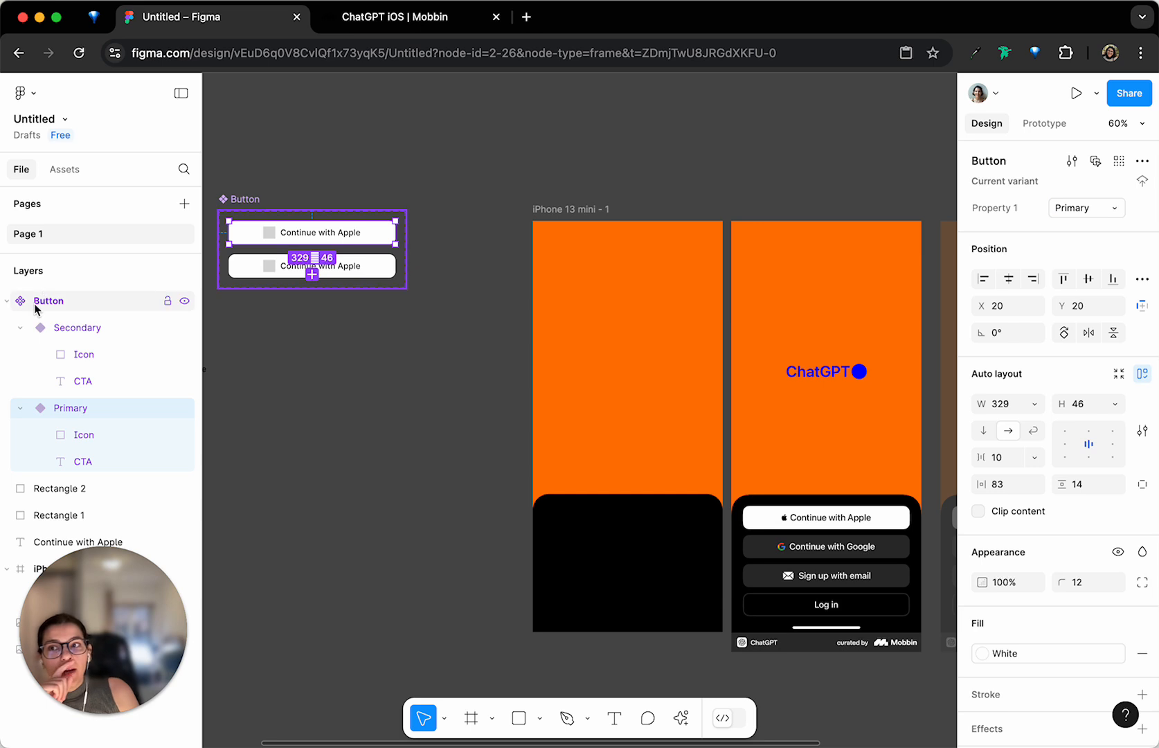
# Review the name and values of the Button component set's variant property
pyautogui.click(231, 215)
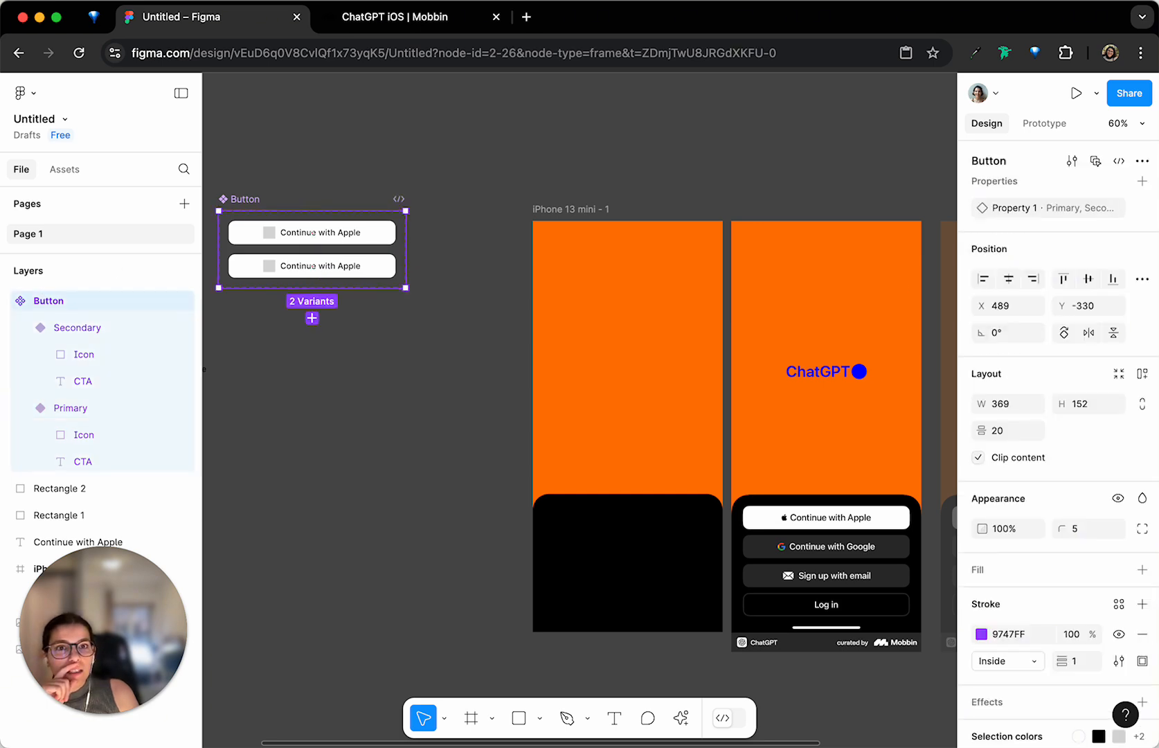
pyautogui.click(1120, 210)
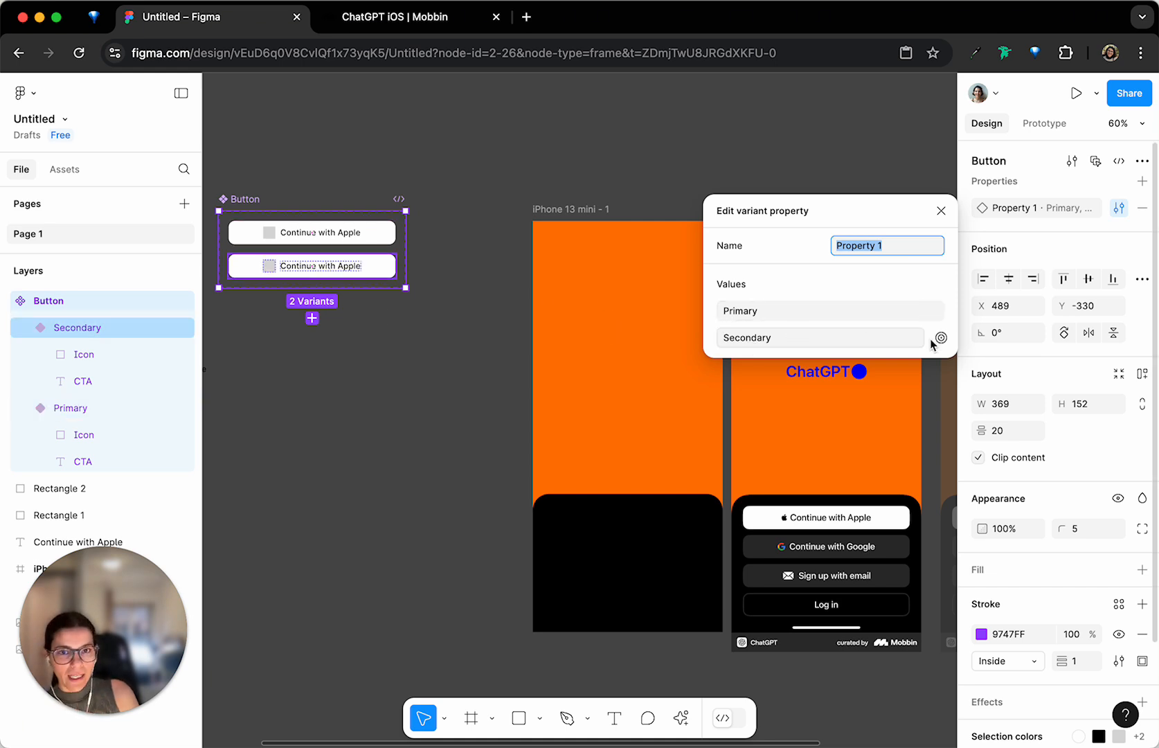
pyautogui.click(251, 266)
# Fill the Secondary variant with the dark grey 2C2C2E sampled from the reference screen's "Continue with Google" button
pyautogui.click(253, 268)
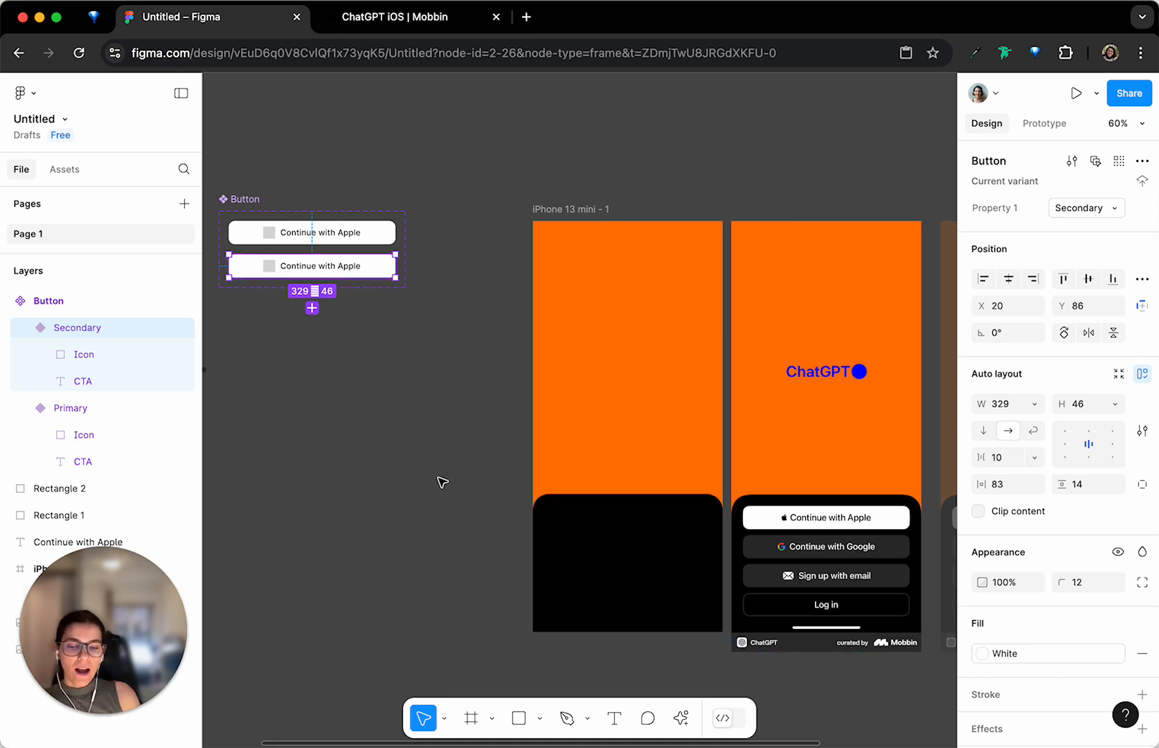
pyautogui.press('i')
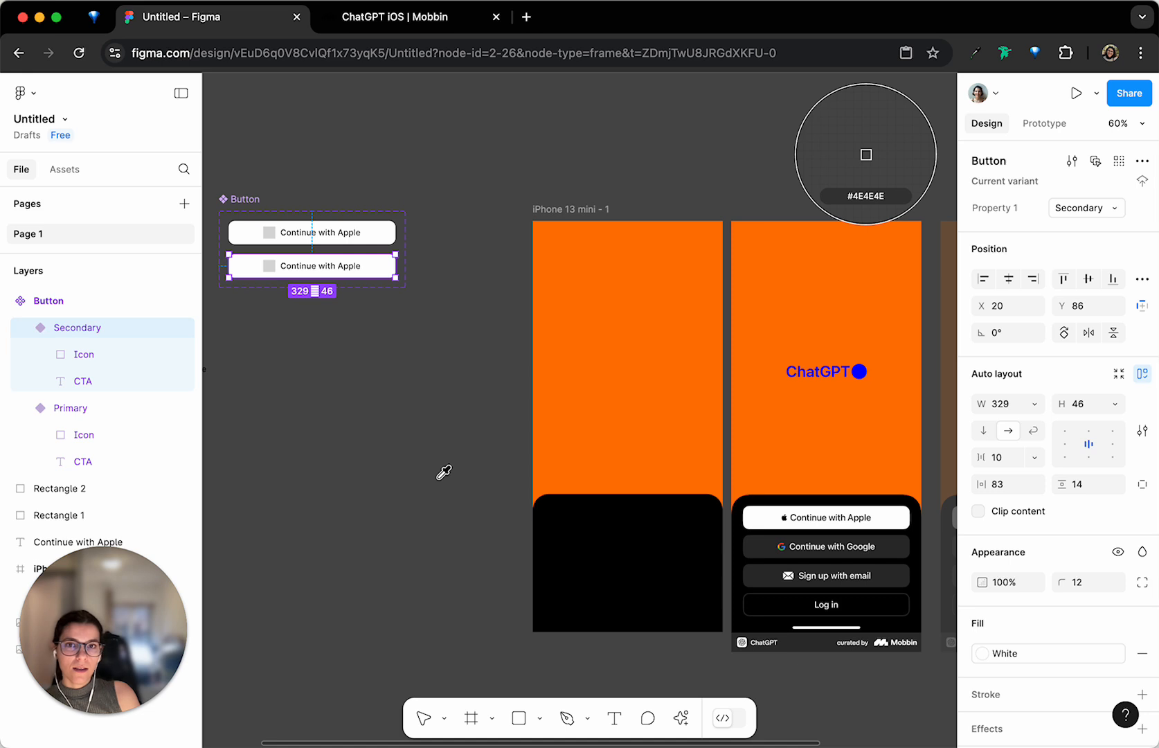
pyautogui.click(762, 553)
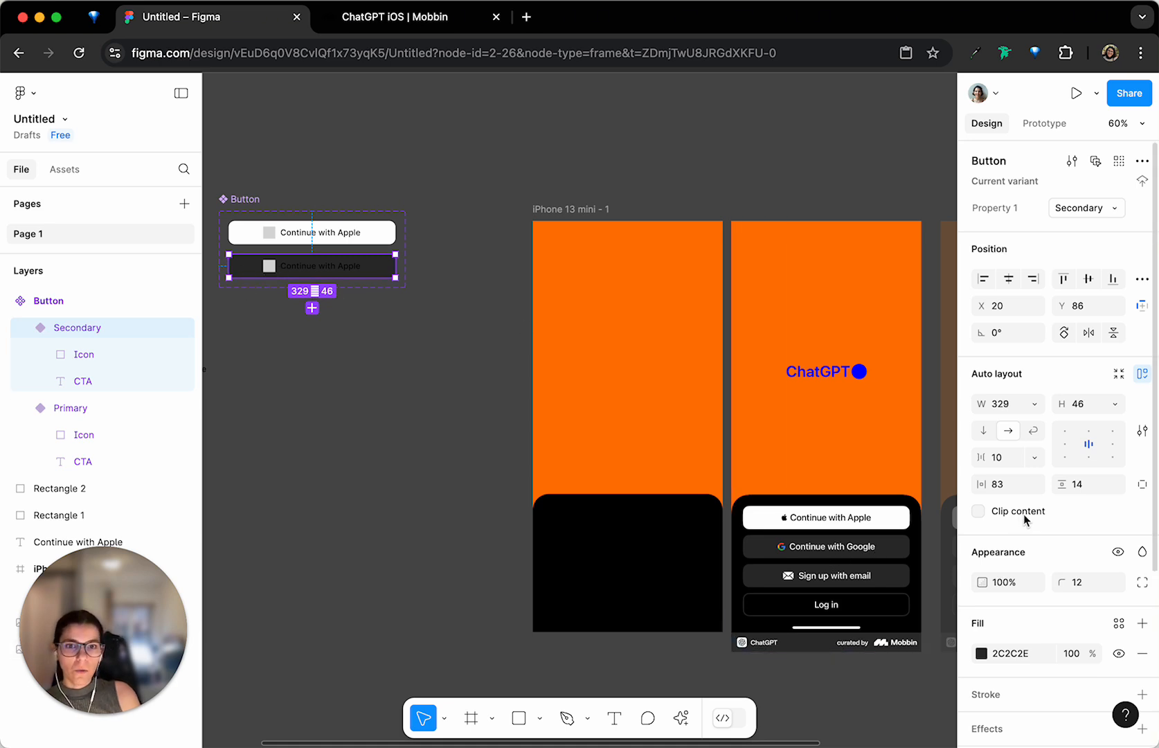
# Save the Secondary variant's dark grey fill as a color style named "Button / Secondary"
pyautogui.click(1119, 623)
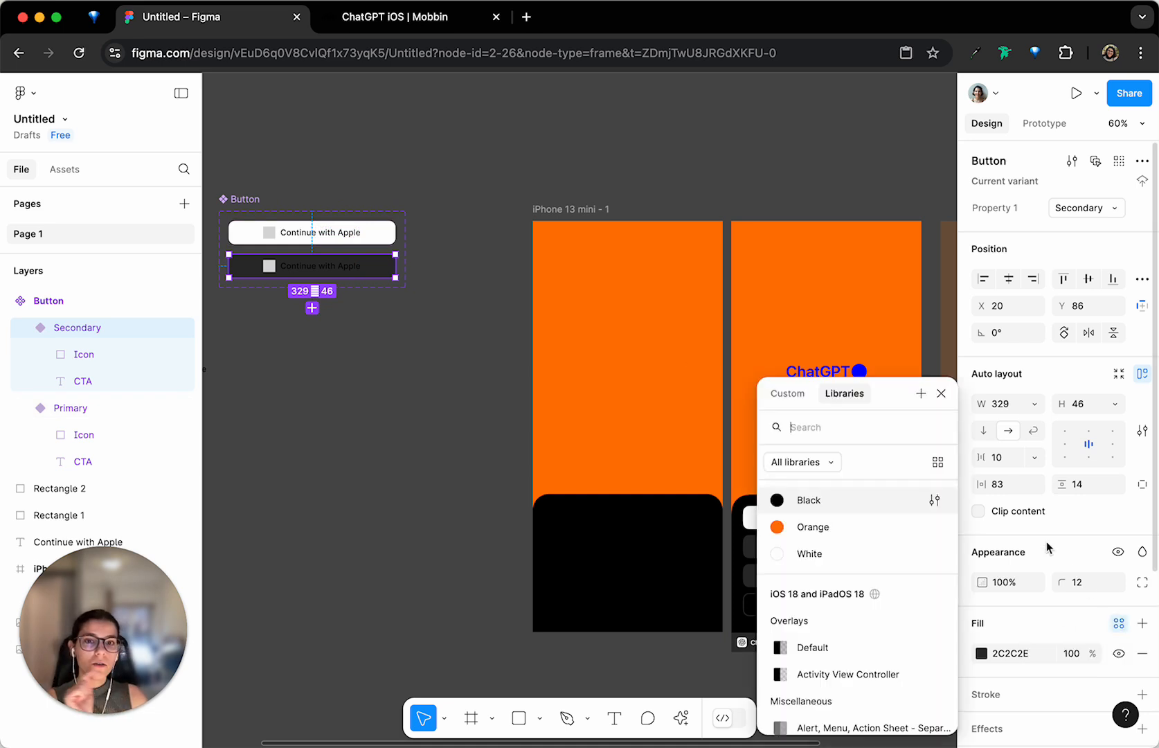
pyautogui.click(922, 394)
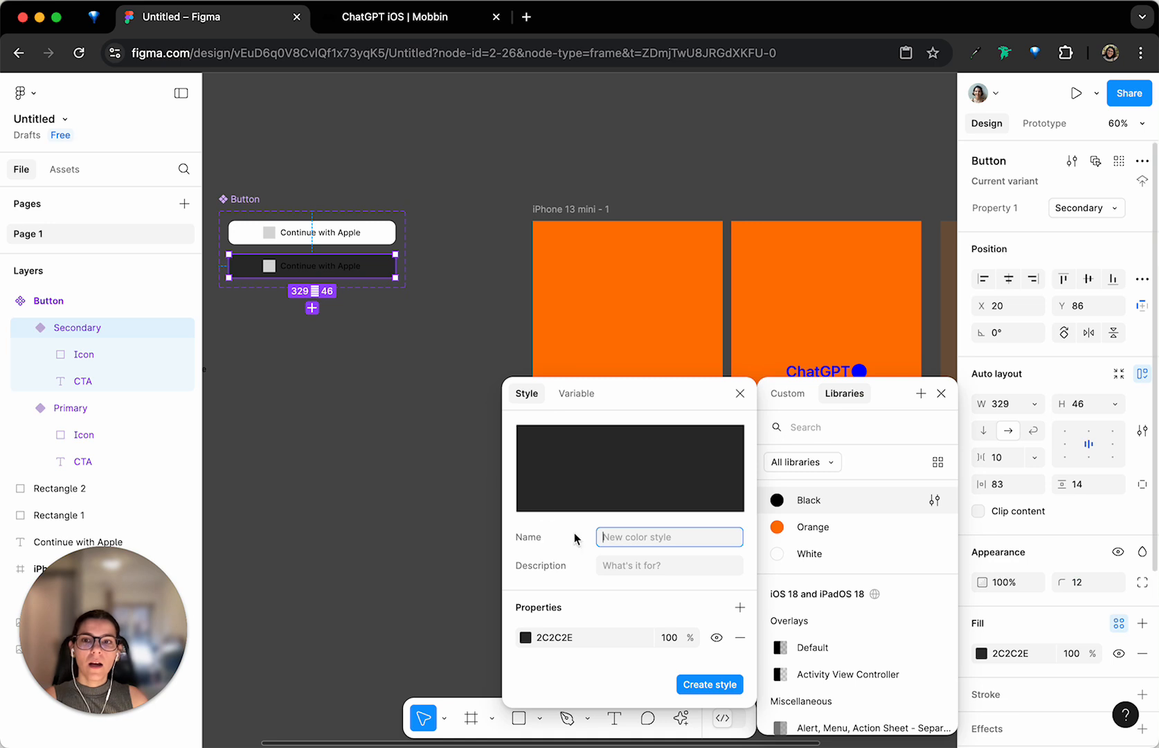
pyautogui.write('Secondary')
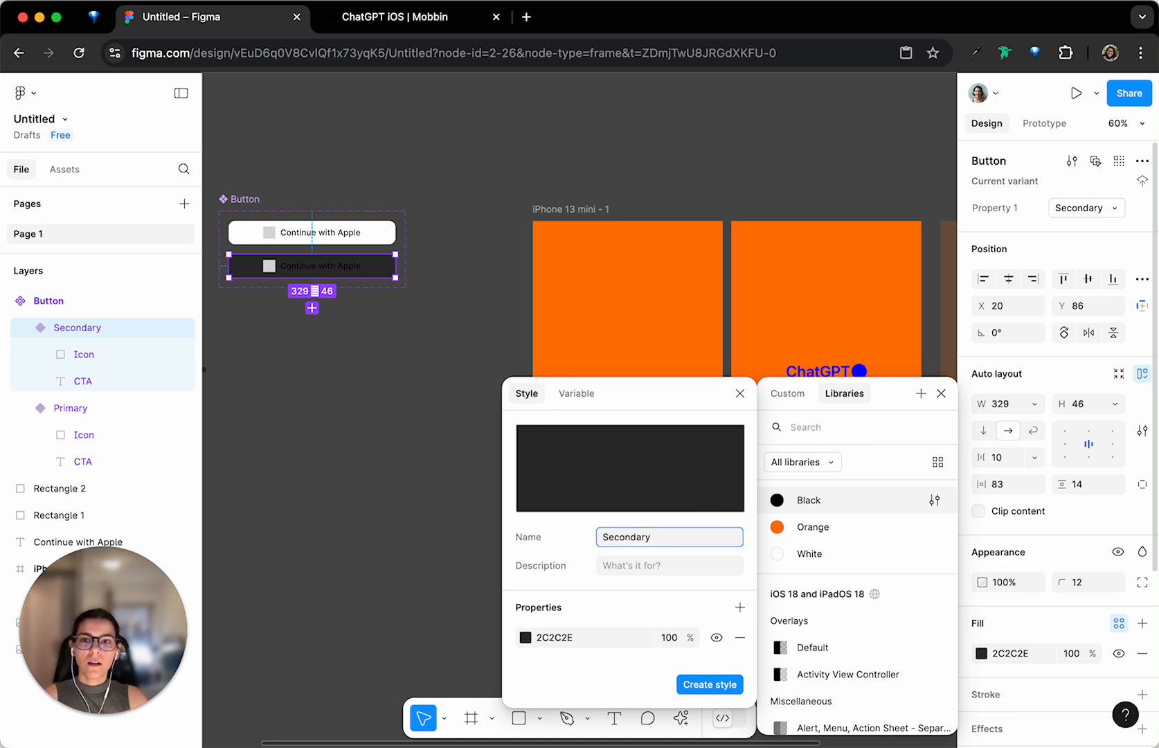
pyautogui.press('super+a')
pyautogui.write('C')
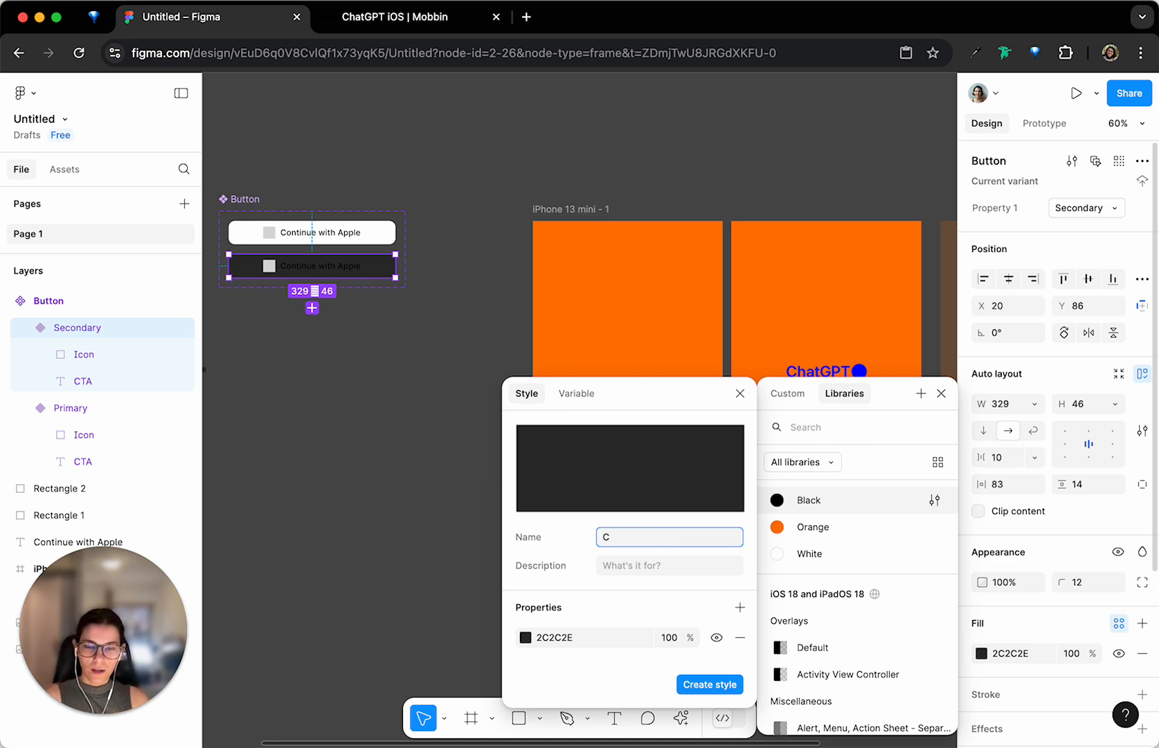
pyautogui.press('BackSpace')
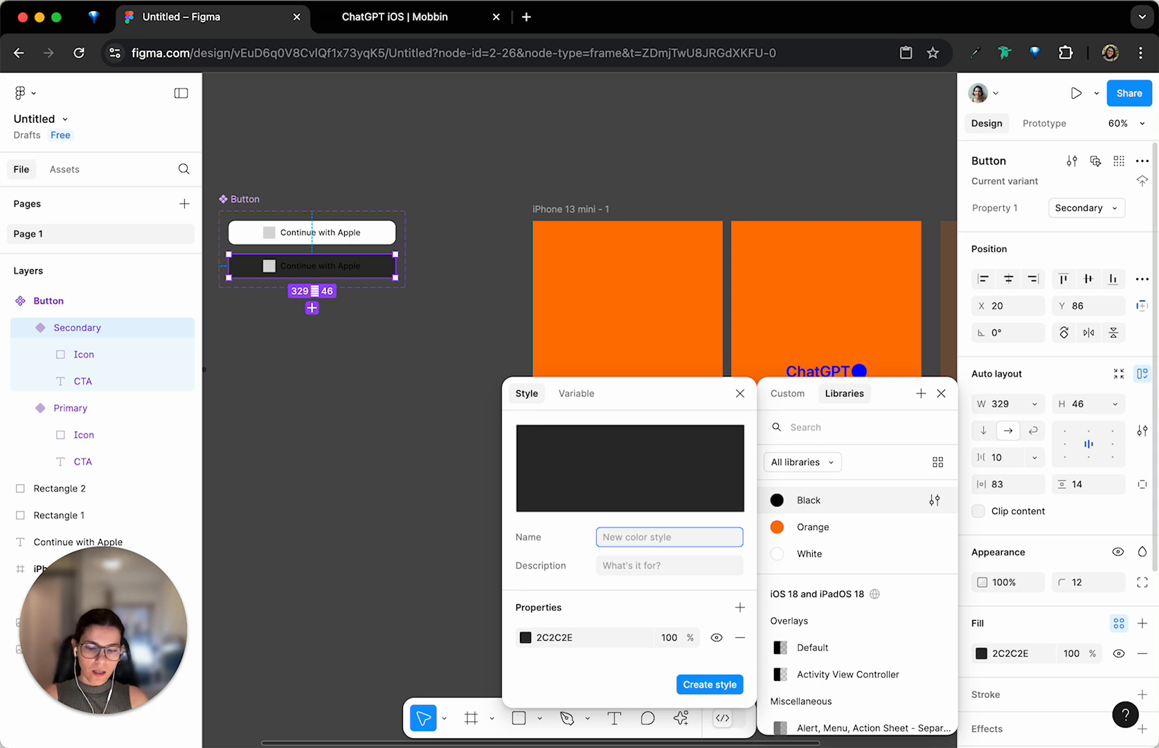
pyautogui.write('Button')
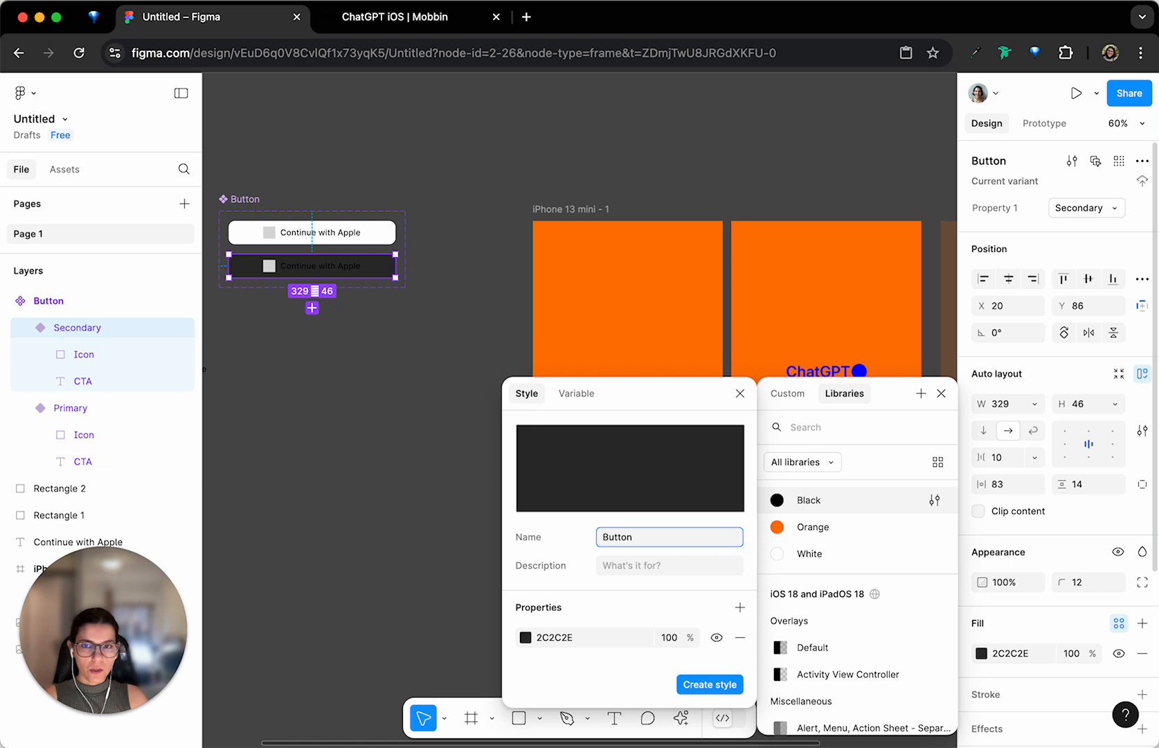
pyautogui.write(' /')
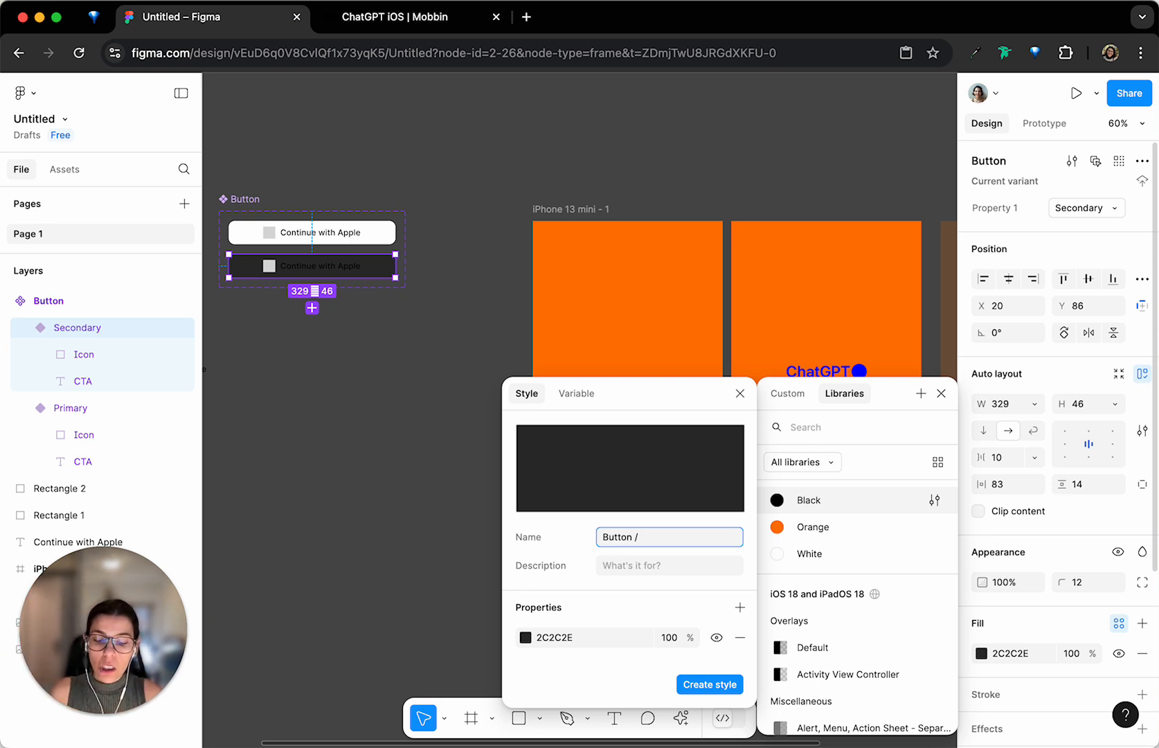
pyautogui.write('Seco')
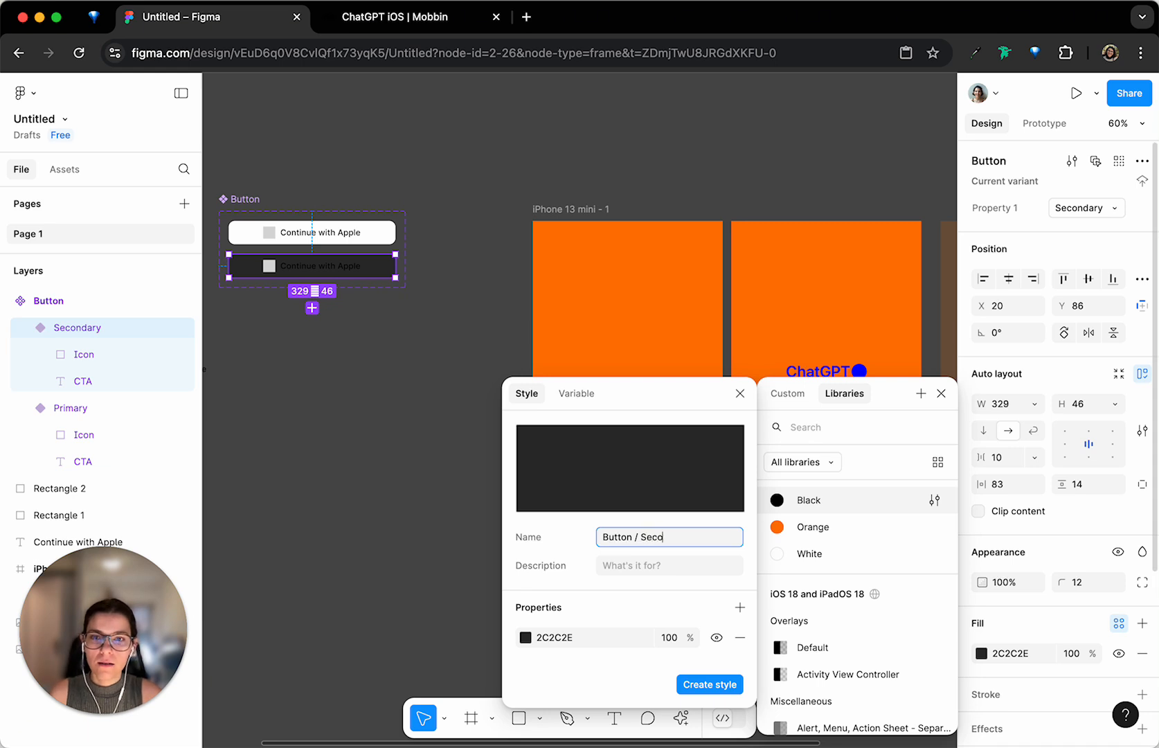
pyautogui.write('ndary')
pyautogui.press('Return')
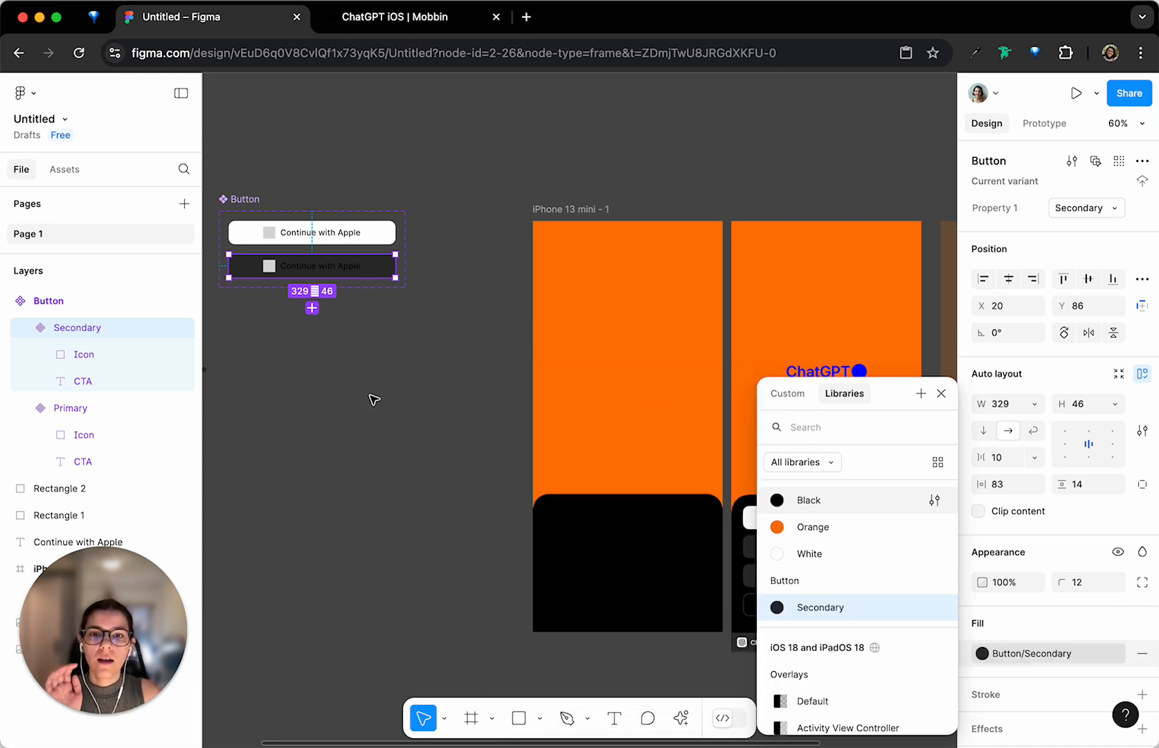
# Move the White color style into the Button style group and check the fill style on the Primary variant
pyautogui.click(305, 414)
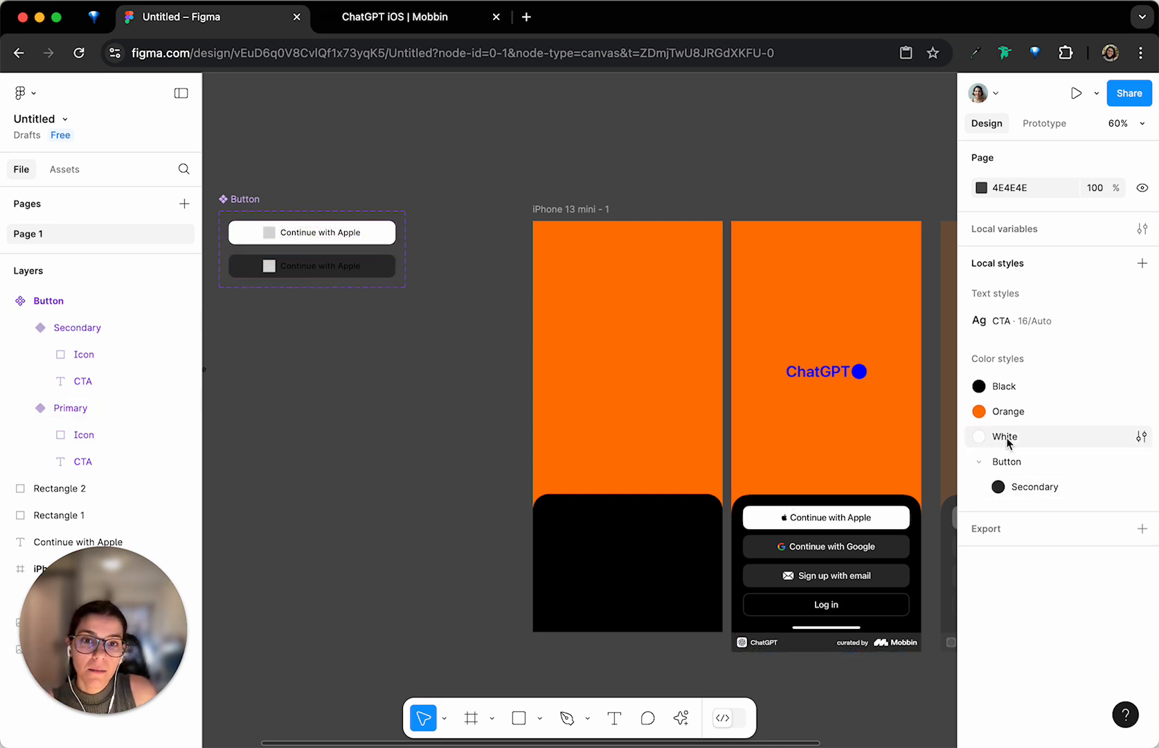
pyautogui.moveTo(1007, 442); pyautogui.dragTo(1040, 474)
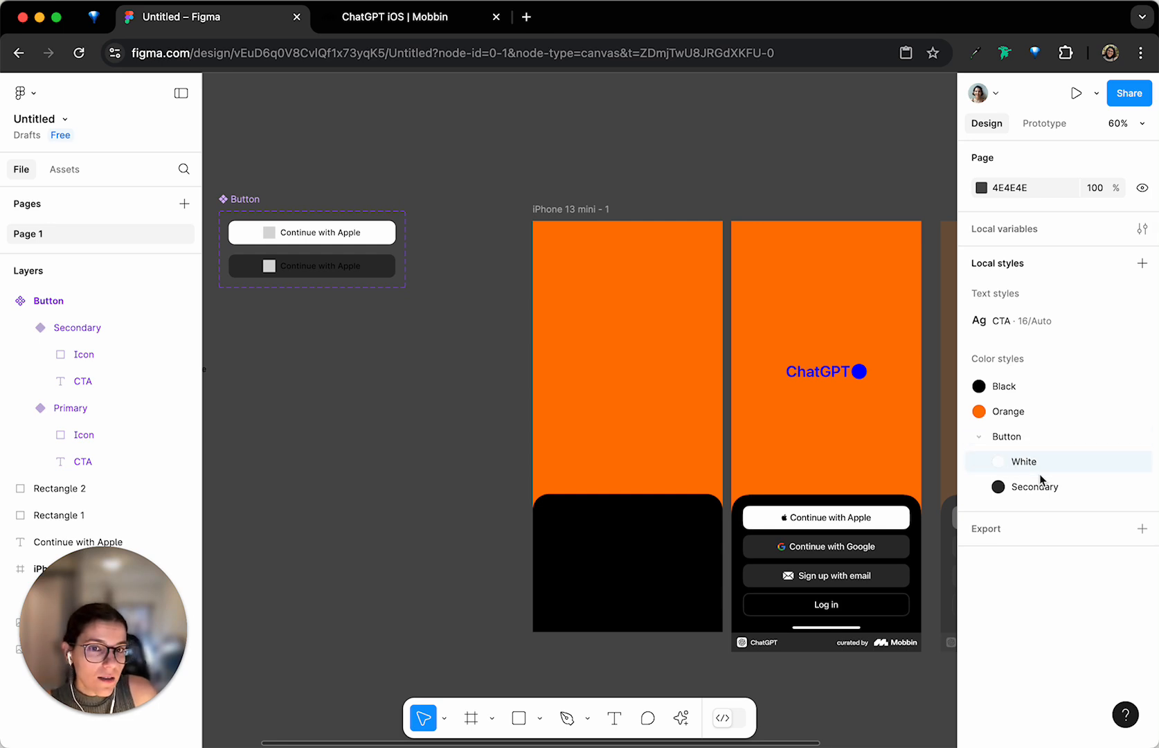
pyautogui.click(315, 232)
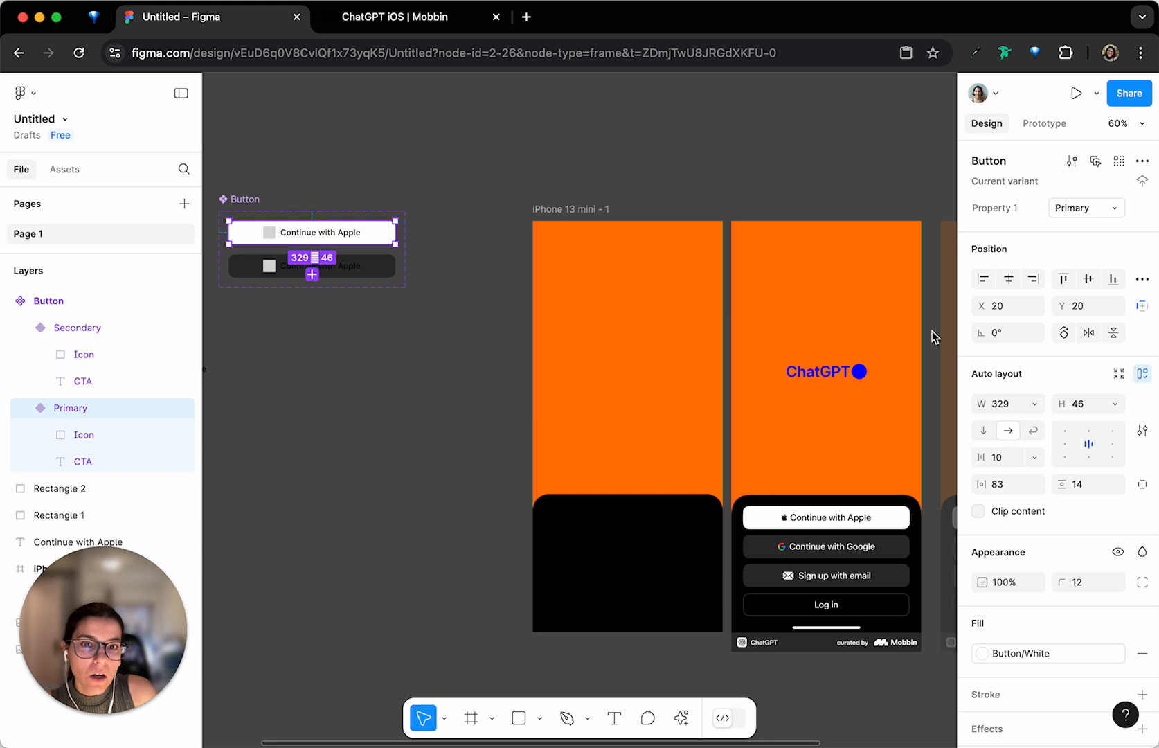
pyautogui.scroll(-1, 1065, 603)
pyautogui.scroll(-2, 1064, 602)
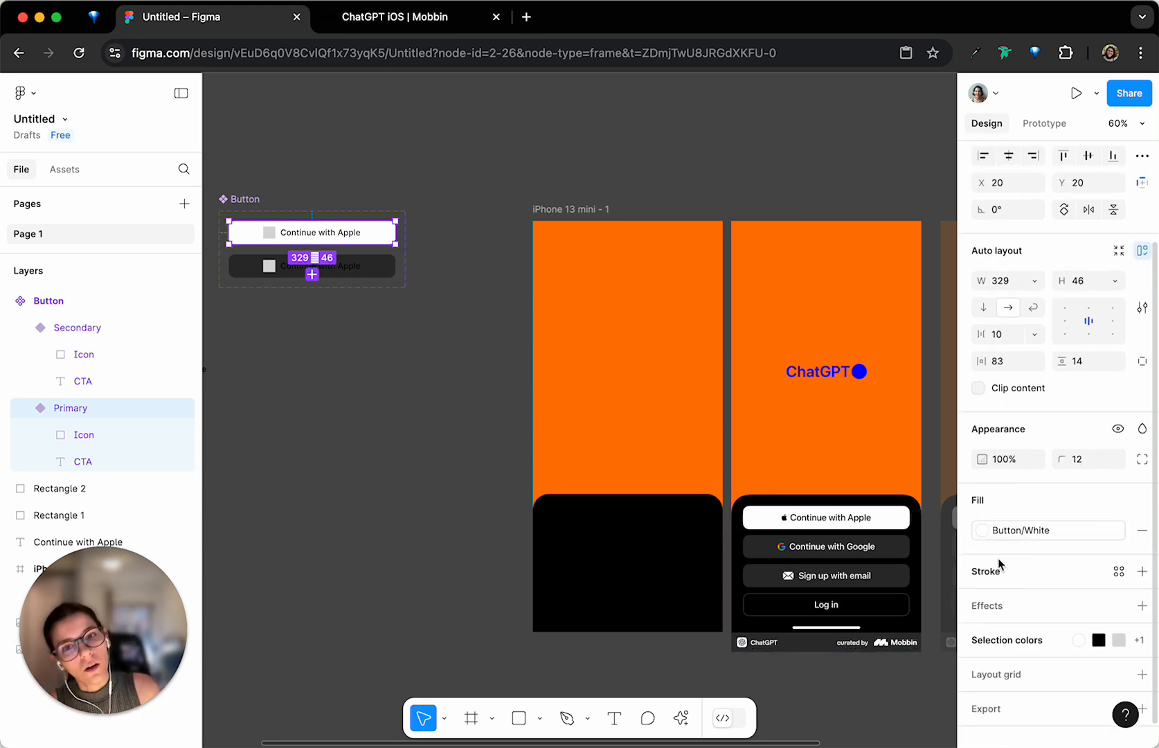
pyautogui.scroll(-1, 1003, 559)
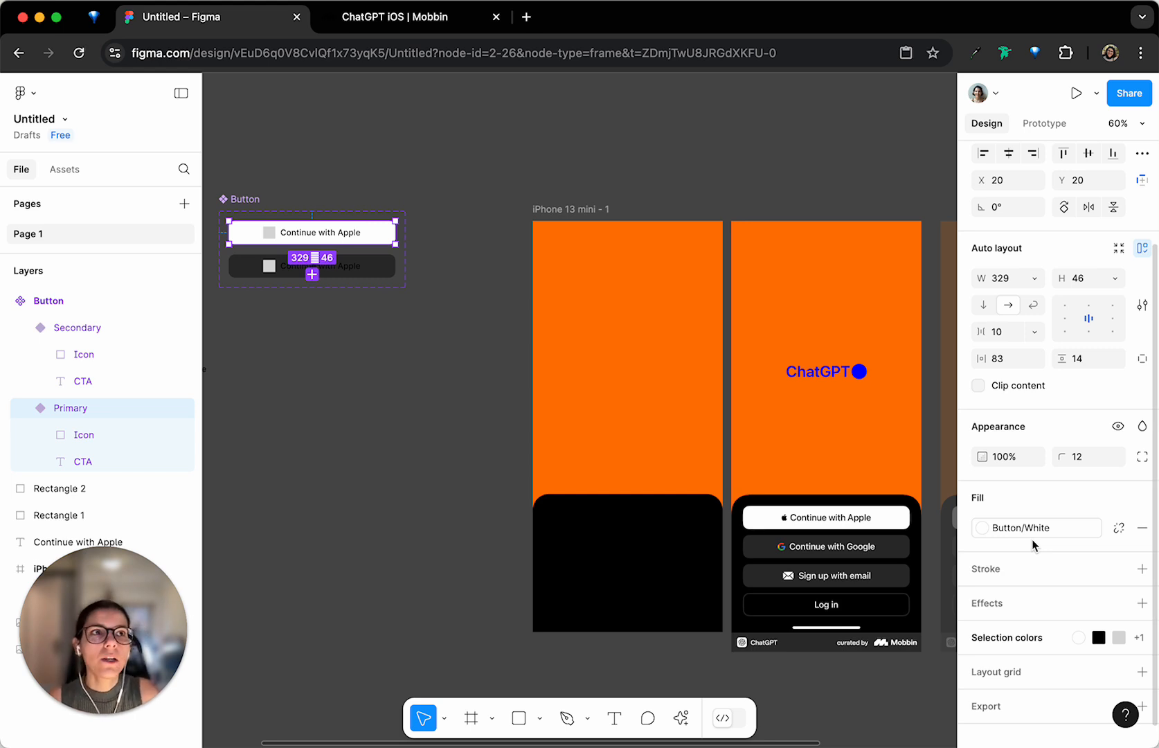
pyautogui.click(1045, 535)
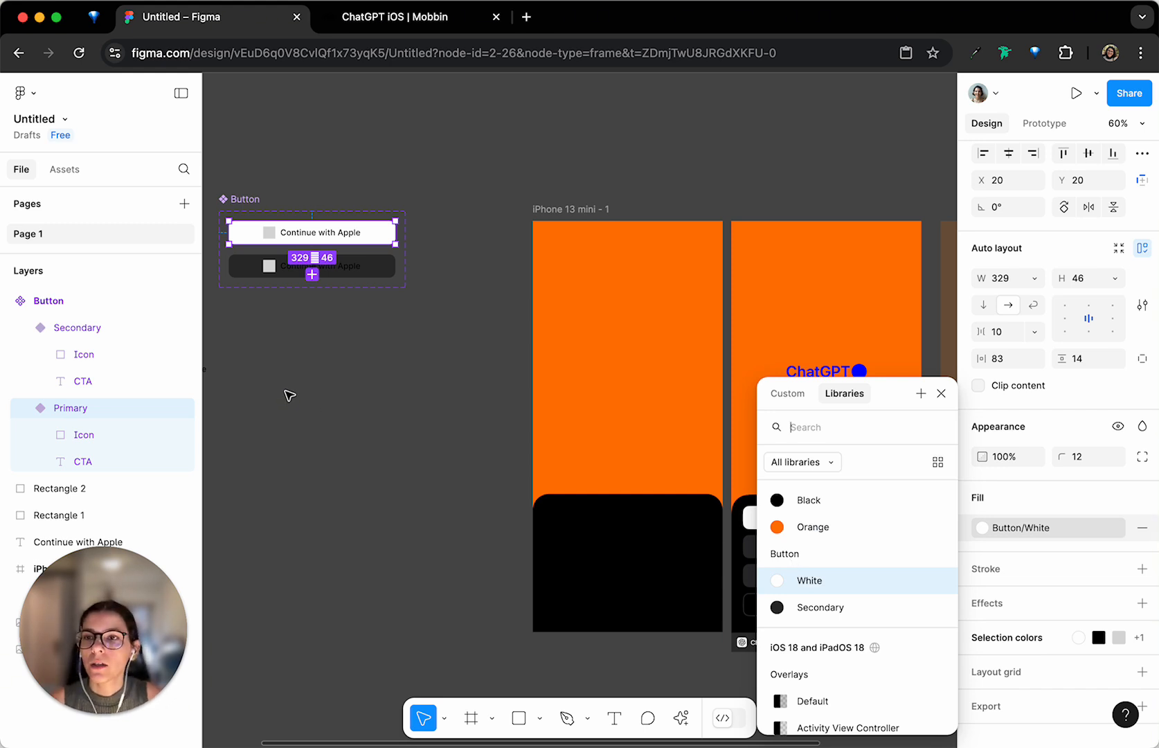
pyautogui.click(291, 397)
# Apply the Button/White color style to the Secondary variant's CTA text
pyautogui.click(374, 269)
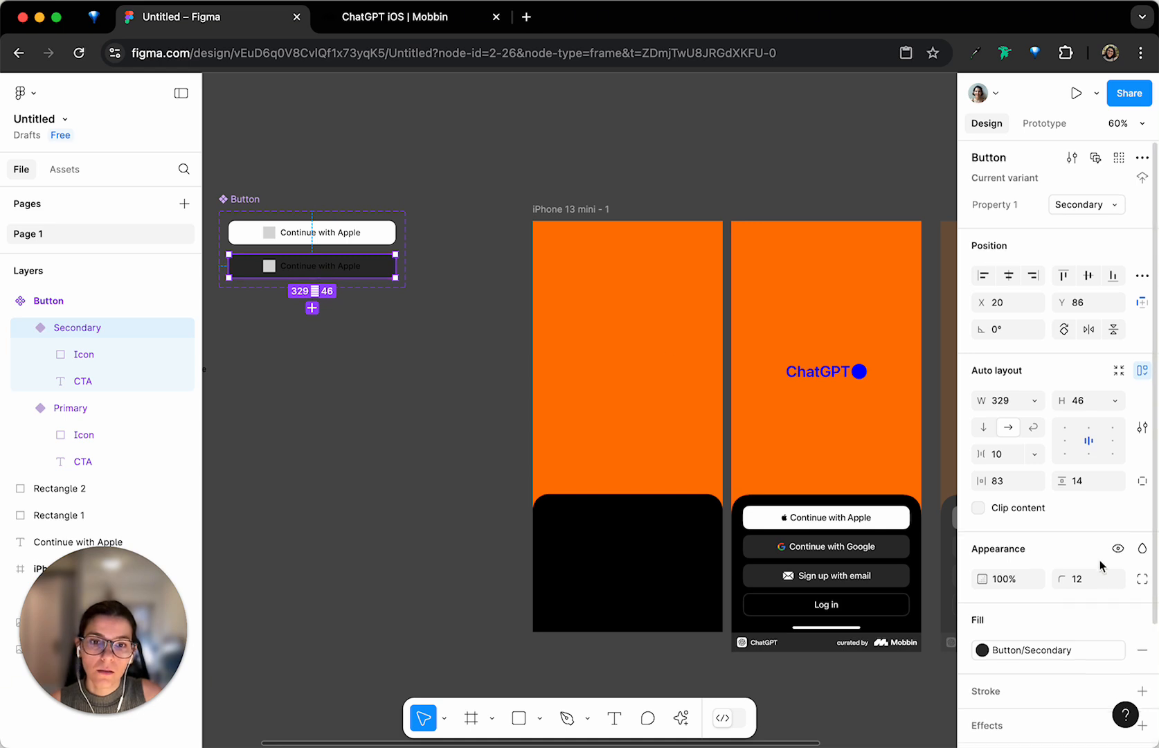
pyautogui.scroll(-3, 1094, 575)
pyautogui.click(1059, 631)
pyautogui.scroll(-2, 1080, 623)
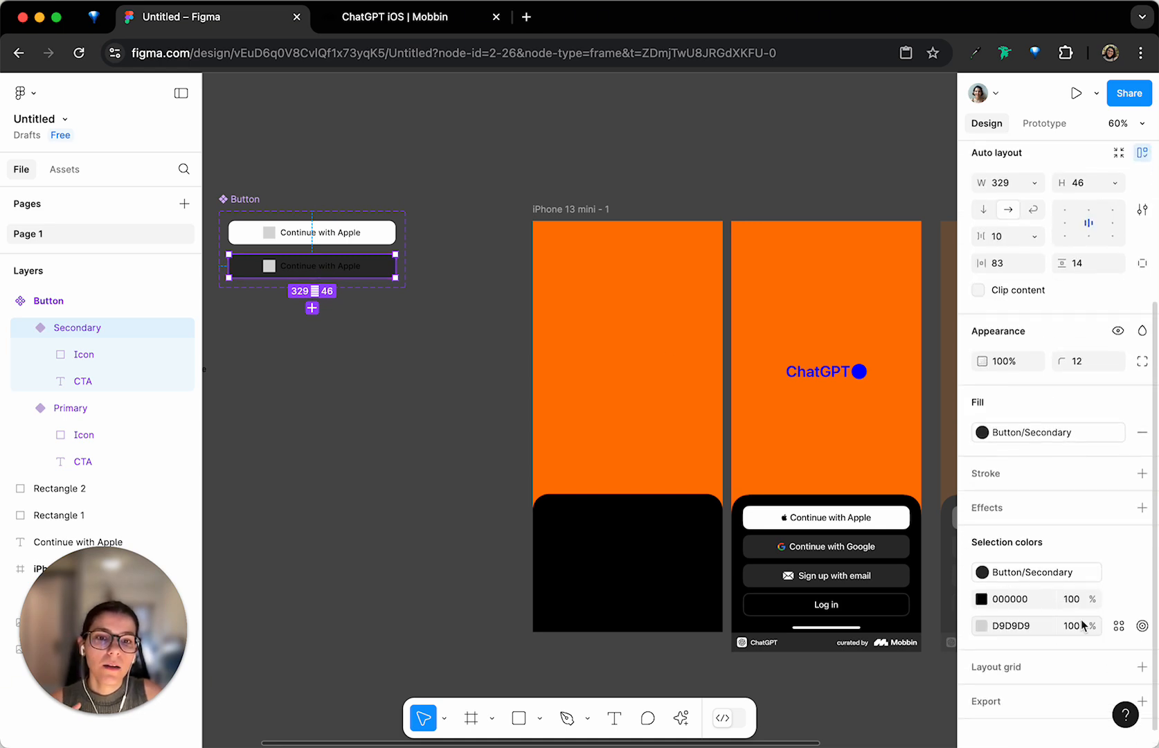
pyautogui.doubleClick(311, 272)
pyautogui.click(1119, 548)
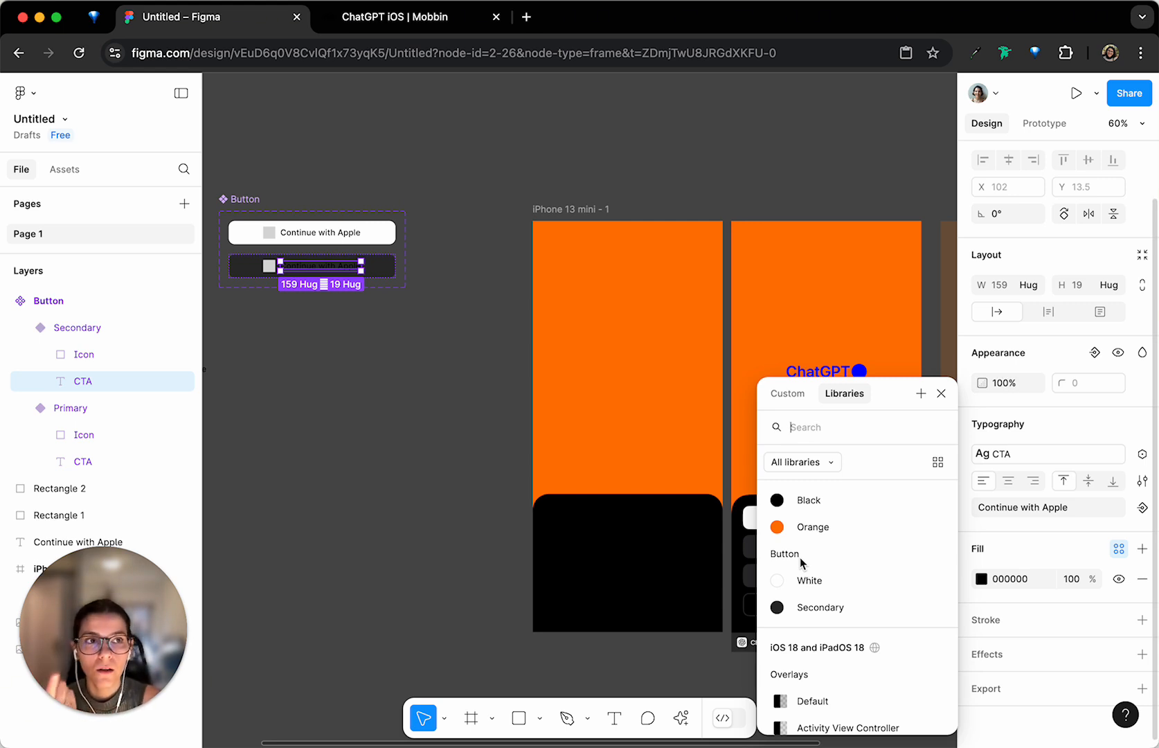
pyautogui.click(832, 593)
pyautogui.click(274, 363)
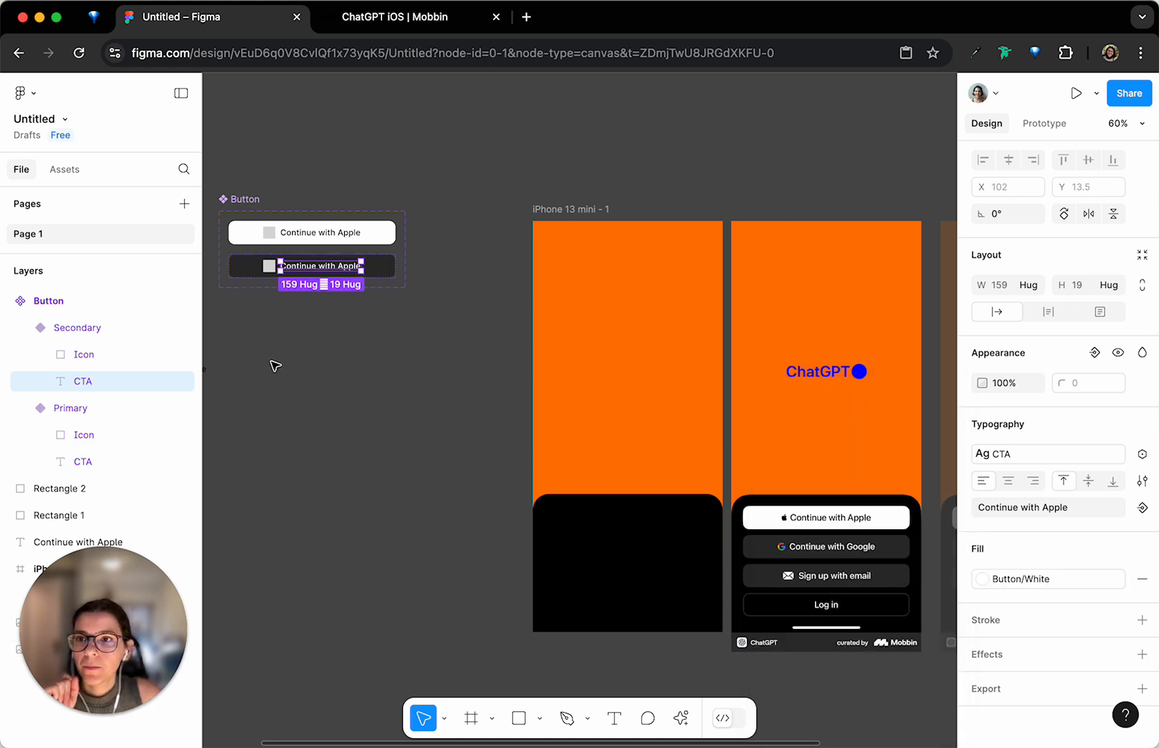
# Add a third variant to the Button component, based on the Secondary variant
pyautogui.click(255, 262)
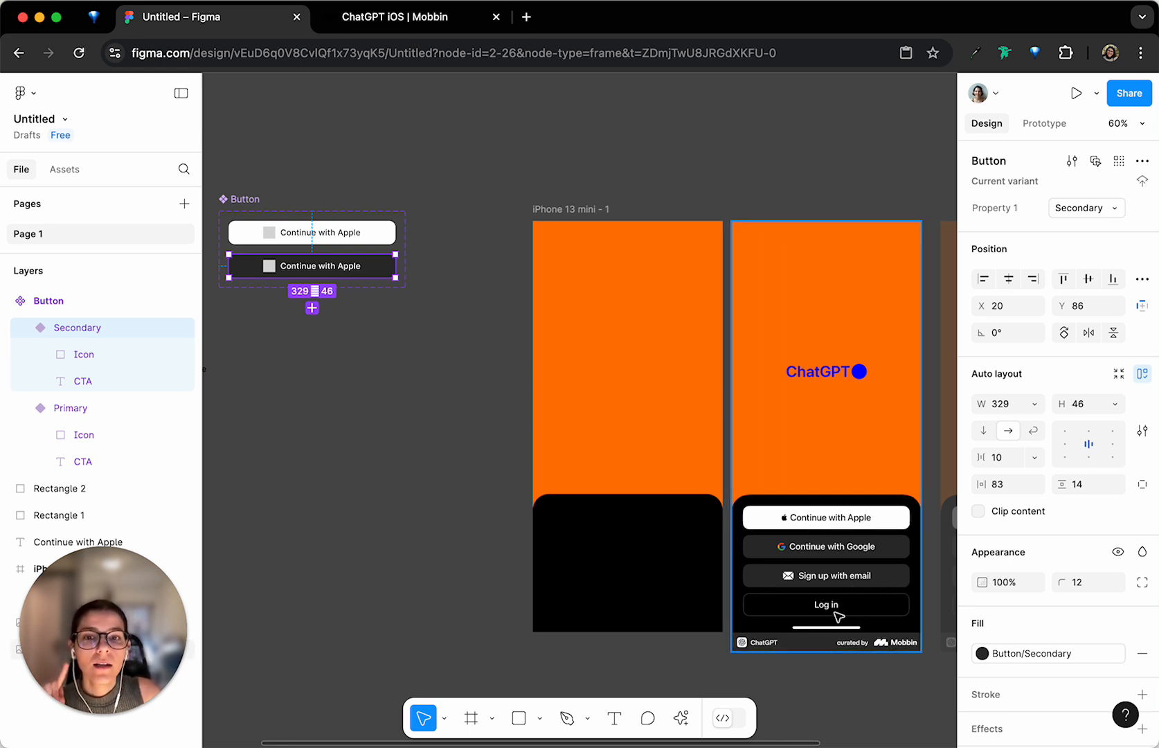
pyautogui.click(313, 309)
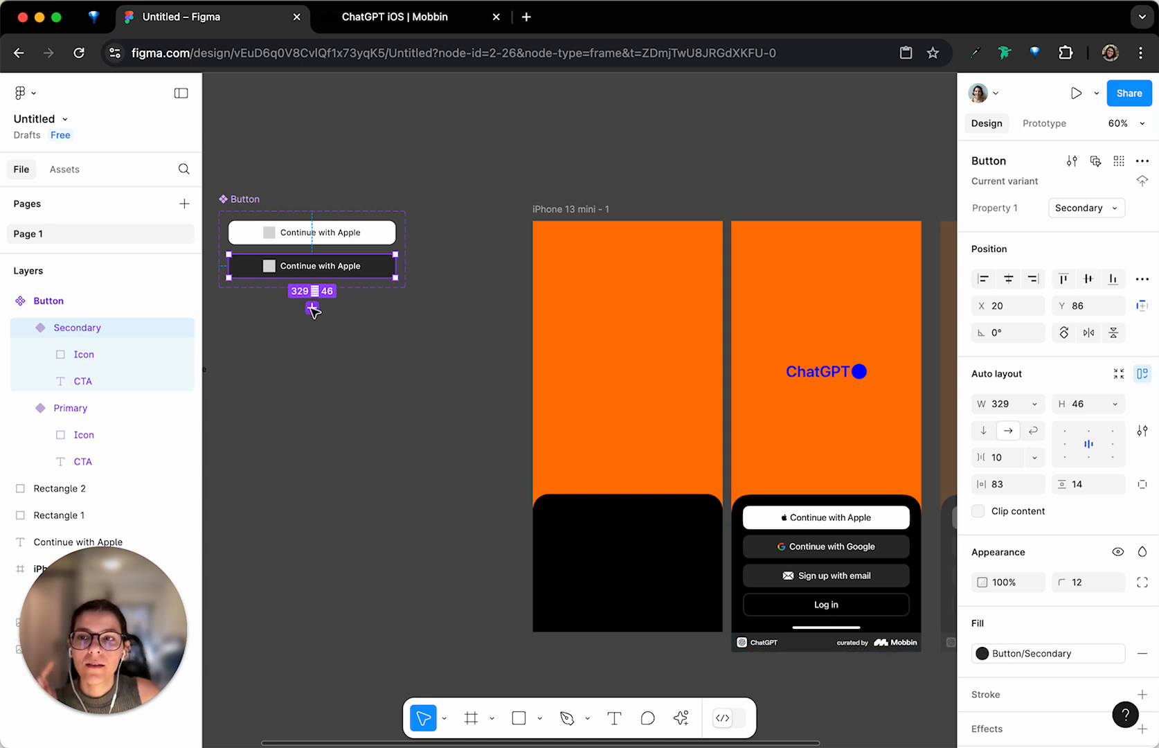
pyautogui.click(313, 308)
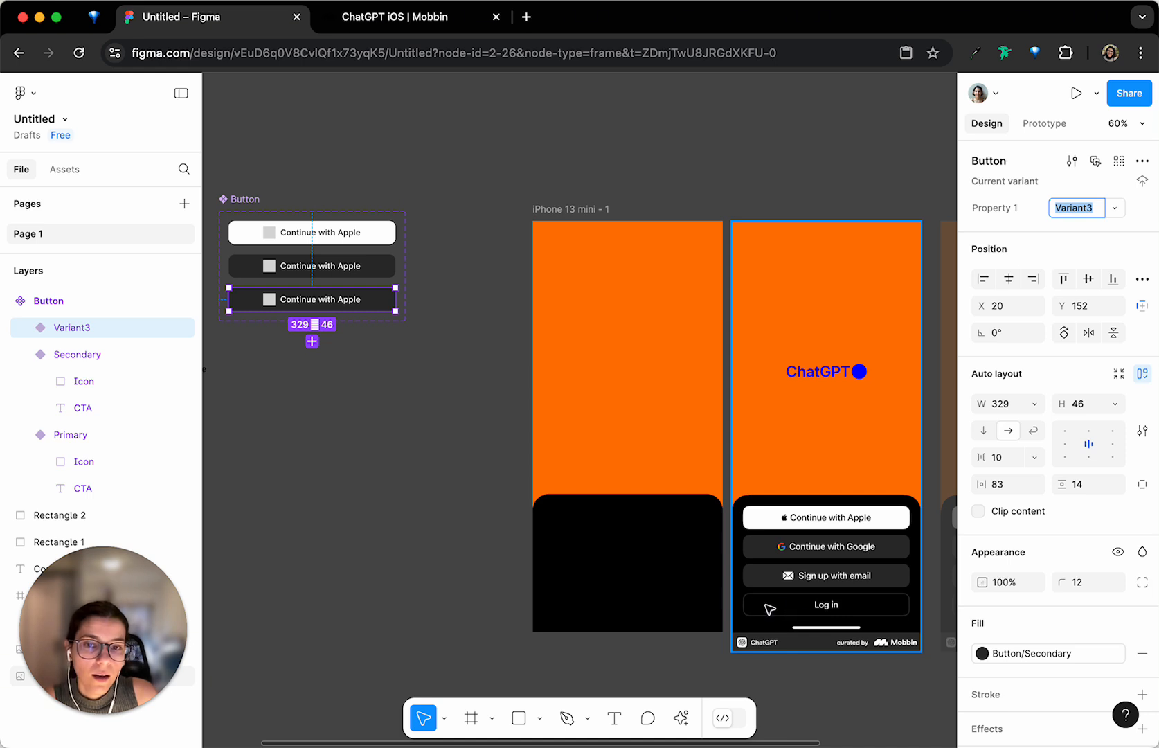
# Examine the outline and corner rounding of the Log in button in the reference screenshot up close
pyautogui.scroll(-2, 772, 608)
pyautogui.scroll(-3, 776, 607)
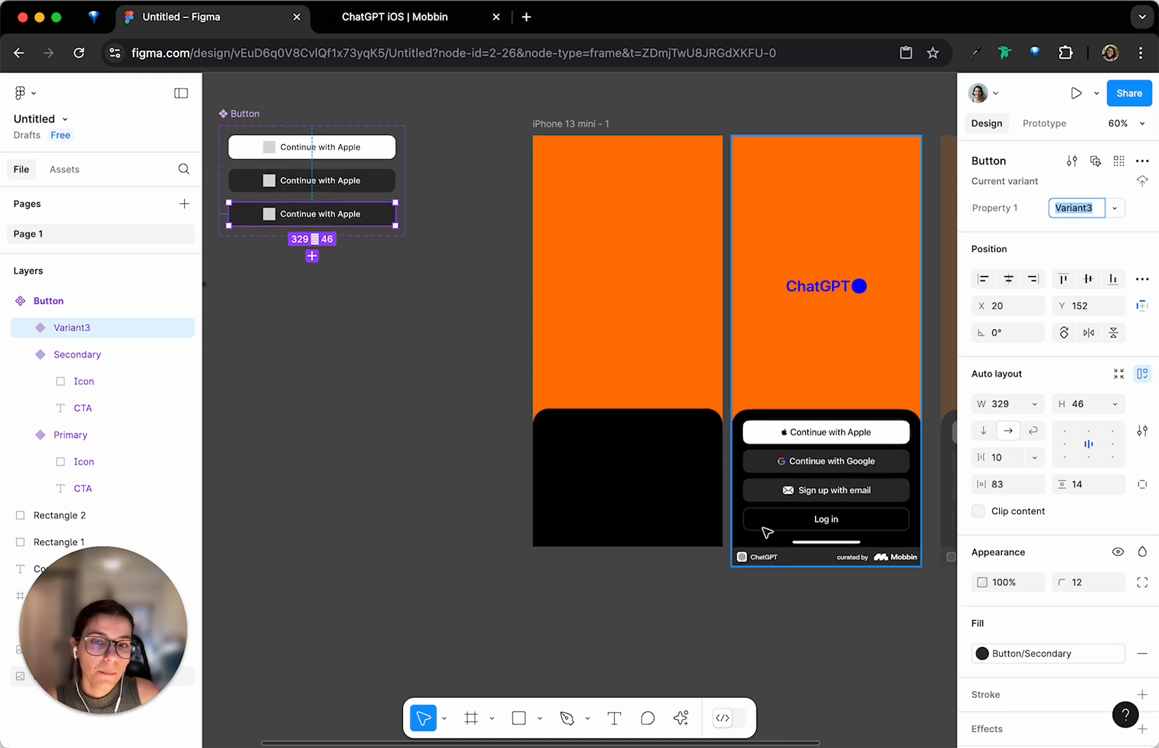
pyautogui.scroll(3, 804, 534)
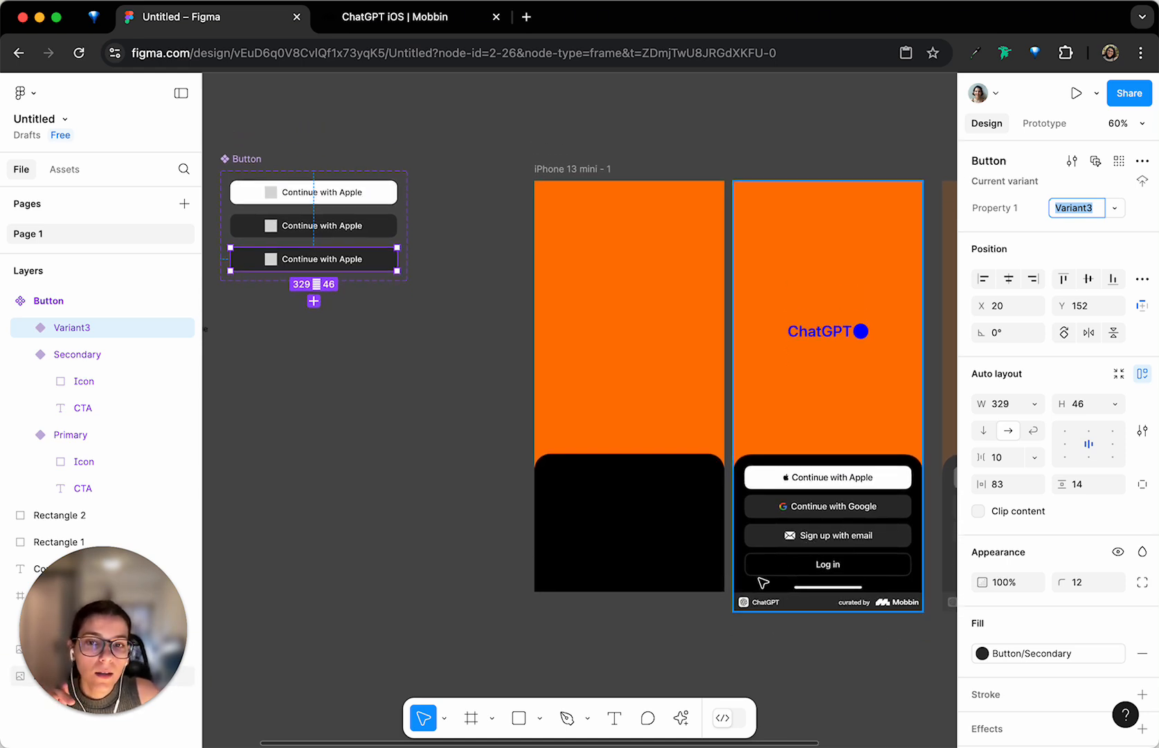
pyautogui.scroll(-1, 768, 585)
pyautogui.scroll(15, 769, 580)
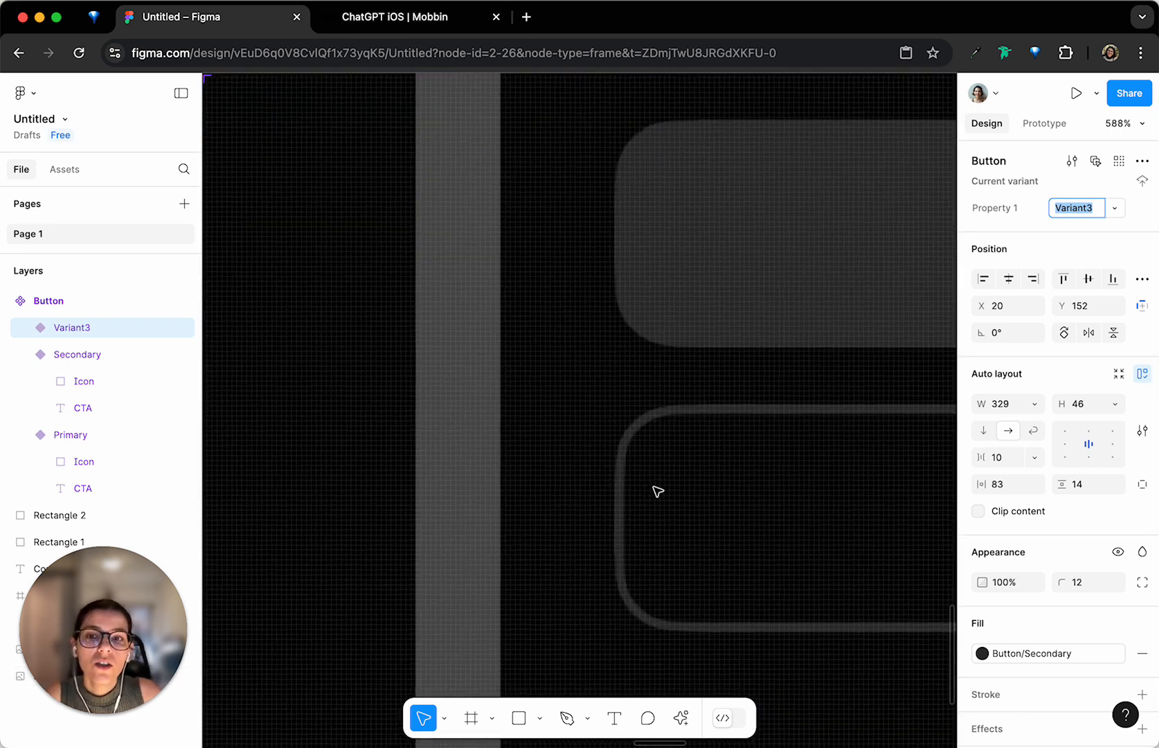
pyautogui.scroll(5, 682, 414)
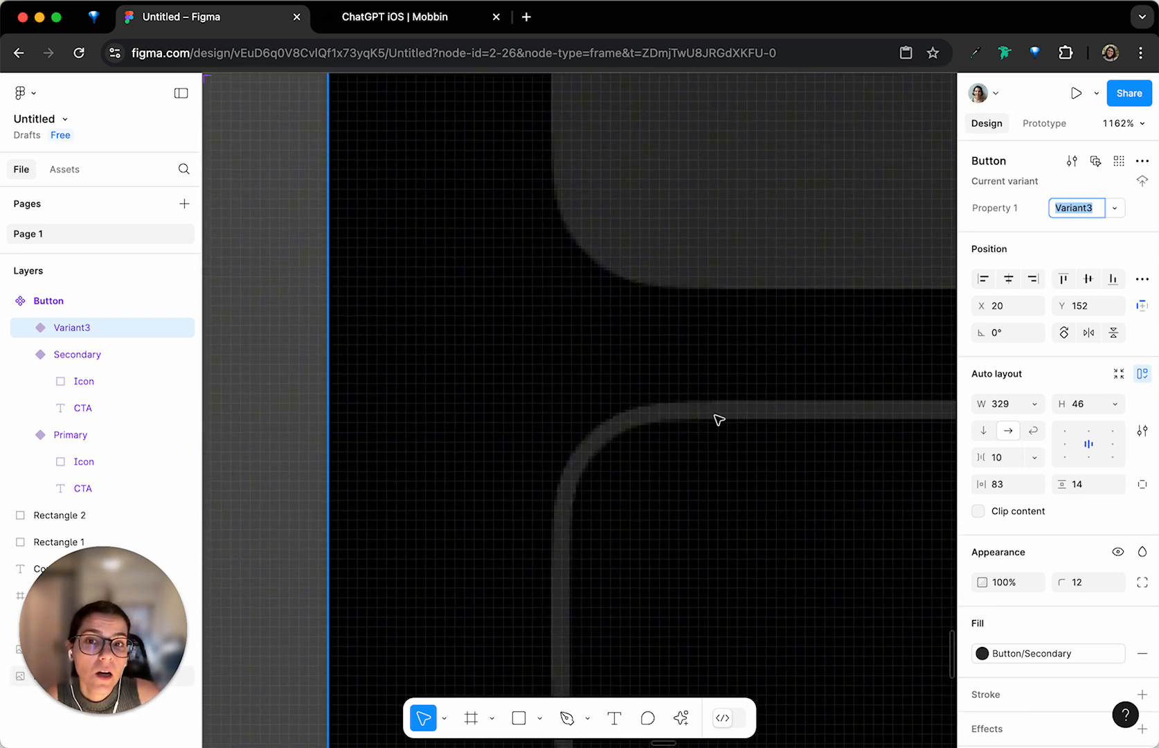
pyautogui.scroll(-20, 720, 419)
pyautogui.scroll(8, 718, 418)
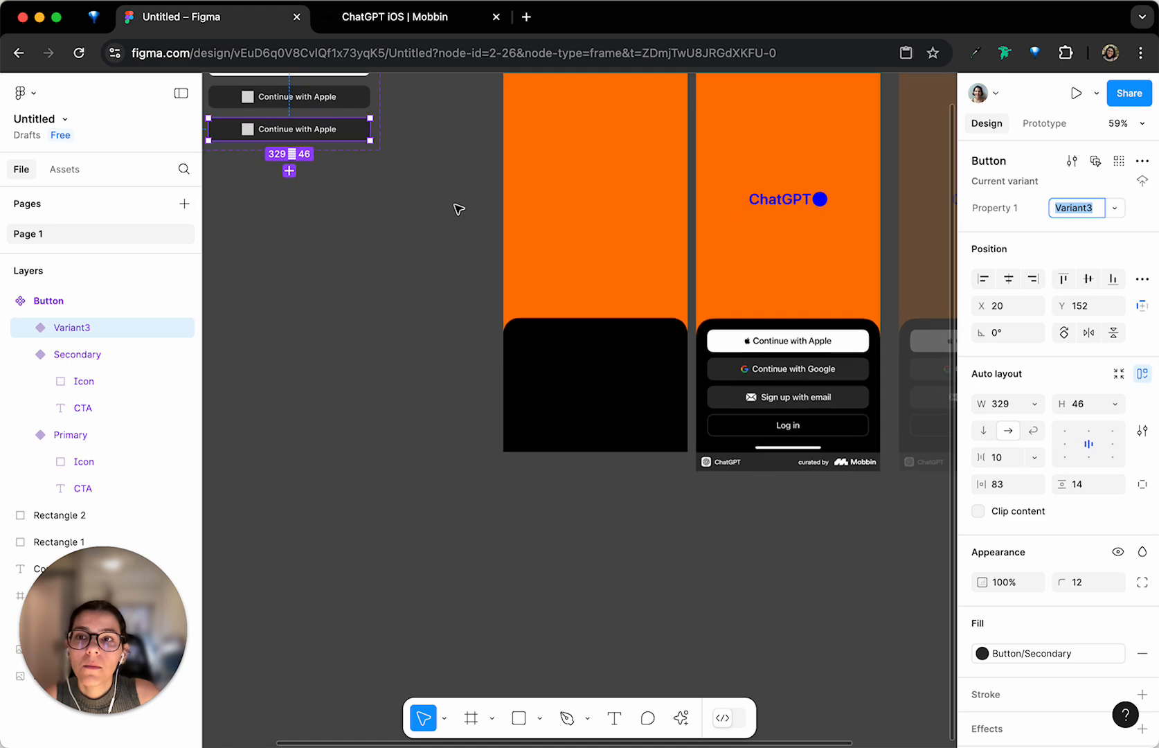
# Change the CTA text of the Secondary variant in the Button component to "Continue with Google"
pyautogui.hscroll(-4, 461, 207)
pyautogui.scroll(4, 461, 207)
pyautogui.scroll(3, 712, 350)
pyautogui.scroll(-2, 713, 350)
pyautogui.hscroll(3, 712, 350)
pyautogui.scroll(-7, 713, 350)
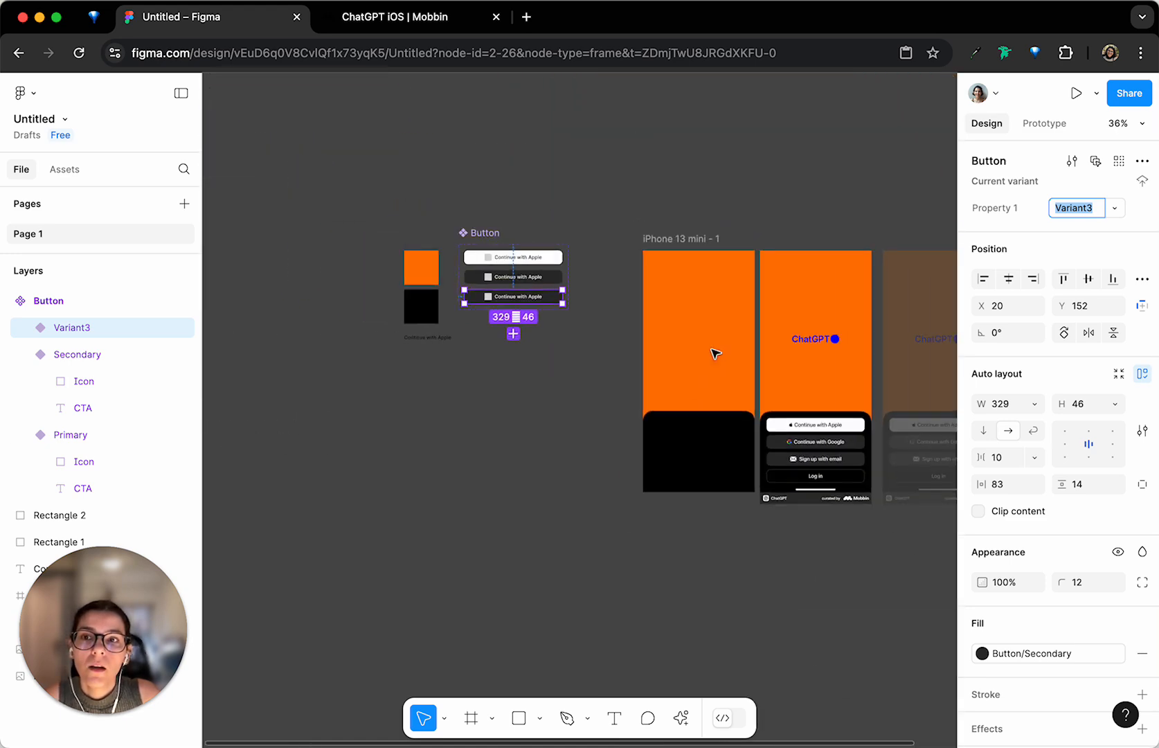
pyautogui.scroll(5, 712, 349)
pyautogui.hscroll(3, 714, 352)
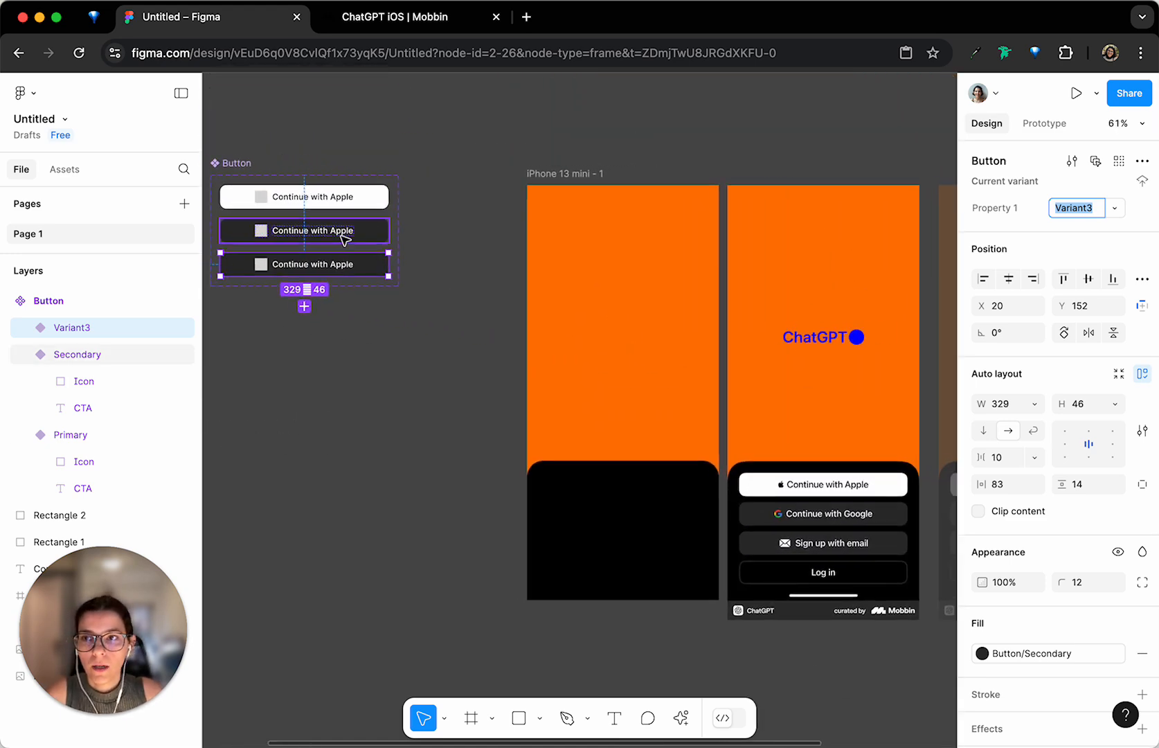
pyautogui.click(342, 234)
pyautogui.press('t')
pyautogui.click(342, 234)
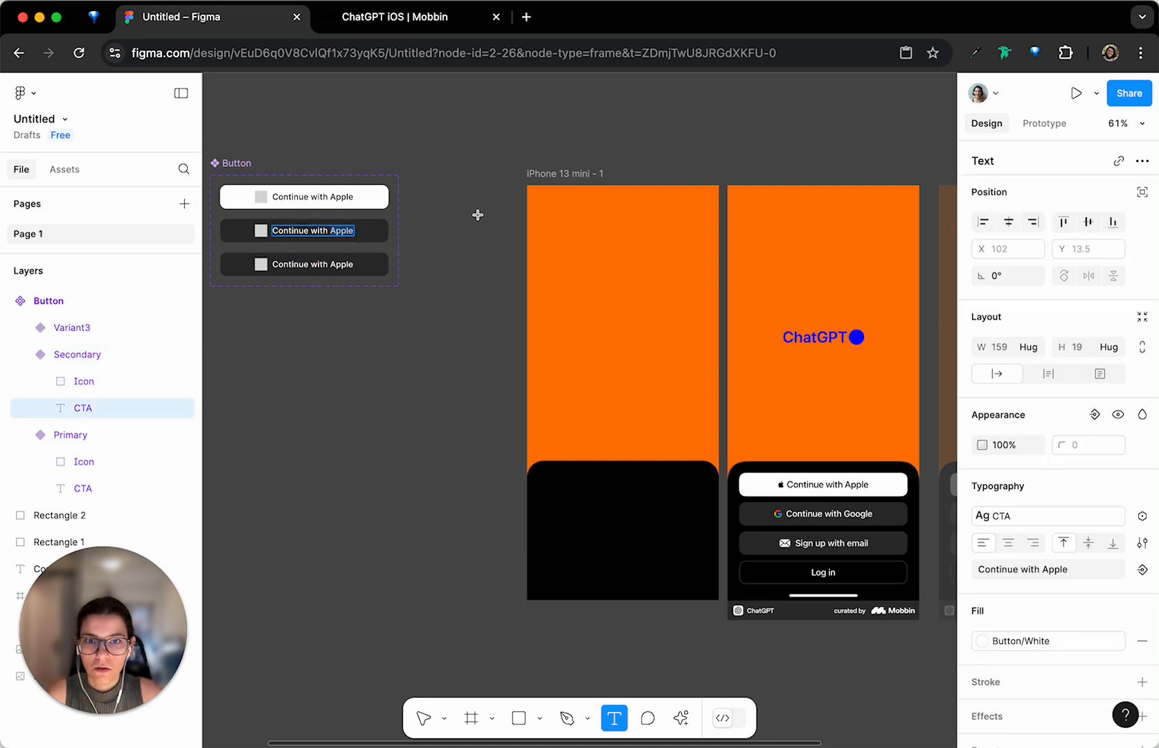
pyautogui.write('Continue with Google')
pyautogui.press('Escape')
pyautogui.click(401, 388)
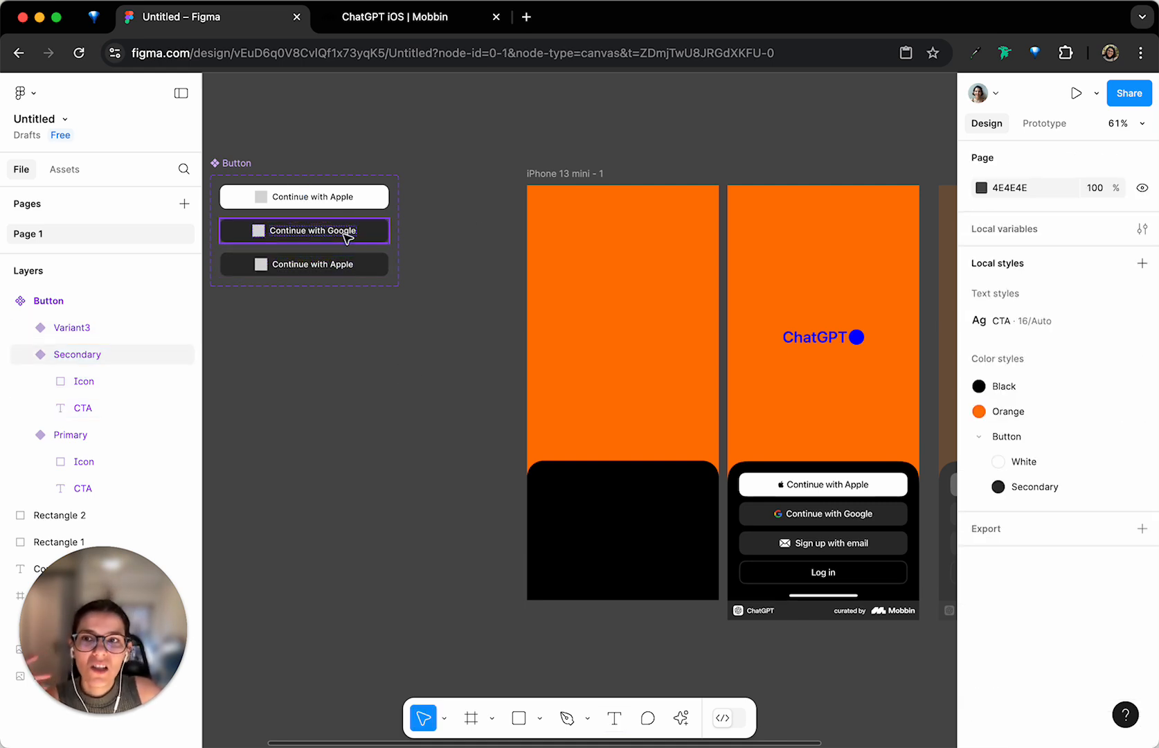
# Remove the third Button variant's fill and apply the Button/Secondary color style as its stroke
pyautogui.click(360, 242)
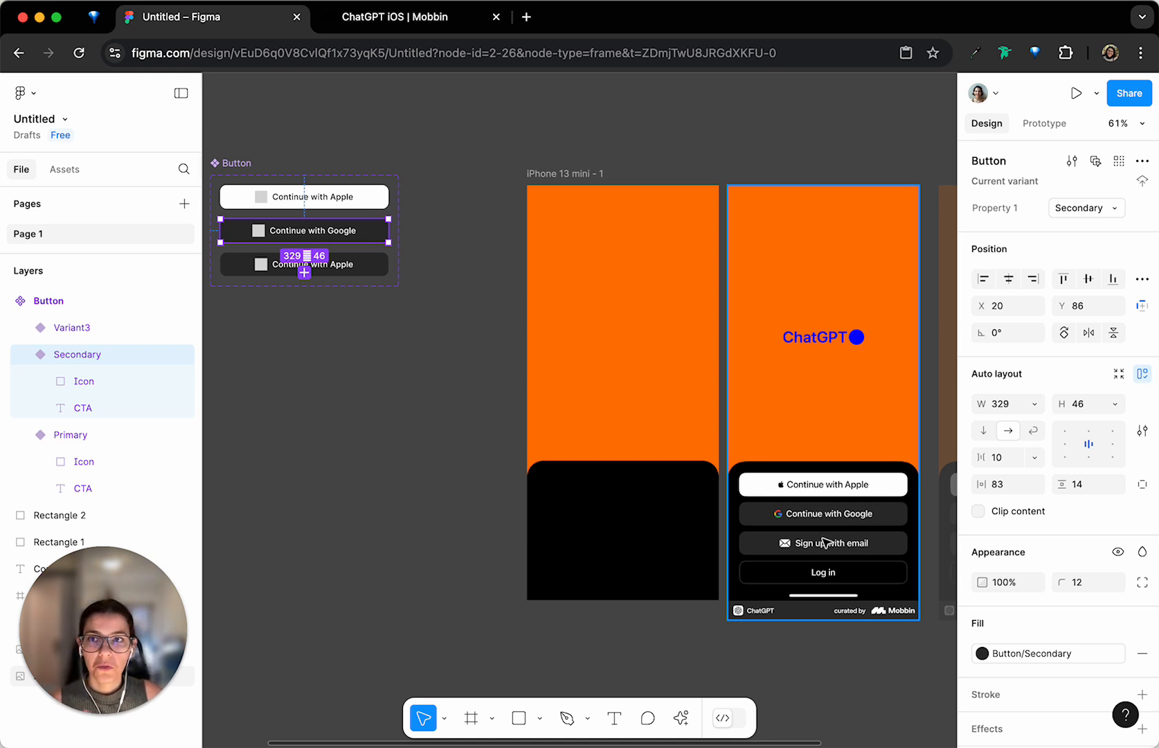
pyautogui.click(363, 265)
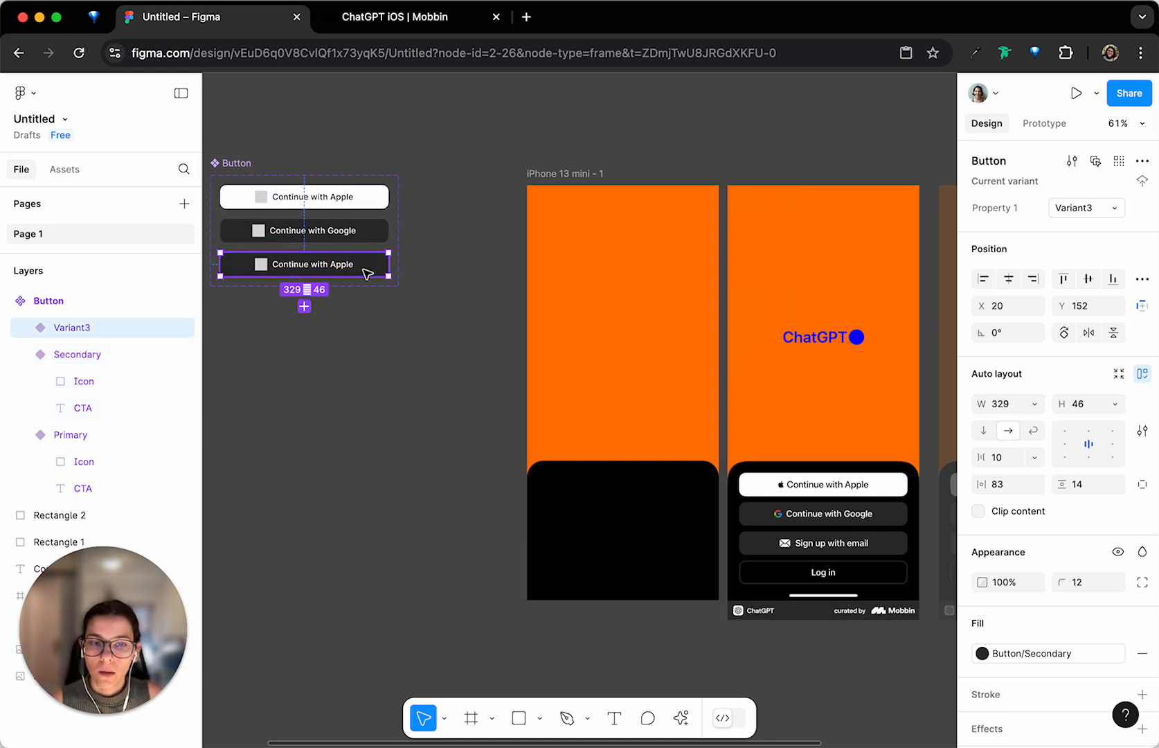
pyautogui.scroll(-2, 1150, 658)
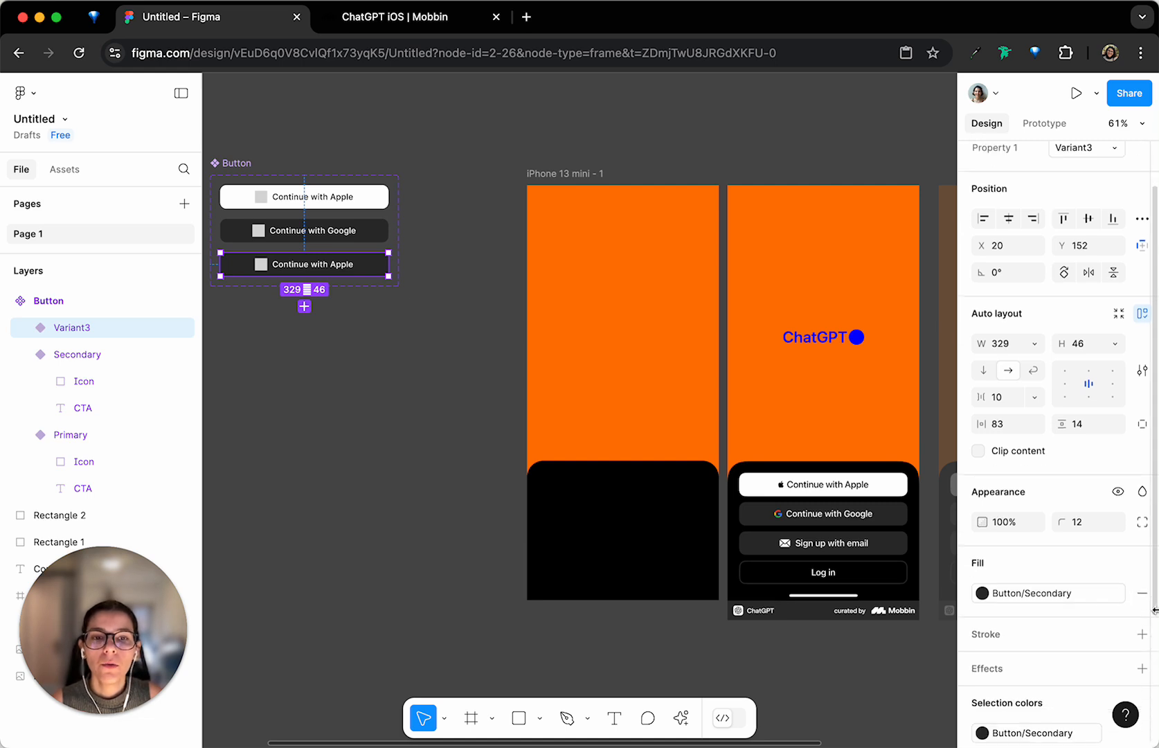
pyautogui.click(1143, 594)
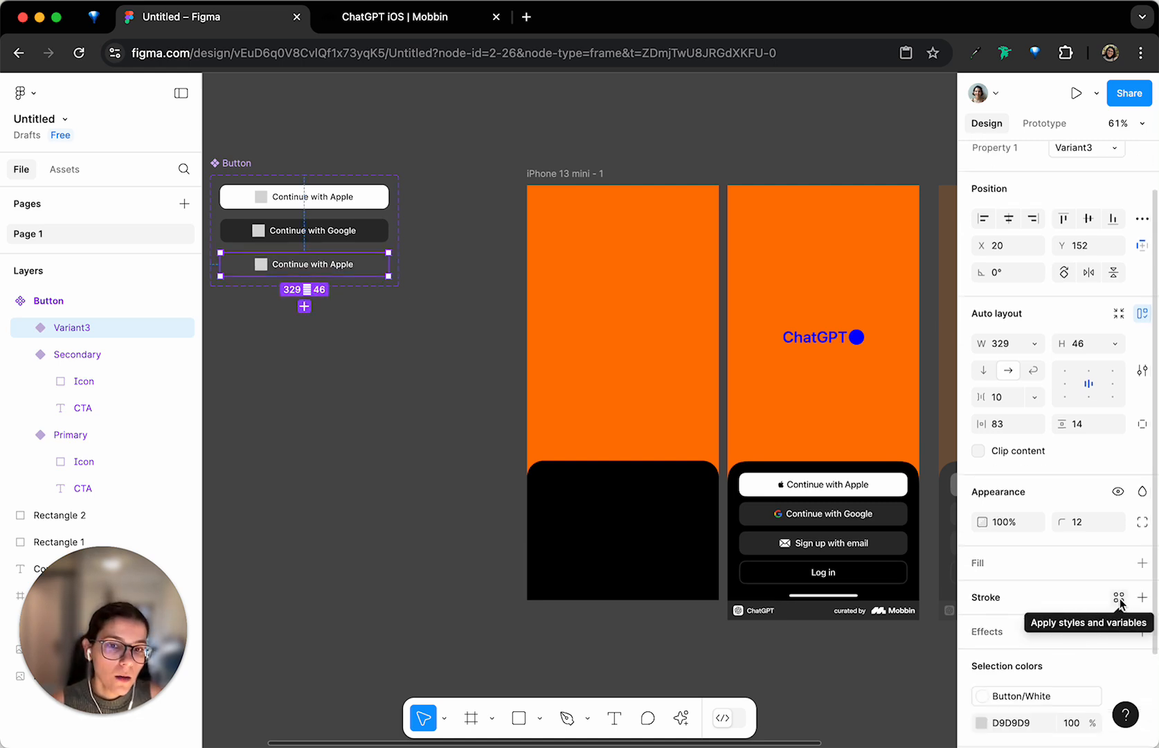
pyautogui.click(1119, 598)
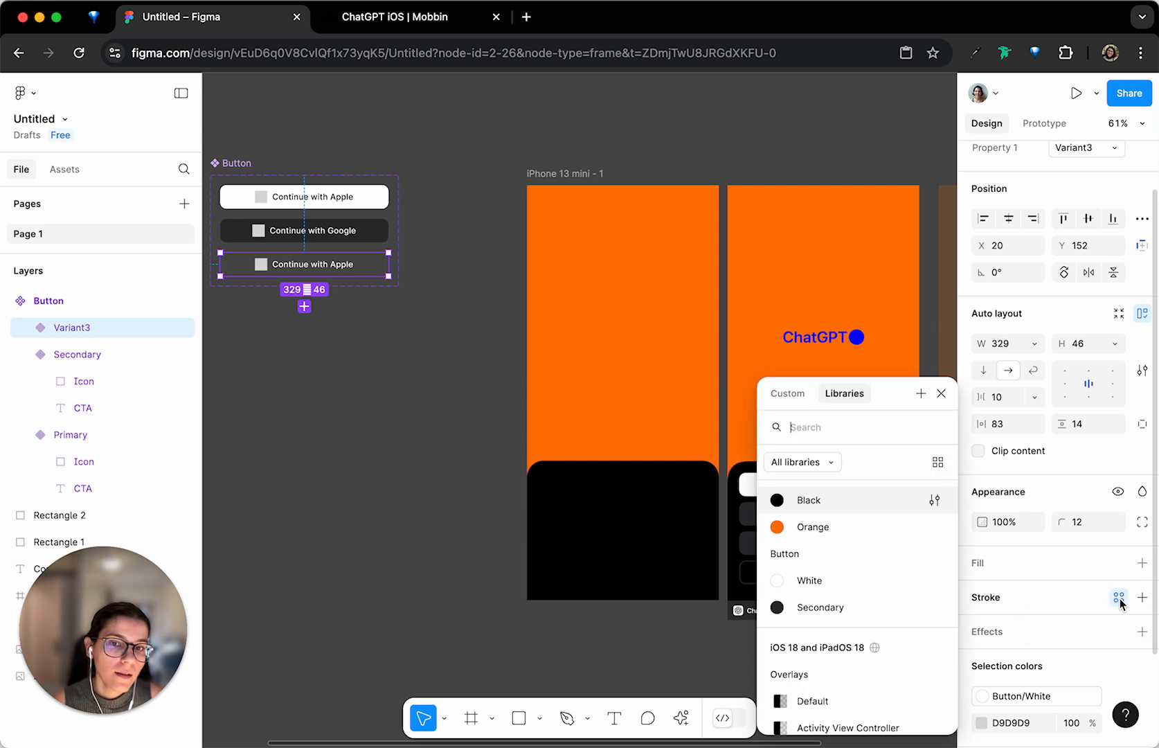
pyautogui.click(821, 607)
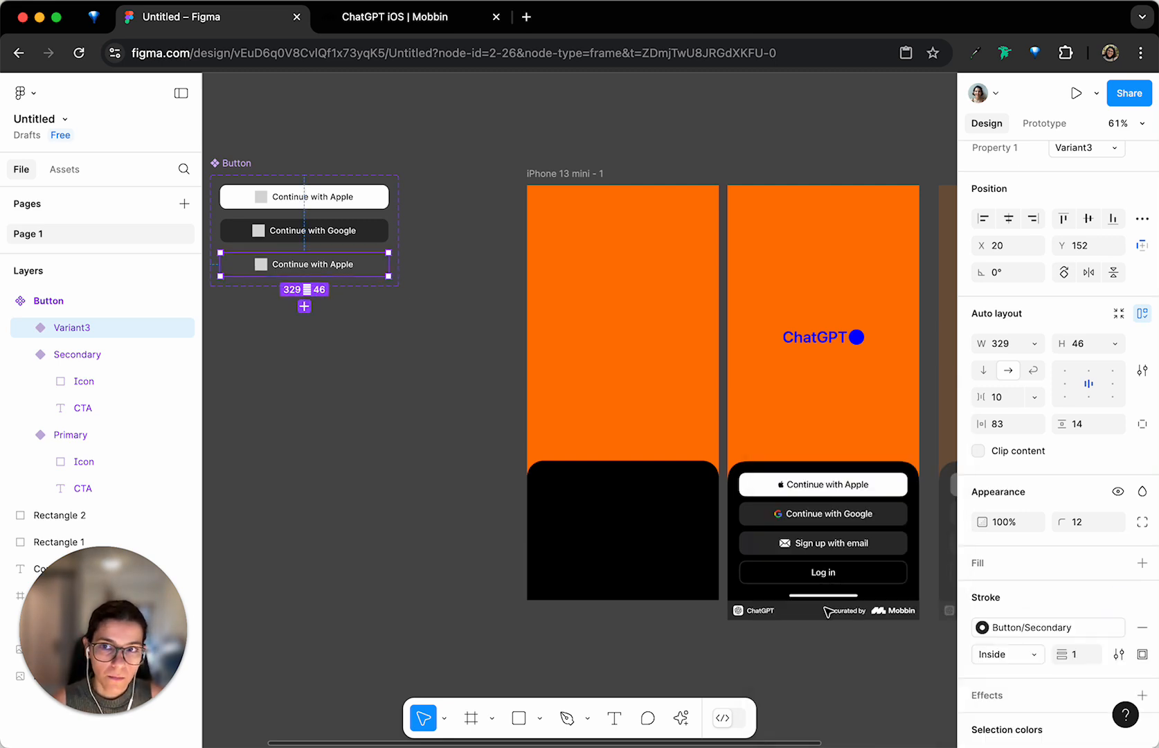
pyautogui.click(318, 386)
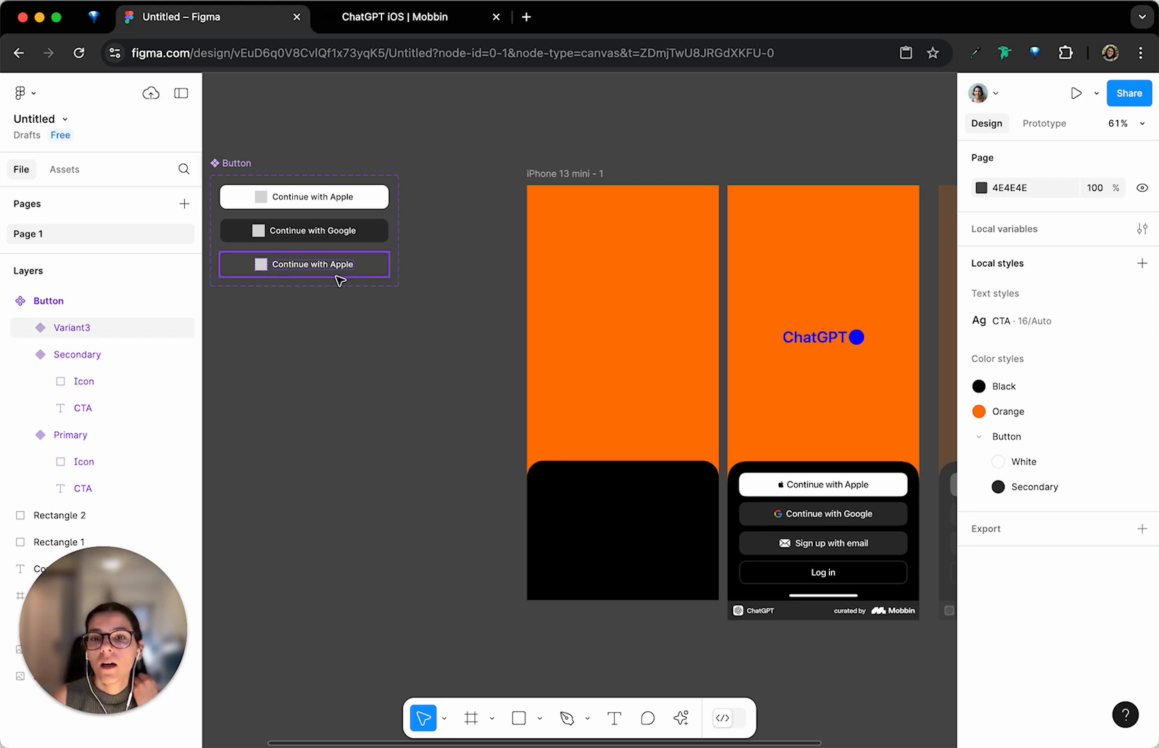
# Change the CTA text of the outlined third Button variant to "Log in"
pyautogui.click(340, 280)
pyautogui.doubleClick(331, 262)
pyautogui.doubleClick(337, 261)
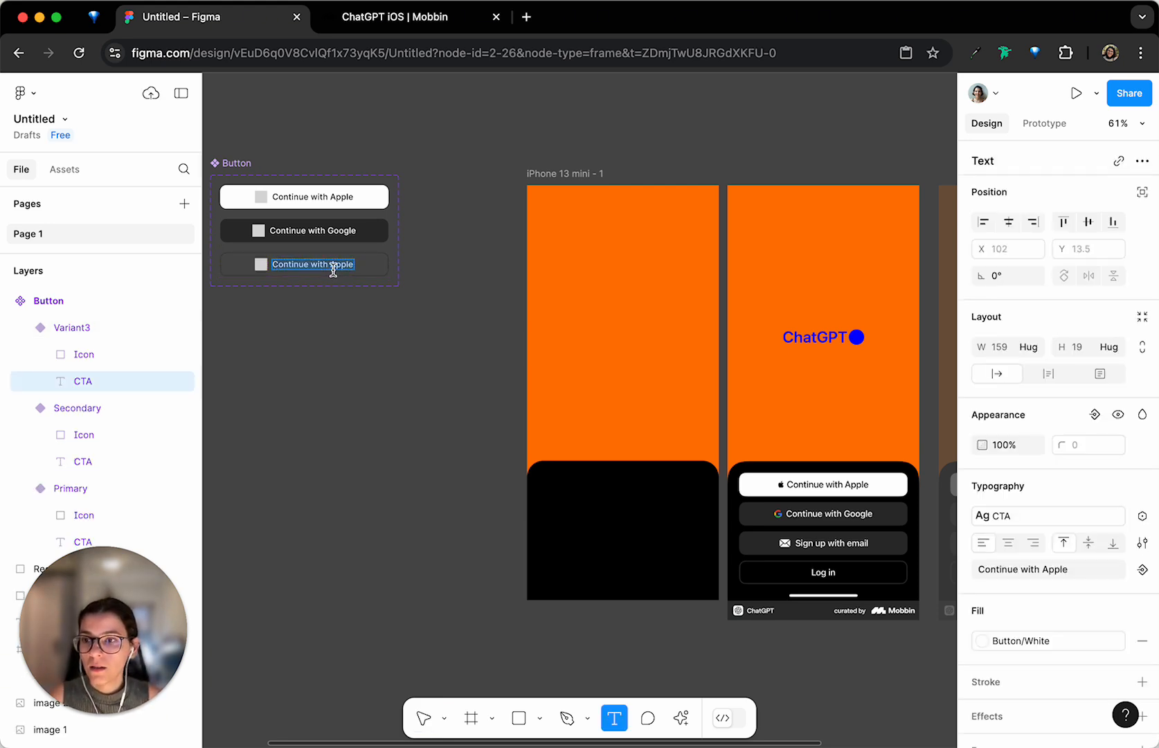
pyautogui.press('BackSpace')
pyautogui.write('Log in')
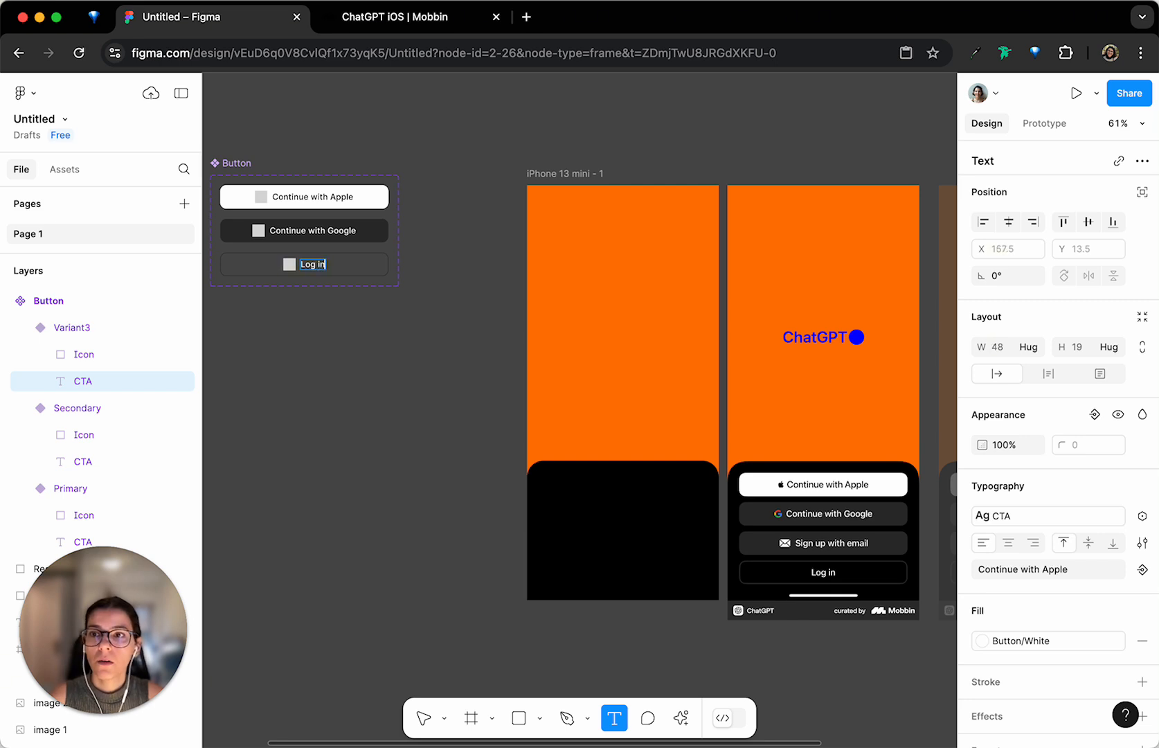
pyautogui.press('Escape')
pyautogui.click(302, 385)
pyautogui.click(627, 530)
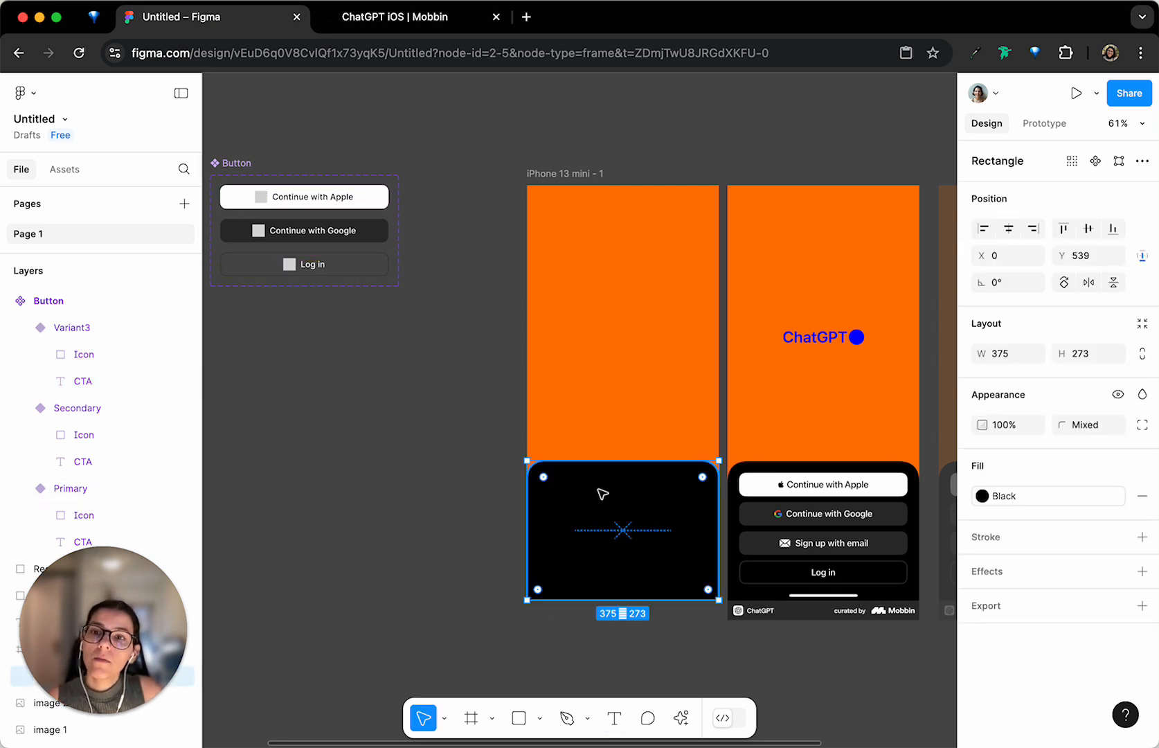
pyautogui.click(242, 193)
pyautogui.click(365, 448)
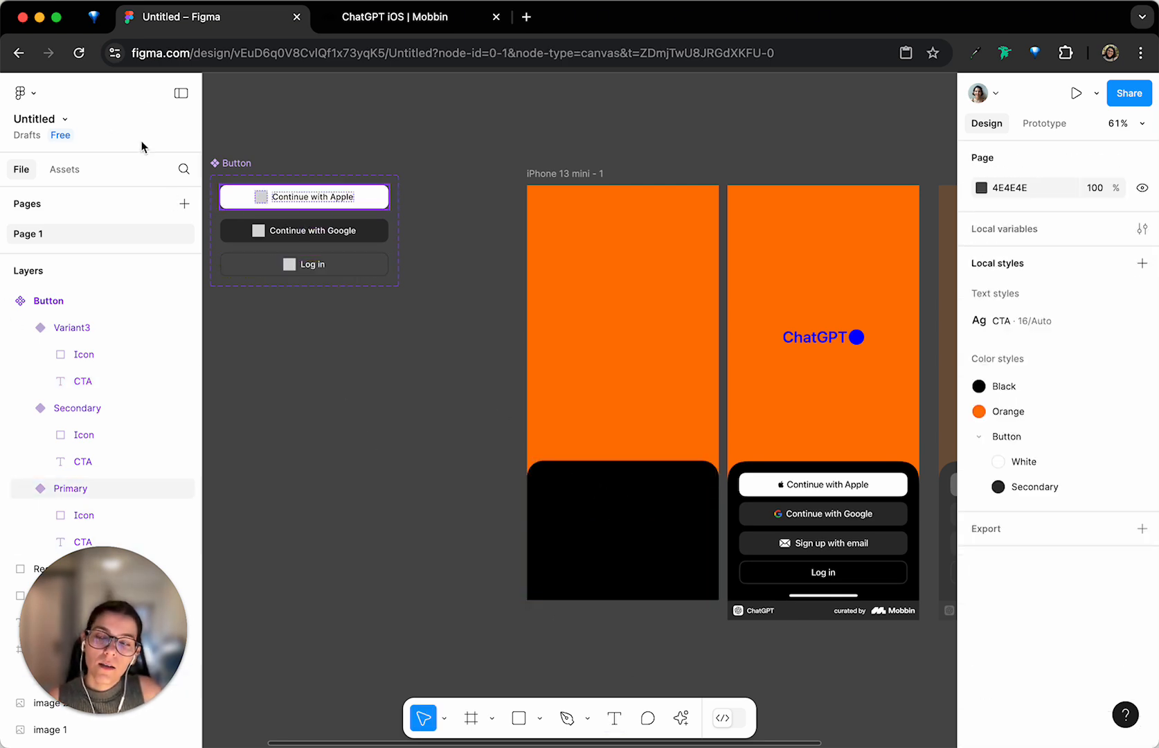
# Look up the Button component among the local assets and check the variant names offered in its details
pyautogui.click(63, 172)
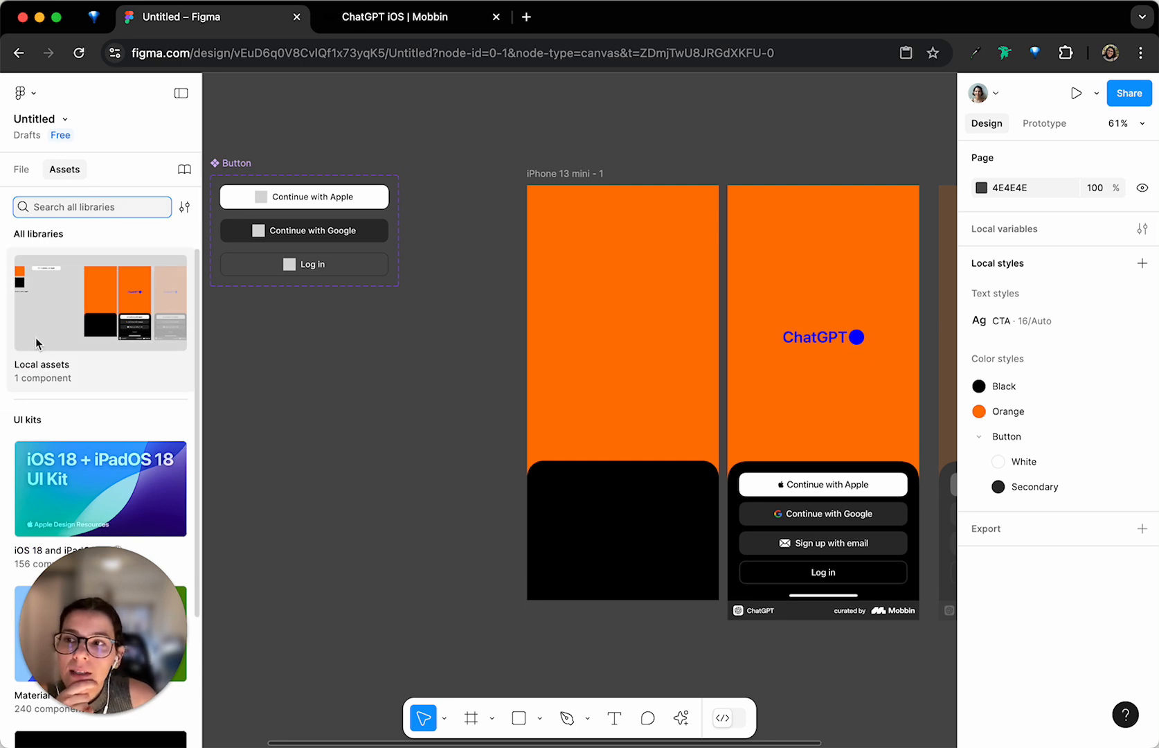
pyautogui.click(72, 311)
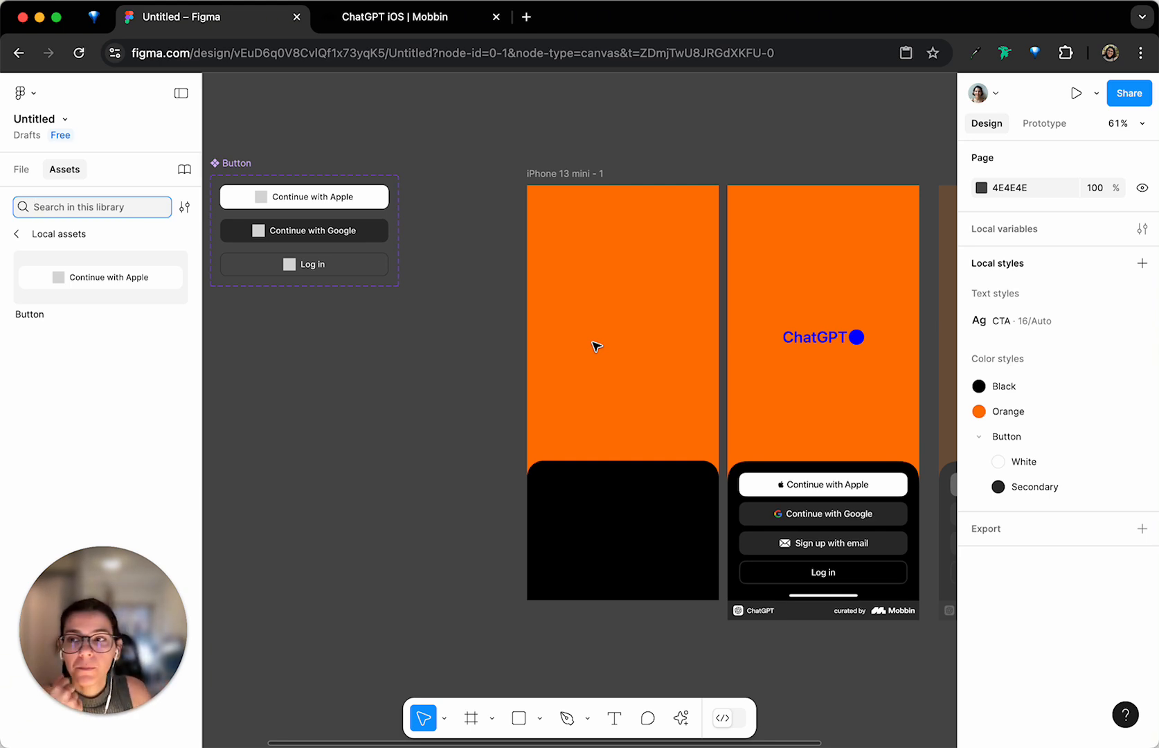
pyautogui.click(73, 295)
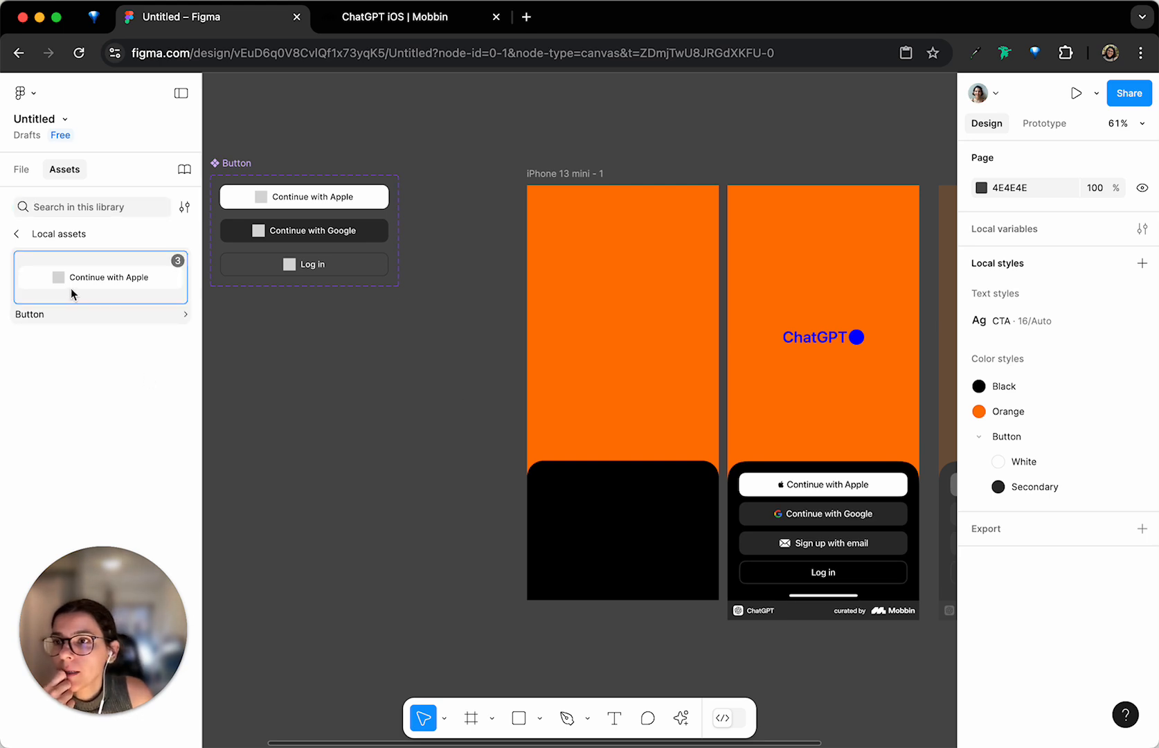
pyautogui.click(73, 294)
pyautogui.click(357, 506)
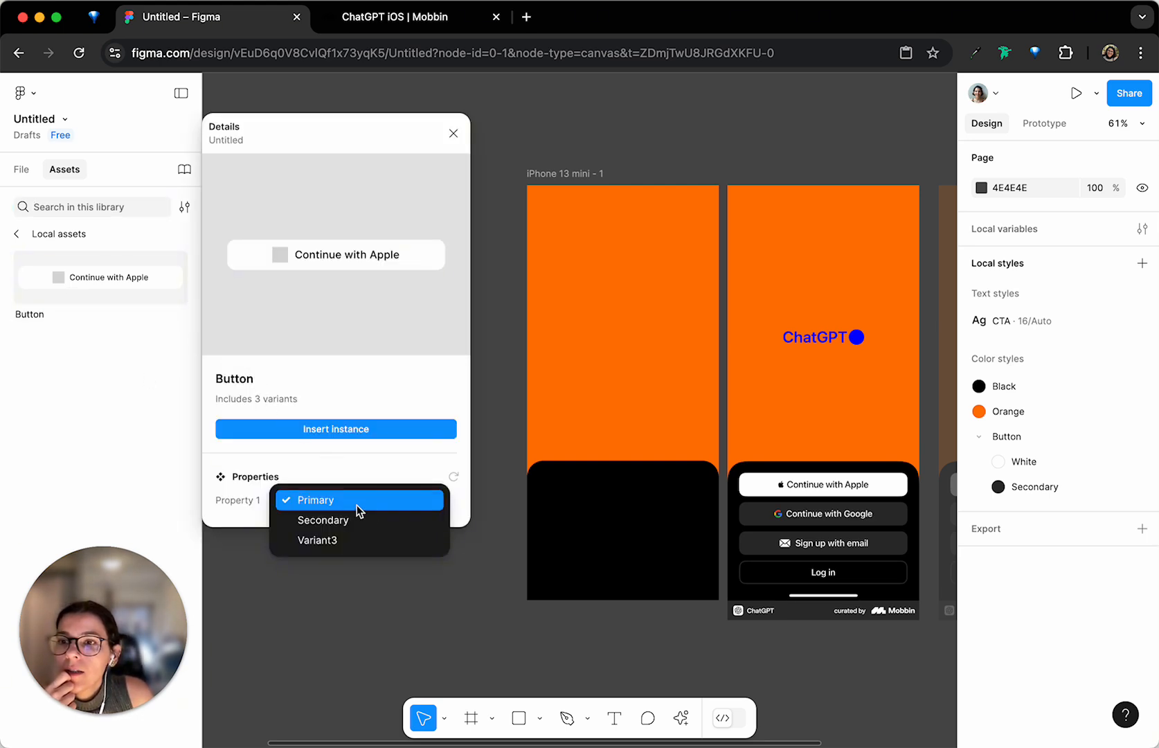
pyautogui.click(377, 654)
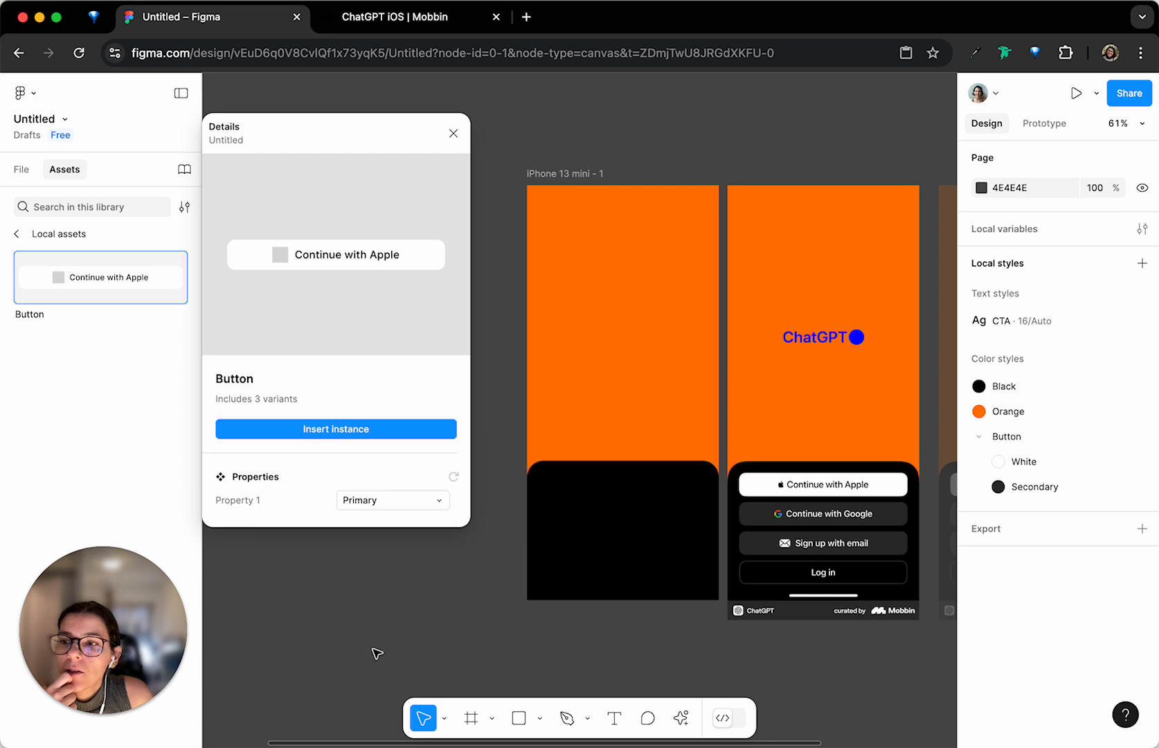
pyautogui.click(344, 453)
# Rename the outlined Log in variant of the Button component as "Terciary"
pyautogui.click(305, 262)
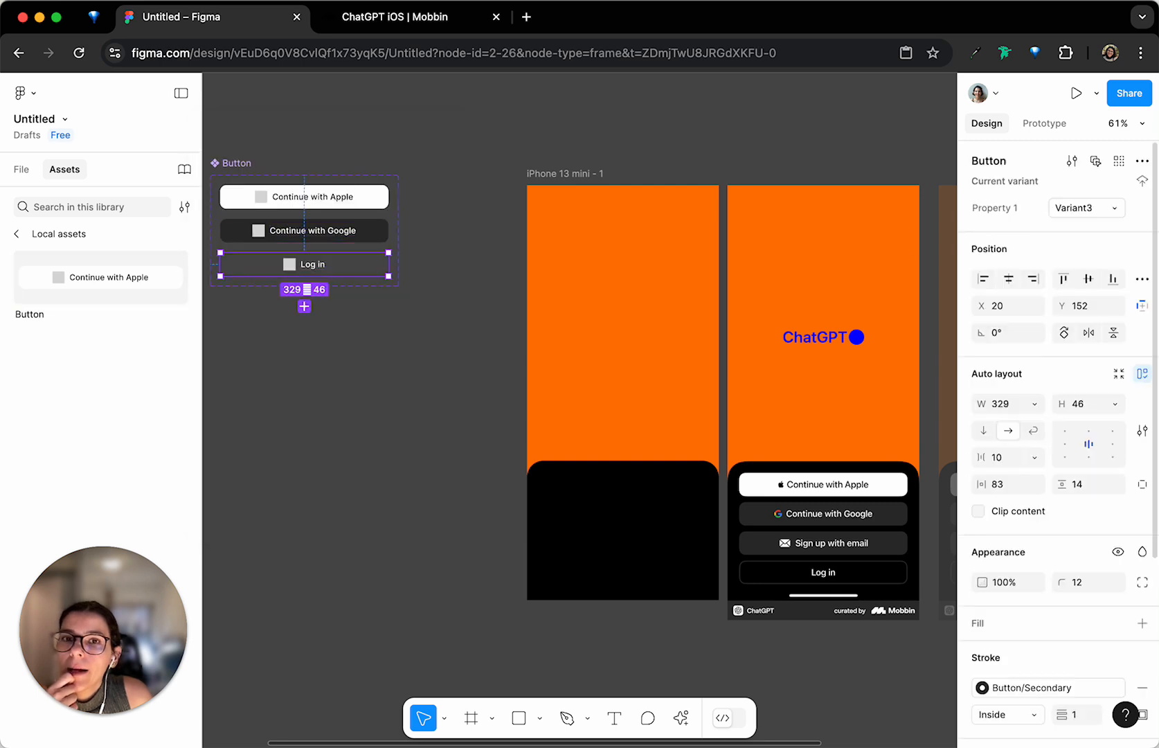
pyautogui.click(1058, 209)
pyautogui.write('Tercia')
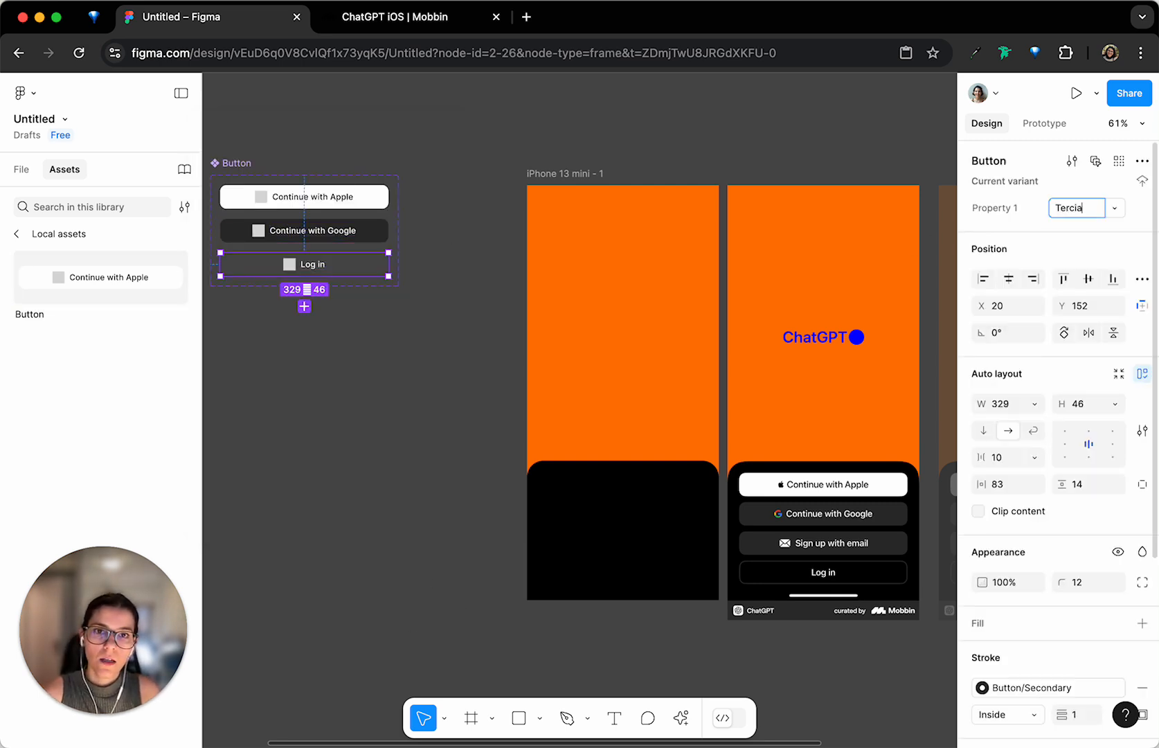
pyautogui.write('ry')
pyautogui.press('Return')
pyautogui.click(316, 380)
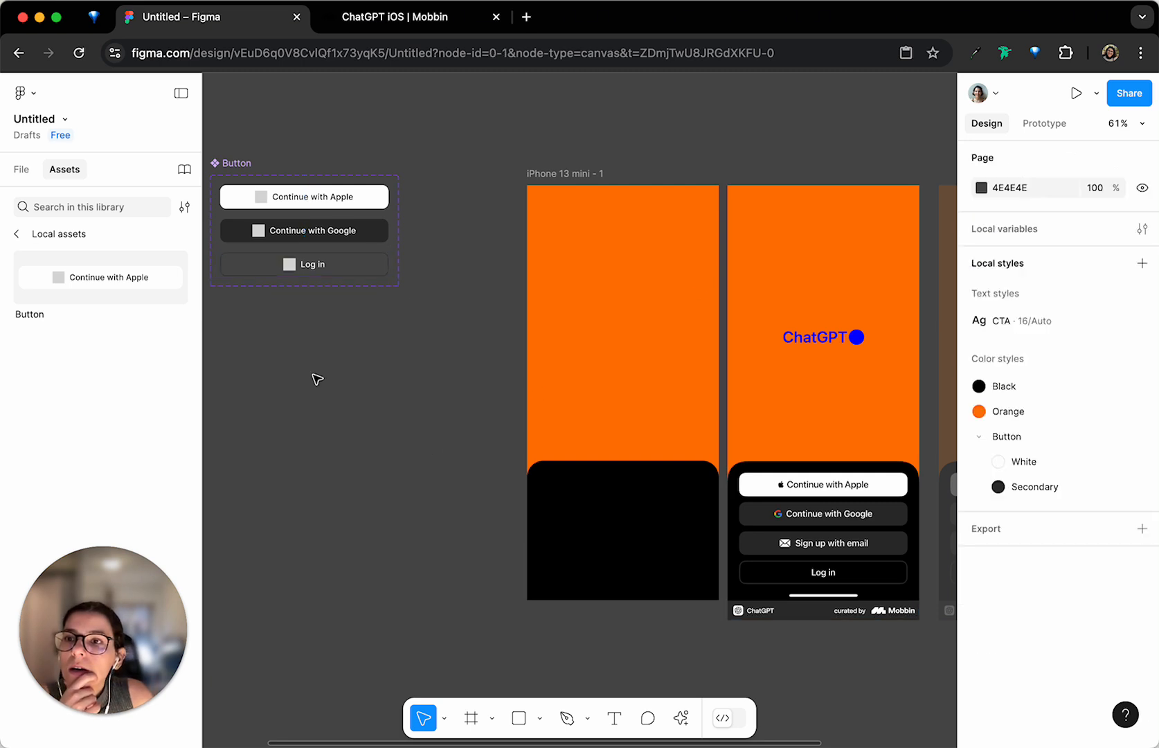
# Preview the Primary, Secondary and Terciary variants of the Button component in its asset details
pyautogui.click(67, 296)
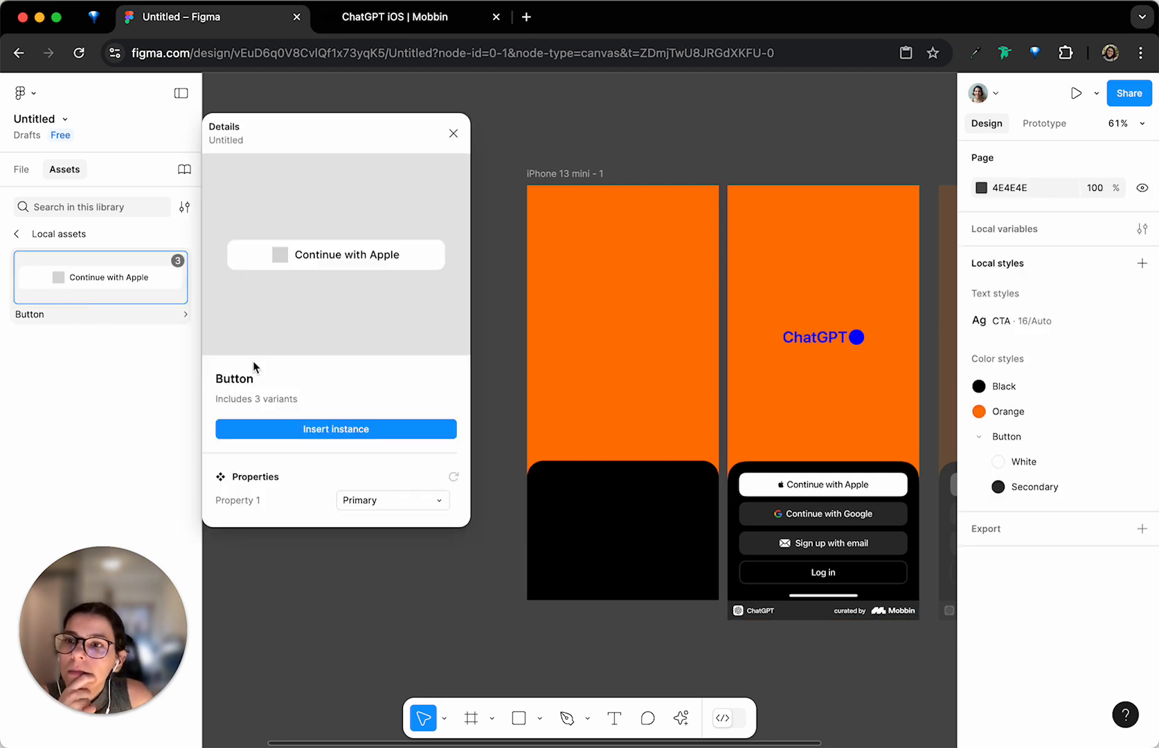
pyautogui.click(363, 501)
pyautogui.click(365, 519)
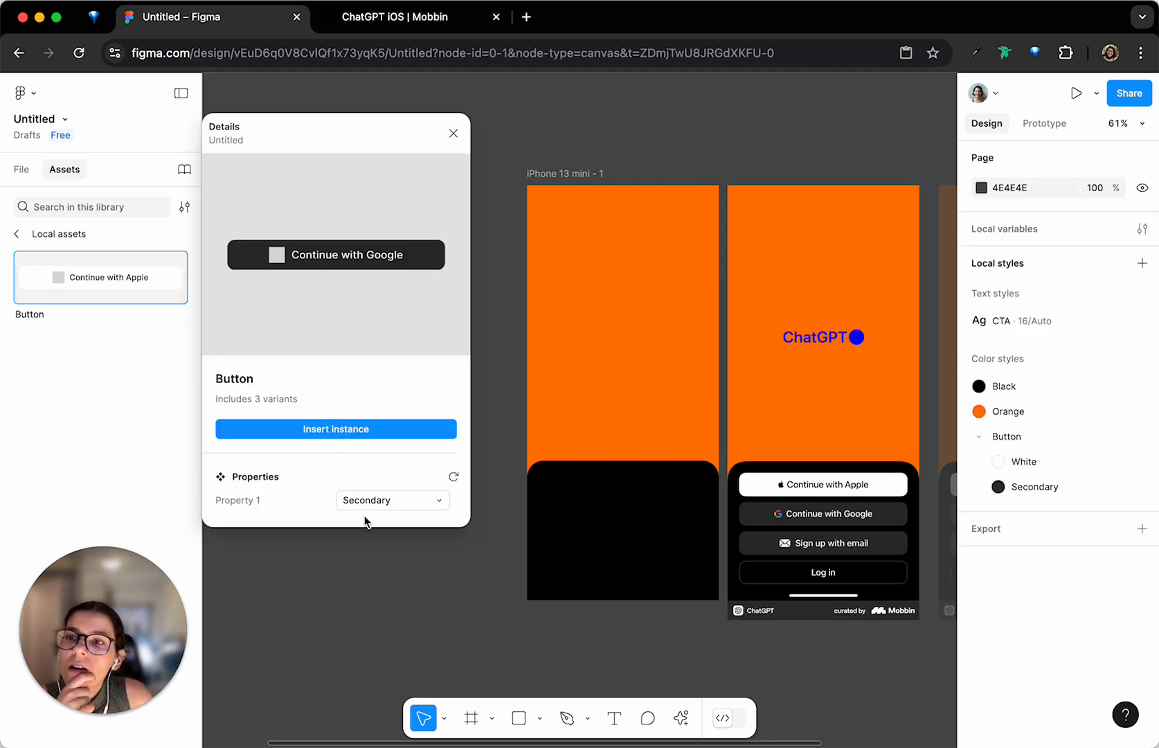
pyautogui.click(382, 507)
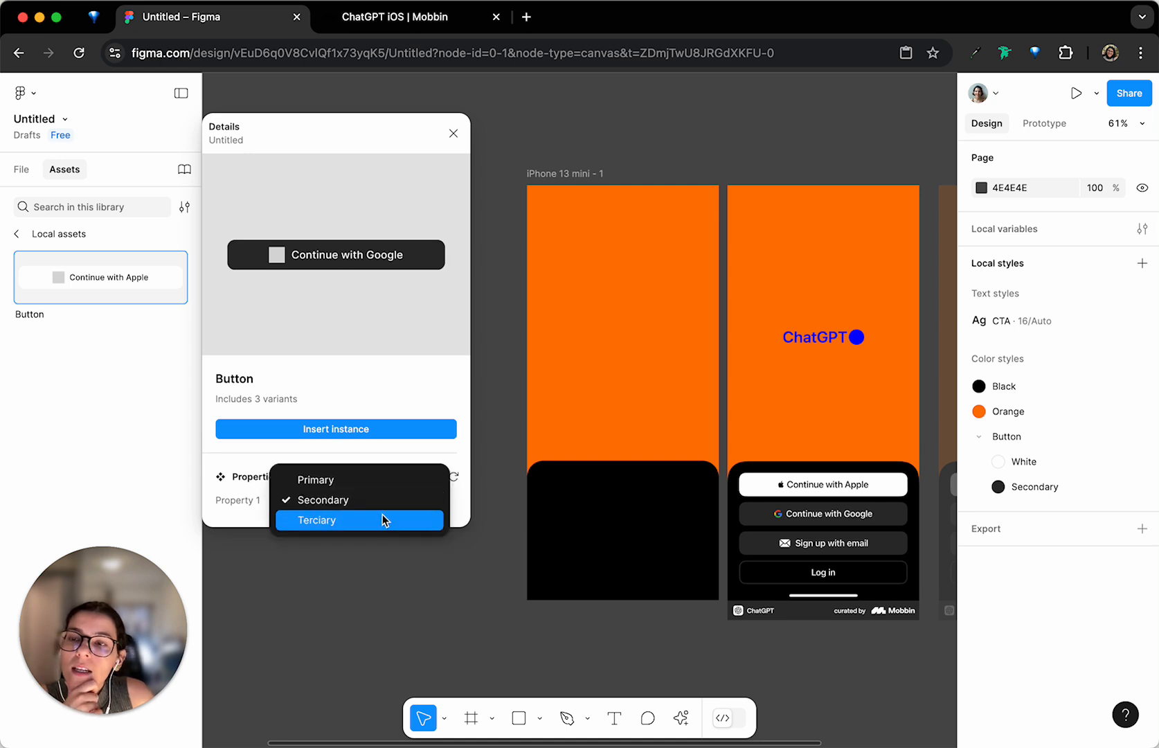
pyautogui.click(382, 520)
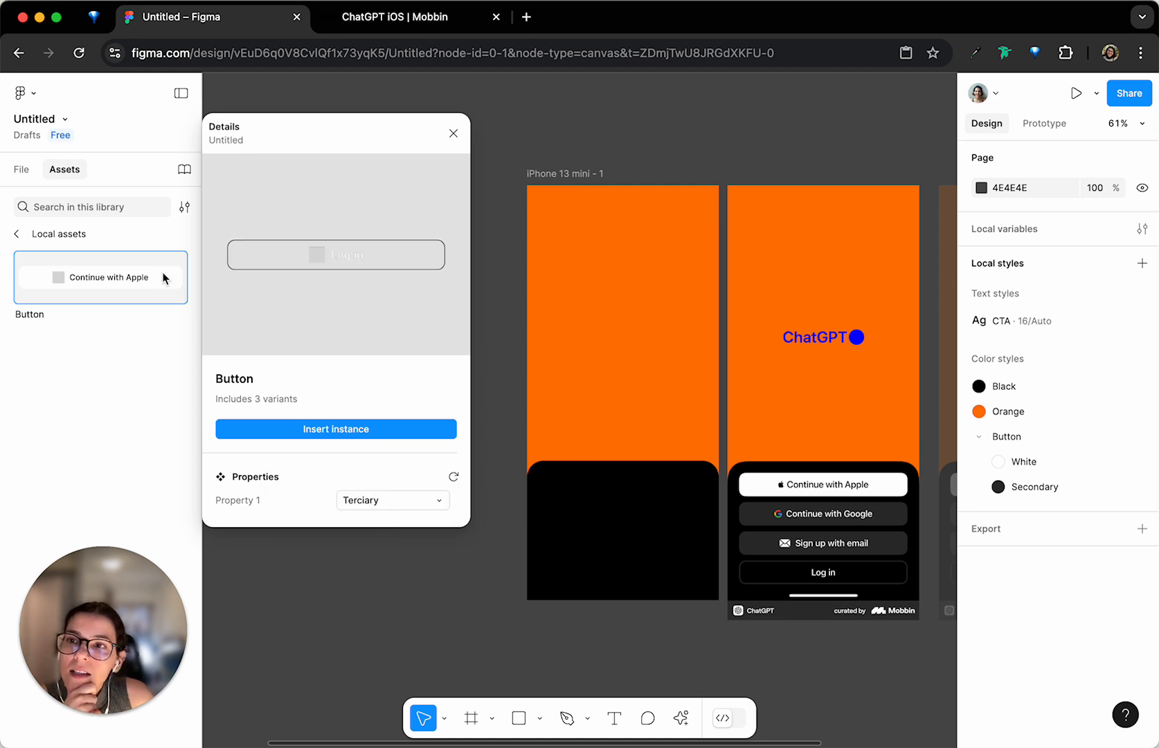
pyautogui.click(357, 498)
pyautogui.click(380, 480)
pyautogui.click(381, 501)
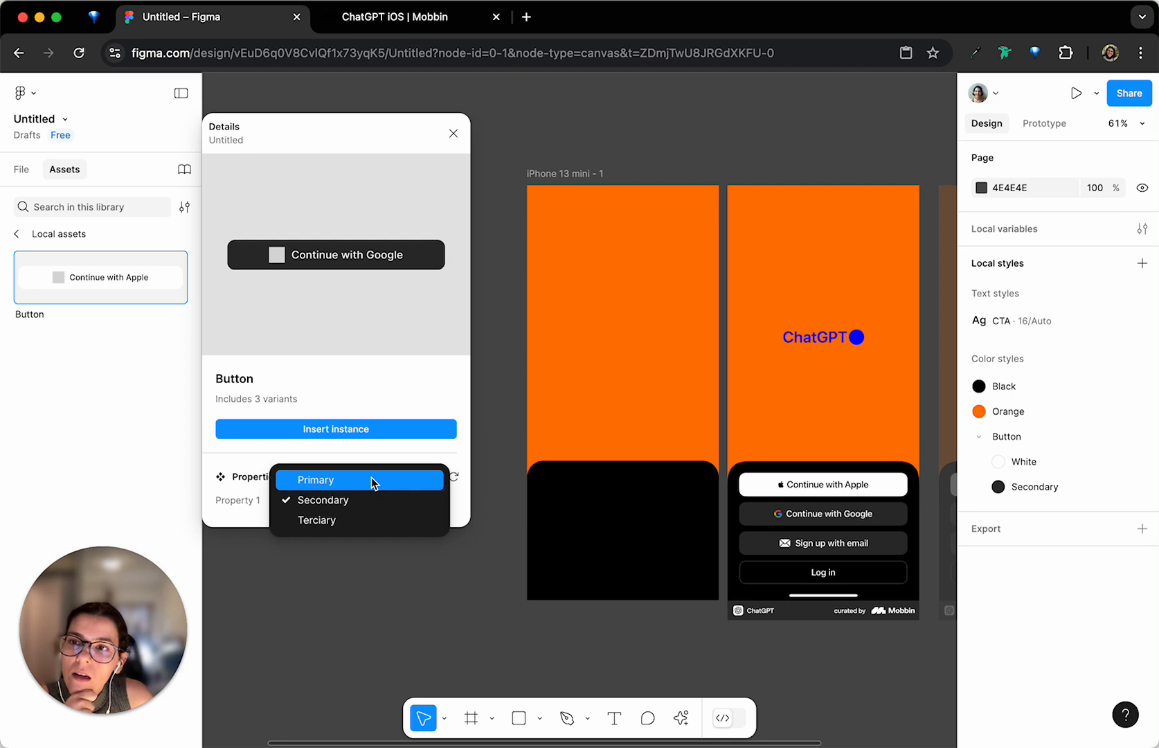
pyautogui.click(375, 478)
pyautogui.click(385, 501)
pyautogui.click(375, 521)
pyautogui.click(383, 501)
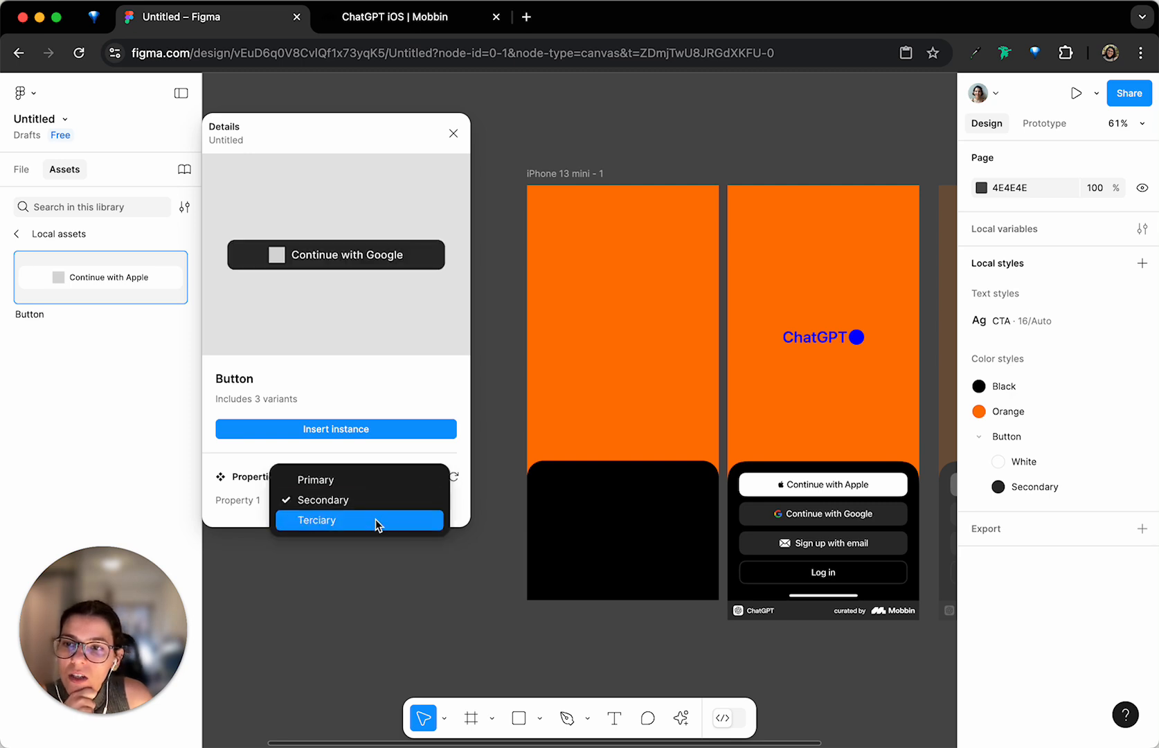
pyautogui.click(374, 520)
pyautogui.click(400, 500)
pyautogui.click(399, 479)
pyautogui.click(381, 499)
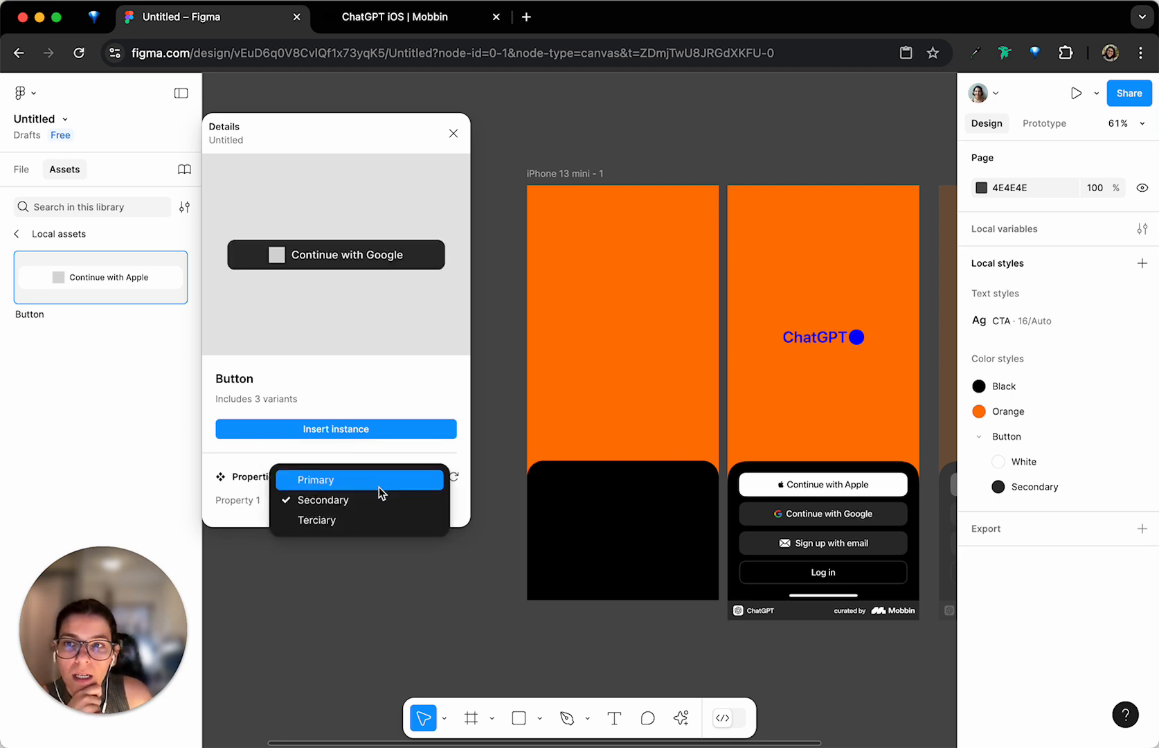
# Insert a Primary instance of the Button component and place it on the empty canvas below the component set
pyautogui.click(379, 479)
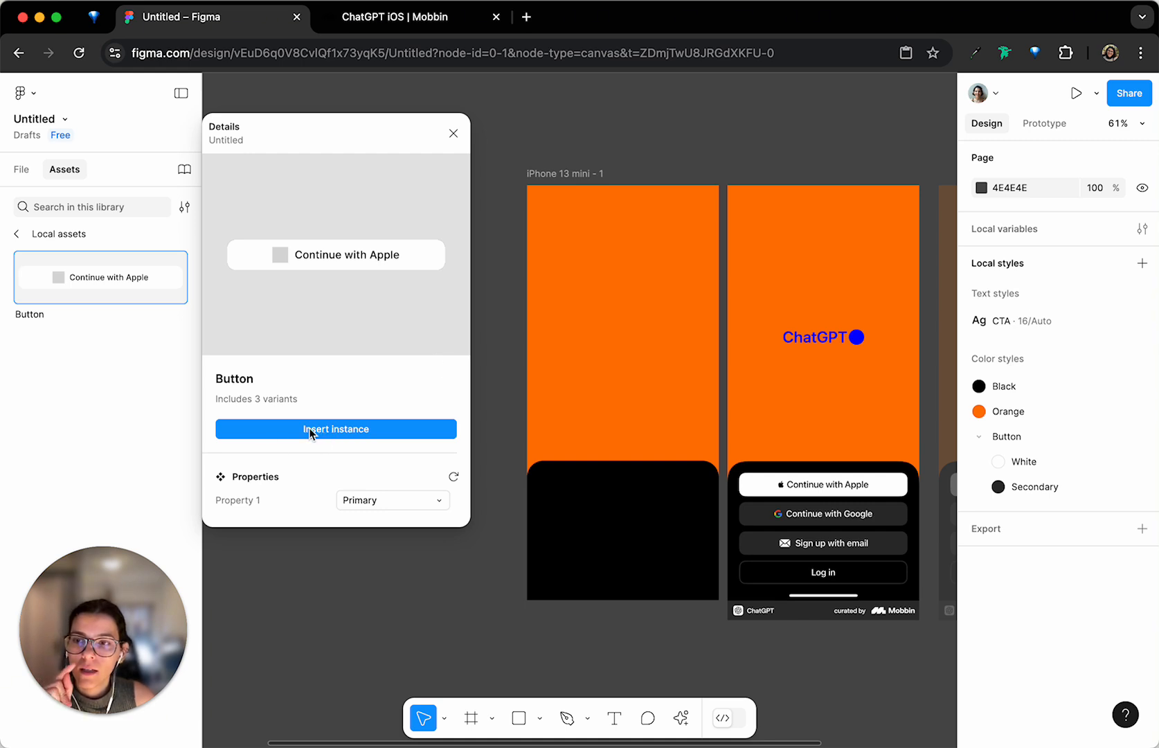
pyautogui.click(347, 432)
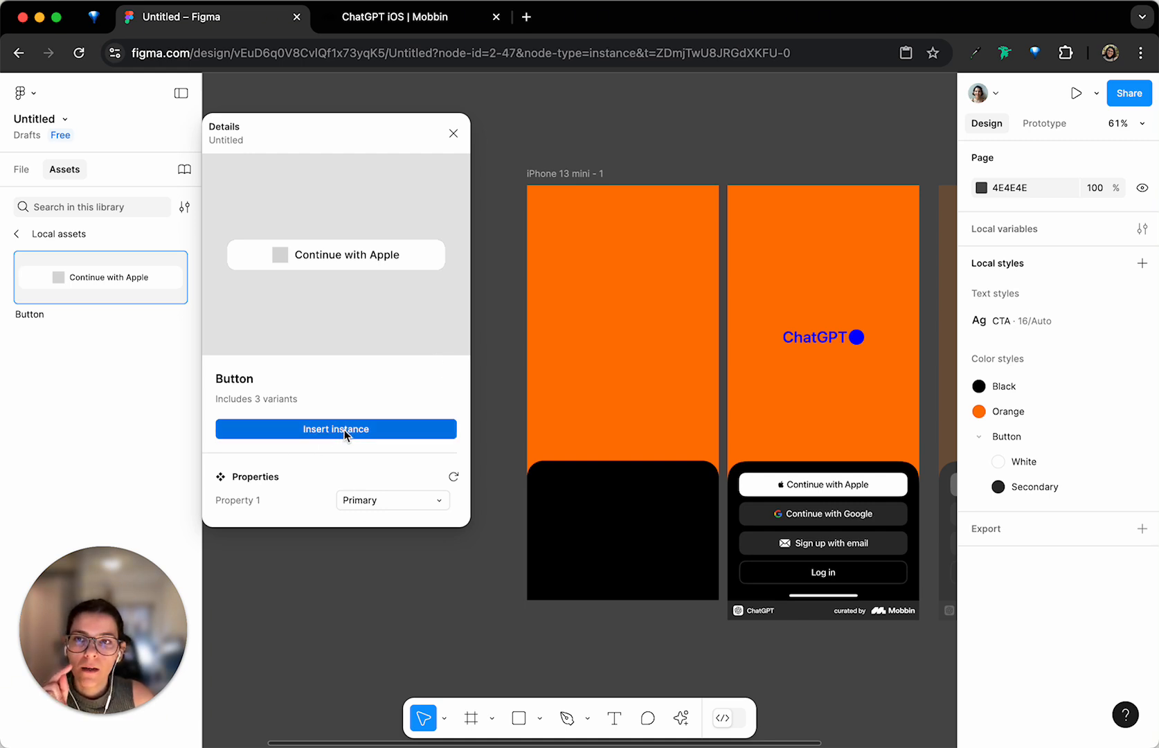
pyautogui.moveTo(598, 412); pyautogui.dragTo(378, 416)
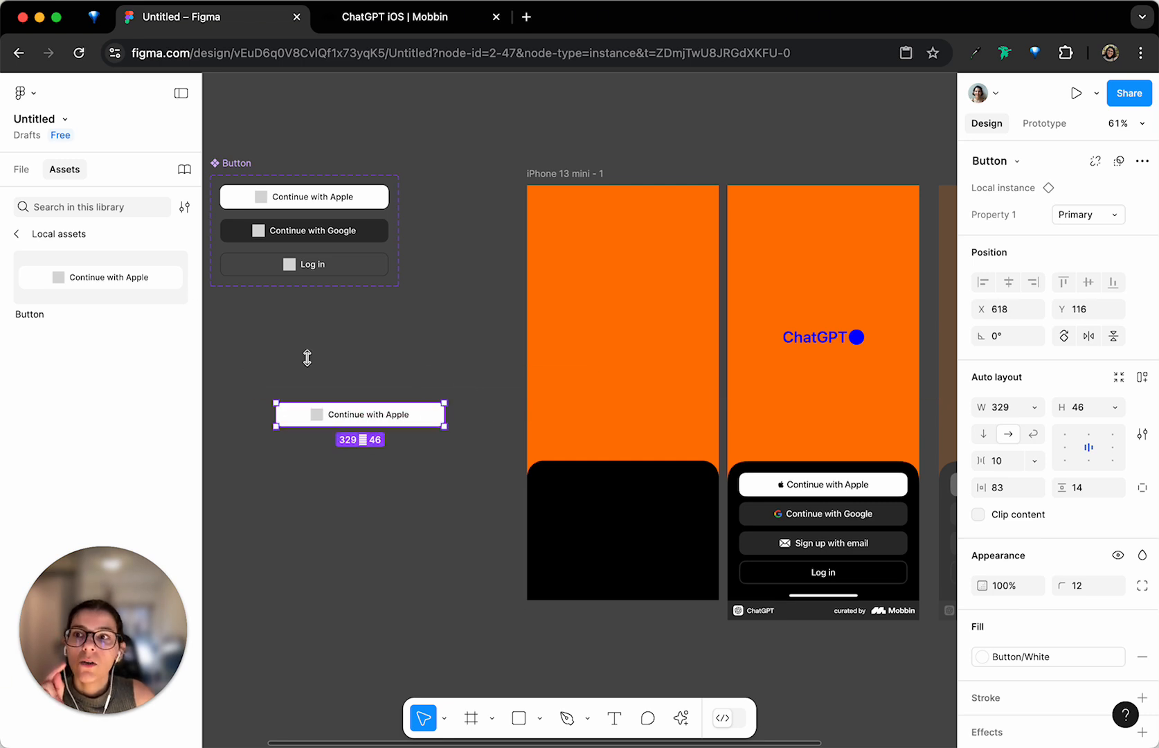
# Compare the Button instance with the main Button component in the layer list and on the canvas
pyautogui.click(21, 170)
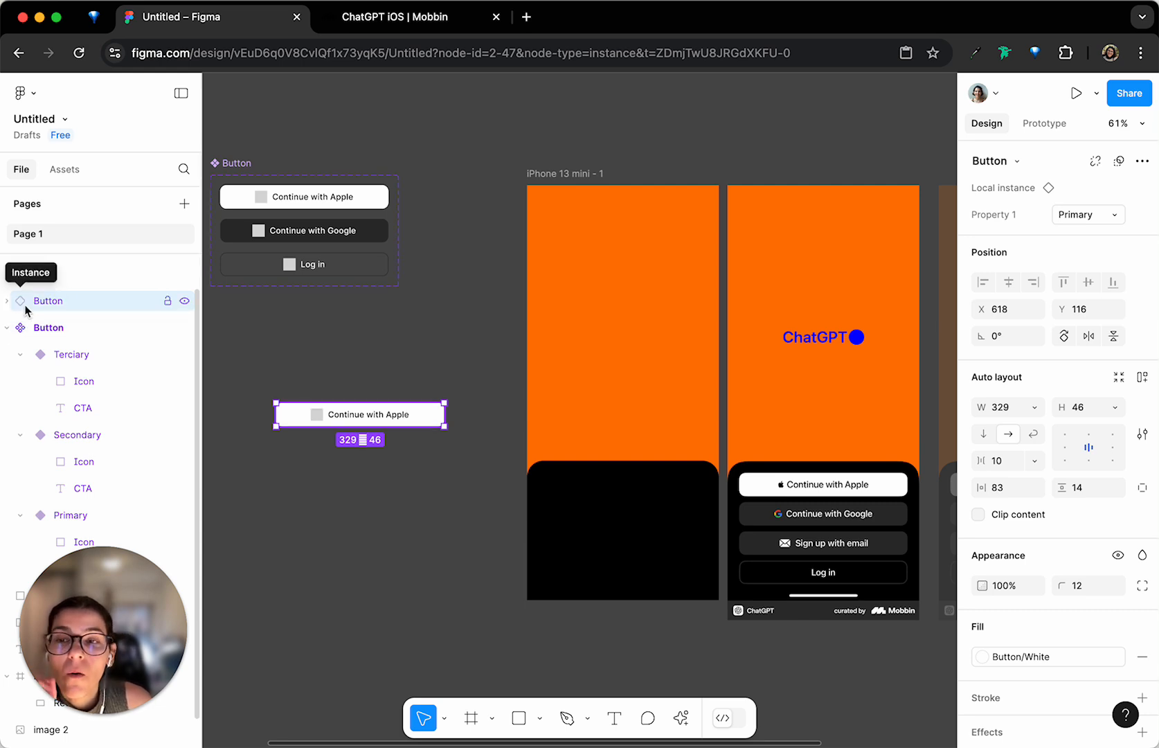
pyautogui.click(226, 166)
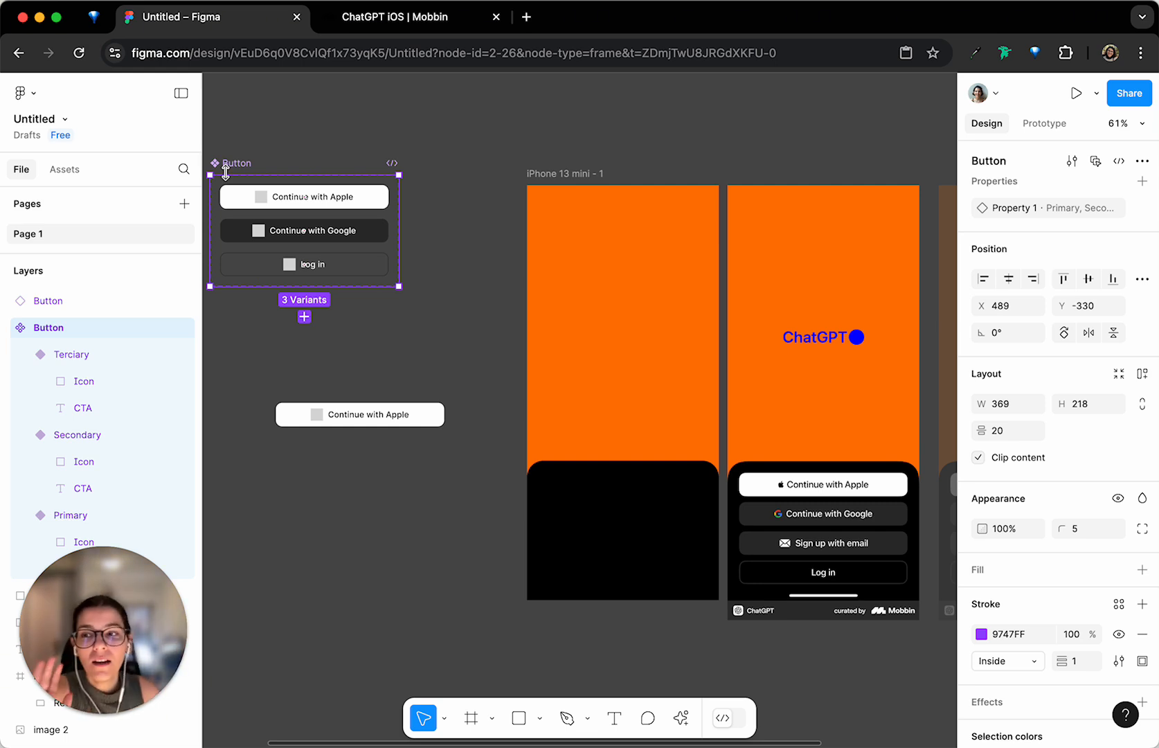
pyautogui.click(282, 149)
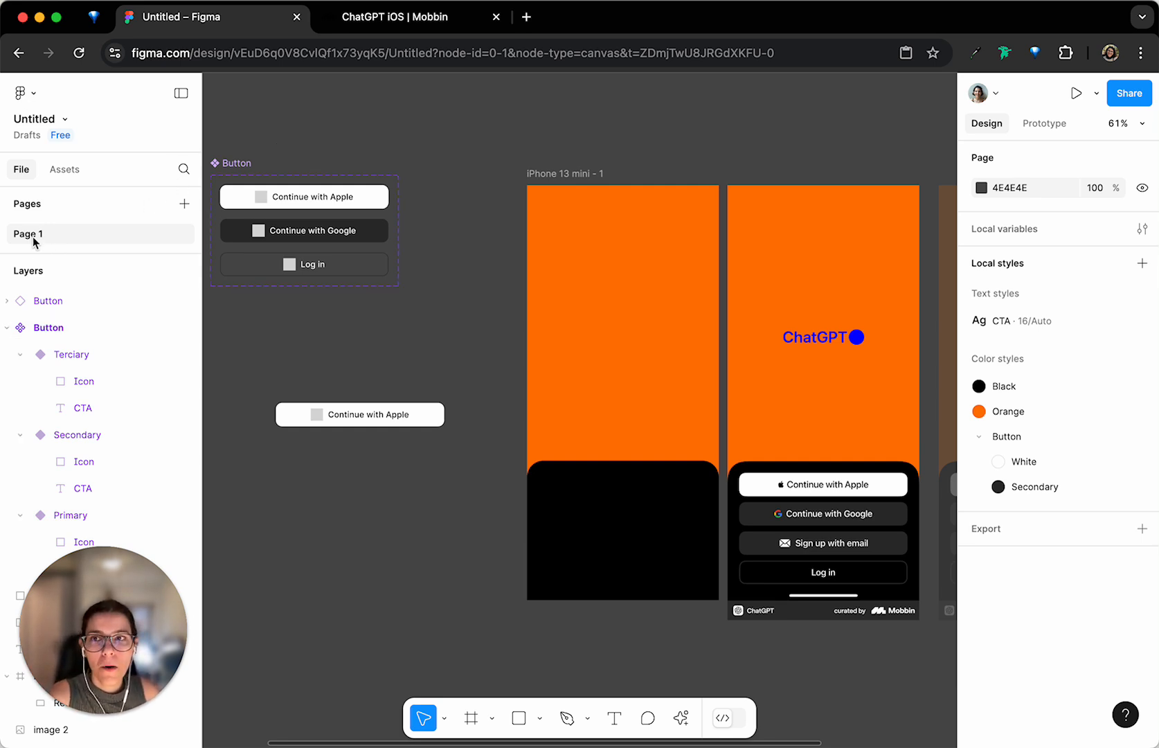
pyautogui.click(250, 164)
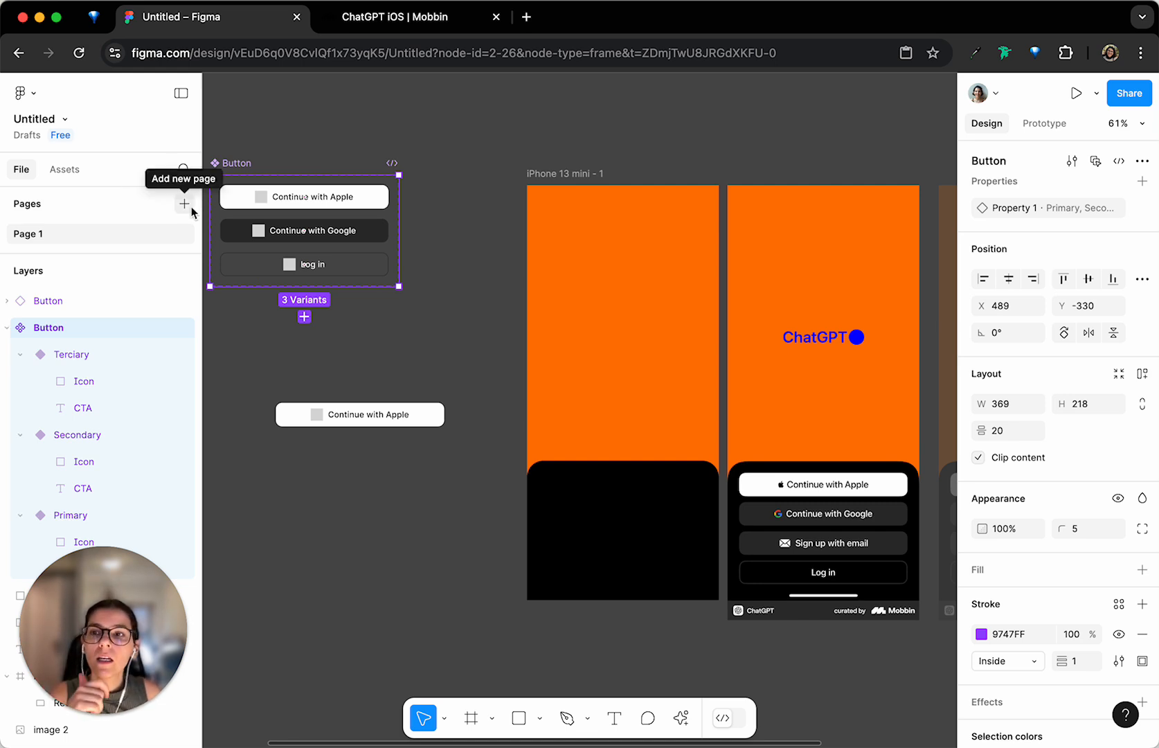
# Place the Button instance at the top of the iPhone frame's black panel and duplicate it into a column of four
pyautogui.click(293, 424)
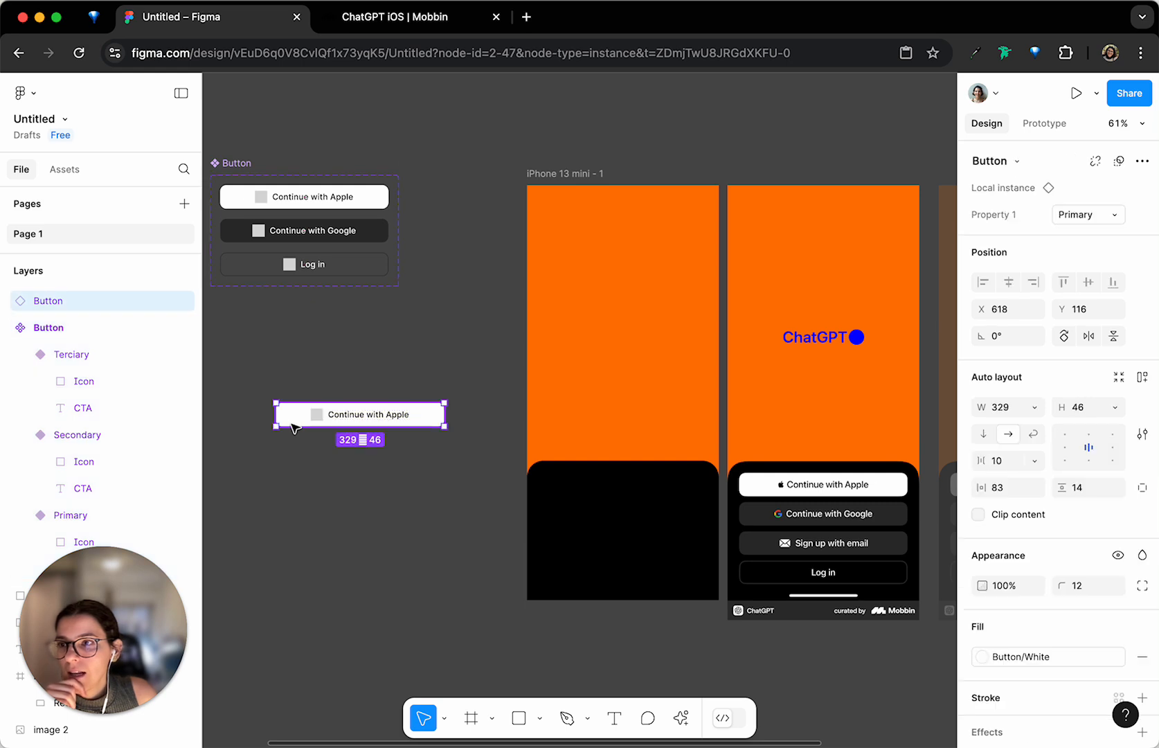
pyautogui.moveTo(293, 424); pyautogui.dragTo(559, 491)
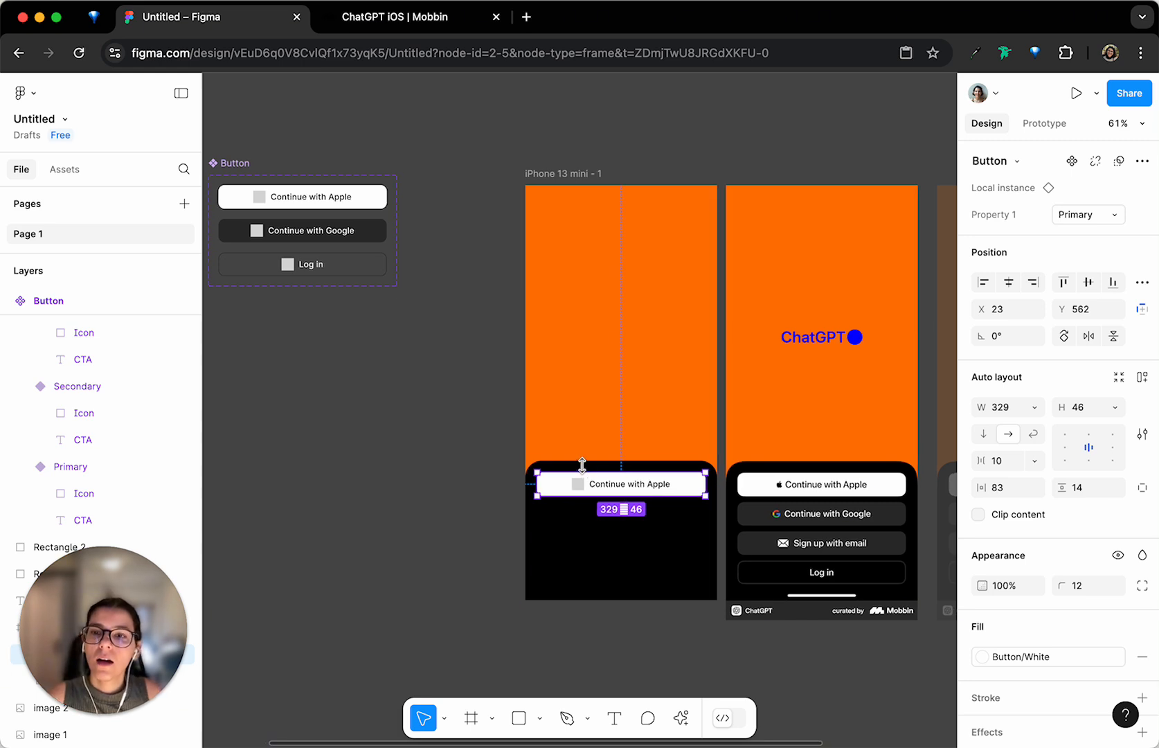
pyautogui.hscroll(3, 590, 461)
pyautogui.scroll(-2, 590, 462)
pyautogui.scroll(2, 590, 462)
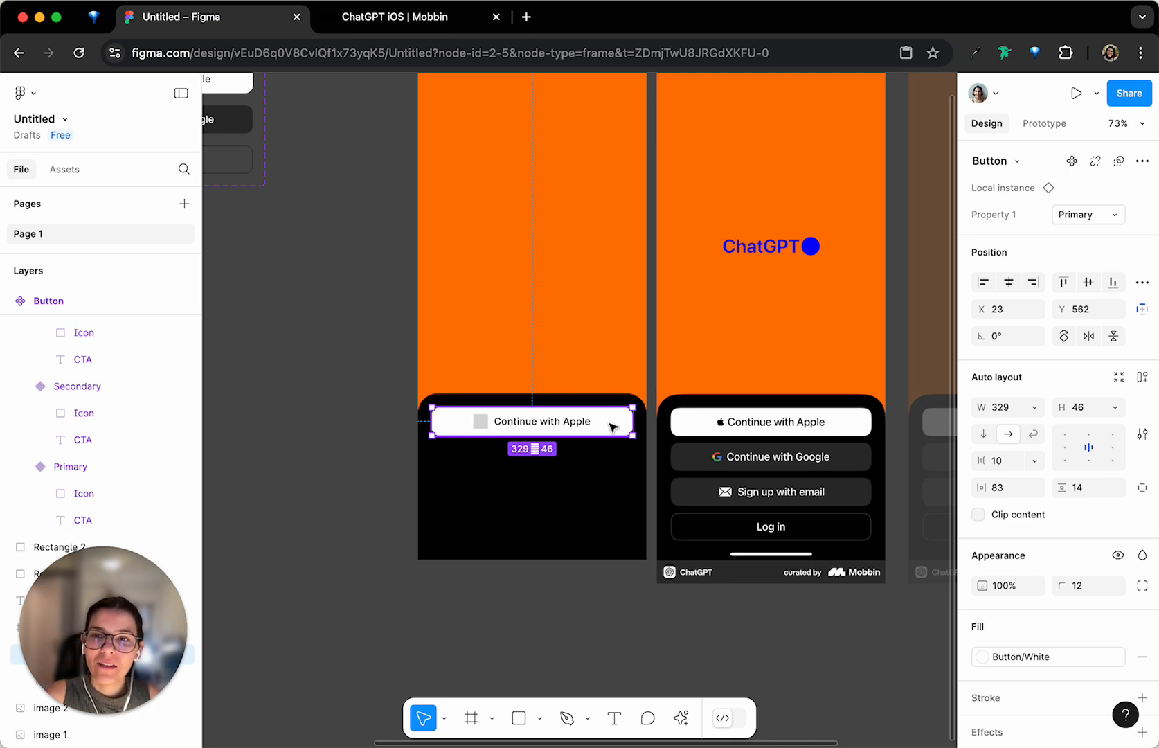
pyautogui.hscroll(-5, 614, 428)
pyautogui.hscroll(5, 629, 415)
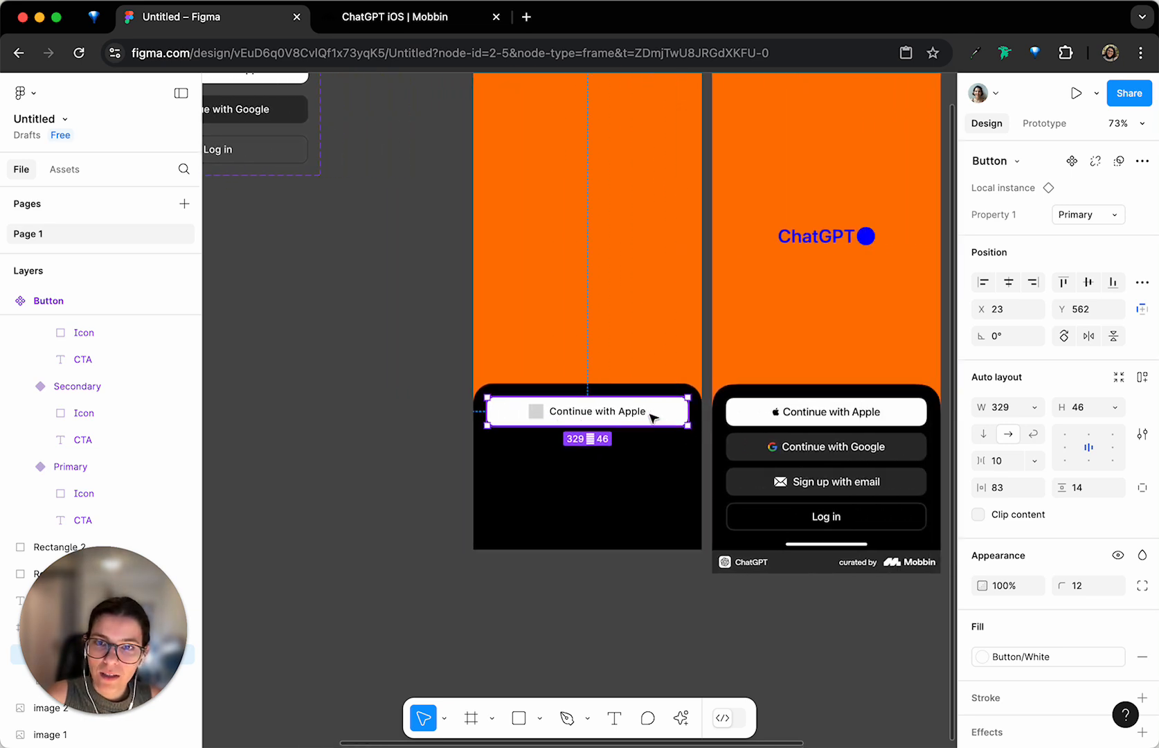
pyautogui.moveTo(671, 414); pyautogui.dragTo(674, 524)
pyautogui.moveTo(628, 506); pyautogui.dragTo(629, 445)
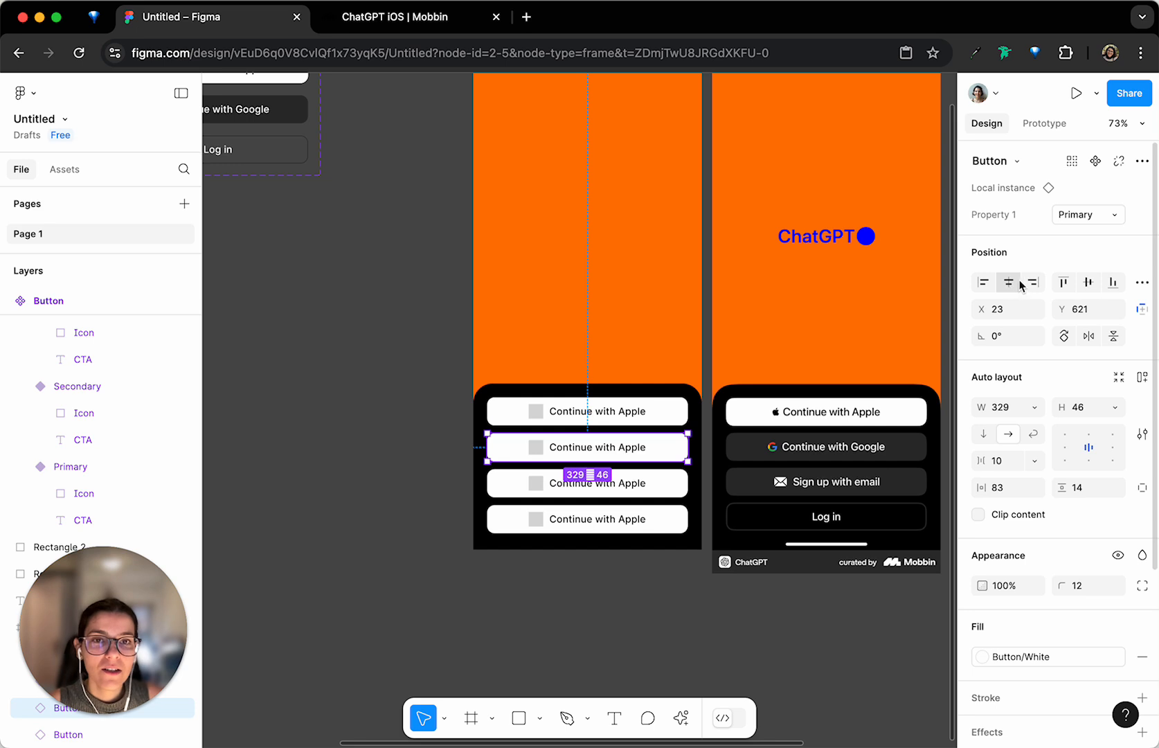
# Switch the second and third buttons in the iPhone frame to the Secondary variant and the fourth to Terciary
pyautogui.click(1092, 219)
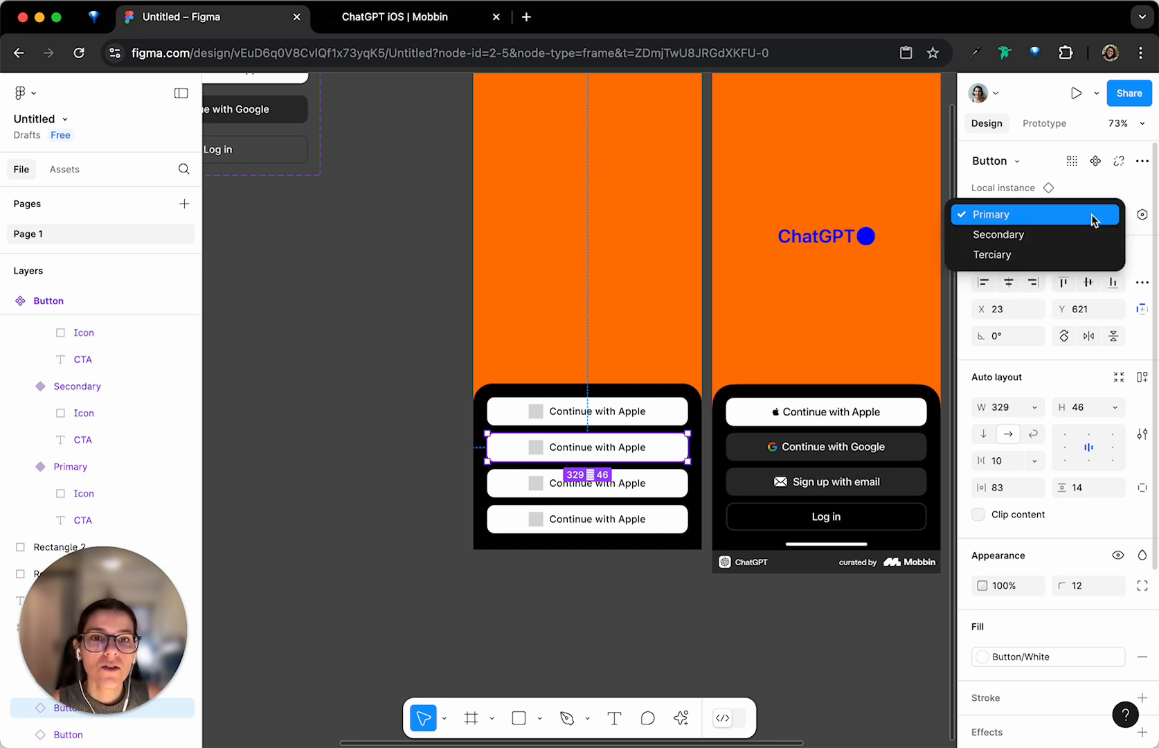
pyautogui.click(1076, 236)
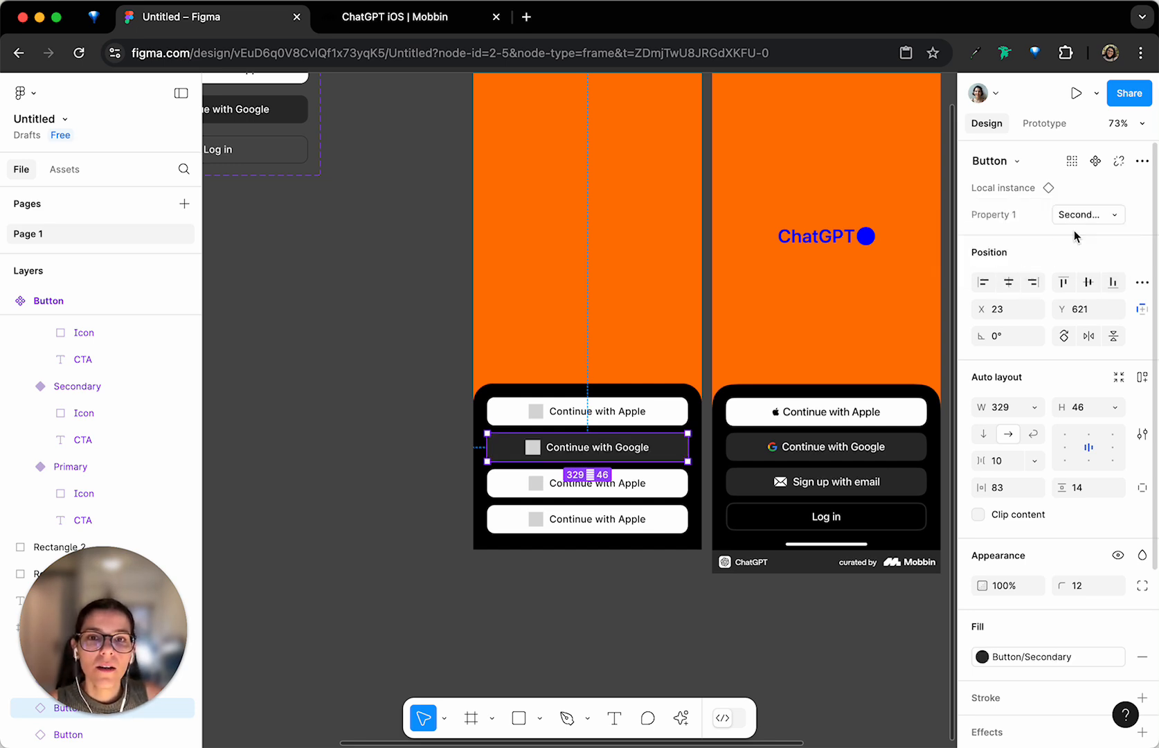
pyautogui.click(668, 492)
pyautogui.click(1102, 221)
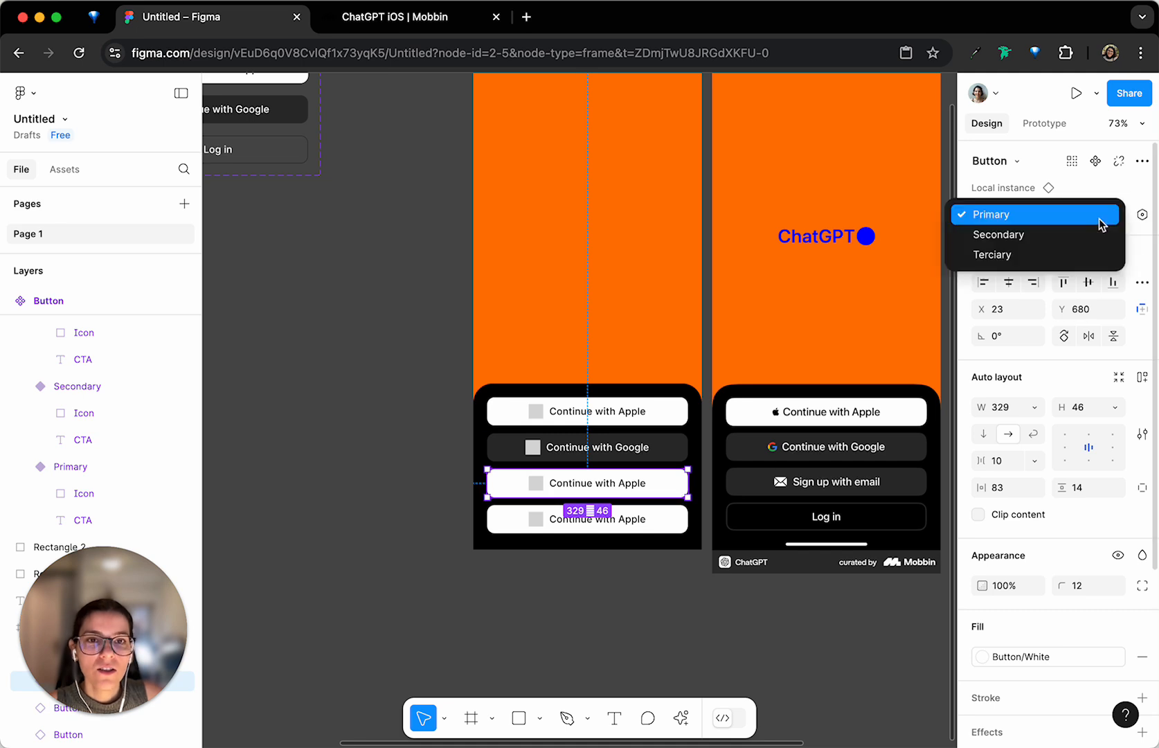
pyautogui.click(1073, 235)
pyautogui.click(646, 524)
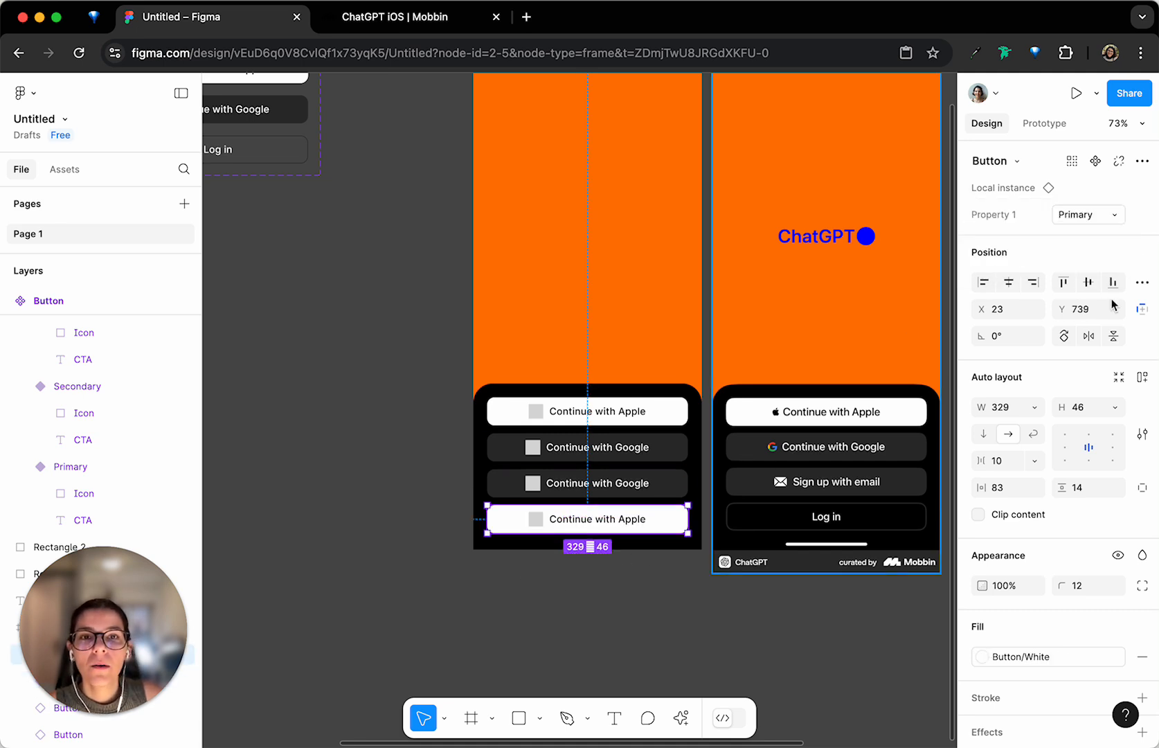
pyautogui.click(1088, 218)
pyautogui.click(1063, 252)
# Change the third button's CTA text in the iPhone frame to "Sign up with email"
pyautogui.click(623, 485)
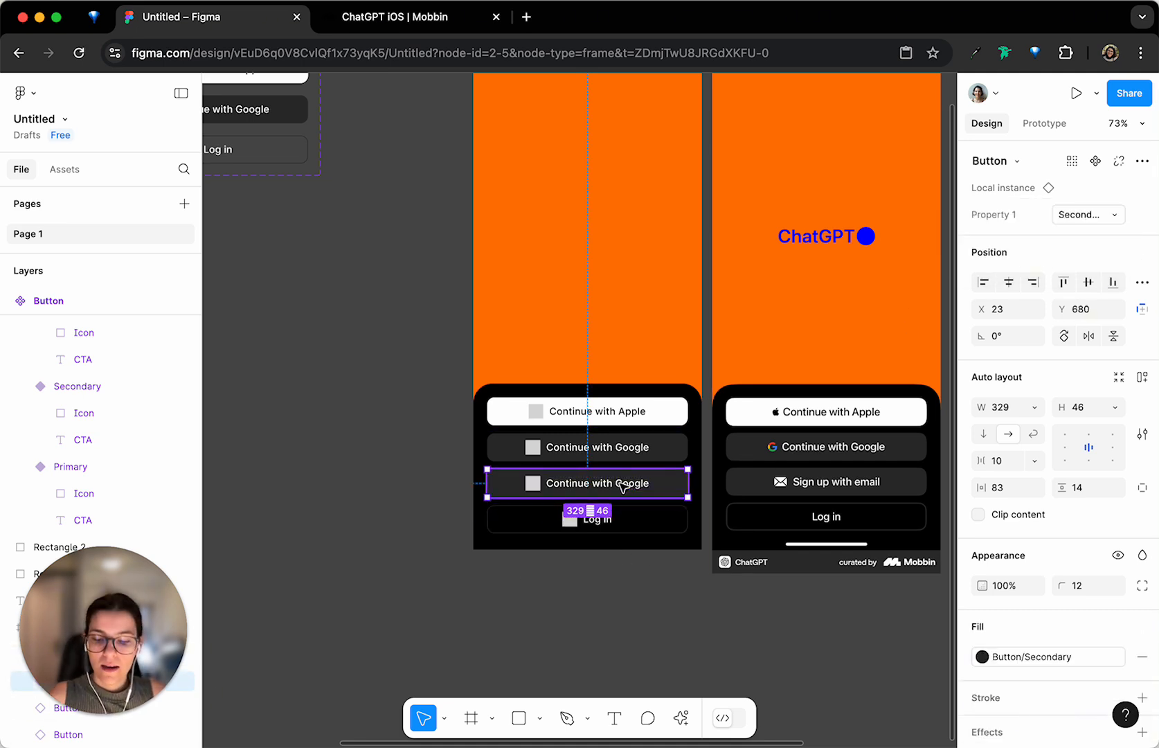
pyautogui.doubleClick(623, 487)
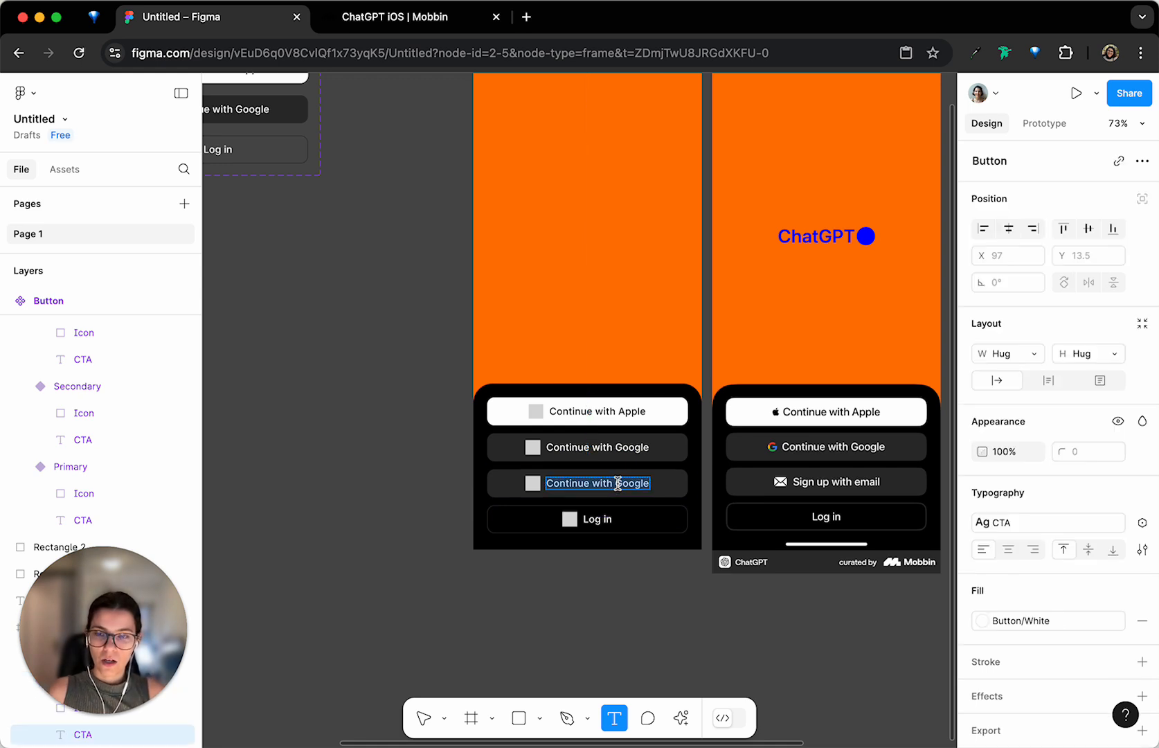
pyautogui.press('Escape')
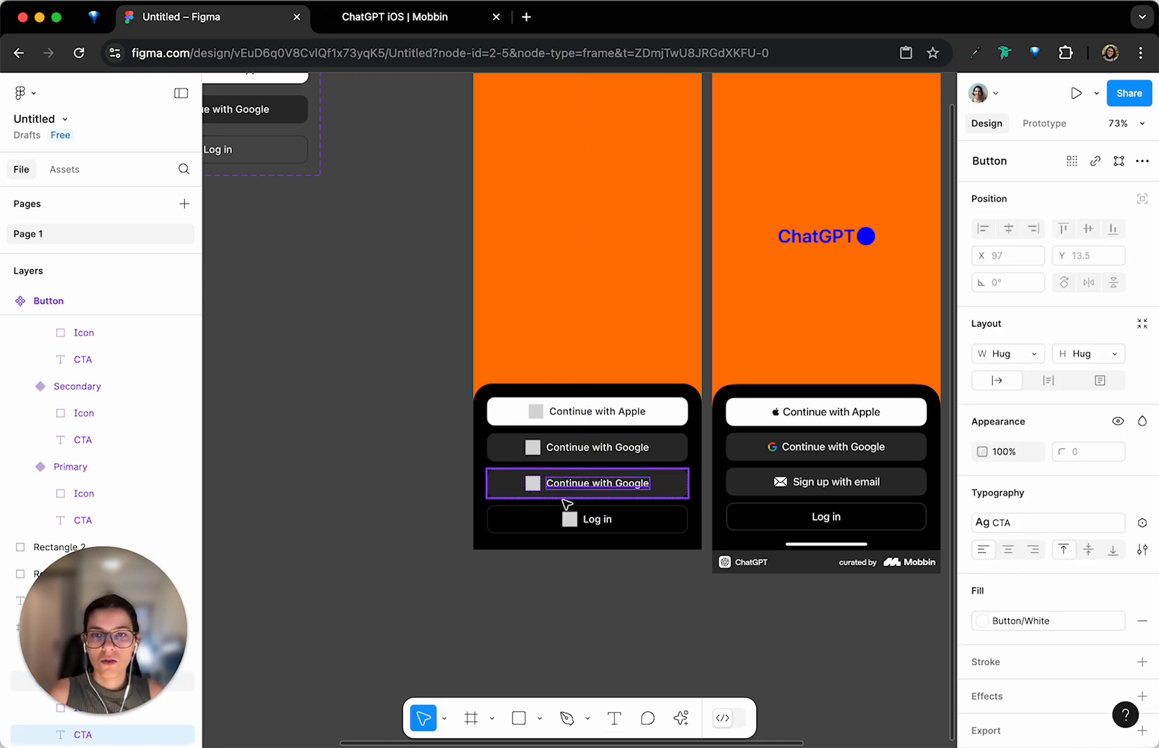
pyautogui.doubleClick(620, 488)
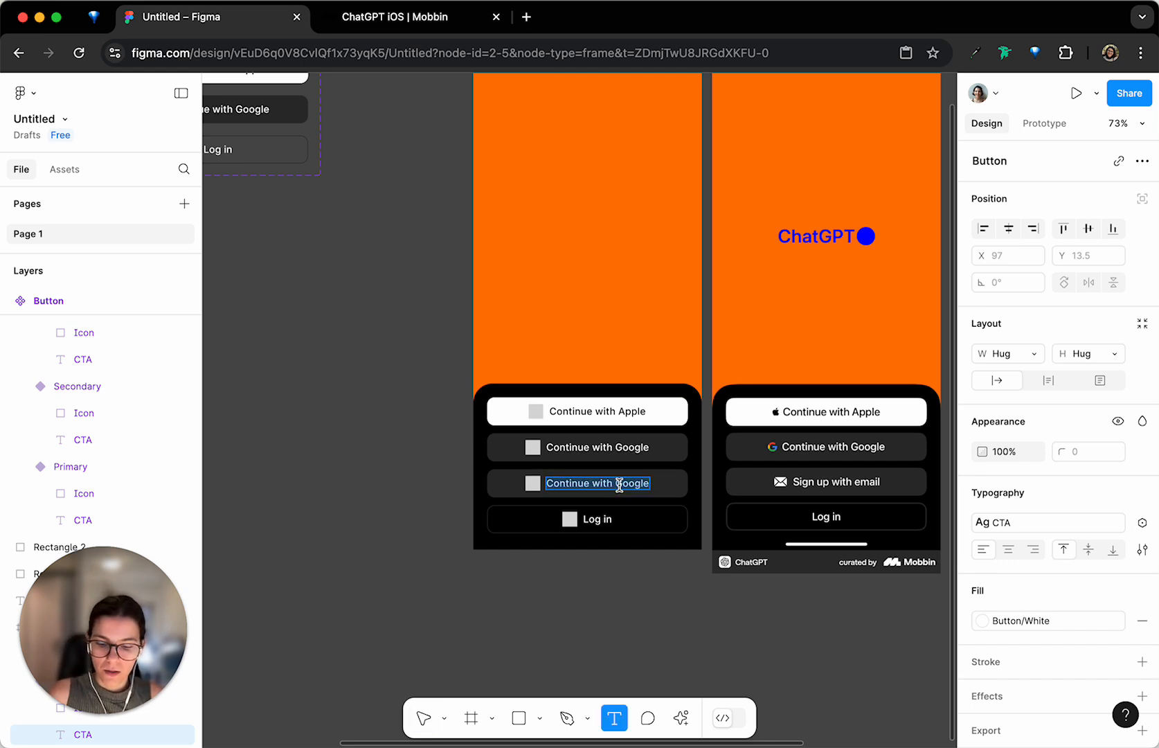
pyautogui.write('Sign up with')
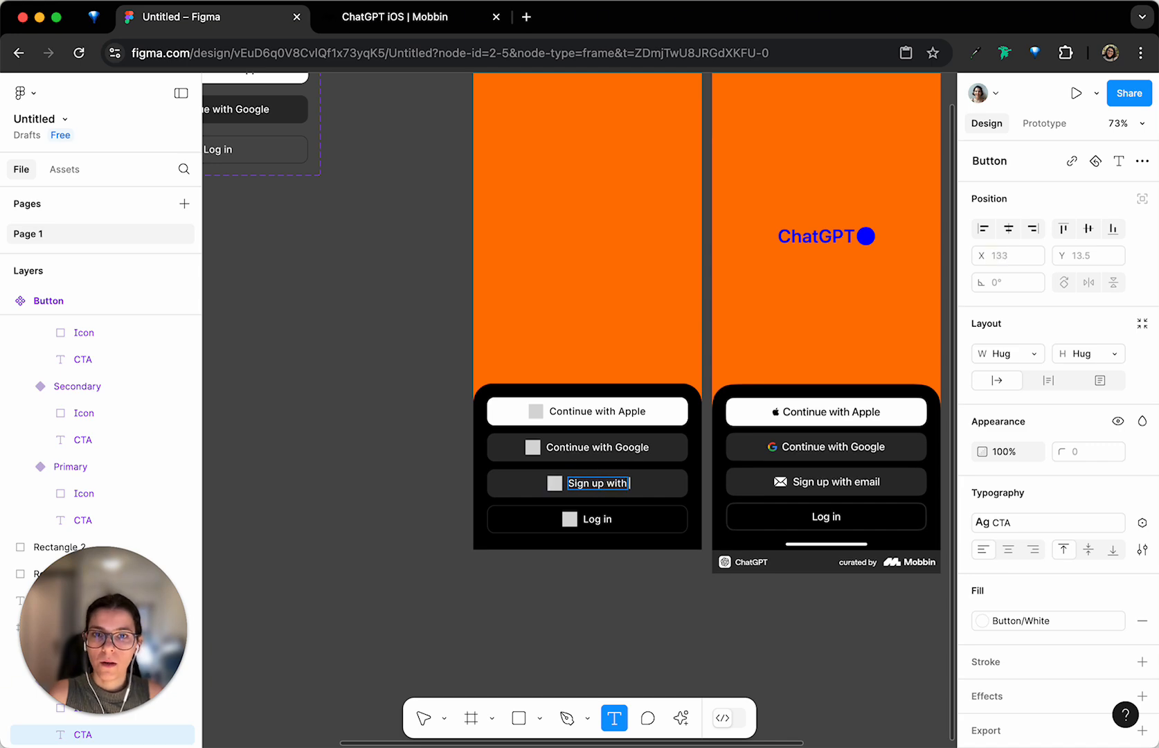
pyautogui.write(' email')
pyautogui.press('Escape')
pyautogui.click(647, 567)
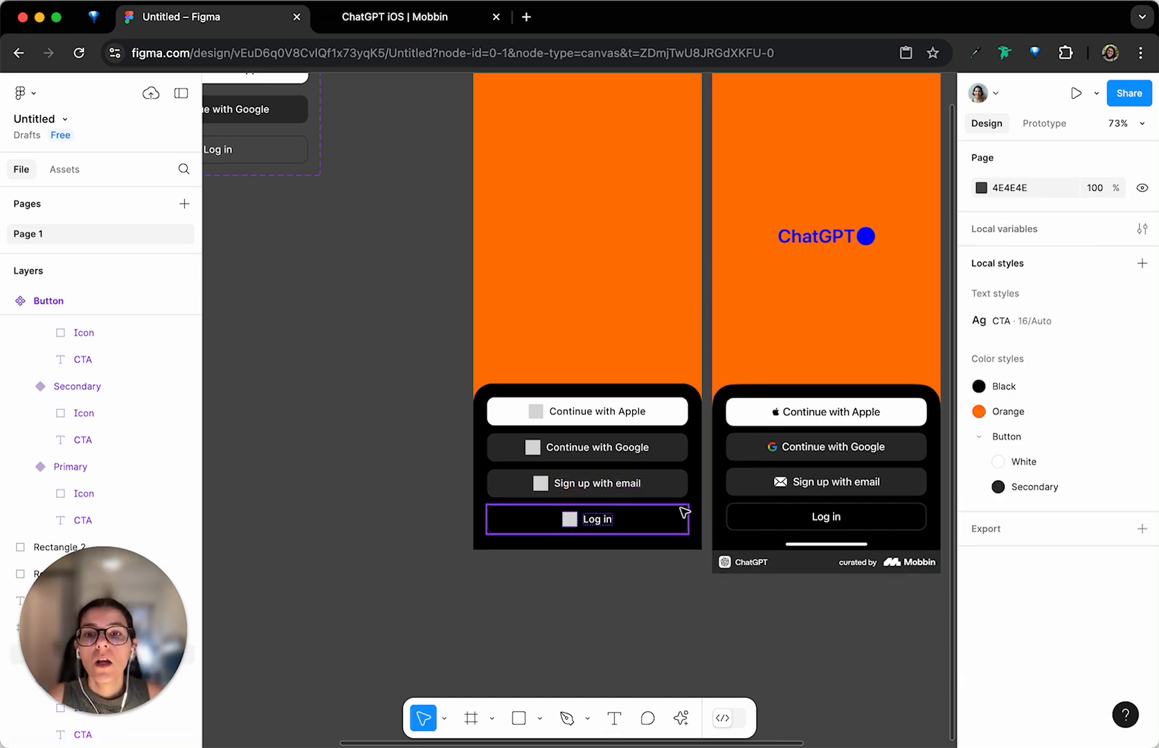
# Compare the black panel and its four buttons with the reference screen, inspecting the panel and each button in turn
pyautogui.scroll(3, 684, 512)
pyautogui.scroll(-3, 684, 511)
pyautogui.scroll(-2, 683, 511)
pyautogui.scroll(3, 589, 437)
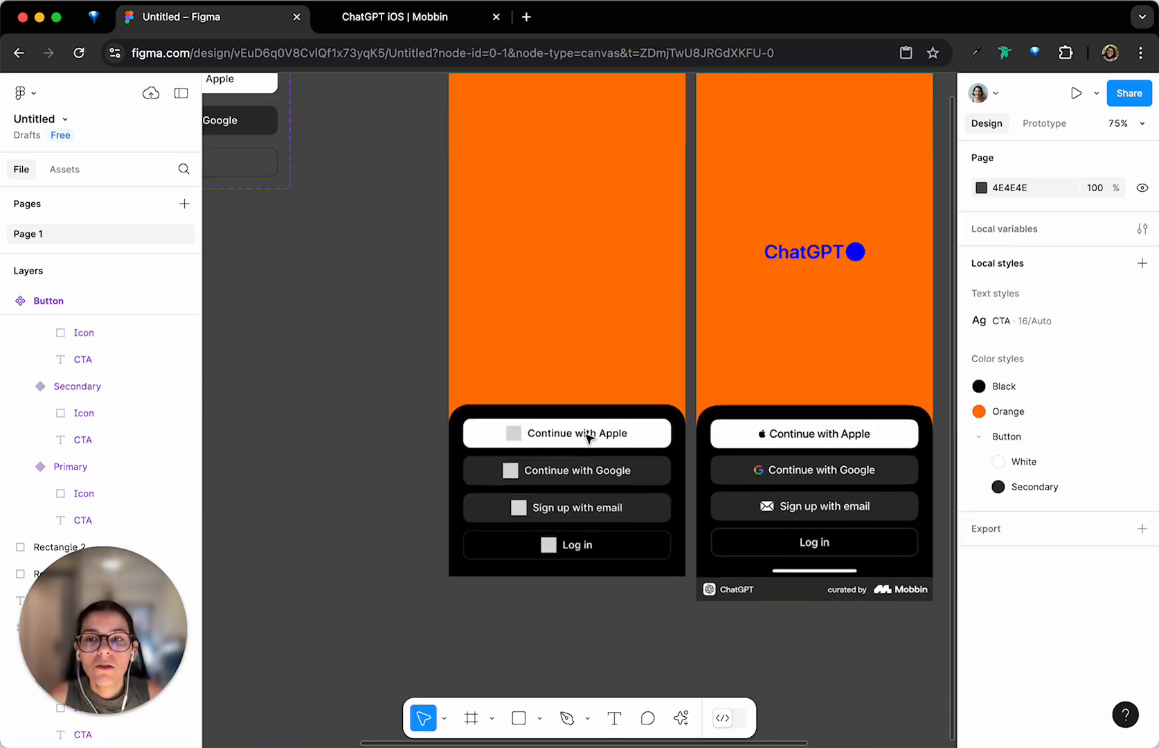
pyautogui.click(516, 410)
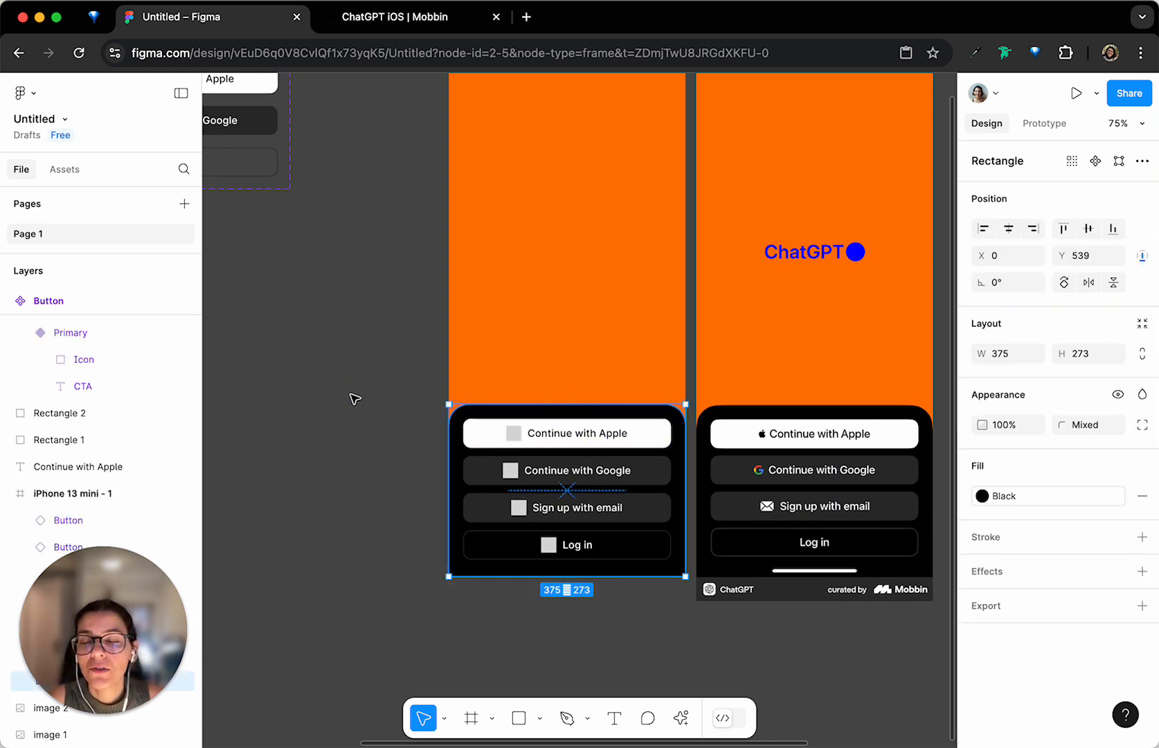
pyautogui.click(533, 435)
pyautogui.click(530, 472)
pyautogui.click(530, 509)
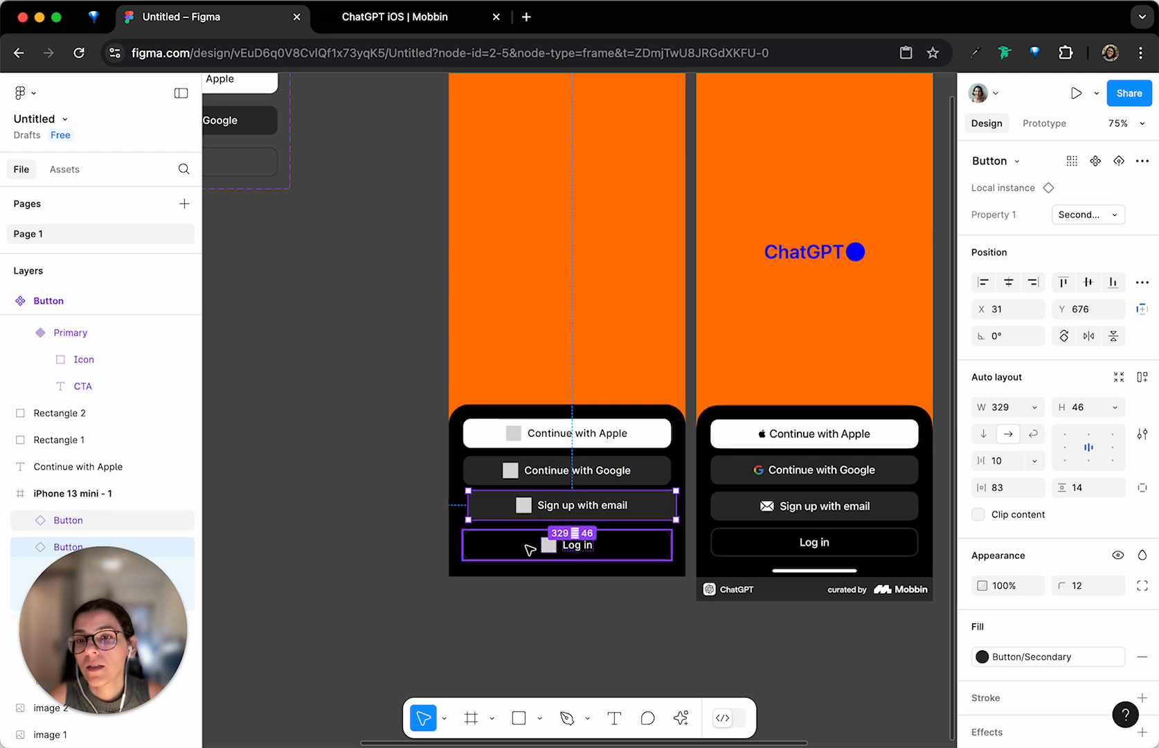
pyautogui.click(529, 549)
pyautogui.click(378, 364)
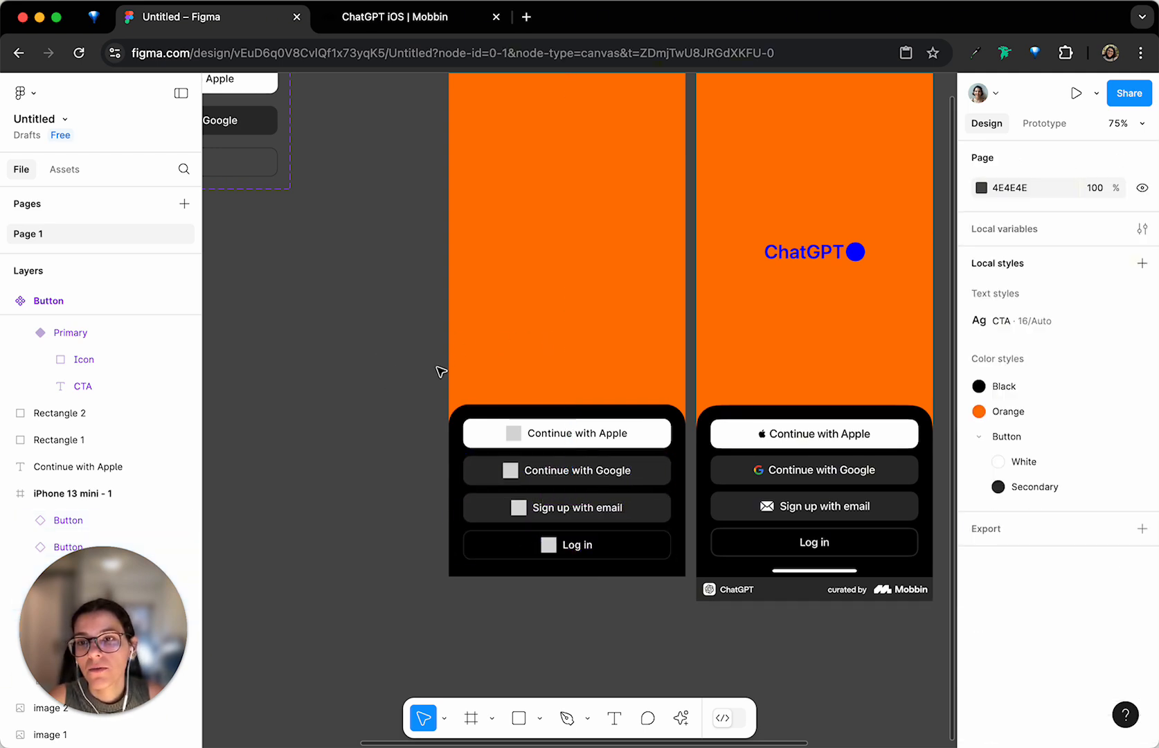
# Wrap the black panel and its four buttons in the iPhone frame in one auto layout frame and reveal its layers
pyautogui.moveTo(416, 383); pyautogui.dragTo(685, 589)
pyautogui.moveTo(120, 612); pyautogui.dragTo(1068, 137)
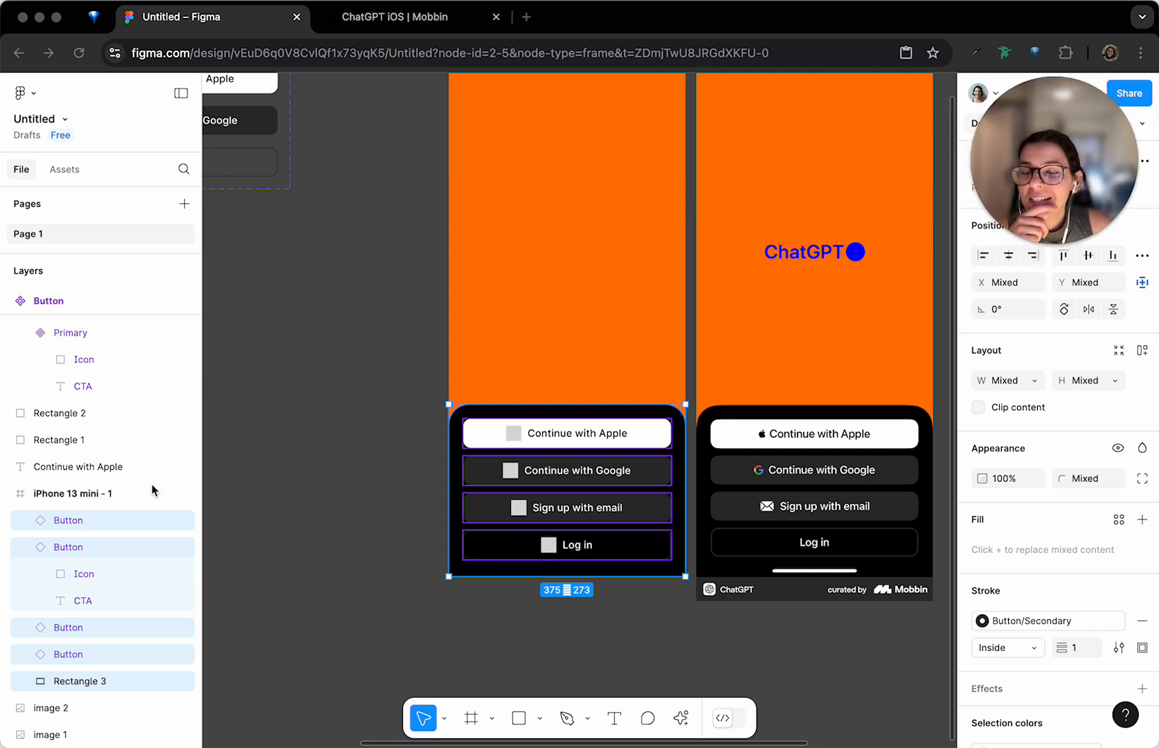
pyautogui.scroll(2, 82, 577)
pyautogui.scroll(-2, 82, 577)
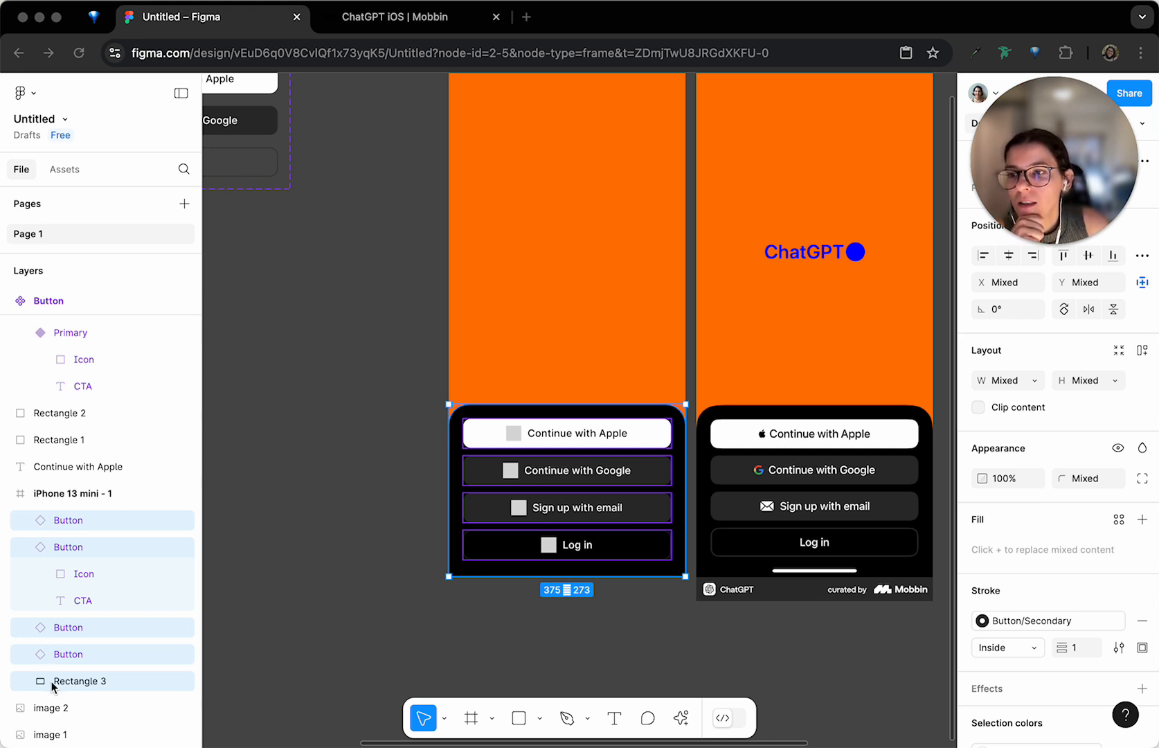
pyautogui.moveTo(1012, 180); pyautogui.dragTo(122, 177)
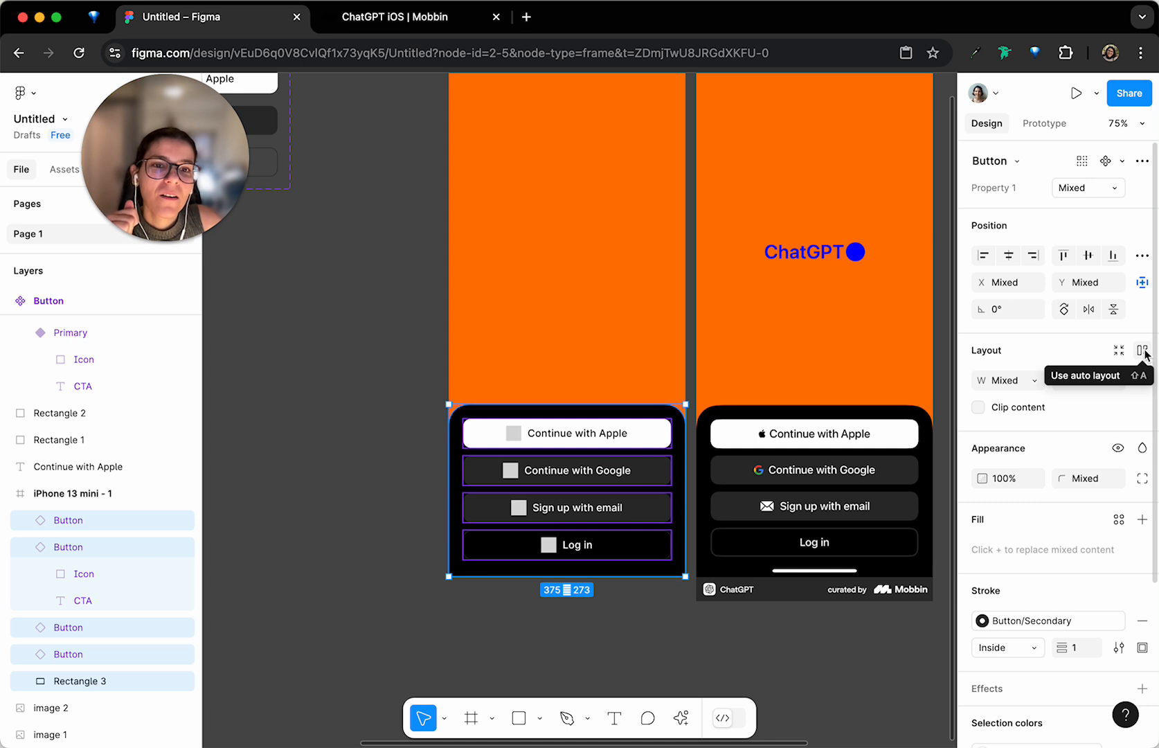
pyautogui.hotkey('shift', 'a')
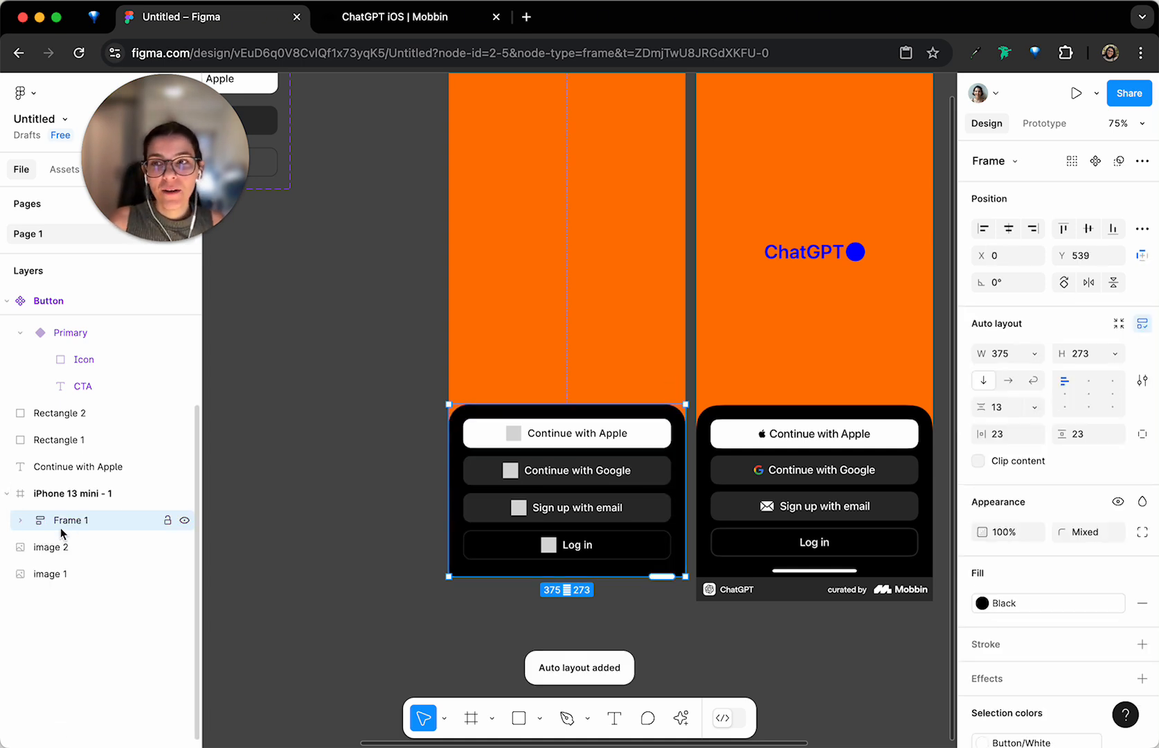
pyautogui.click(20, 520)
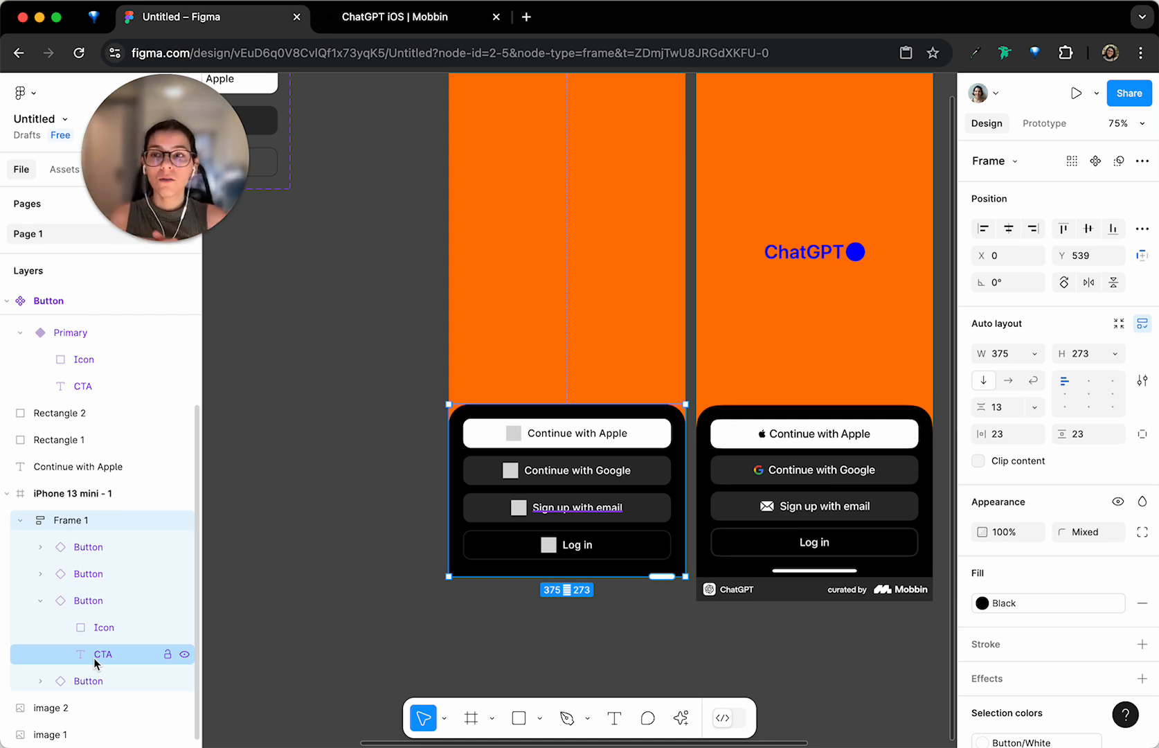
# Rename the new auto layout frame as "Container / CTAs"
pyautogui.doubleClick(88, 531)
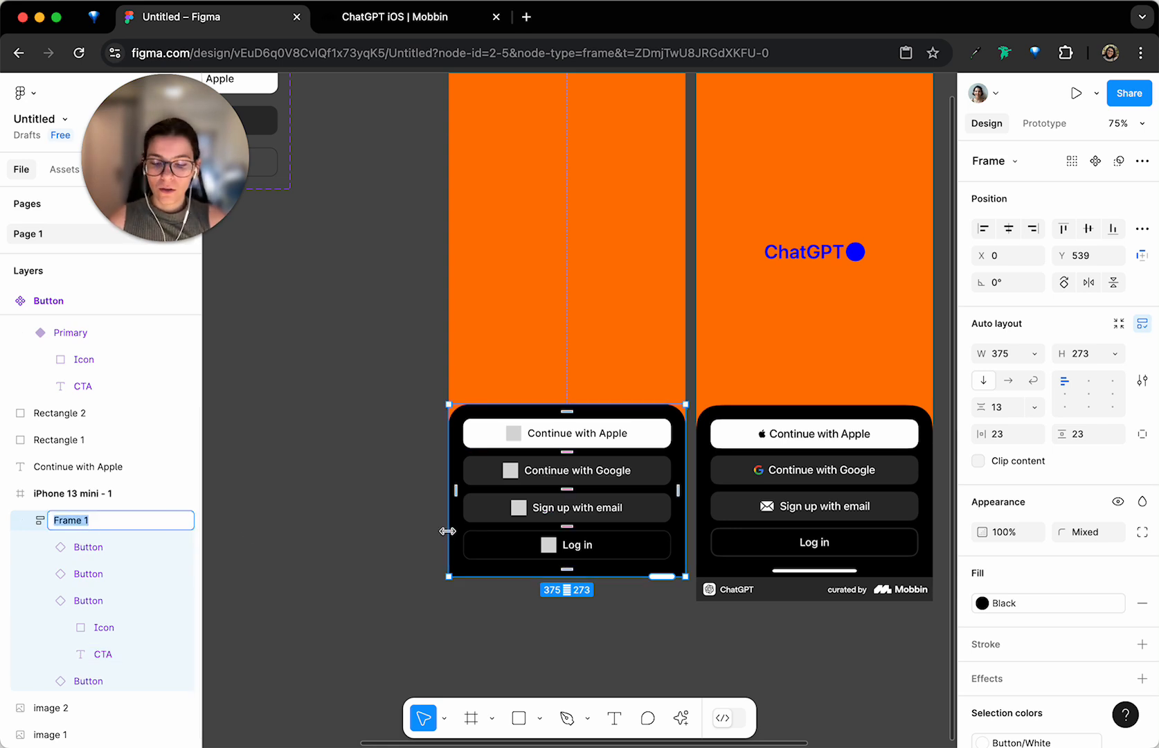
pyautogui.write('Bottom sheet')
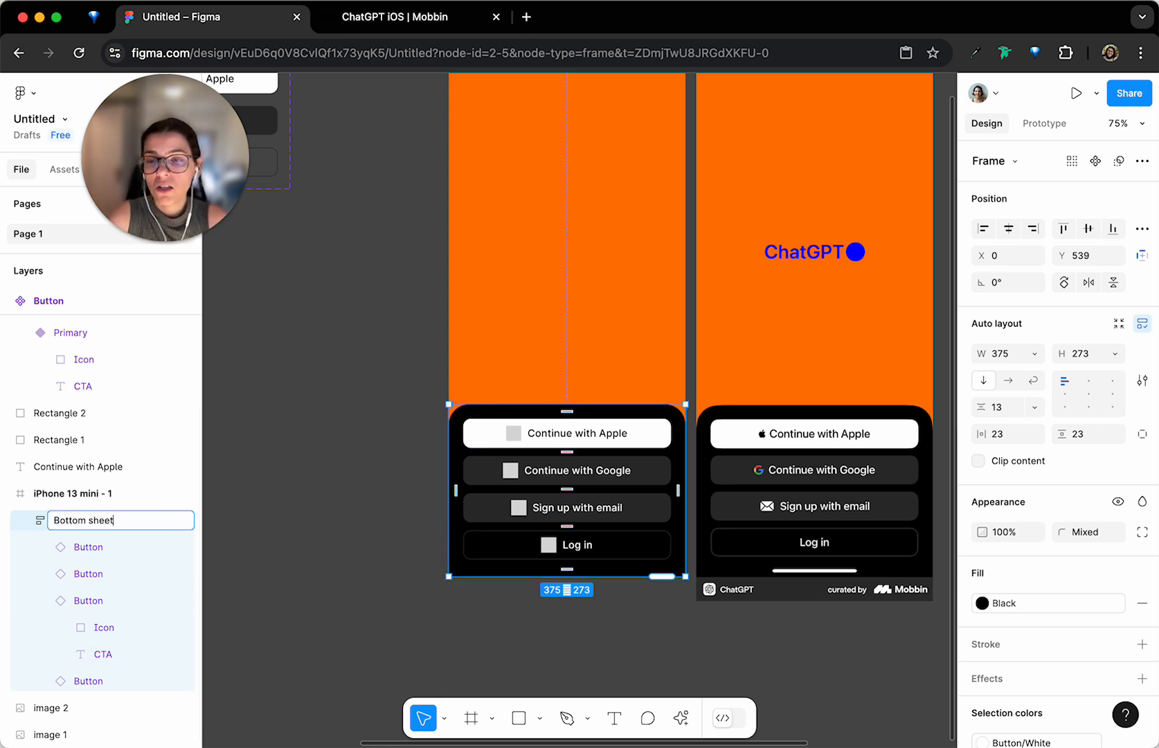
pyautogui.press('super+a')
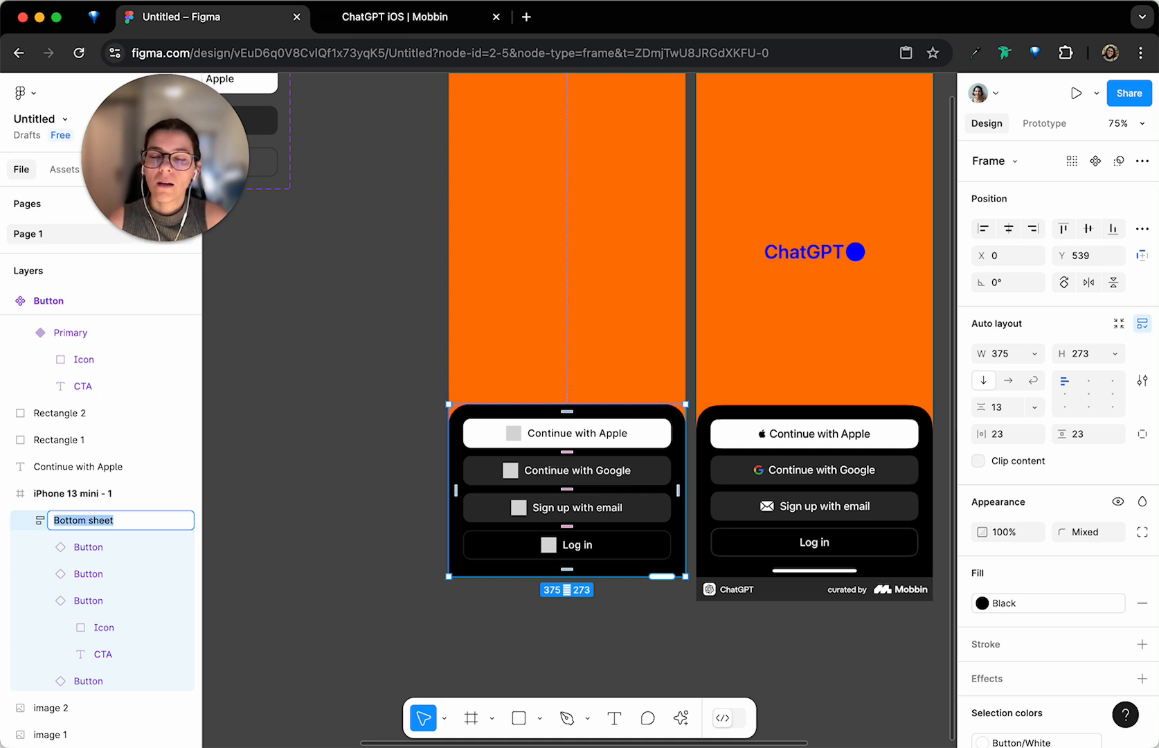
pyautogui.write('Container')
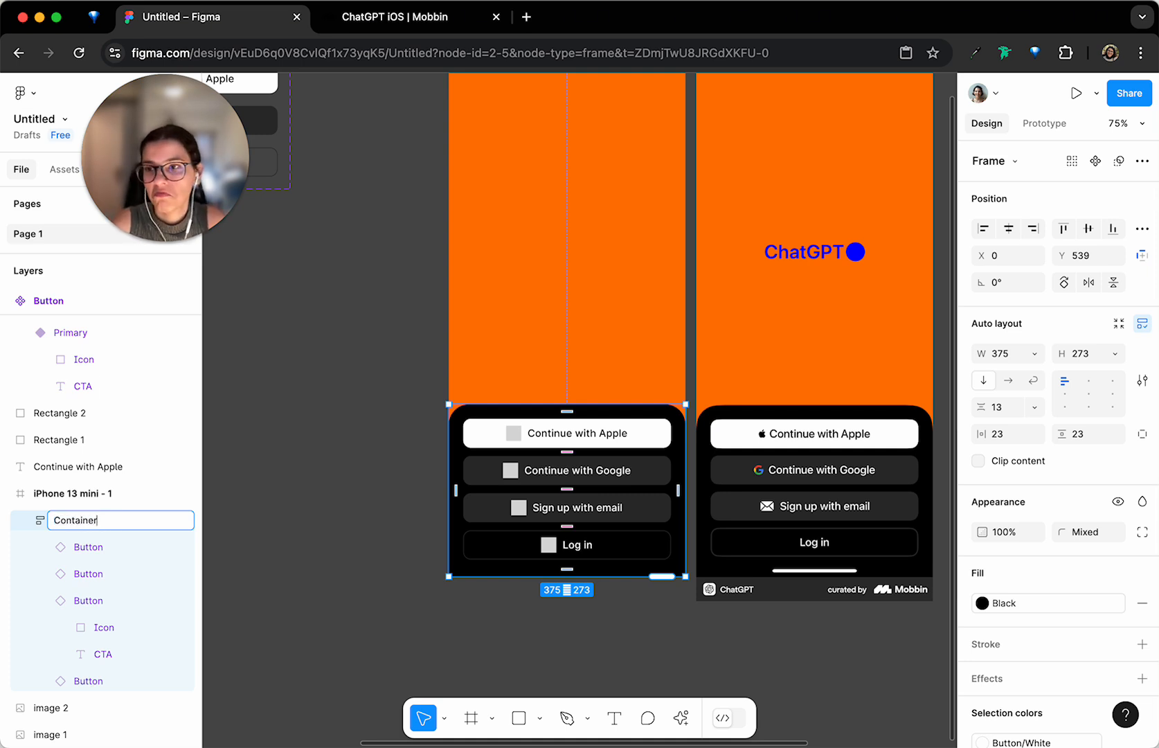
pyautogui.write(' / CTAs')
pyautogui.press('Return')
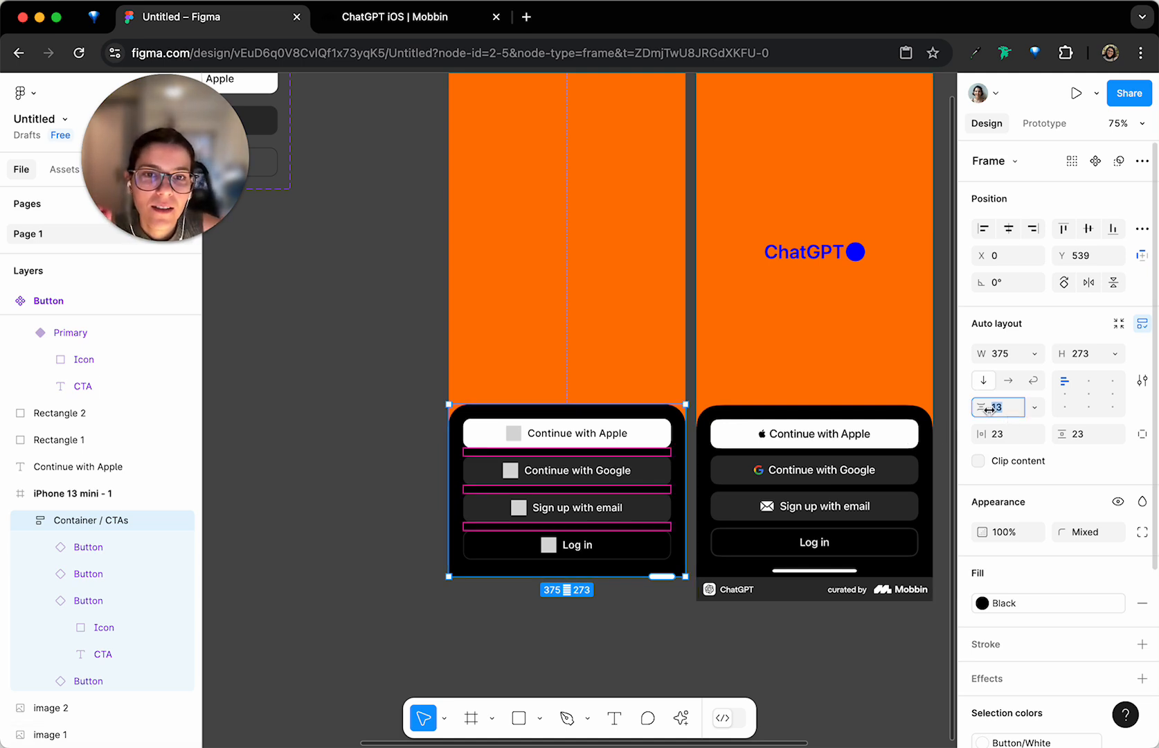
# Compare the Container / CTAs frame's spacing and padding with the button panel in the reference screen
pyautogui.click(1004, 438)
pyautogui.click(810, 435)
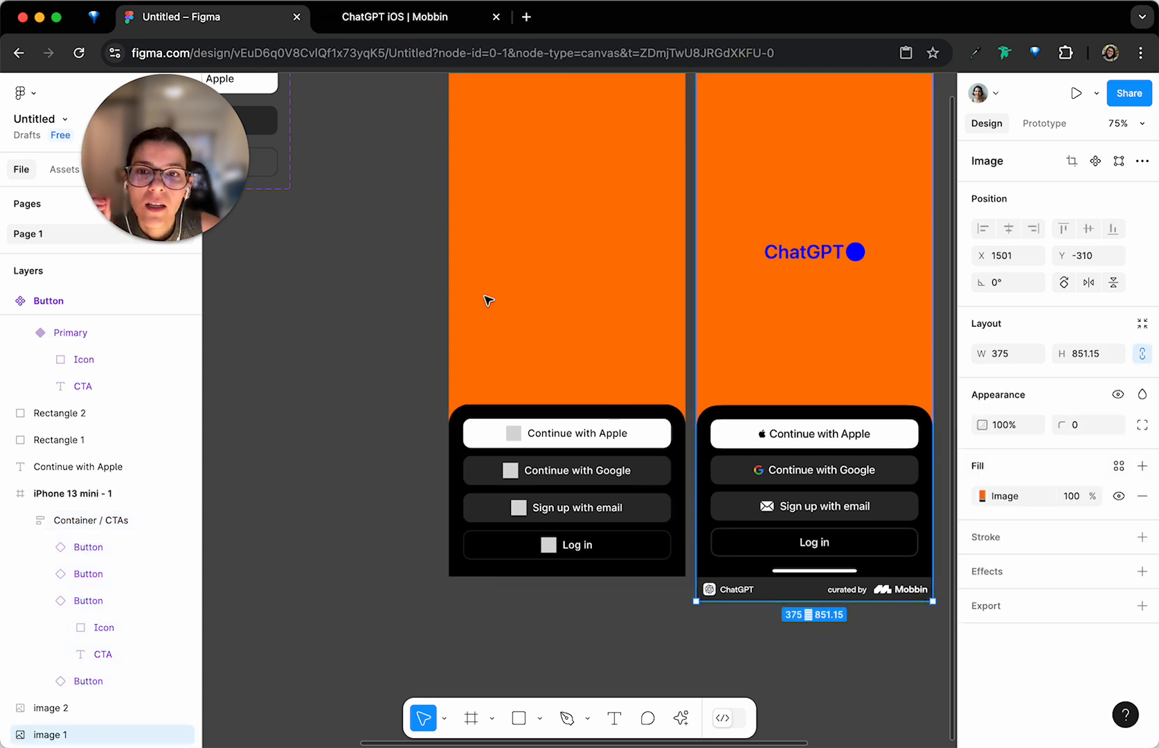
pyautogui.hscroll(3, 497, 300)
pyautogui.click(522, 632)
pyautogui.click(535, 571)
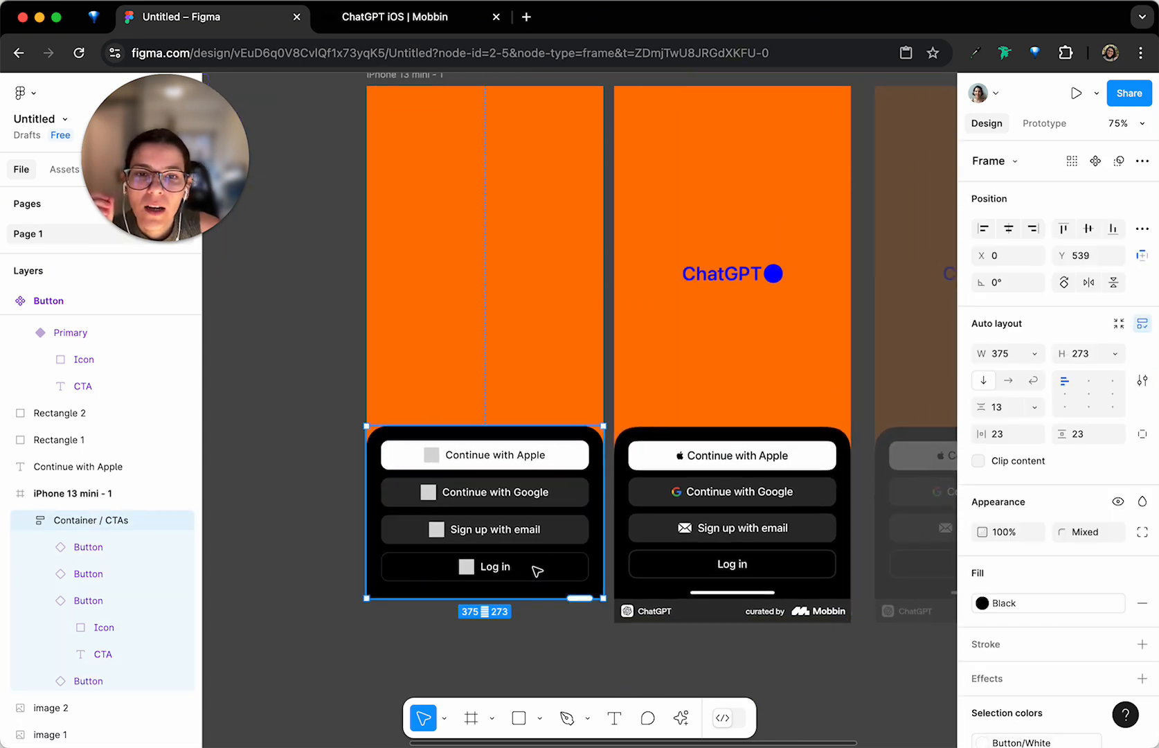
pyautogui.click(305, 492)
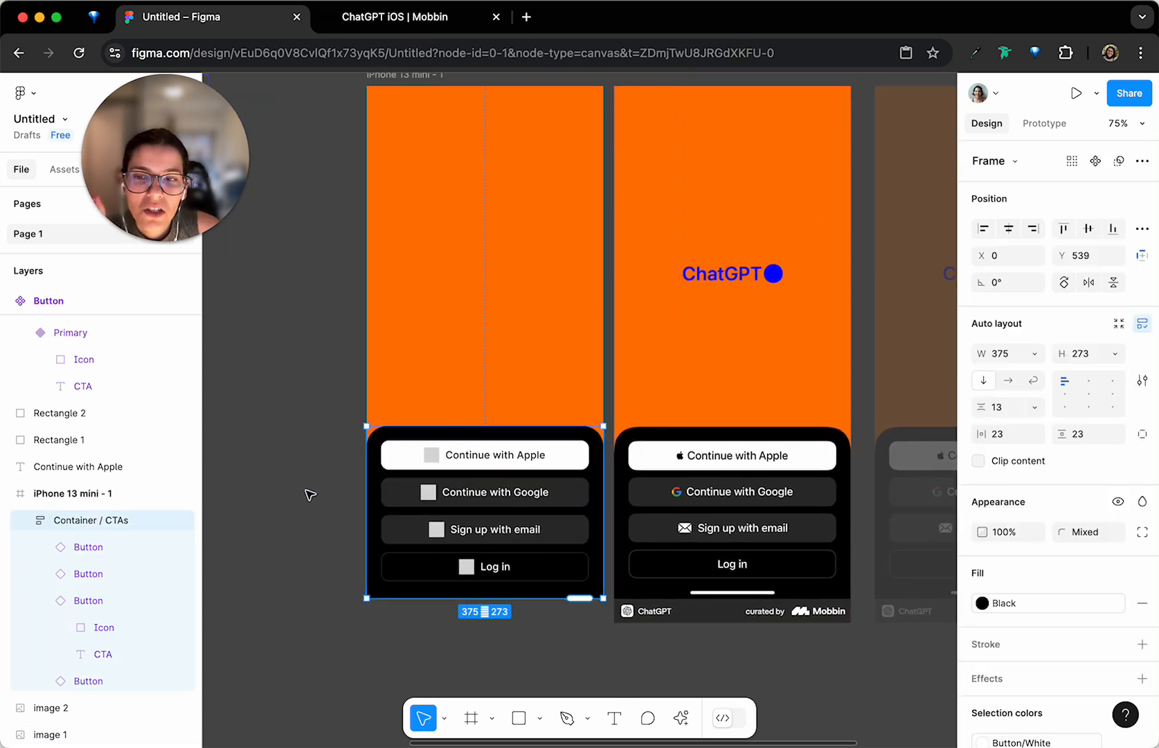
pyautogui.scroll(3, 321, 471)
pyautogui.scroll(-2, 714, 357)
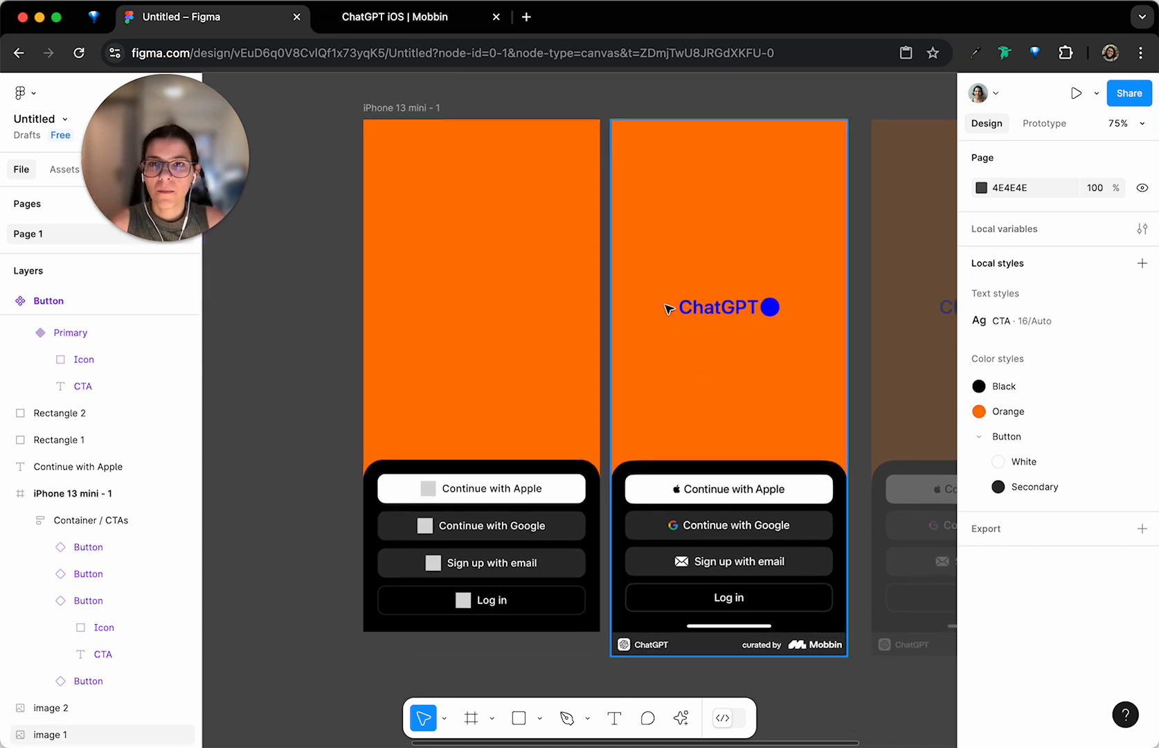
pyautogui.click(499, 562)
pyautogui.scroll(3, 499, 564)
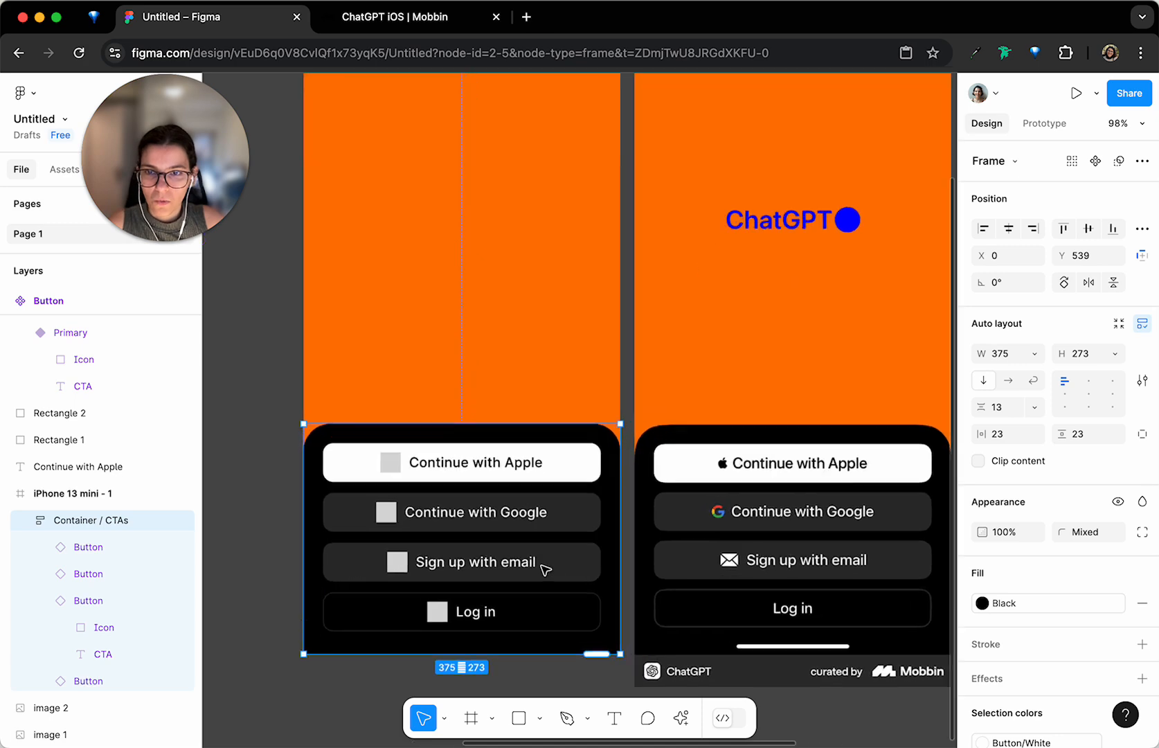
pyautogui.click(629, 378)
pyautogui.scroll(1, 630, 377)
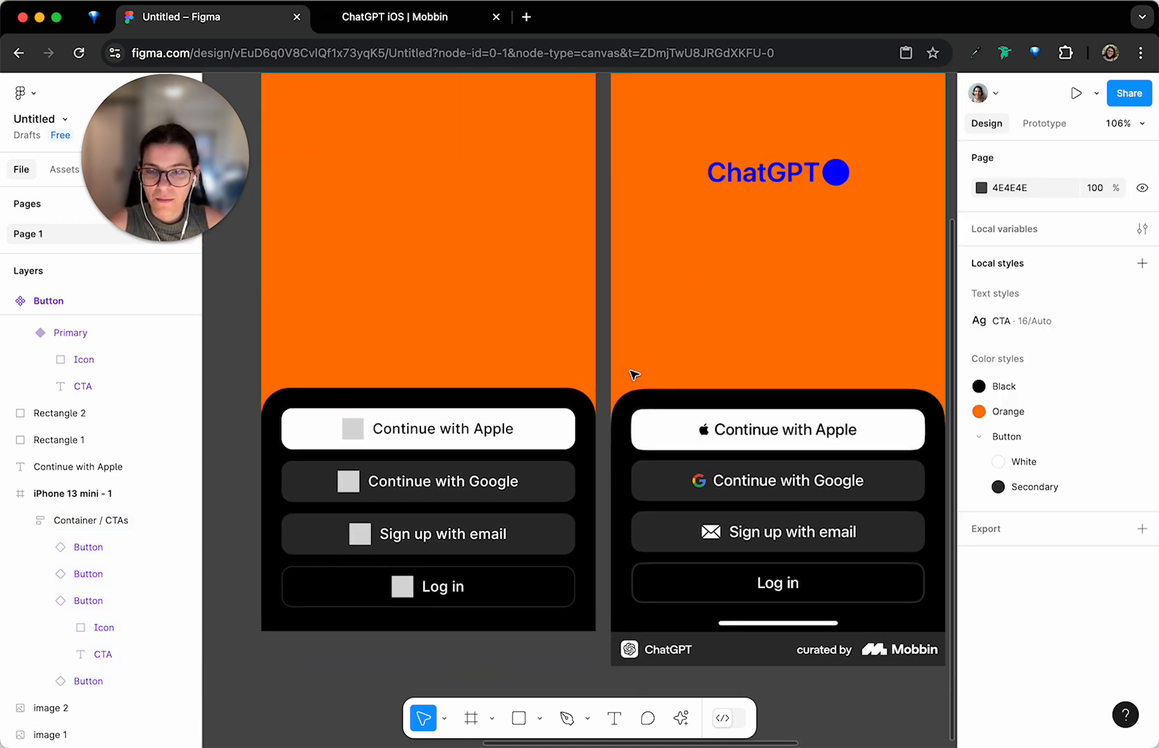
# Draw a measuring rectangle about 22 × 94 across the reference panel's side margin and widen it to 23 to meet the button edge
pyautogui.press('r')
pyautogui.scroll(5, 614, 458)
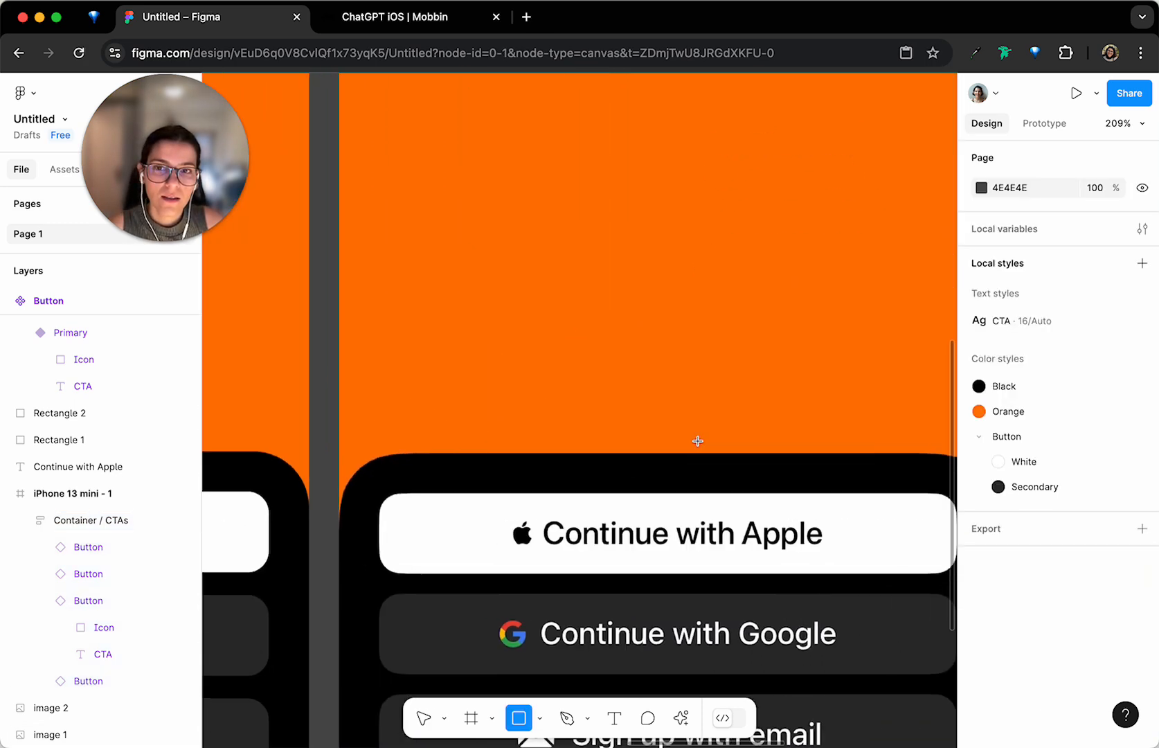
pyautogui.scroll(-5, 698, 441)
pyautogui.scroll(2, 611, 183)
pyautogui.scroll(-5, 607, 291)
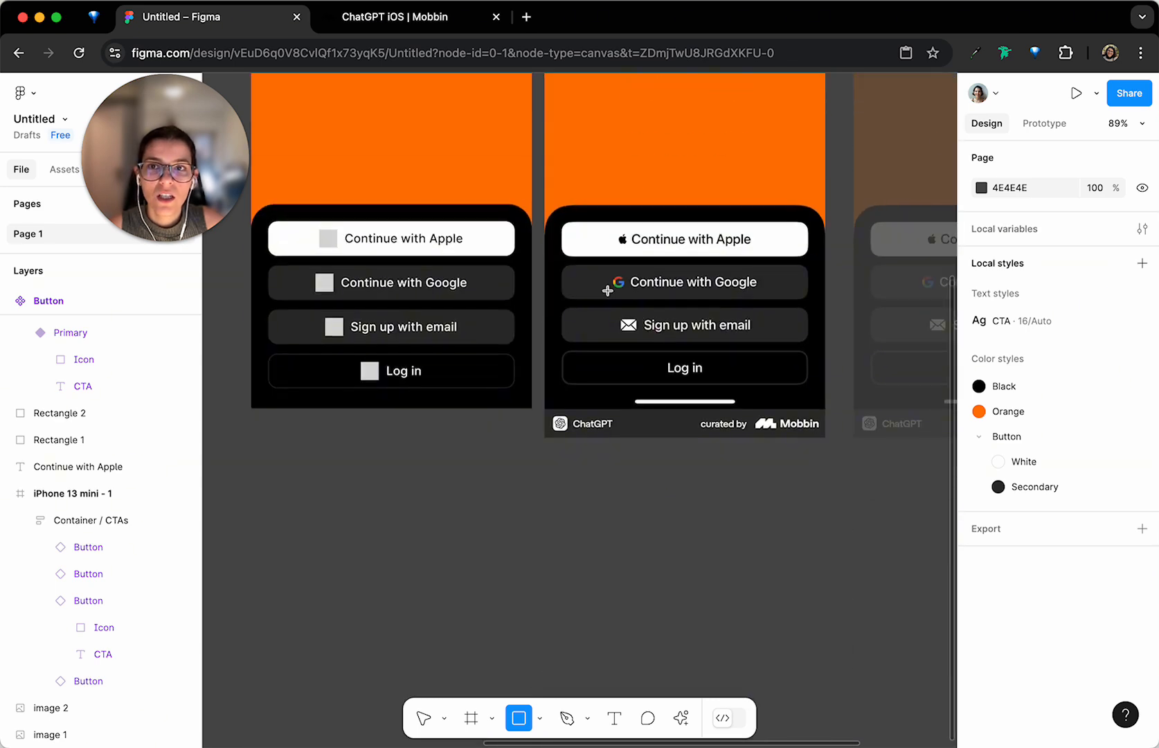
pyautogui.scroll(5, 607, 290)
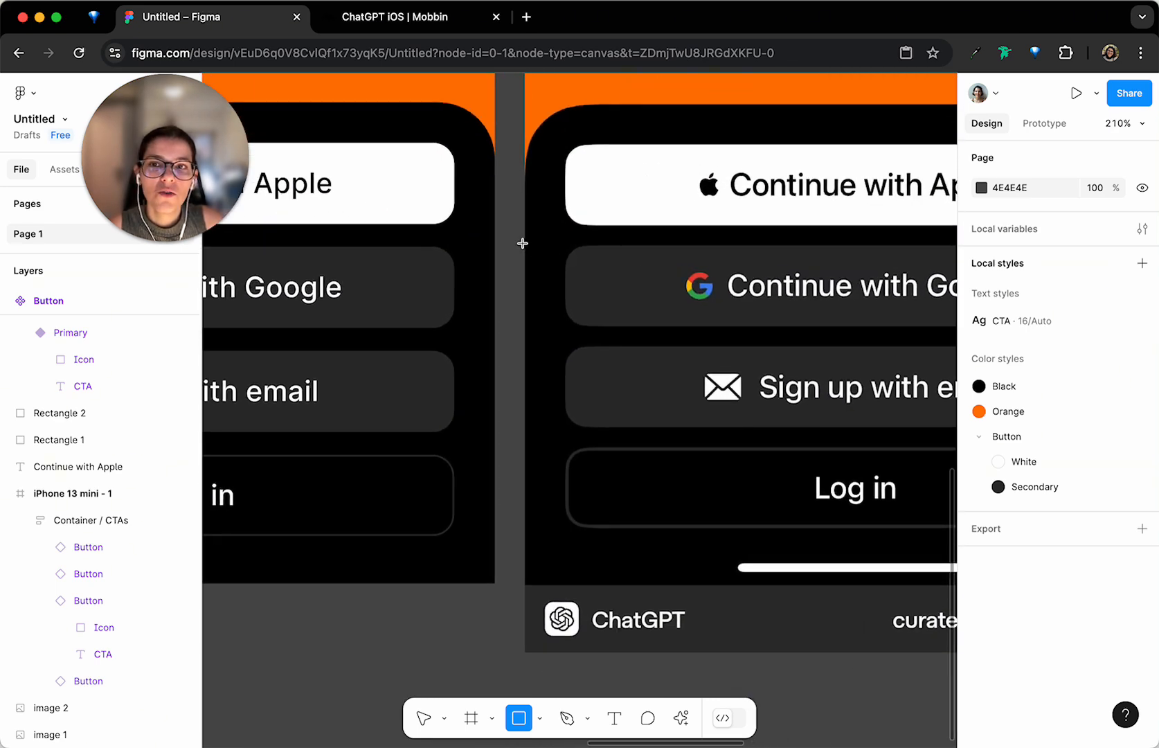
pyautogui.moveTo(525, 238); pyautogui.dragTo(563, 403)
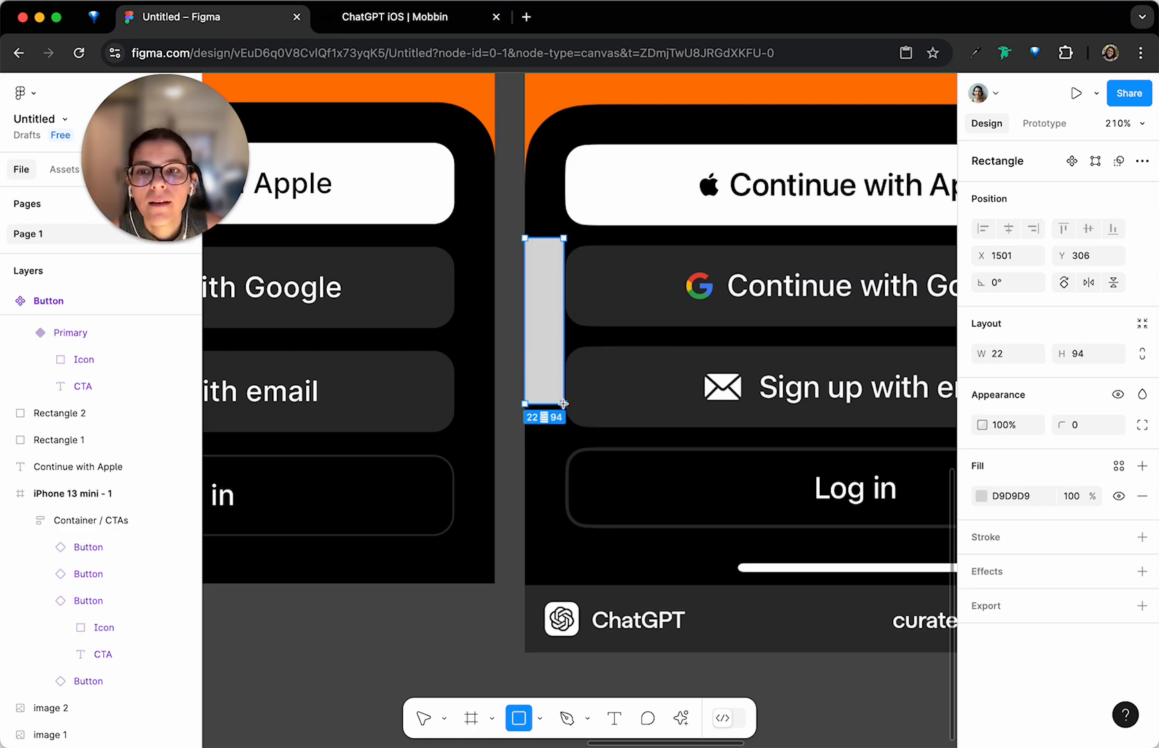
pyautogui.scroll(5, 562, 267)
pyautogui.moveTo(575, 264); pyautogui.dragTo(577, 260)
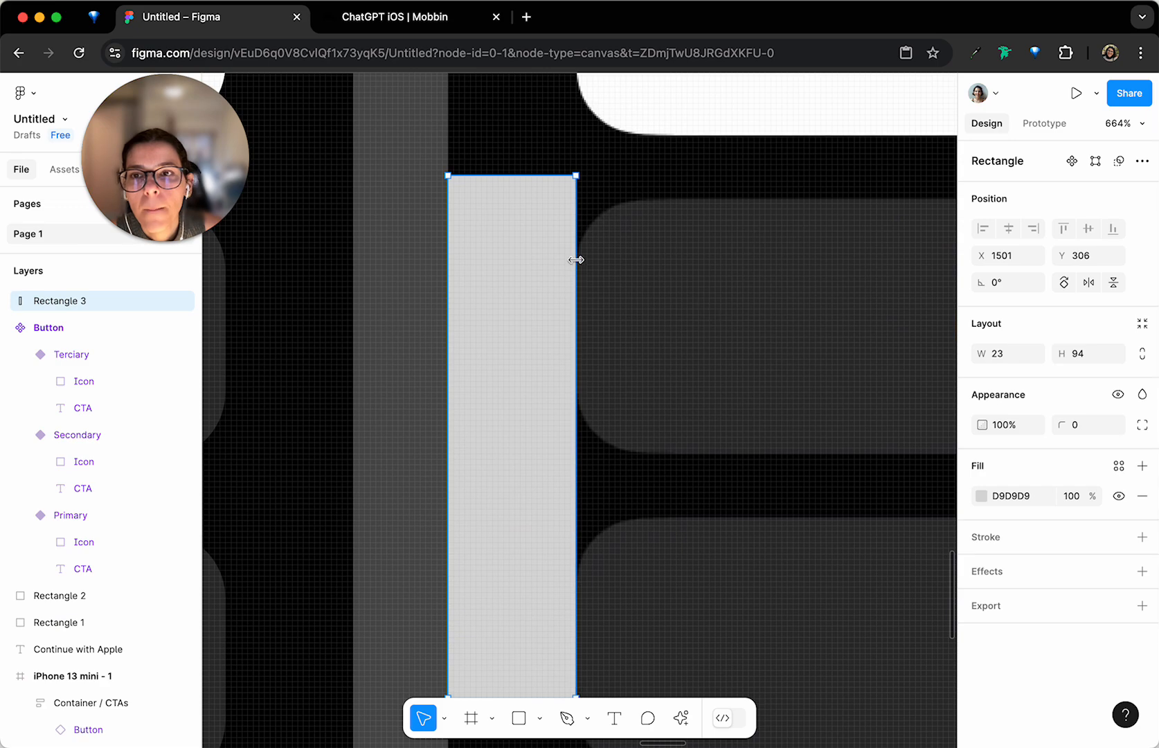
# Compare the container's horizontal padding with the measuring rectangle's width, and delete the rectangle
pyautogui.scroll(-10, 574, 261)
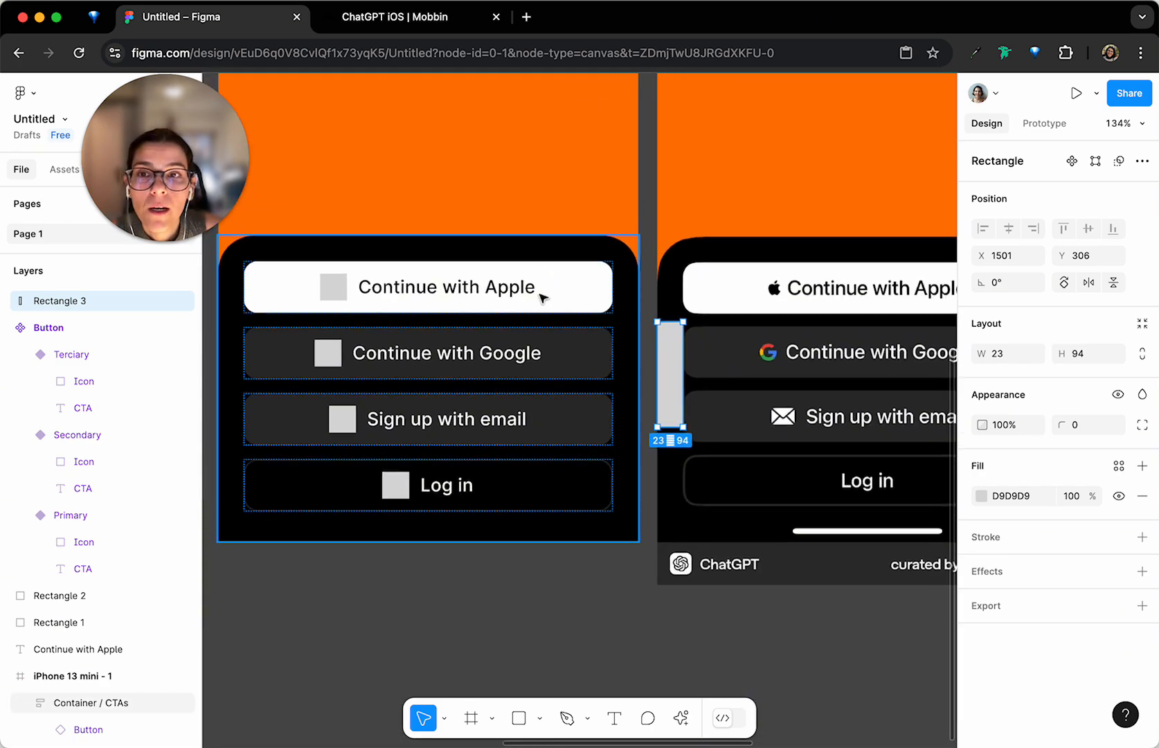
pyautogui.click(541, 263)
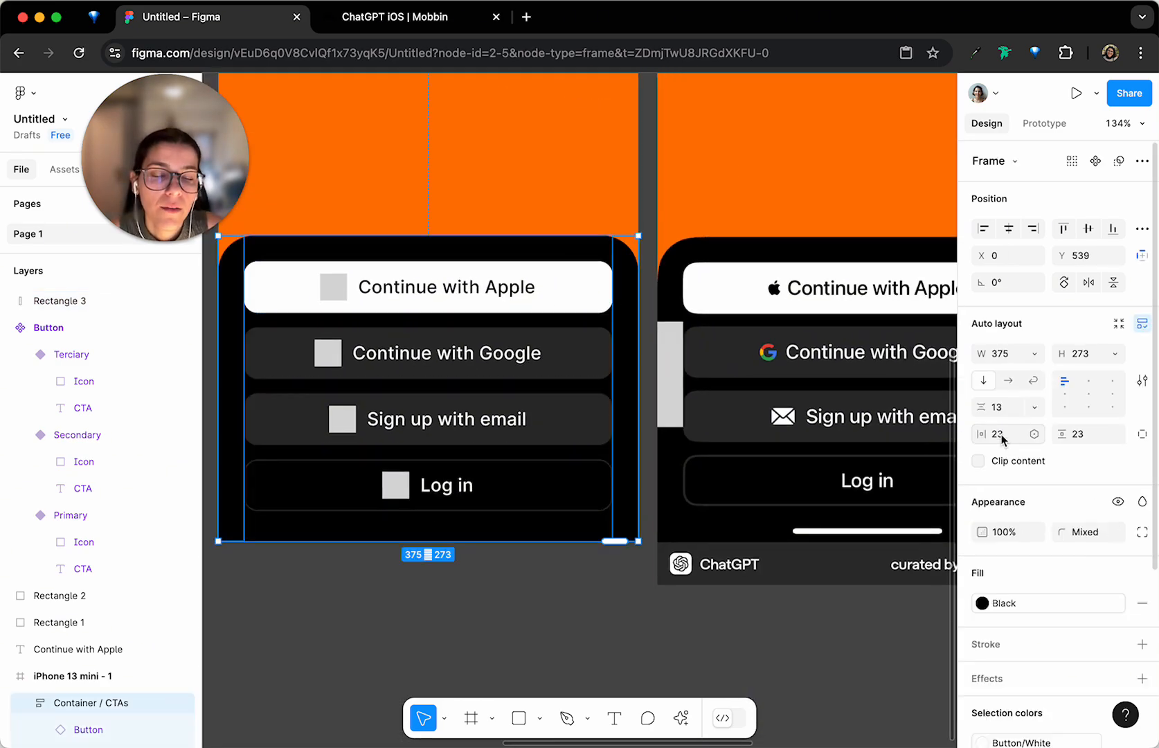
pyautogui.click(674, 381)
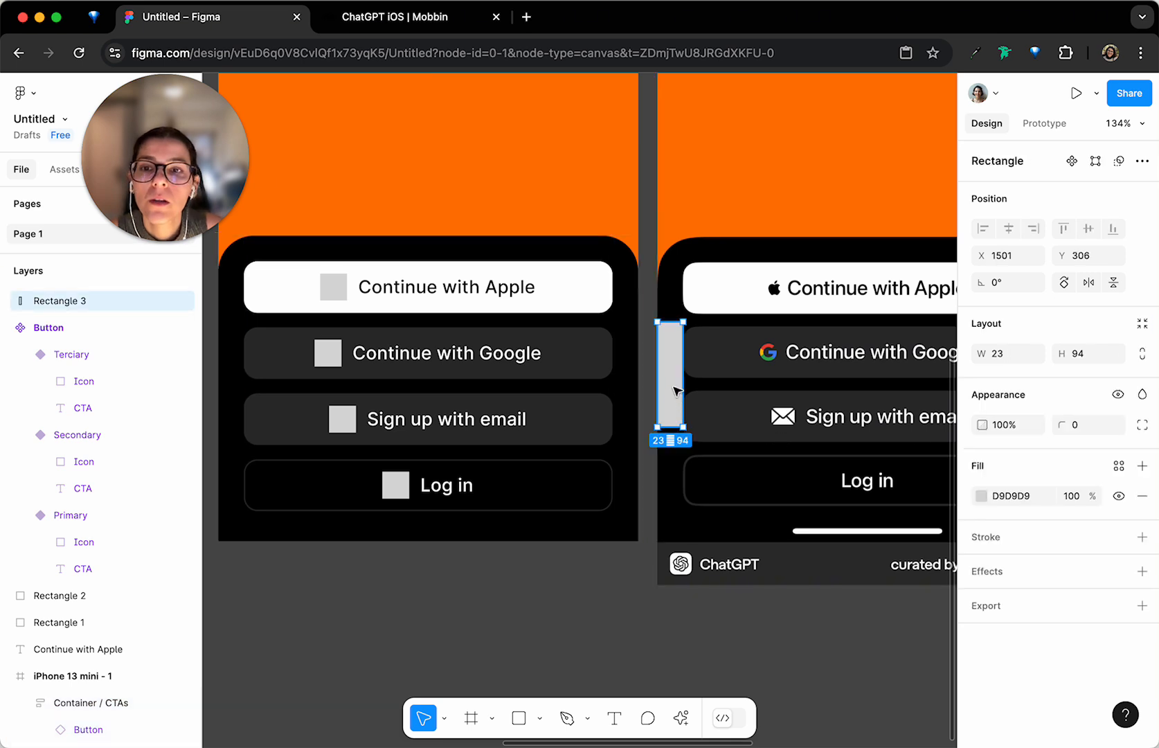
pyautogui.press('Delete')
# Draw a measuring rectangle about 110 × 32 covering the gap below the reference screen's Log in button
pyautogui.press('r')
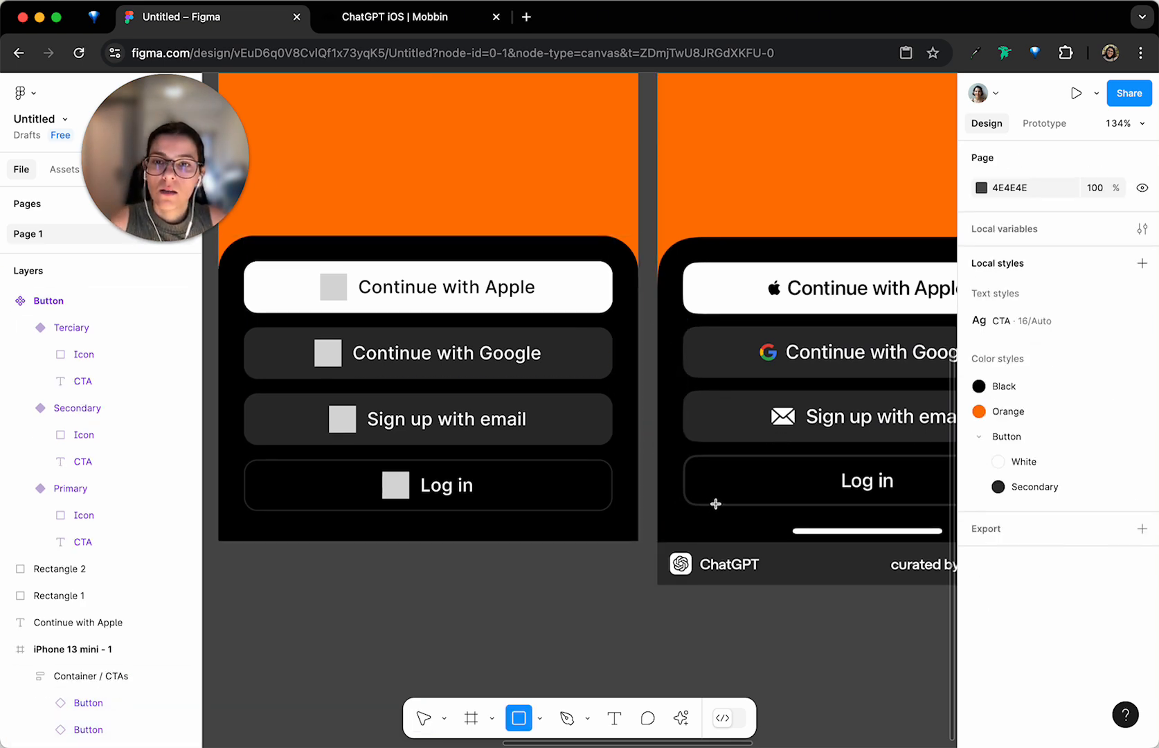
pyautogui.moveTo(696, 505); pyautogui.dragTo(819, 543)
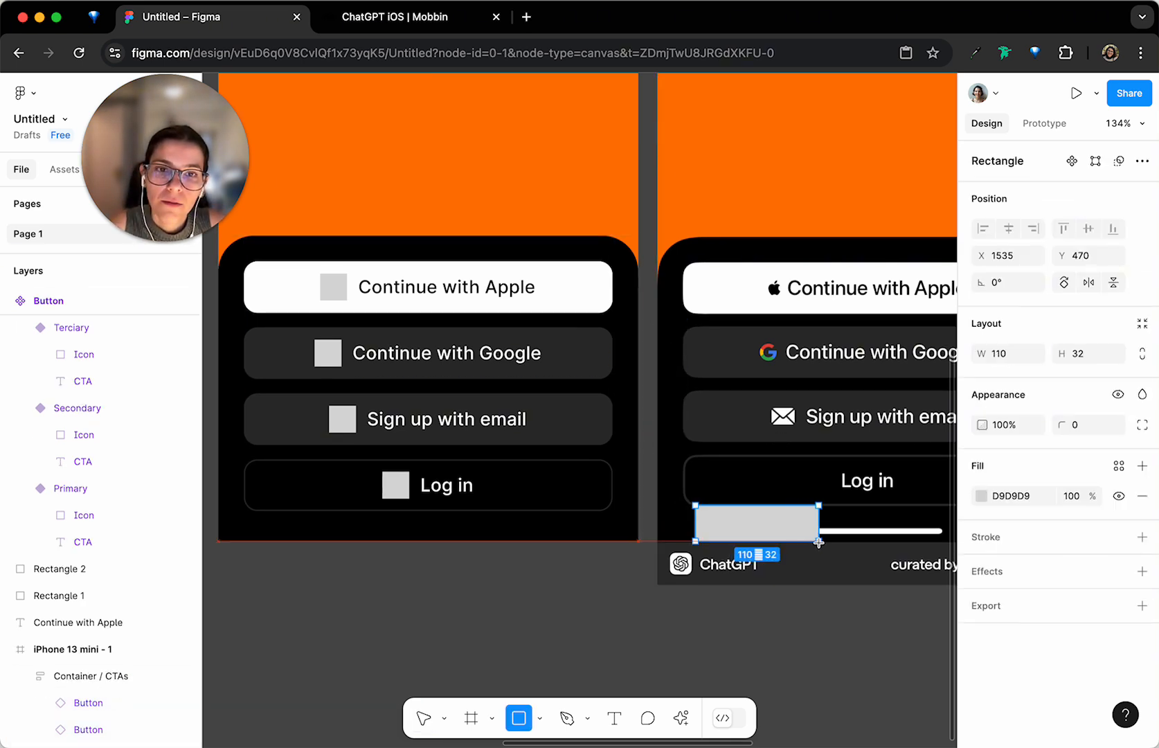
pyautogui.click(1080, 354)
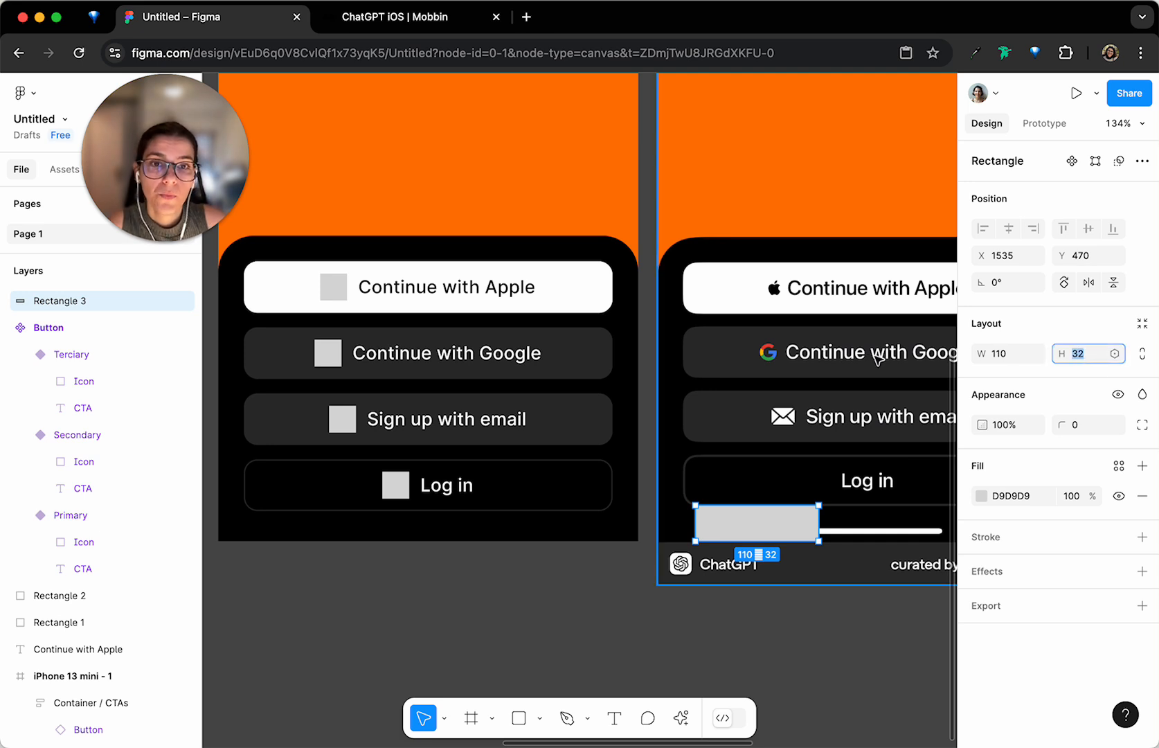
# Set the vertical padding of the Container / CTAs frame to 32
pyautogui.click(528, 533)
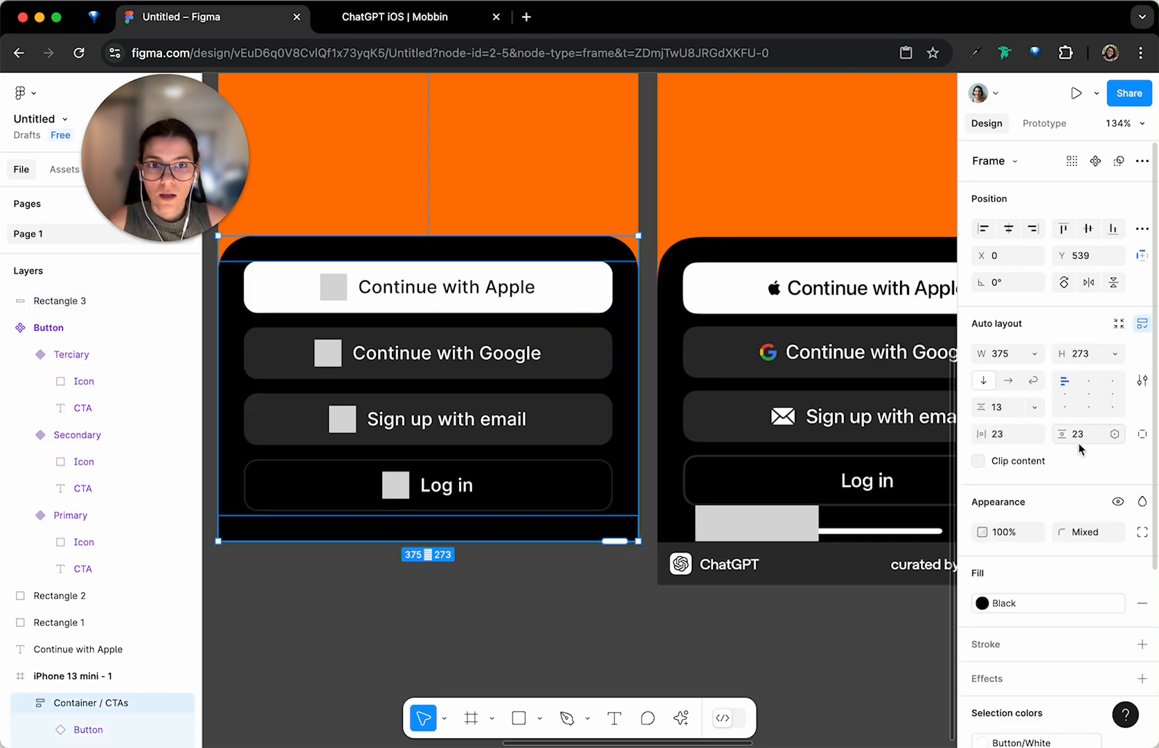
pyautogui.click(1089, 436)
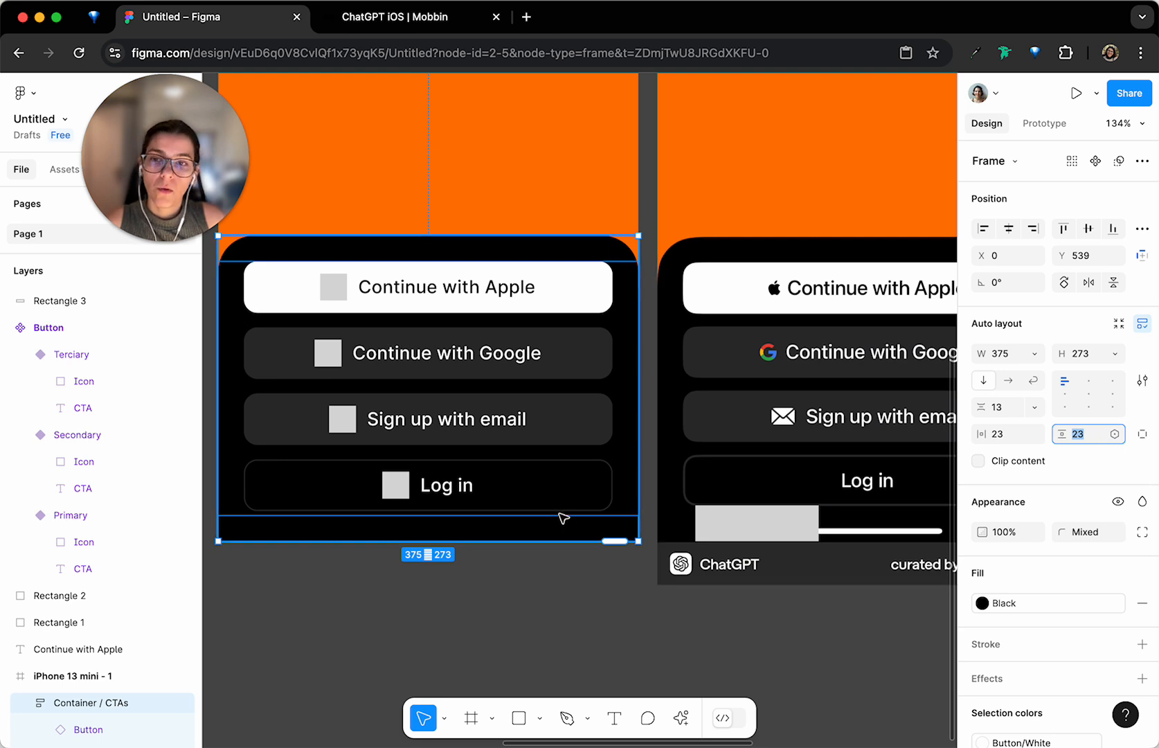
pyautogui.click(563, 492)
pyautogui.click(557, 525)
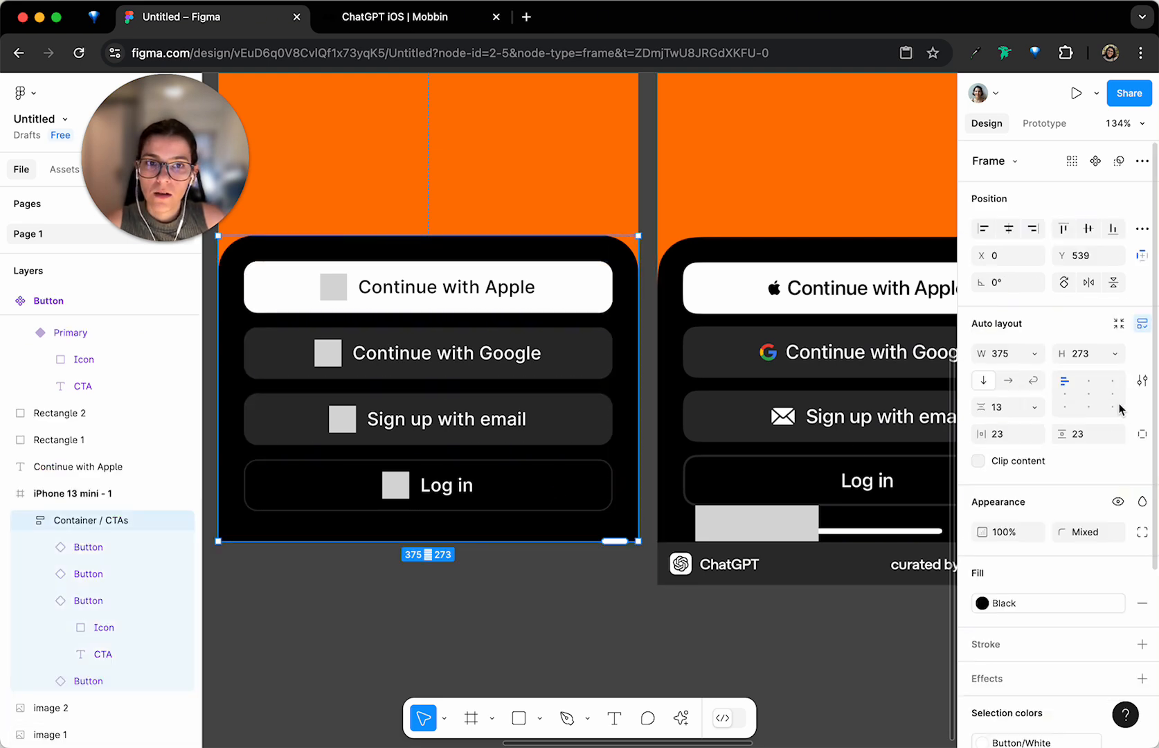
pyautogui.click(1088, 444)
pyautogui.write('32')
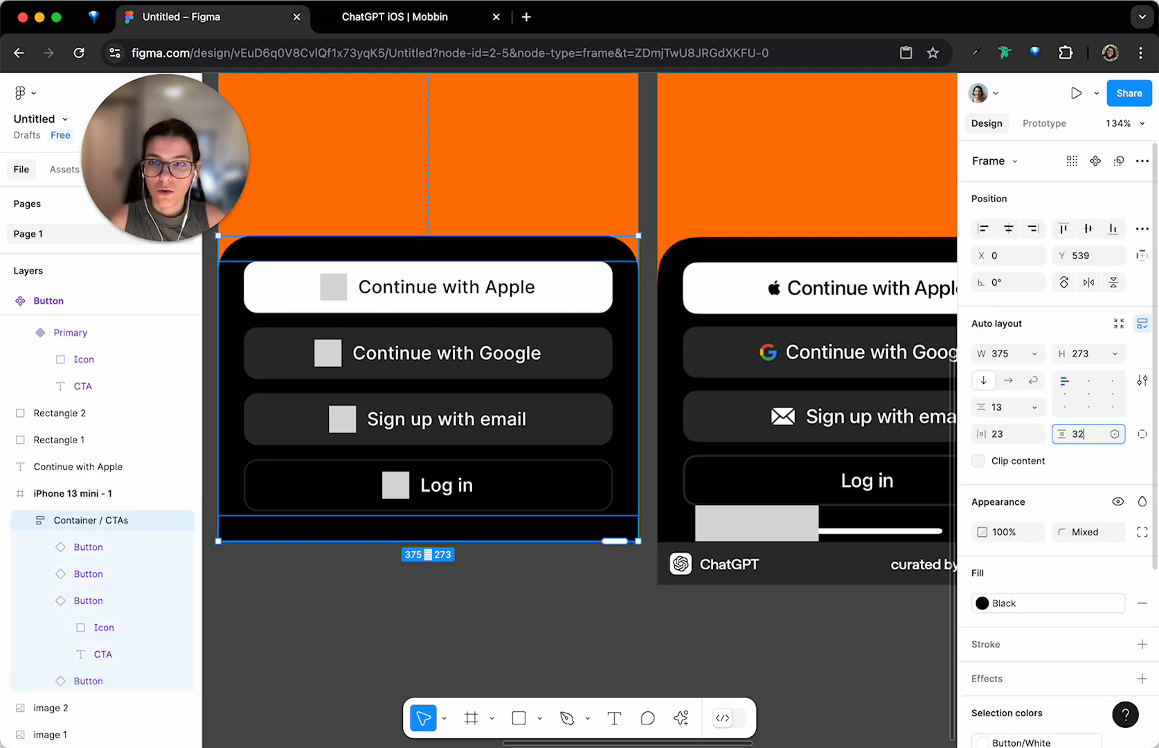
pyautogui.press('Return')
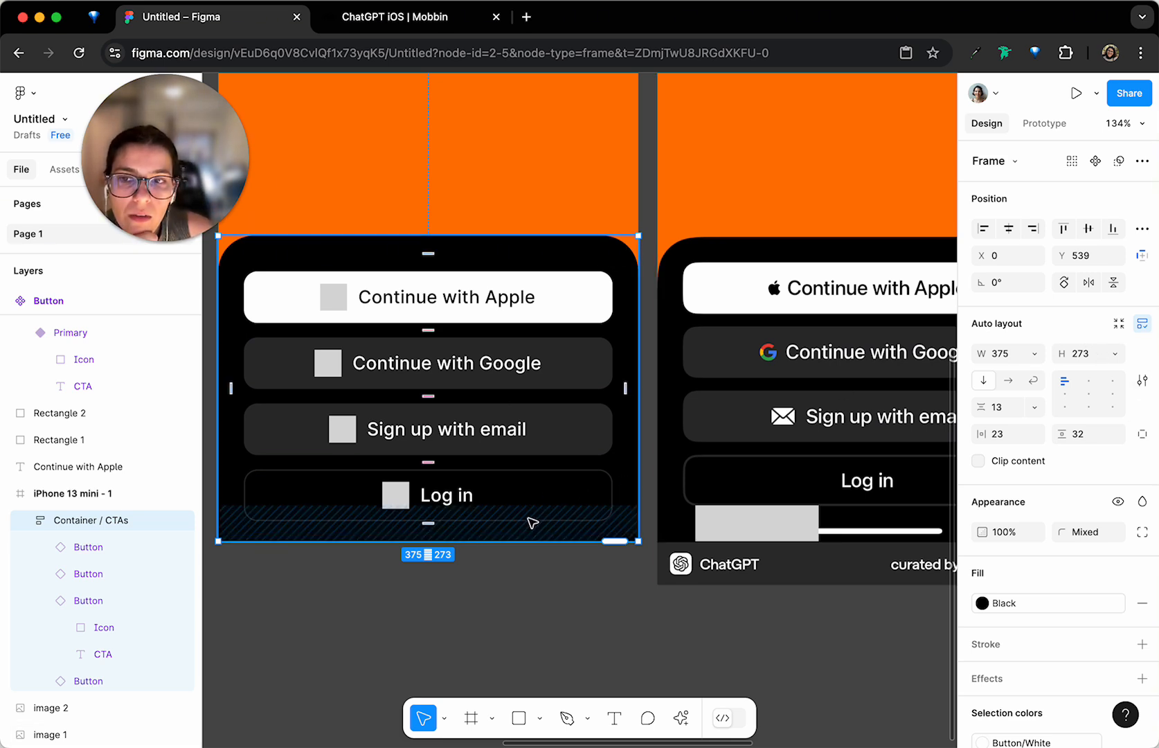
# Make the Container / CTAs frame's height hug its contents and align it to the bottom of the iPhone frame
pyautogui.click(1116, 355)
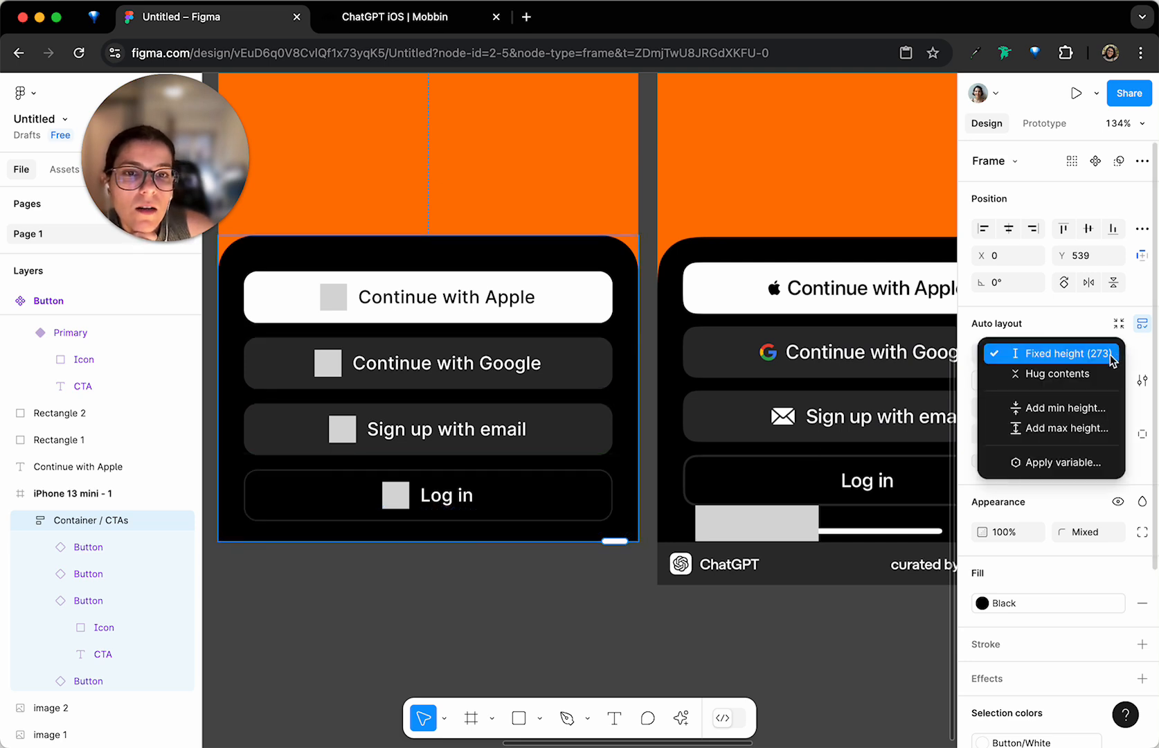
pyautogui.click(1026, 372)
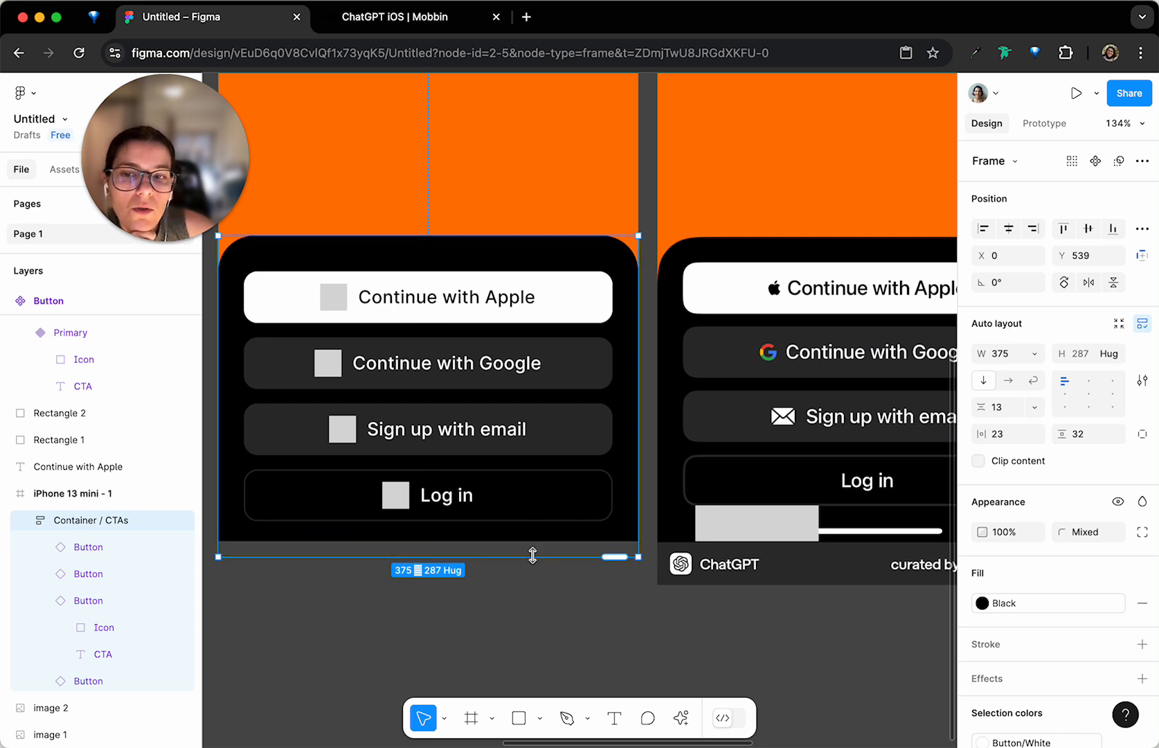
pyautogui.click(1111, 230)
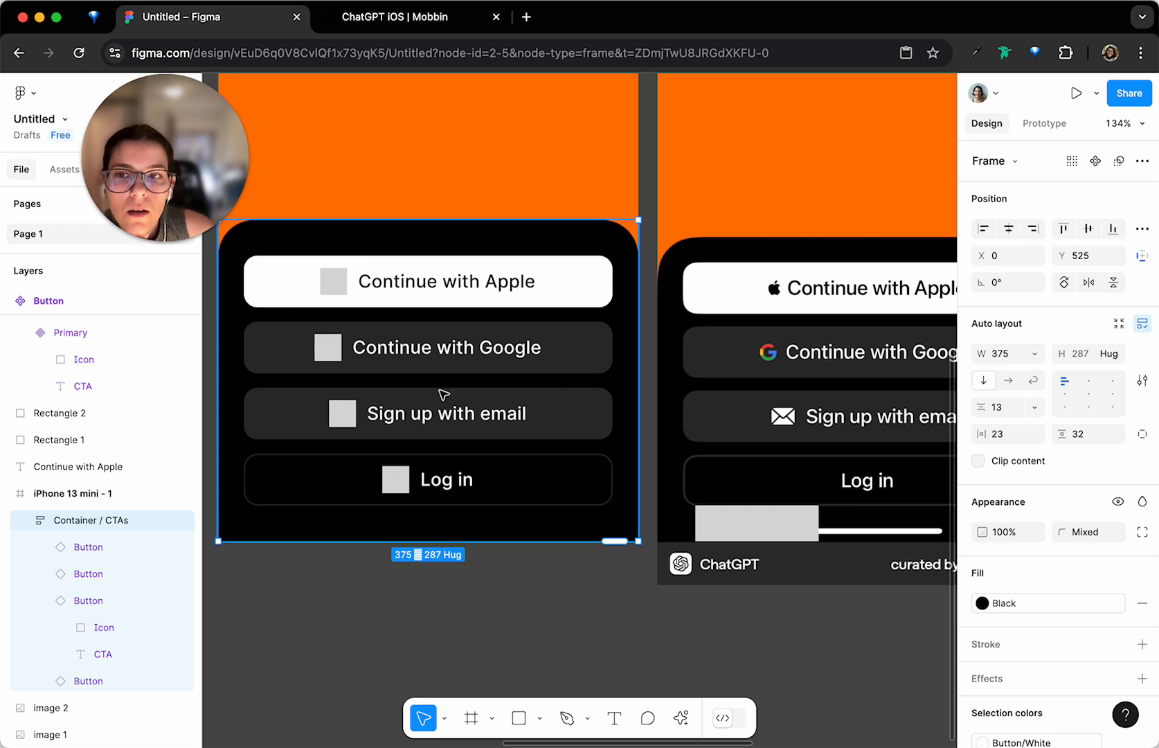
# Delete the measuring rectangle below the reference screen's Log in button
pyautogui.hscroll(3, 589, 416)
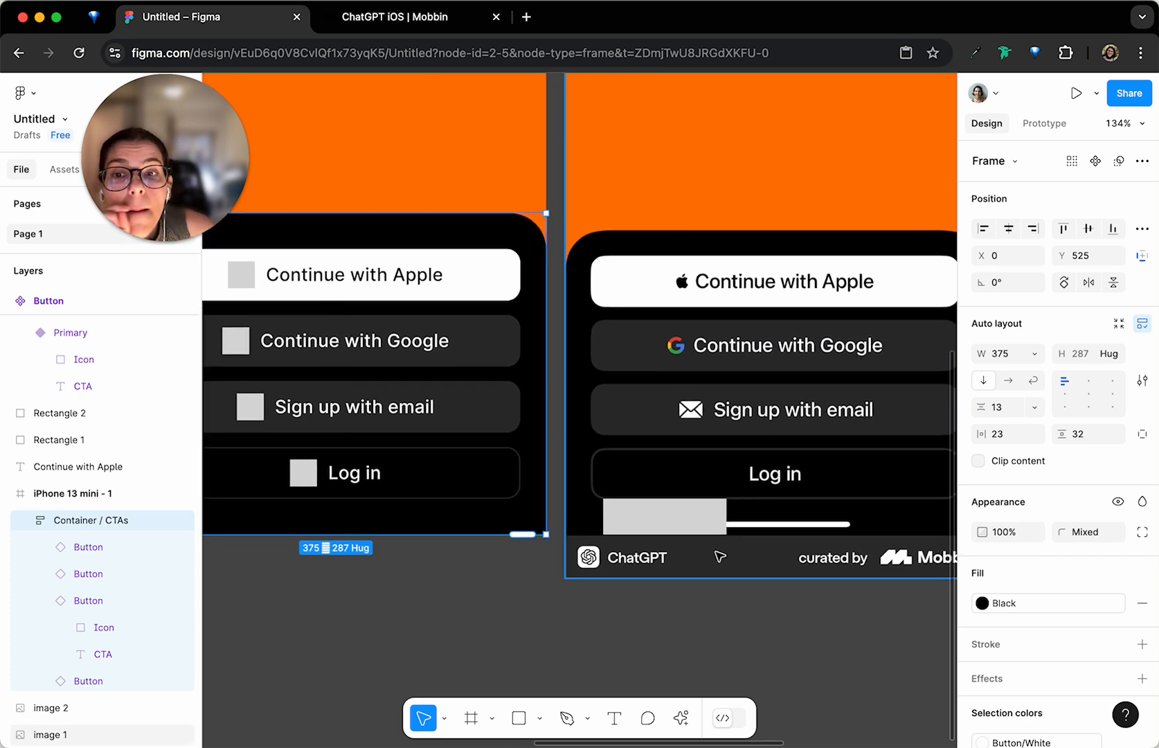
pyautogui.click(698, 529)
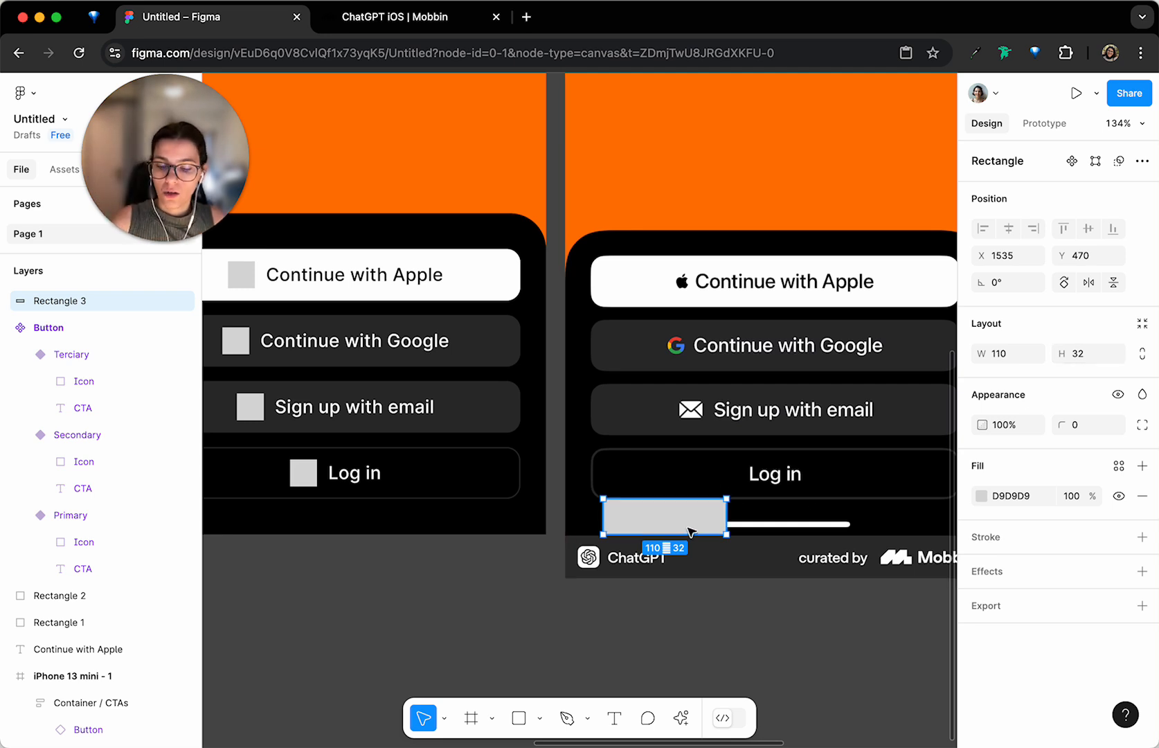
pyautogui.press('Delete')
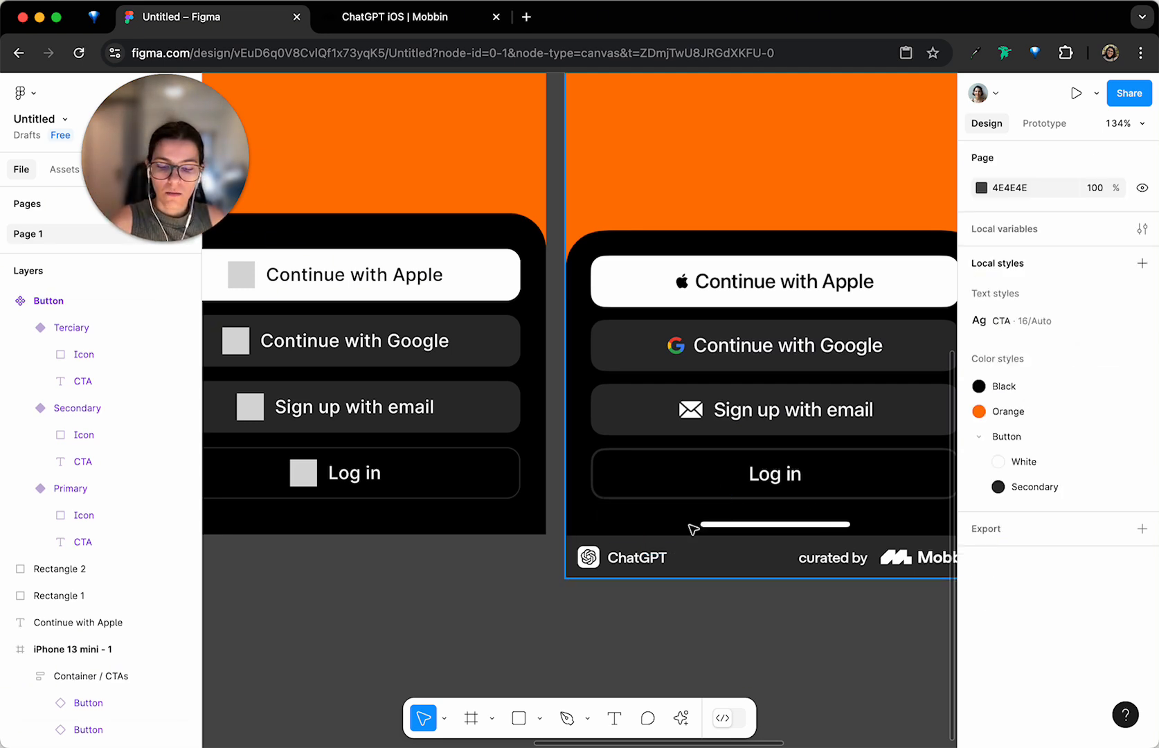
# Draw a measuring rectangle about 101 × 23 covering the gap above the reference screen's Continue with Apple button
pyautogui.press('r')
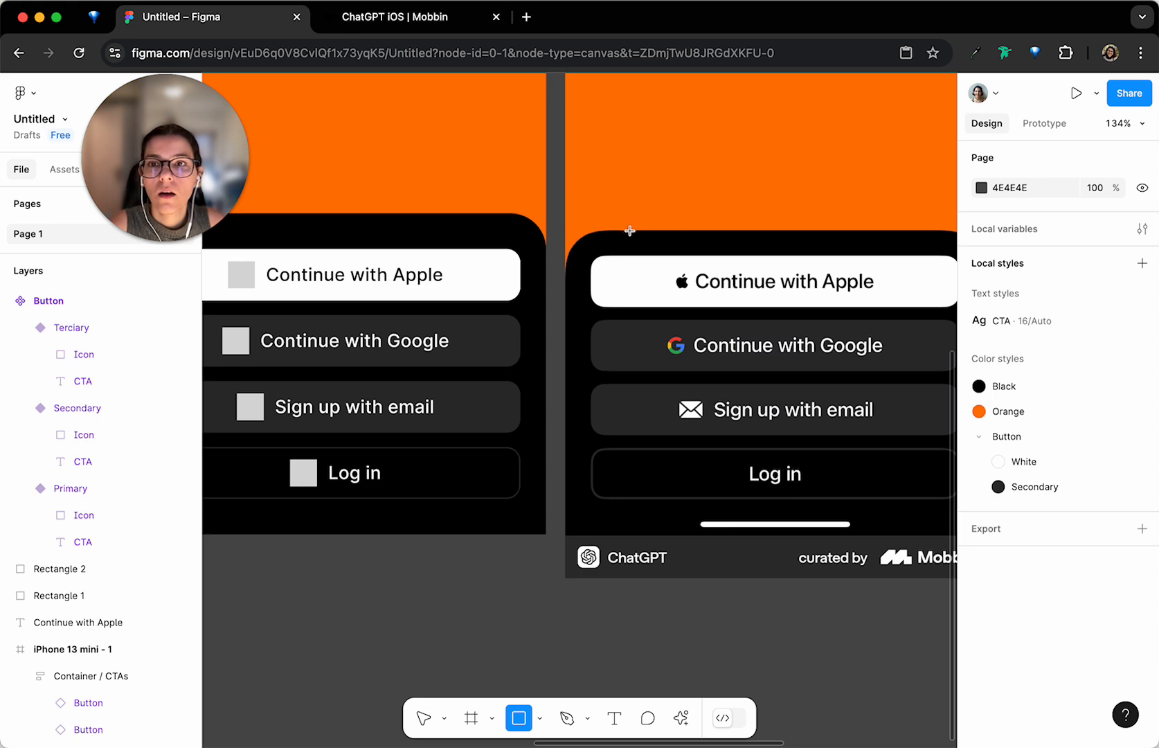
pyautogui.moveTo(629, 230)
pyautogui.mouseDown()
pyautogui.moveTo(741, 253)
pyautogui.moveTo(724, 267)
pyautogui.mouseUp()
pyautogui.scroll(10, 742, 253)
pyautogui.scroll(1, 742, 253)
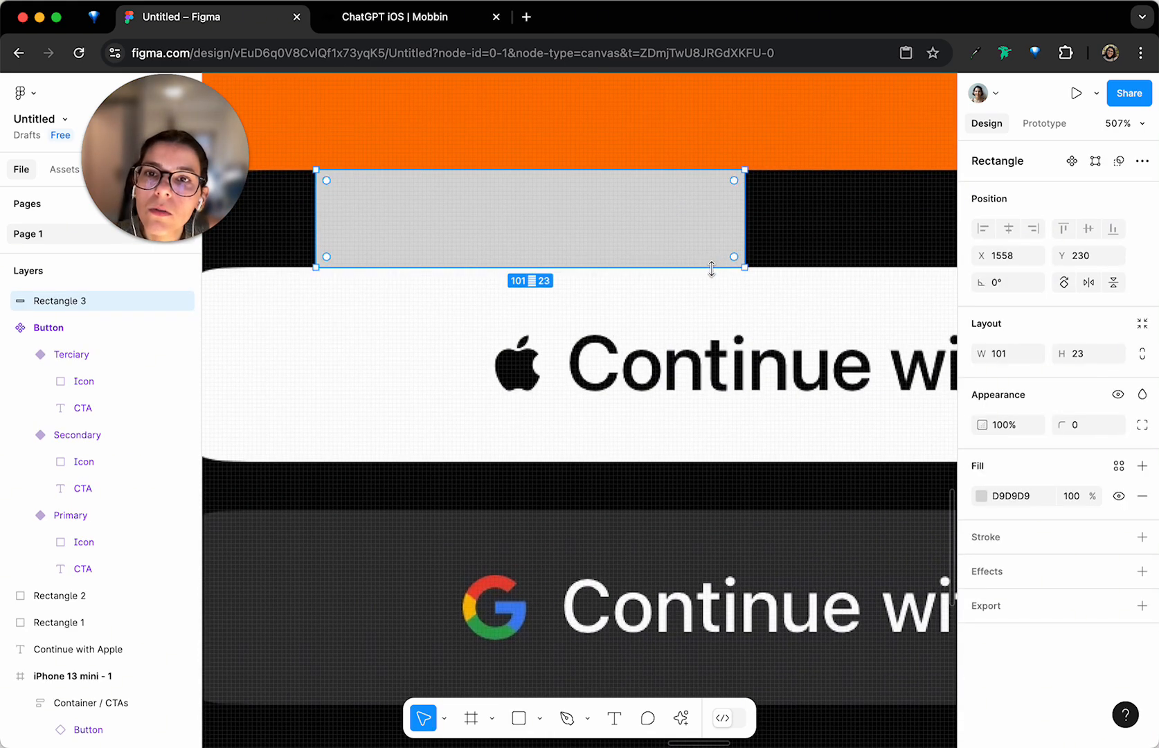
pyautogui.scroll(-15, 712, 270)
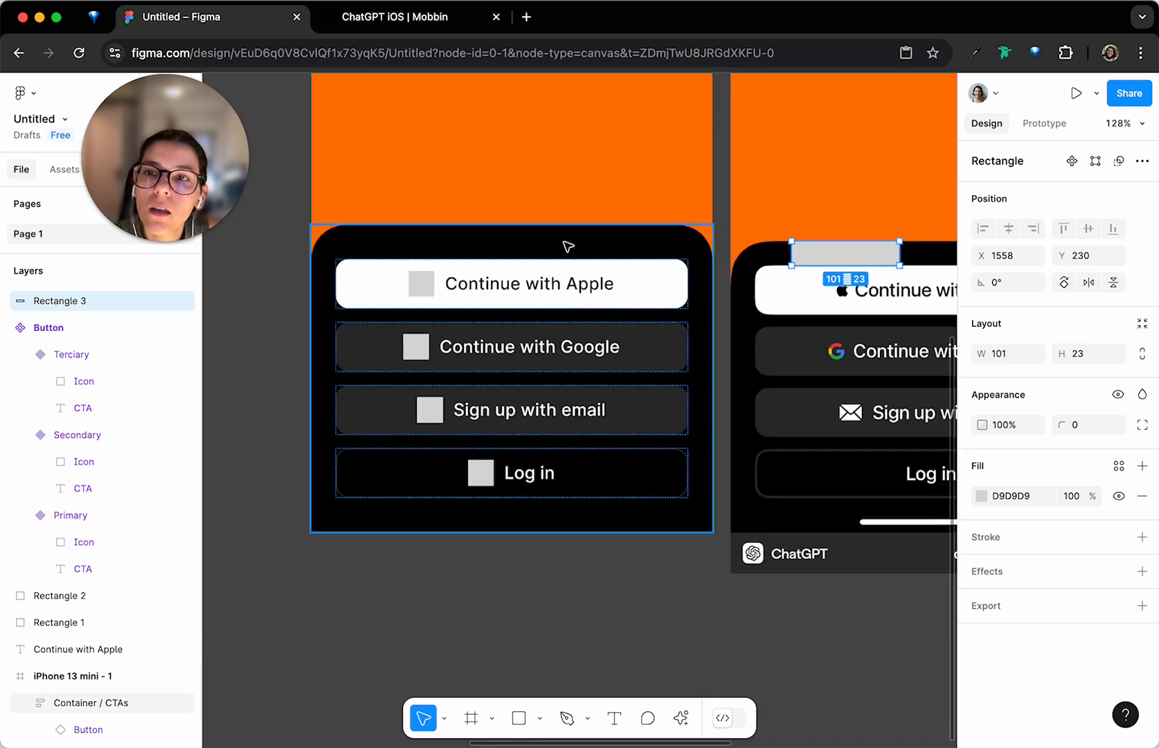
# Separate the Container / CTAs frame's padding into individual sides and set its top padding to 23
pyautogui.click(564, 246)
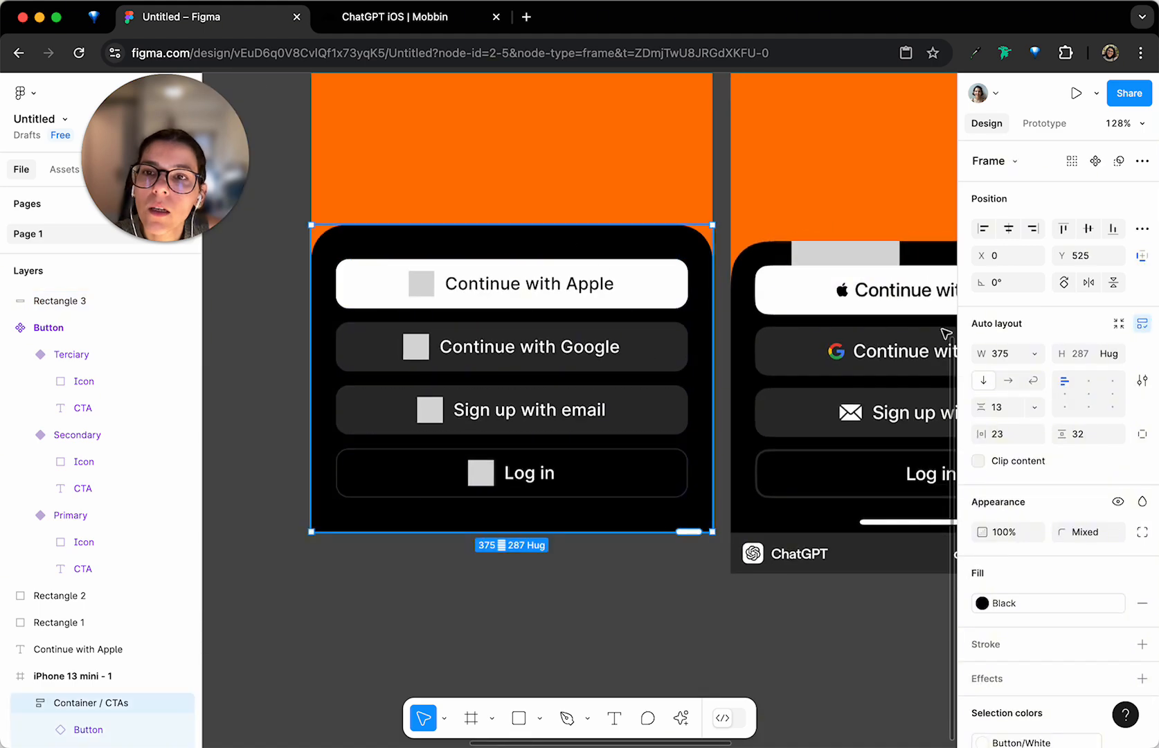
pyautogui.scroll(-4, 693, 400)
pyautogui.hscroll(2, 719, 415)
pyautogui.scroll(1, 744, 405)
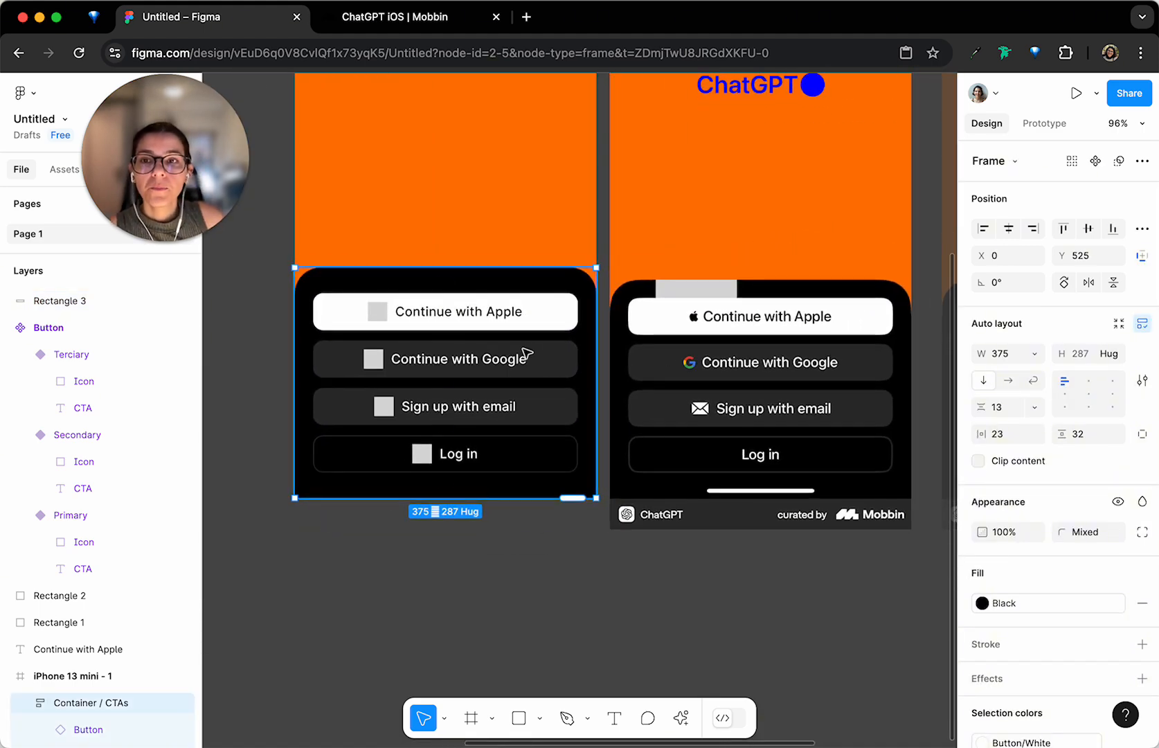
pyautogui.click(1144, 437)
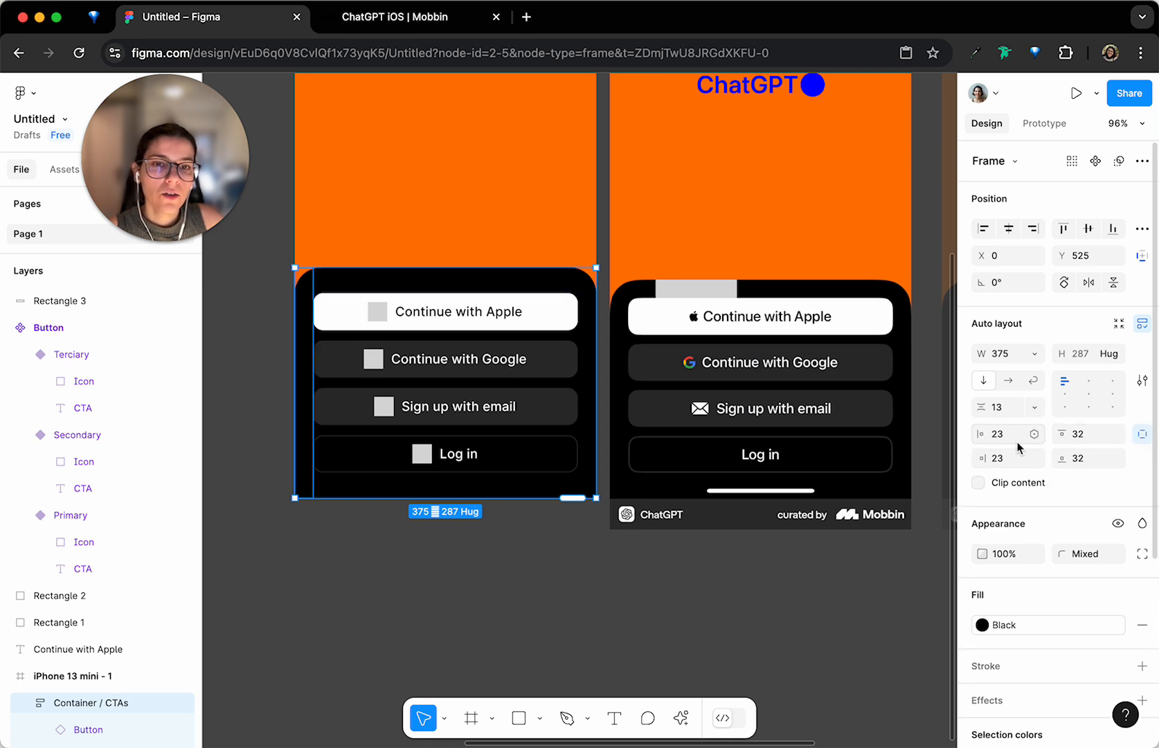
pyautogui.click(1079, 434)
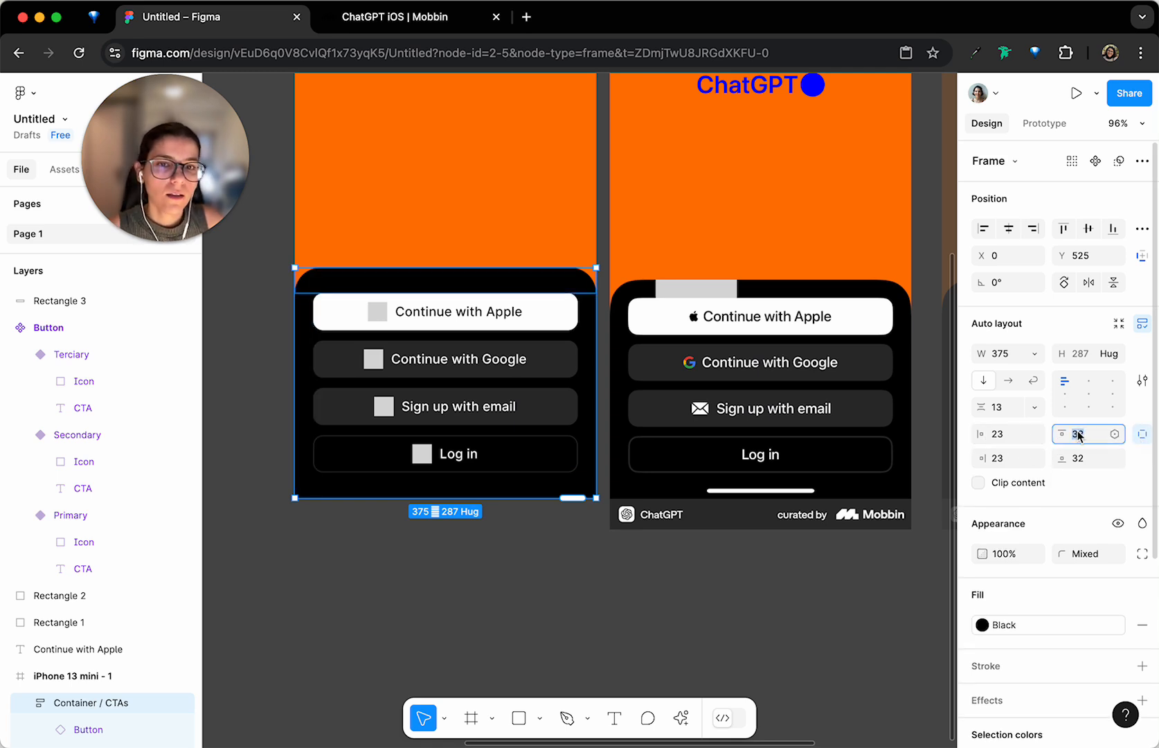
pyautogui.write('23')
pyautogui.press('Return')
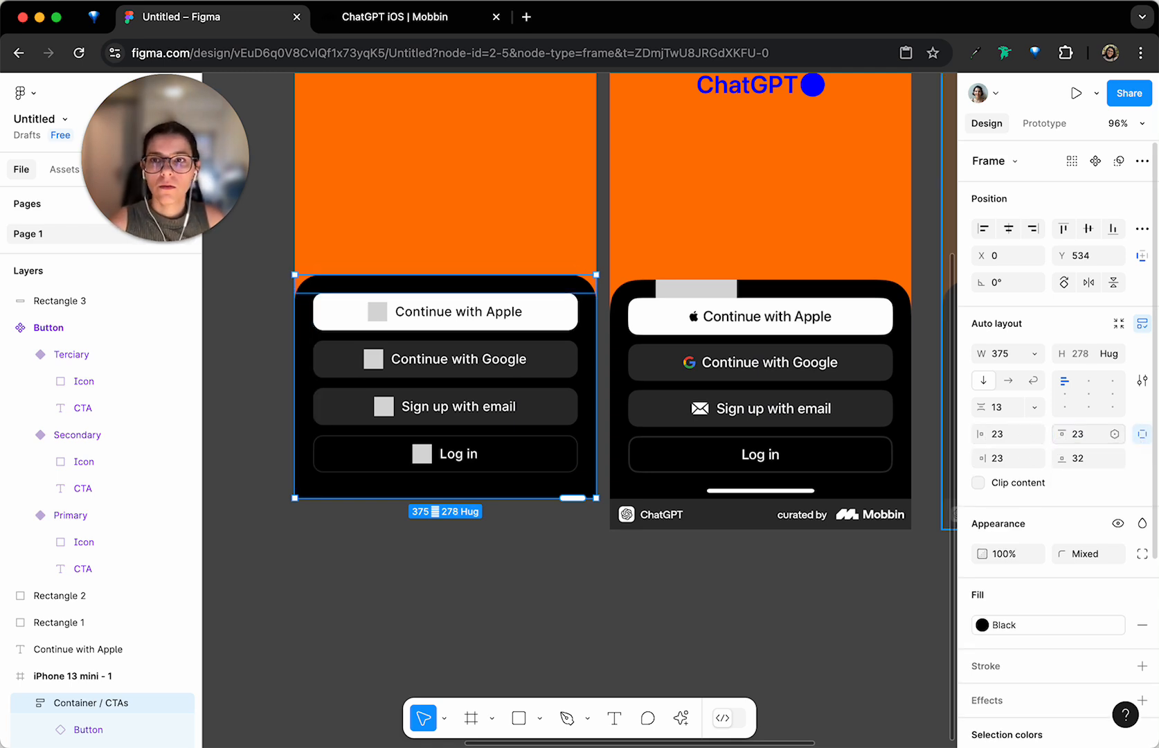
# Compare the container's top and bottom padding with the reference screen, including the space around the home indicator
pyautogui.click(624, 603)
pyautogui.scroll(3, 628, 602)
pyautogui.hscroll(-2, 629, 602)
pyautogui.scroll(3, 492, 407)
pyautogui.click(505, 422)
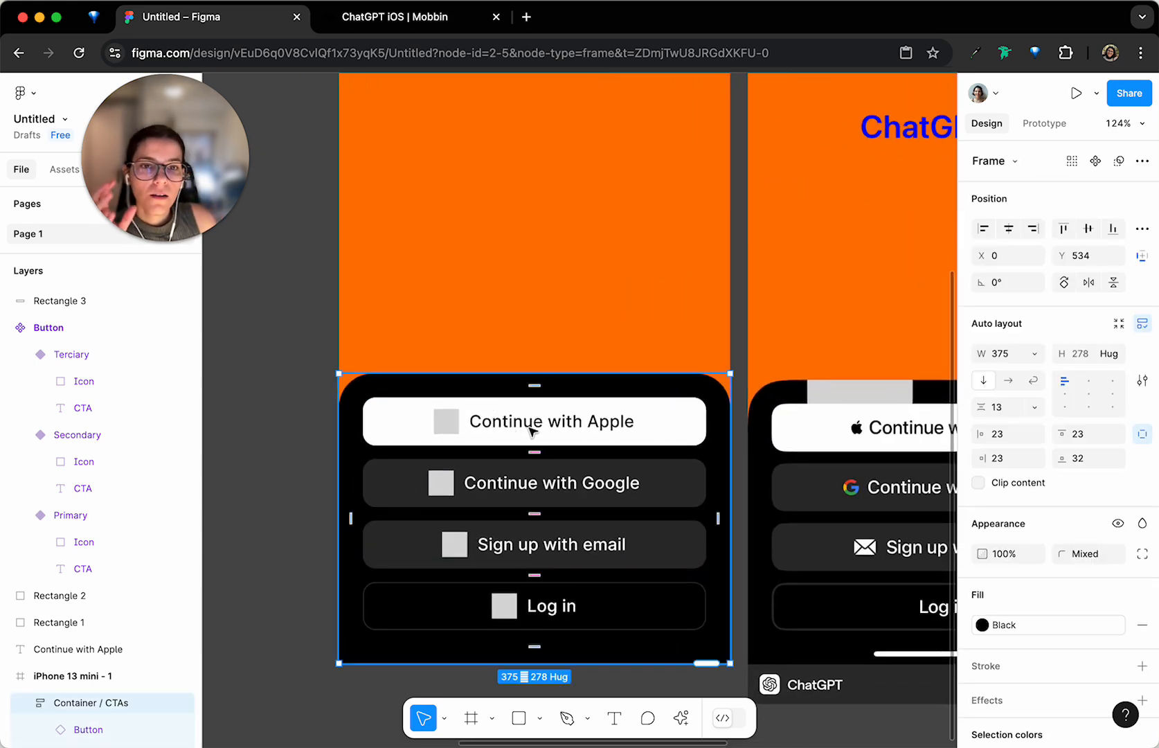
pyautogui.scroll(-2, 534, 427)
pyautogui.hscroll(-2, 533, 428)
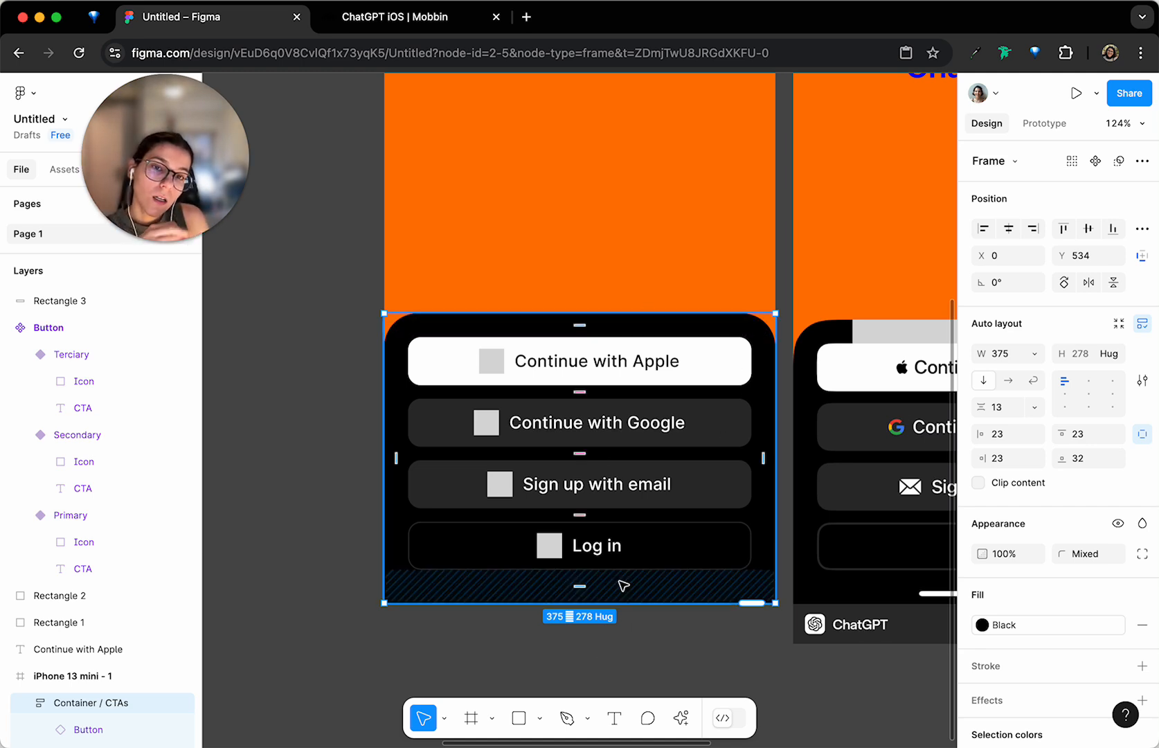
pyautogui.hscroll(5, 623, 586)
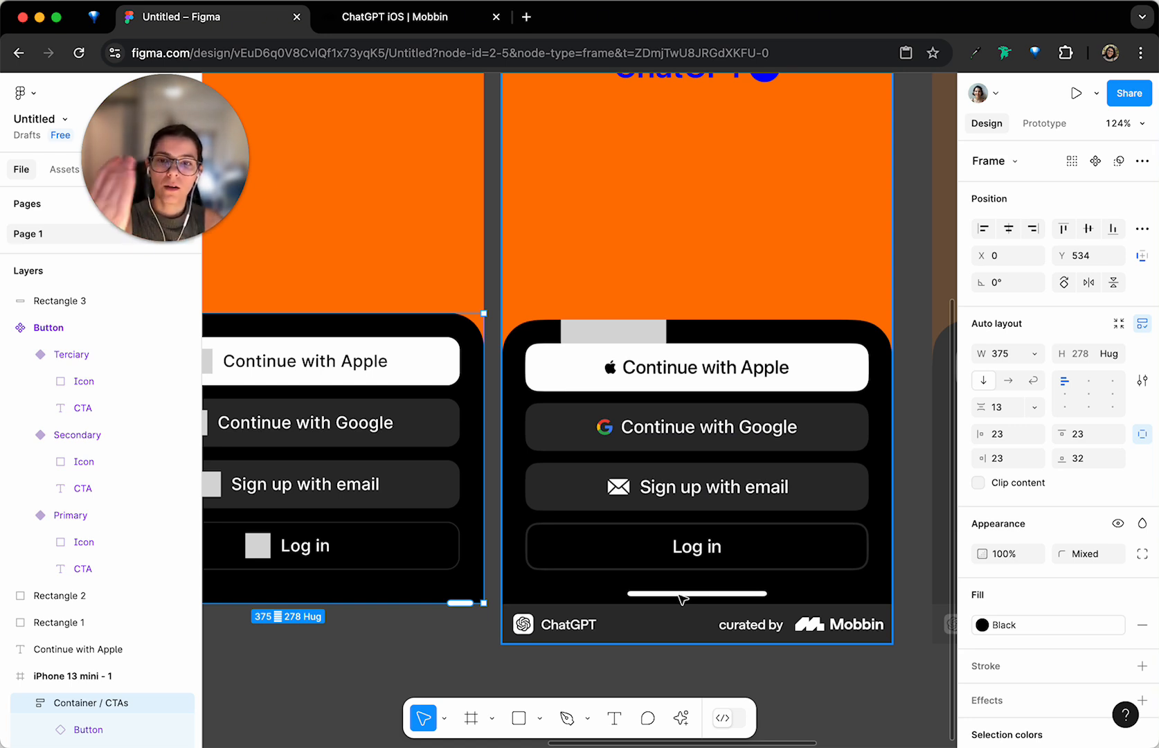
pyautogui.scroll(-1, 669, 601)
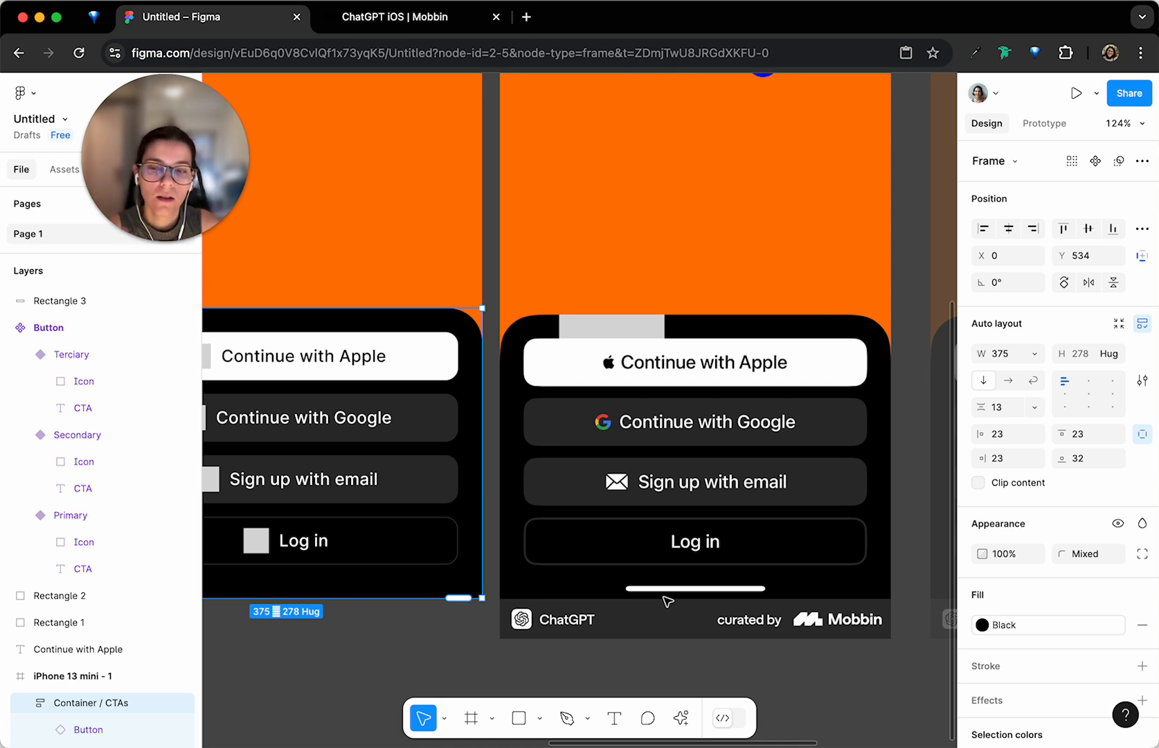
pyautogui.hscroll(-8, 277, 445)
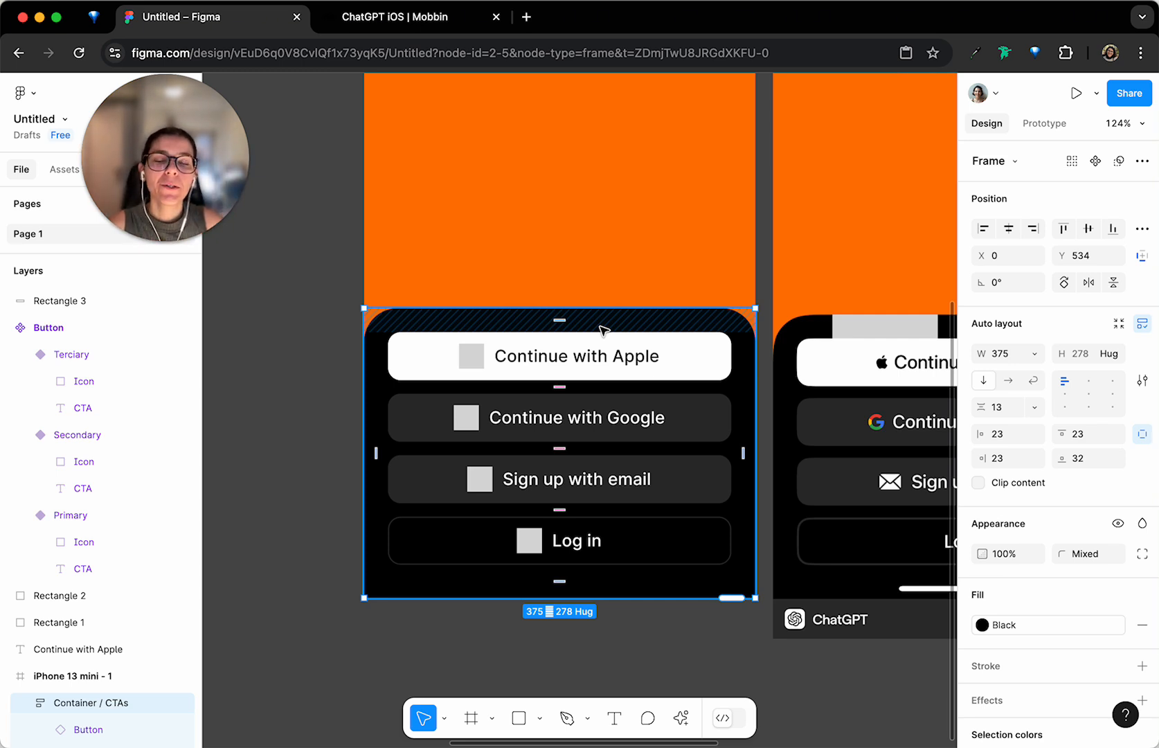
pyautogui.hscroll(10, 601, 329)
pyautogui.hscroll(-7, 613, 329)
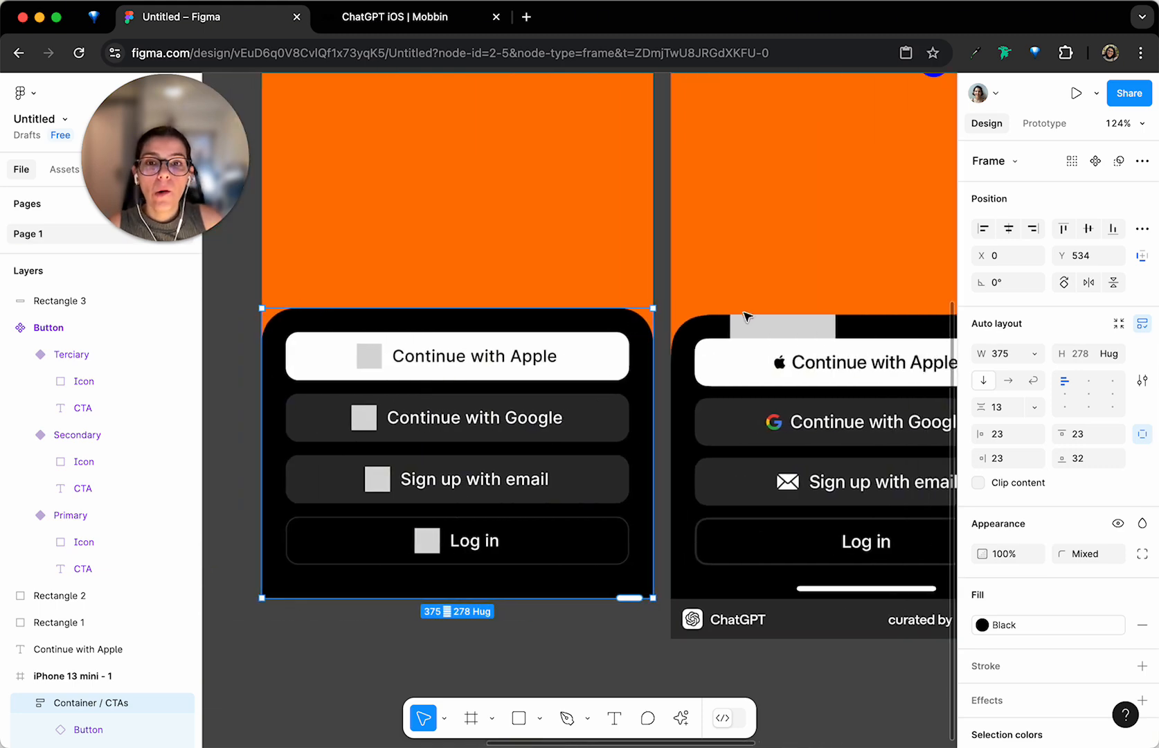
# Delete the top-gap measuring rectangle and draw one about 39 × 11 between the reference's Apple and Google buttons
pyautogui.hscroll(2, 747, 317)
pyautogui.click(776, 325)
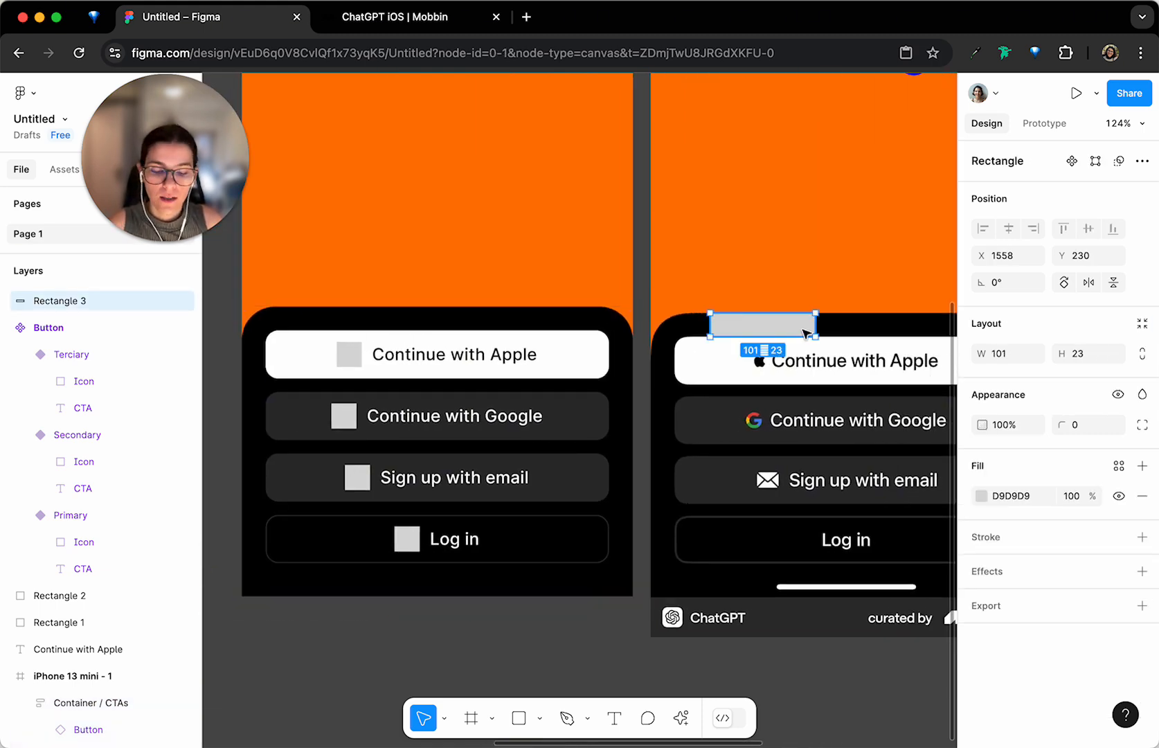
pyautogui.press('Delete')
pyautogui.scroll(6, 792, 363)
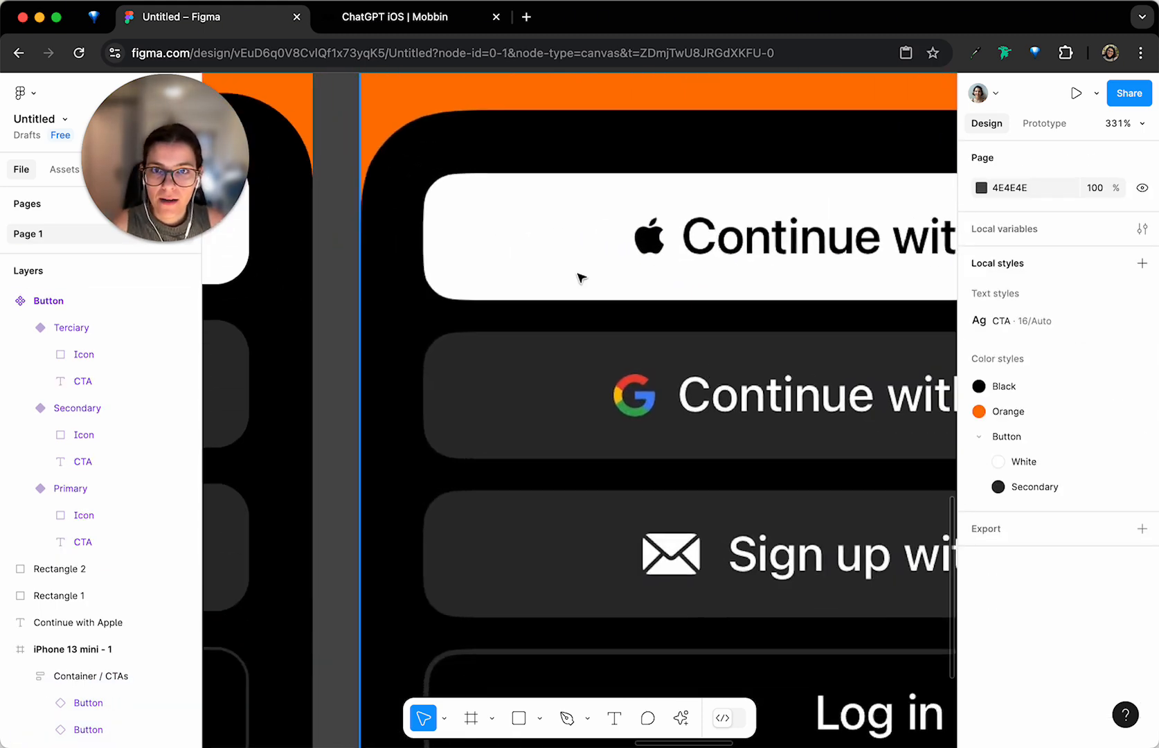
pyautogui.press('r')
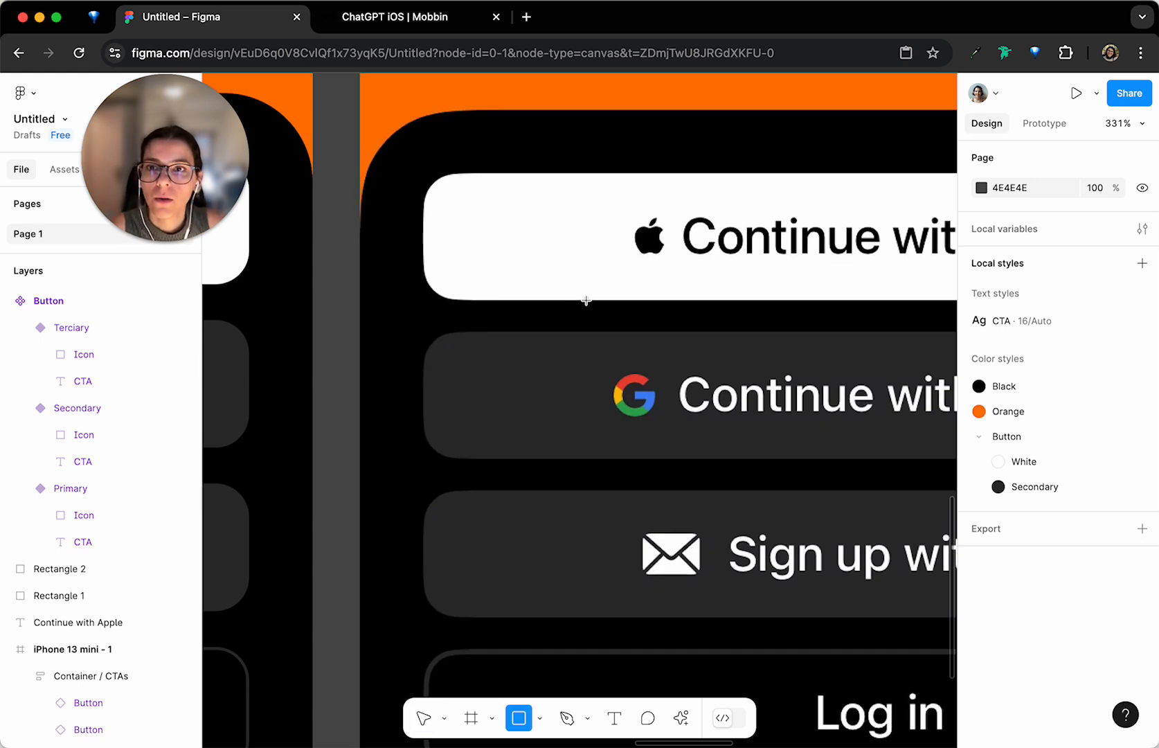
pyautogui.moveTo(586, 301)
pyautogui.mouseDown()
pyautogui.moveTo(646, 329)
pyautogui.moveTo(695, 330)
pyautogui.mouseUp()
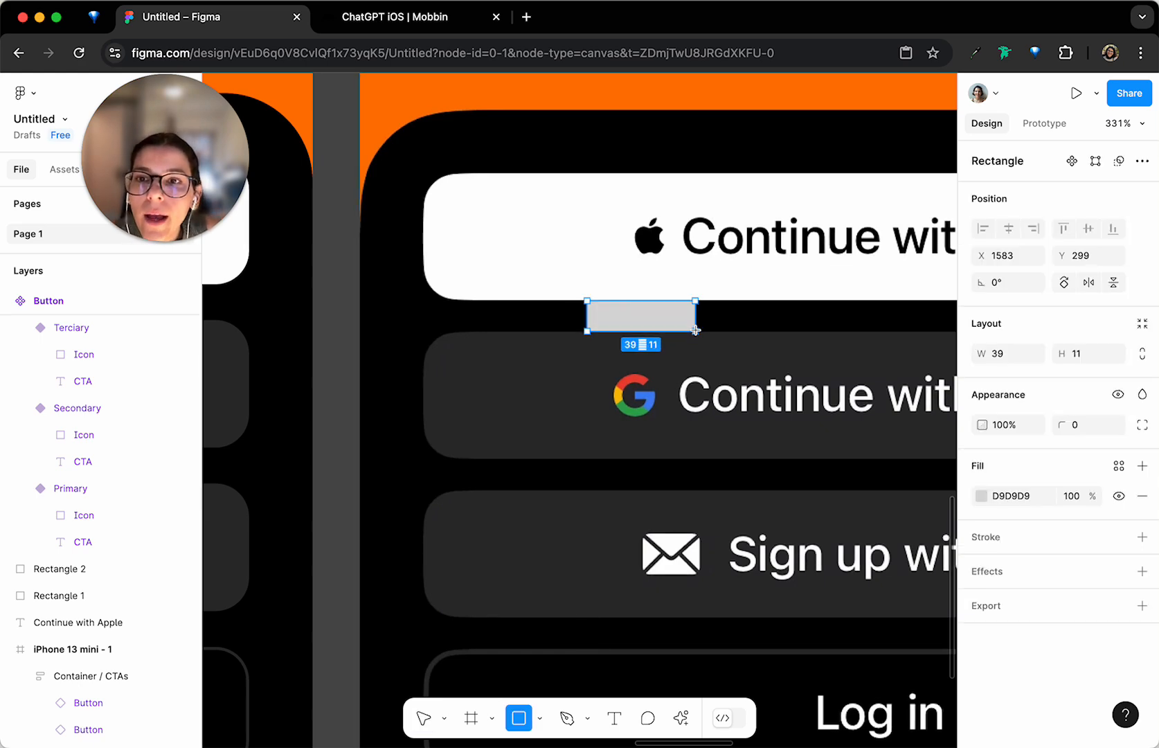
# Examine up close how the measuring rectangle's edges line up with the gap between the reference's Apple and Google buttons
pyautogui.scroll(10, 695, 330)
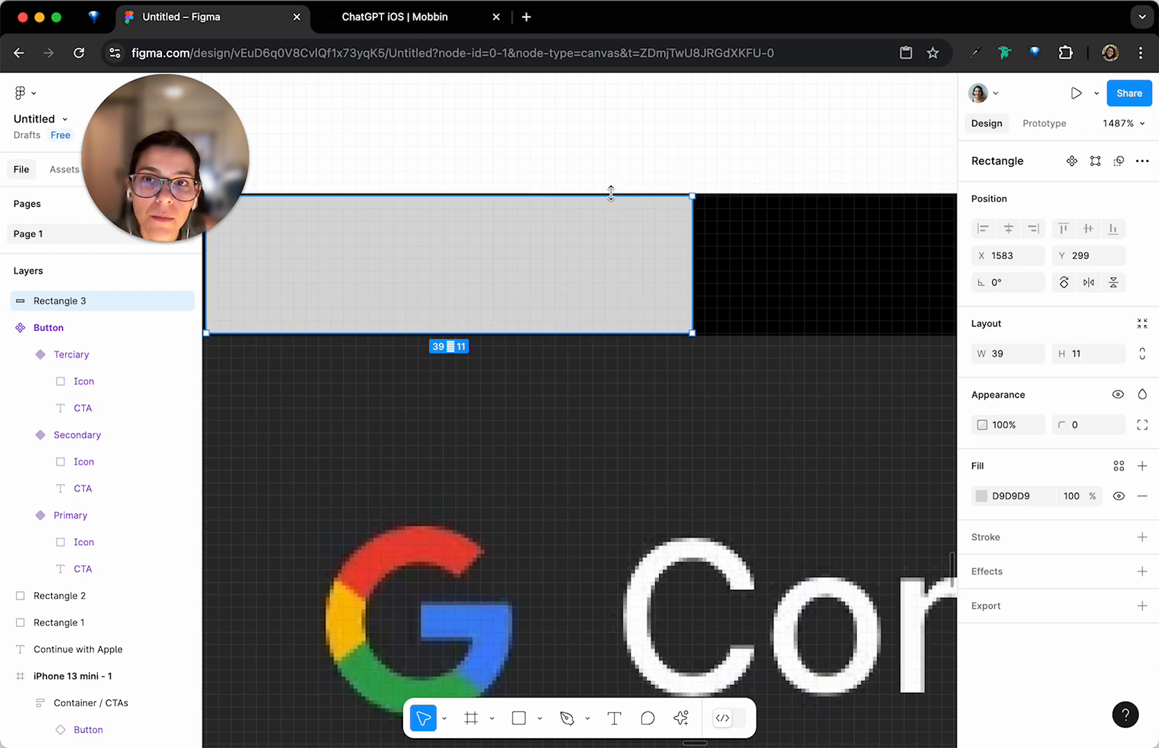
pyautogui.scroll(5, 615, 197)
pyautogui.scroll(2, 616, 197)
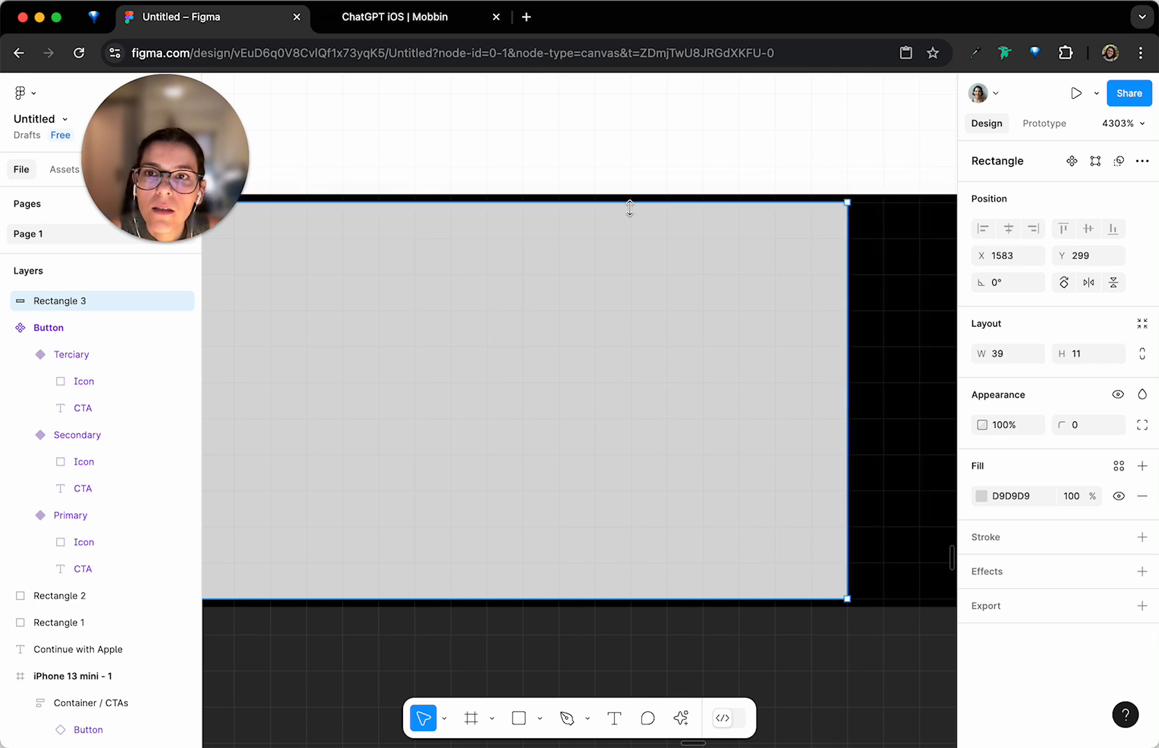
pyautogui.hscroll(4, 808, 225)
pyautogui.scroll(-4, 684, 207)
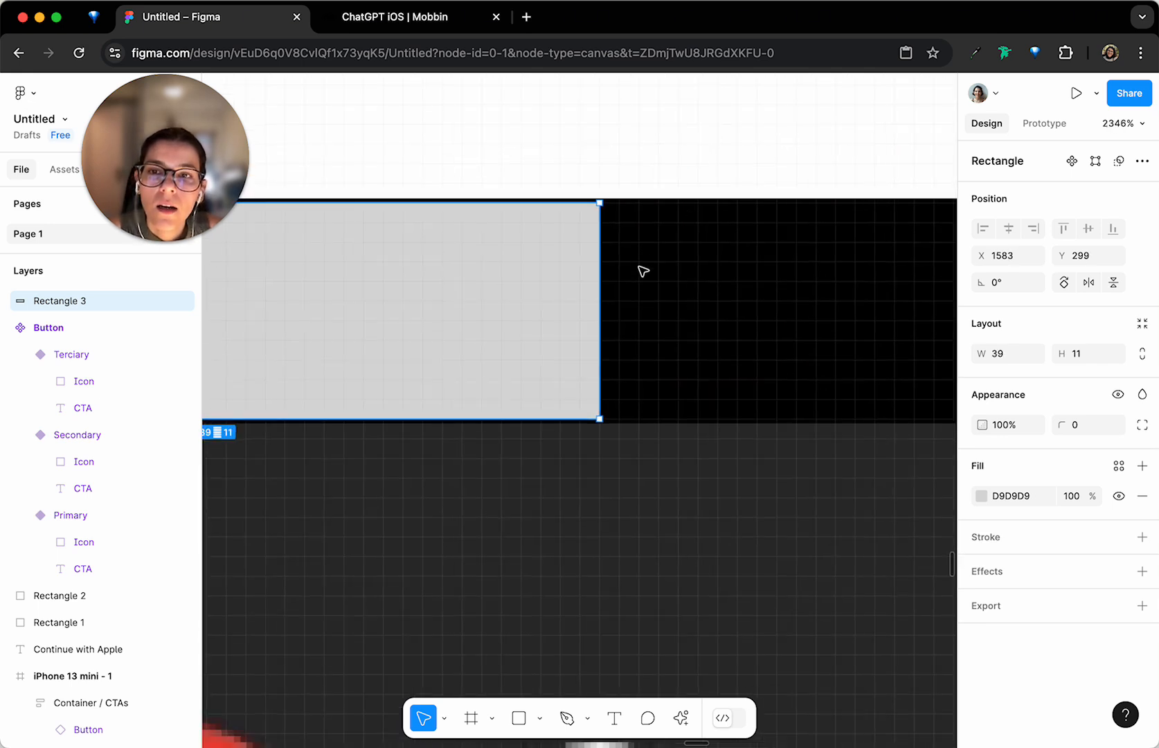
pyautogui.scroll(5, 701, 309)
pyautogui.scroll(3, 554, 222)
pyautogui.hscroll(-2, 555, 221)
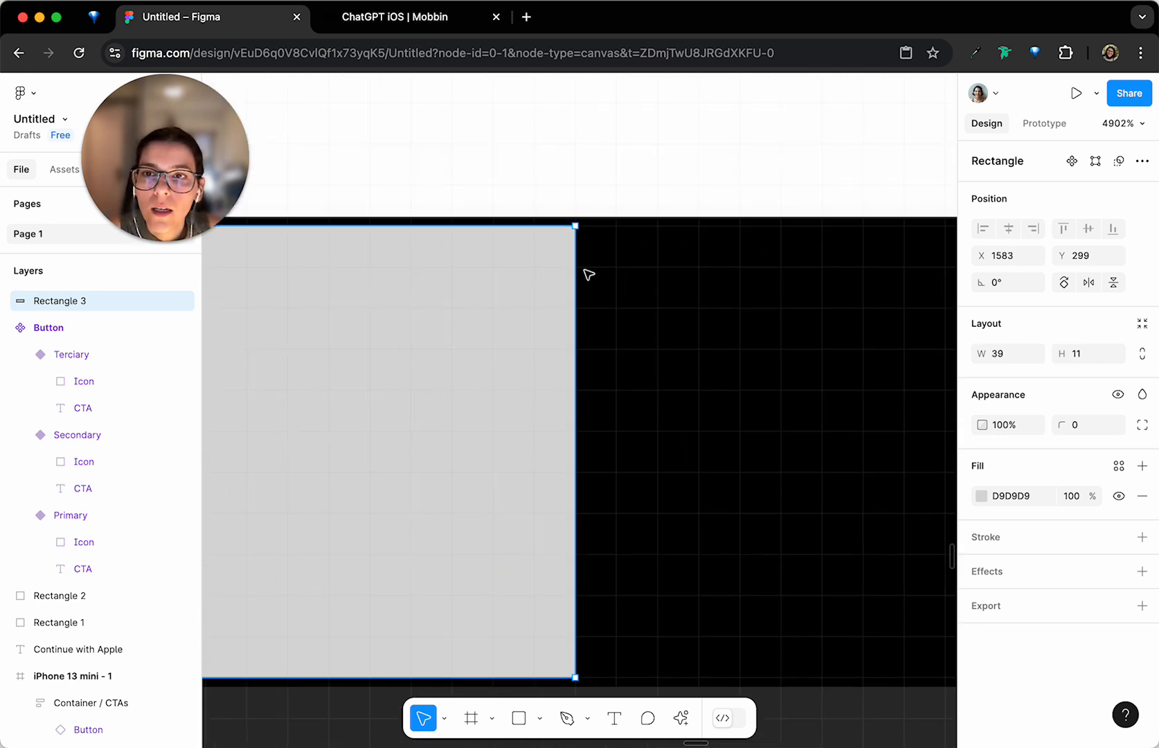
pyautogui.moveTo(589, 272)
pyautogui.mouseDown()
pyautogui.moveTo(686, 277)
pyautogui.moveTo(572, 277)
pyautogui.mouseUp()
pyautogui.scroll(-5, 556, 292)
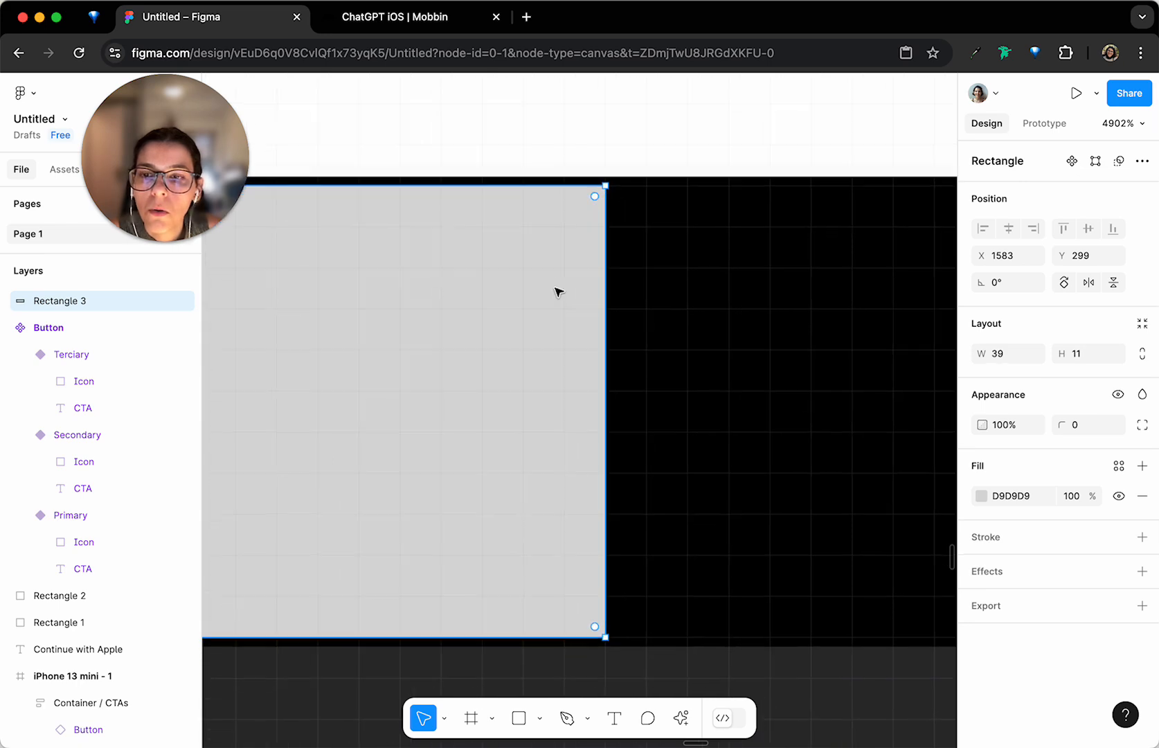
pyautogui.scroll(-10, 559, 291)
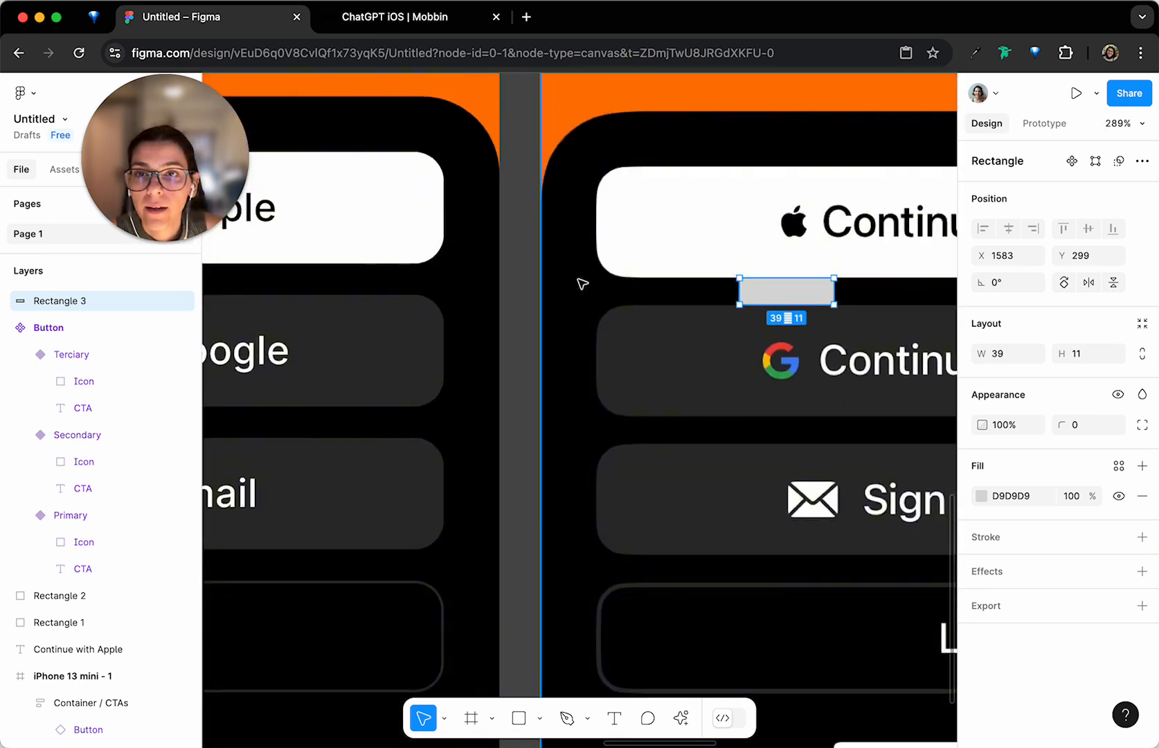
# Delete the measuring rectangle between the reference buttons and select the Container / CTAs frame
pyautogui.hscroll(-3, 800, 283)
pyautogui.scroll(1, 800, 282)
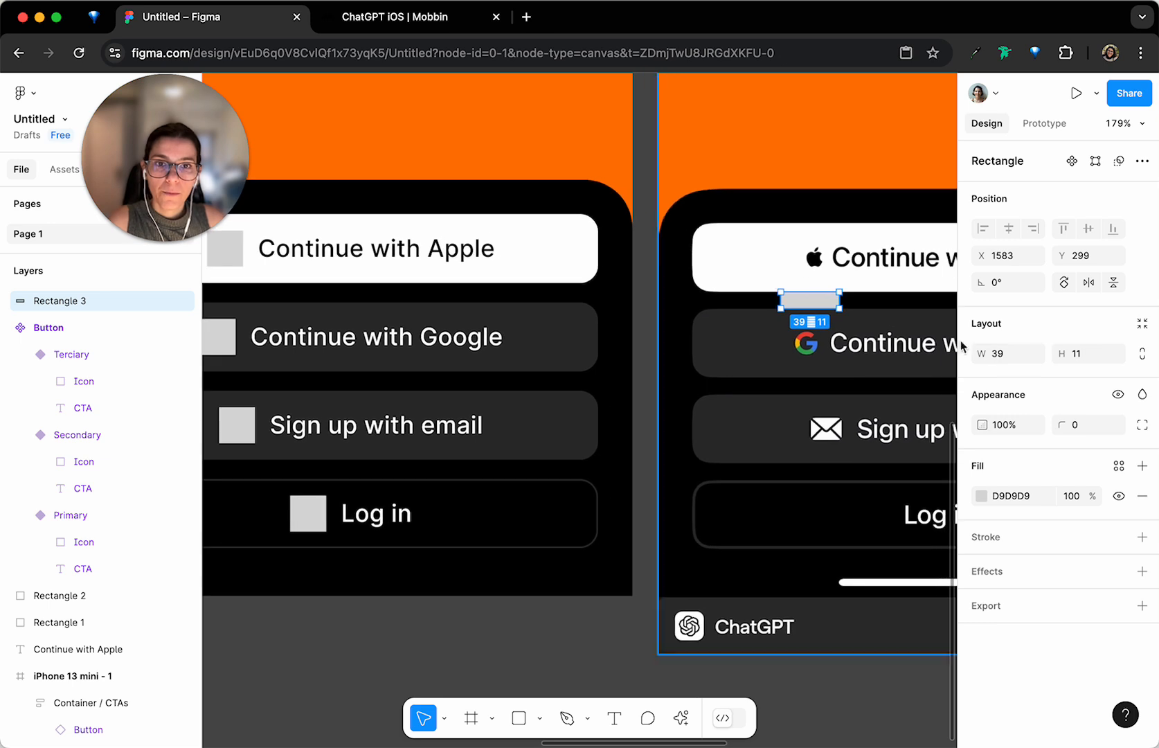
pyautogui.press('Delete')
pyautogui.click(585, 363)
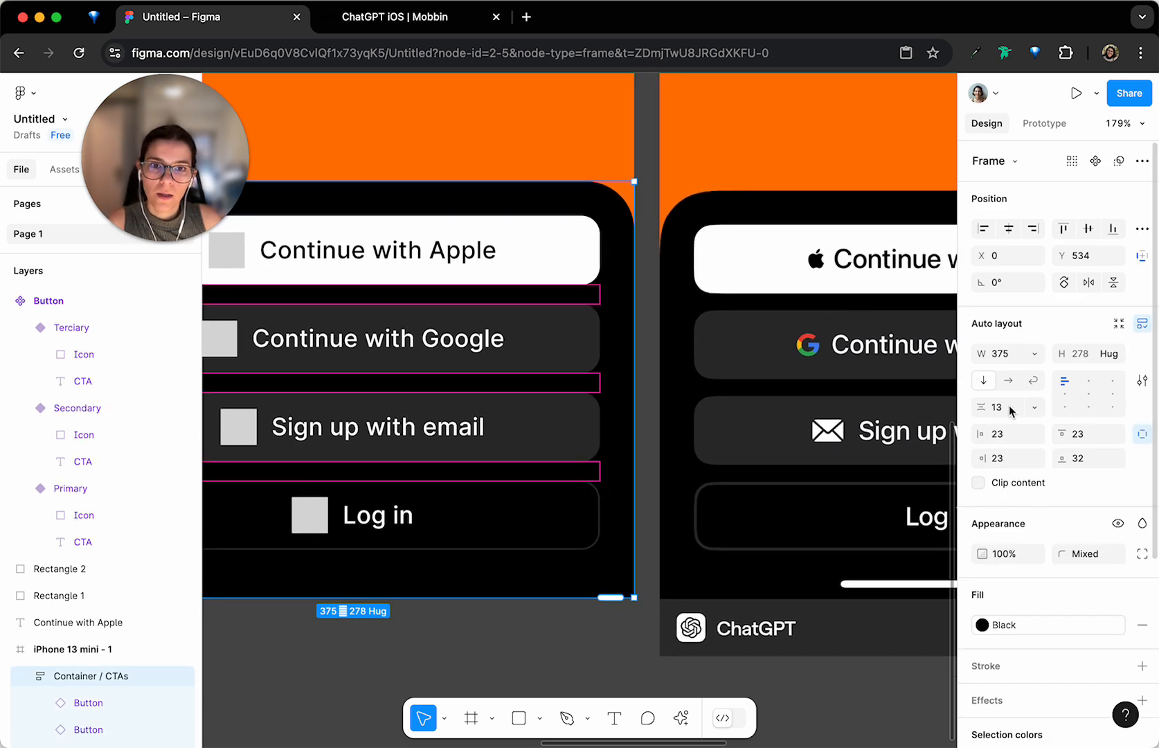
# Set the vertical gap between the container's buttons to 23
pyautogui.click(1010, 408)
pyautogui.doubleClick(1010, 408)
pyautogui.write('23')
pyautogui.press('Return')
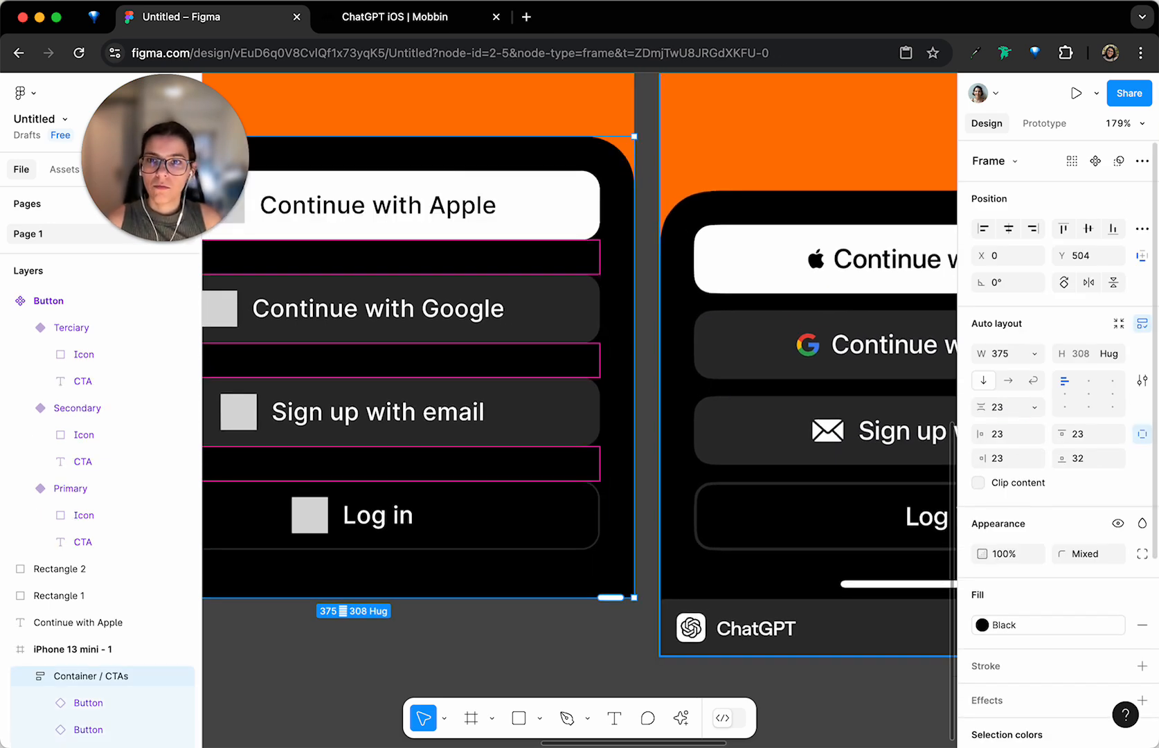
# Set the vertical gap between the buttons in the Container / CTAs frame to 12
pyautogui.hscroll(-1, 363, 344)
pyautogui.doubleClick(1022, 409)
pyautogui.write('12')
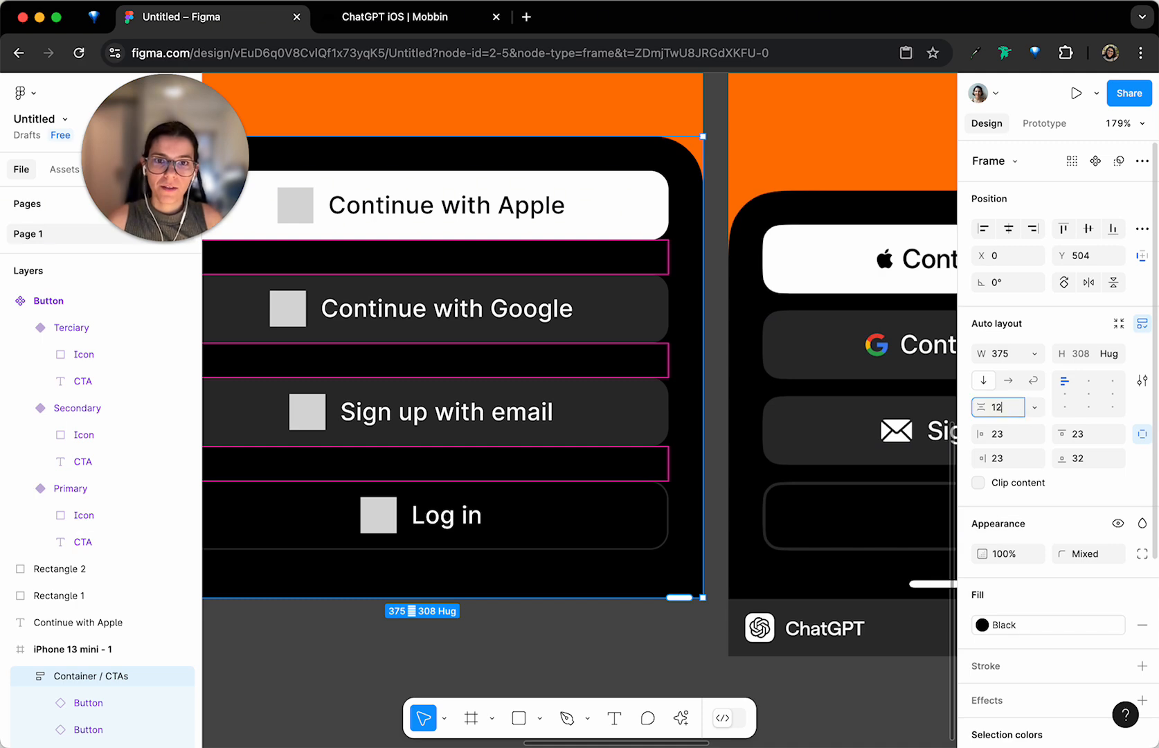
pyautogui.press('Return')
pyautogui.scroll(-8, 619, 541)
pyautogui.click(604, 615)
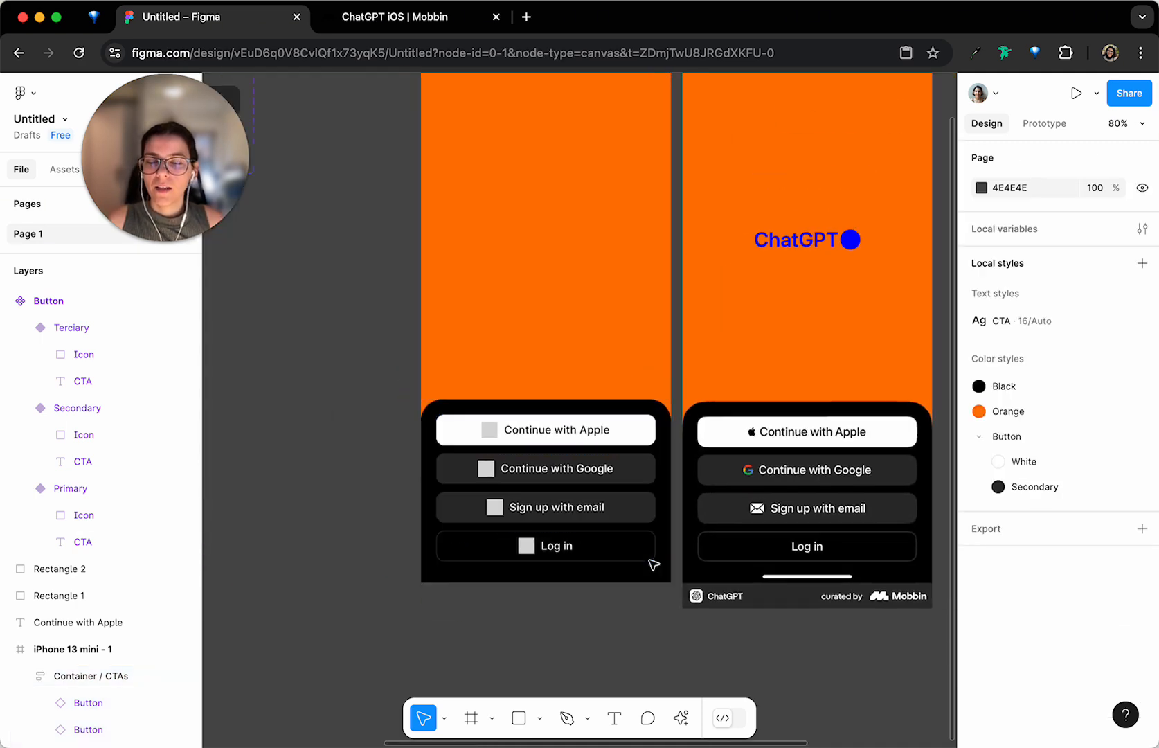
# Compare the rebuilt iPhone frame with the reference screen and select the reference image
pyautogui.scroll(-3, 652, 559)
pyautogui.hscroll(2, 653, 565)
pyautogui.hscroll(-5, 660, 551)
pyautogui.scroll(-1, 661, 556)
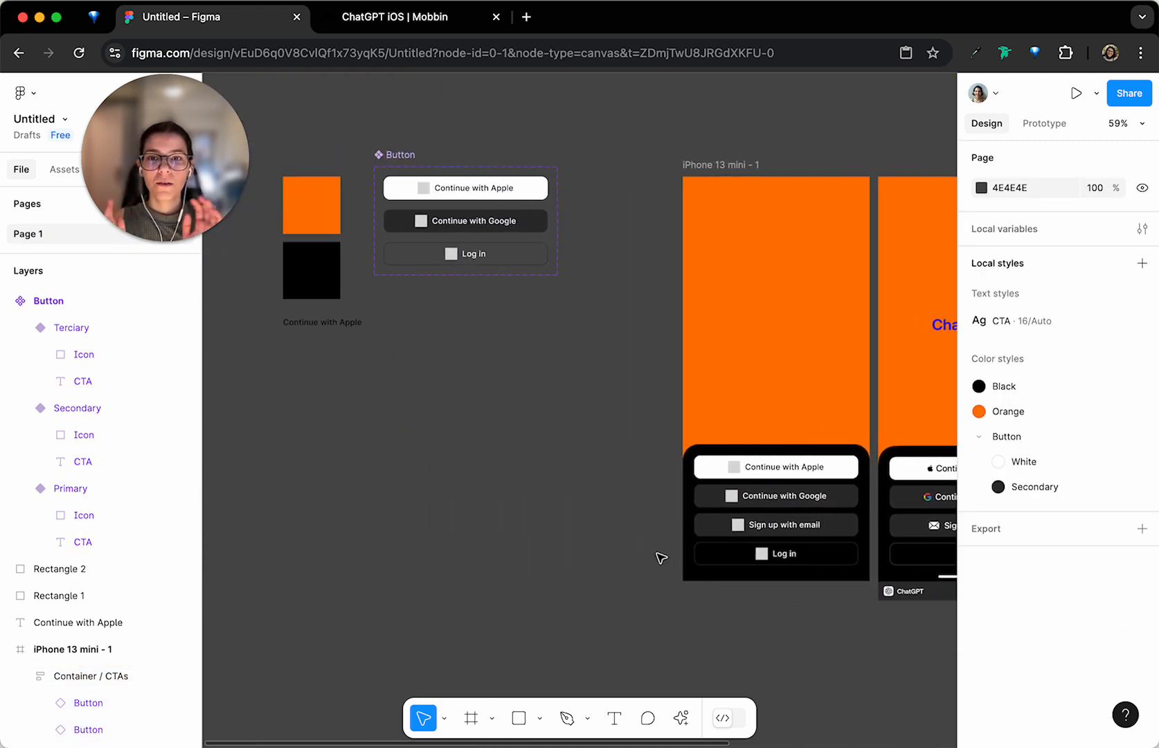
pyautogui.hscroll(5, 586, 587)
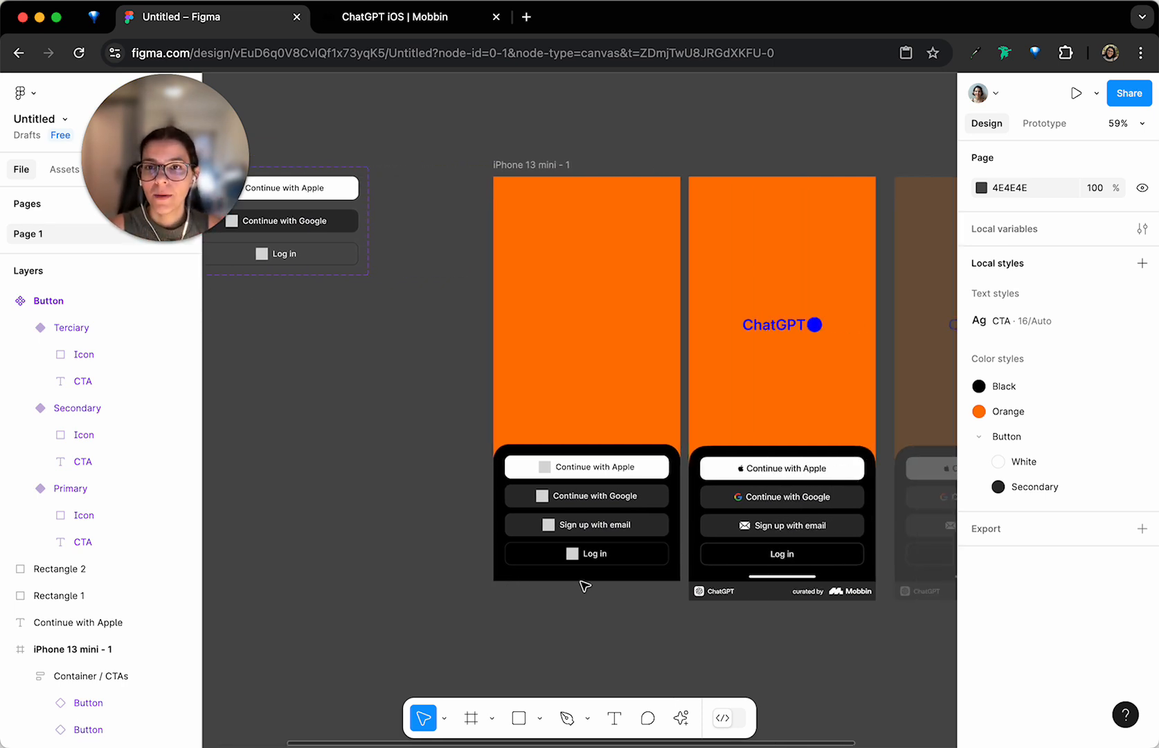
pyautogui.click(825, 300)
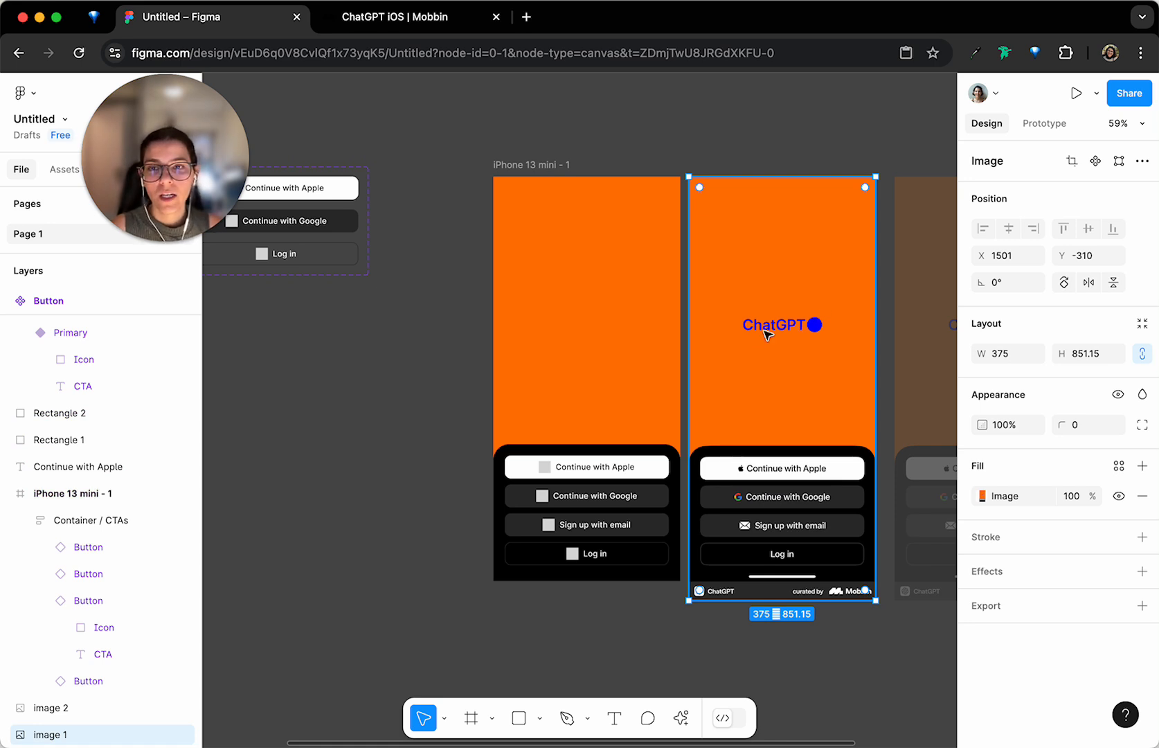
# Draw a 164 × 42 placeholder rectangle over the reference's ChatGPT logo and move it to the horizontal centre of the iPhone 13 mini frame
pyautogui.press('r')
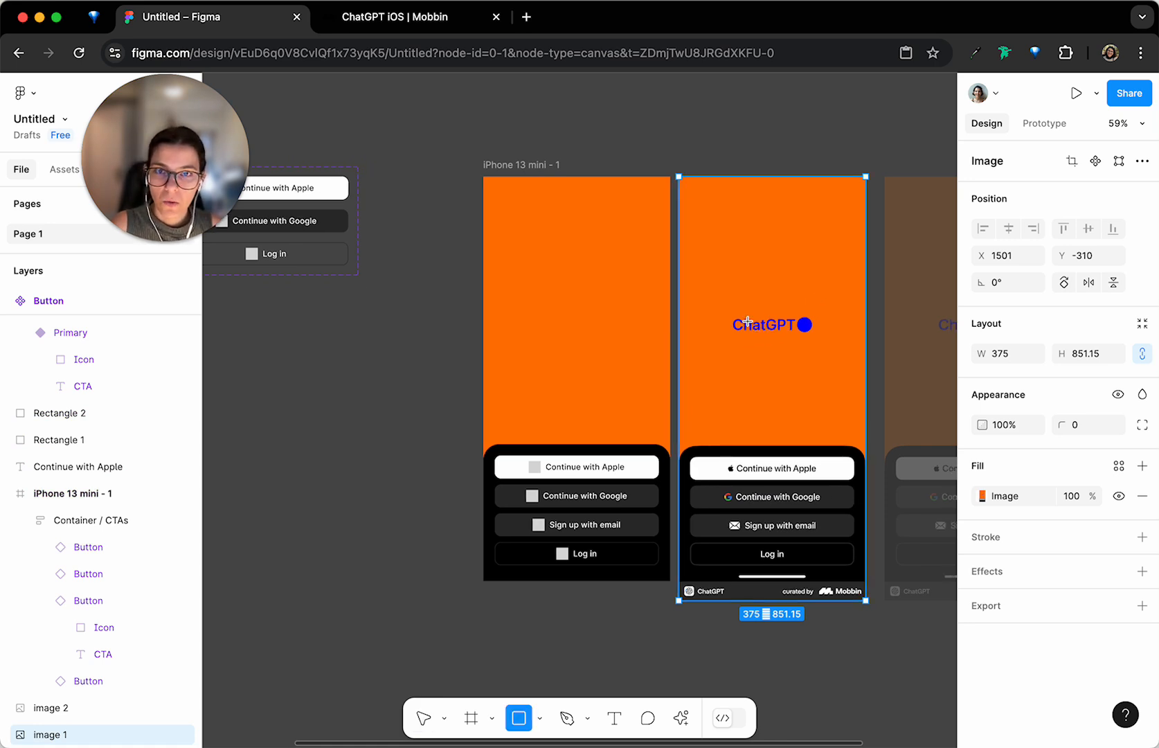
pyautogui.scroll(3, 734, 320)
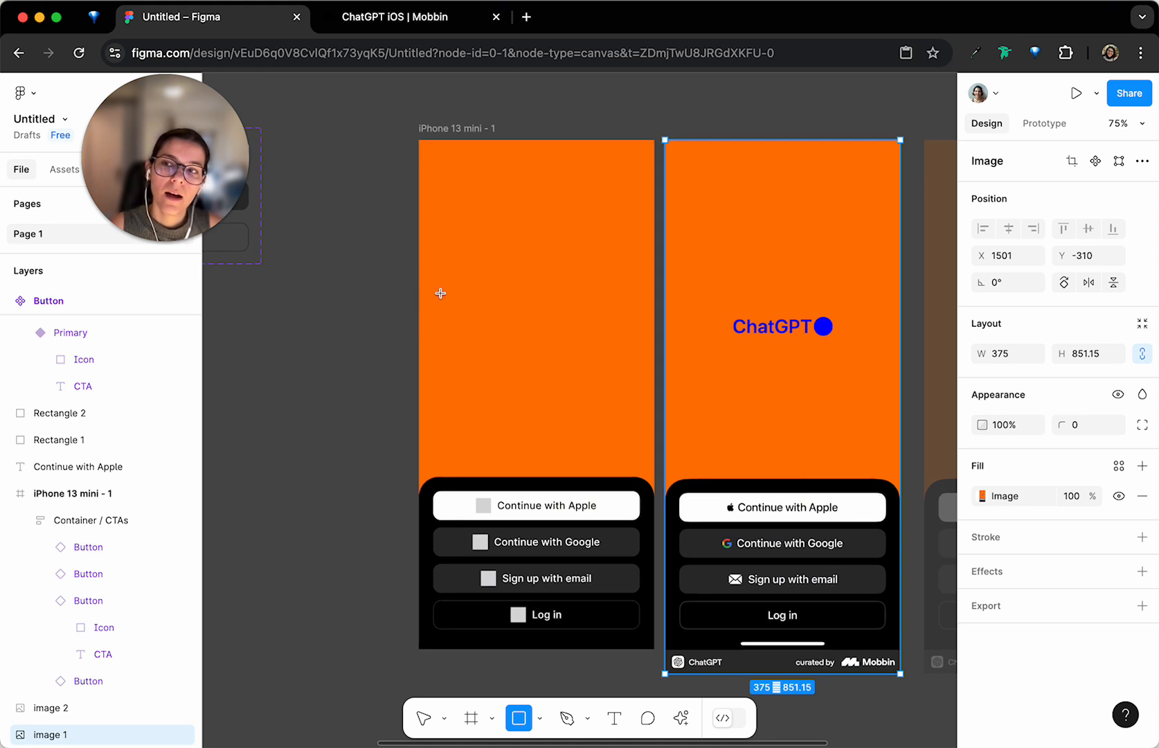
pyautogui.hscroll(2, 678, 337)
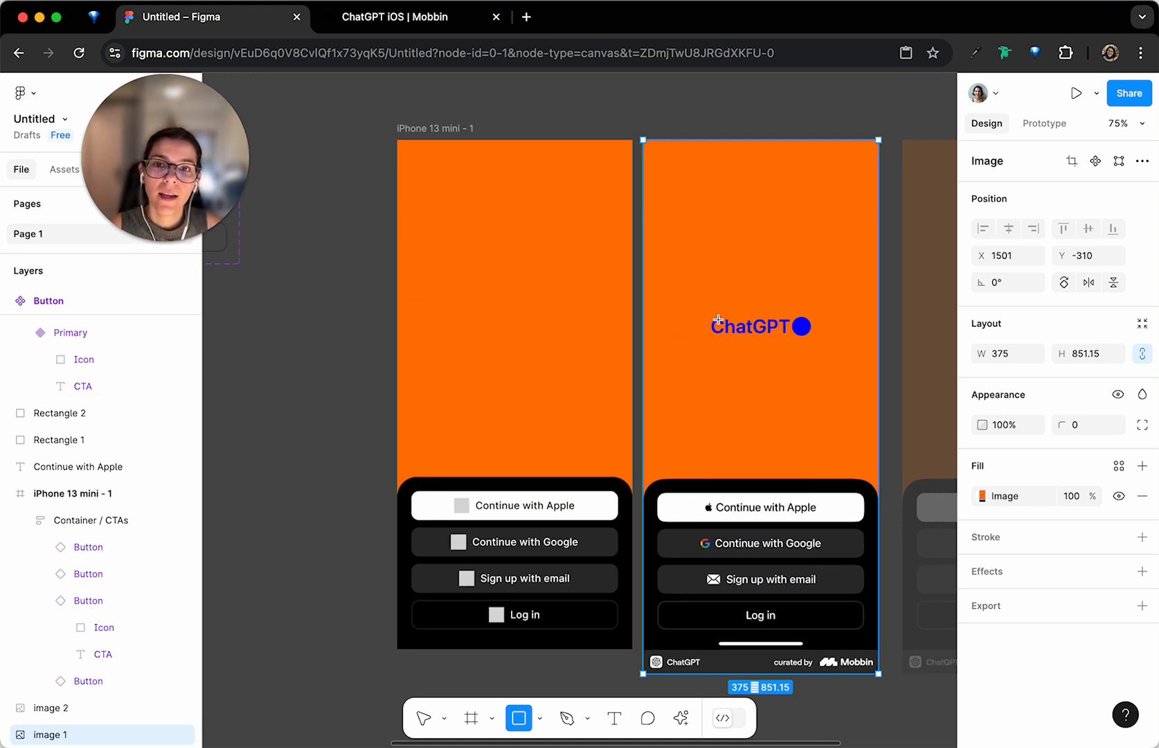
pyautogui.scroll(5, 712, 319)
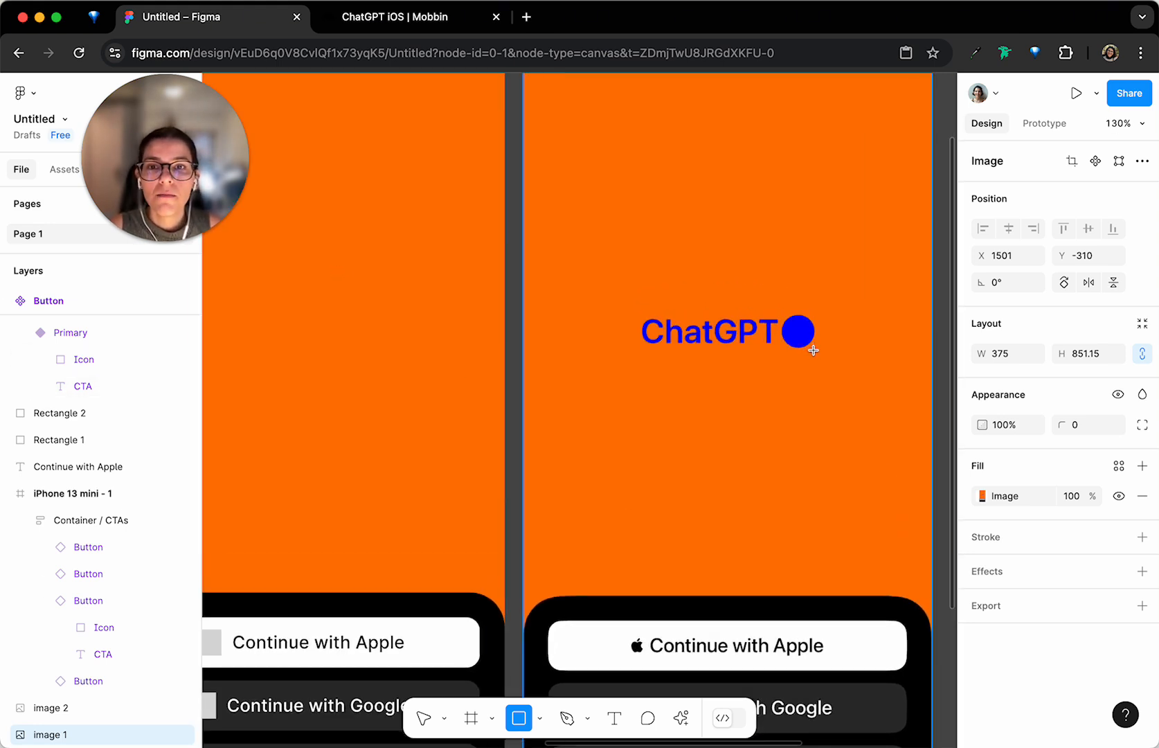
pyautogui.moveTo(812, 342); pyautogui.dragTo(635, 305)
pyautogui.scroll(-5, 631, 305)
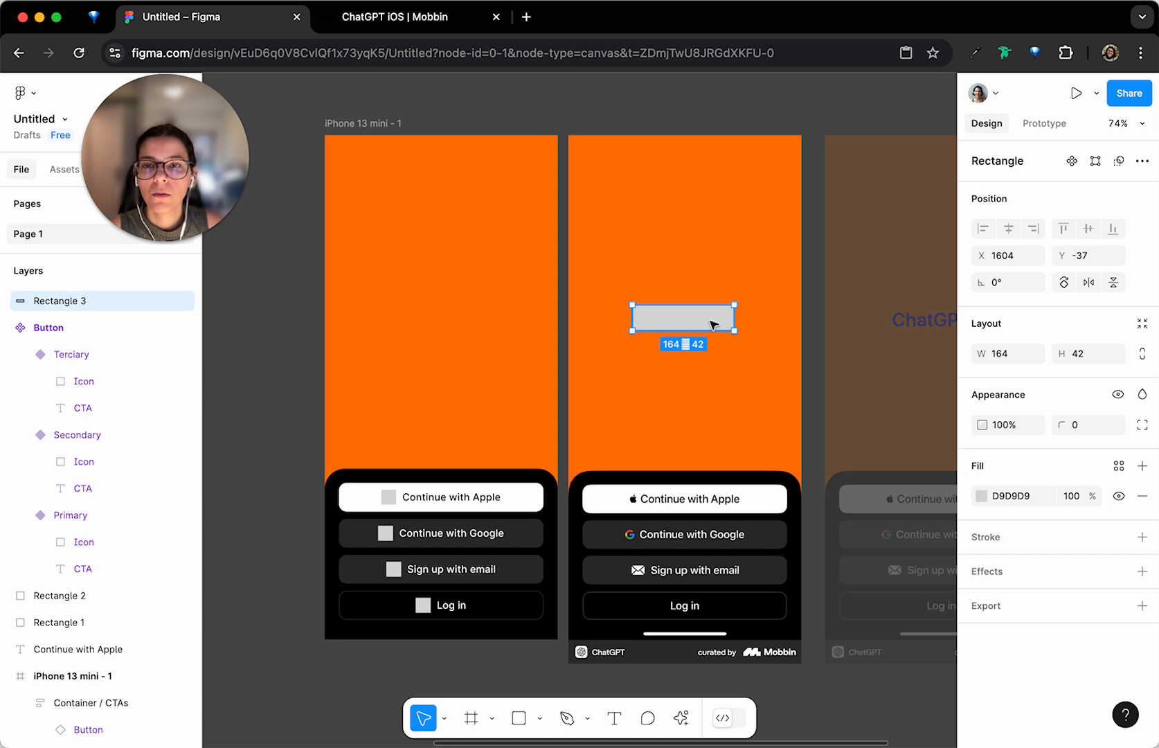
pyautogui.moveTo(713, 324); pyautogui.dragTo(471, 314)
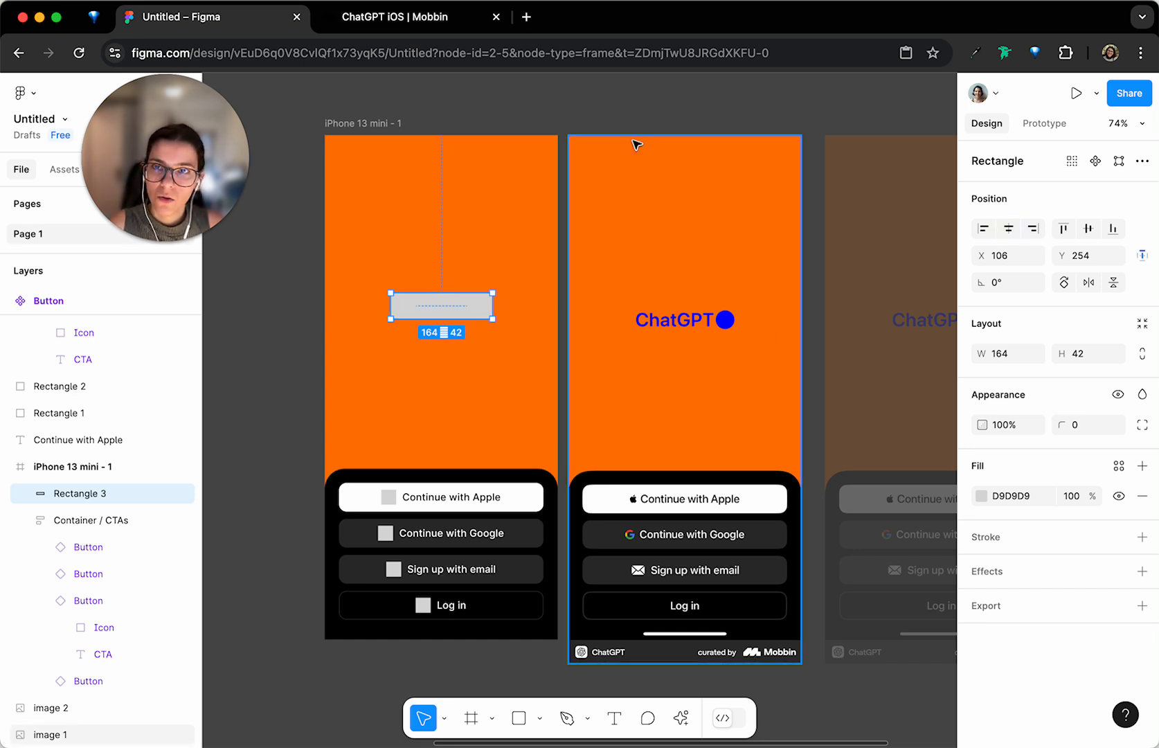
# Show the rulers and place a horizontal guide just below the ChatGPT logo in the reference image
pyautogui.press('super+r')
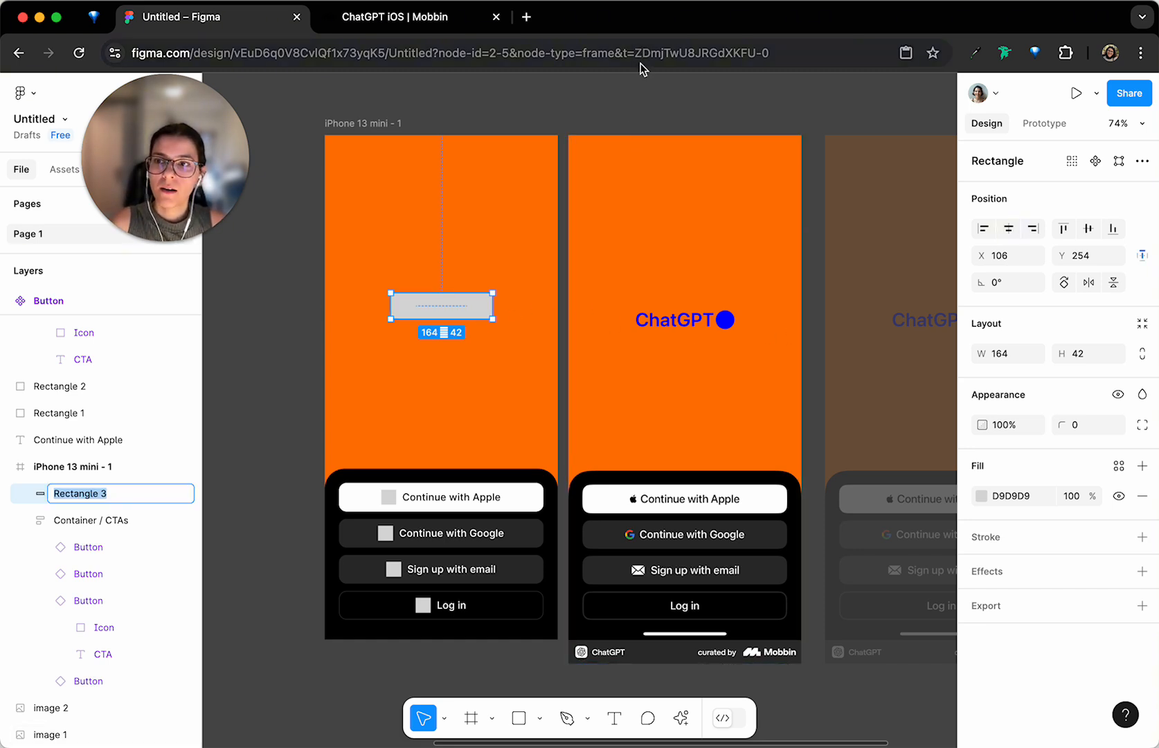
pyautogui.click(633, 122)
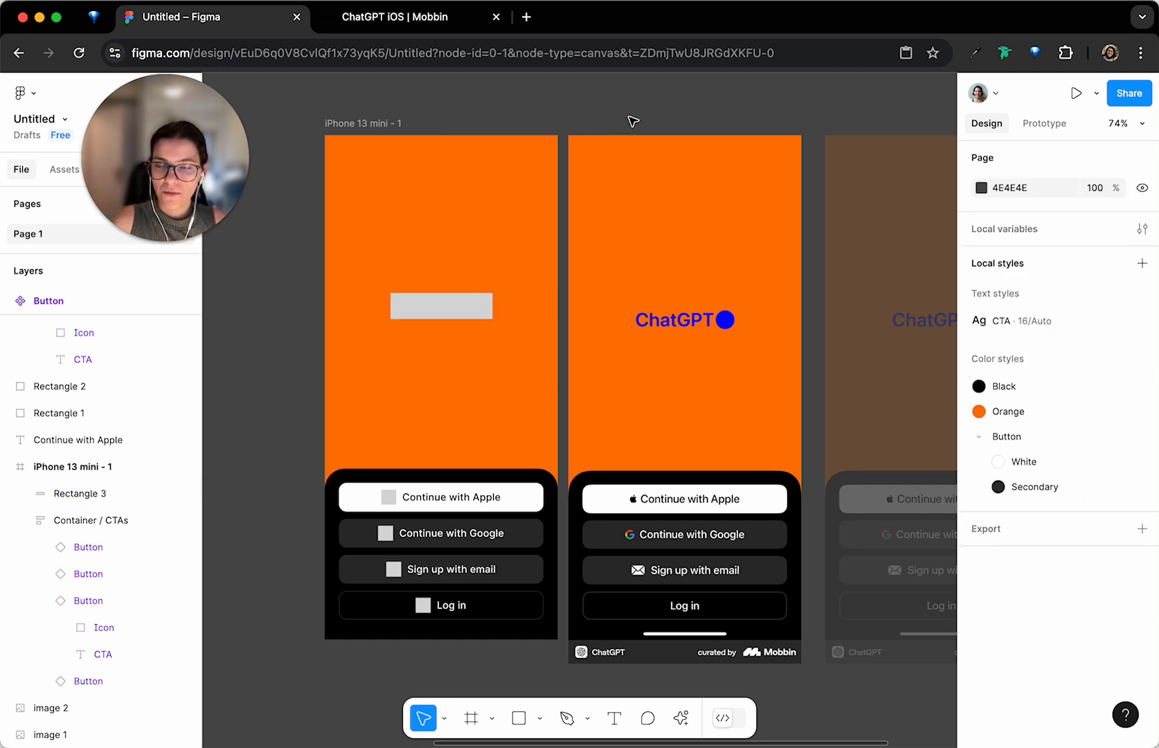
pyautogui.hotkey('shift', 'r')
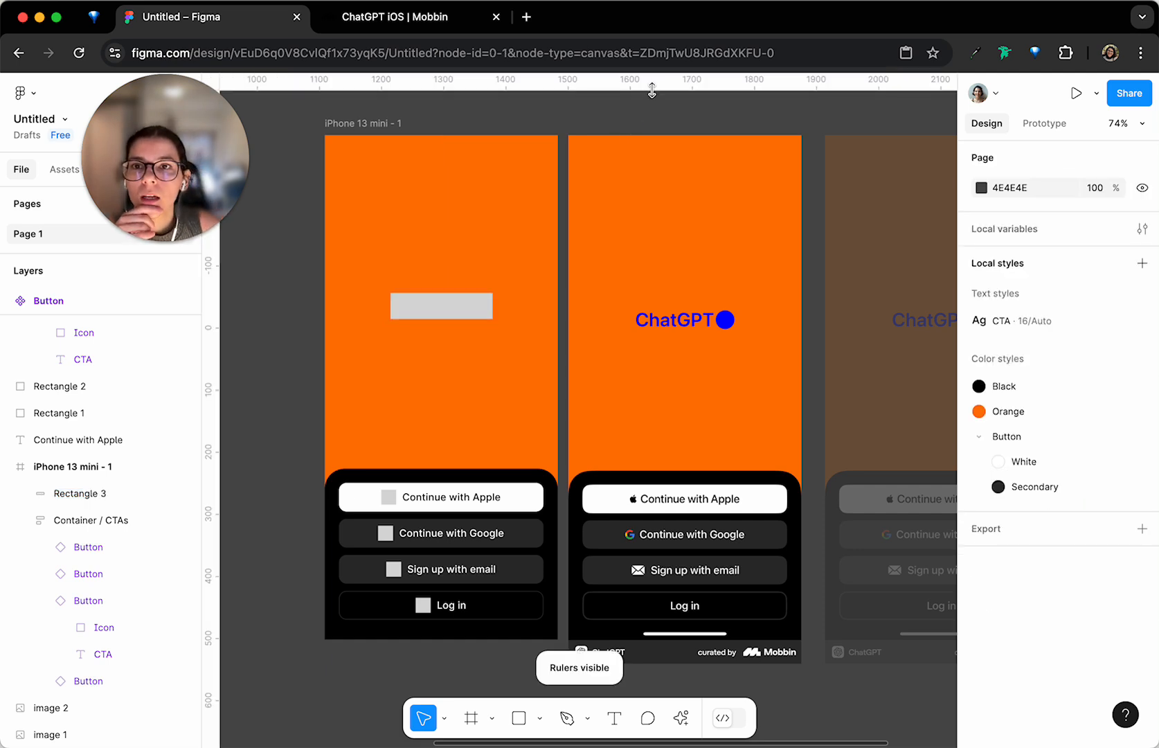
pyautogui.moveTo(652, 90); pyautogui.dragTo(727, 328)
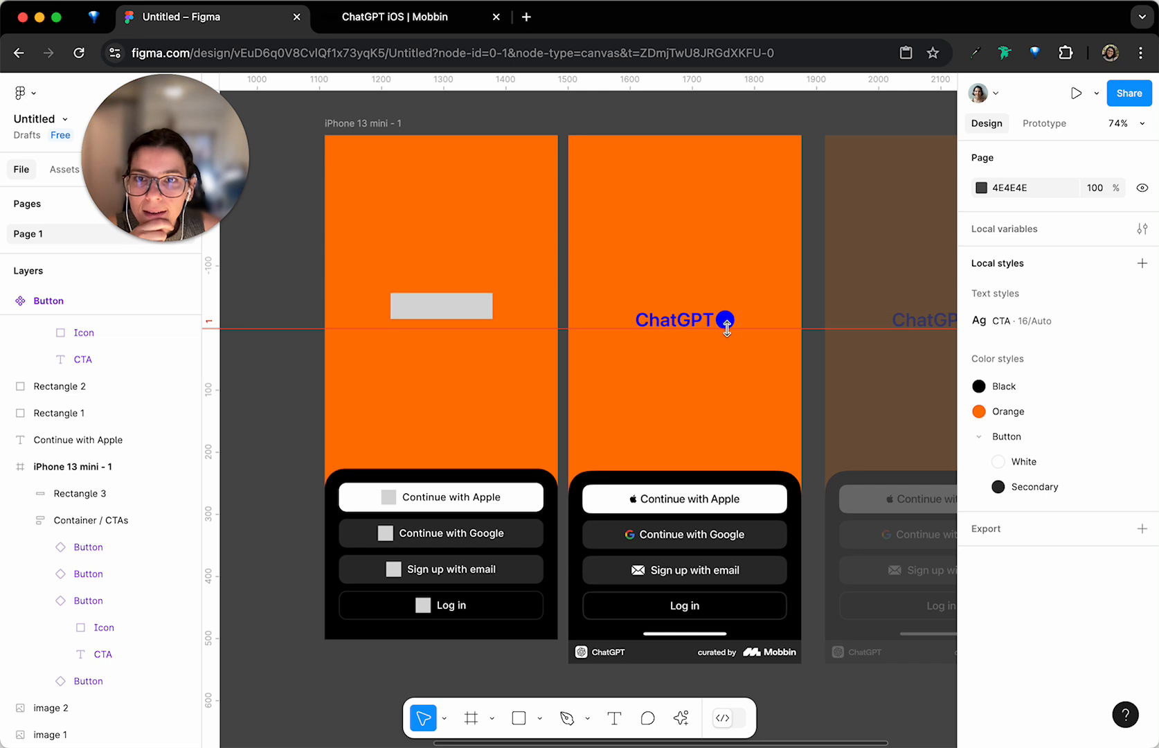
# Move the placeholder rectangle down to Y 269 so its bottom edge rests on the guide, and hide the rulers
pyautogui.click(483, 306)
pyautogui.moveTo(483, 311); pyautogui.dragTo(483, 321)
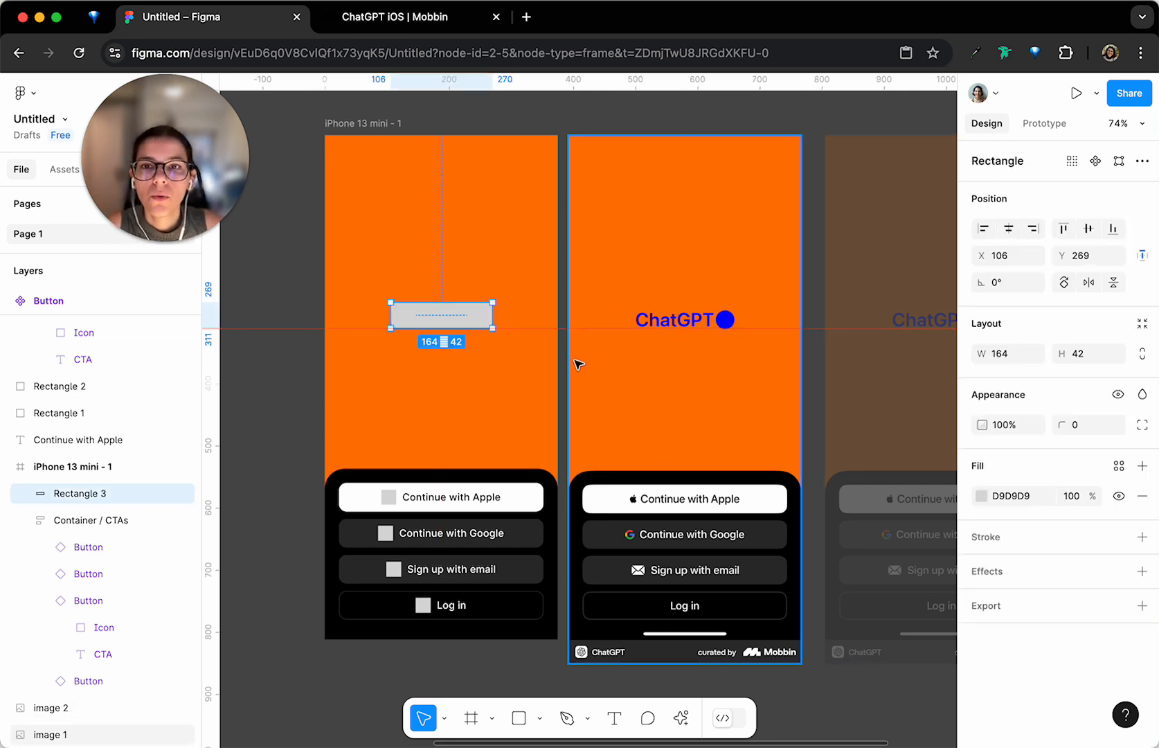
pyautogui.scroll(5, 669, 313)
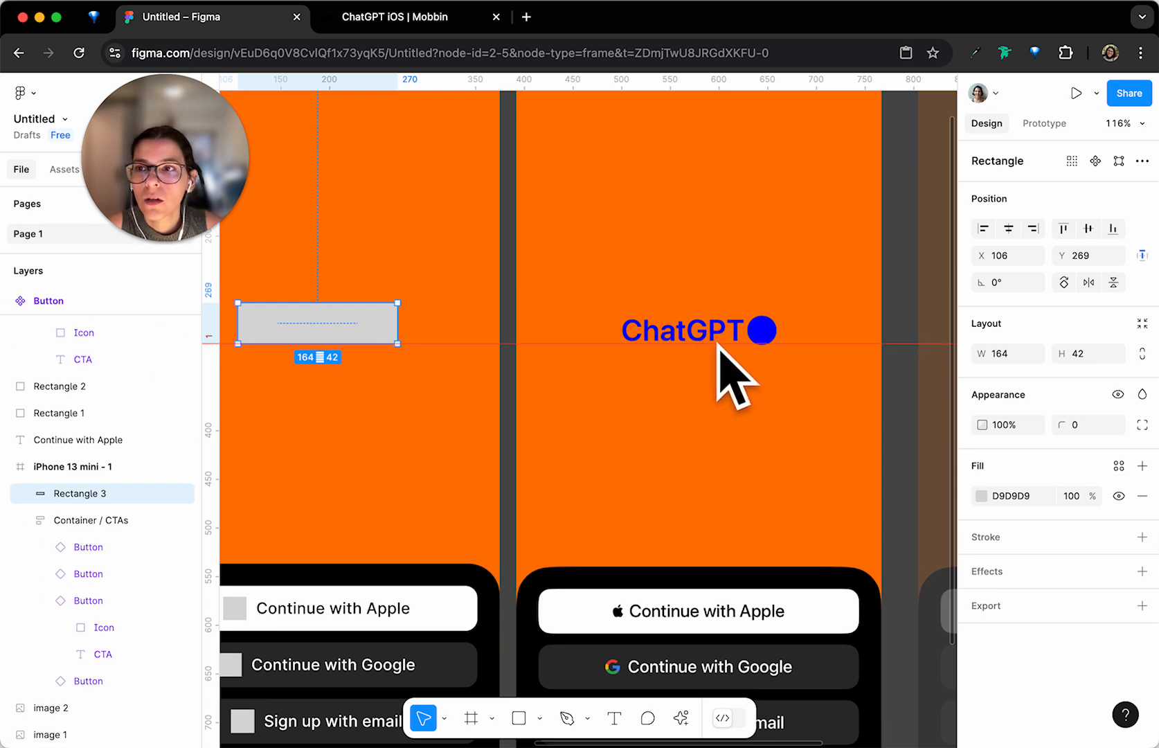
pyautogui.hscroll(-2, 721, 291)
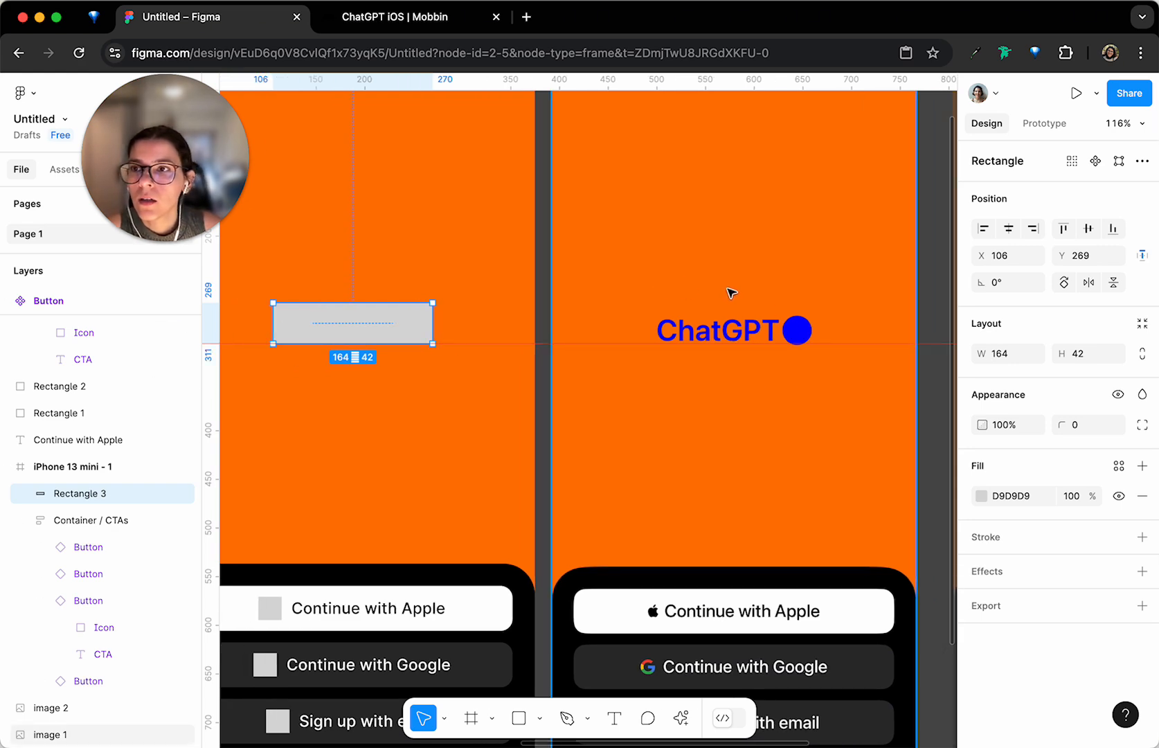
pyautogui.scroll(-5, 732, 287)
pyautogui.click(455, 251)
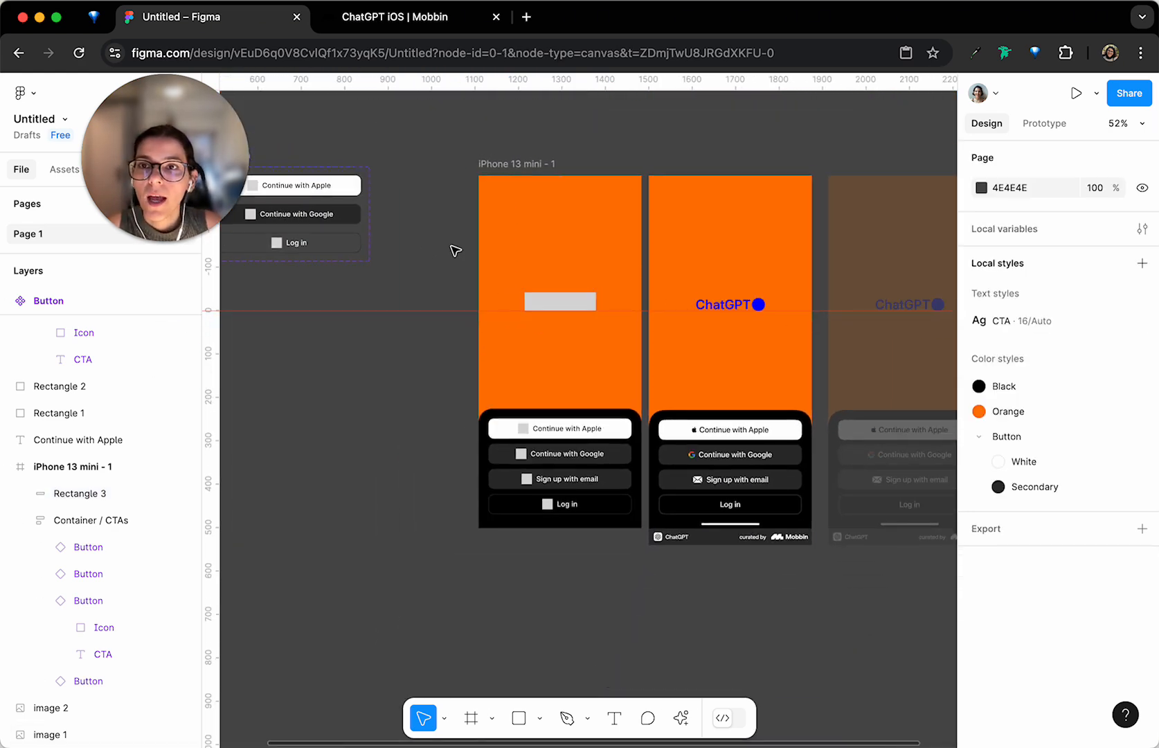
pyautogui.scroll(3, 474, 254)
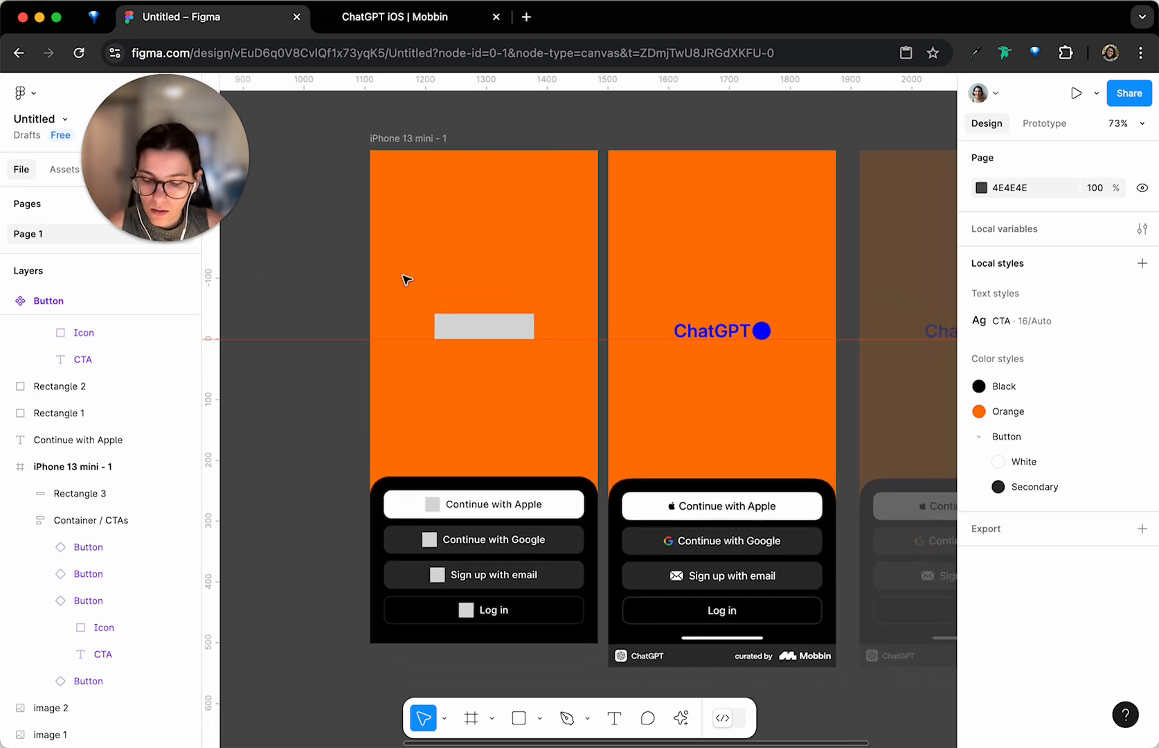
pyautogui.hotkey('shift', 'r')
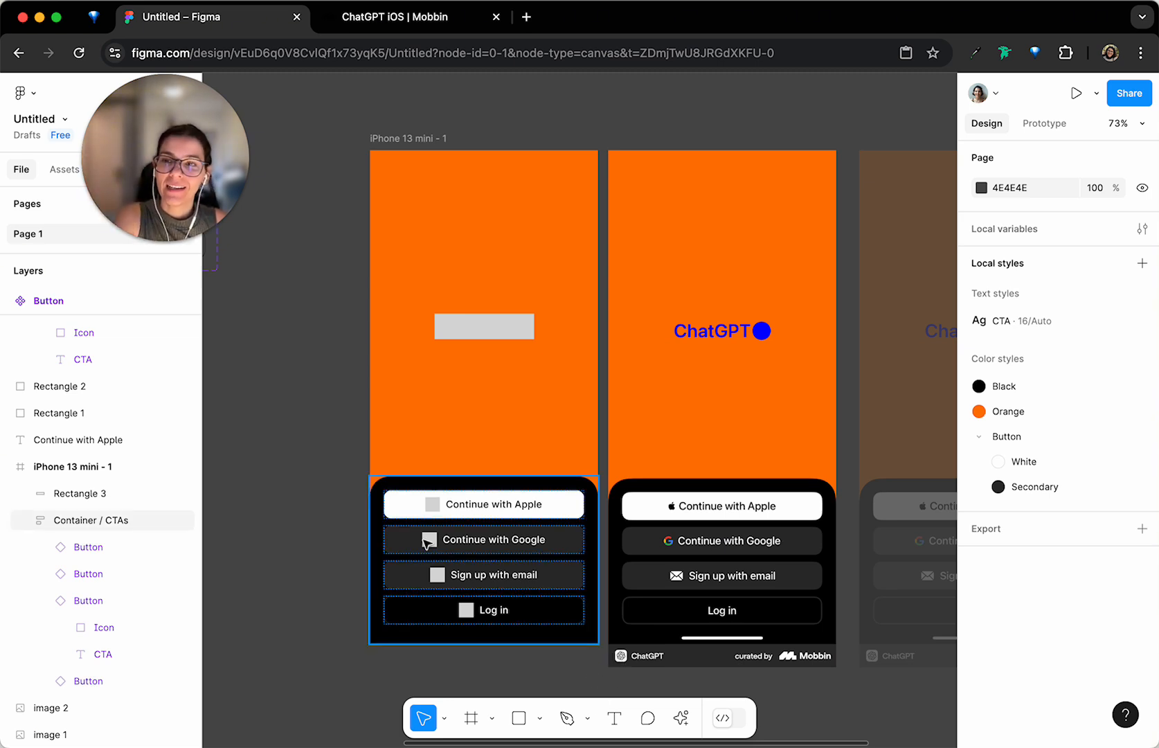
# Review the Button component set beside the iPhone frame and reference screens, and select the Container / CTAs frame
pyautogui.scroll(-5, 616, 341)
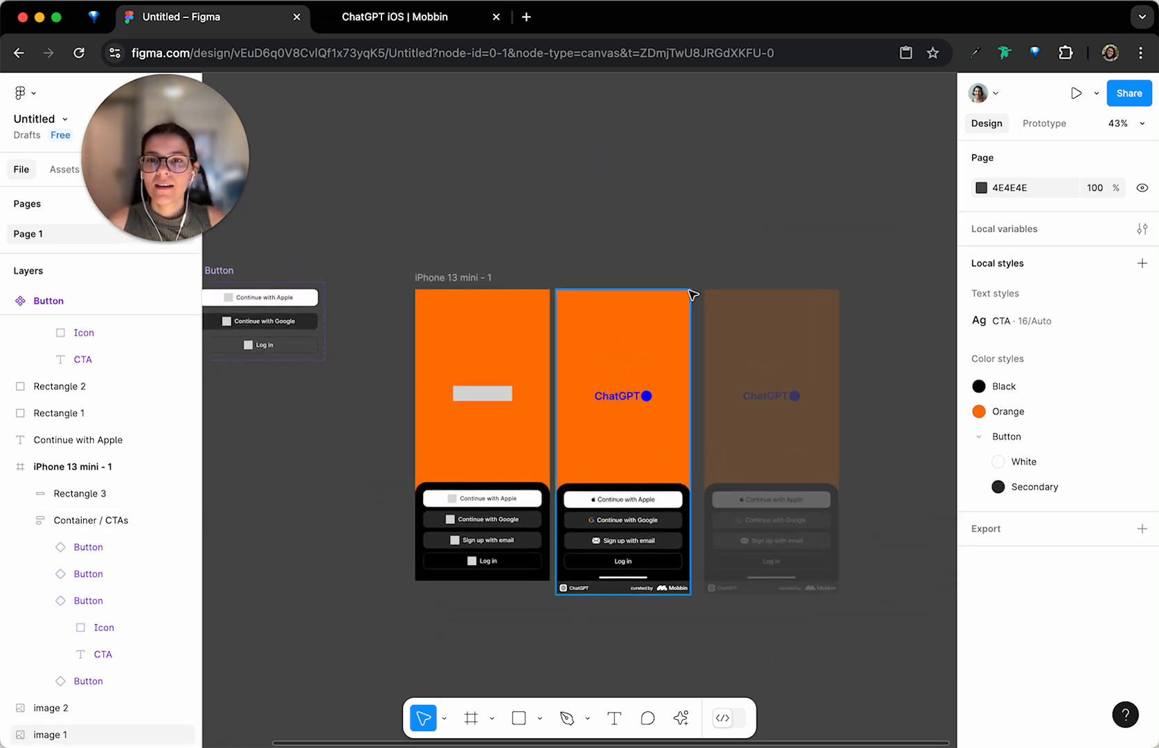
pyautogui.hscroll(-3, 649, 358)
pyautogui.scroll(3, 639, 378)
pyautogui.hscroll(-3, 639, 378)
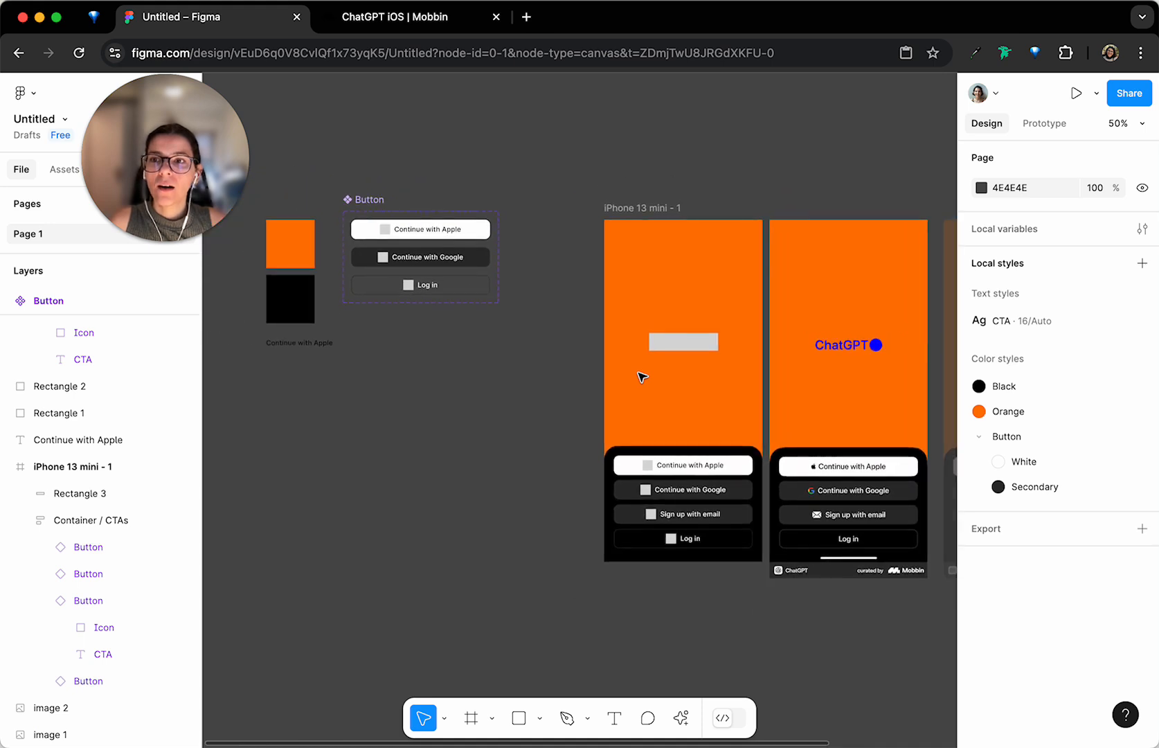
pyautogui.hscroll(5, 643, 377)
pyautogui.scroll(2, 655, 299)
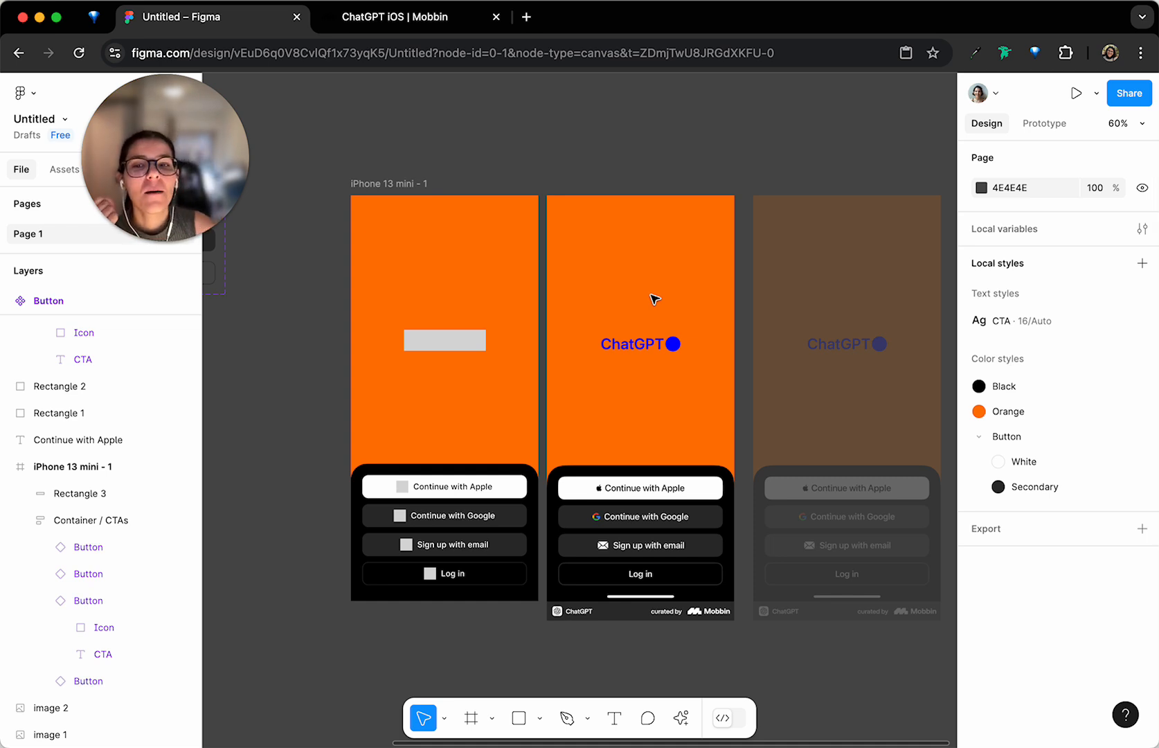
pyautogui.hscroll(-6, 655, 299)
pyautogui.scroll(1, 654, 298)
pyautogui.hscroll(2, 503, 295)
pyautogui.hscroll(2, 452, 286)
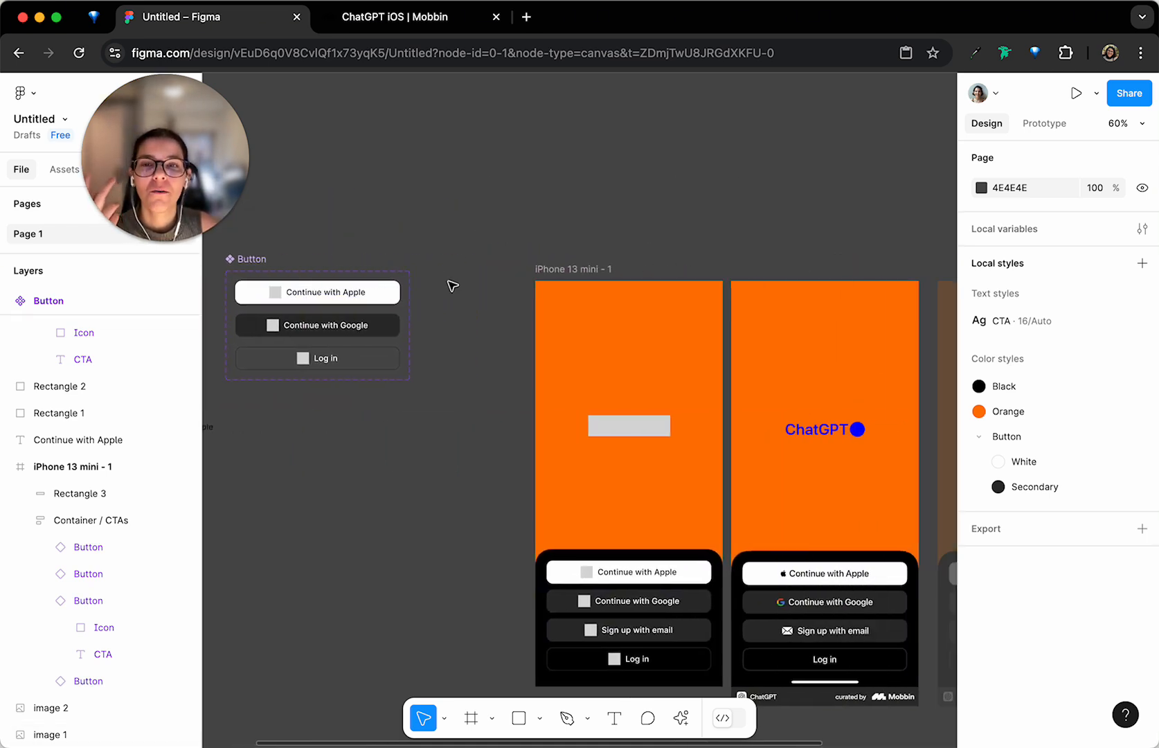
pyautogui.scroll(-5, 452, 286)
pyautogui.hscroll(1, 452, 286)
pyautogui.click(587, 495)
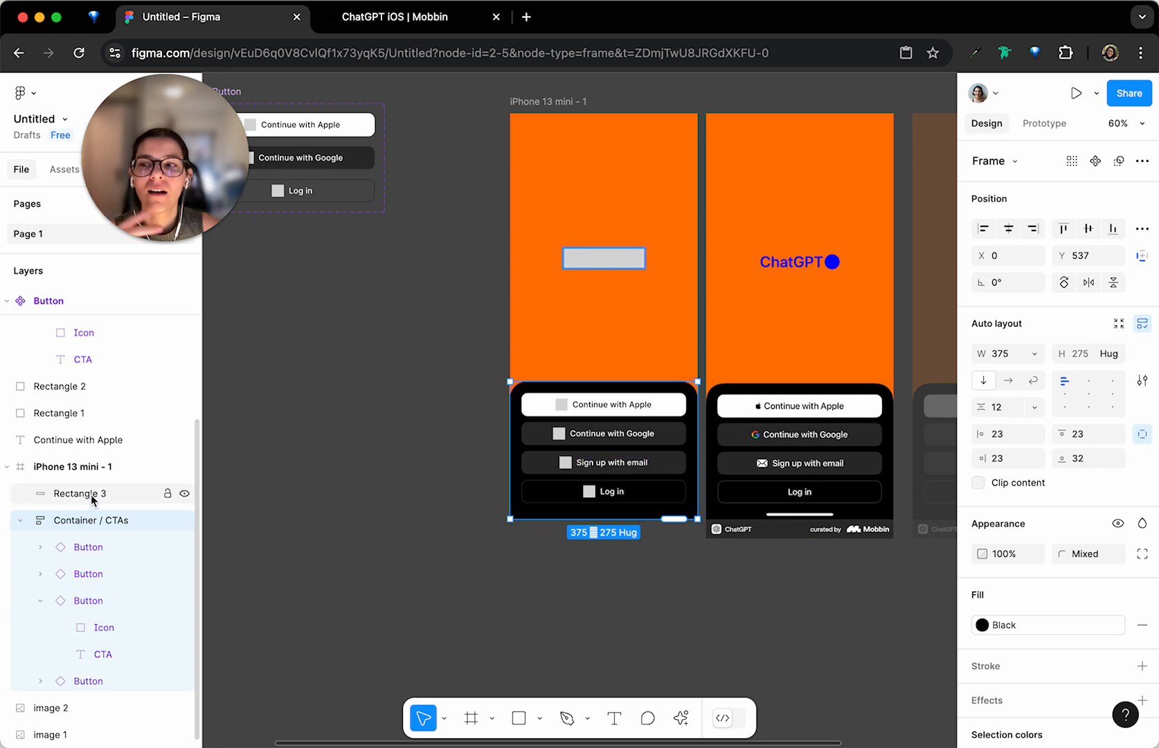